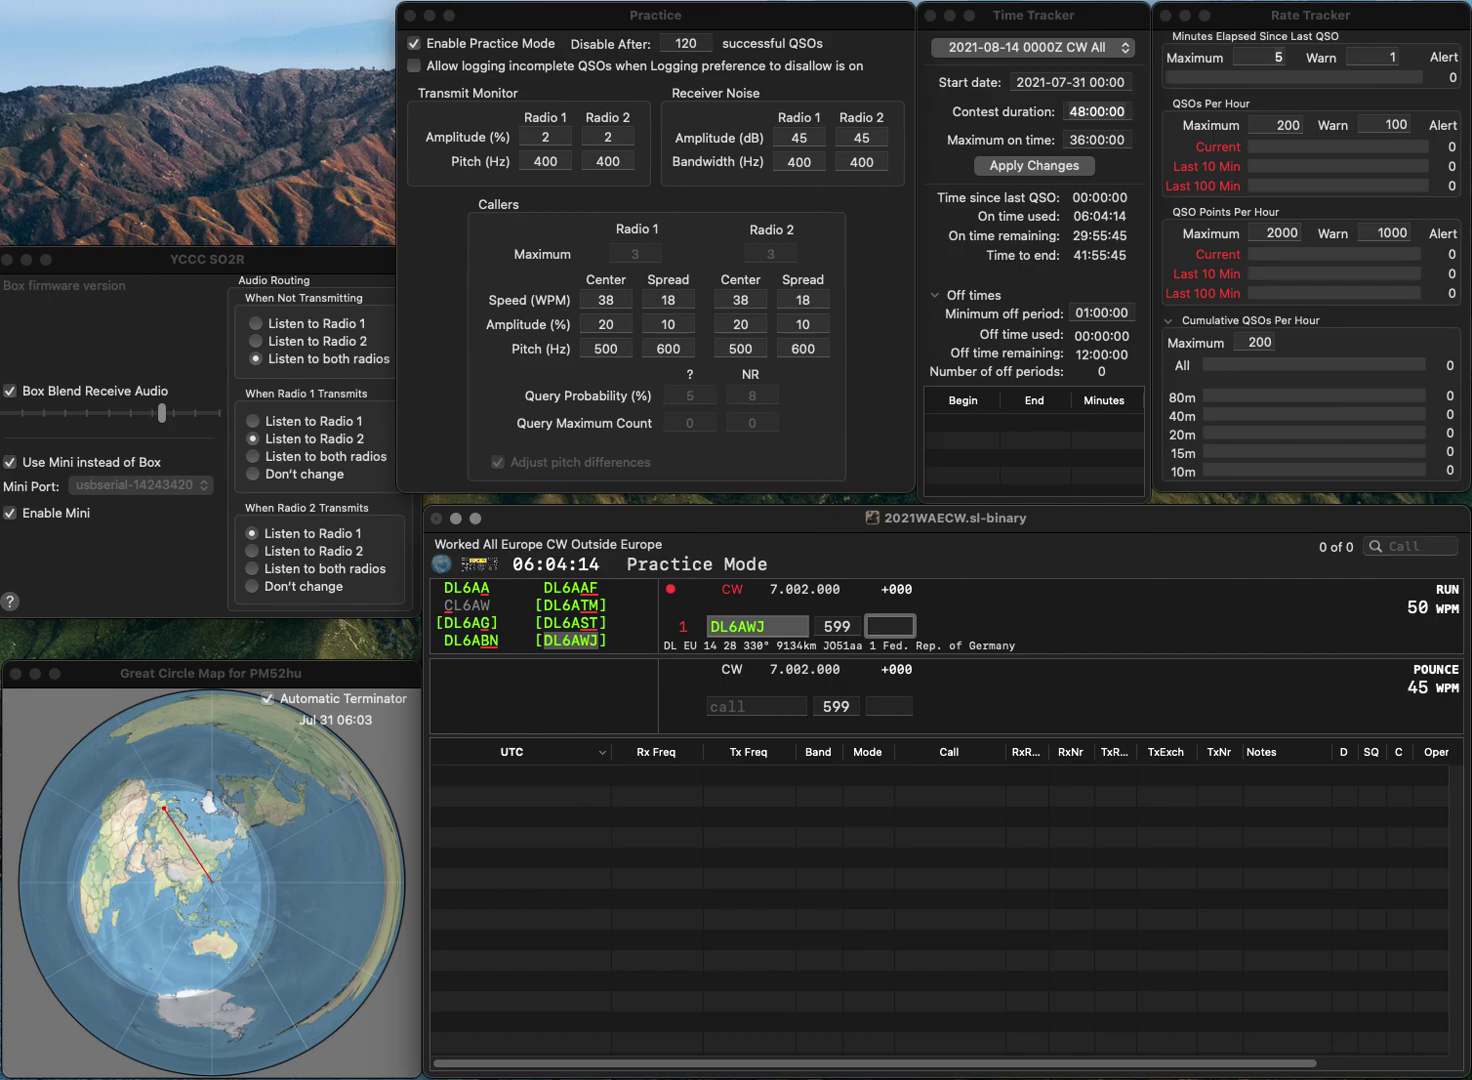
{"action": "type", "text": "106"}
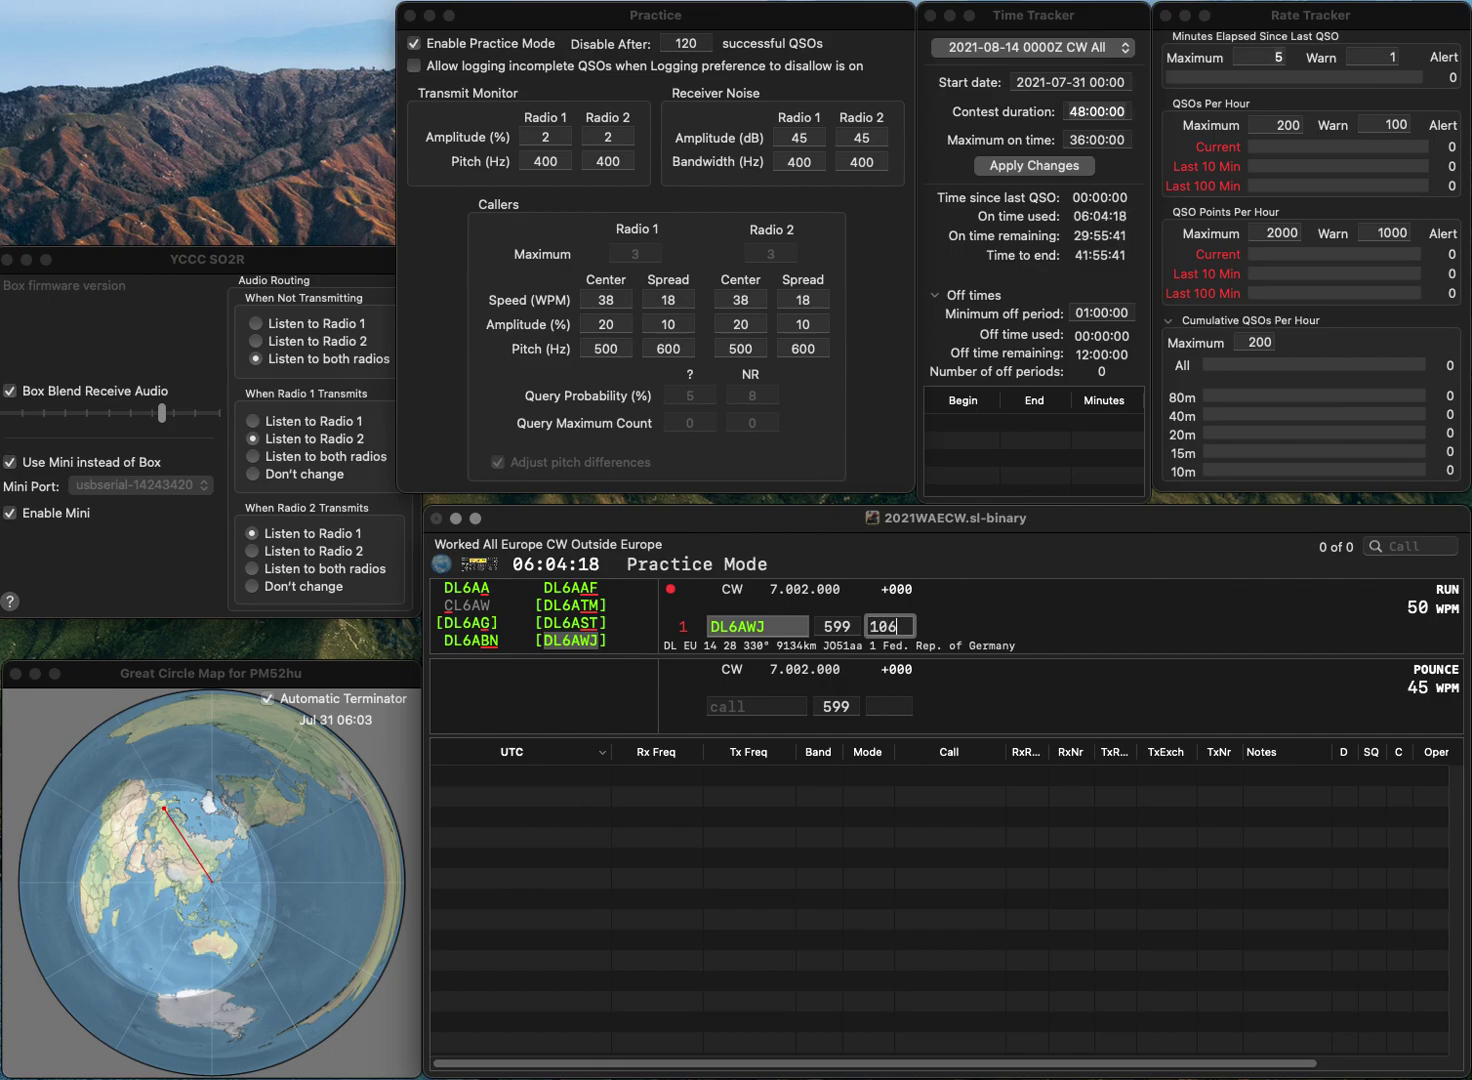
{"action": "key", "text": "Return"}
{"action": "type", "text": "UY"}
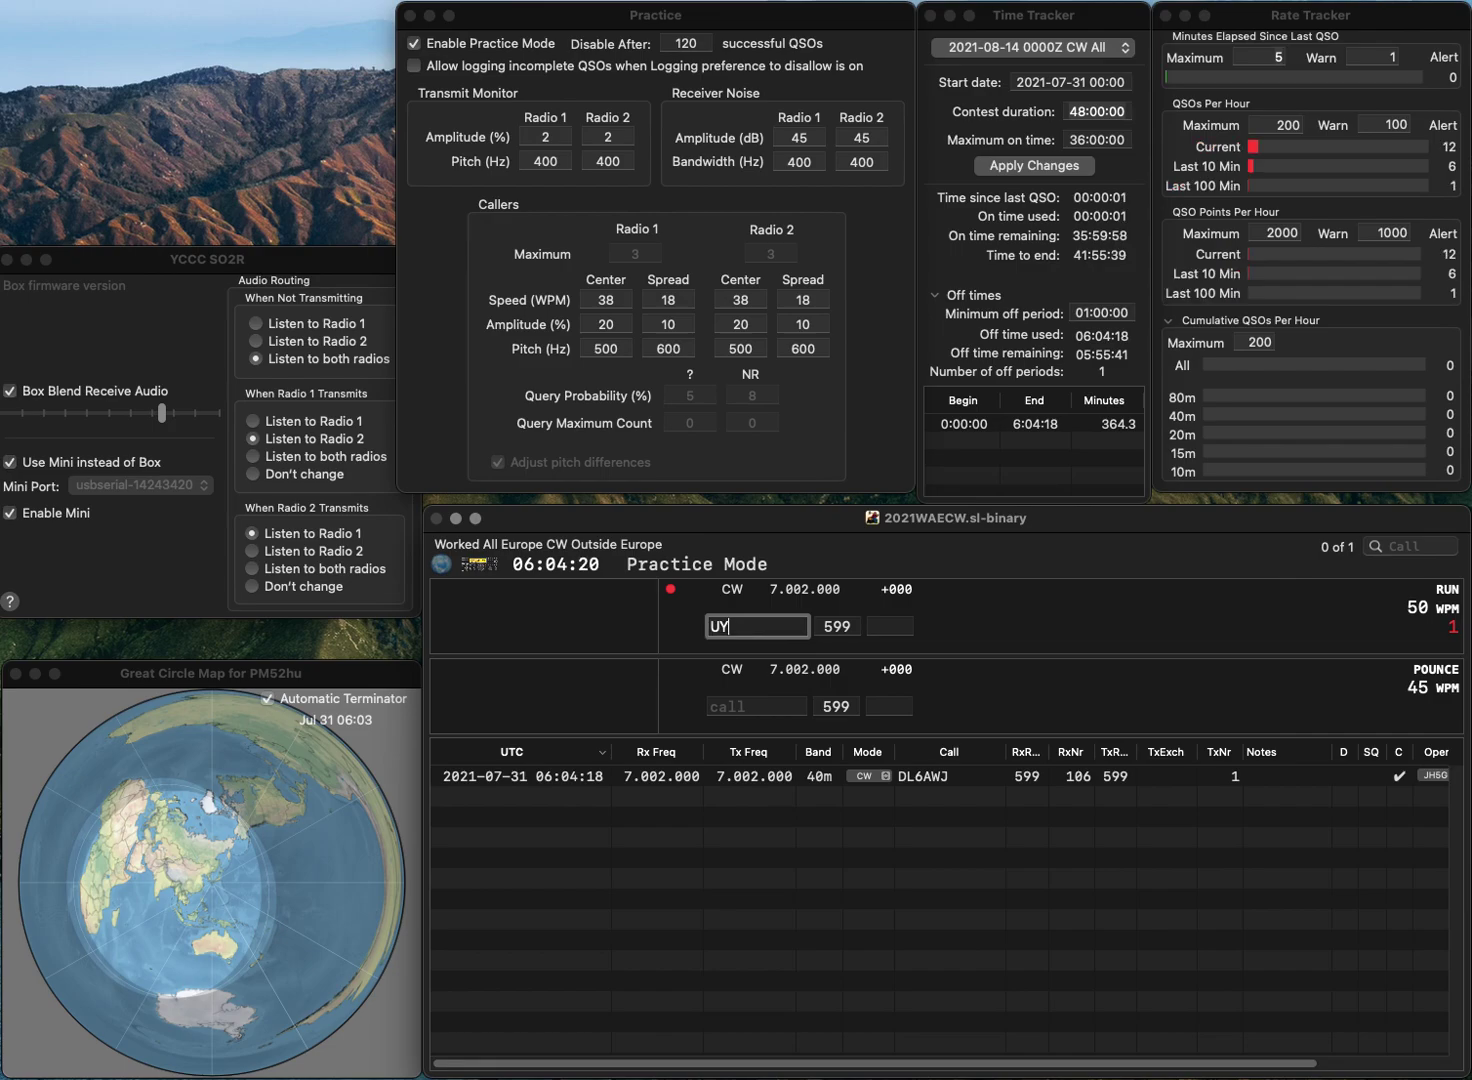
{"action": "type", "text": "1AW"}
{"action": "key", "text": "space"}
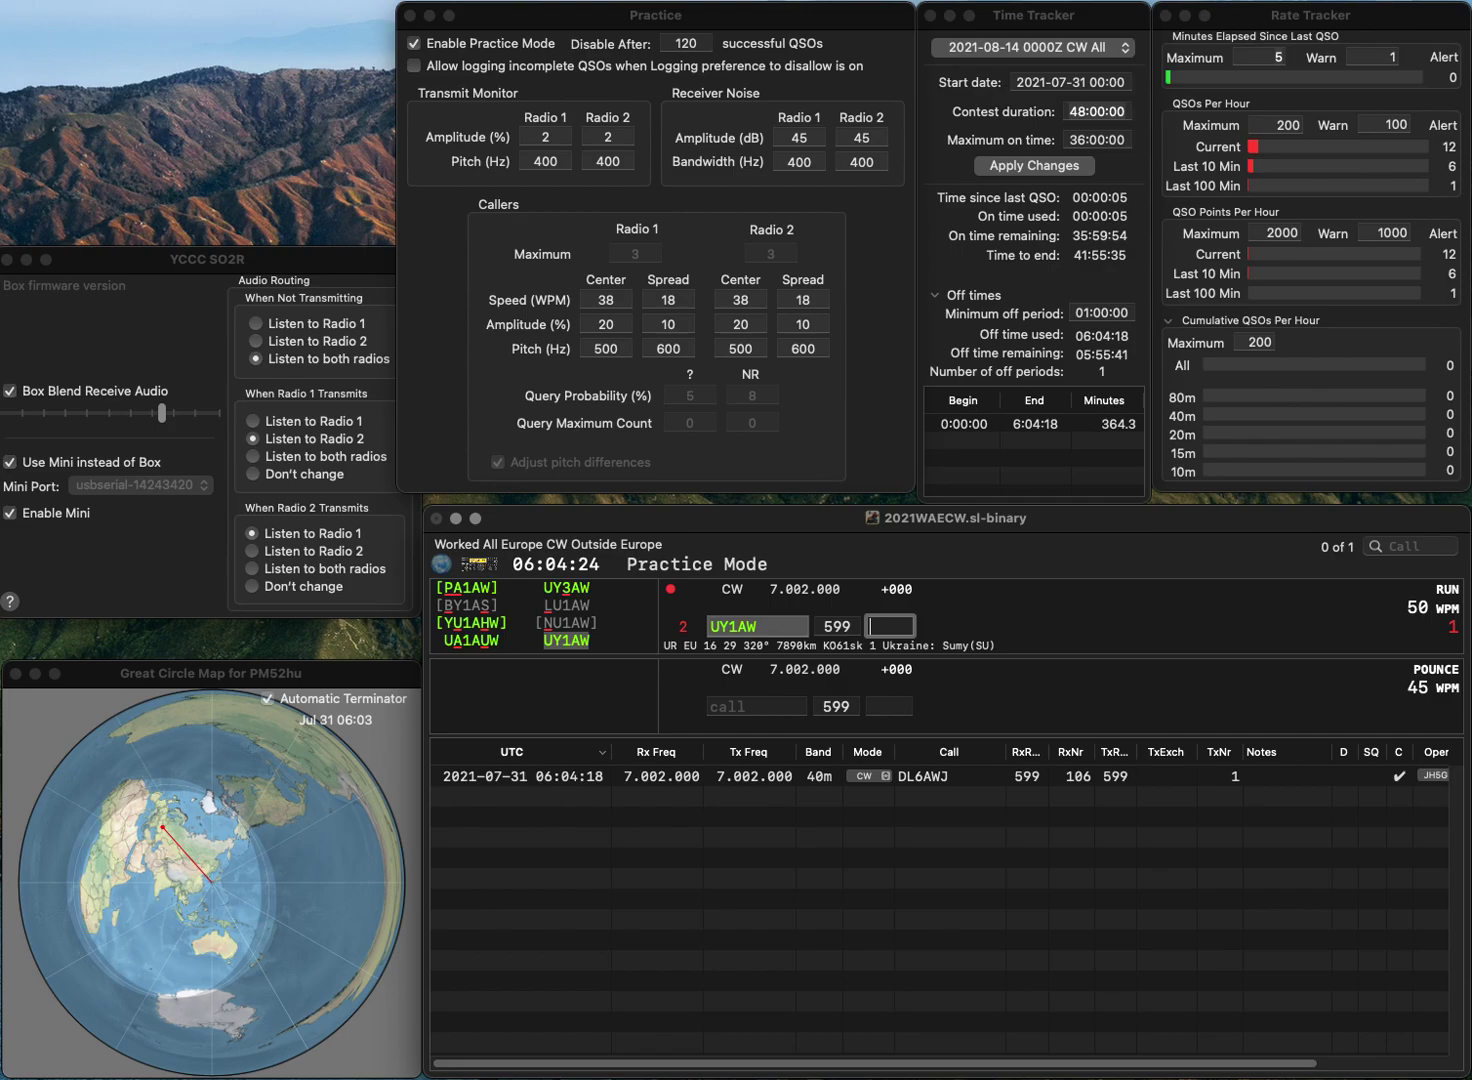
{"action": "type", "text": "265"}
{"action": "key", "text": "Return"}
Step: Log a run-radio contact with call sign R3GZ, entering 548 as the received serial number
{"action": "type", "text": "R3GZ"}
{"action": "key", "text": "Return"}
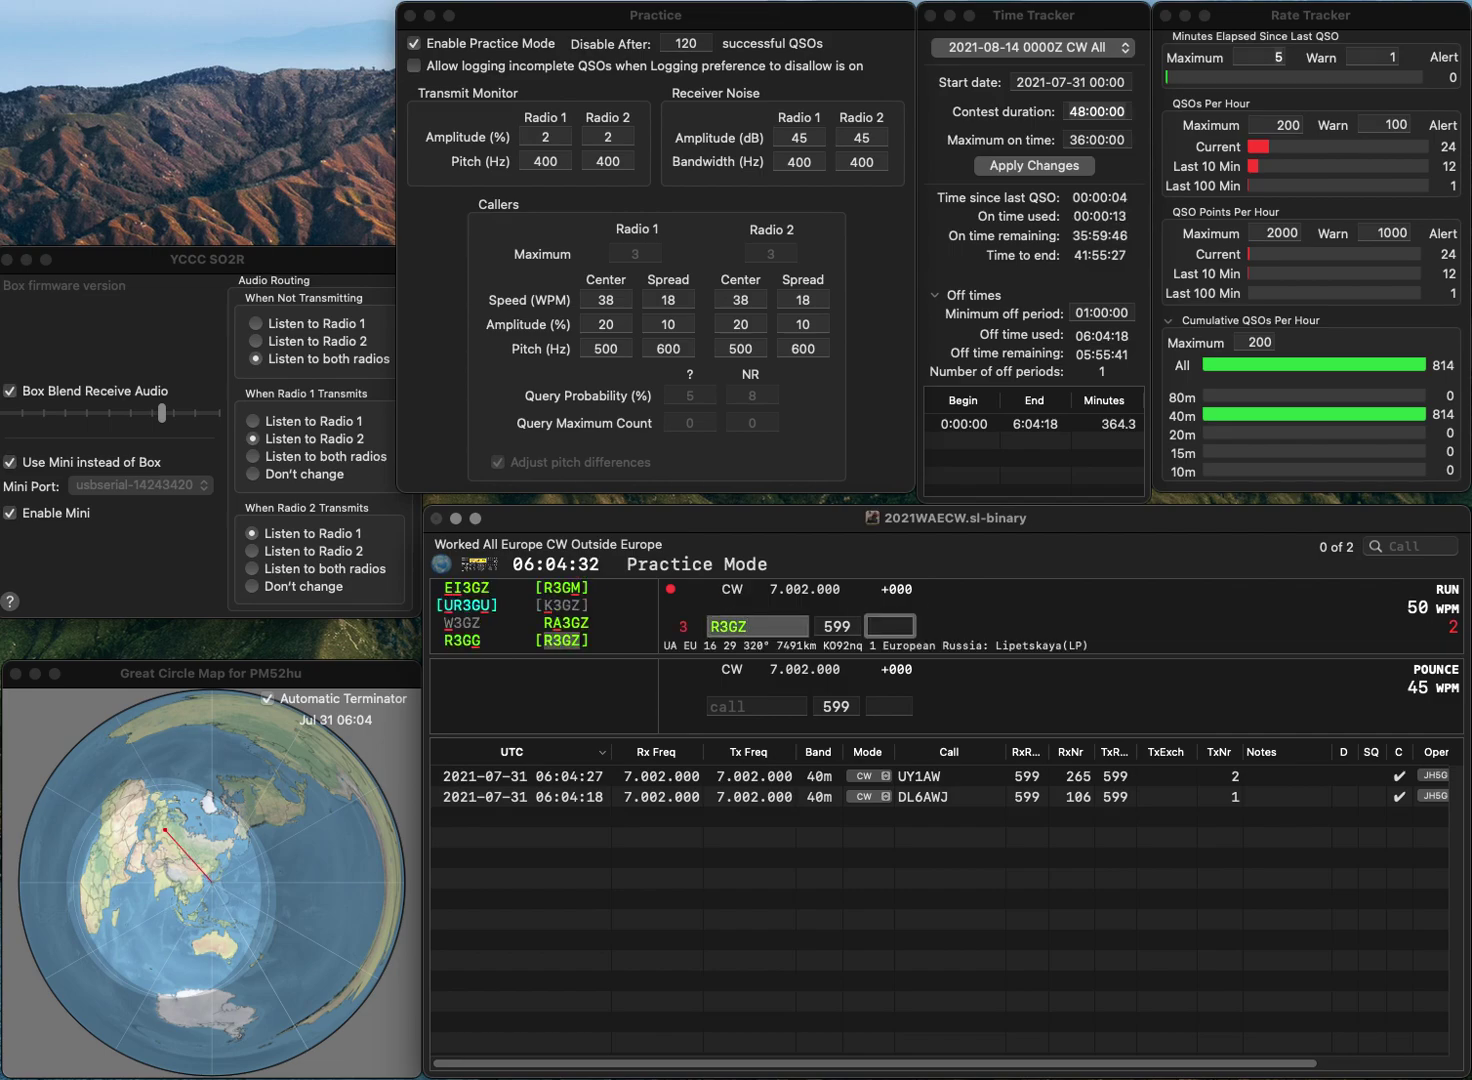
{"action": "type", "text": "548"}
{"action": "key", "text": "Return"}
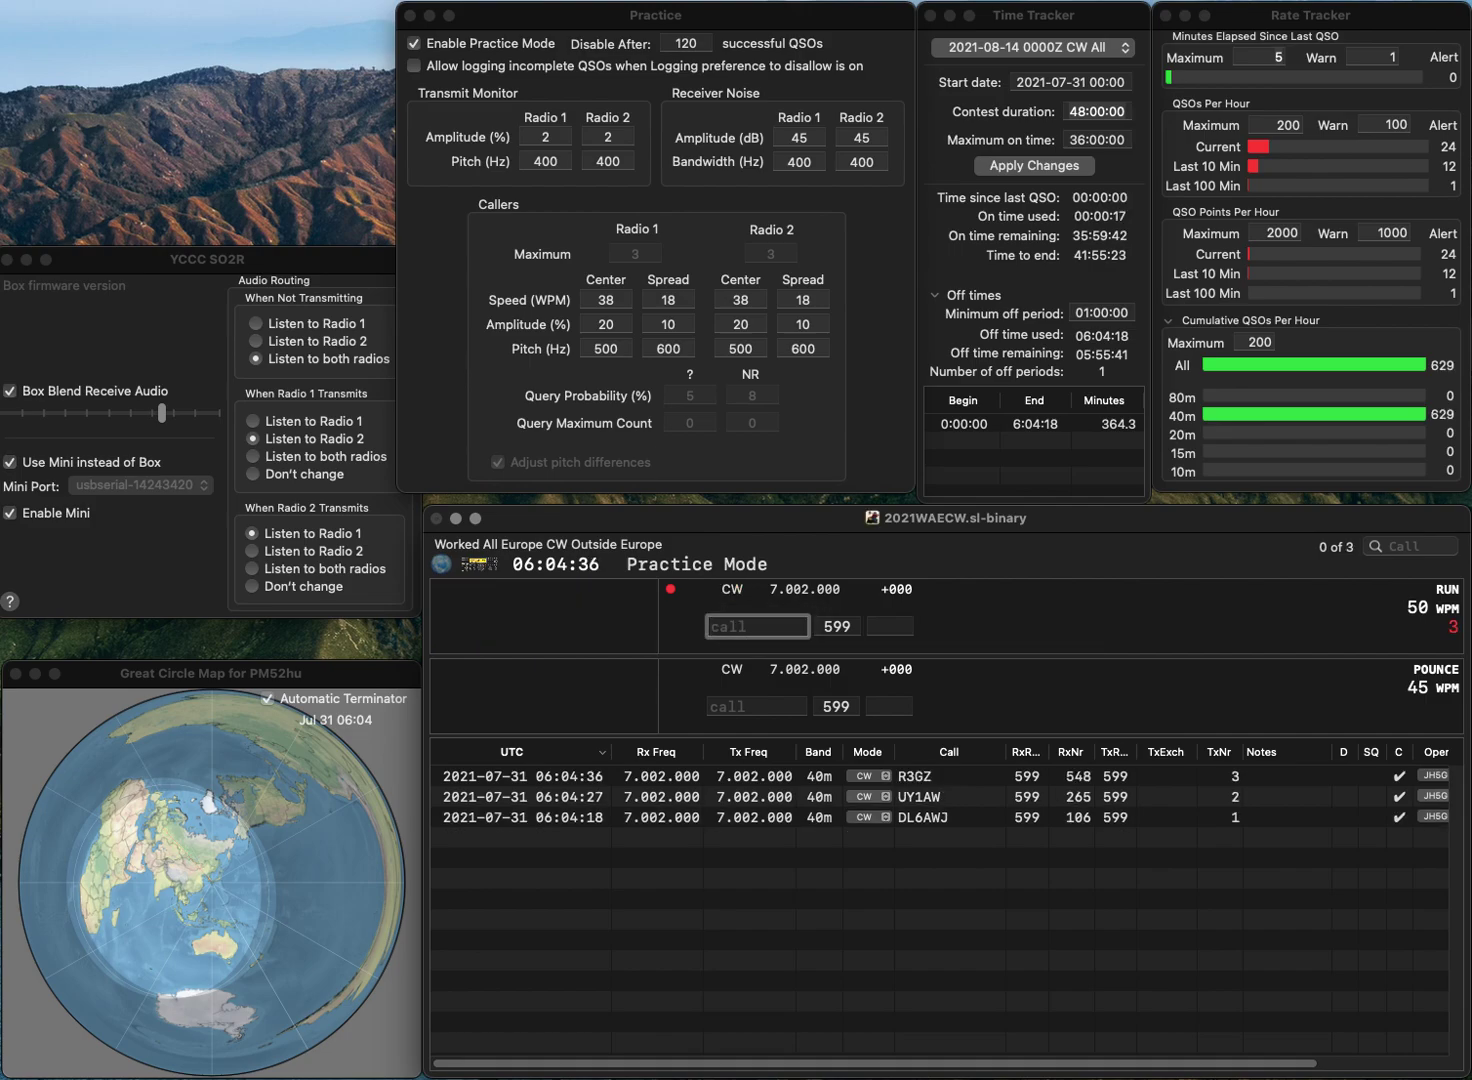
{"action": "type", "text": "BLIOH6"}
{"action": "key", "text": "Delete"}
{"action": "key", "text": "Return"}
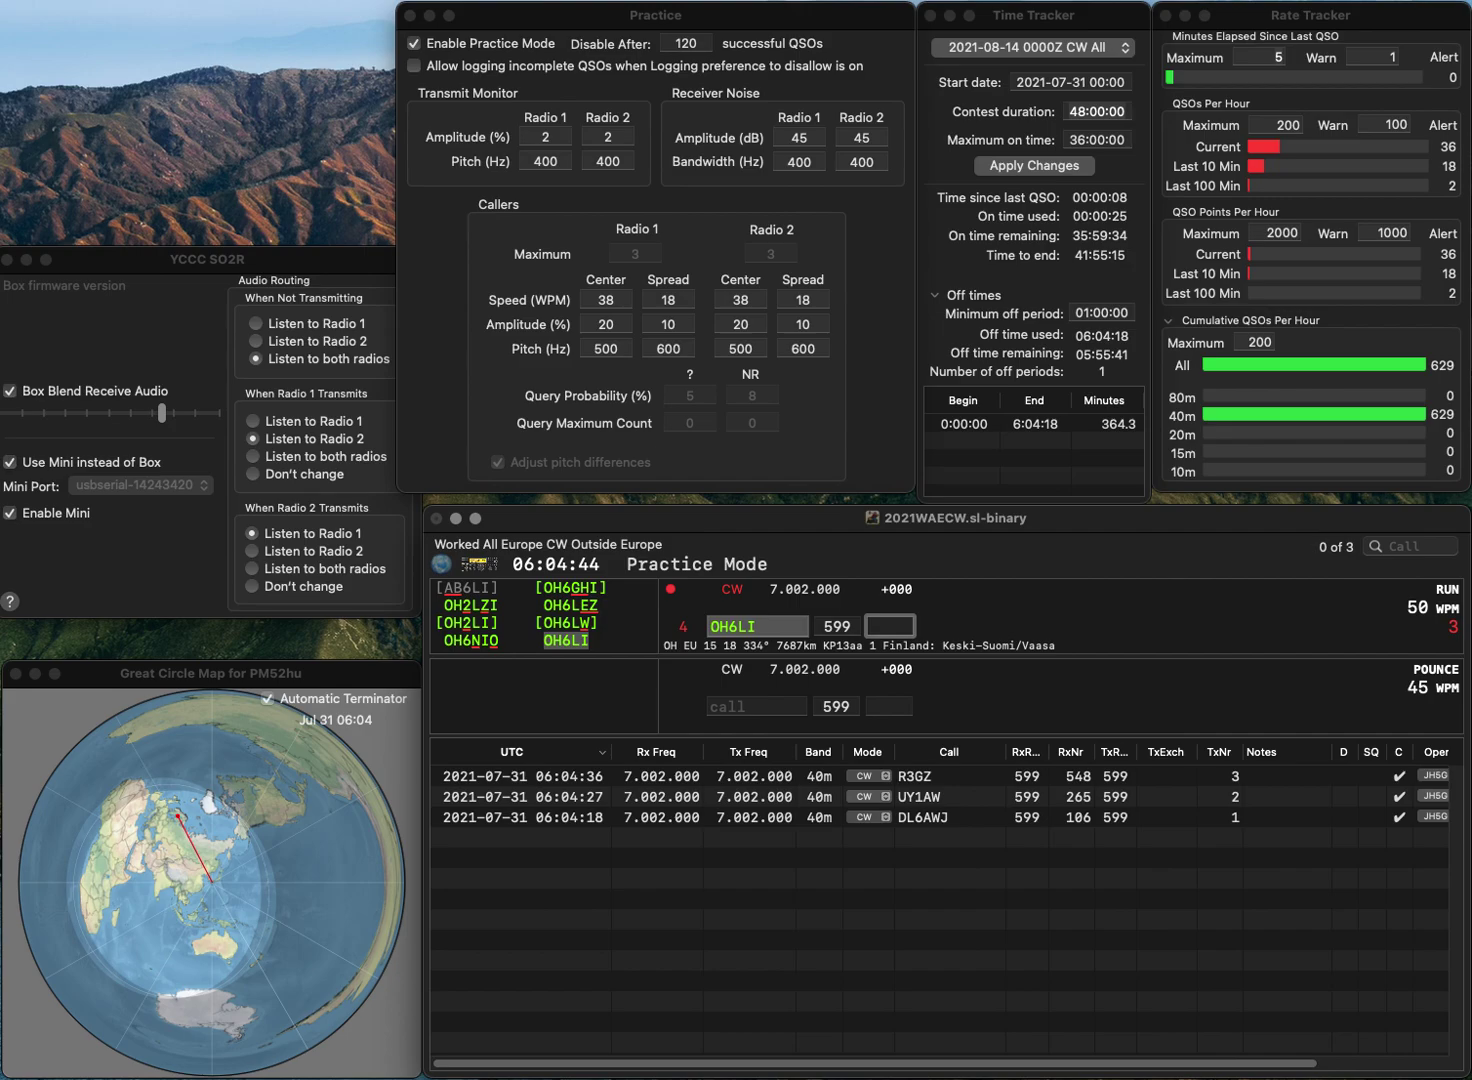
{"action": "type", "text": "213"}
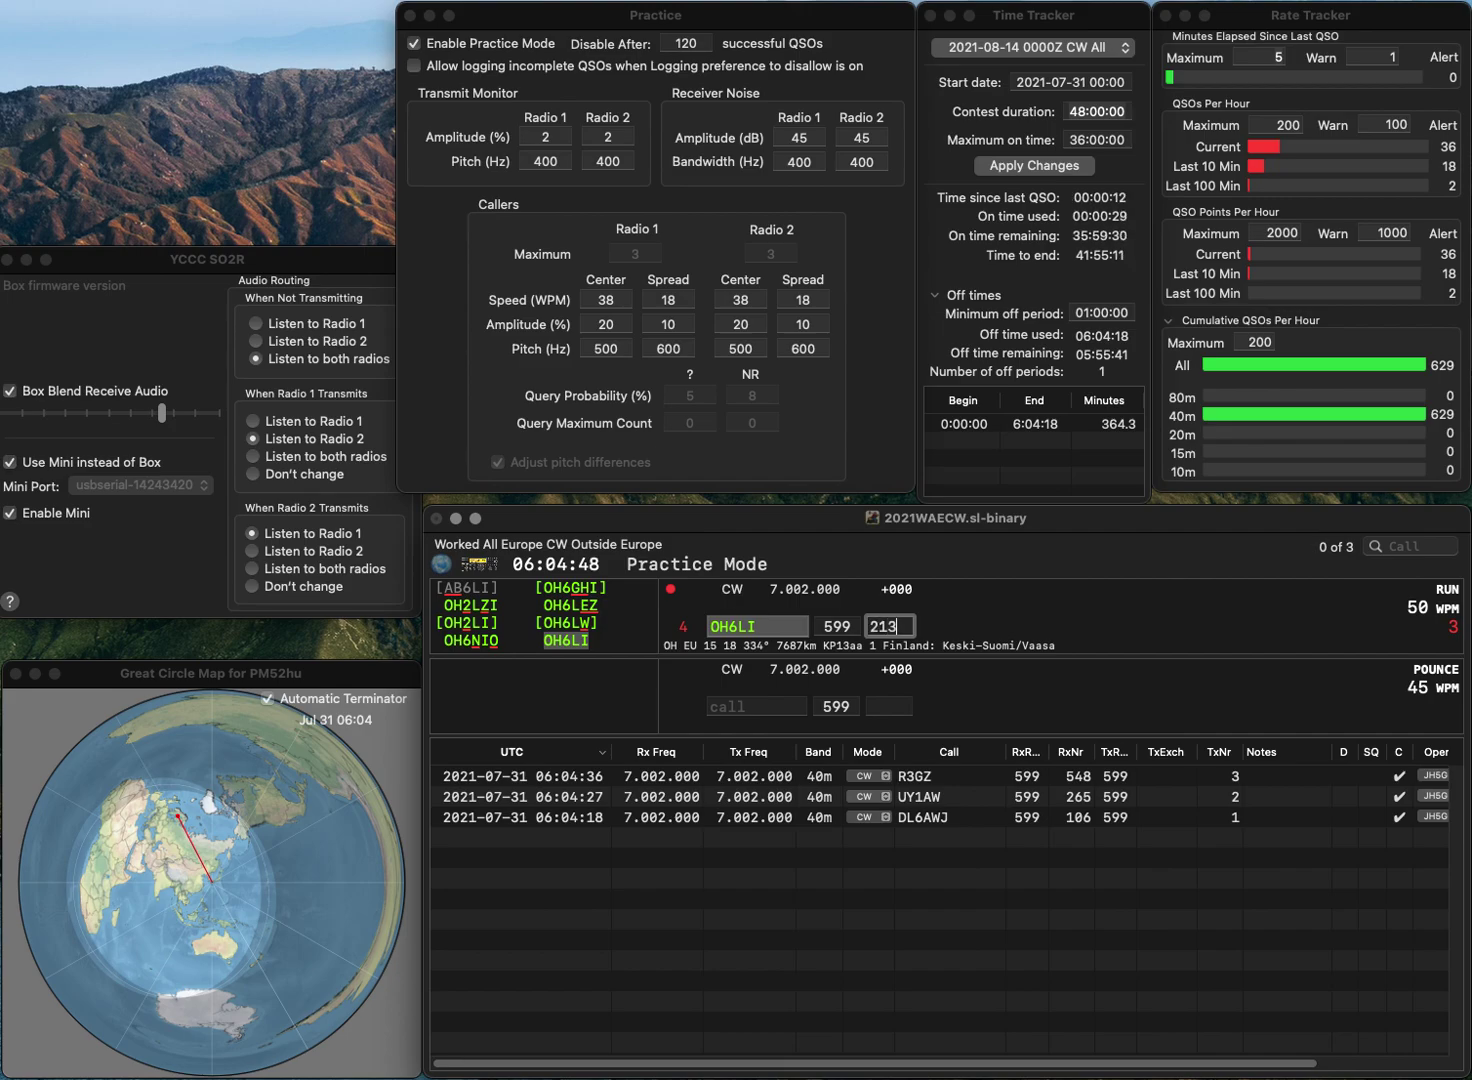
{"action": "key", "text": "Return"}
Step: Log a run-radio contact with call sign YU1YV, entering 19 as the received serial number
{"action": "type", "text": "YU1YV"}
{"action": "key", "text": "space"}
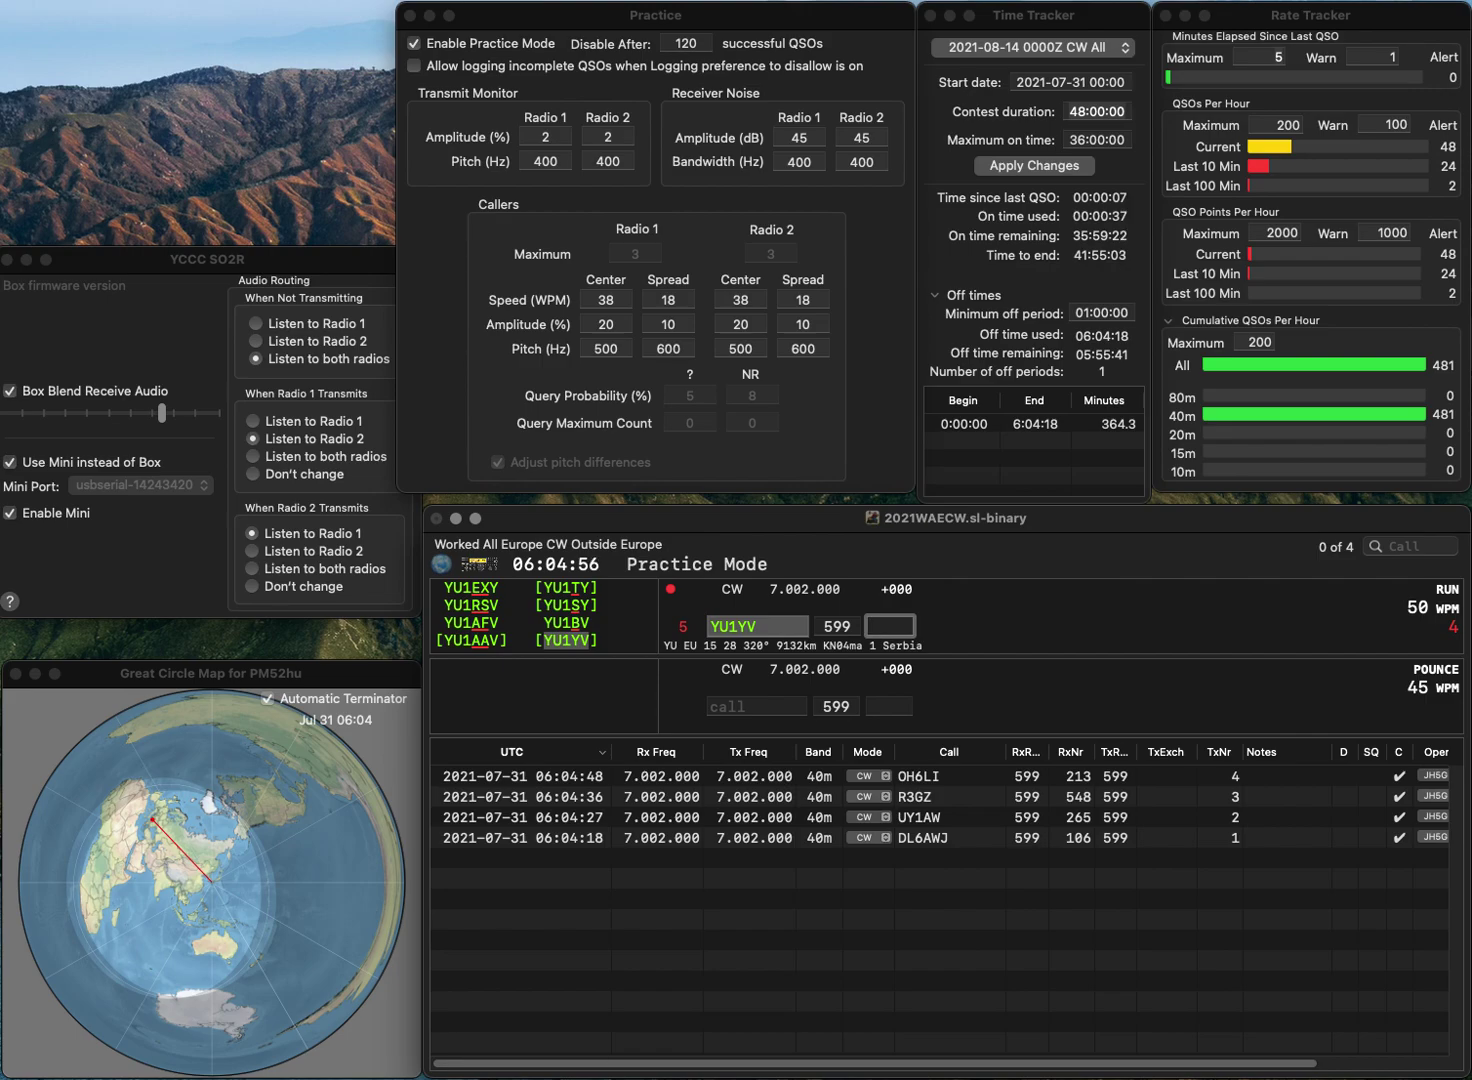
{"action": "type", "text": "19"}
{"action": "key", "text": "Return"}
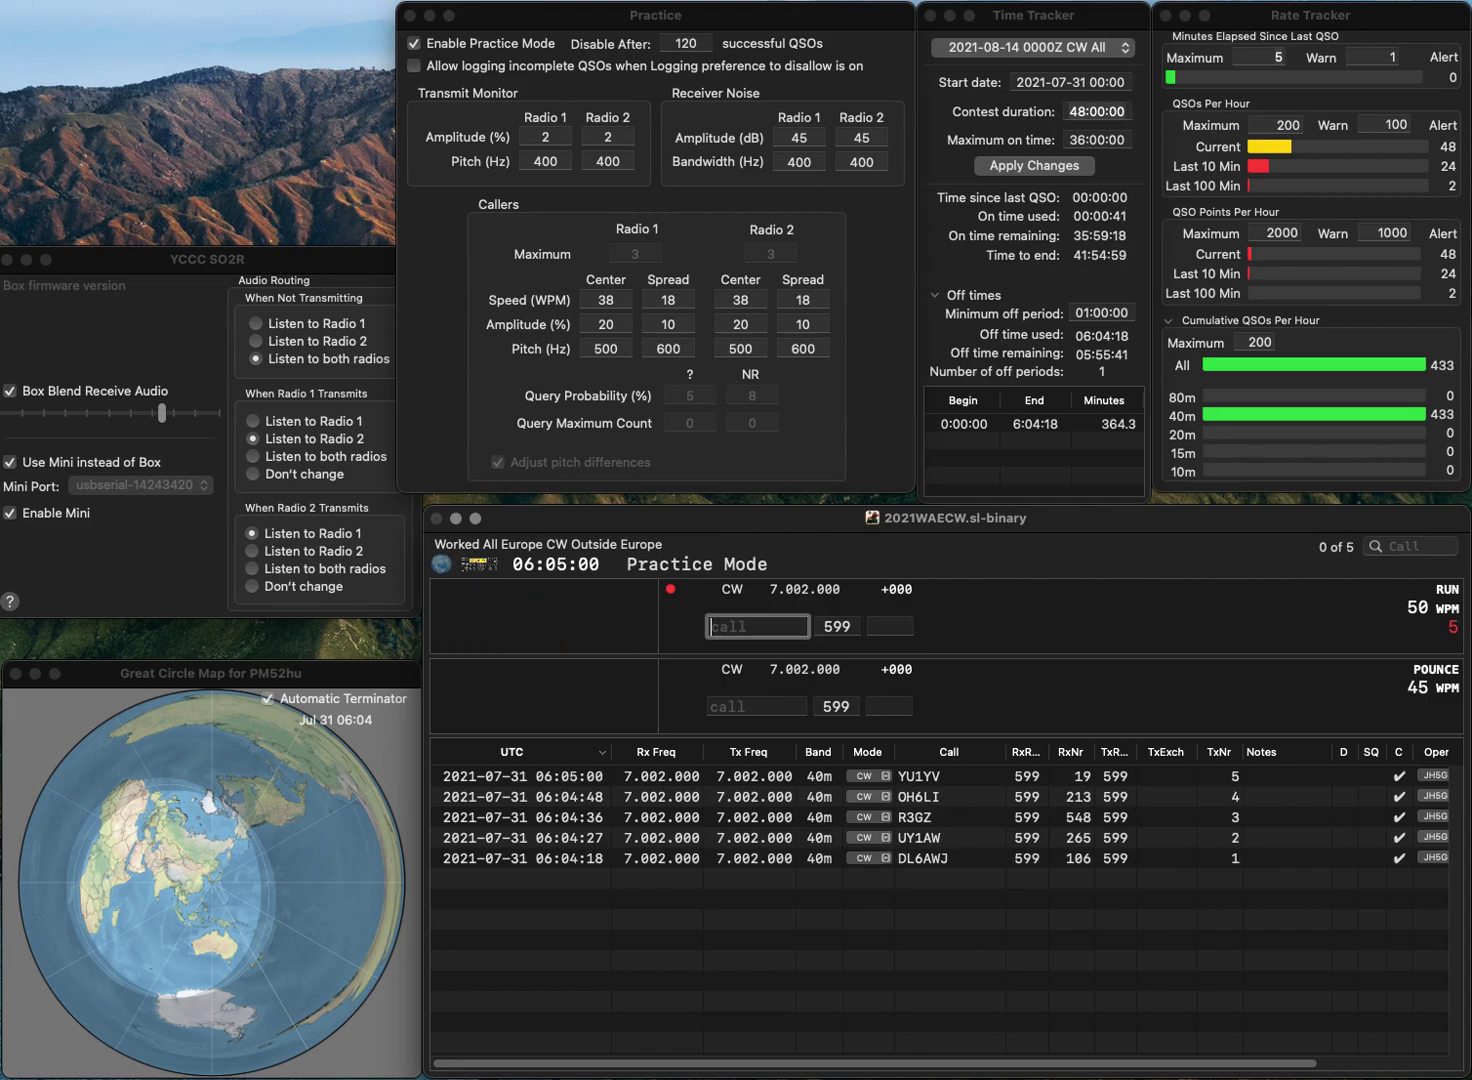
{"action": "type", "text": "G0IBN"}
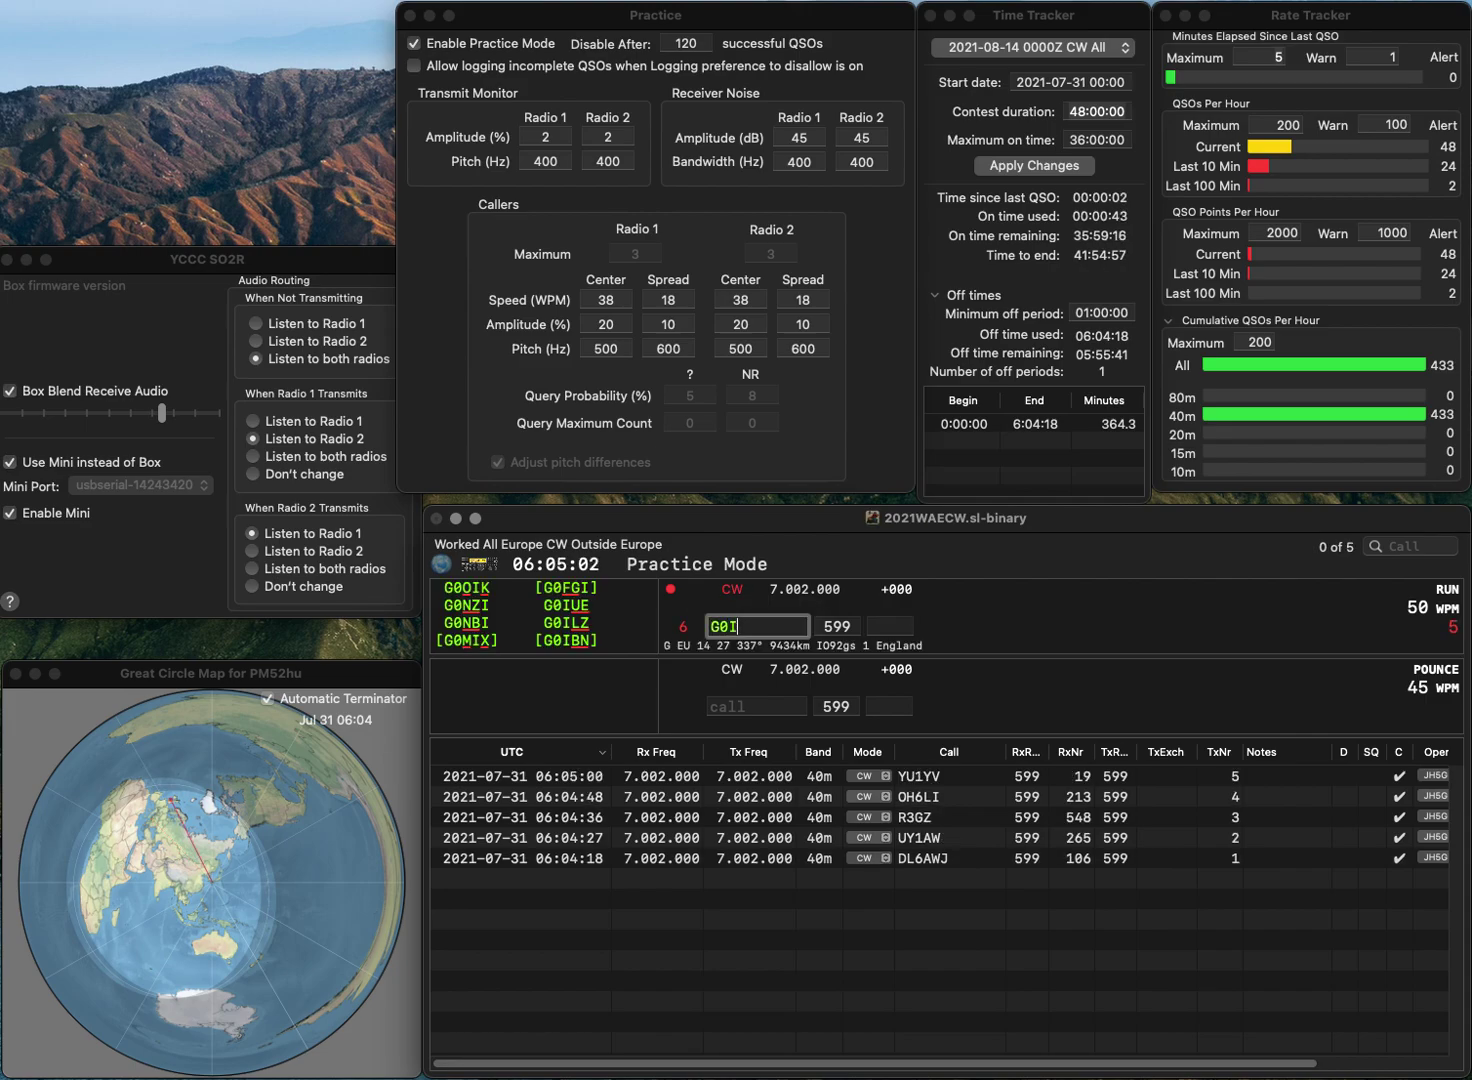
{"action": "key", "text": "space"}
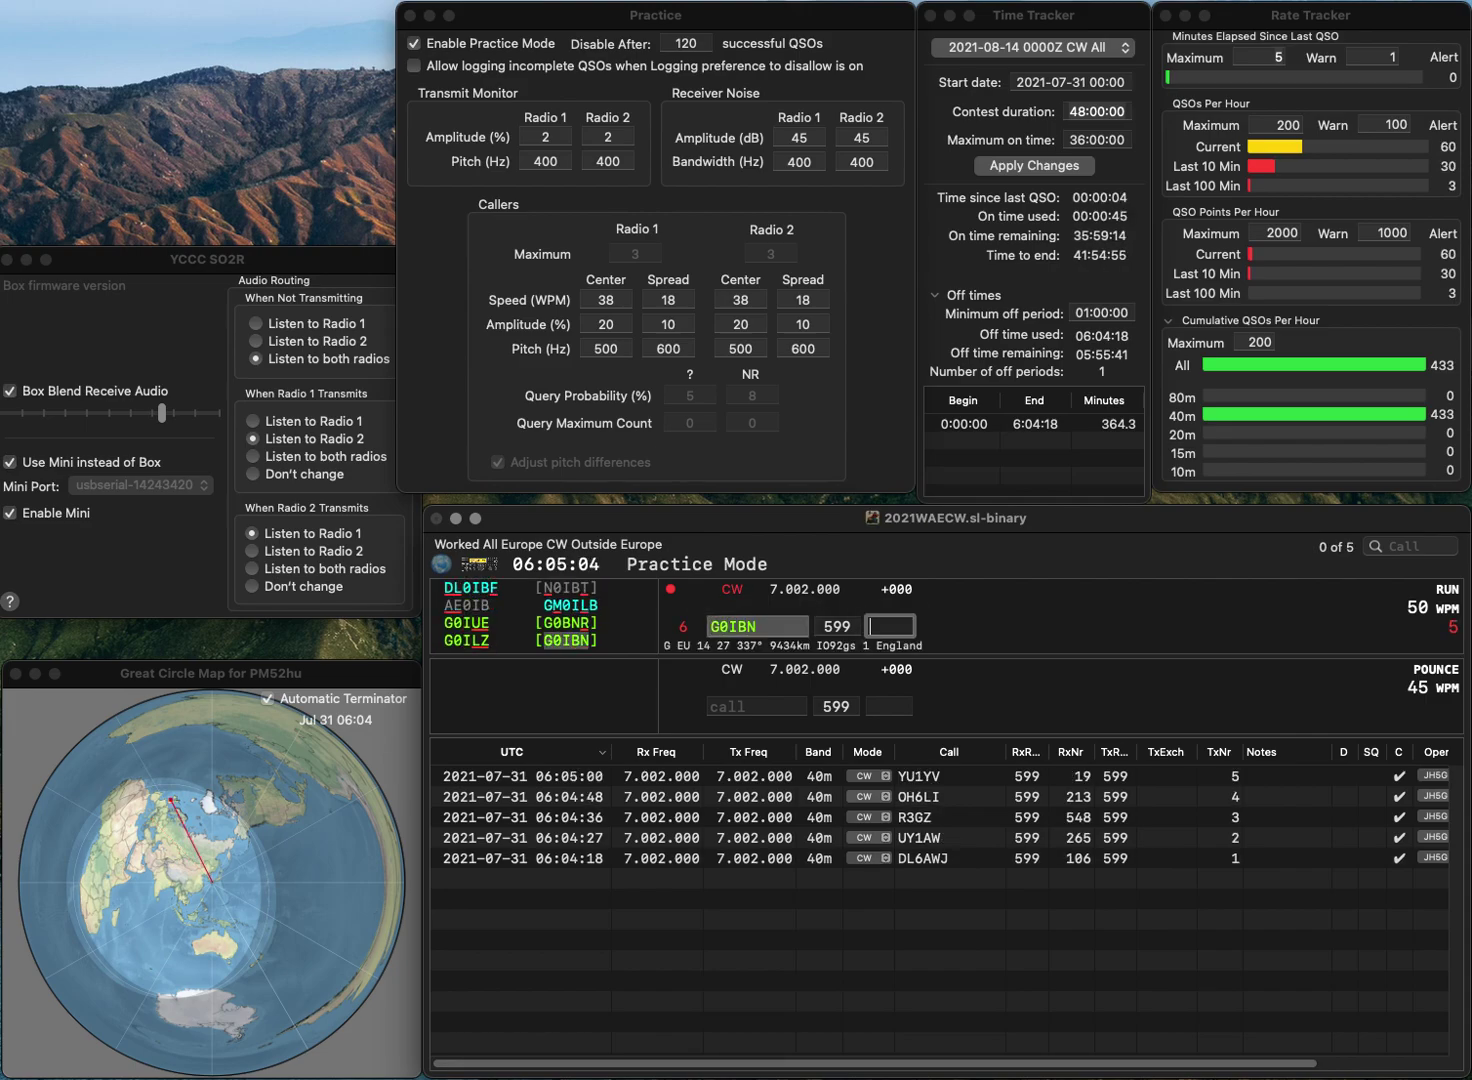
{"action": "type", "text": "865"}
{"action": "key", "text": "Return"}
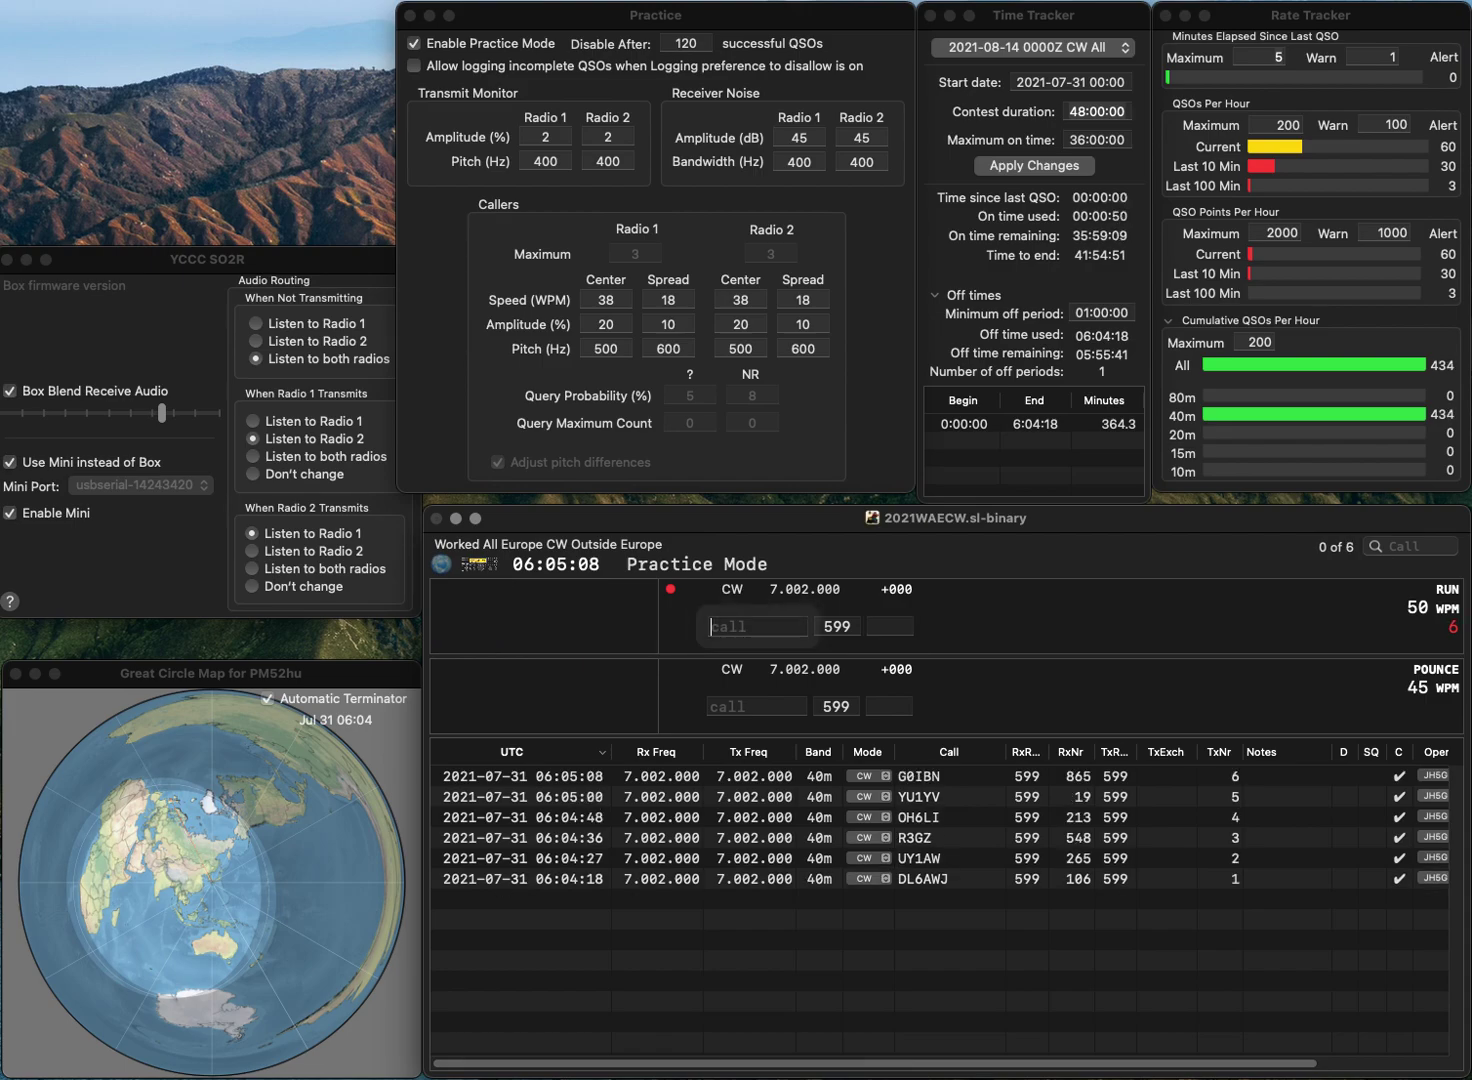
Step: Log a run-radio contact with call sign EW4WE, entering 868 as the received serial number
{"action": "type", "text": "EW4WE"}
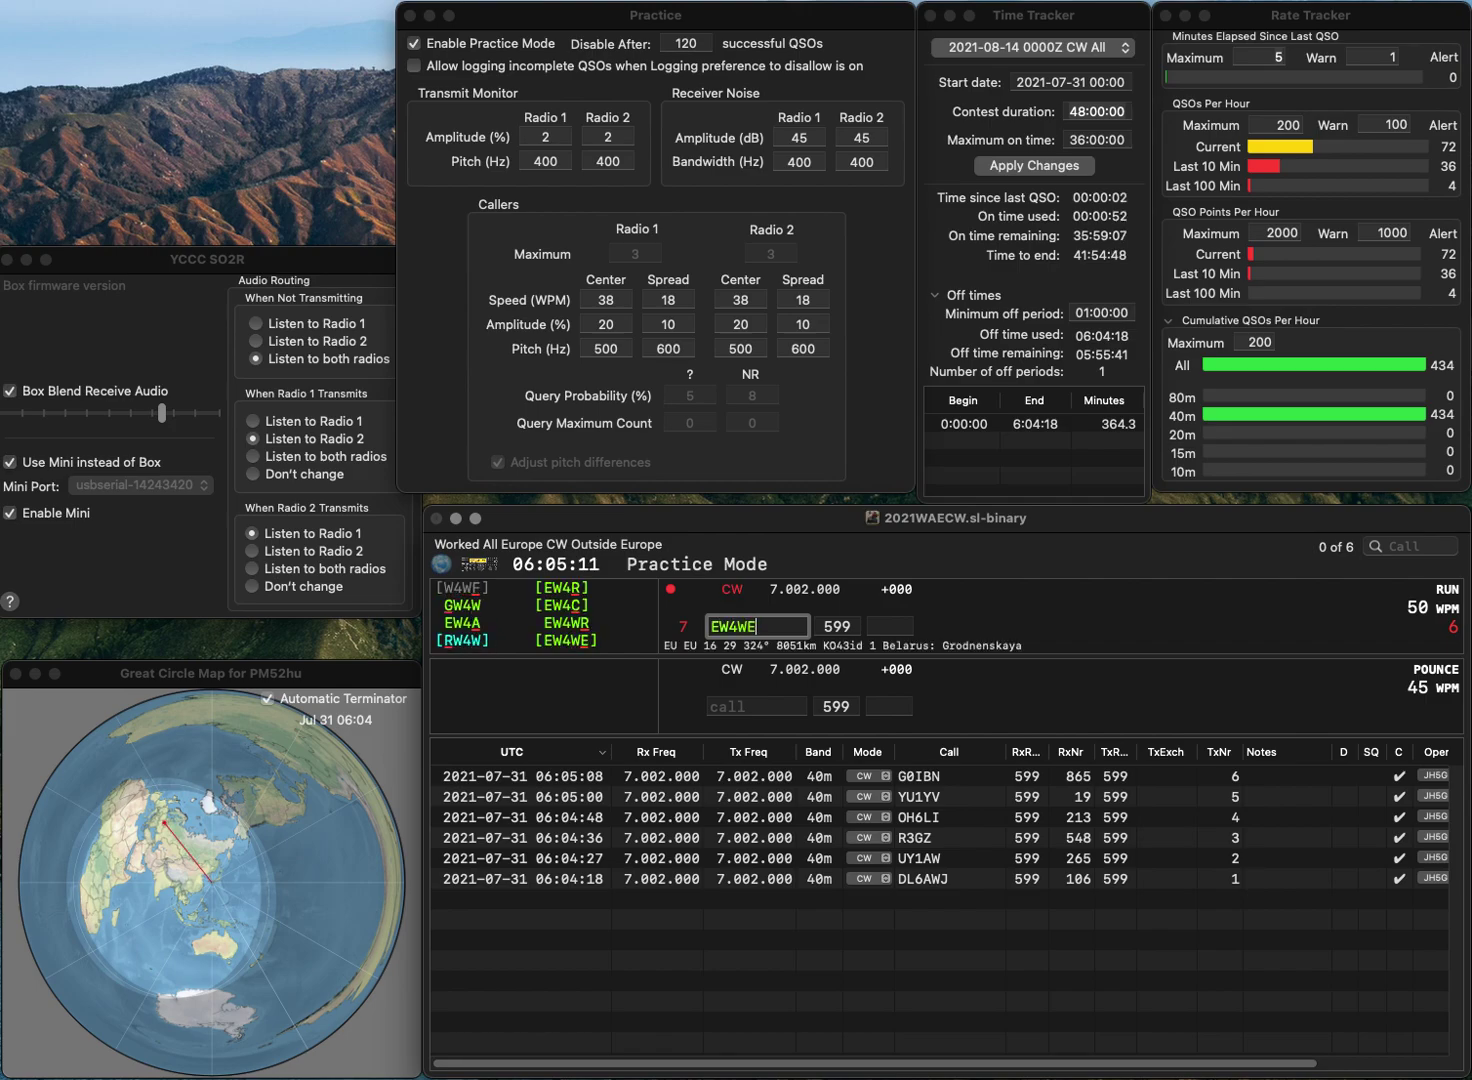
{"action": "key", "text": "Return"}
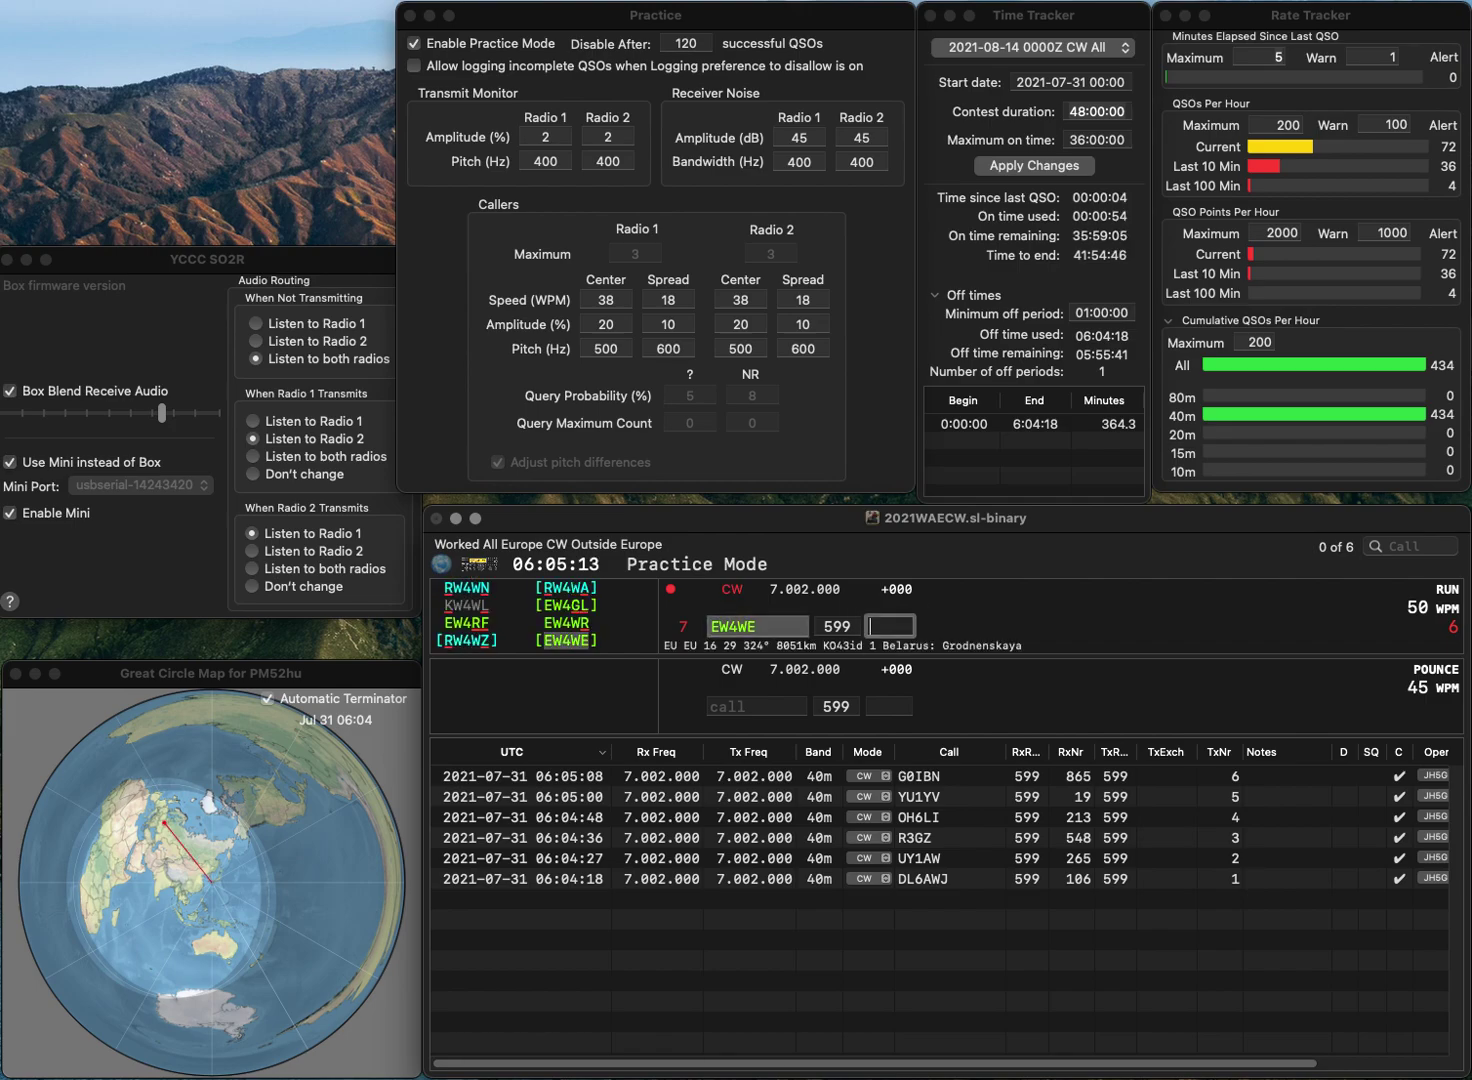
{"action": "type", "text": "868"}
{"action": "key", "text": "Return"}
Step: Log a run-radio contact with call sign LZ5R, entering 876 as the received serial number
{"action": "type", "text": "LZ5R"}
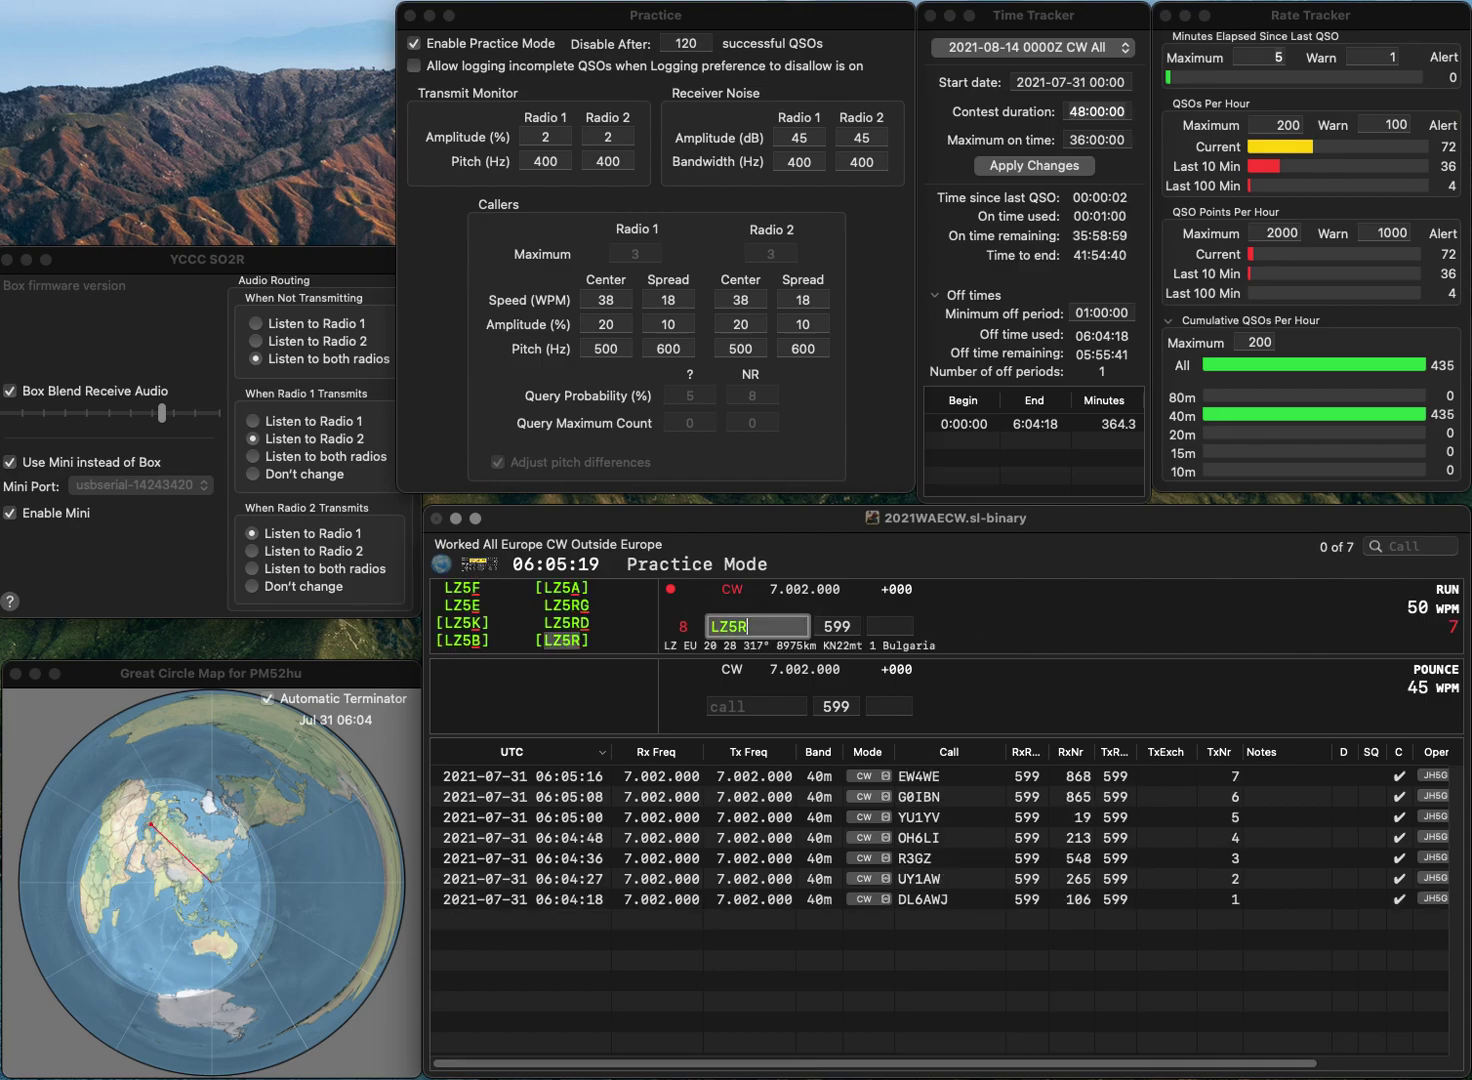
{"action": "key", "text": "space"}
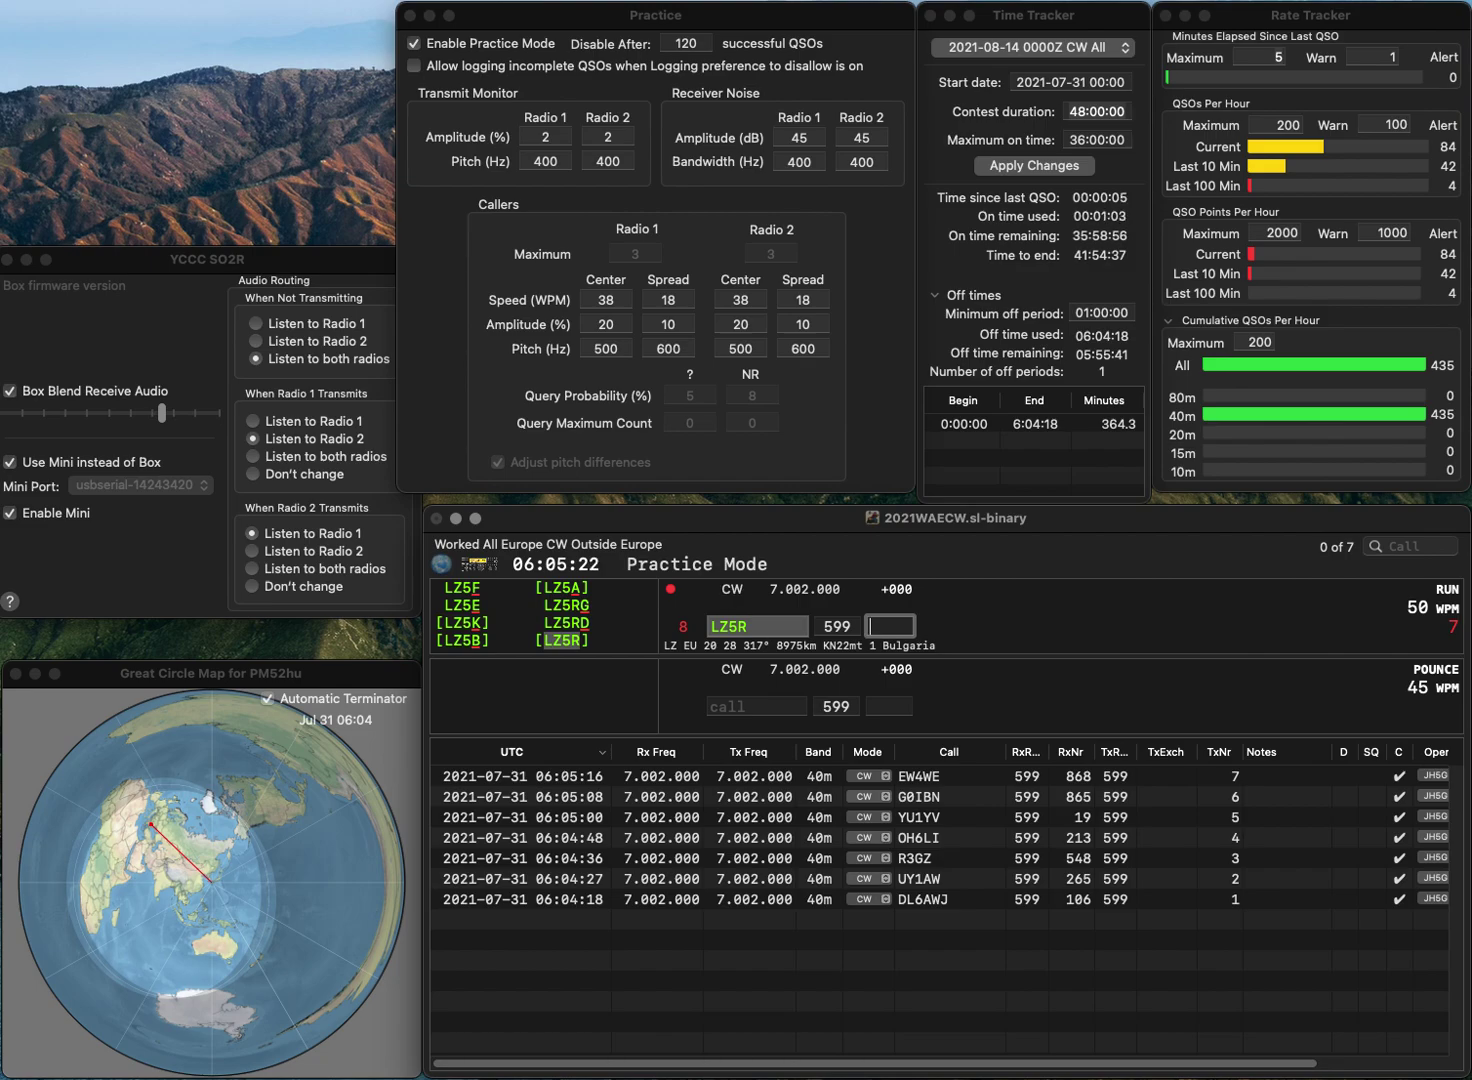
{"action": "type", "text": "76"}
{"action": "key", "text": "Return"}
Step: Log a run-radio contact with call sign RT5C, entering 351 as the received serial number
{"action": "type", "text": "RT5C"}
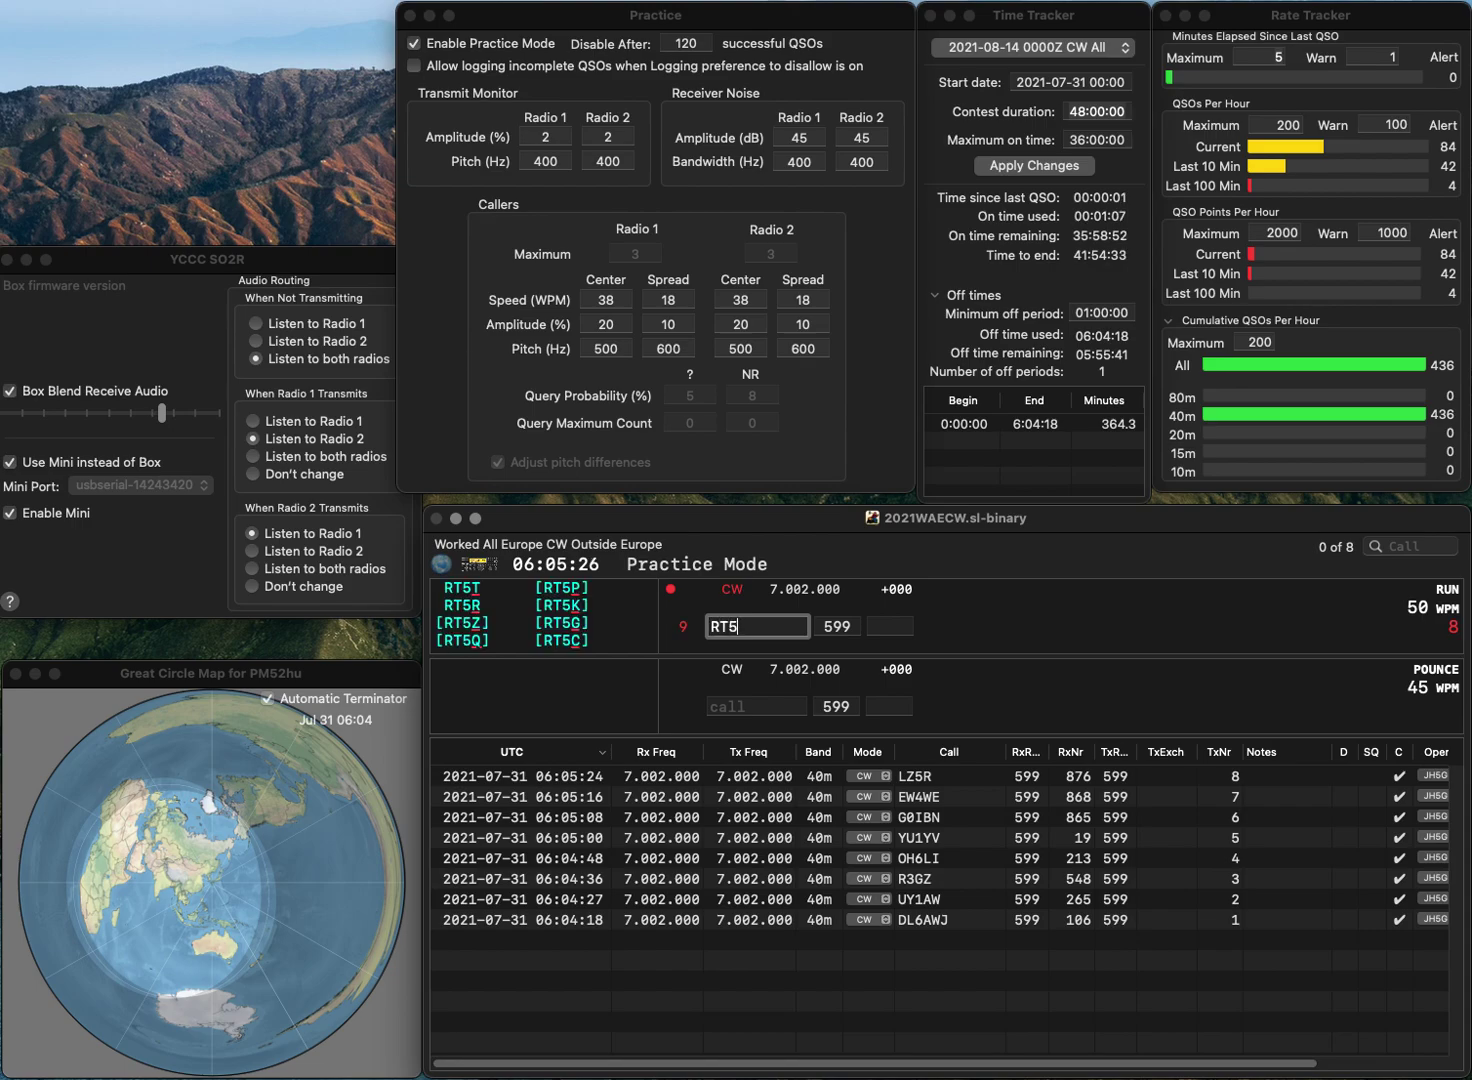
{"action": "key", "text": "Return"}
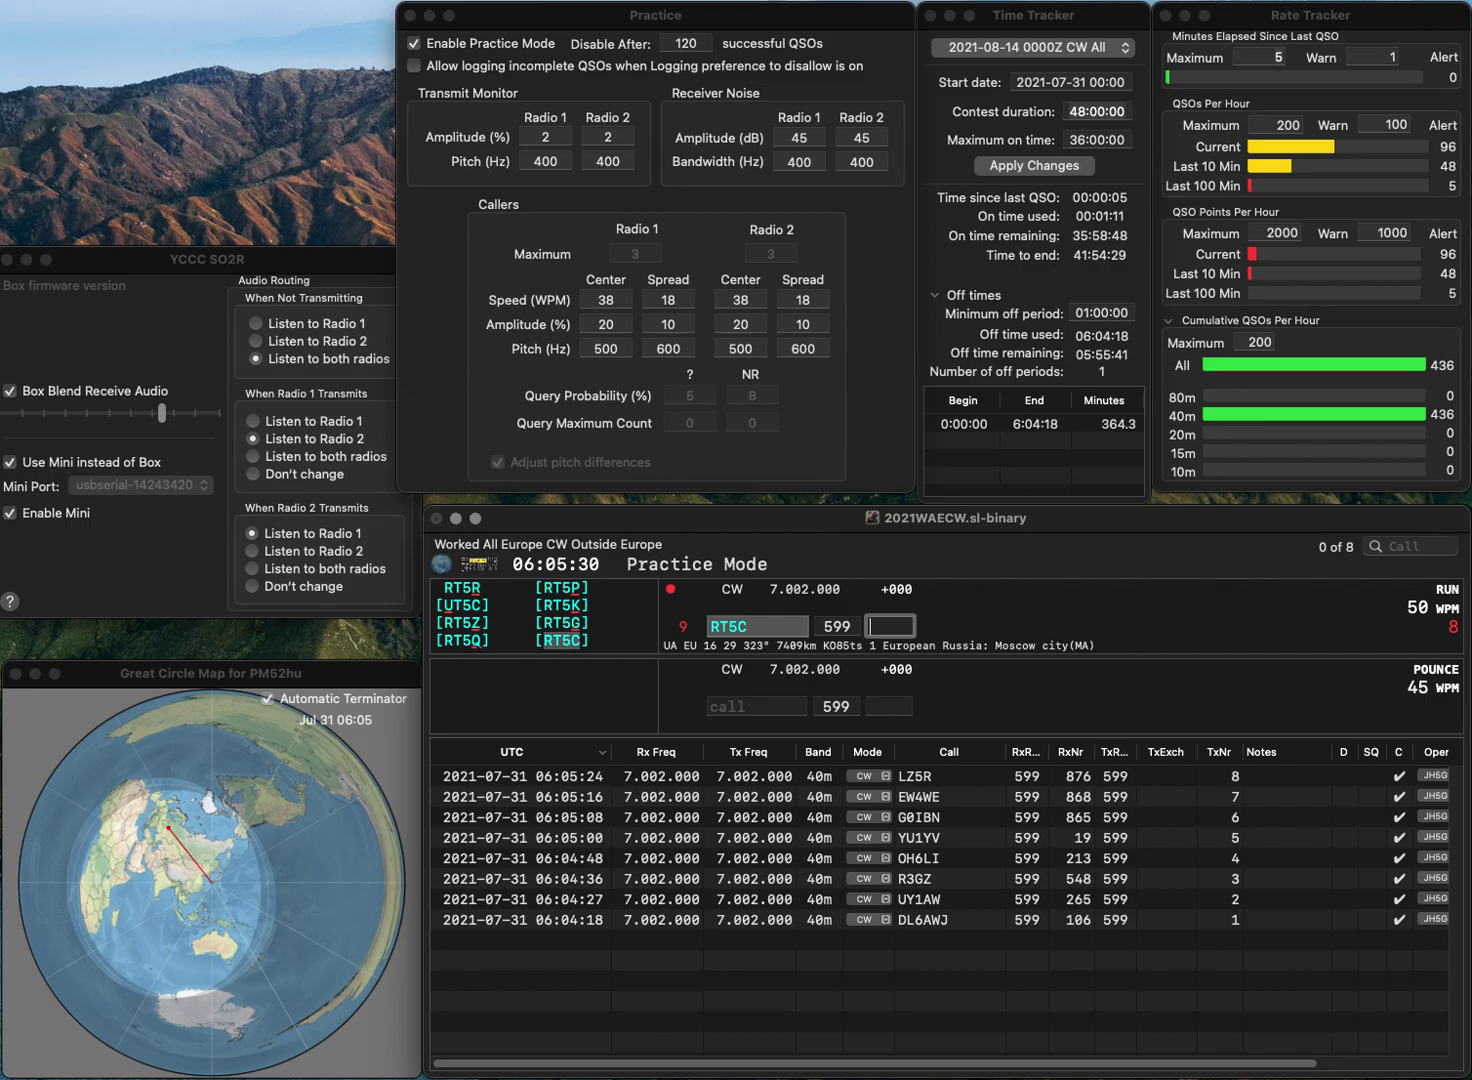
{"action": "type", "text": "51"}
{"action": "key", "text": "Return"}
{"action": "type", "text": "LZ"}
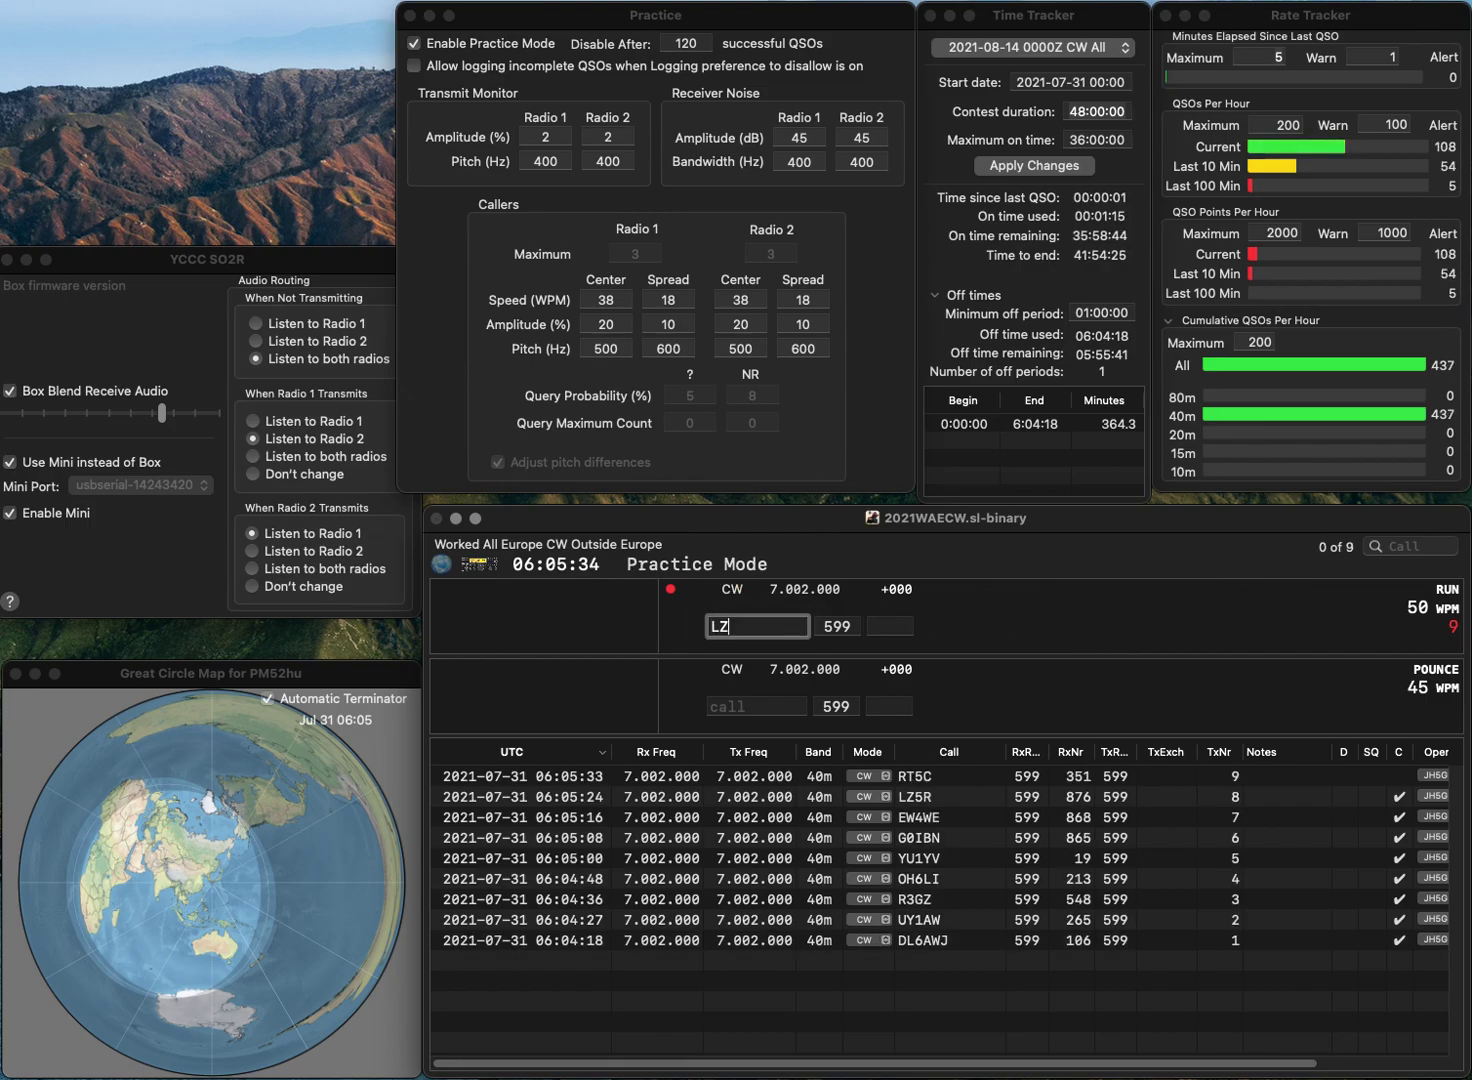
{"action": "type", "text": "6ZFA"}
{"action": "key", "text": "Left"}
{"action": "key", "text": "BackSpace"}
{"action": "type", "text": "G"}
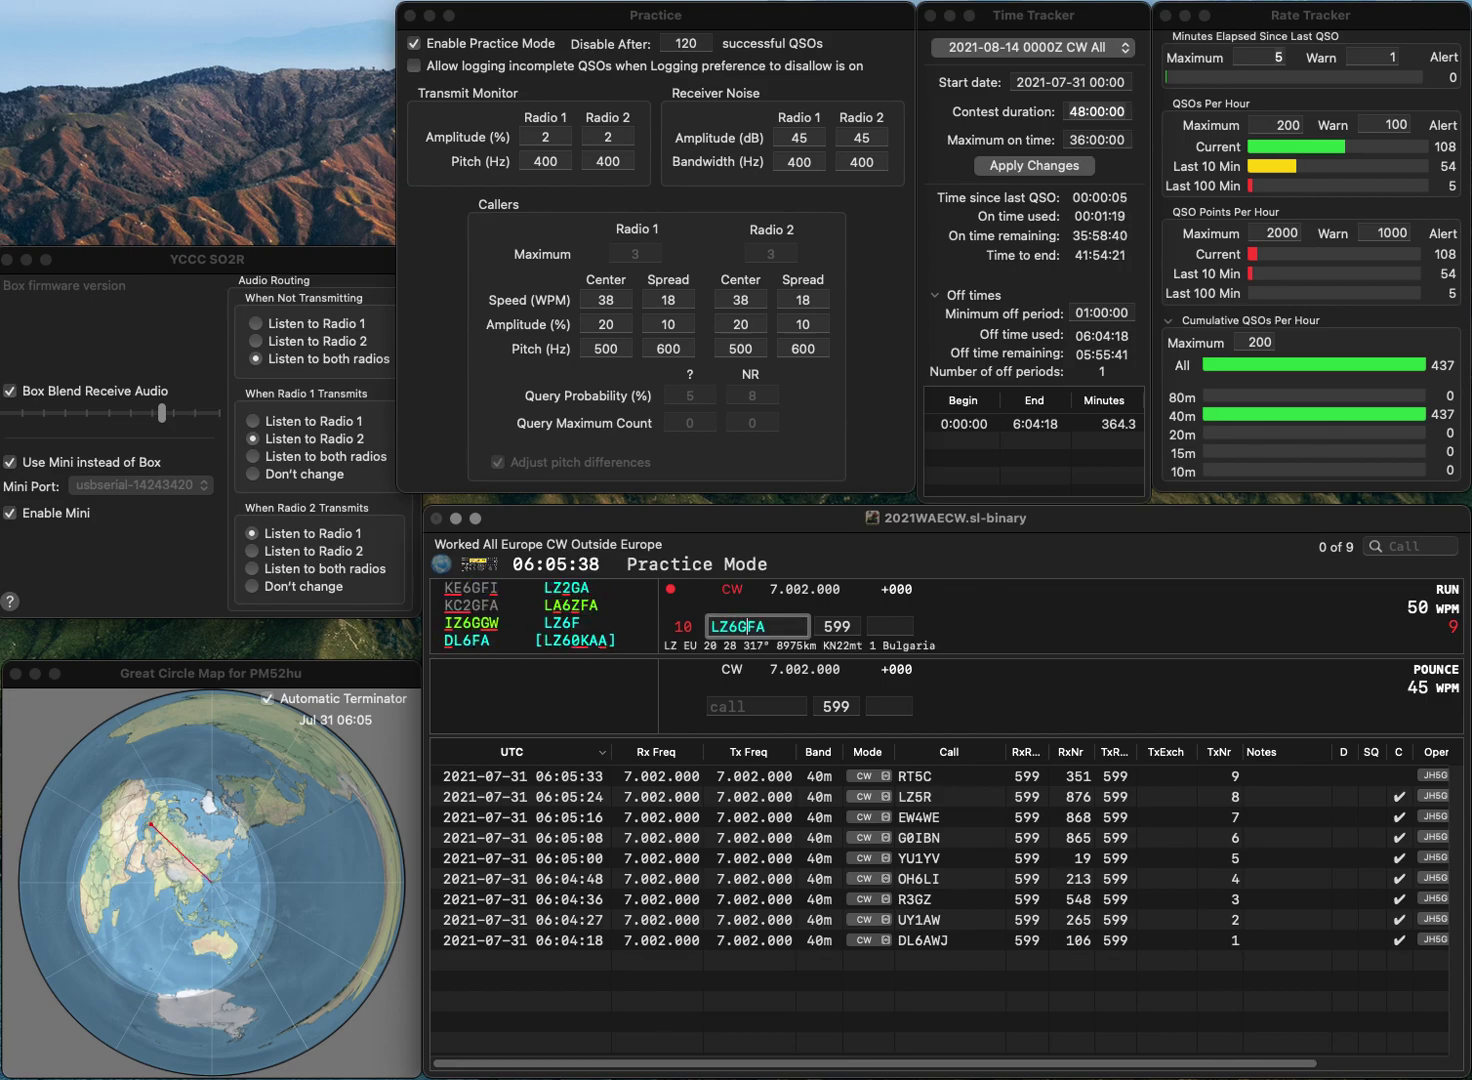
{"action": "key", "text": "Left"}
{"action": "key", "text": "Left"}
{"action": "key", "text": "BackSpace"}
{"action": "type", "text": "A"}
{"action": "key", "text": "Right"}
{"action": "key", "text": "Right"}
{"action": "key", "text": "BackSpace"}
{"action": "type", "text": "Z"}
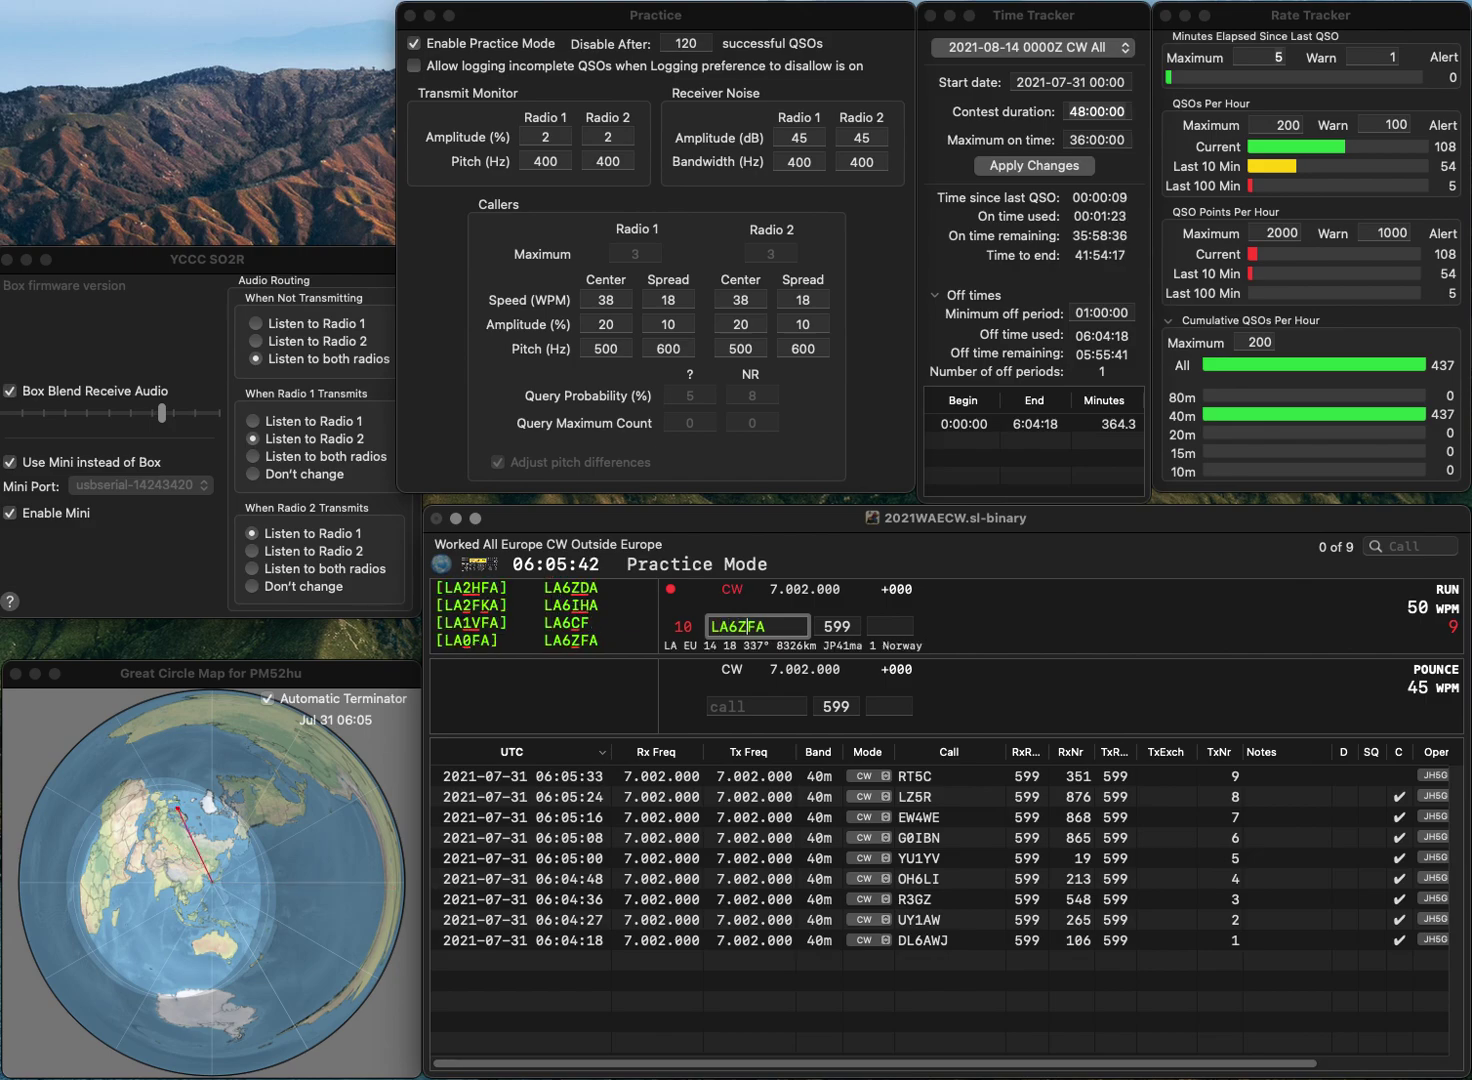
{"action": "key", "text": "Return"}
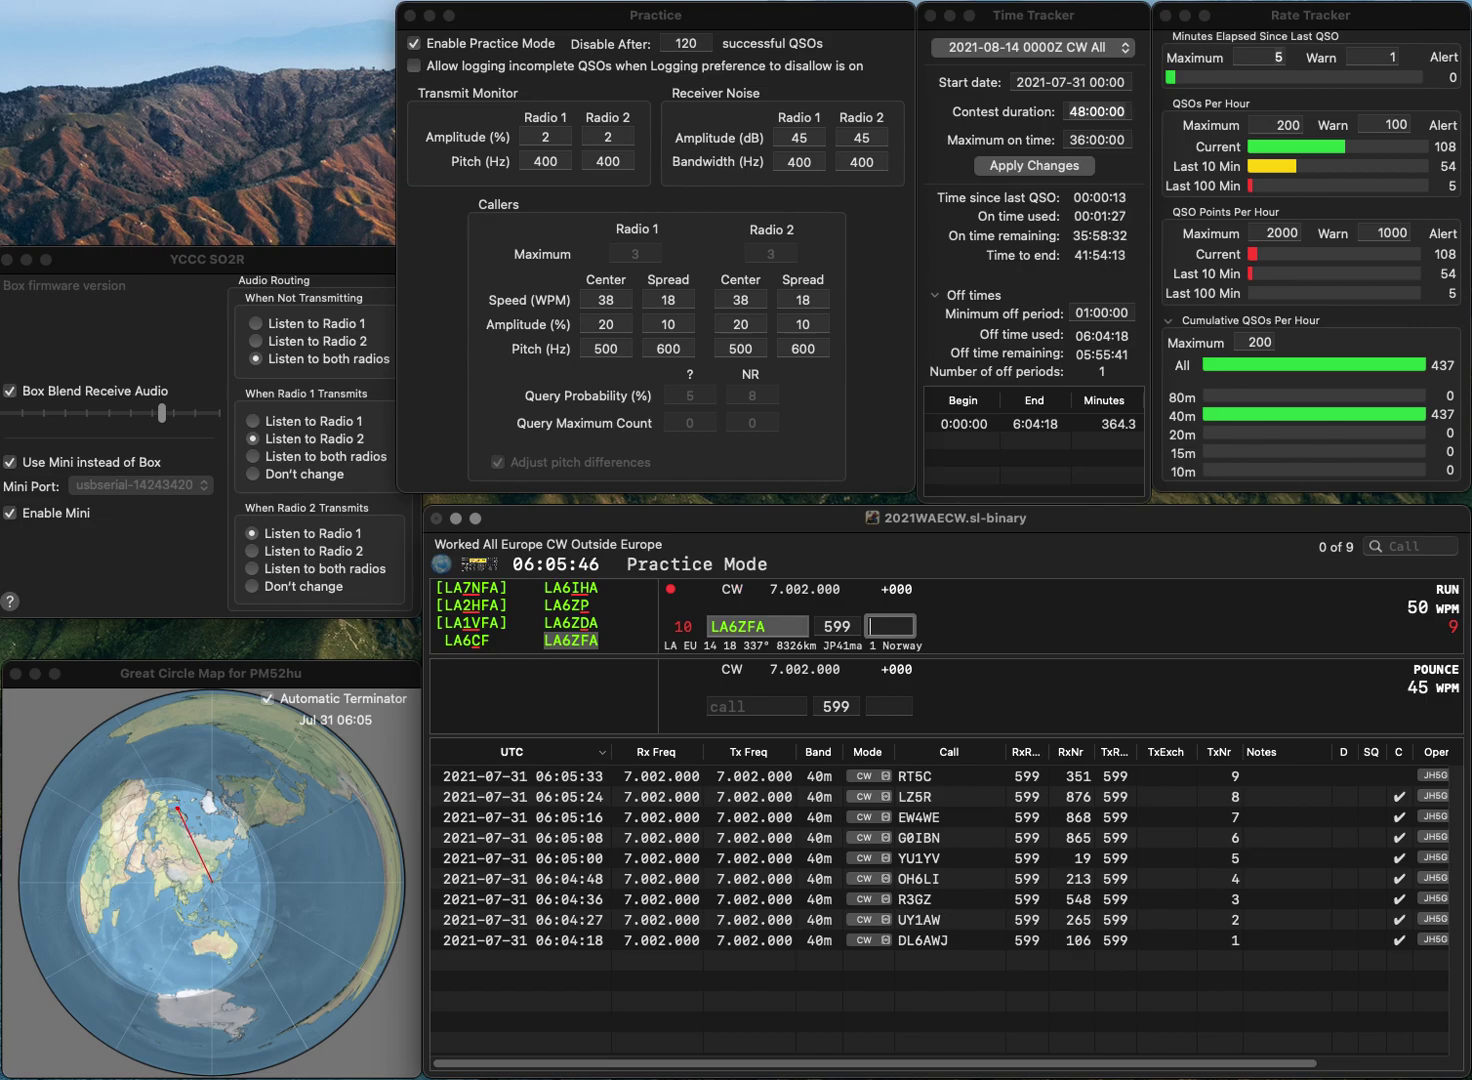
{"action": "type", "text": "853"}
{"action": "key", "text": "Return"}
Step: Log a run-radio contact with the call sign corrected to DJ9KH and received serial number 276
{"action": "type", "text": "DJ"}
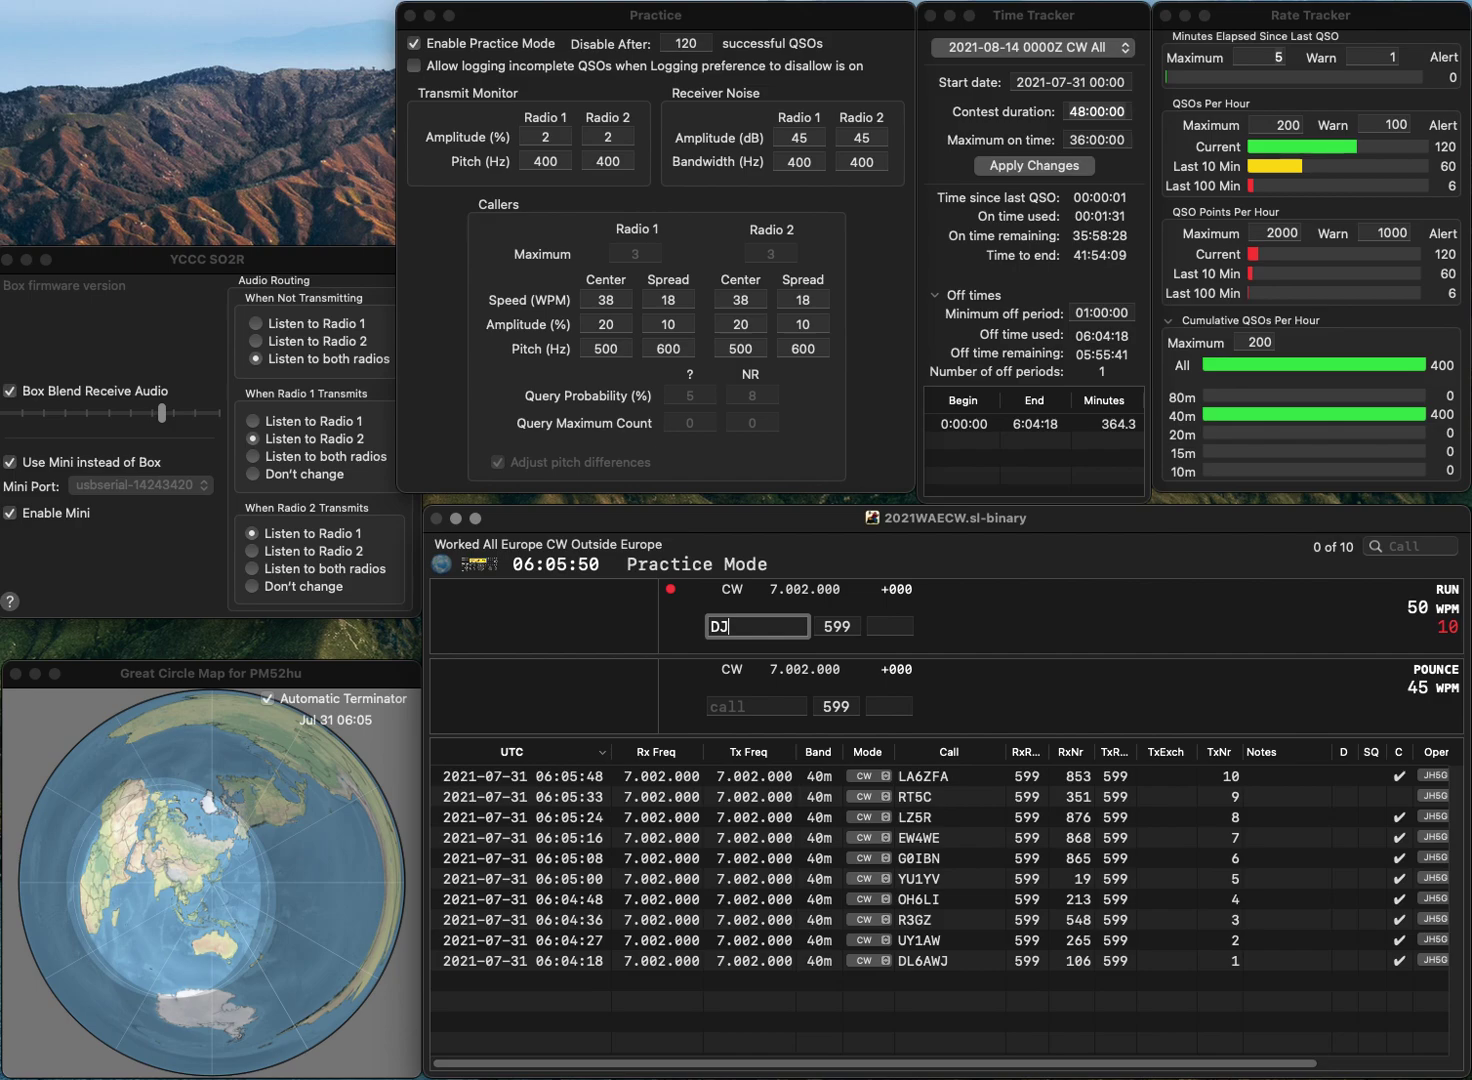
{"action": "type", "text": "8KH"}
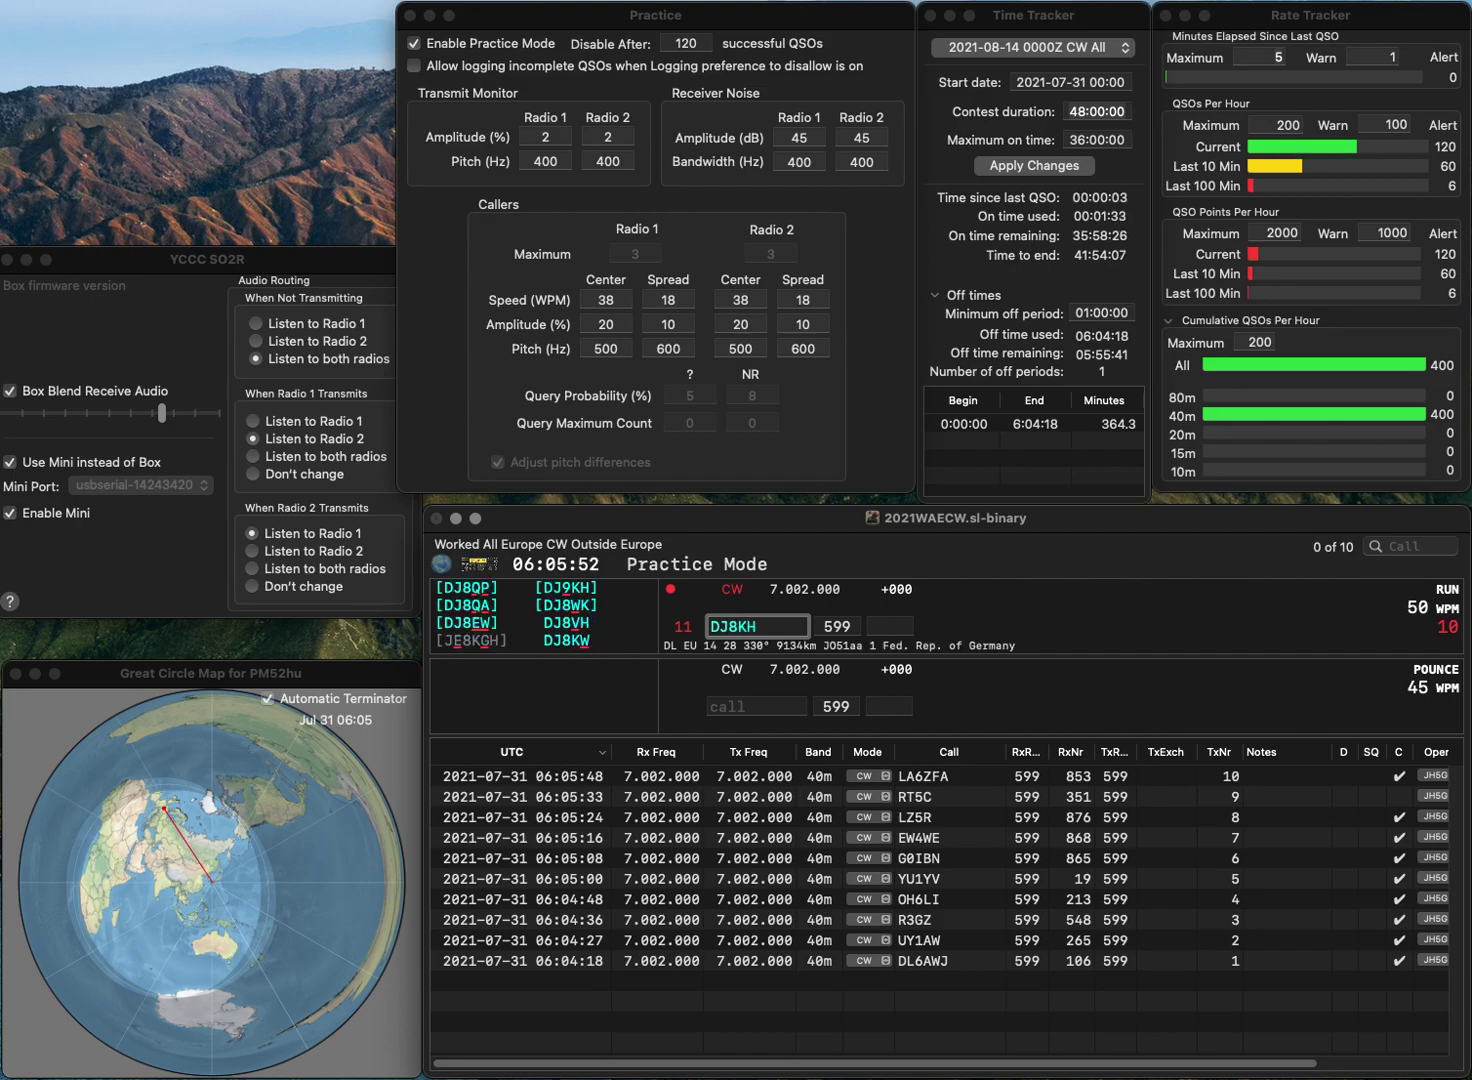
{"action": "key", "text": "BackSpace"}
{"action": "key", "text": "BackSpace"}
{"action": "key", "text": "BackSpace"}
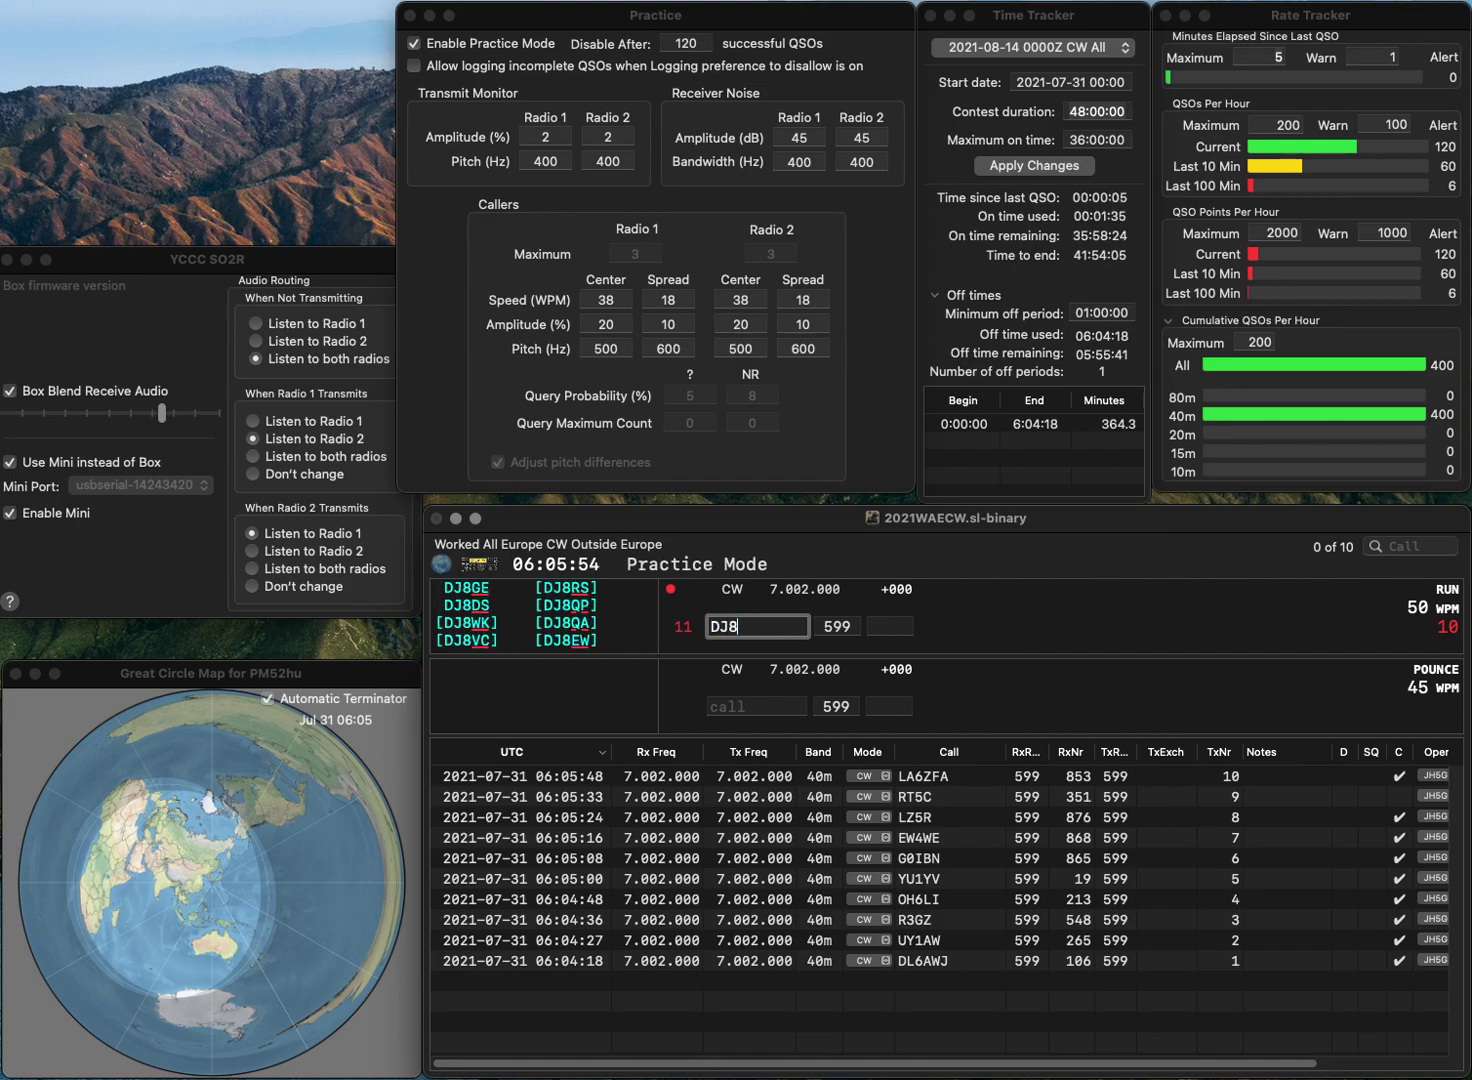
{"action": "type", "text": "9KH"}
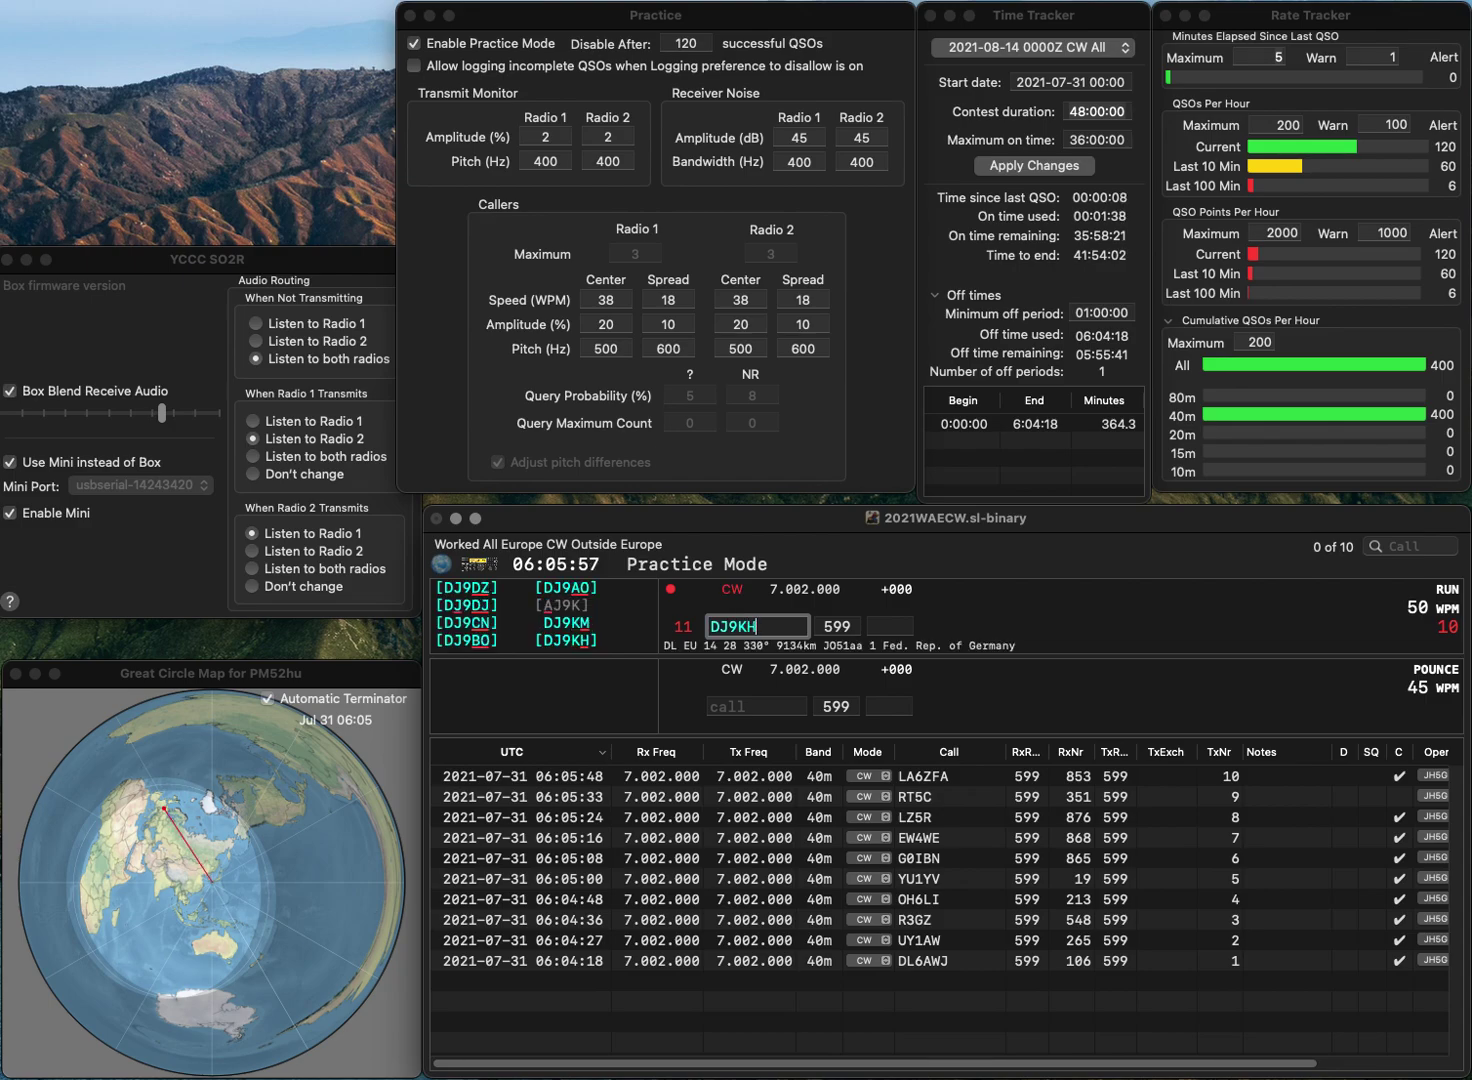
{"action": "key", "text": "space"}
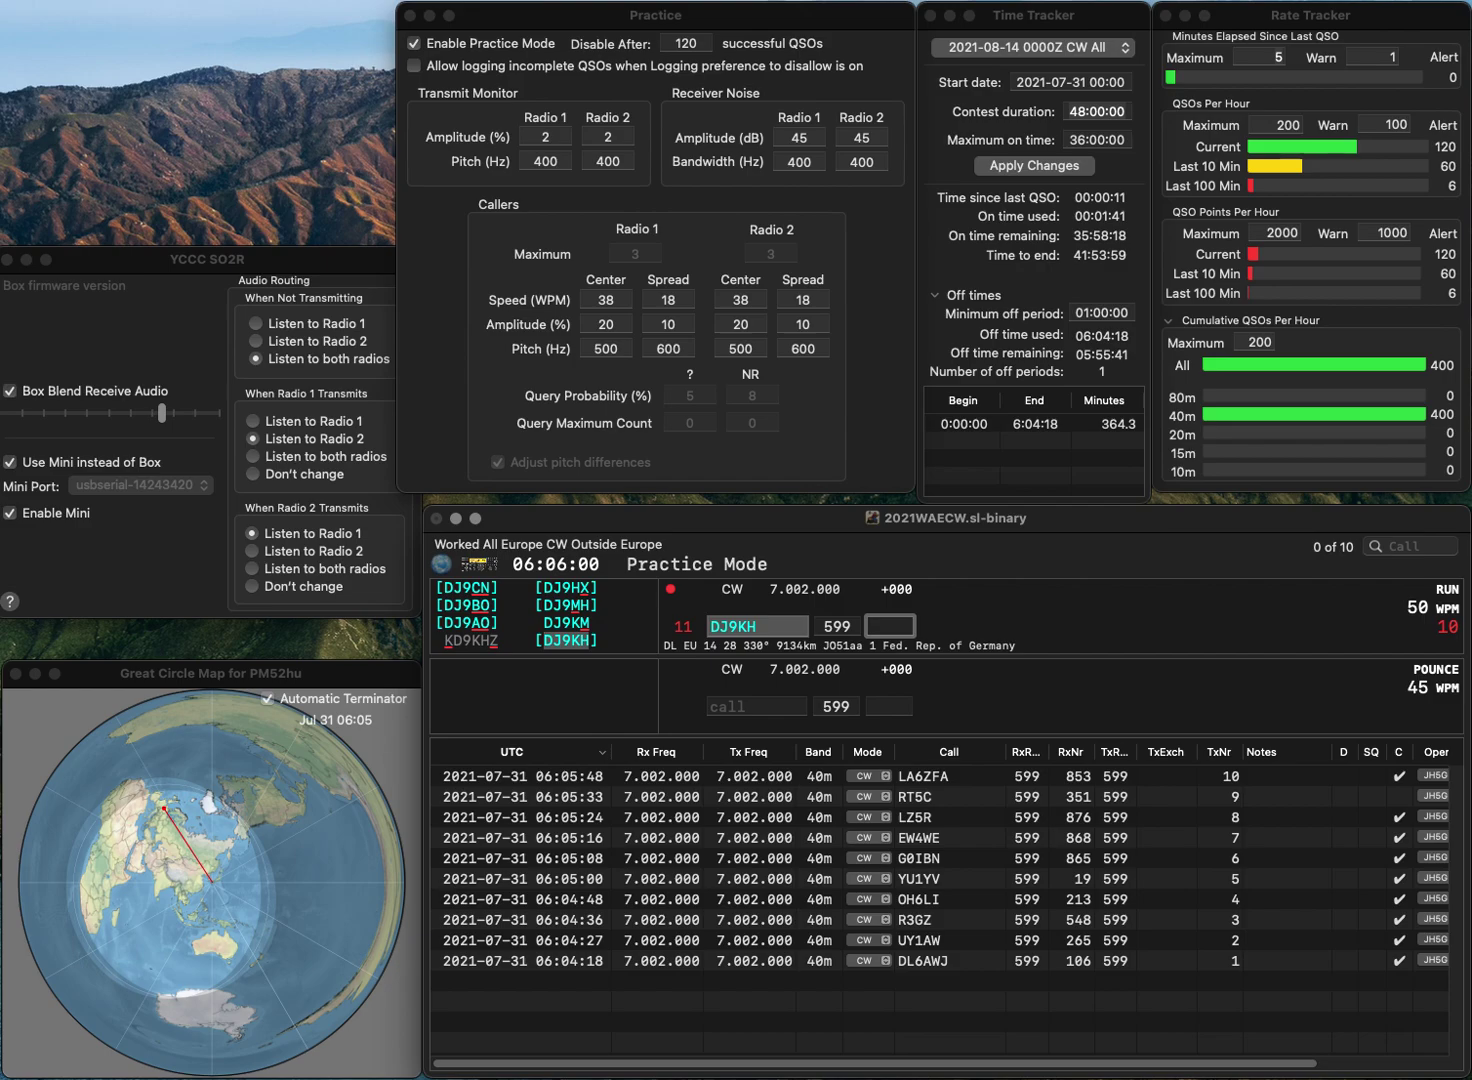
{"action": "type", "text": "276"}
{"action": "key", "text": "Return"}
{"action": "type", "text": "LZ1GE"}
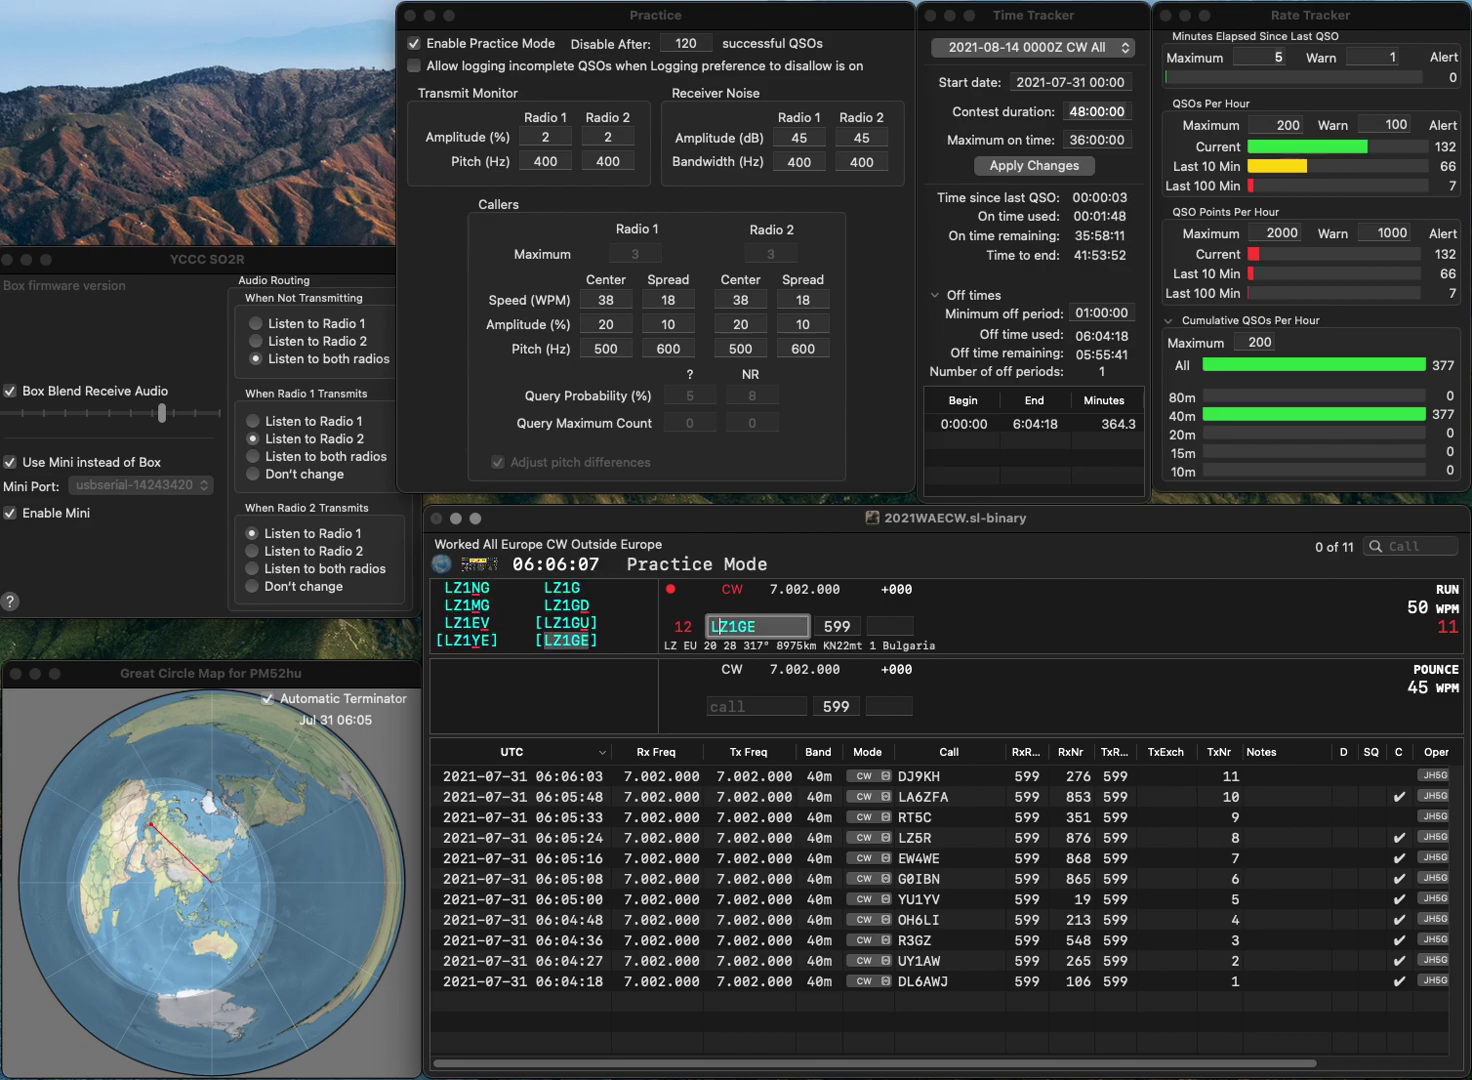
{"action": "key", "text": "space"}
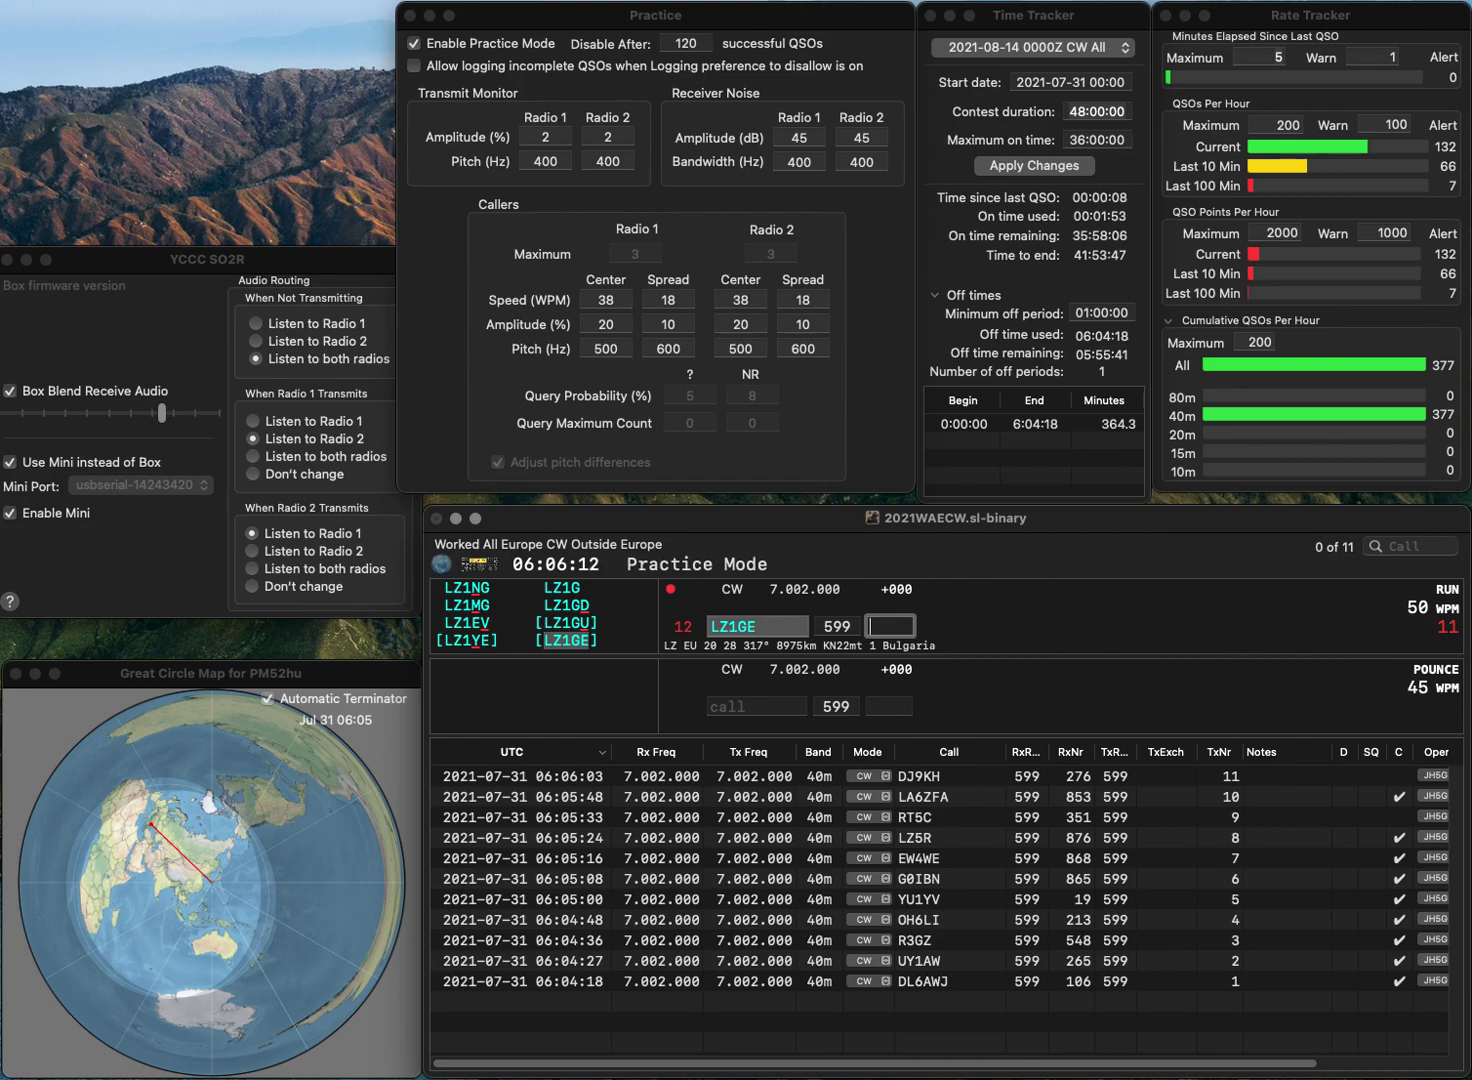
{"action": "type", "text": "922"}
{"action": "key", "text": "Return"}
{"action": "type", "text": "H"}
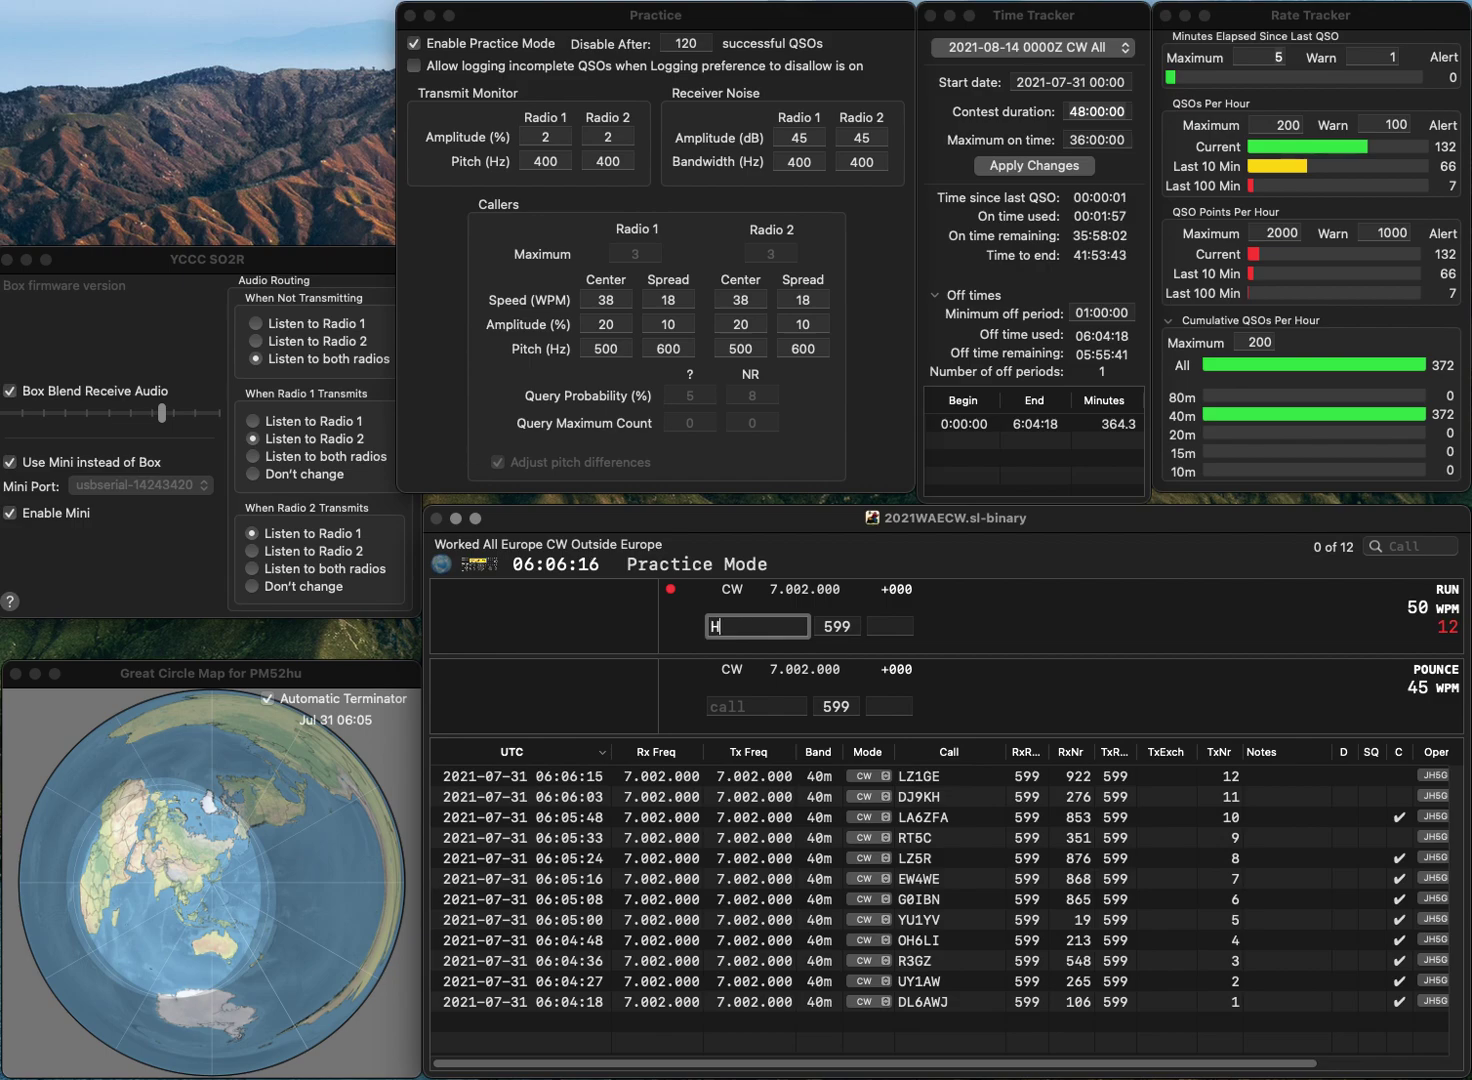
{"action": "type", "text": "V2IBP"}
{"action": "key", "text": "super+Left"}
{"action": "key", "text": "Delete"}
{"action": "type", "text": "S"}
{"action": "key", "text": "Return"}
{"action": "left_click", "coordinate": [711, 626]}
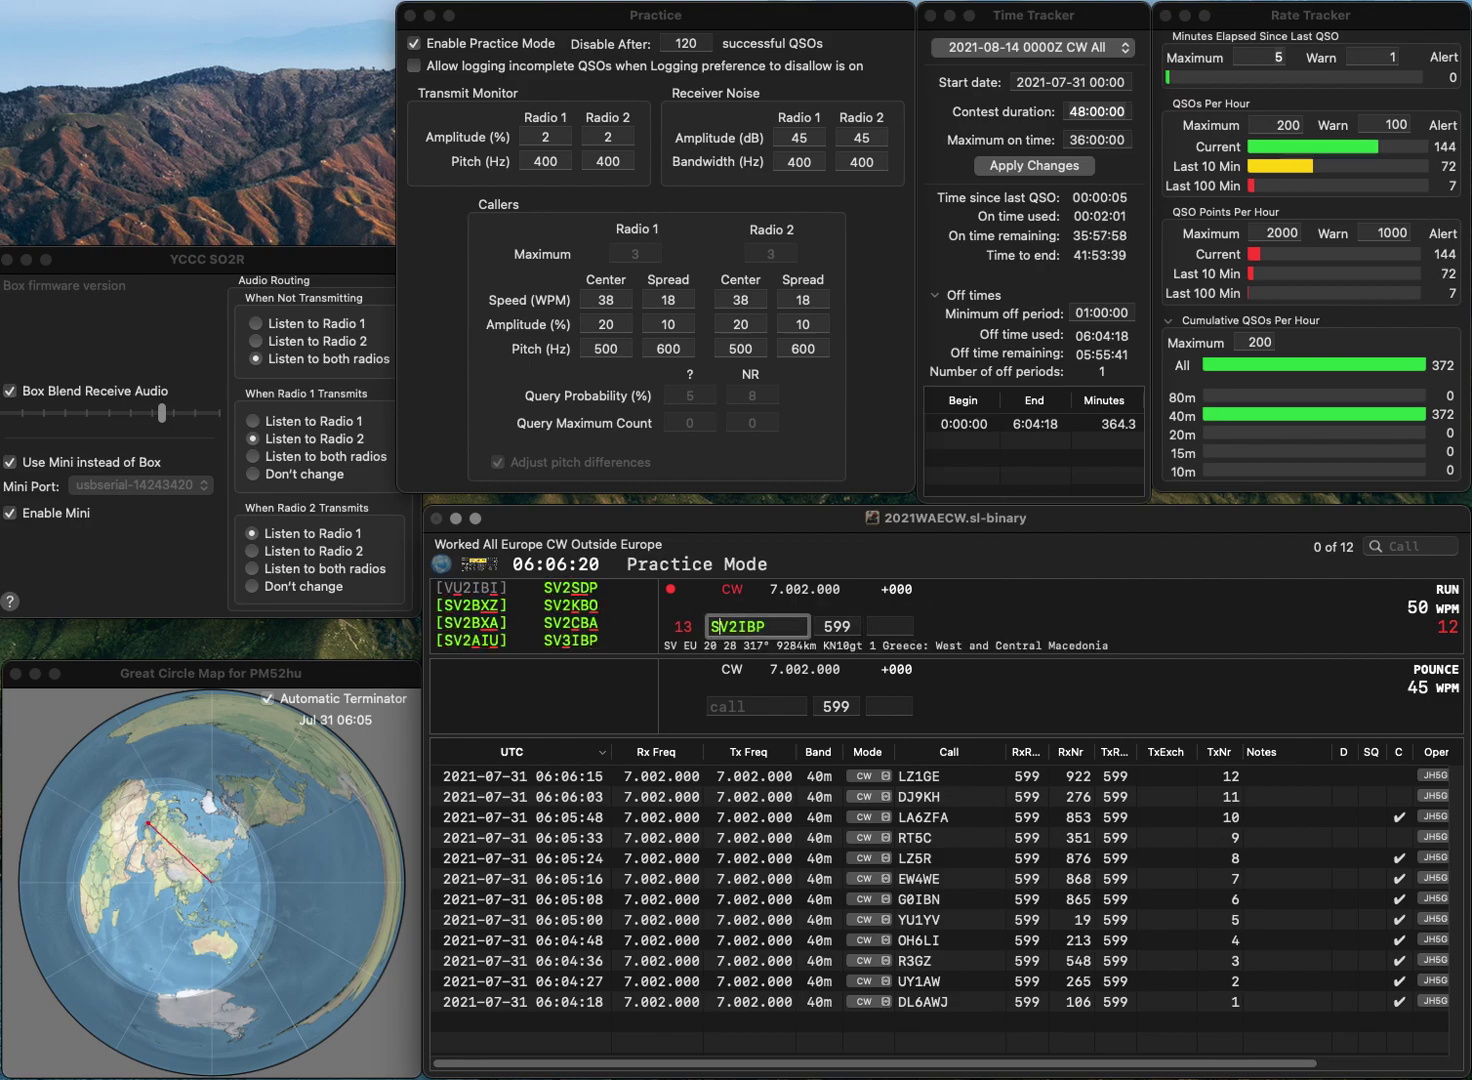
{"action": "key", "text": "Right"}
{"action": "key", "text": "Right"}
{"action": "key", "text": "Delete"}
{"action": "type", "text": "3"}
{"action": "left_click", "coordinate": [888, 626]}
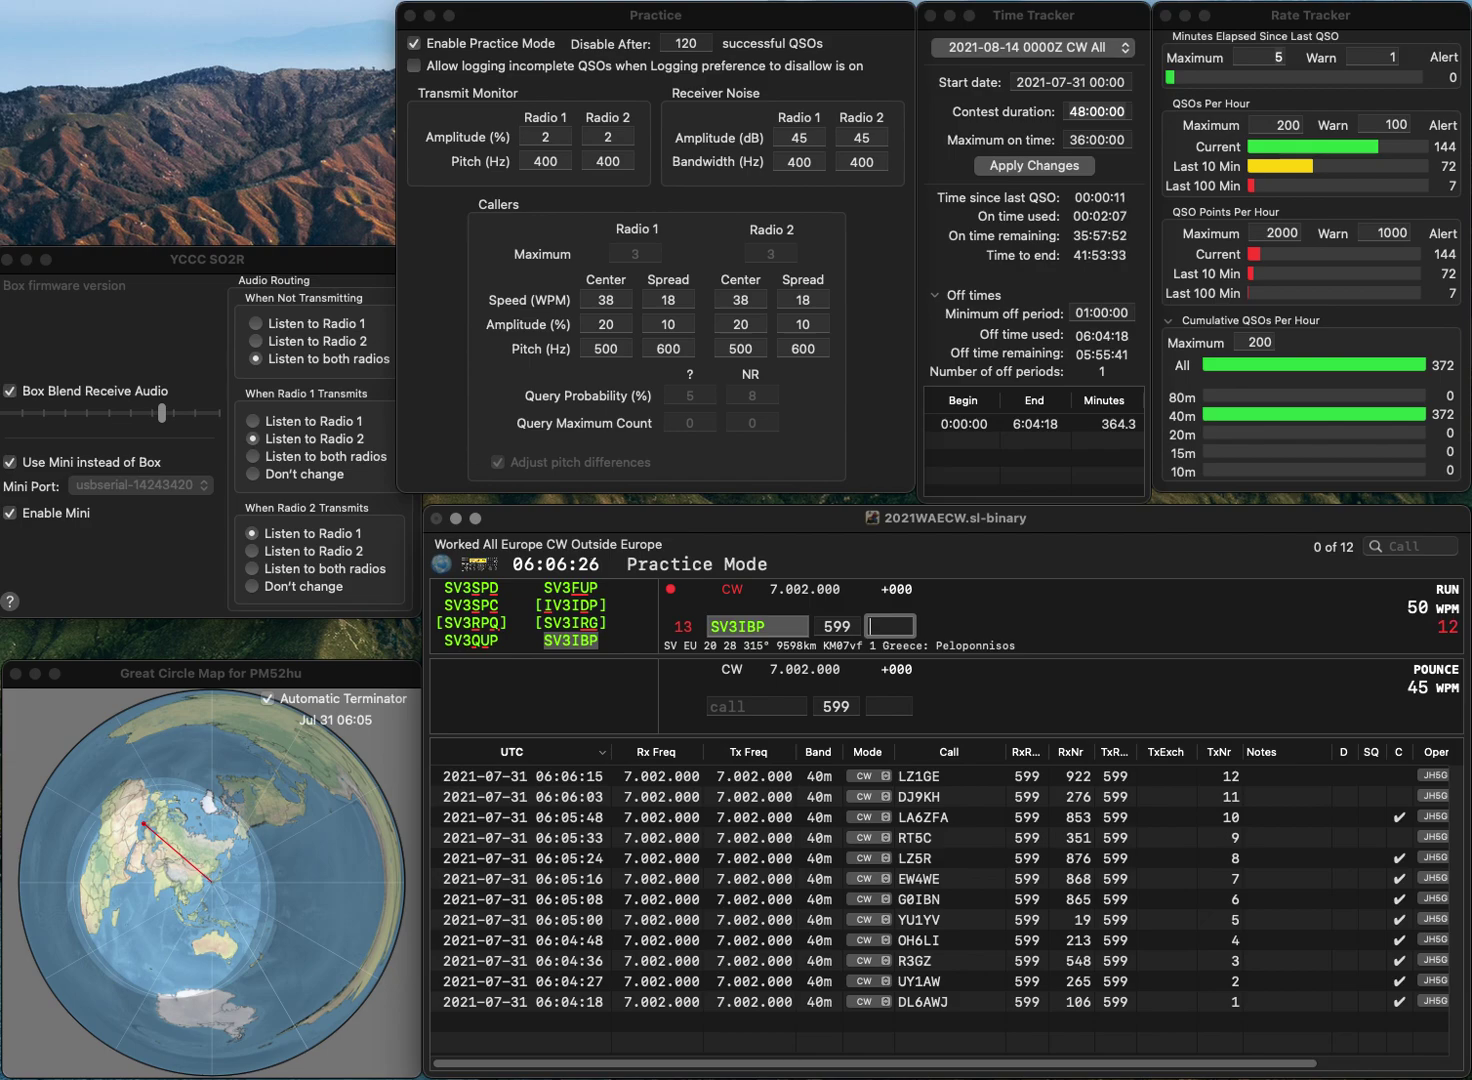
{"action": "type", "text": "269"}
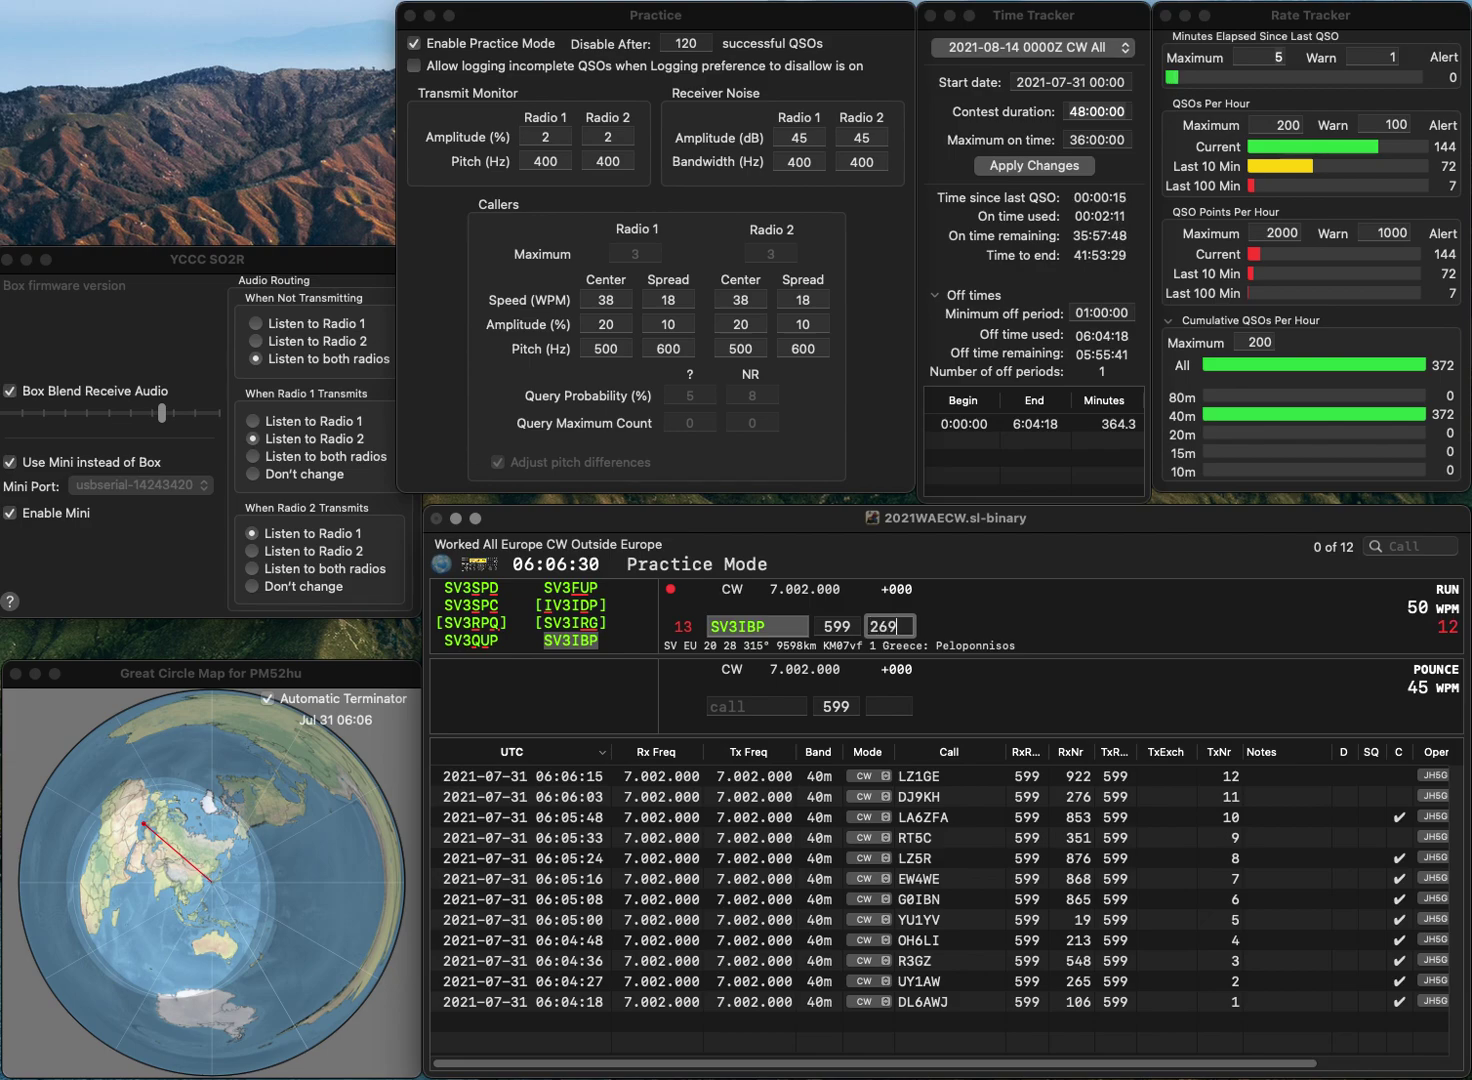
{"action": "key", "text": "Return"}
{"action": "type", "text": "DK7MD"}
{"action": "key", "text": "space"}
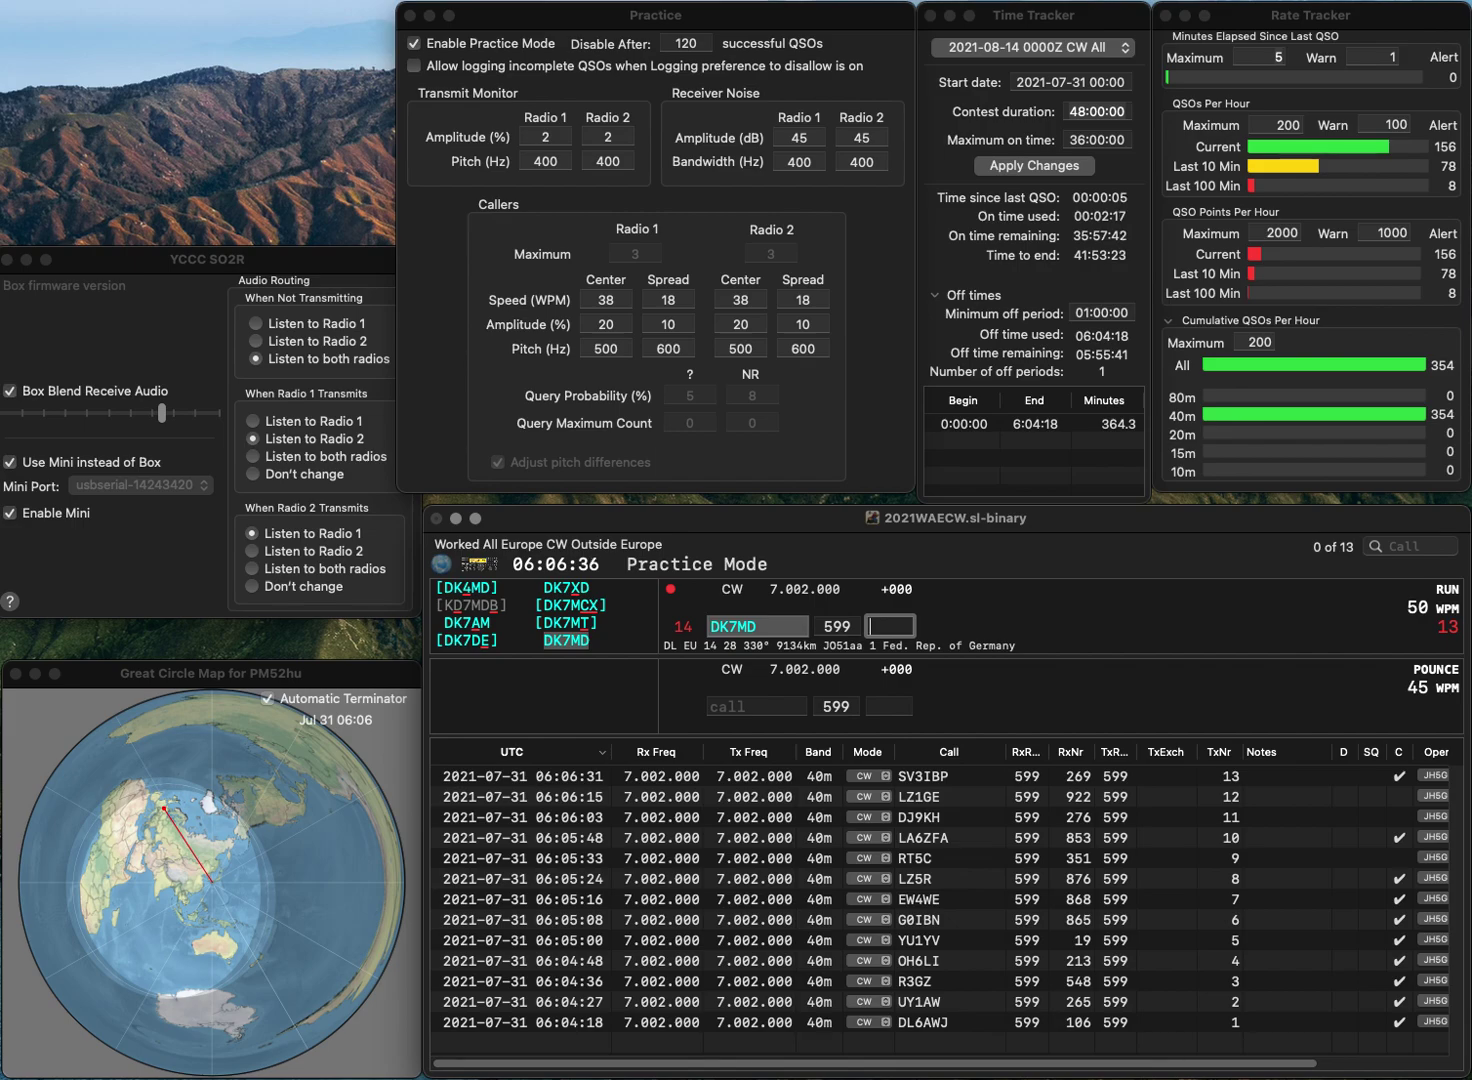
{"action": "type", "text": "367"}
{"action": "key", "text": "Return"}
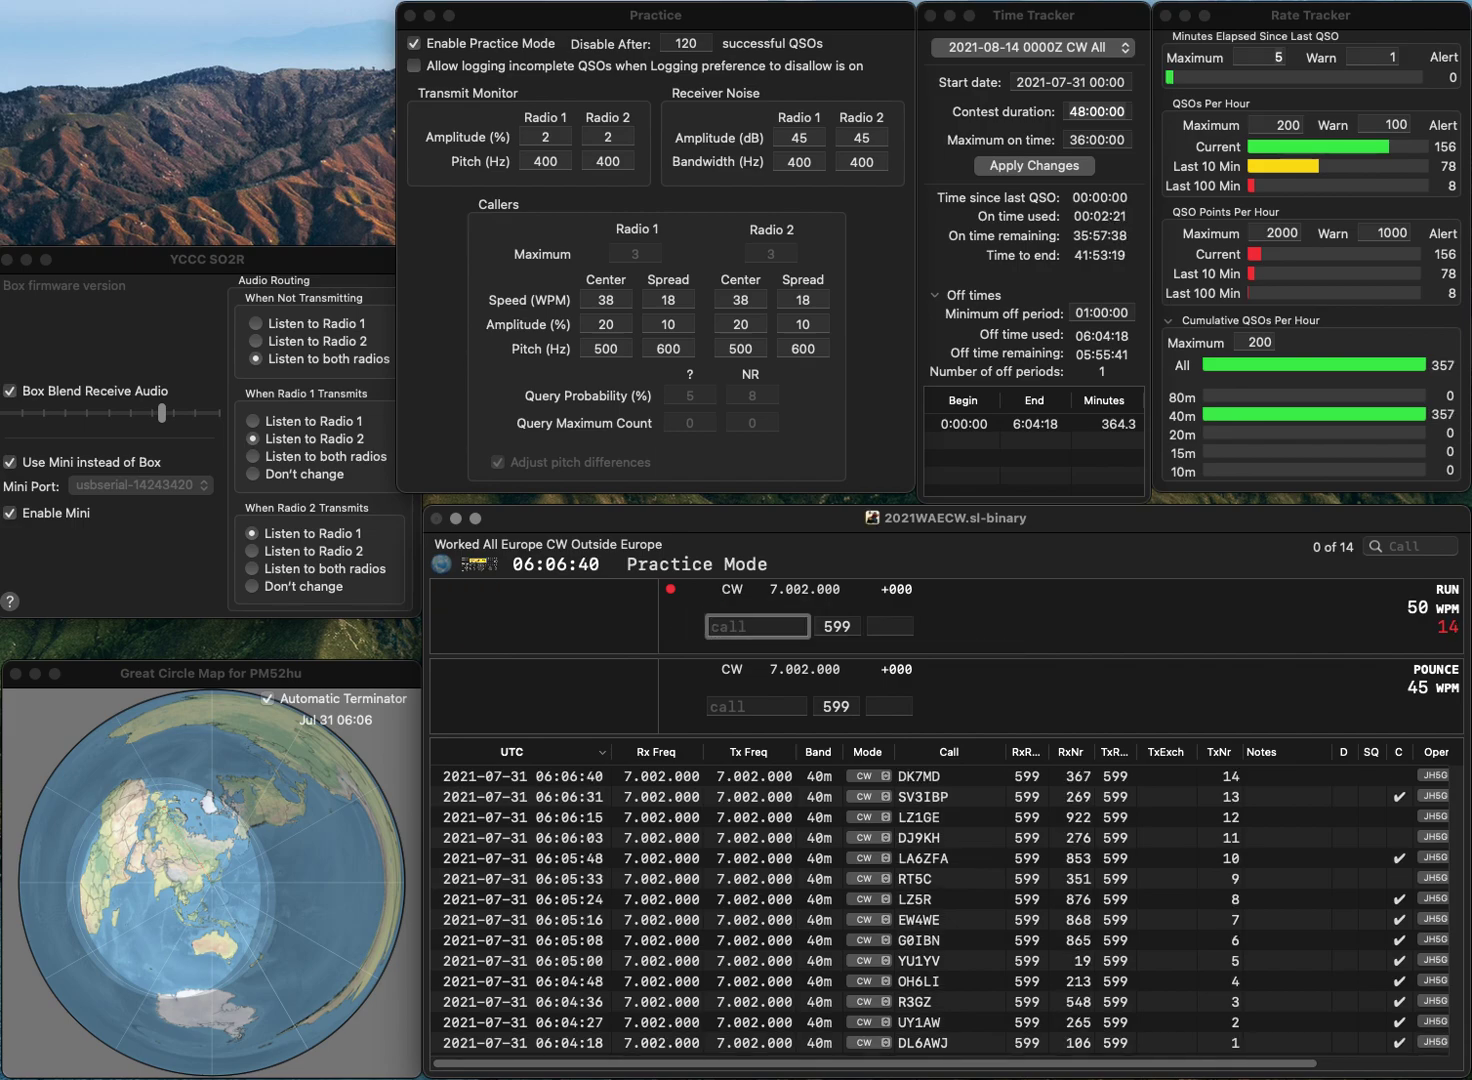
Step: Log a run-radio contact with call sign SF4D, entering 770 as the received serial number
{"action": "type", "text": "SF4D"}
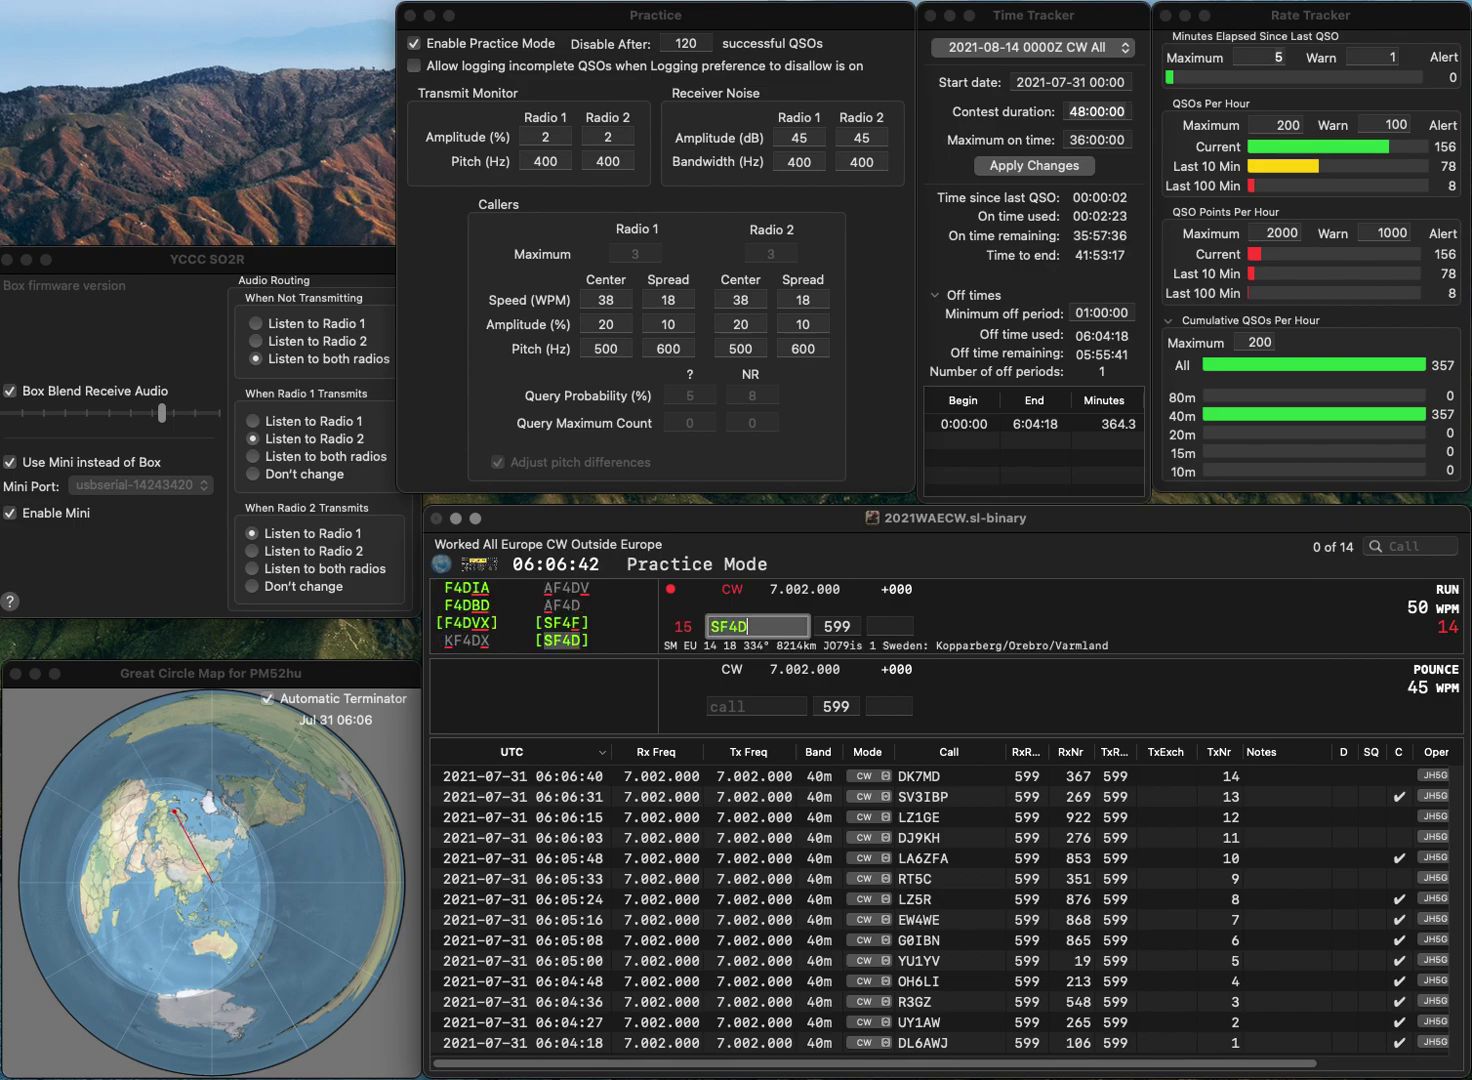
{"action": "key", "text": "Return"}
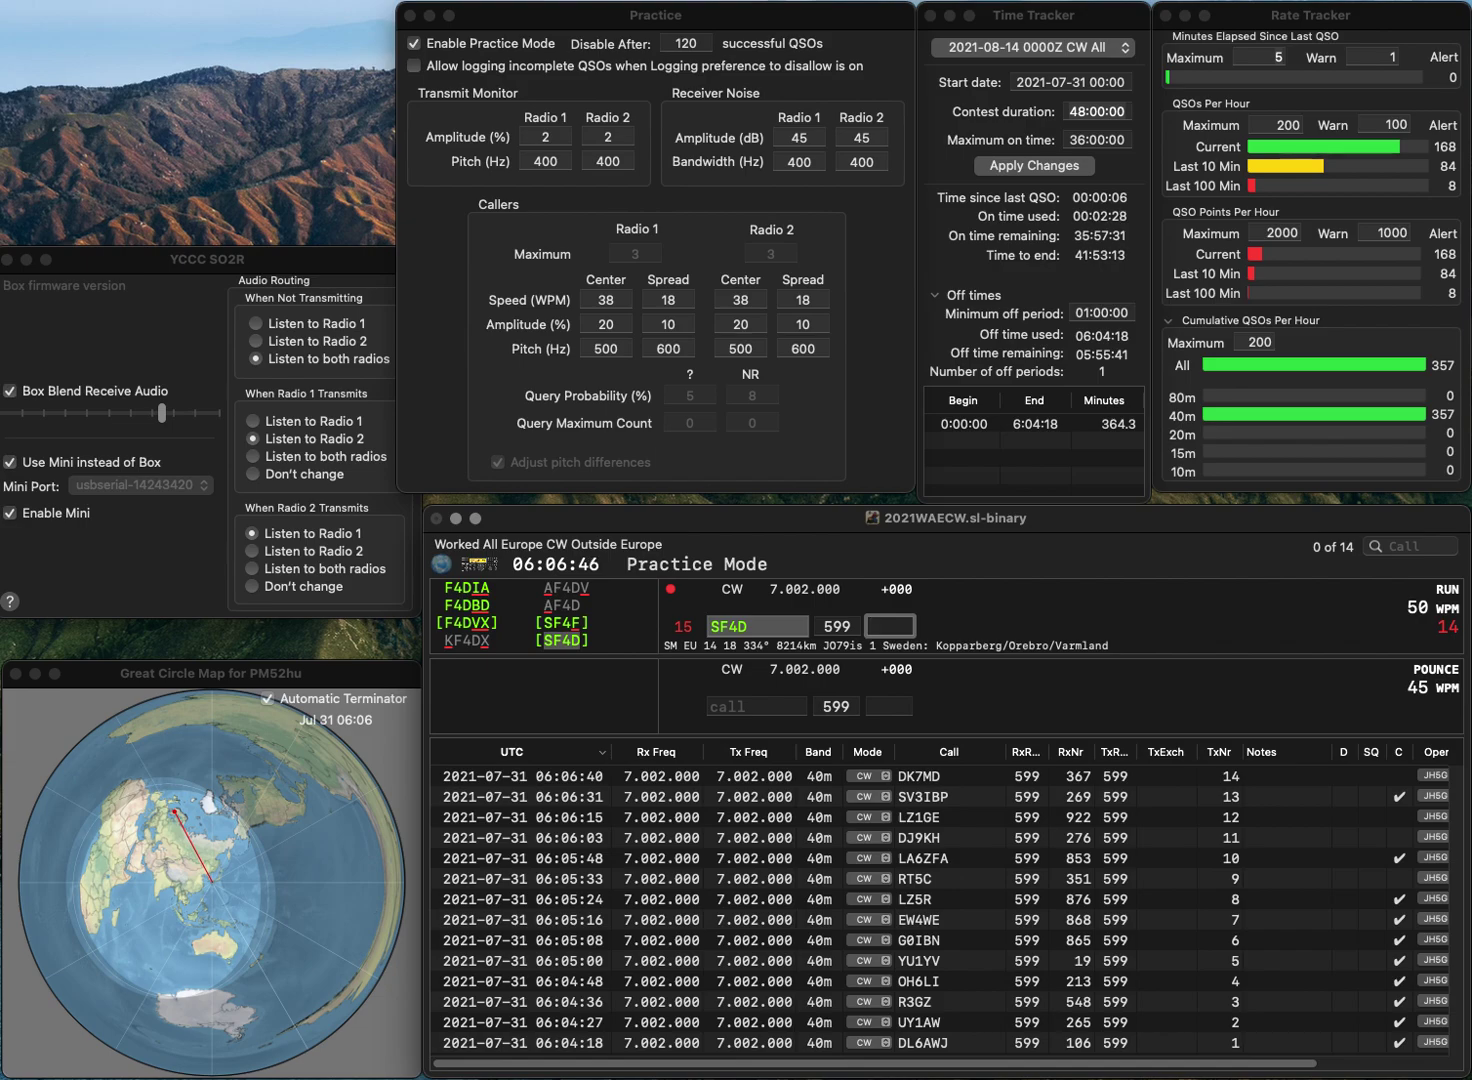
{"action": "type", "text": "770"}
{"action": "key", "text": "Return"}
{"action": "type", "text": "F4BDW"}
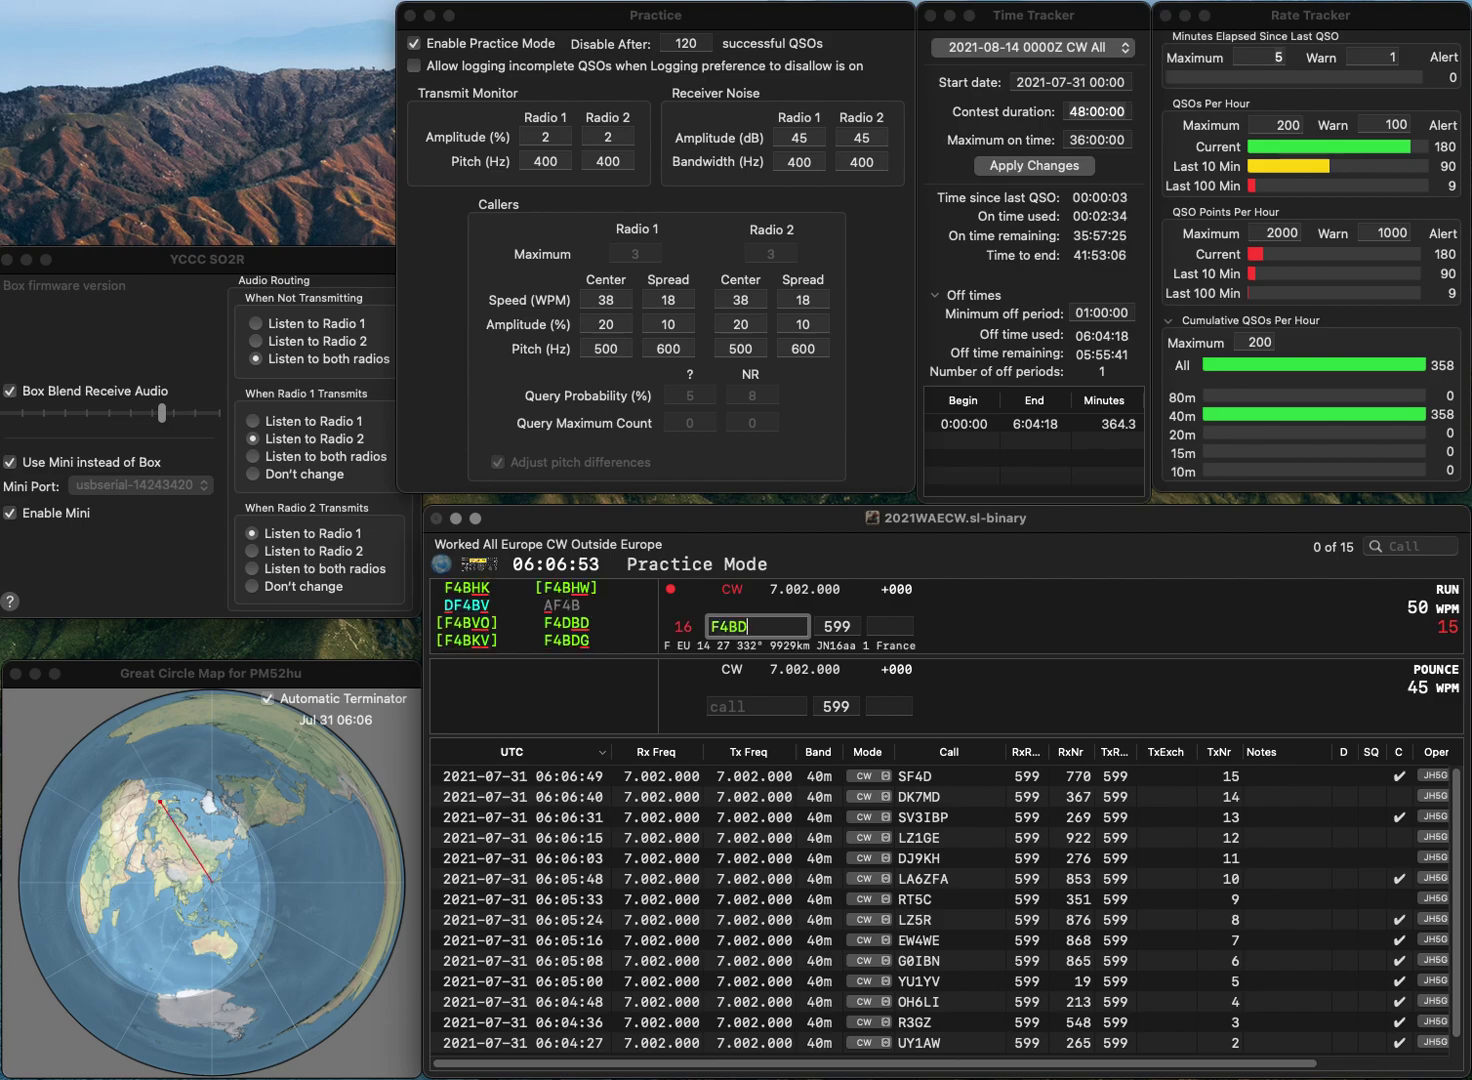
{"action": "left_click", "coordinate": [735, 625]}
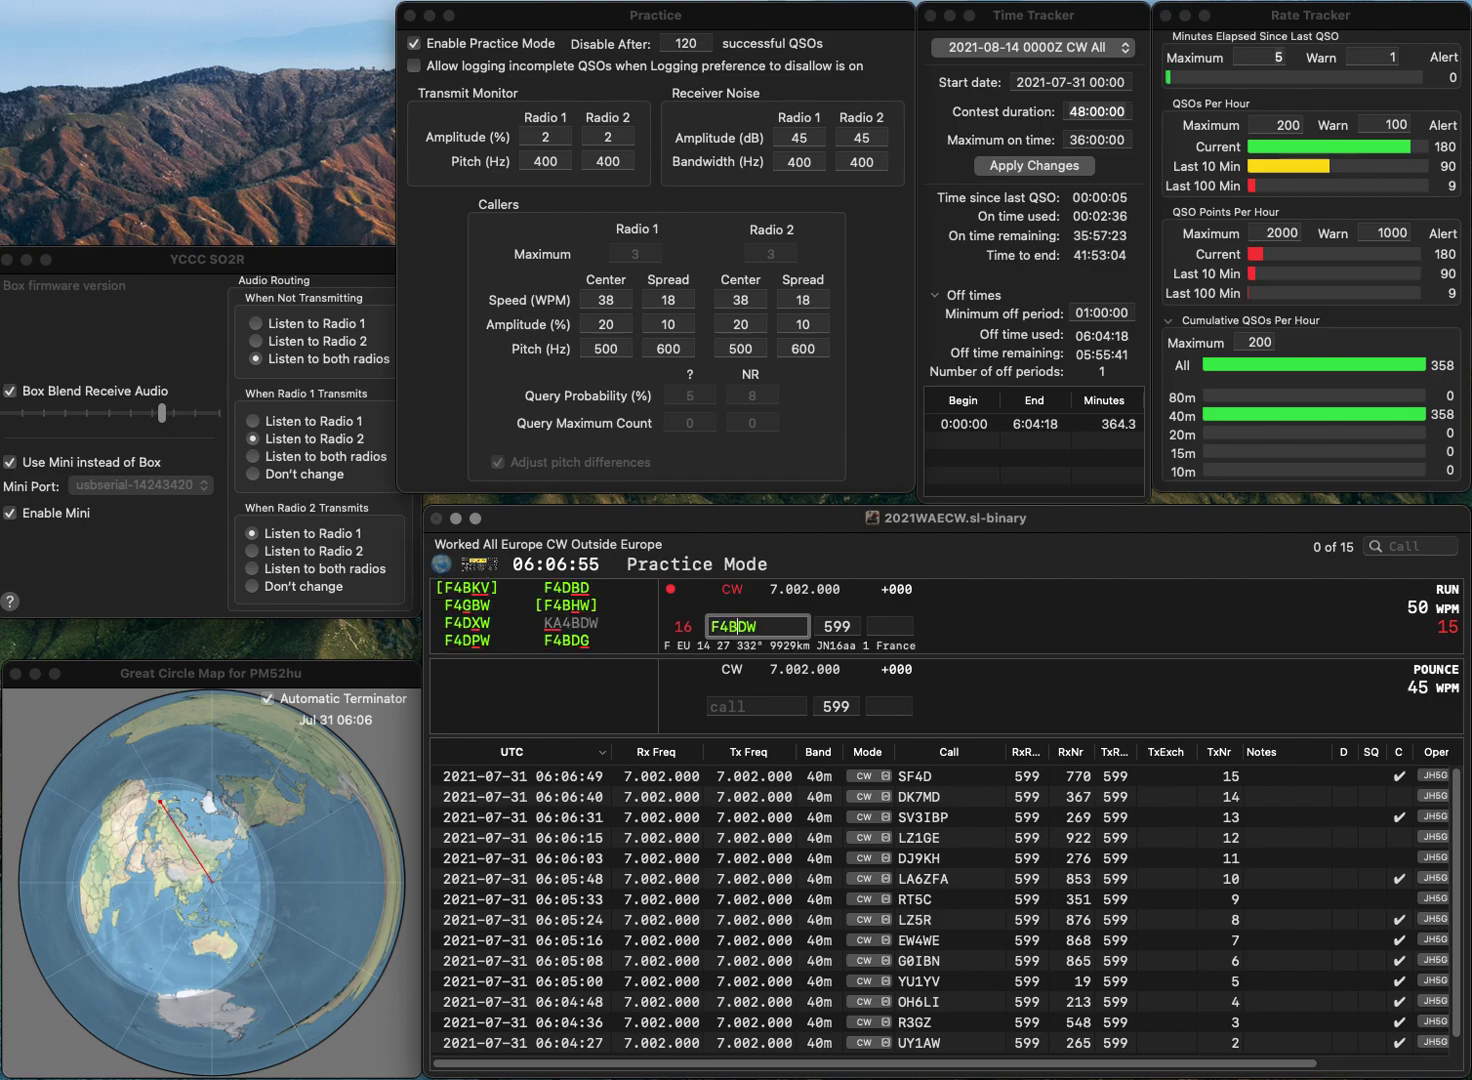
{"action": "type", "text": "H"}
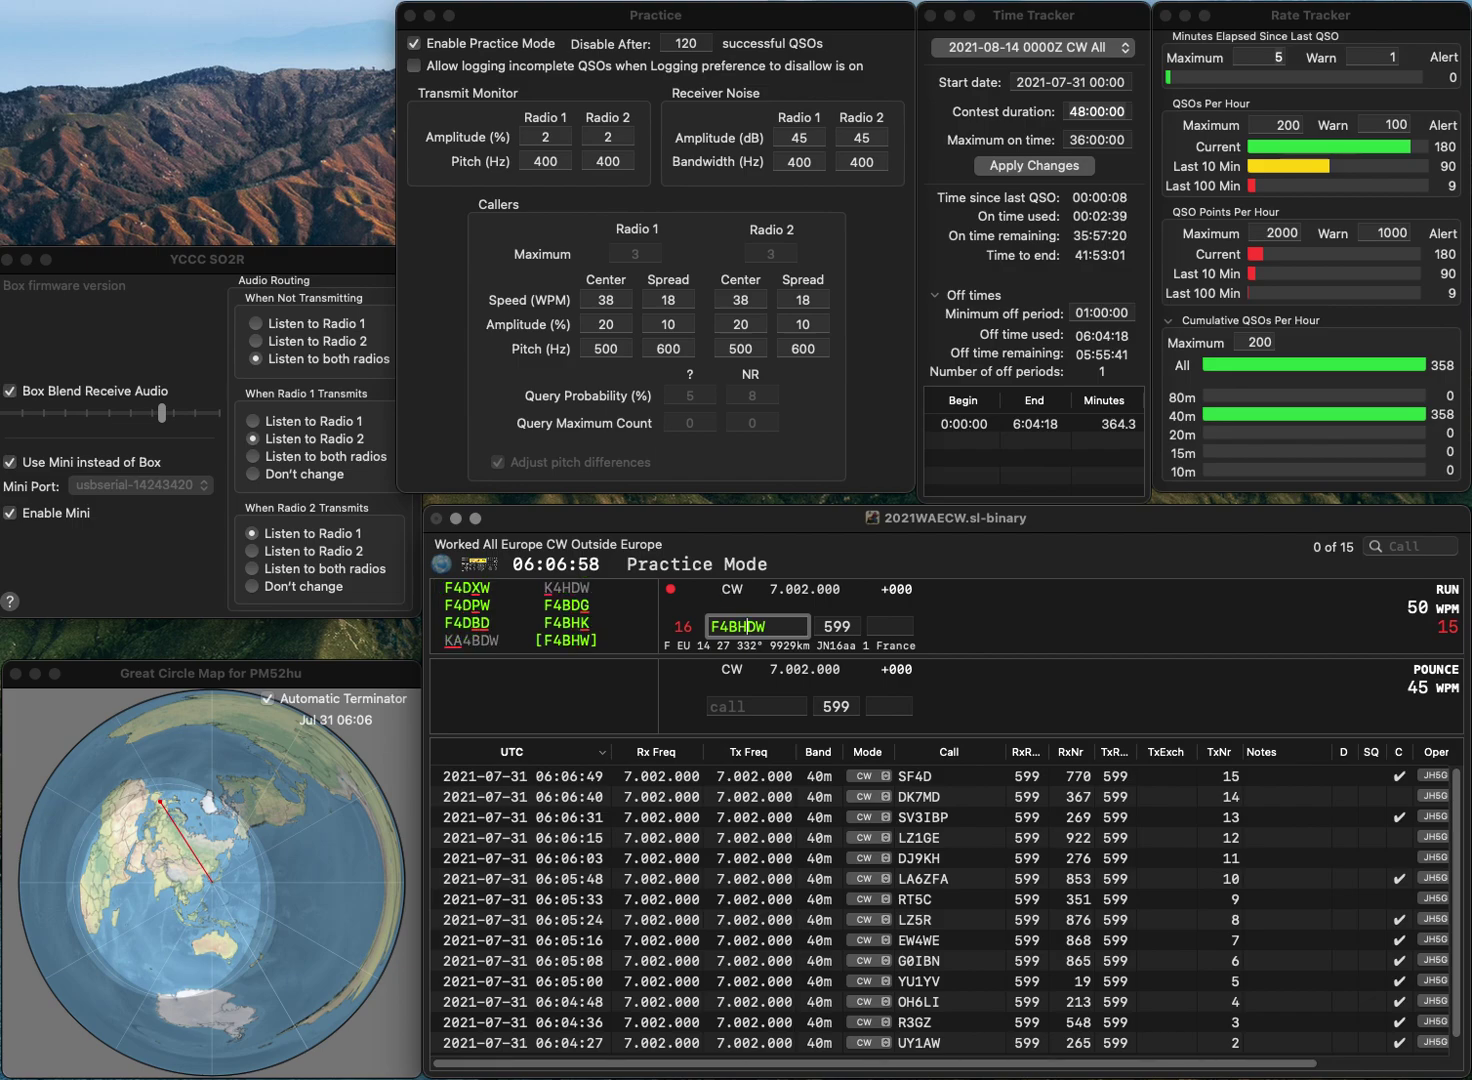
{"action": "key", "text": "BackSpace"}
{"action": "key", "text": "BackSpace"}
{"action": "type", "text": "X"}
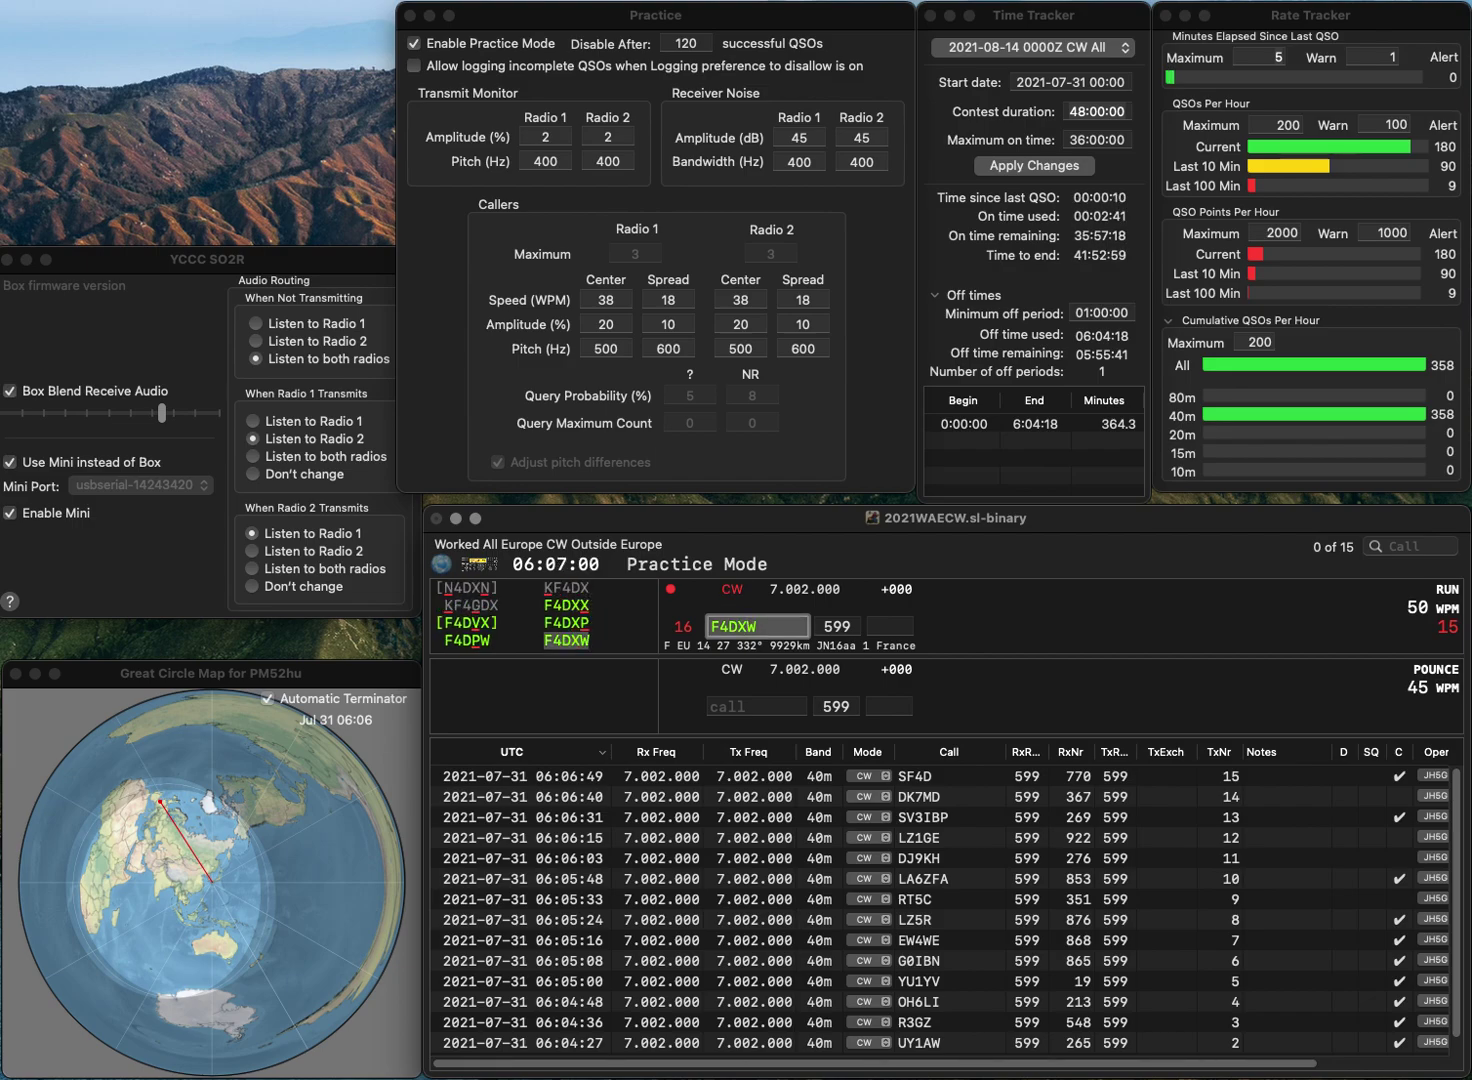
{"action": "key", "text": "space"}
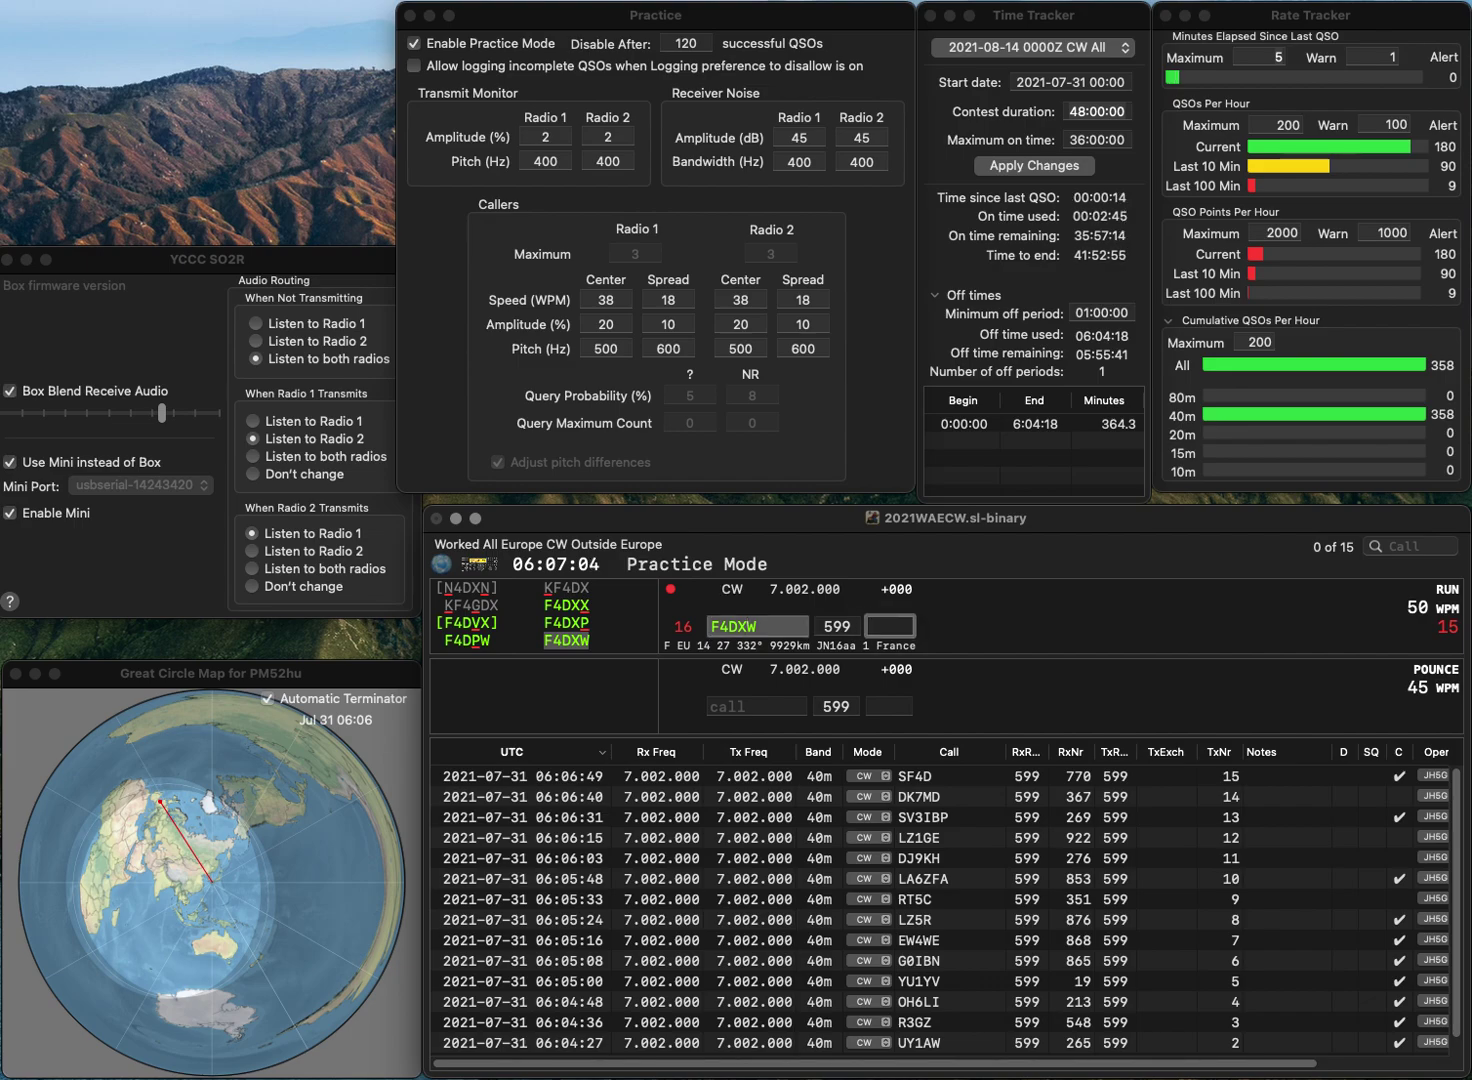
{"action": "type", "text": "818"}
{"action": "key", "text": "Return"}
Step: Log a run-radio contact with call sign OK1IBP, entering 292 as the received serial number
{"action": "type", "text": "OK1IB"}
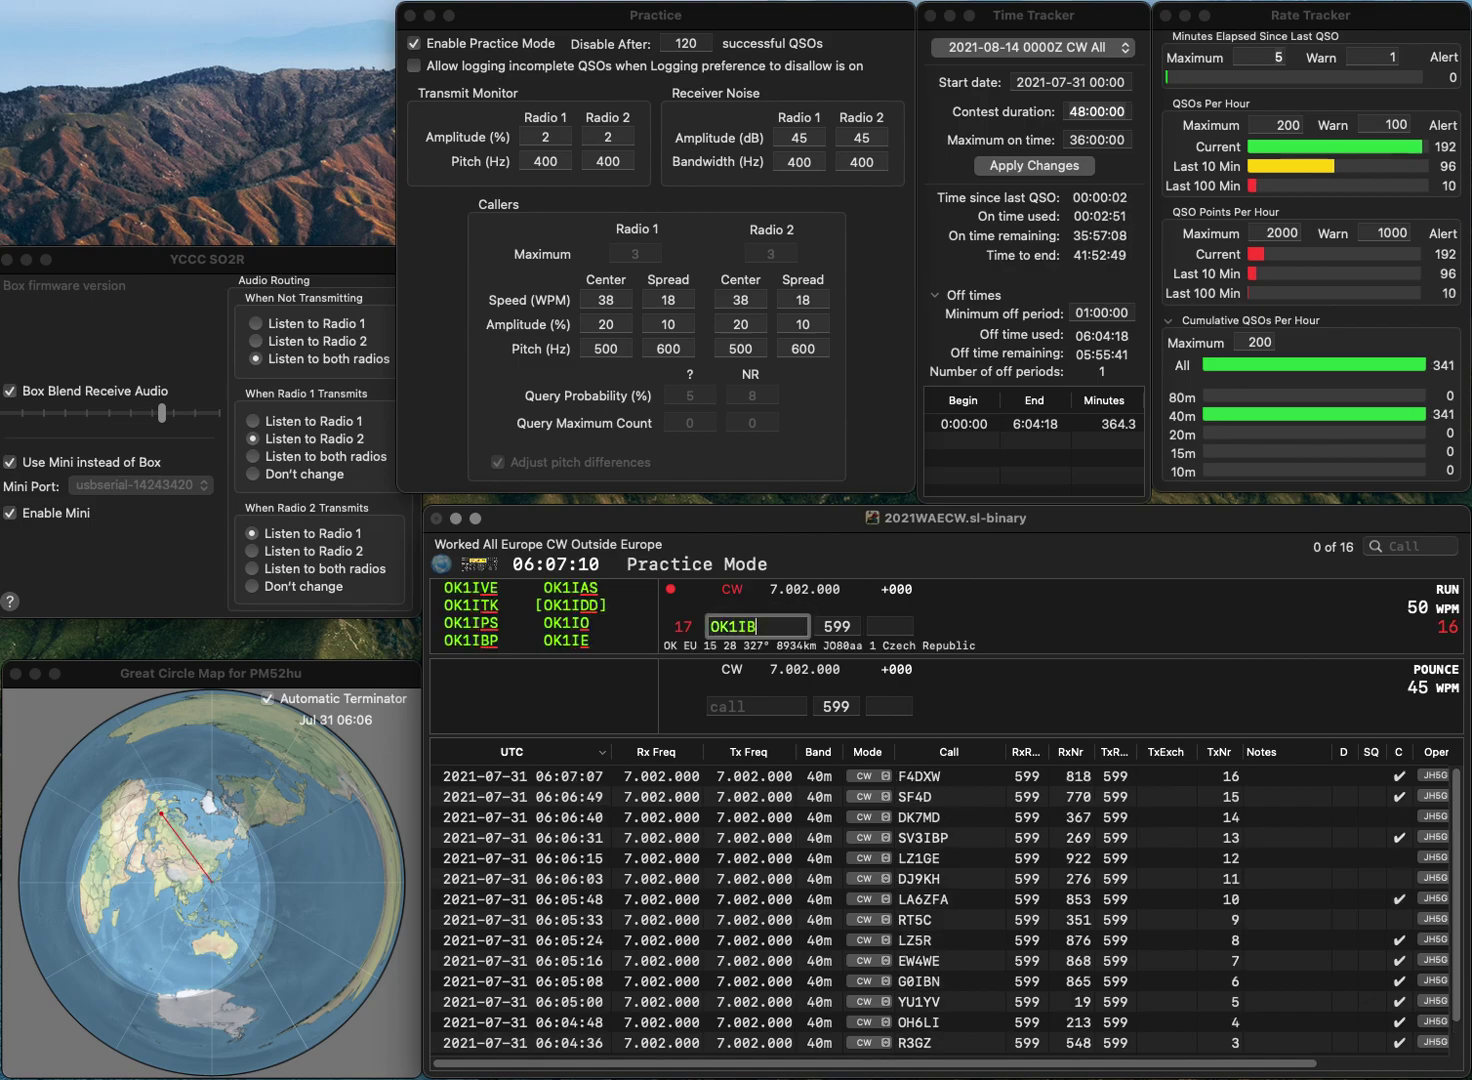
{"action": "type", "text": "P"}
{"action": "key", "text": "space"}
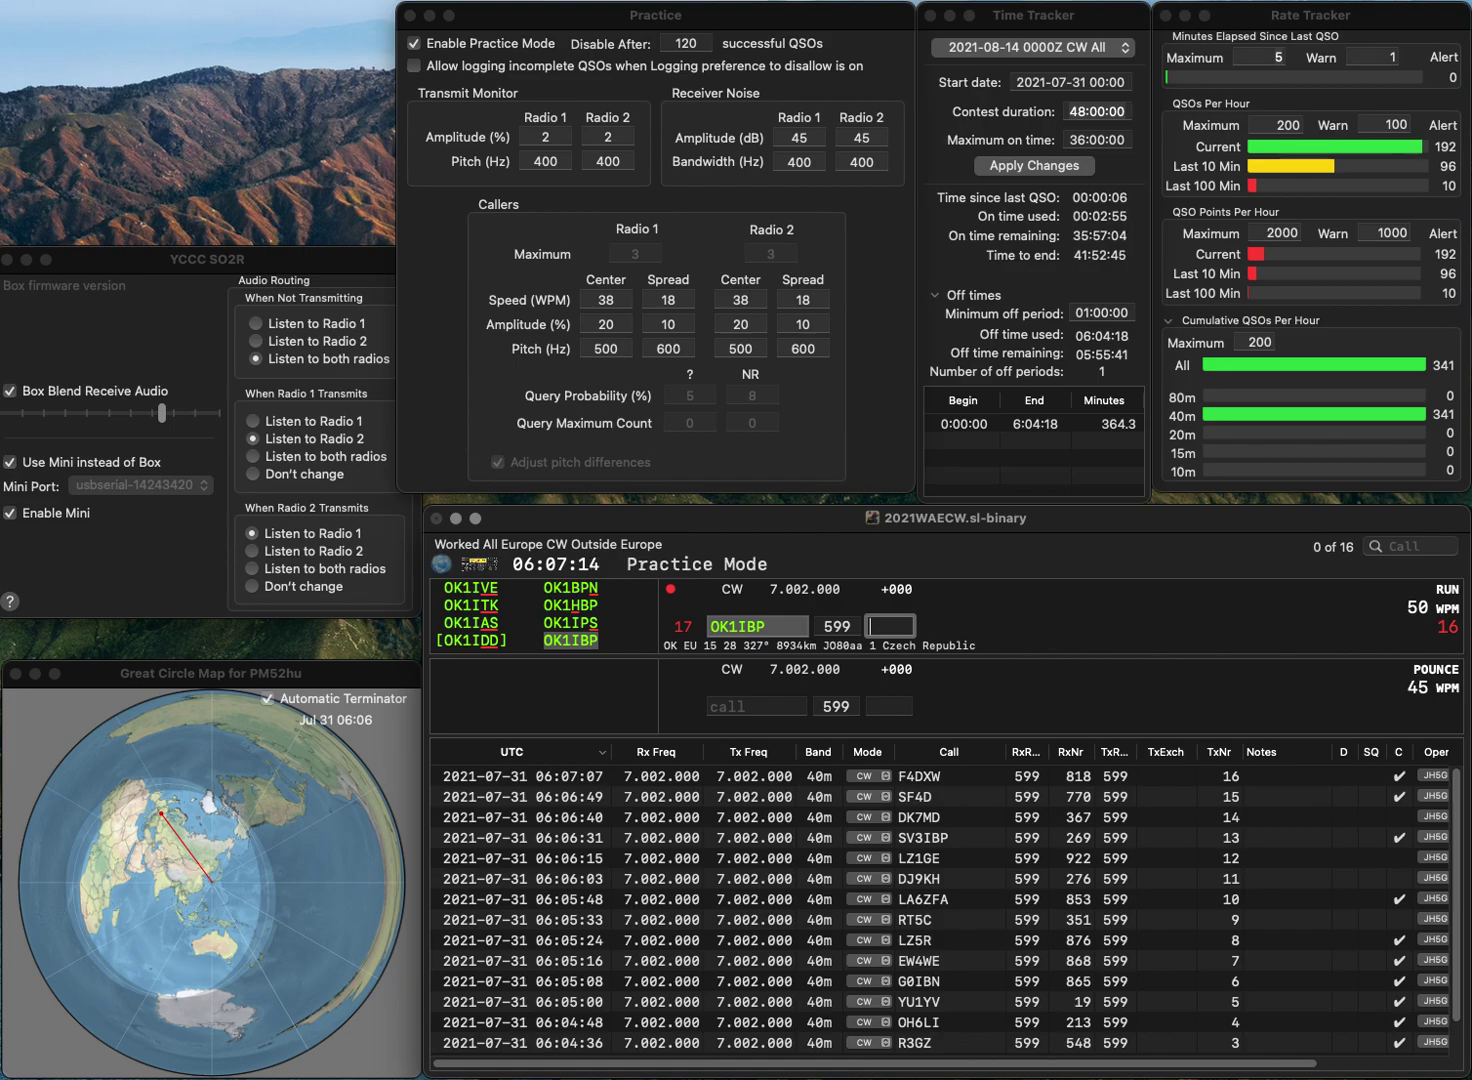
{"action": "type", "text": "292"}
{"action": "key", "text": "Return"}
Step: Log a run-radio contact with call sign OP1A, entering 494 as the received serial number
{"action": "type", "text": "O"}
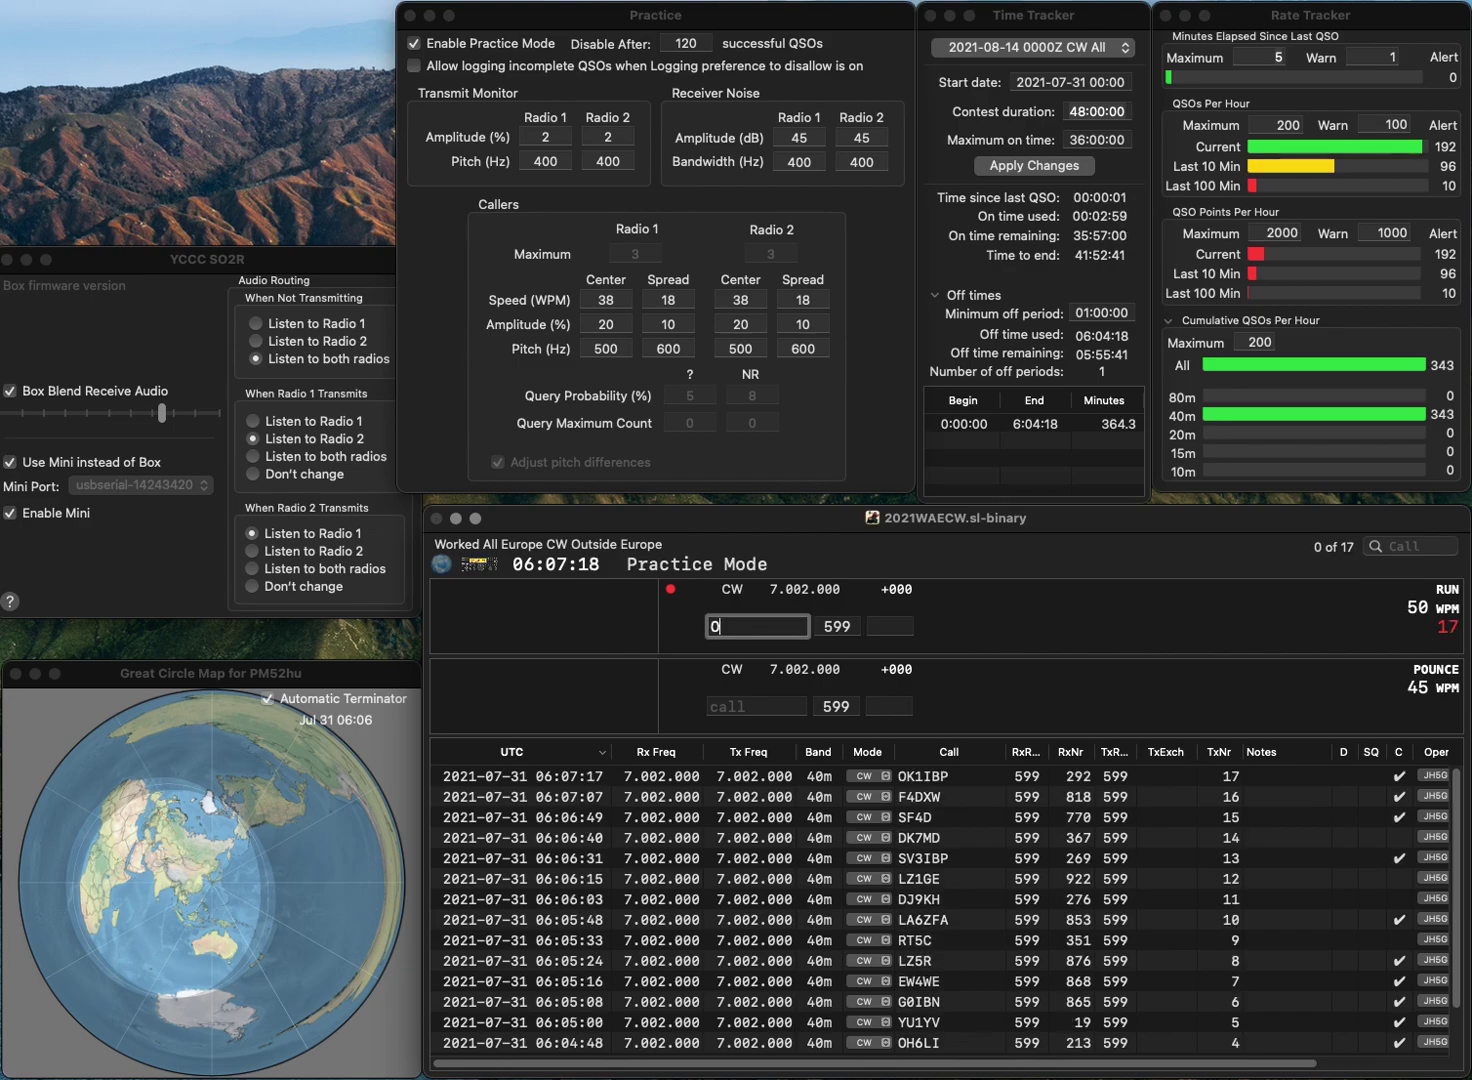
{"action": "type", "text": "P1A"}
{"action": "key", "text": "space"}
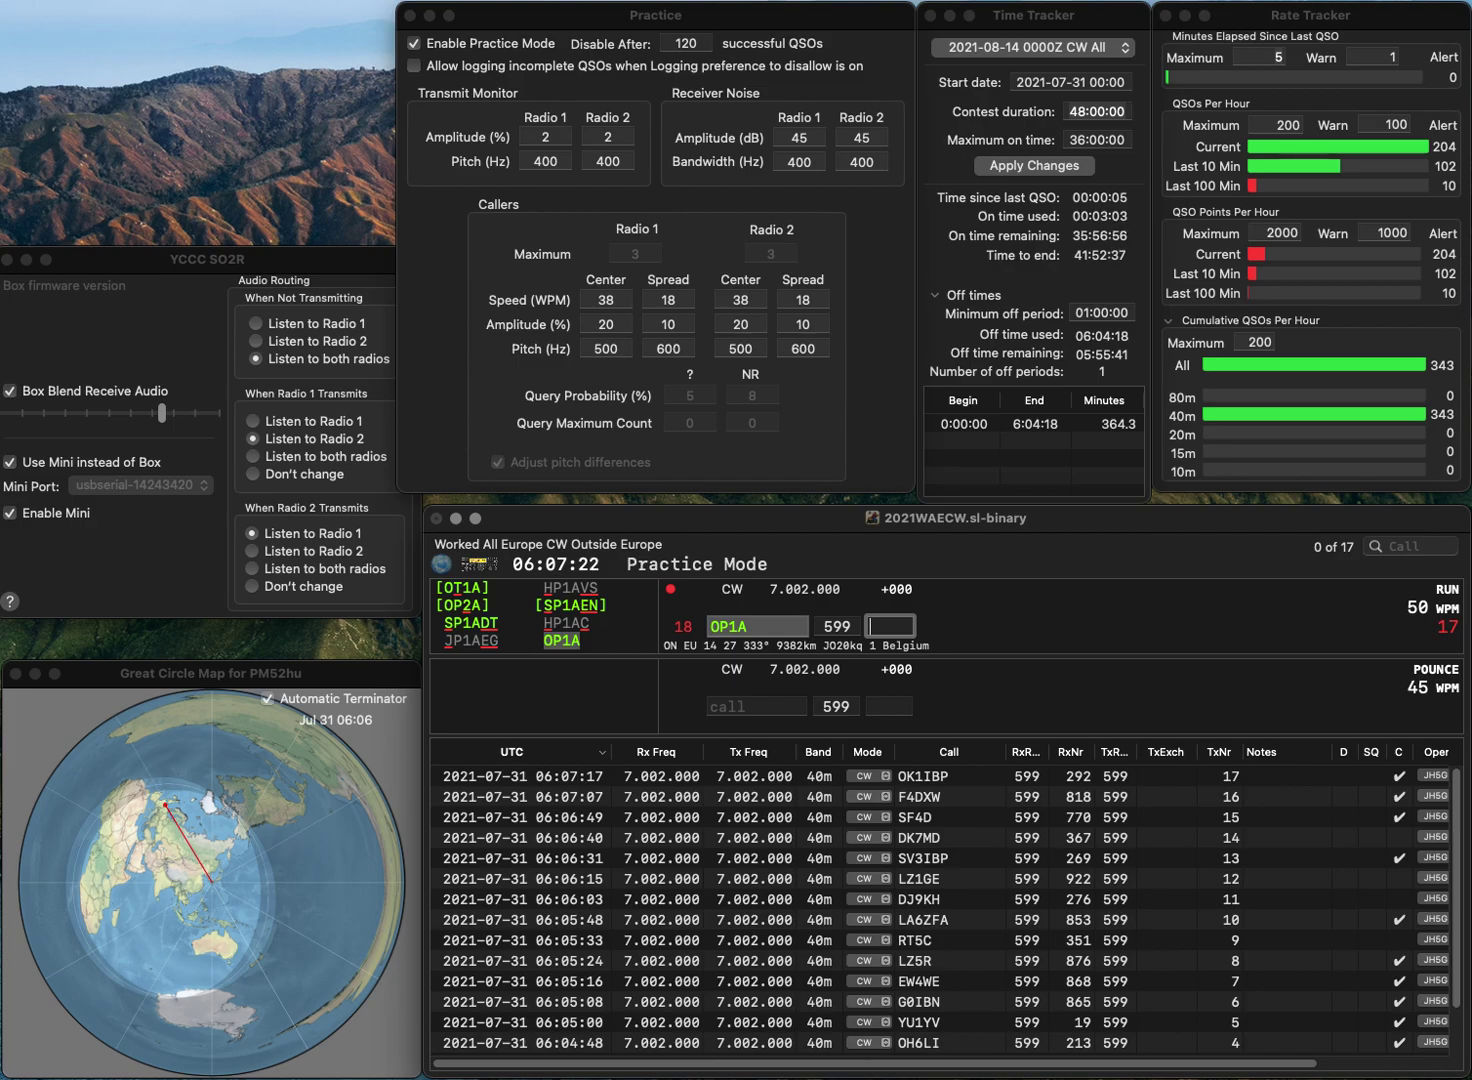
{"action": "type", "text": "494"}
{"action": "key", "text": "Return"}
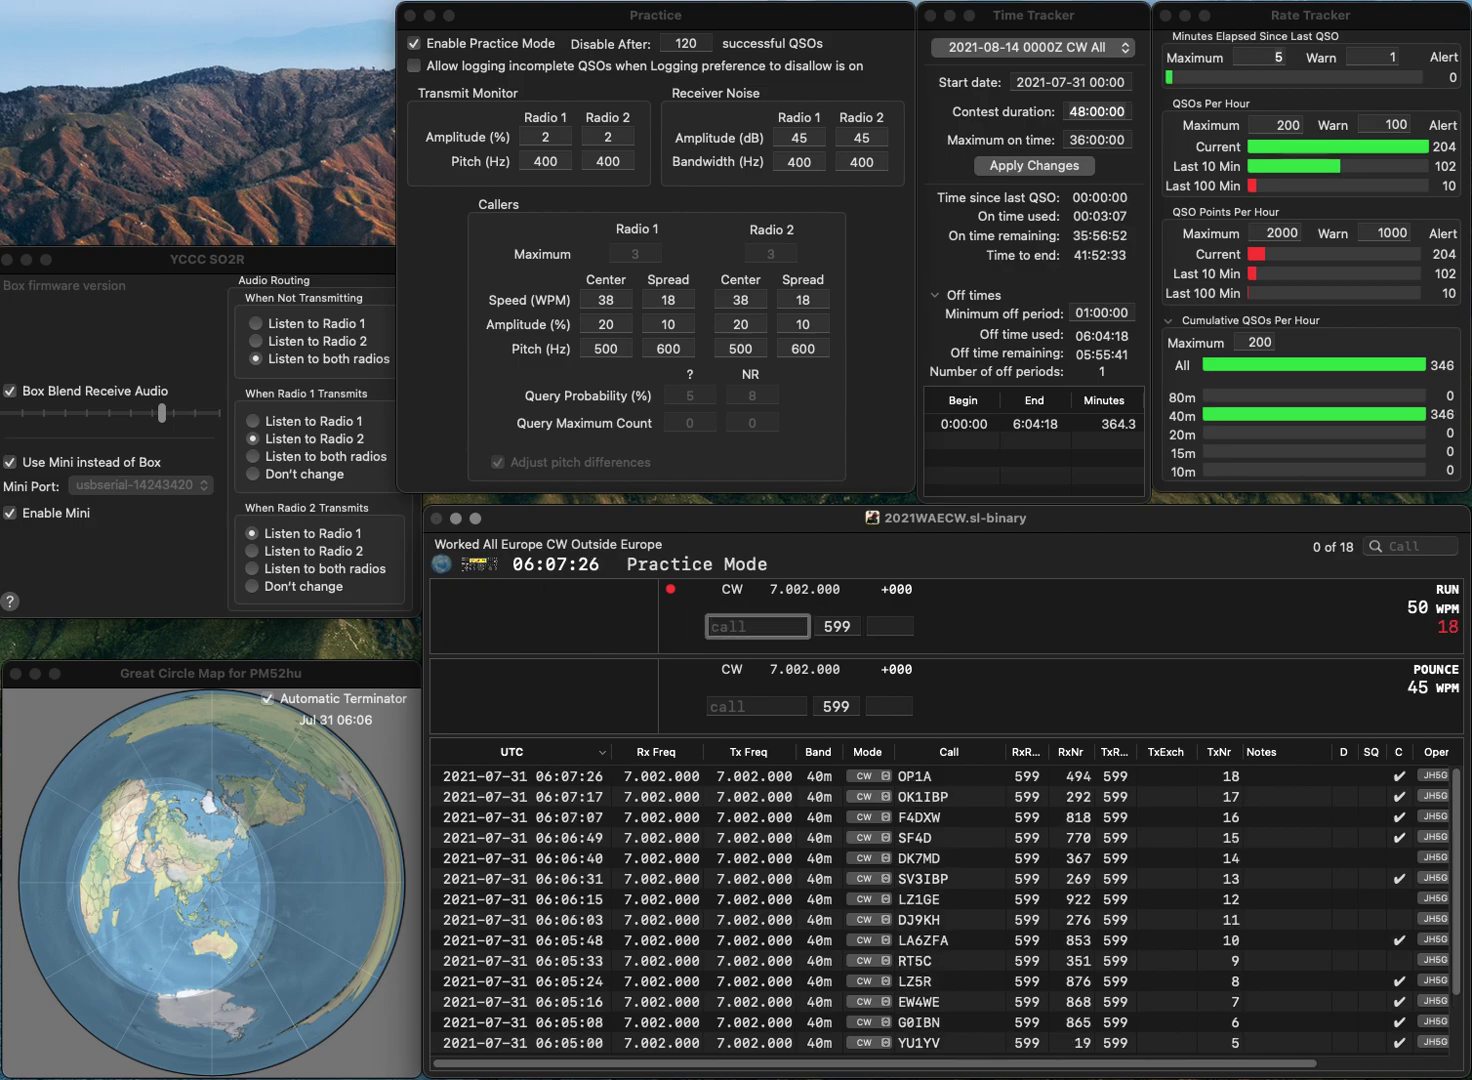
Step: Log a run-radio contact with call sign SP6DZ, entering 810 as the received serial number
{"action": "type", "text": "SP6DZ"}
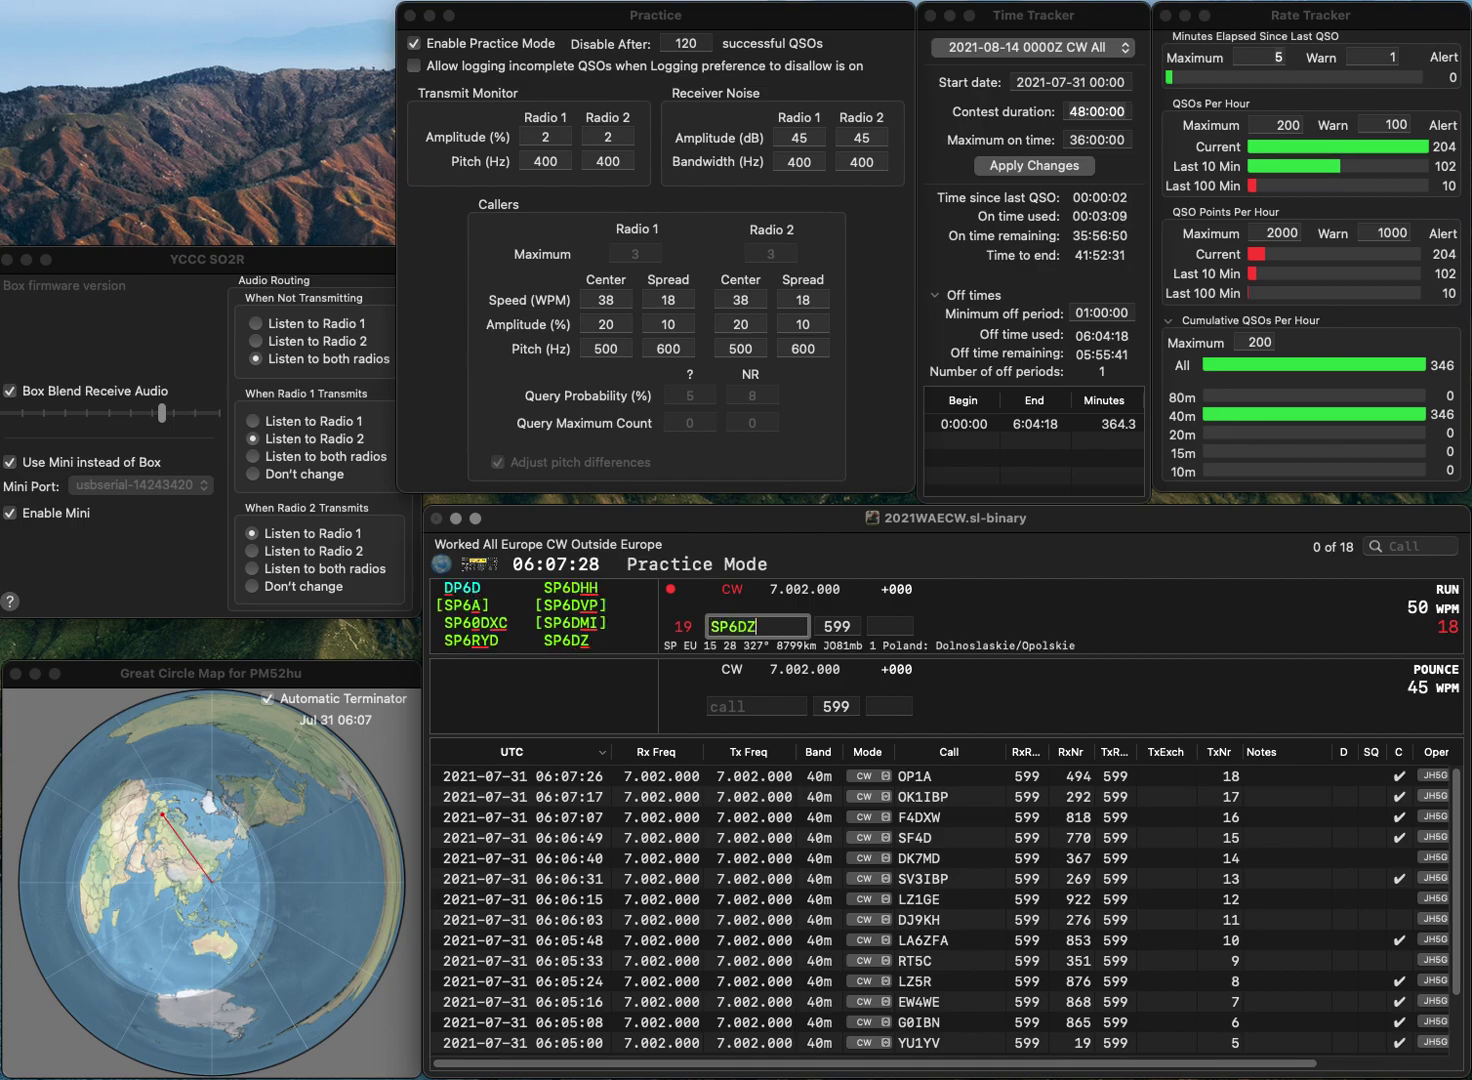
{"action": "key", "text": "Return"}
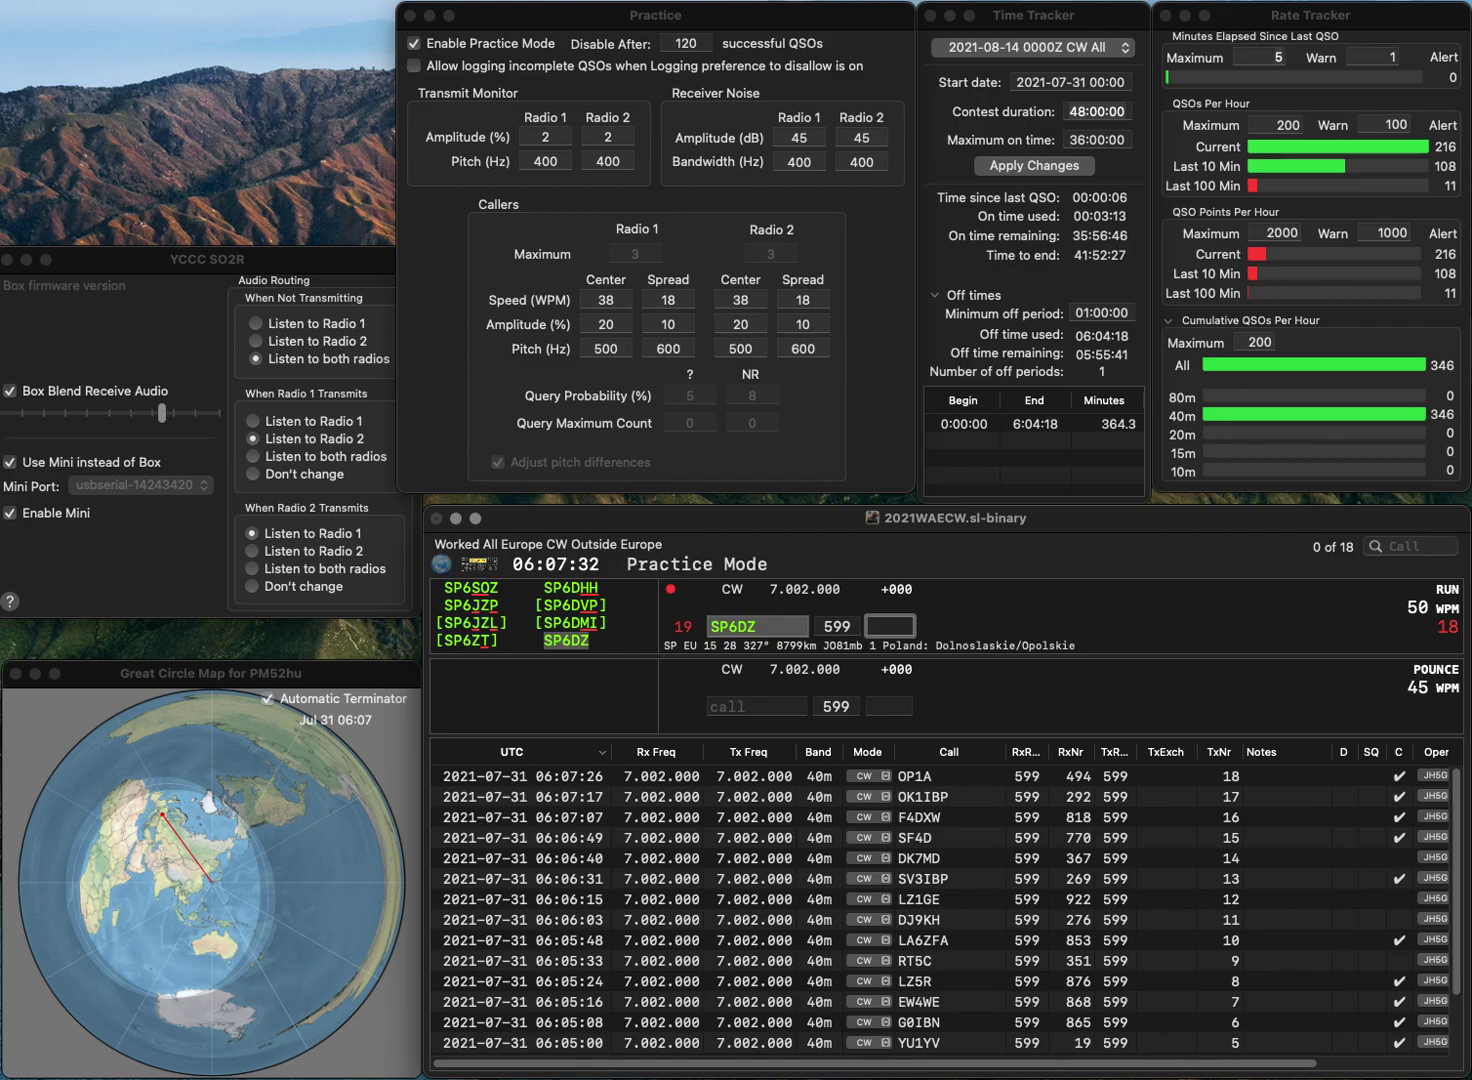
{"action": "type", "text": "10"}
{"action": "key", "text": "Return"}
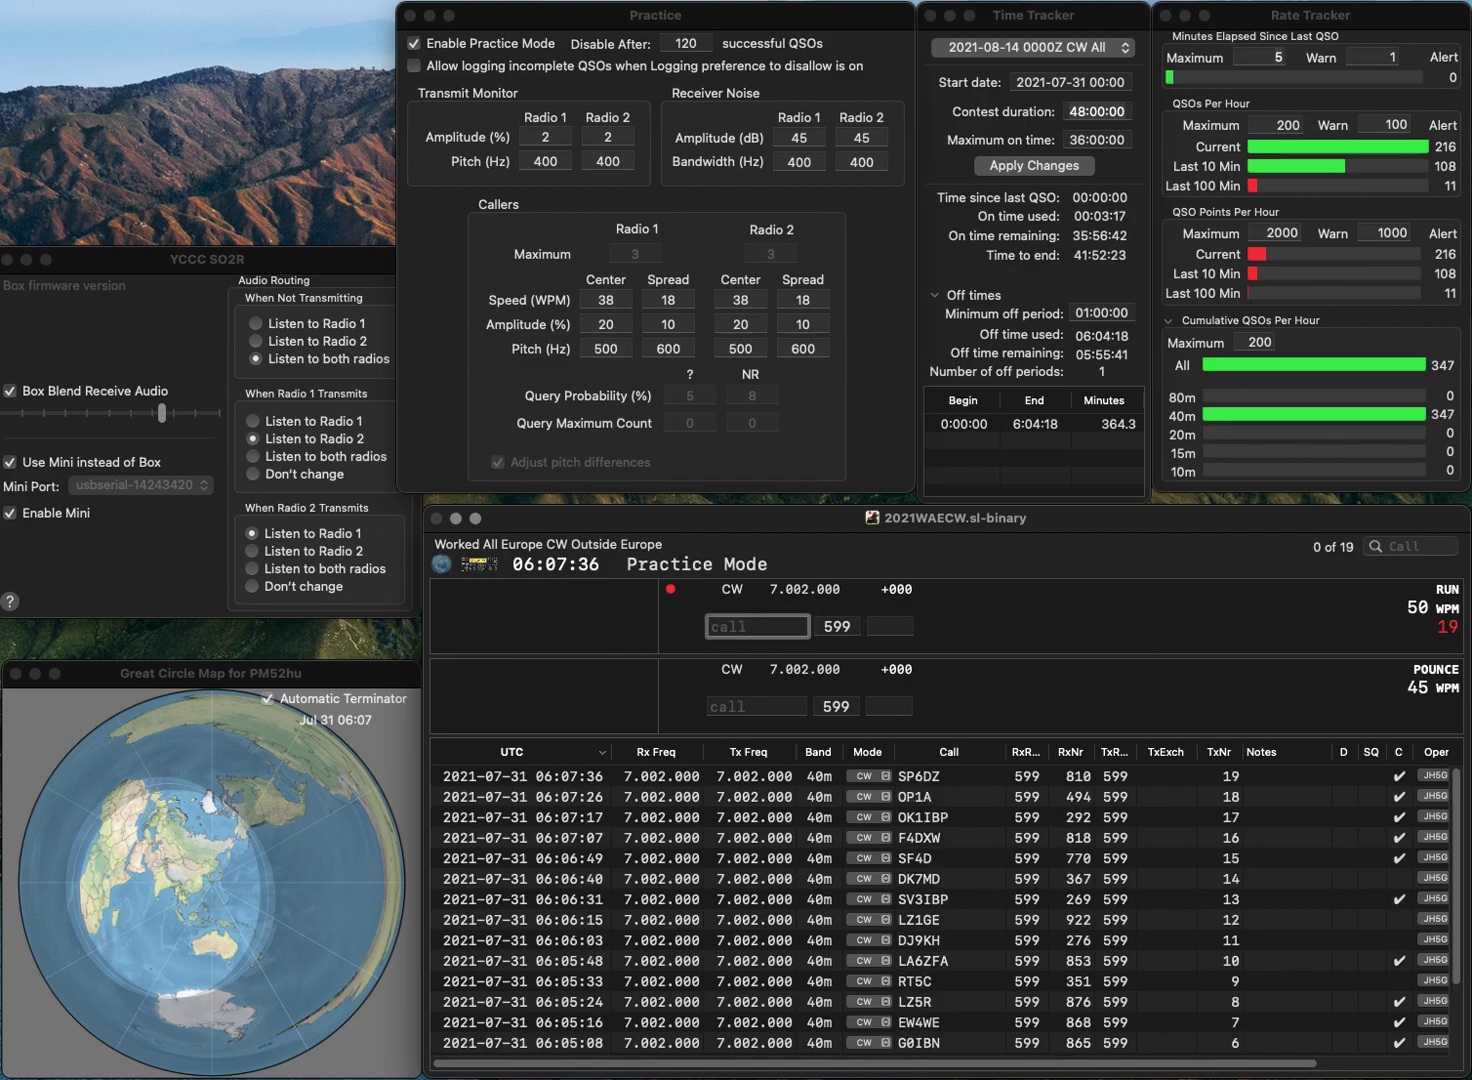
{"action": "type", "text": "OM7ZM"}
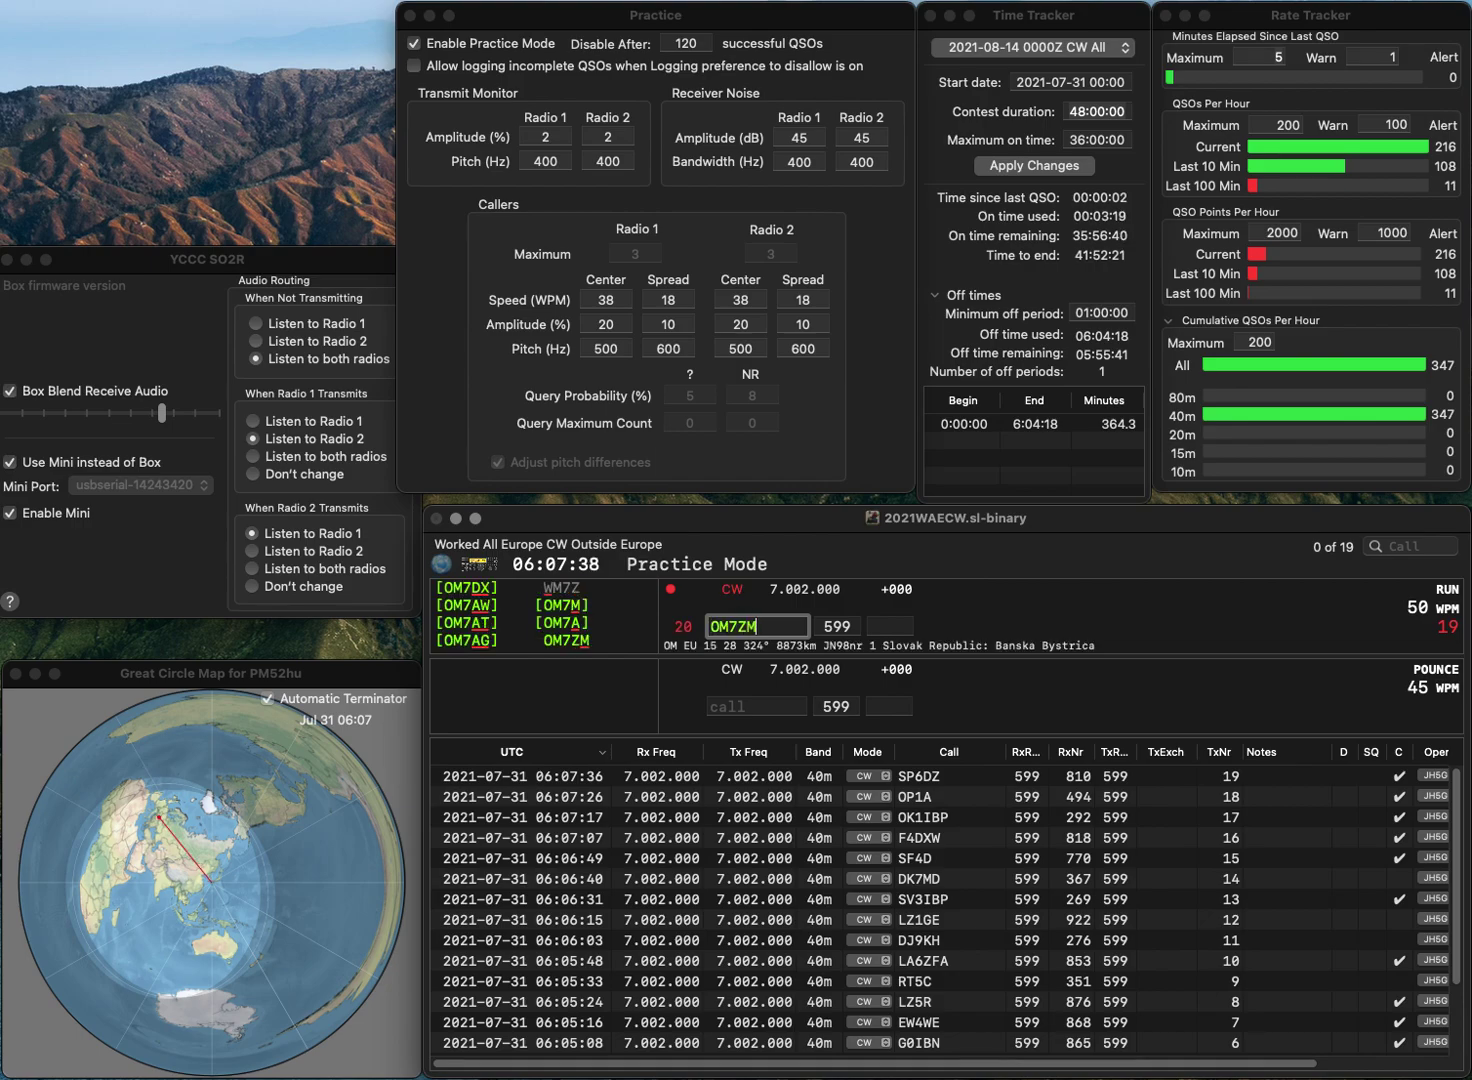
{"action": "key", "text": "Return"}
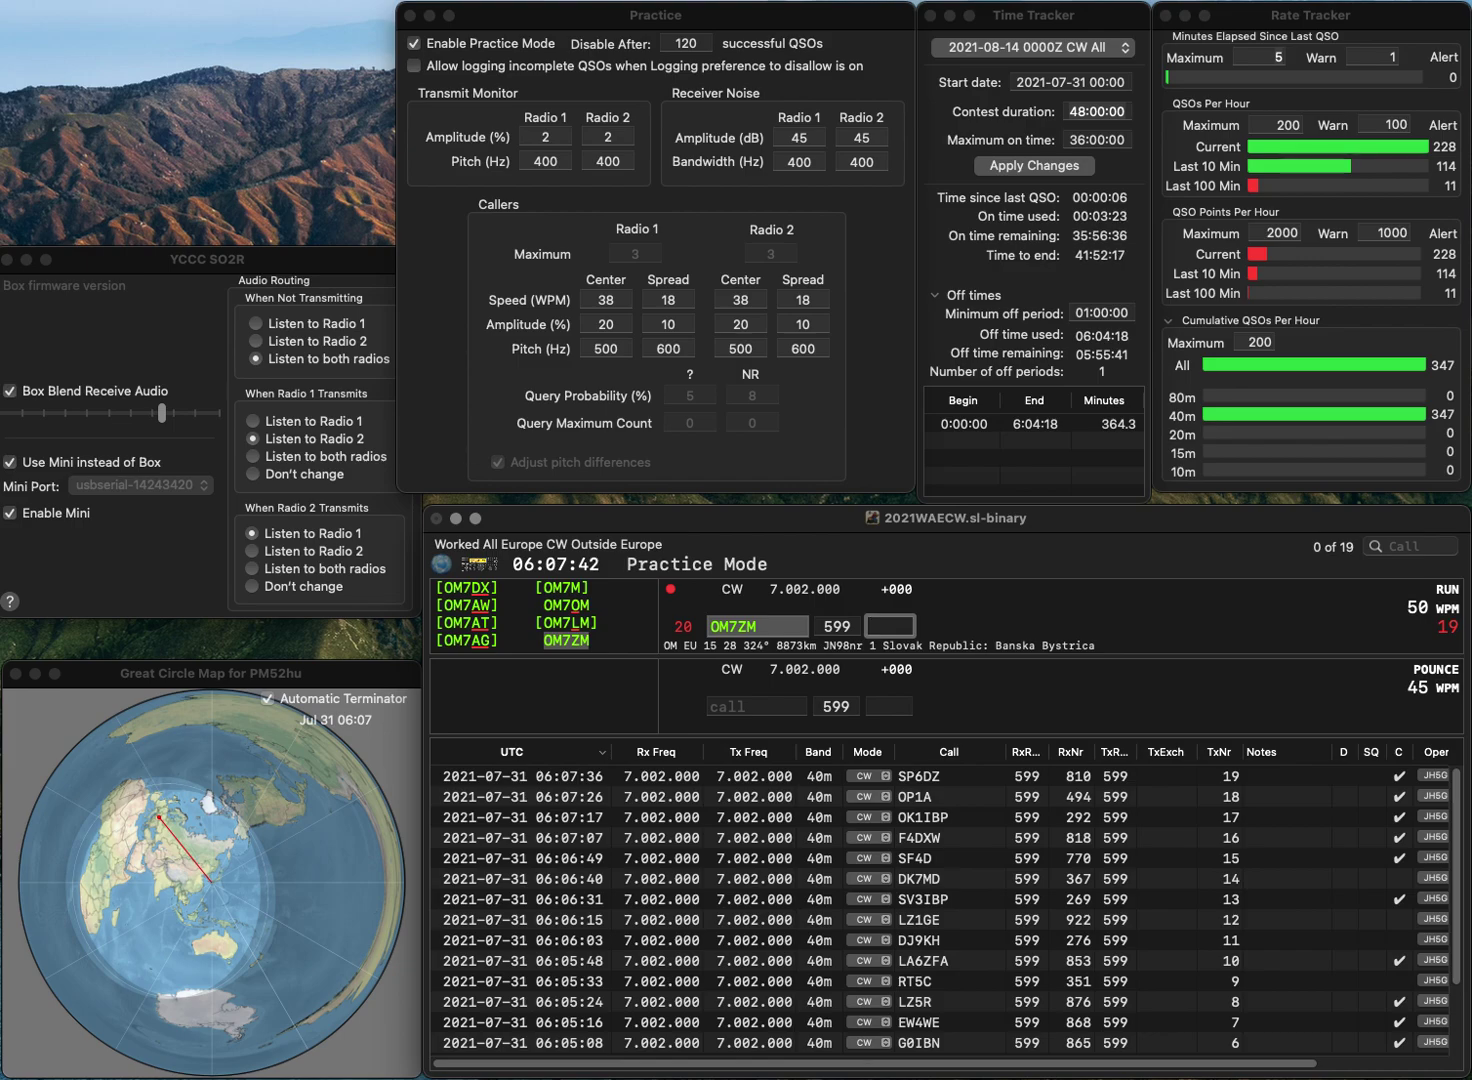
{"action": "type", "text": "10"}
{"action": "key", "text": "Return"}
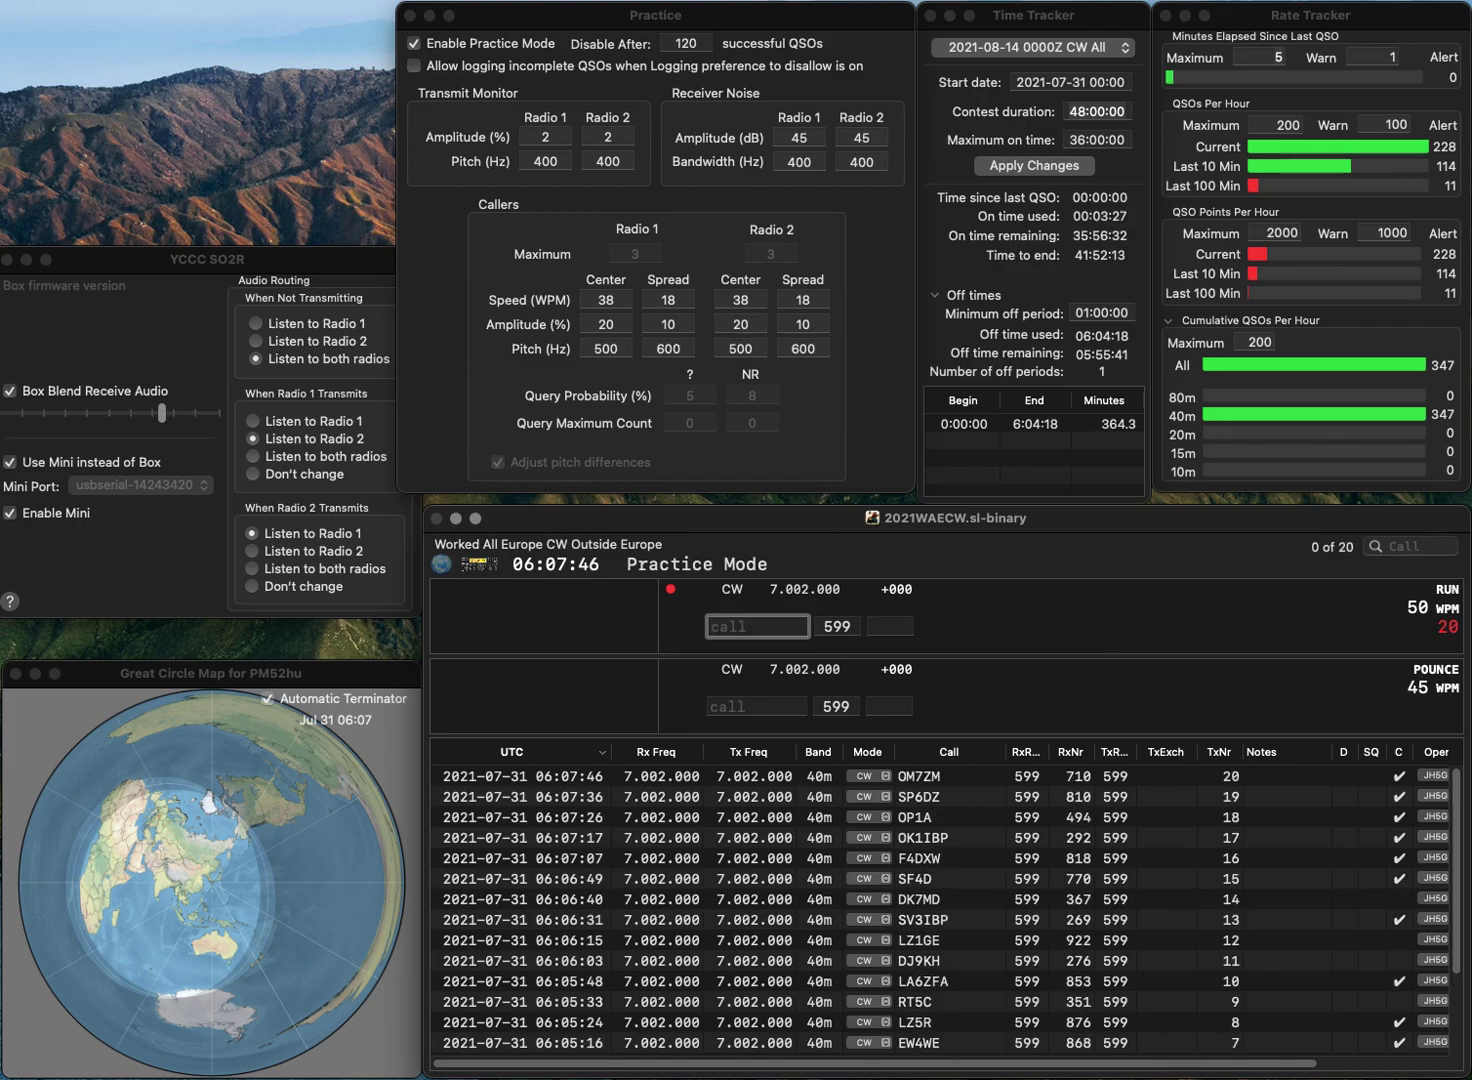
Step: Log a run-radio contact with call sign RP76KP, entering 106 as the received serial number
{"action": "type", "text": "RP76K"}
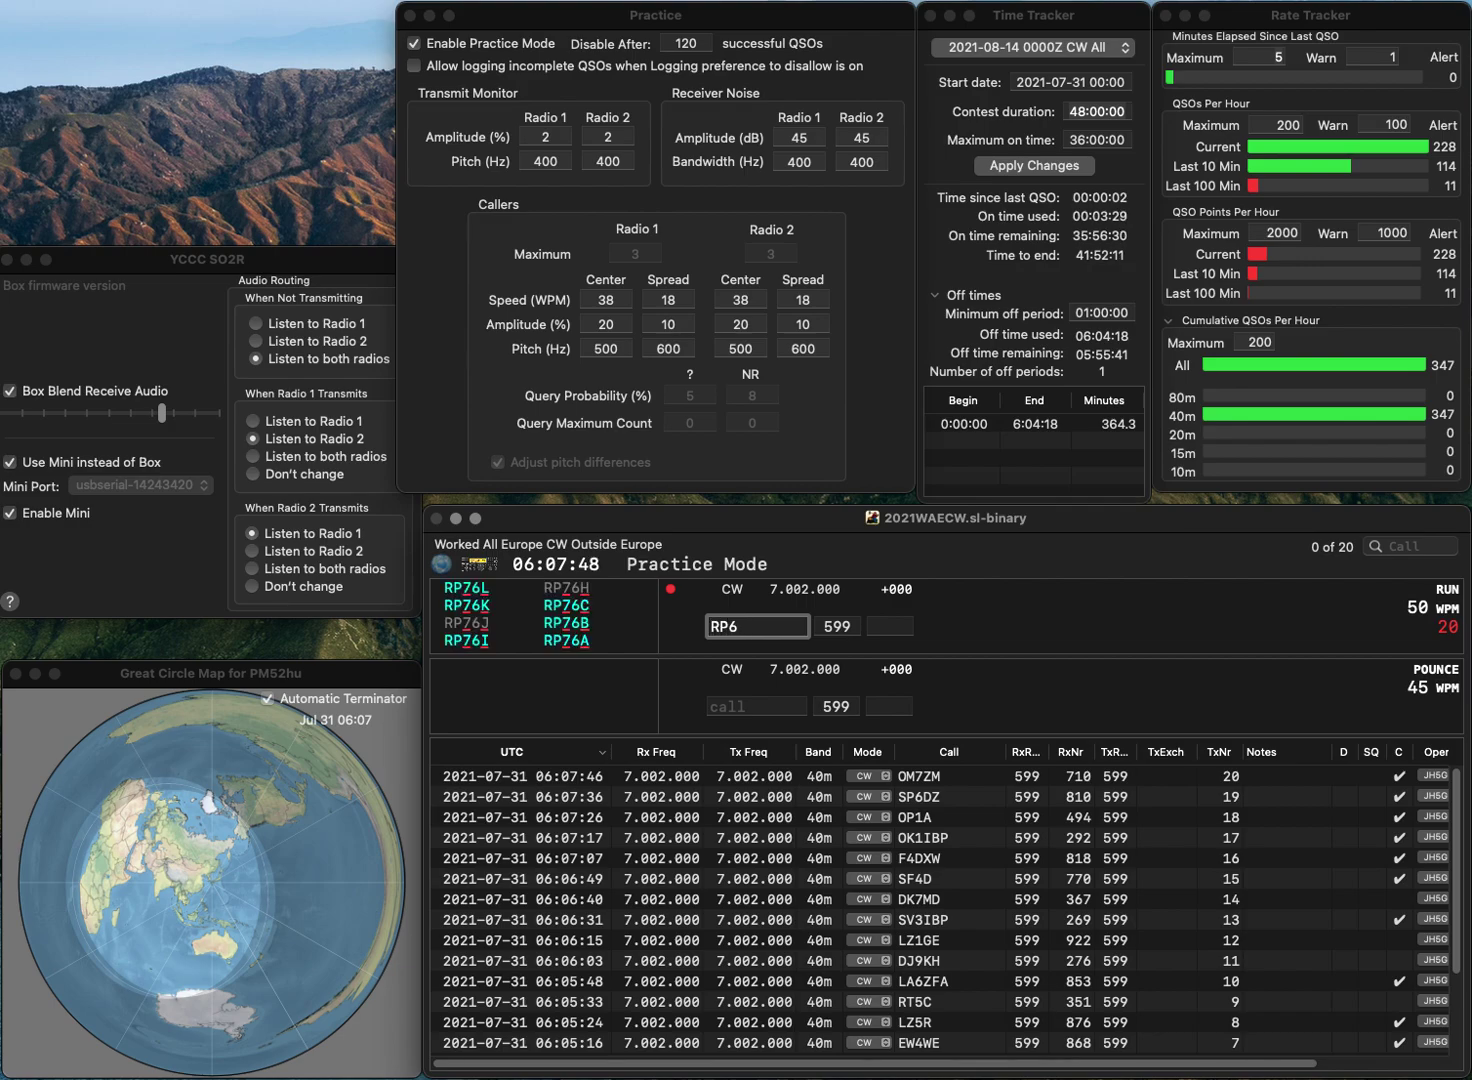
{"action": "type", "text": "P"}
{"action": "key", "text": "Return"}
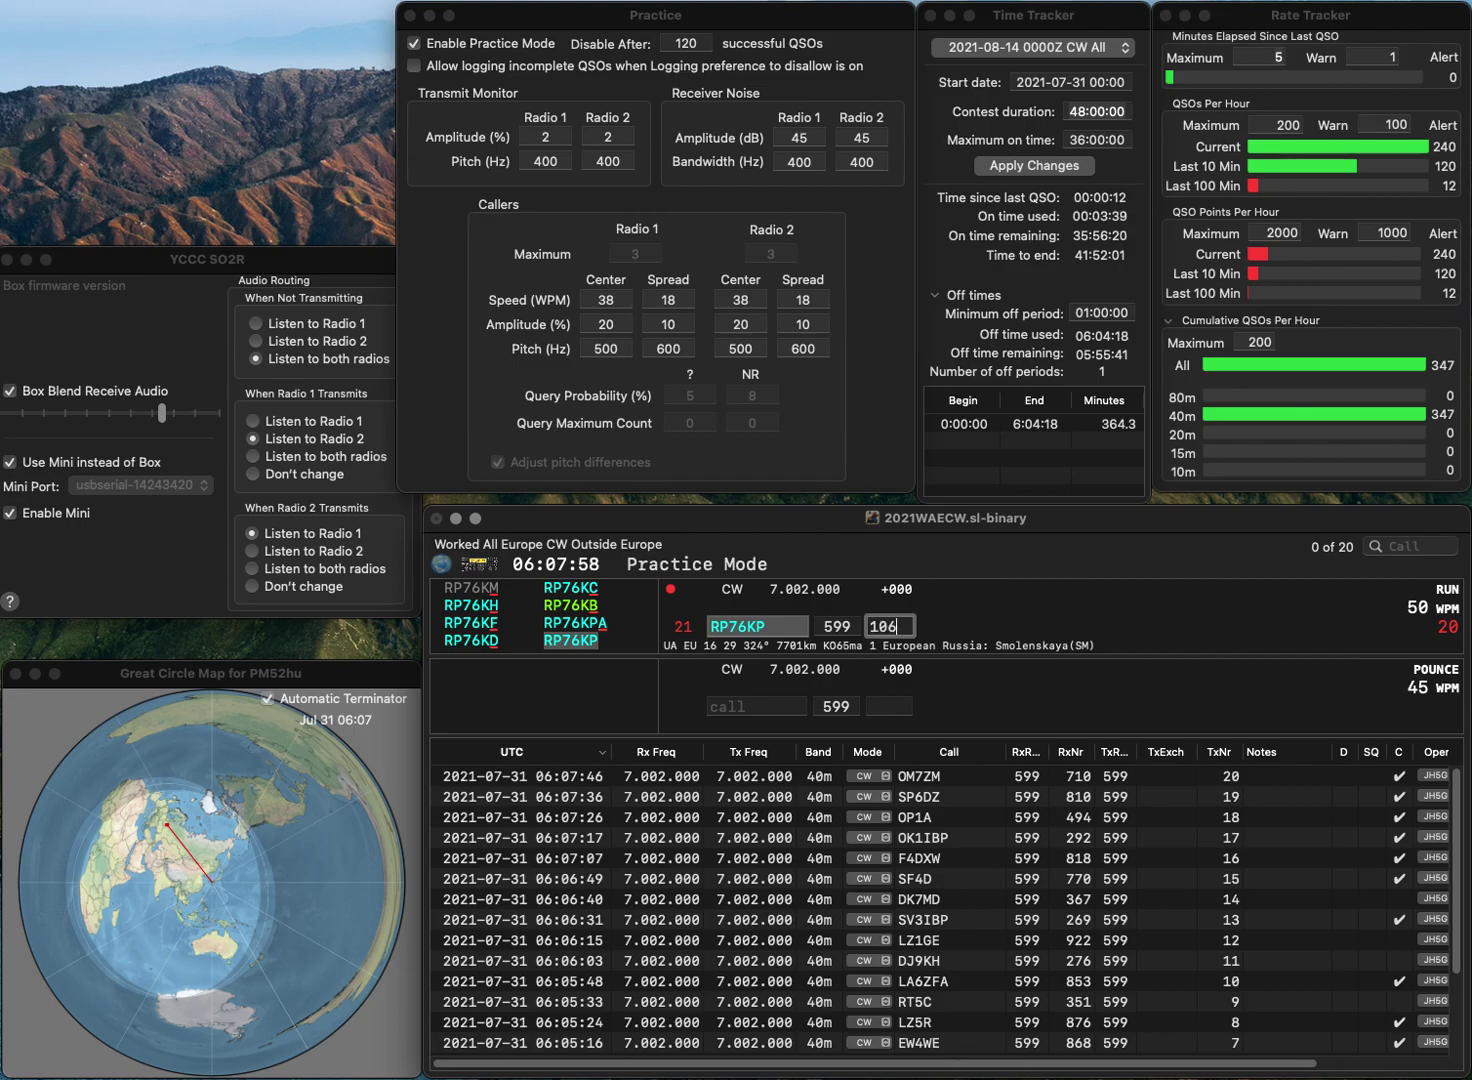
{"action": "type", "text": "6"}
{"action": "key", "text": "Return"}
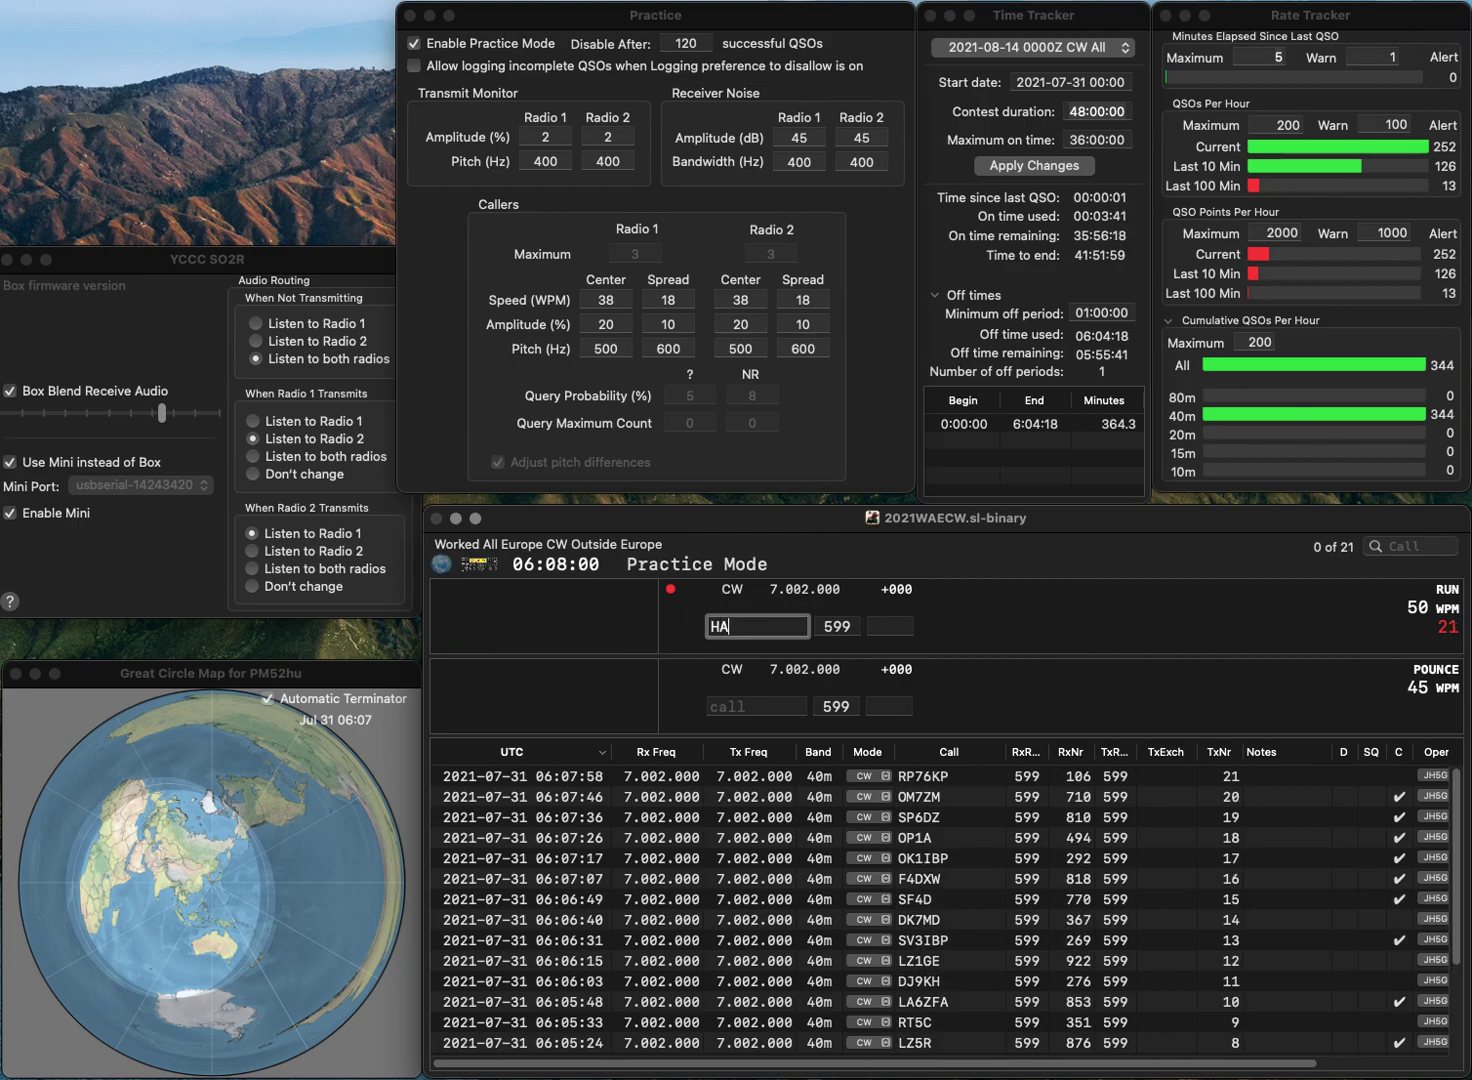
{"action": "type", "text": "HA0LVX"}
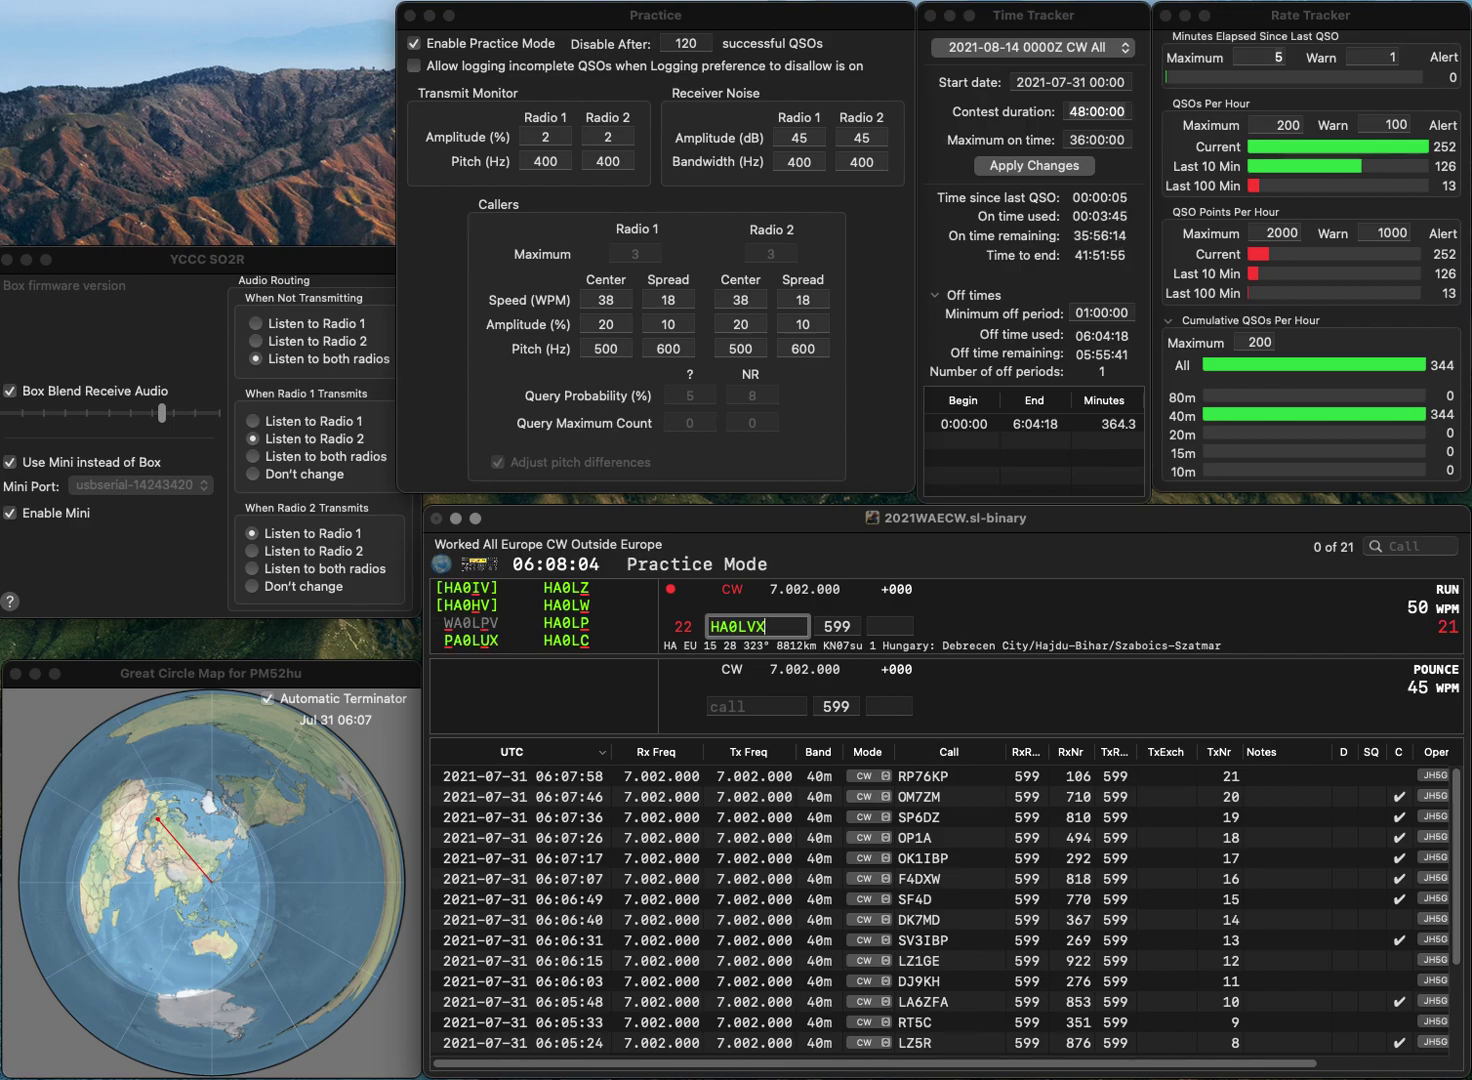
{"action": "left_click", "coordinate": [720, 627]}
{"action": "key", "text": "BackSpace"}
{"action": "type", "text": "P"}
{"action": "key", "text": "F5"}
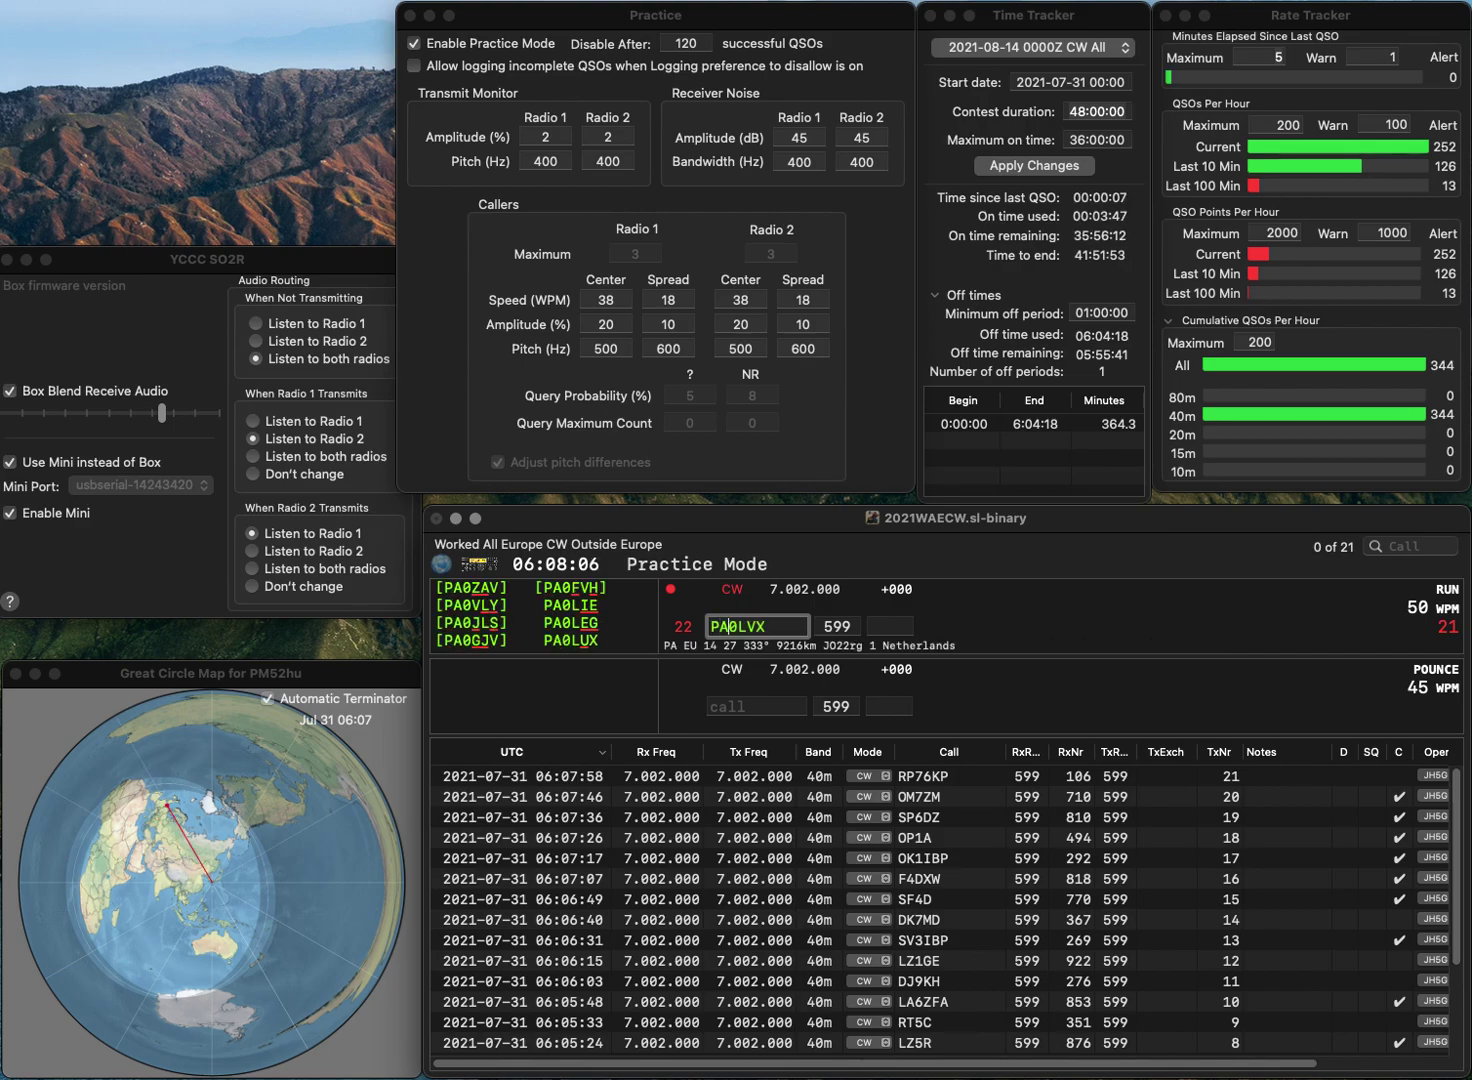
{"action": "key", "text": "Delete"}
{"action": "type", "text": "U"}
{"action": "key", "text": "Tab"}
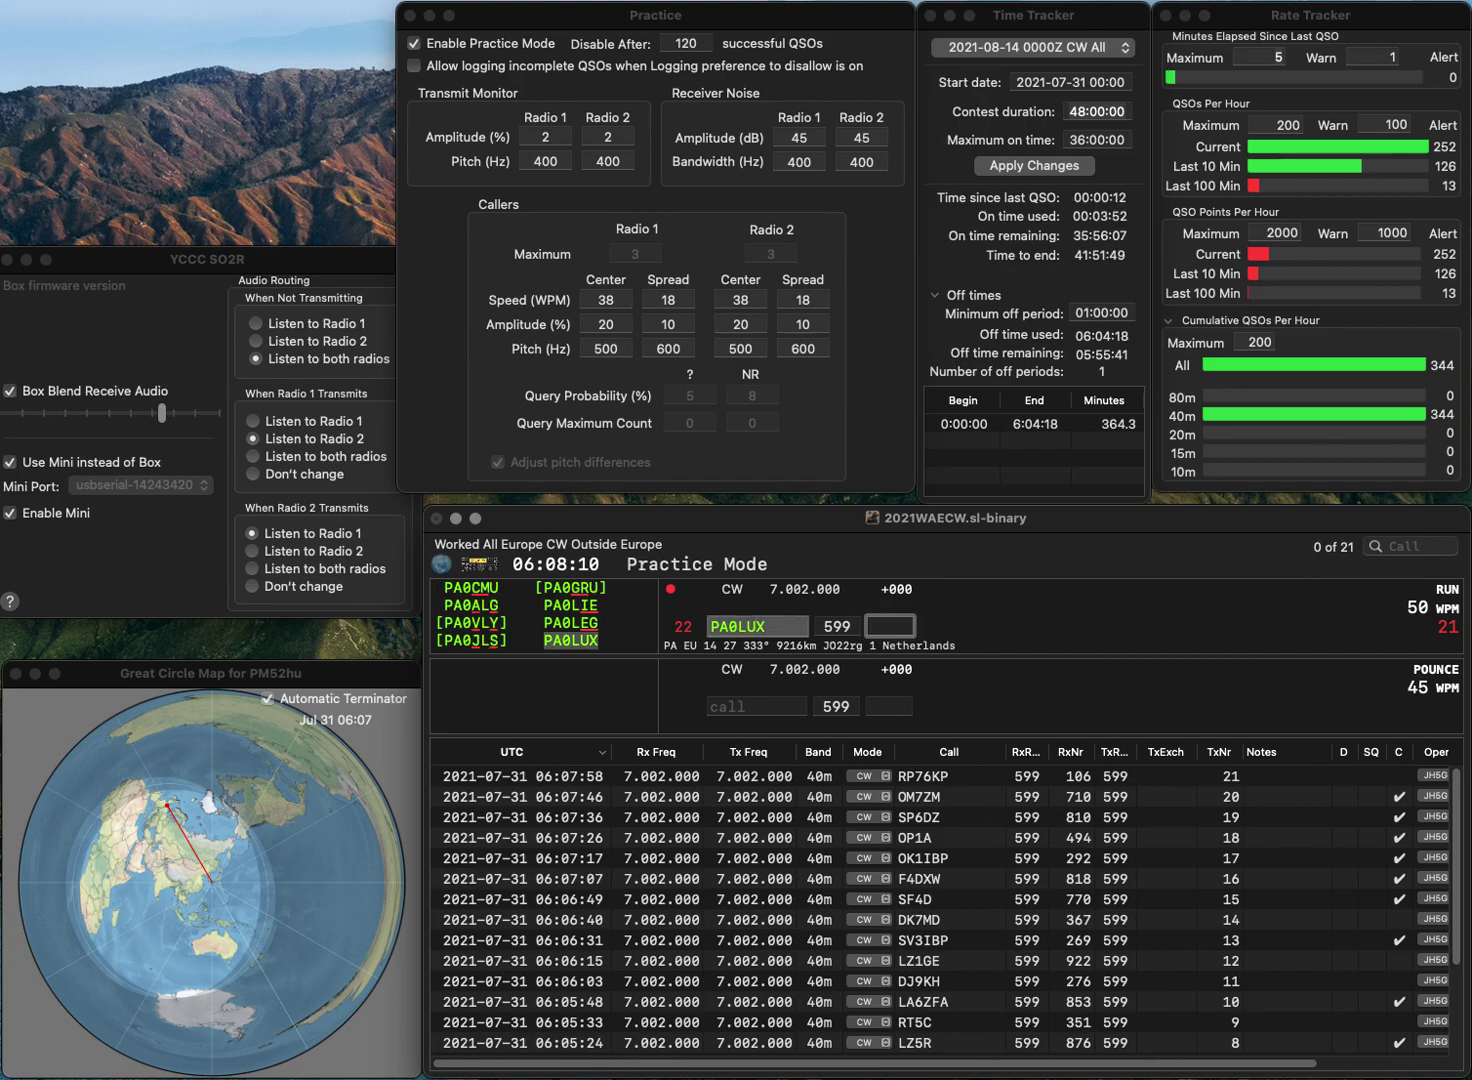
{"action": "type", "text": "526"}
{"action": "key", "text": "Return"}
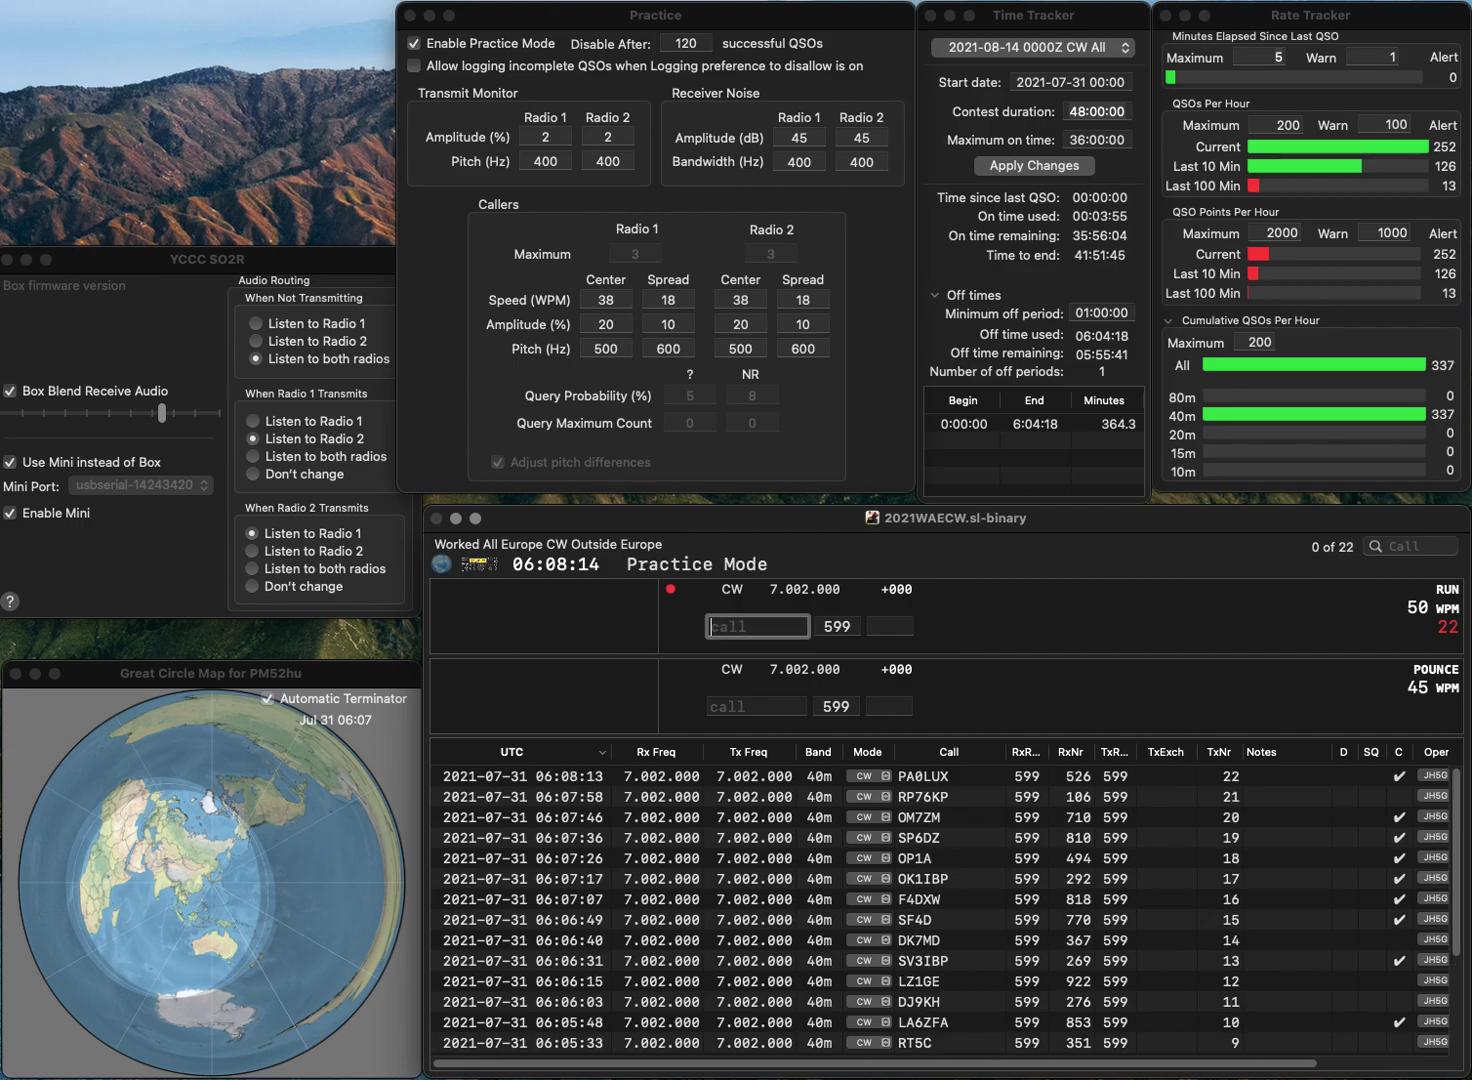
Step: Log a run-radio contact with the call sign corrected to HG7J and received serial number 635
{"action": "type", "text": "HG7P"}
{"action": "key", "text": "BackSpace"}
{"action": "type", "text": "J"}
{"action": "key", "text": "Return"}
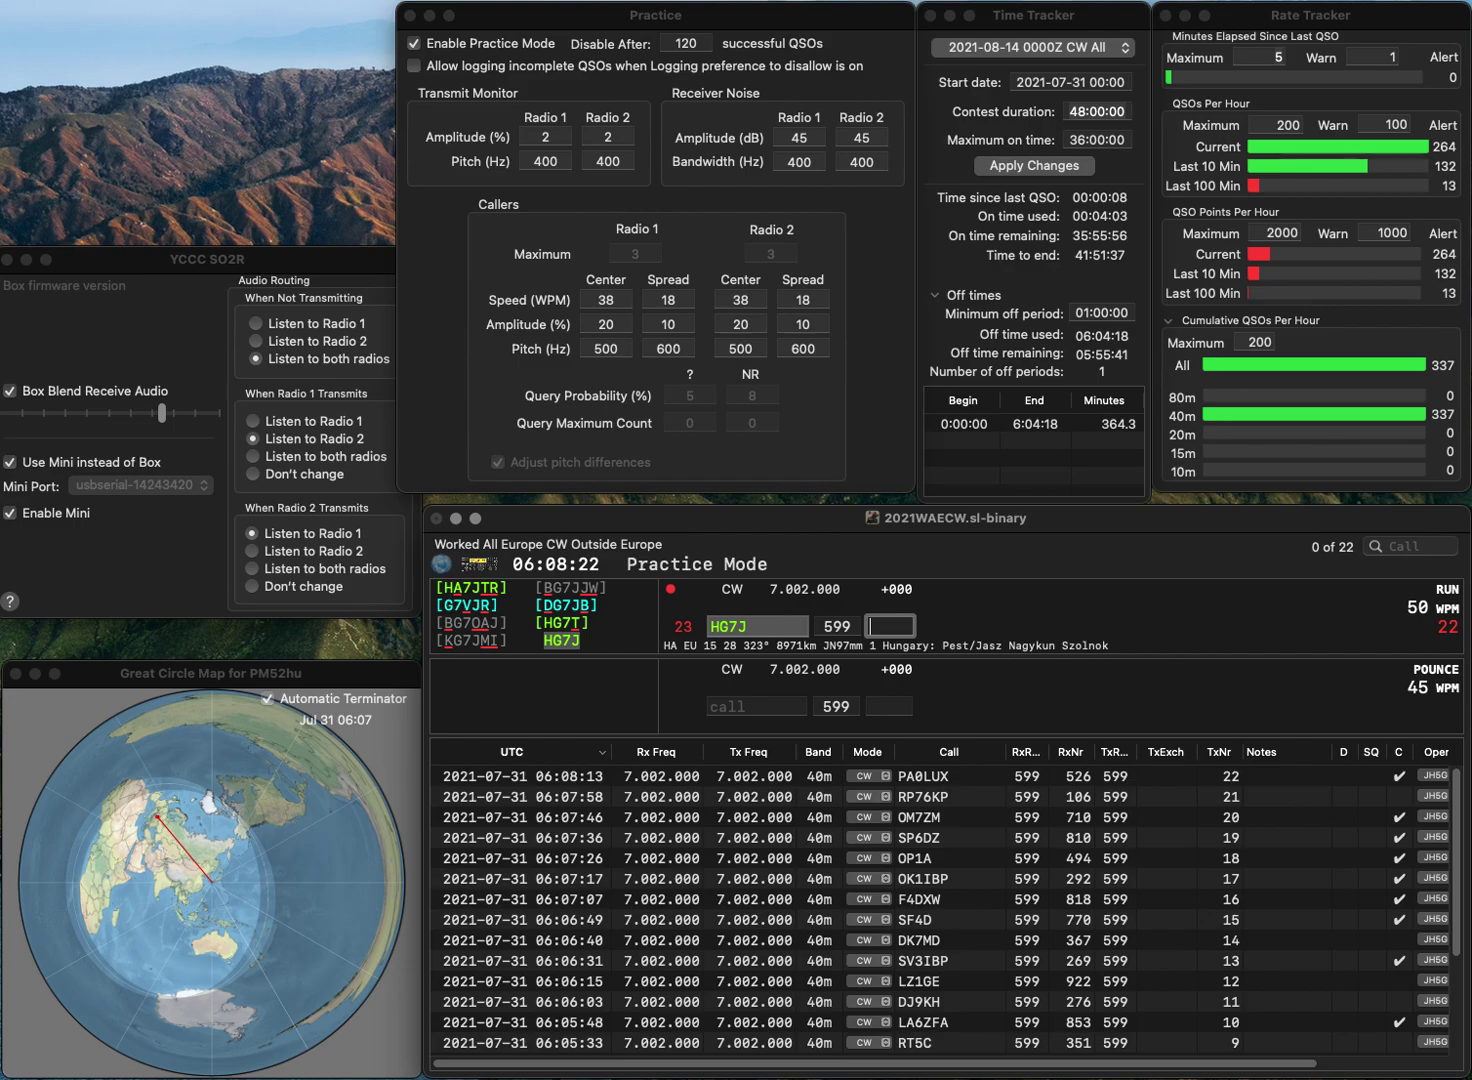
{"action": "type", "text": "635"}
{"action": "key", "text": "Return"}
{"action": "type", "text": "DK7J"}
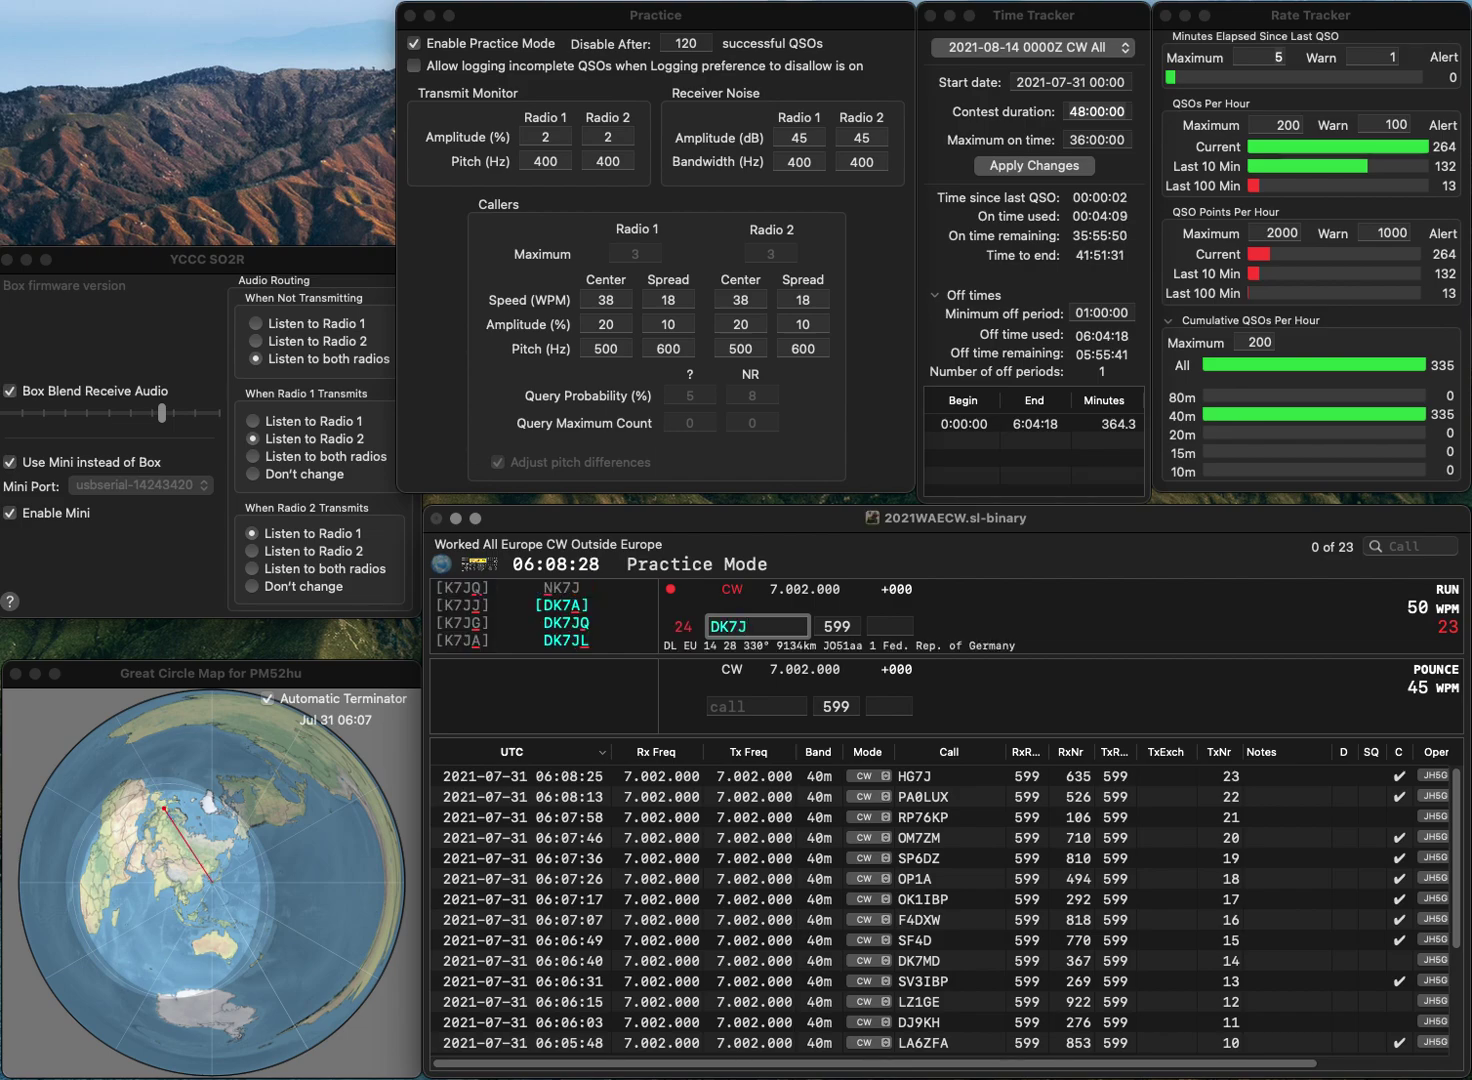
{"action": "type", "text": "Q"}
{"action": "key", "text": "Tab"}
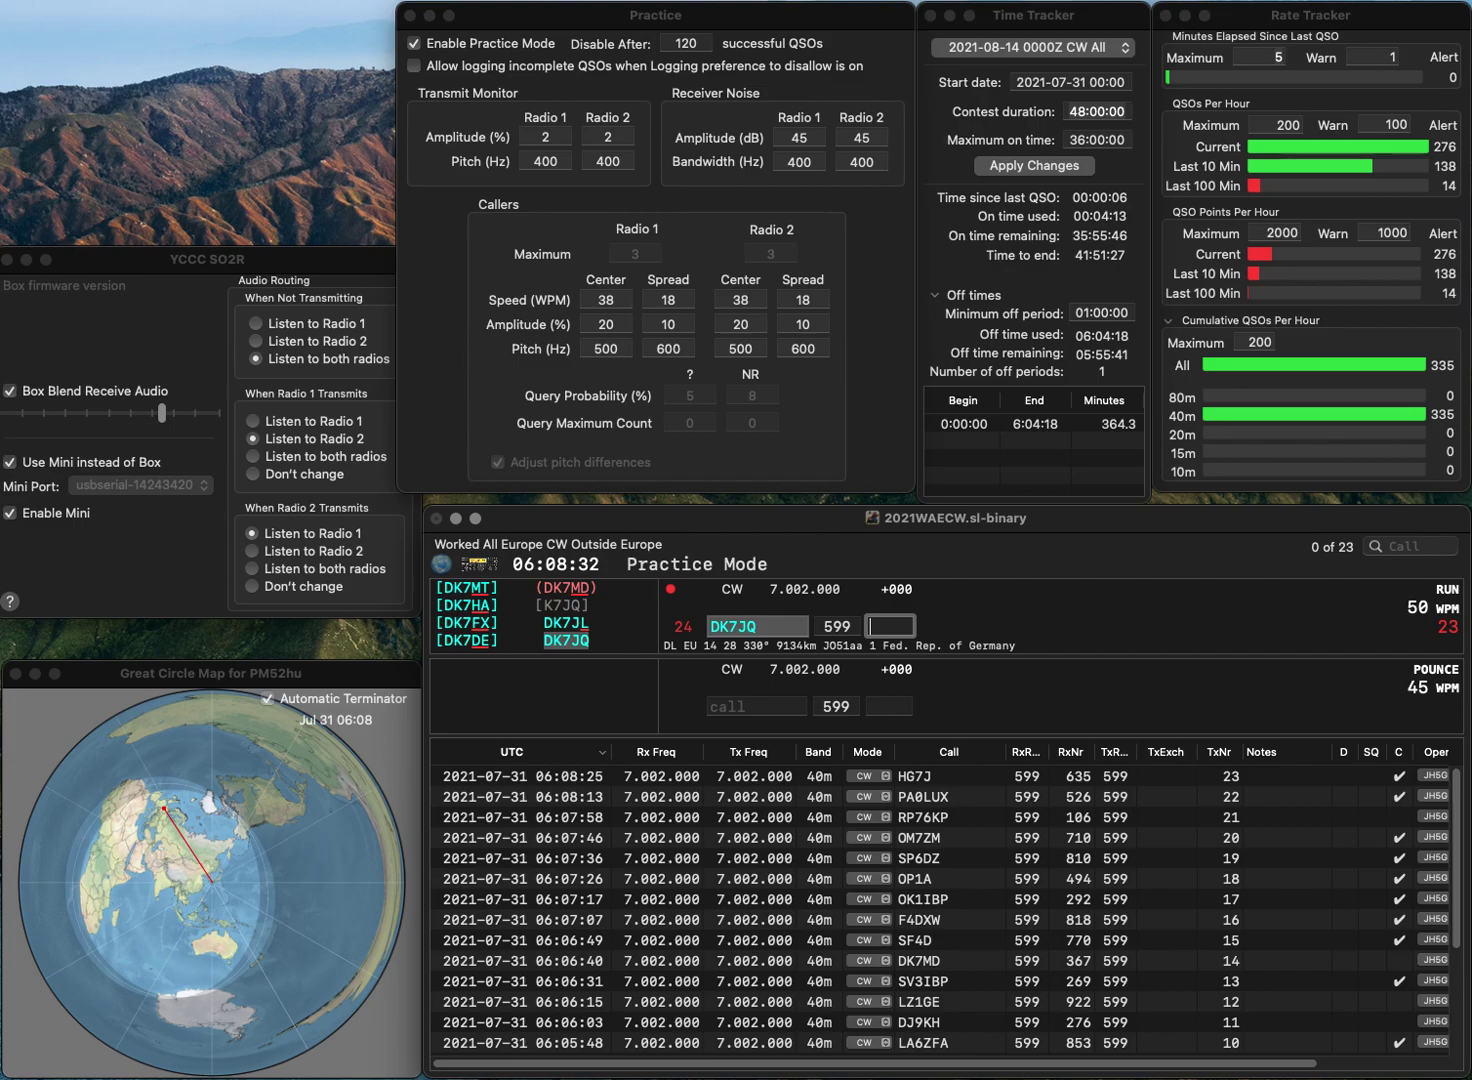
{"action": "type", "text": "25"}
{"action": "key", "text": "Return"}
{"action": "type", "text": "F6"}
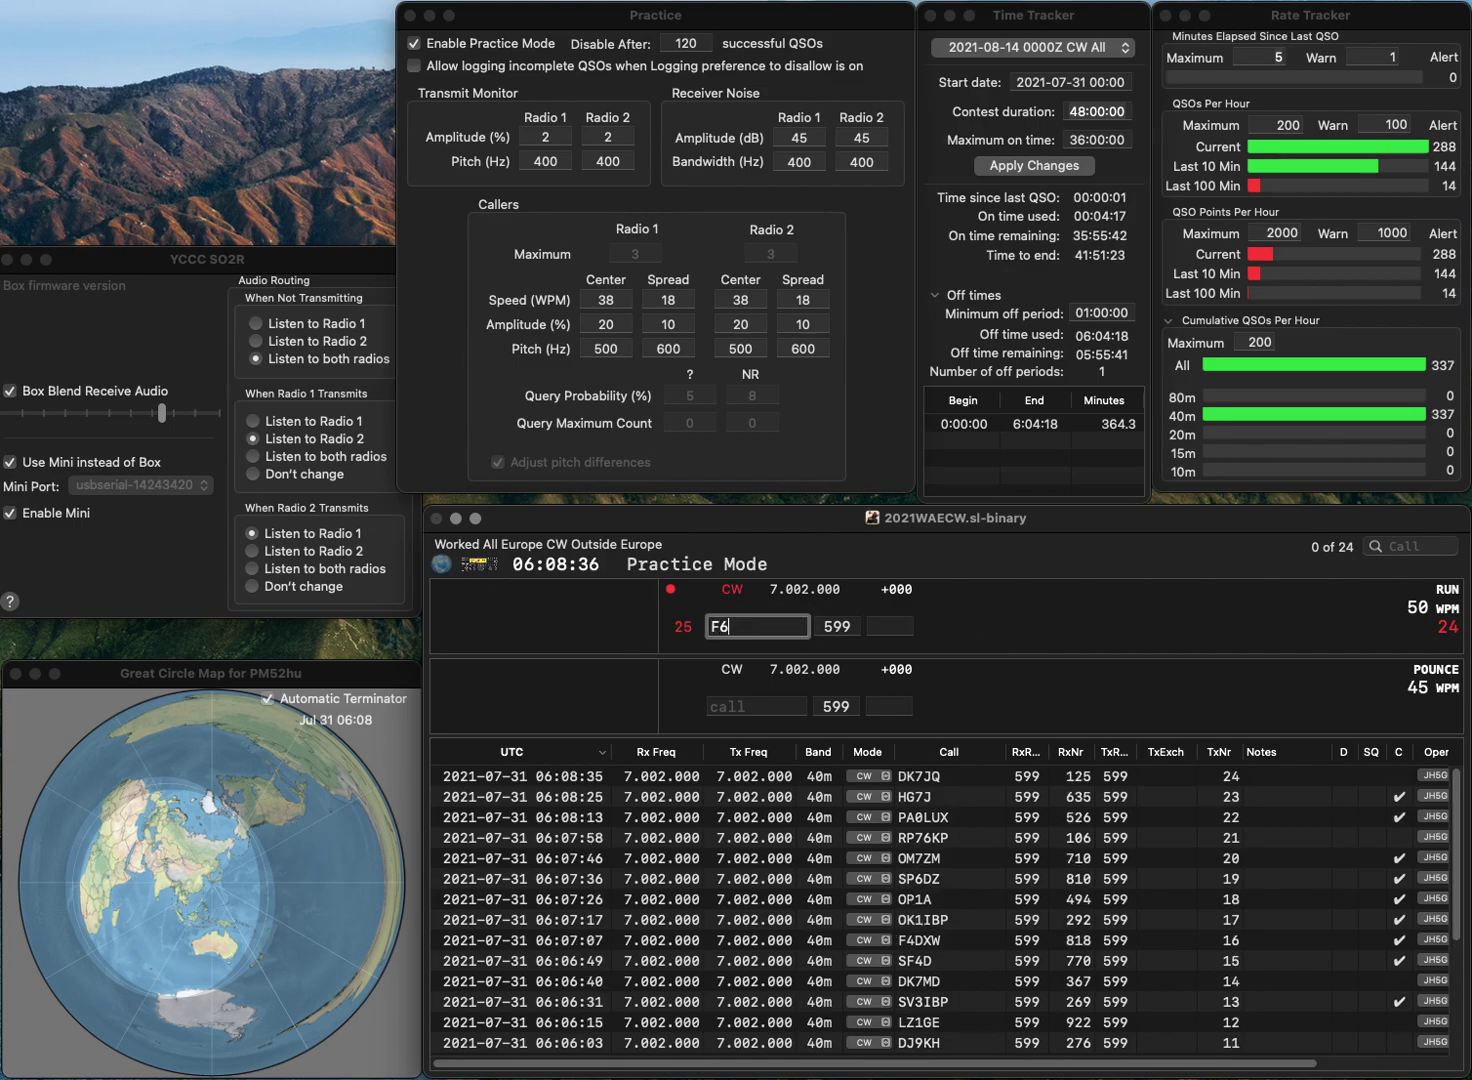
{"action": "type", "text": "GCKT"}
{"action": "key", "text": "Left"}
{"action": "key", "text": "Left"}
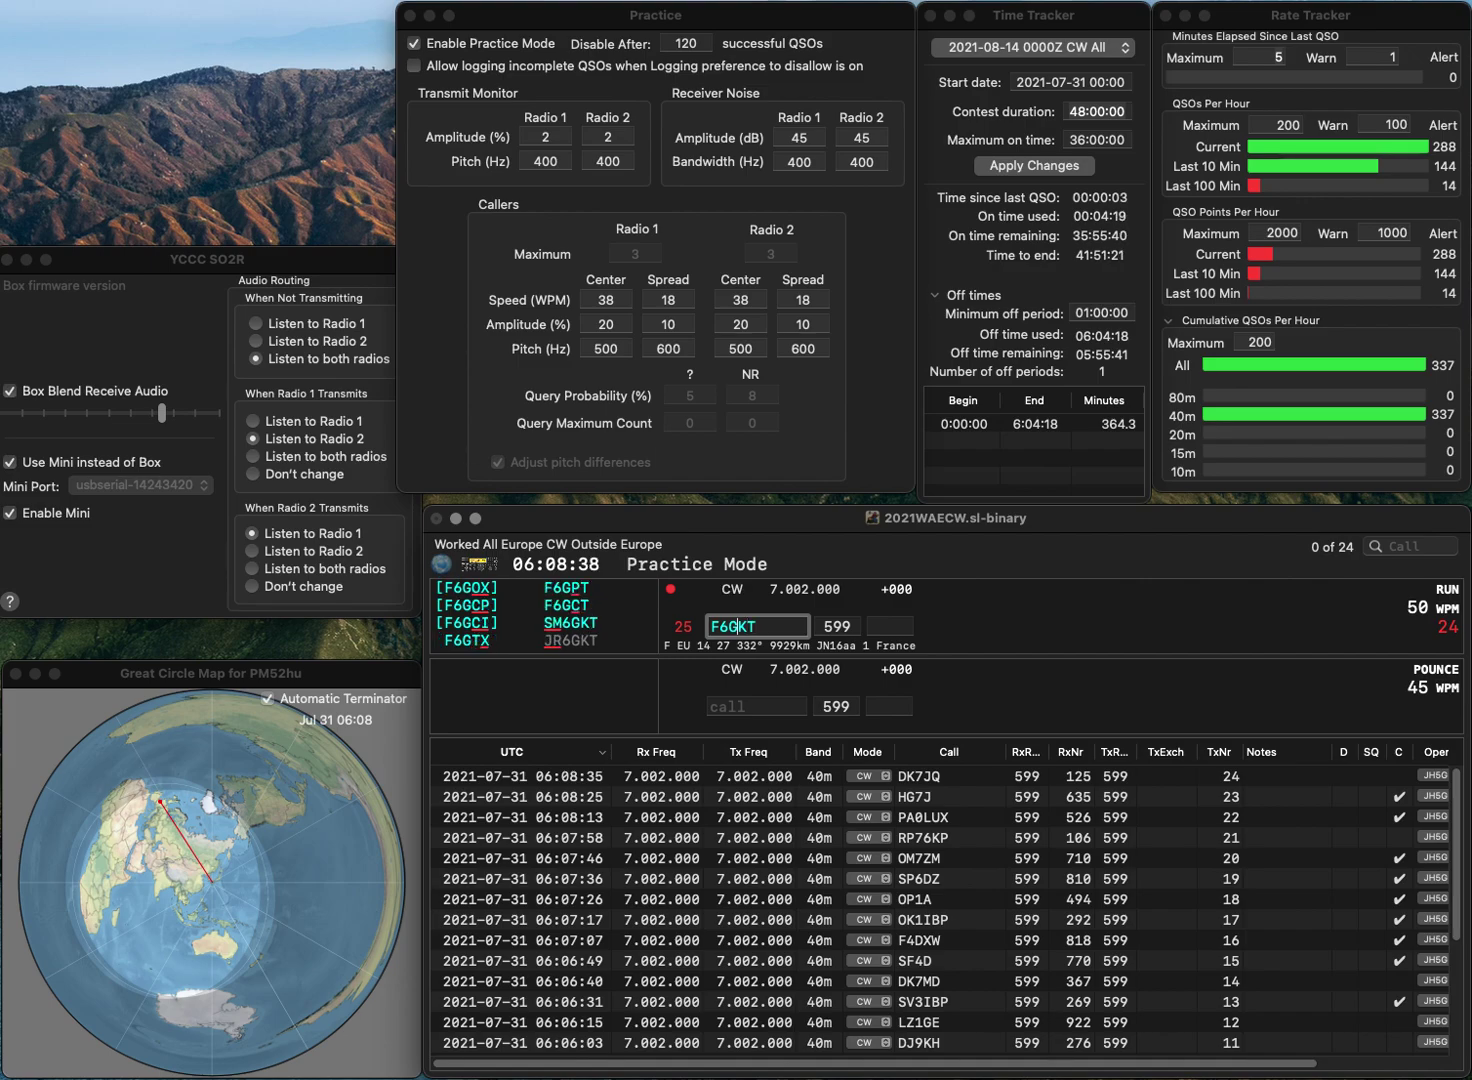
{"action": "type", "text": "C"}
{"action": "key", "text": "Delete"}
{"action": "key", "text": "Tab"}
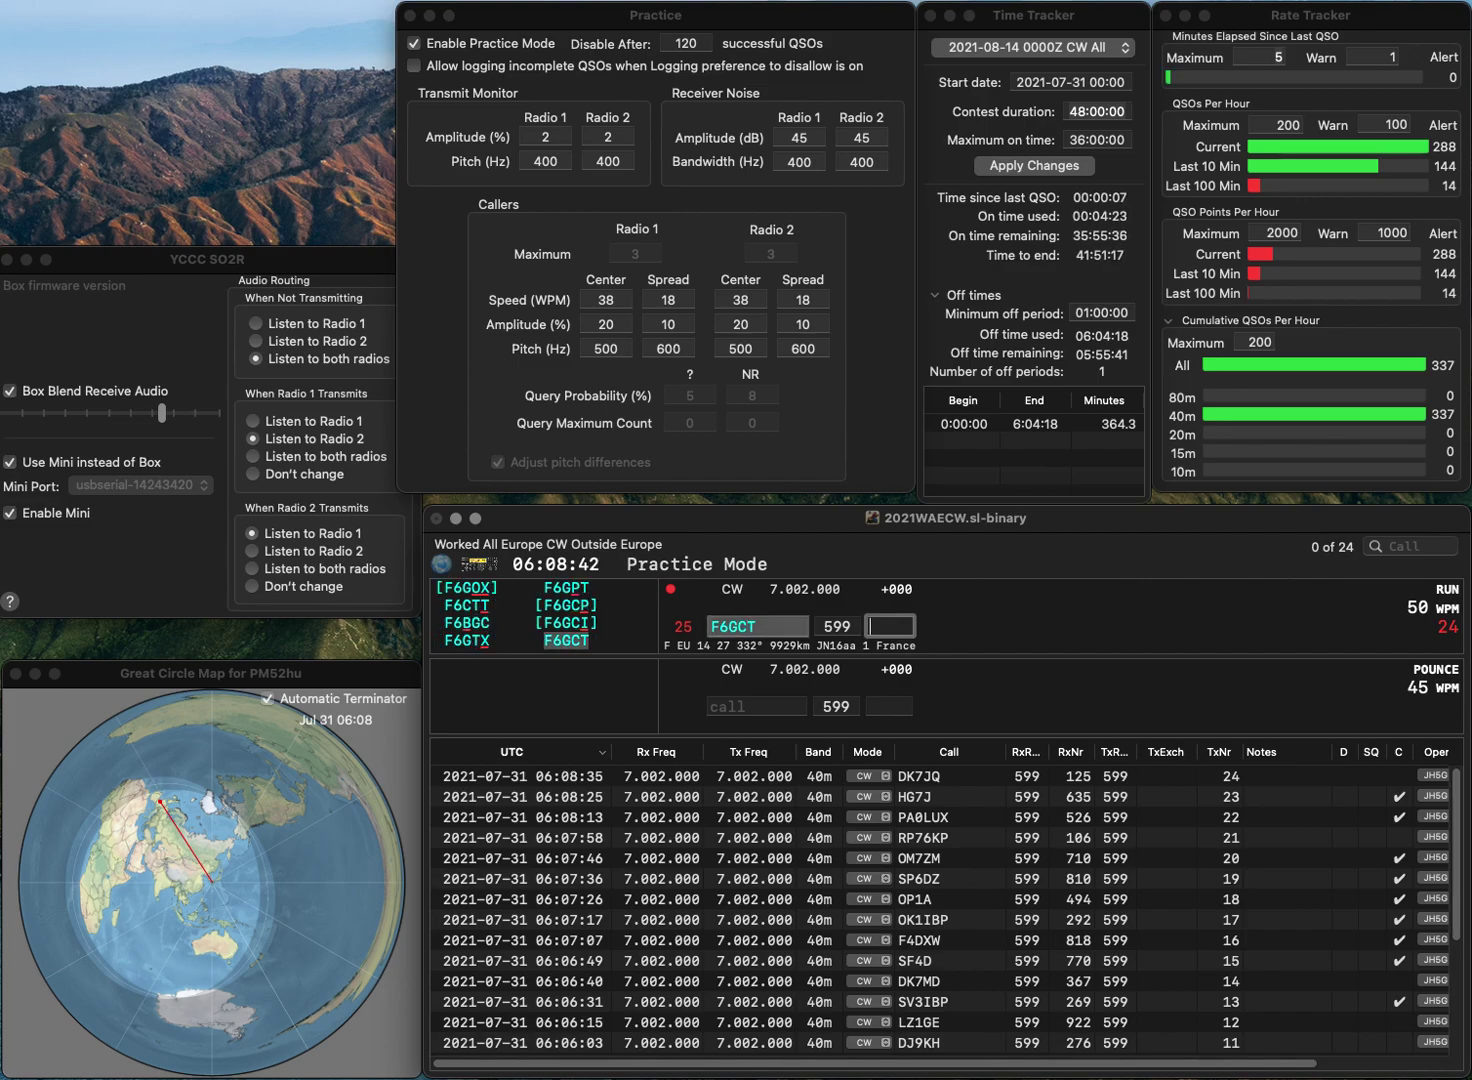
{"action": "type", "text": "556"}
{"action": "key", "text": "Return"}
{"action": "type", "text": "SP"}
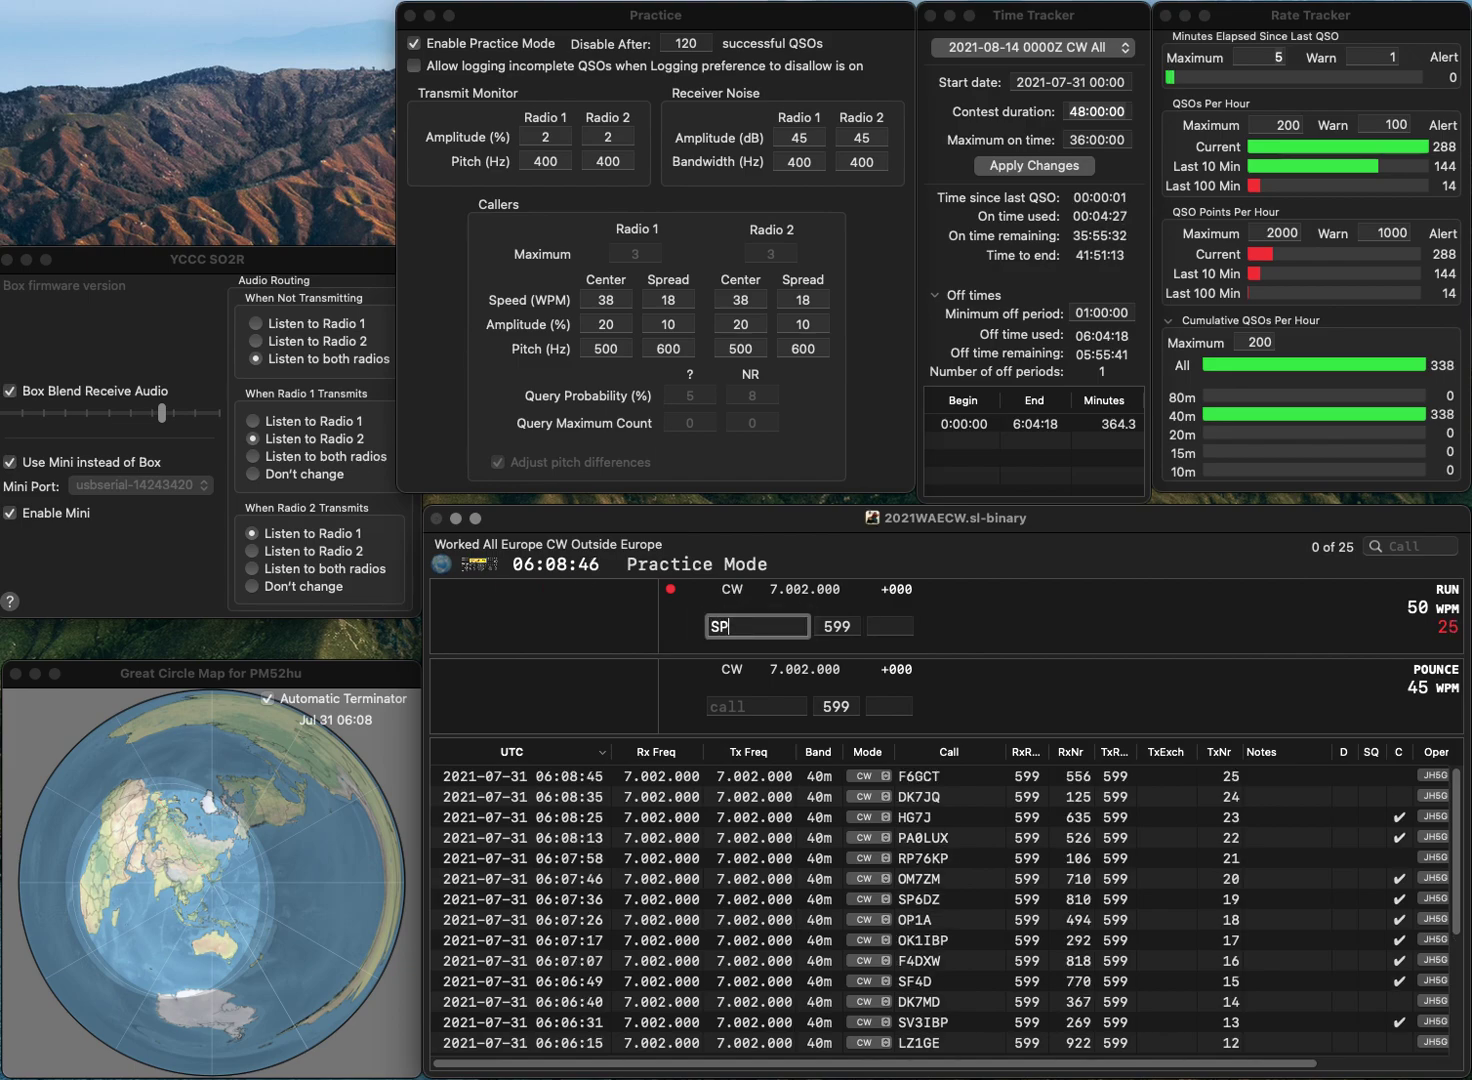
{"action": "type", "text": "0GFI"}
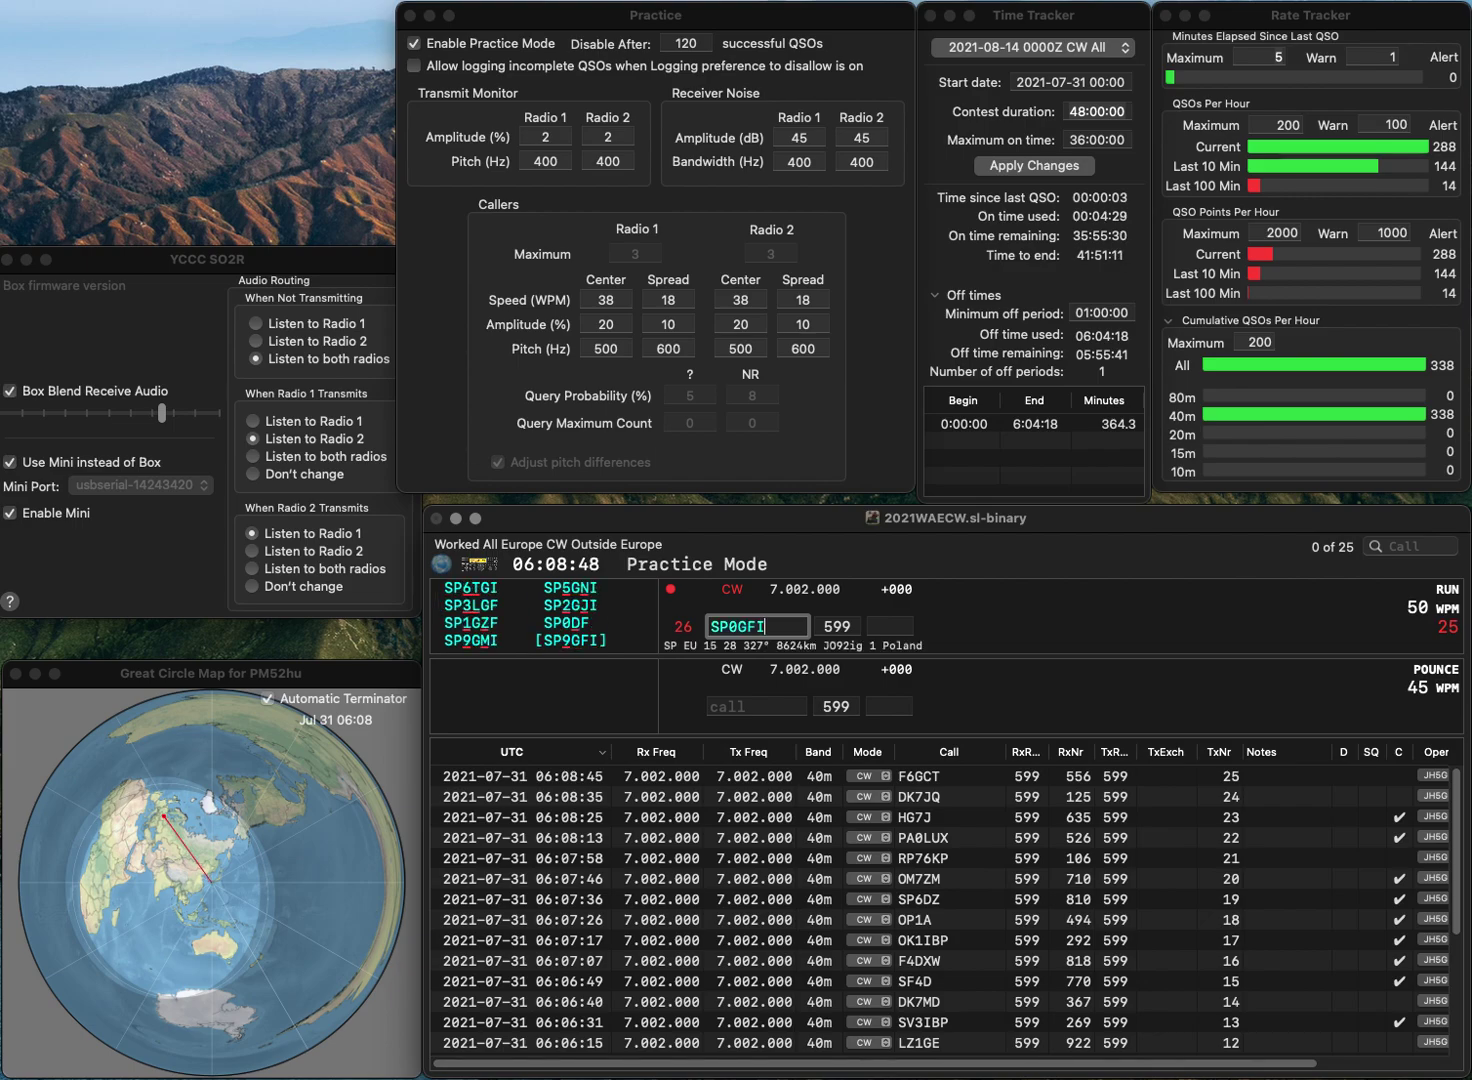
{"action": "key", "text": "Left"}
{"action": "key", "text": "Left"}
{"action": "key", "text": "BackSpace"}
{"action": "type", "text": "Z"}
{"action": "key", "text": "space"}
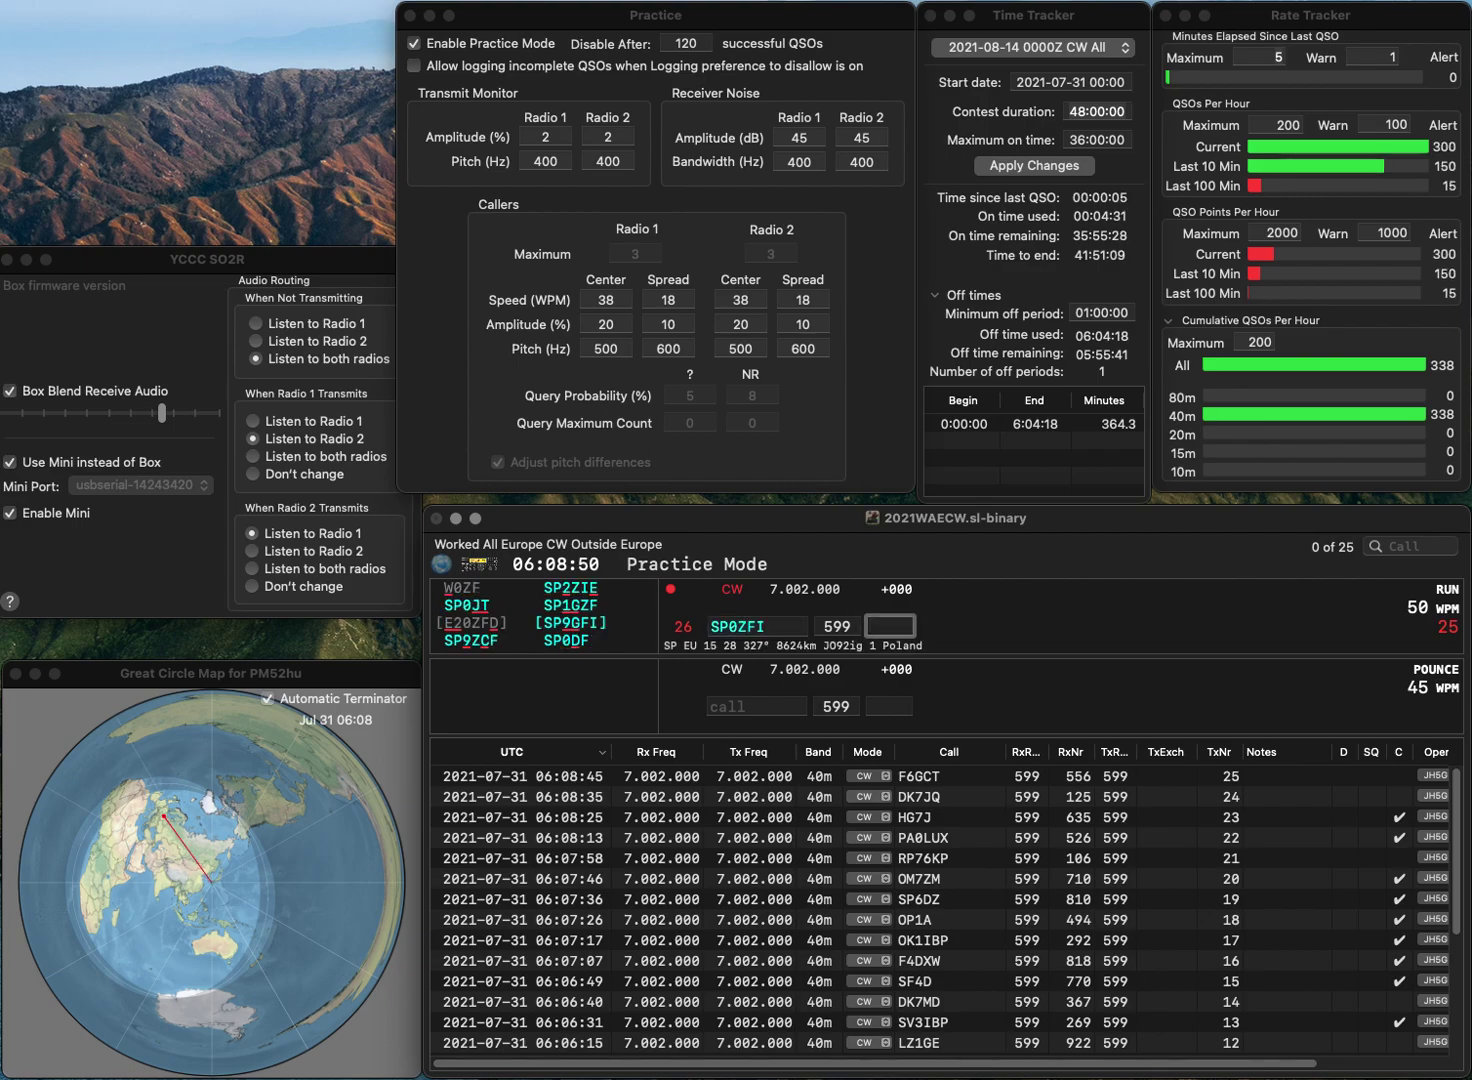
{"action": "key", "text": "shift+Tab"}
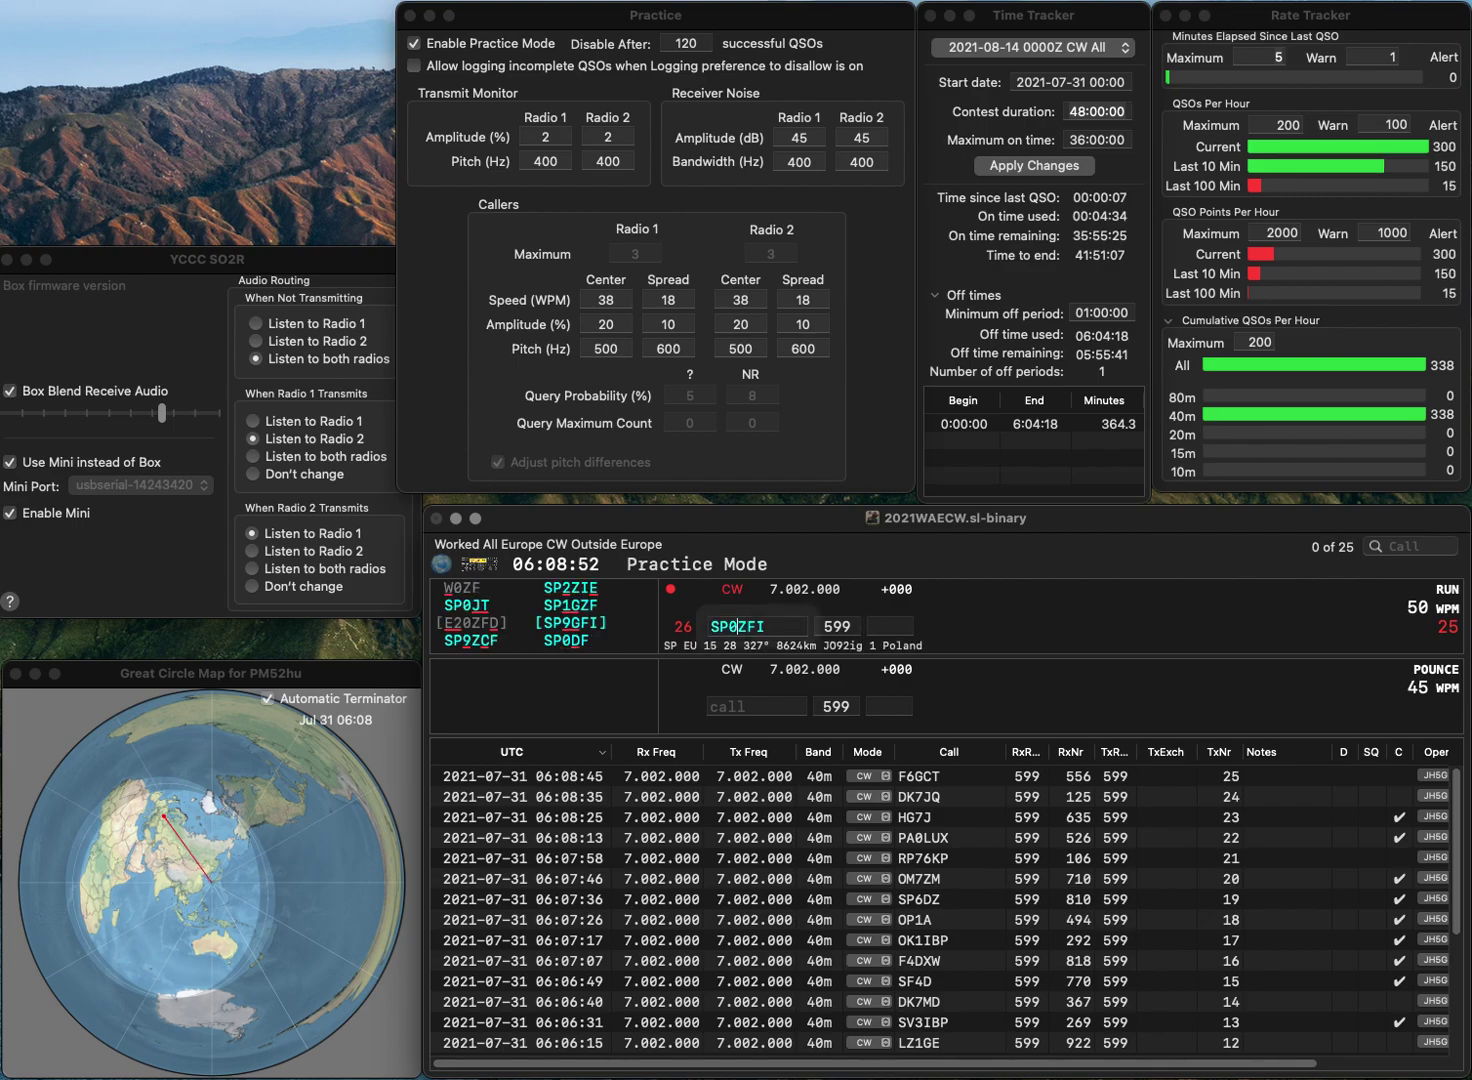
{"action": "key", "text": "Left"}
{"action": "key", "text": "Left"}
{"action": "key", "text": "Left"}
{"action": "key", "text": "BackSpace"}
{"action": "type", "text": "9"}
{"action": "key", "text": "Delete"}
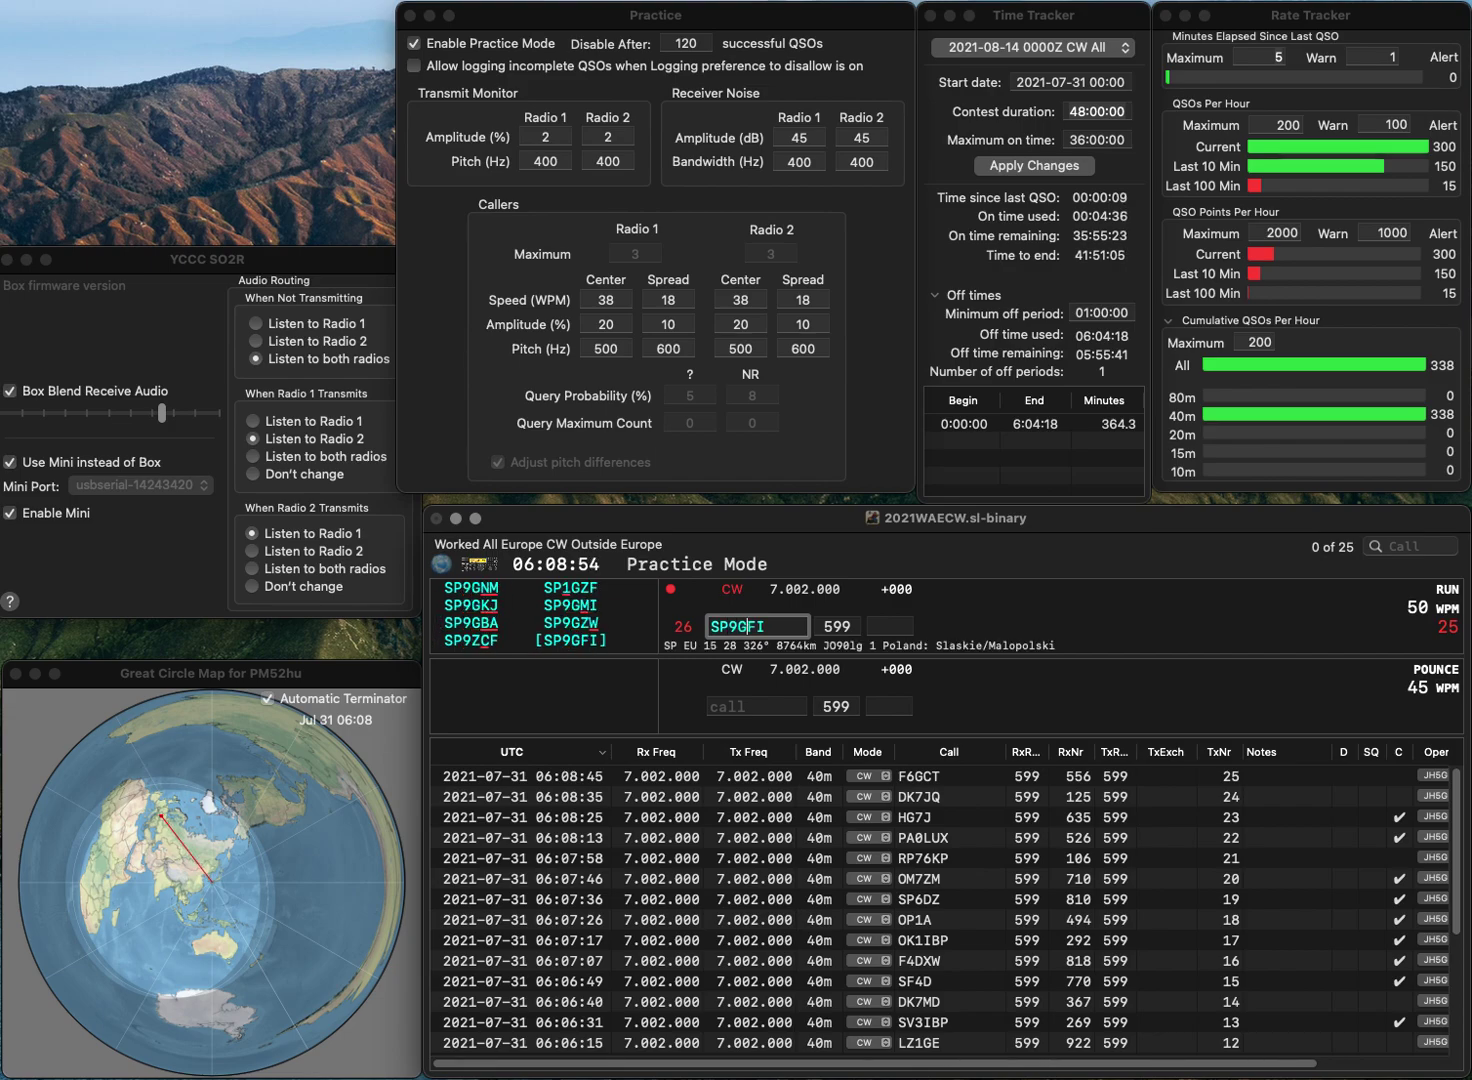
{"action": "type", "text": "G"}
{"action": "key", "text": "space"}
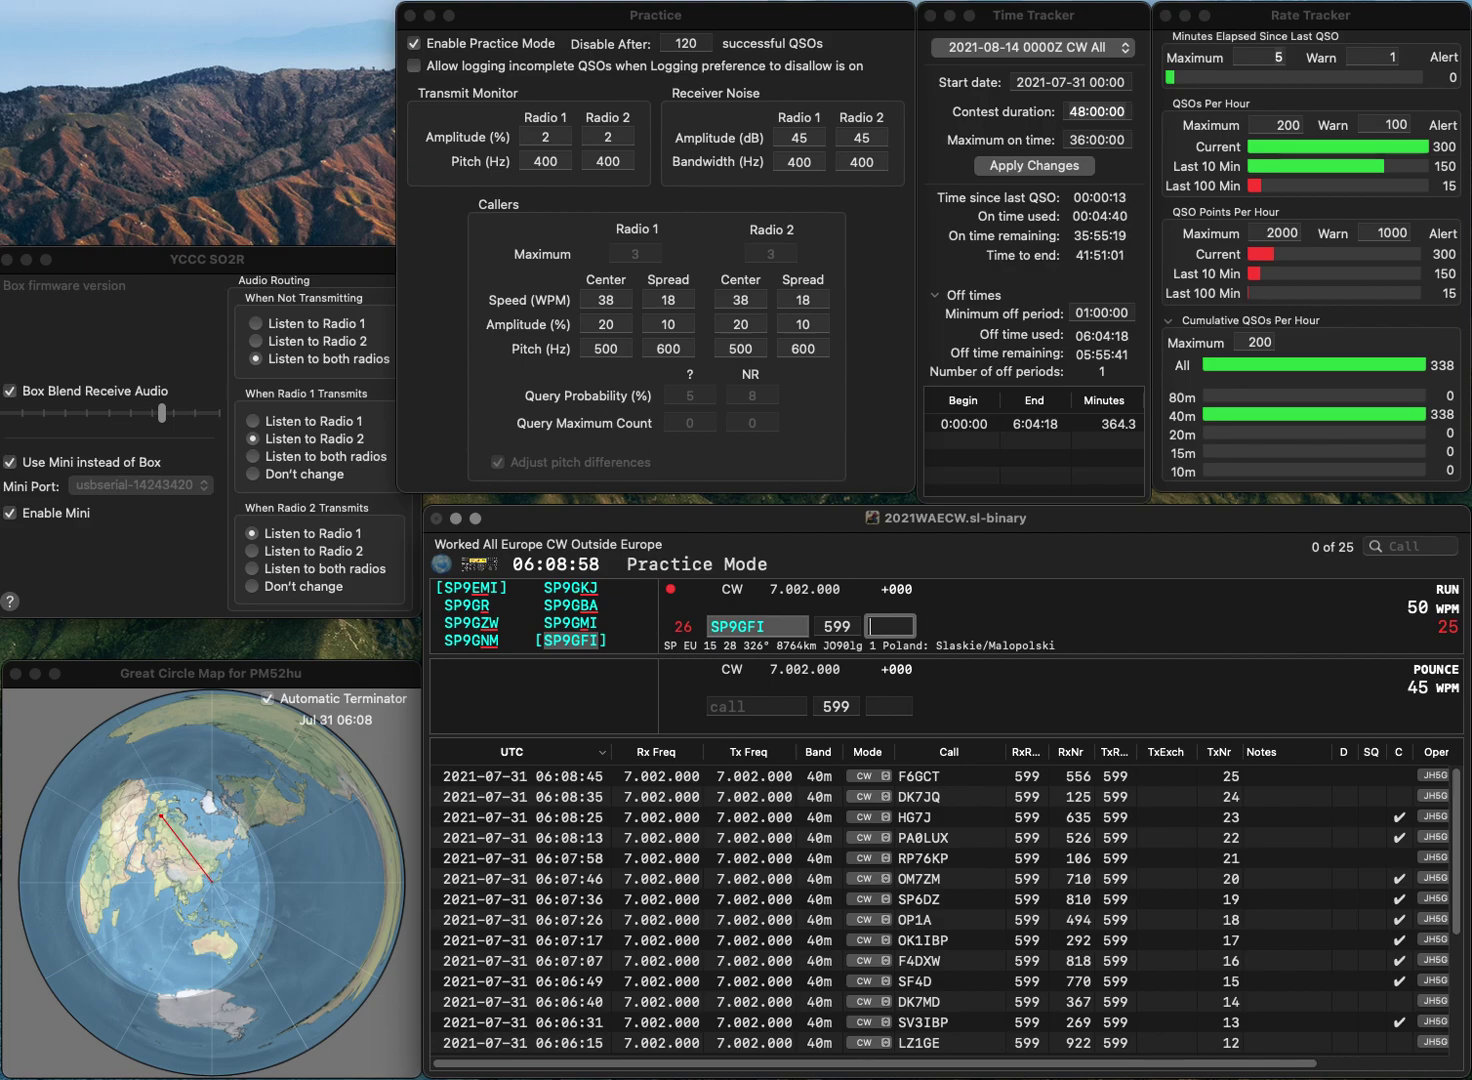
{"action": "type", "text": "449"}
{"action": "key", "text": "Return"}
{"action": "type", "text": "M0HM"}
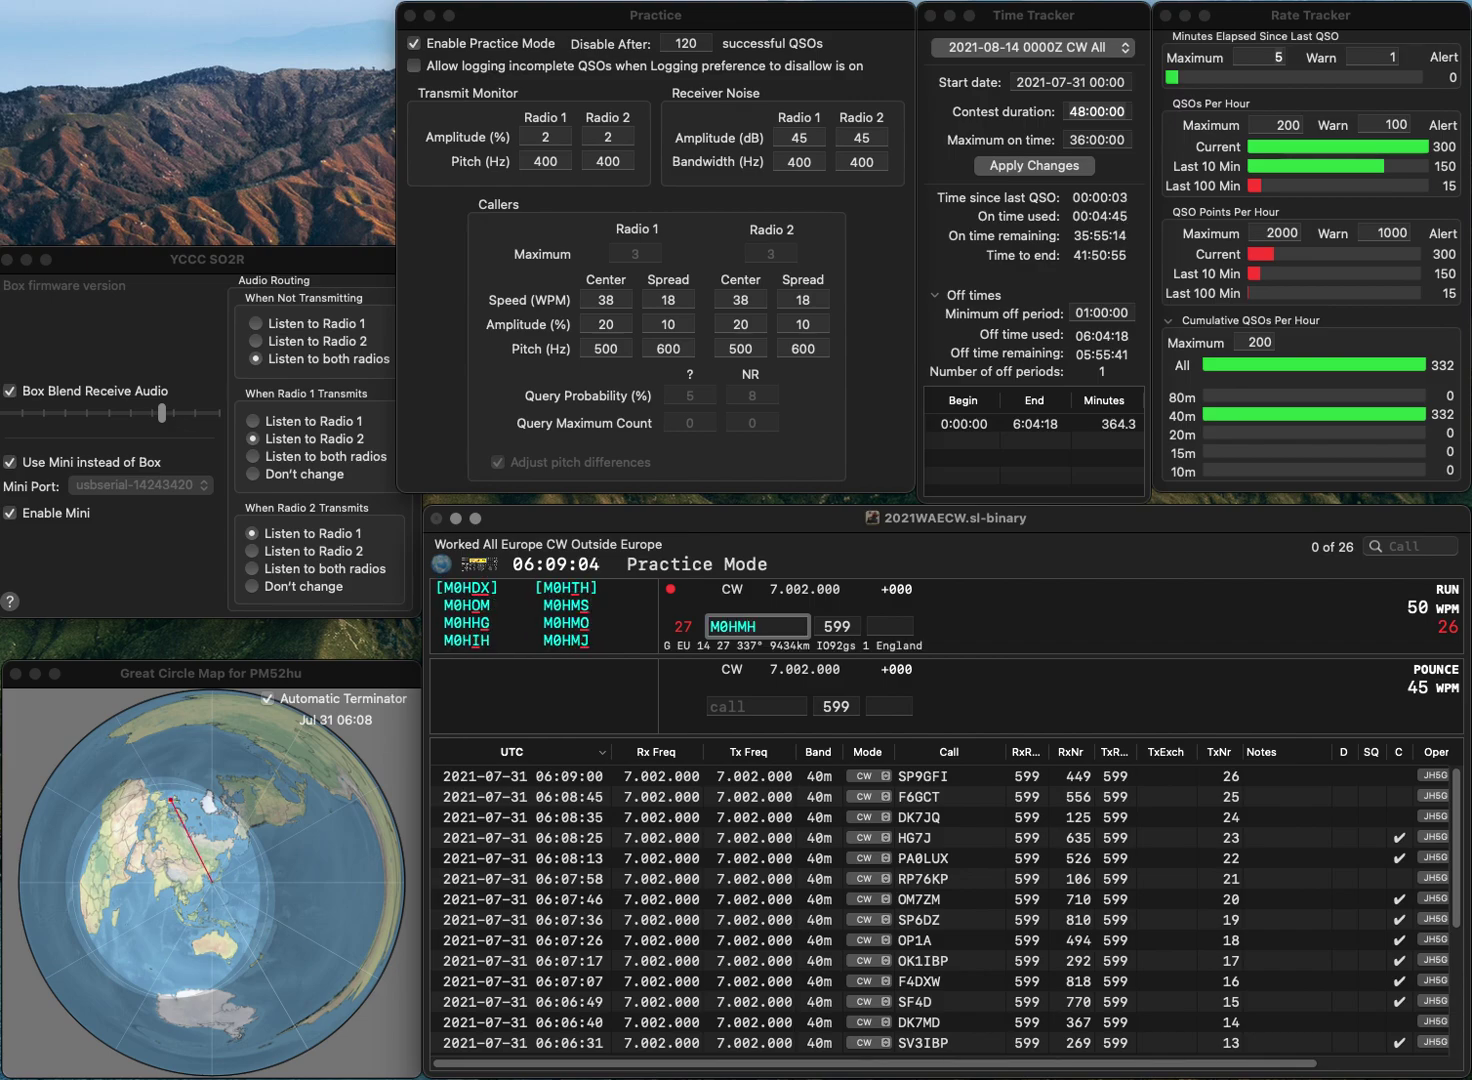
{"action": "type", "text": "S"}
{"action": "key", "text": "Return"}
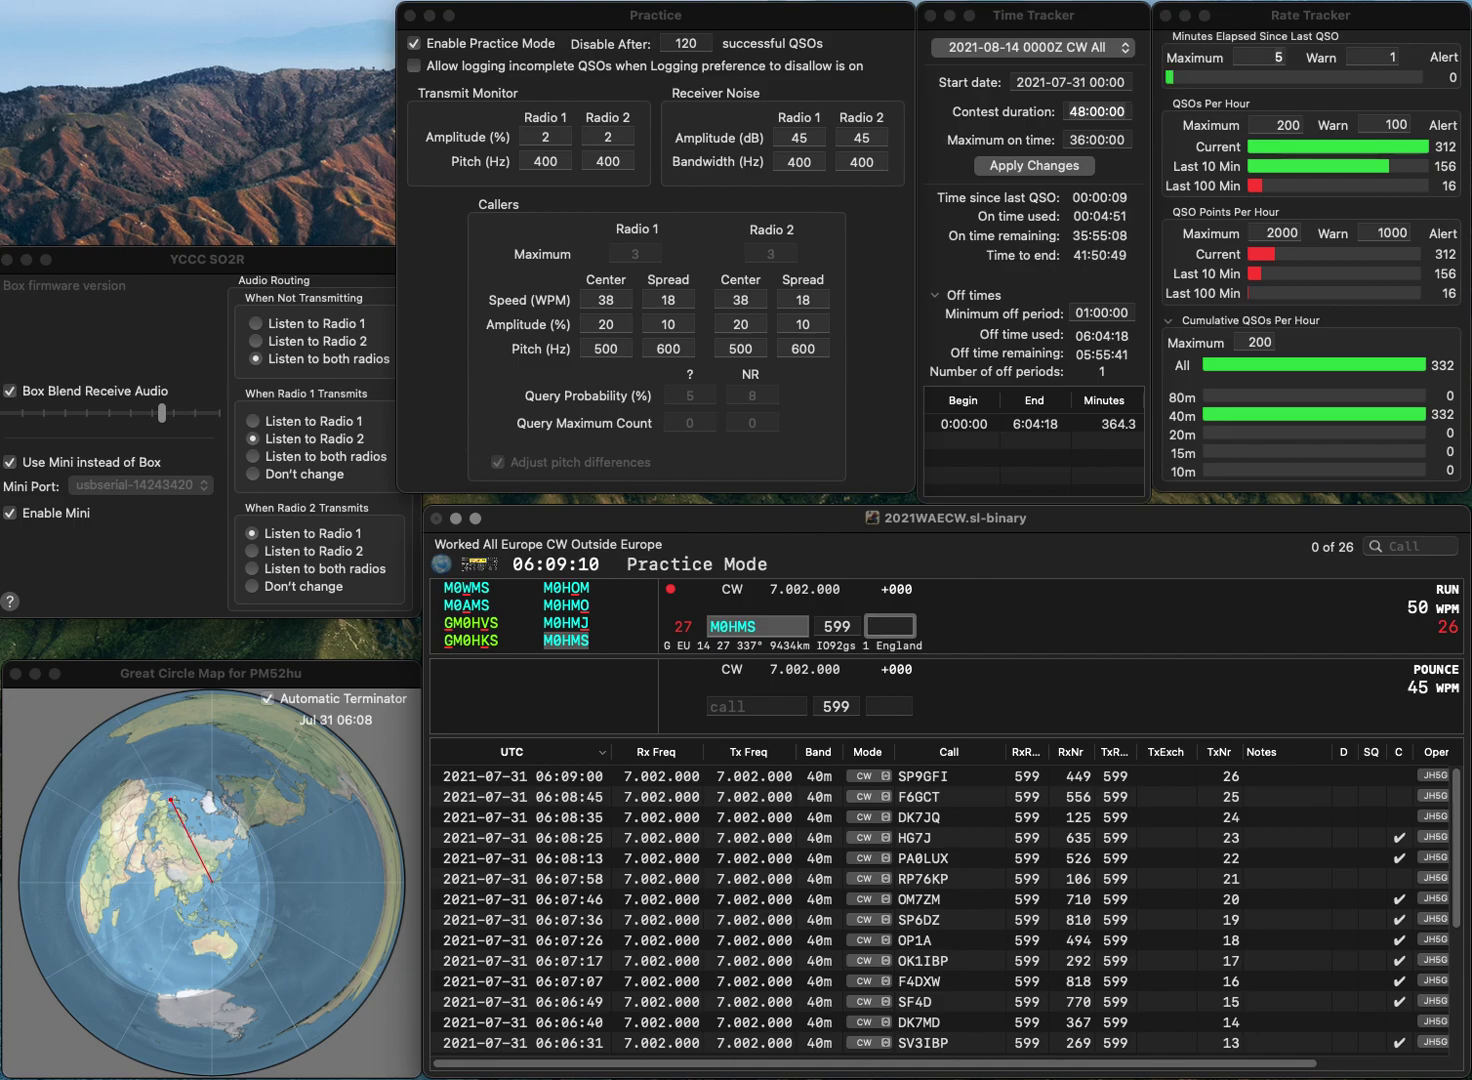
{"action": "type", "text": "201"}
{"action": "key", "text": "Return"}
{"action": "type", "text": "IZ"}
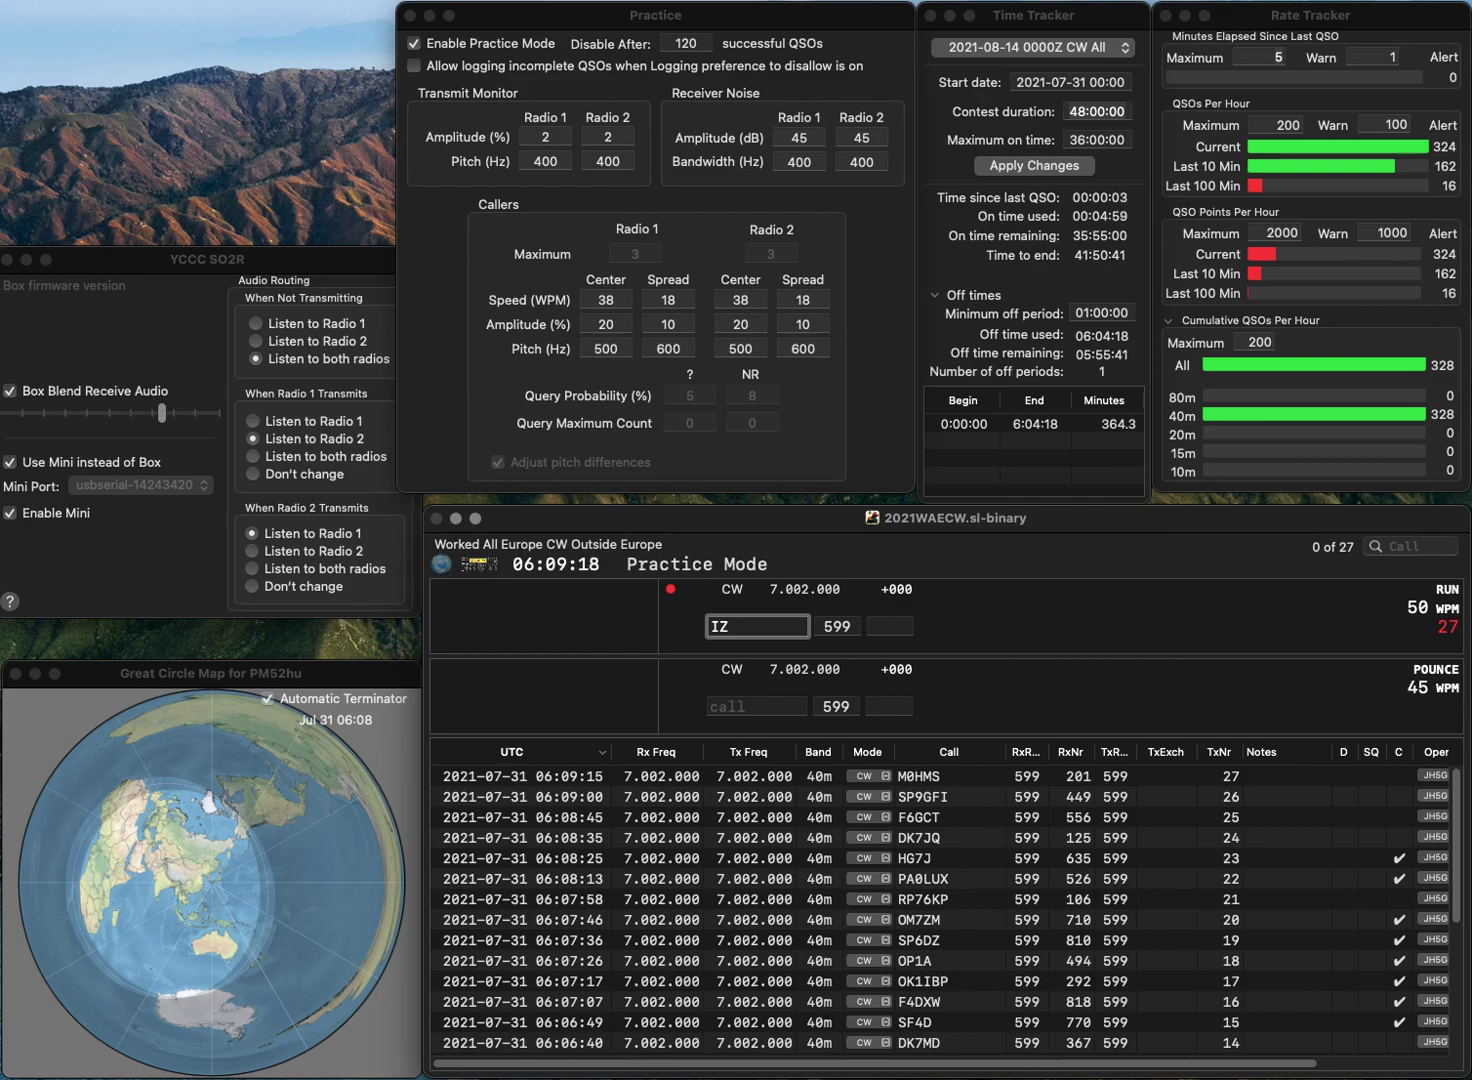
{"action": "type", "text": "3XEF"}
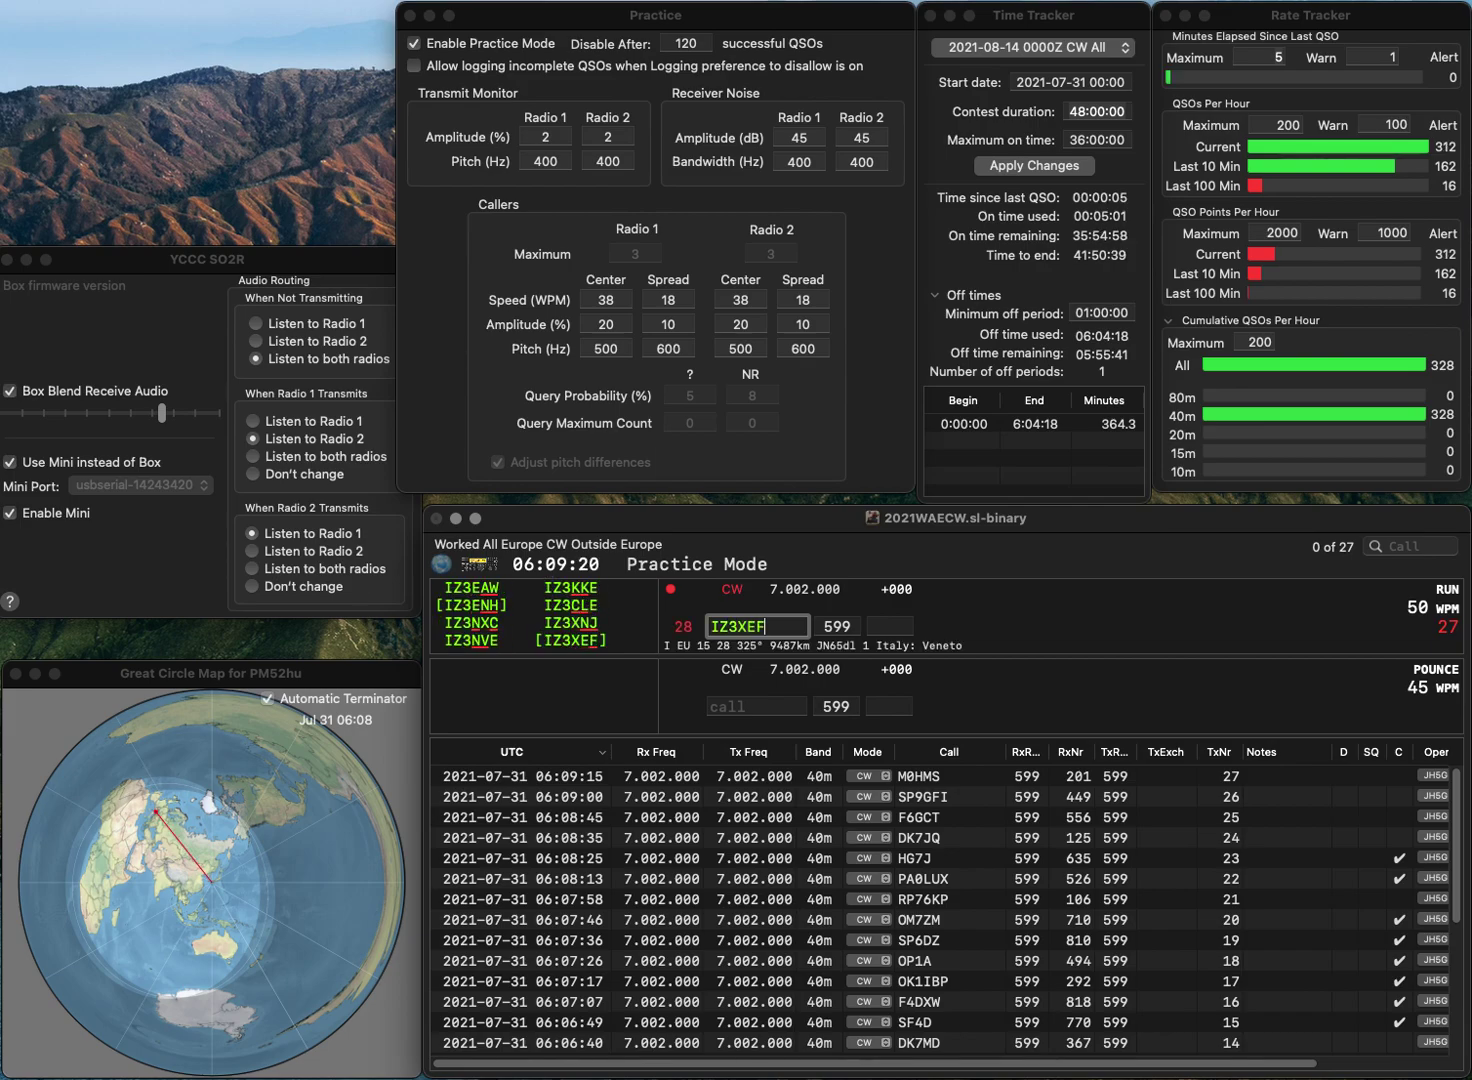
{"action": "key", "text": "Return"}
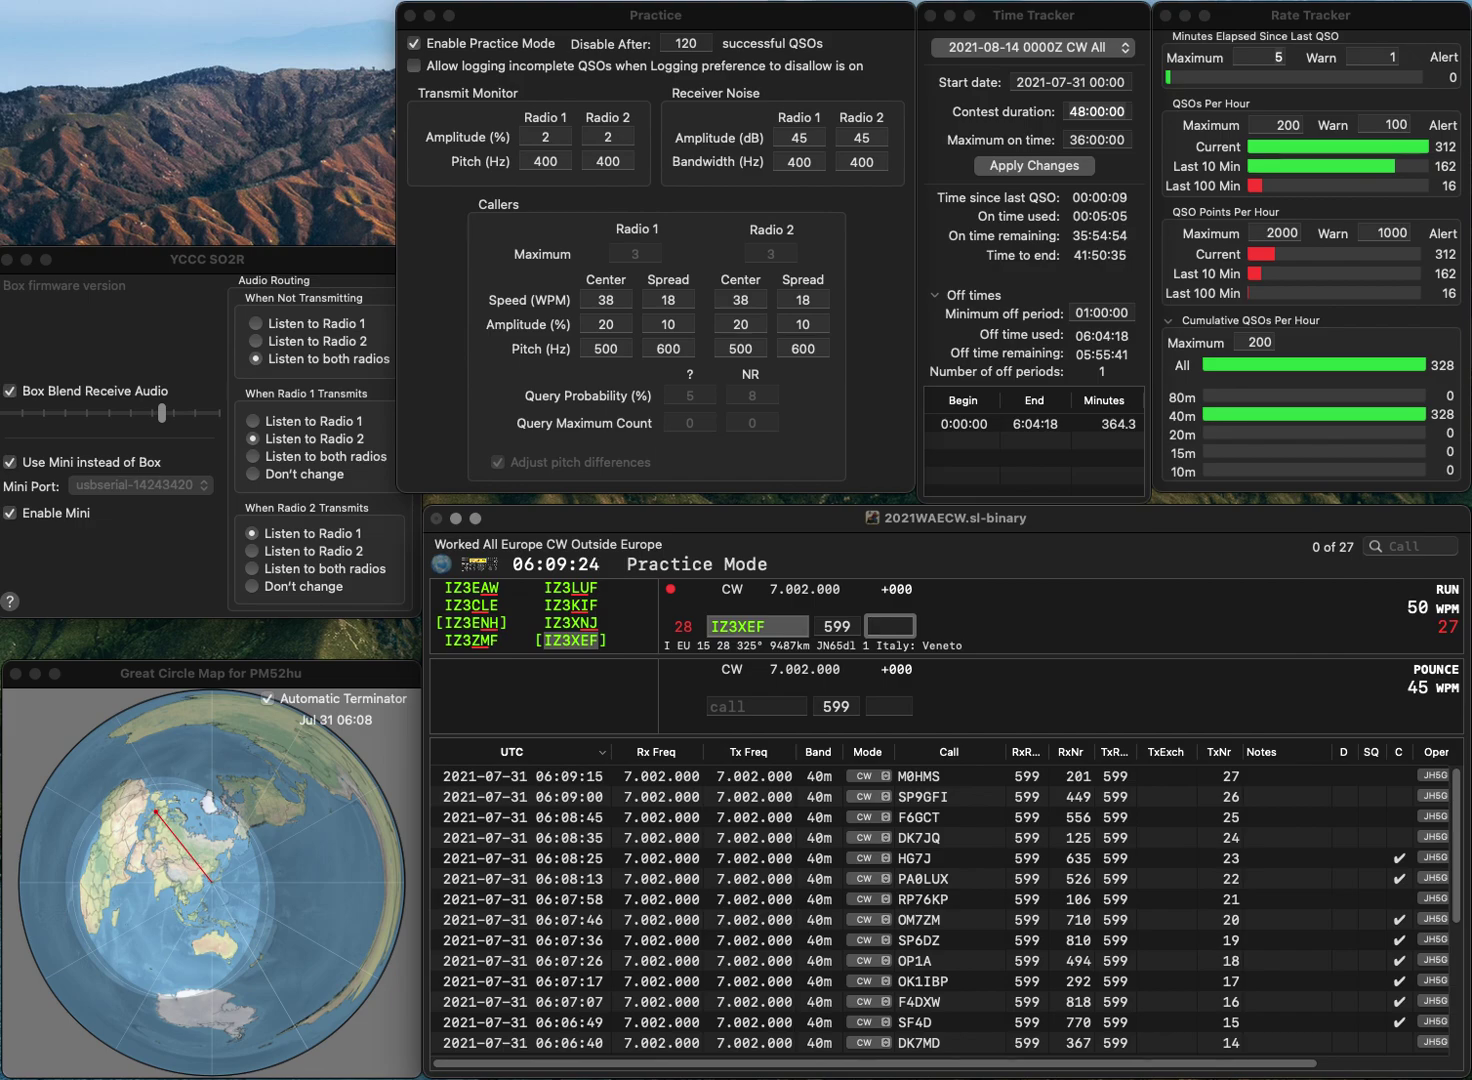
{"action": "type", "text": "981"}
{"action": "key", "text": "Return"}
{"action": "type", "text": "EA5J"}
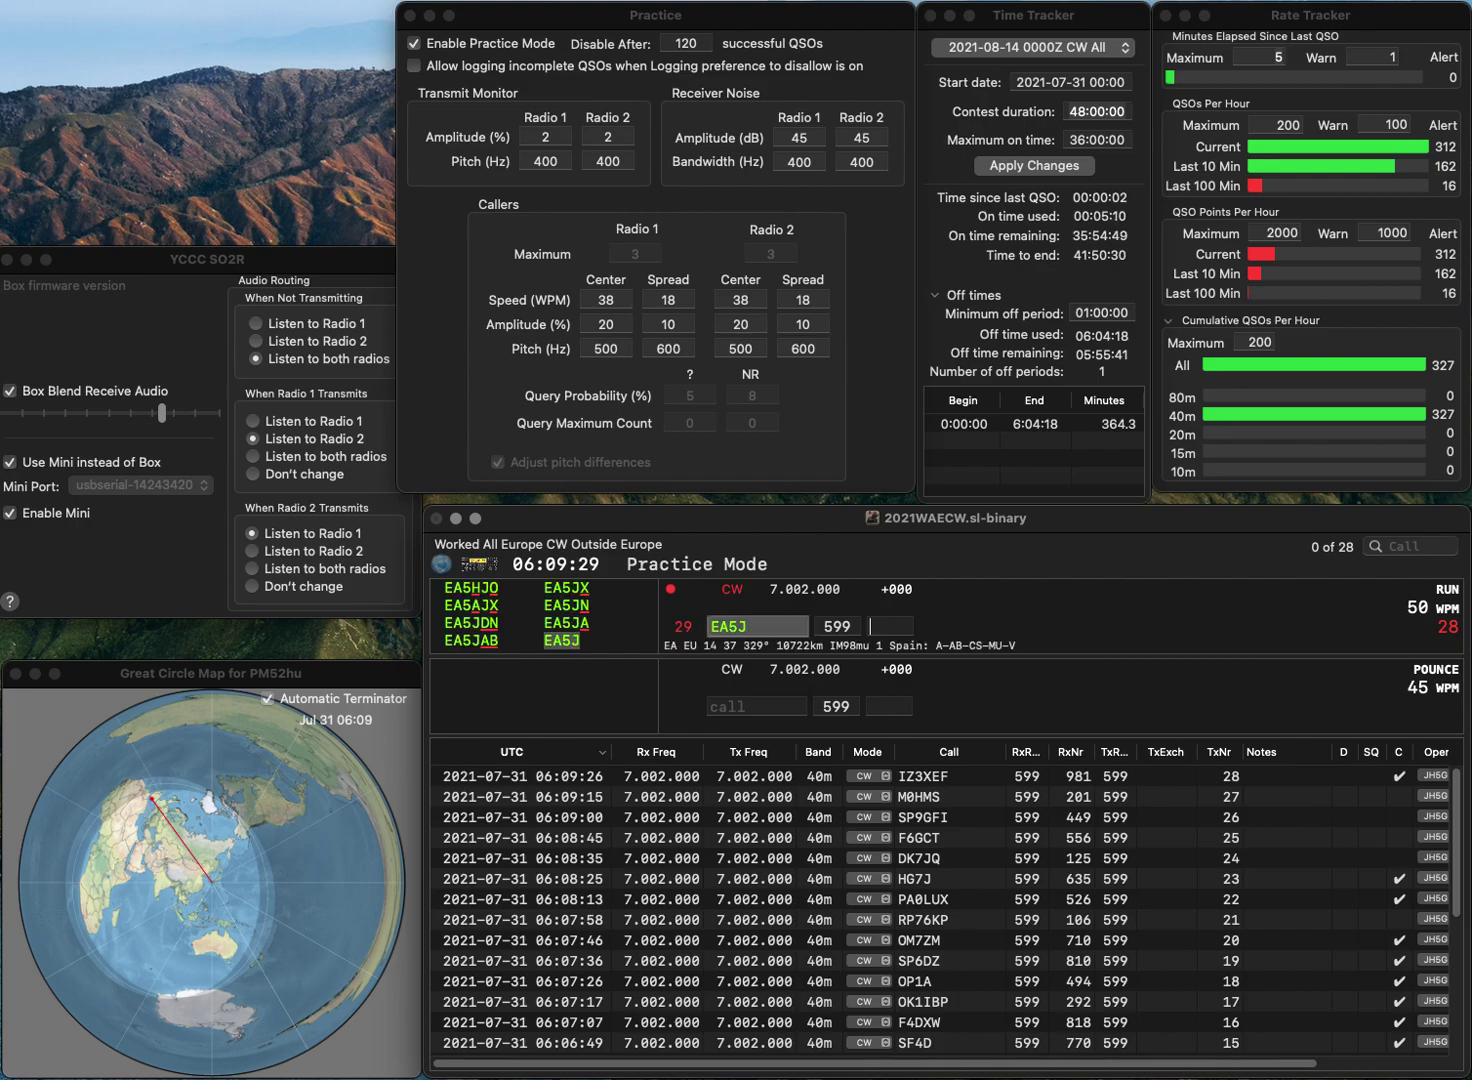
{"action": "key", "text": "Return"}
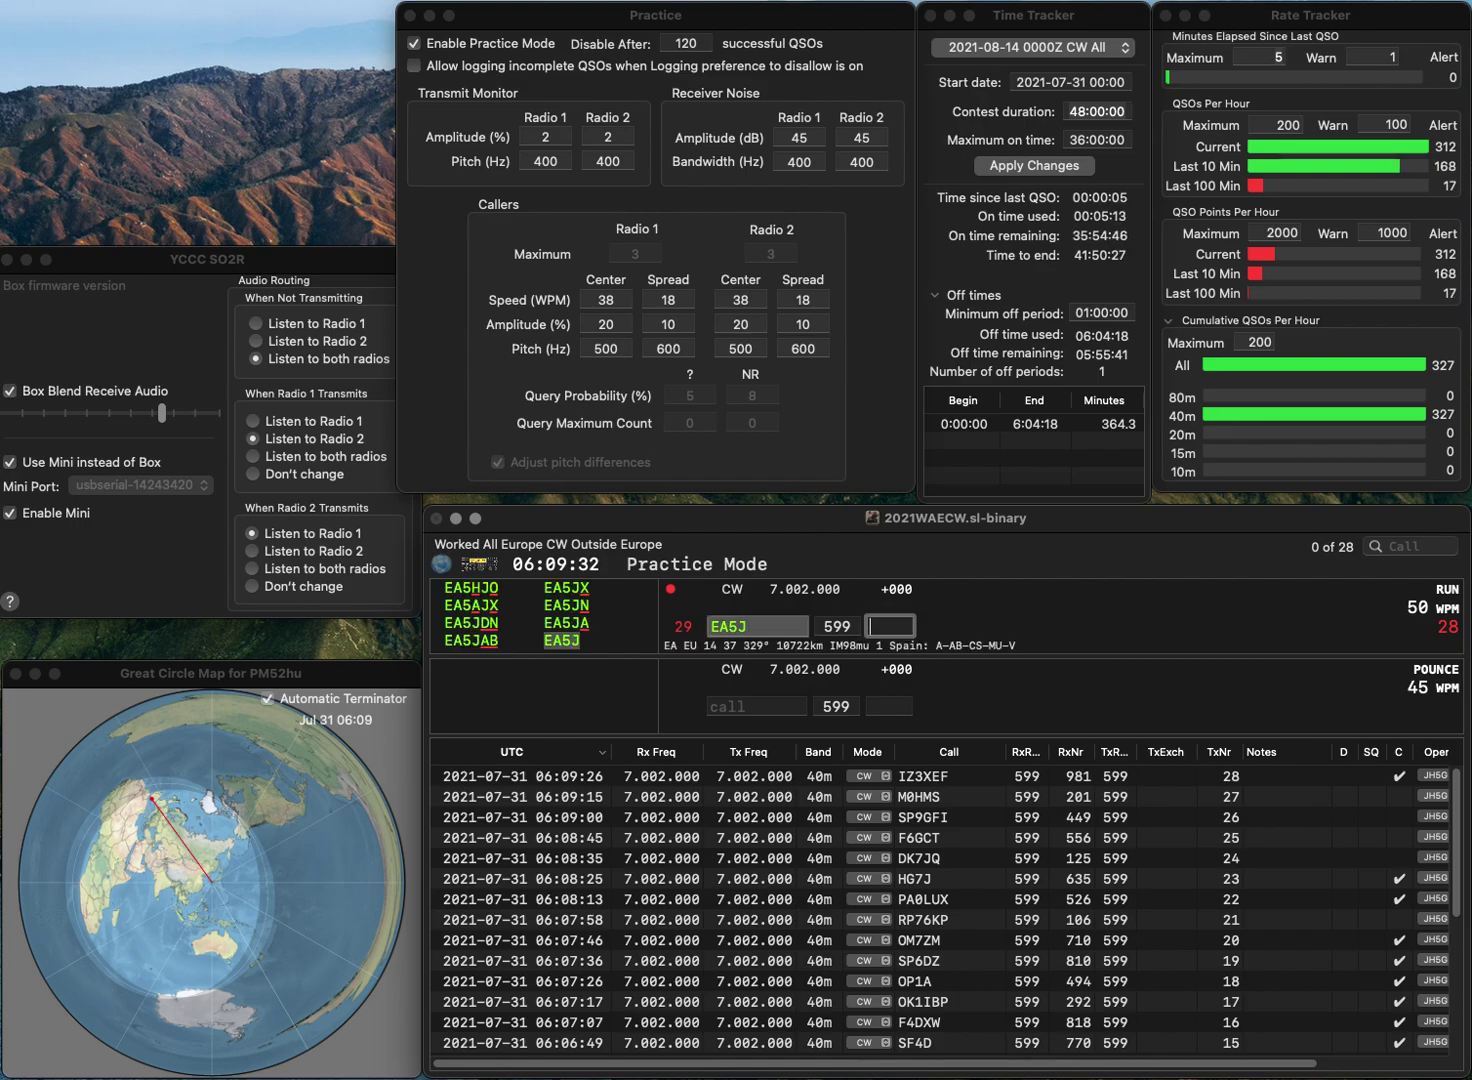
{"action": "type", "text": "761"}
{"action": "key", "text": "Return"}
{"action": "type", "text": "I0"}
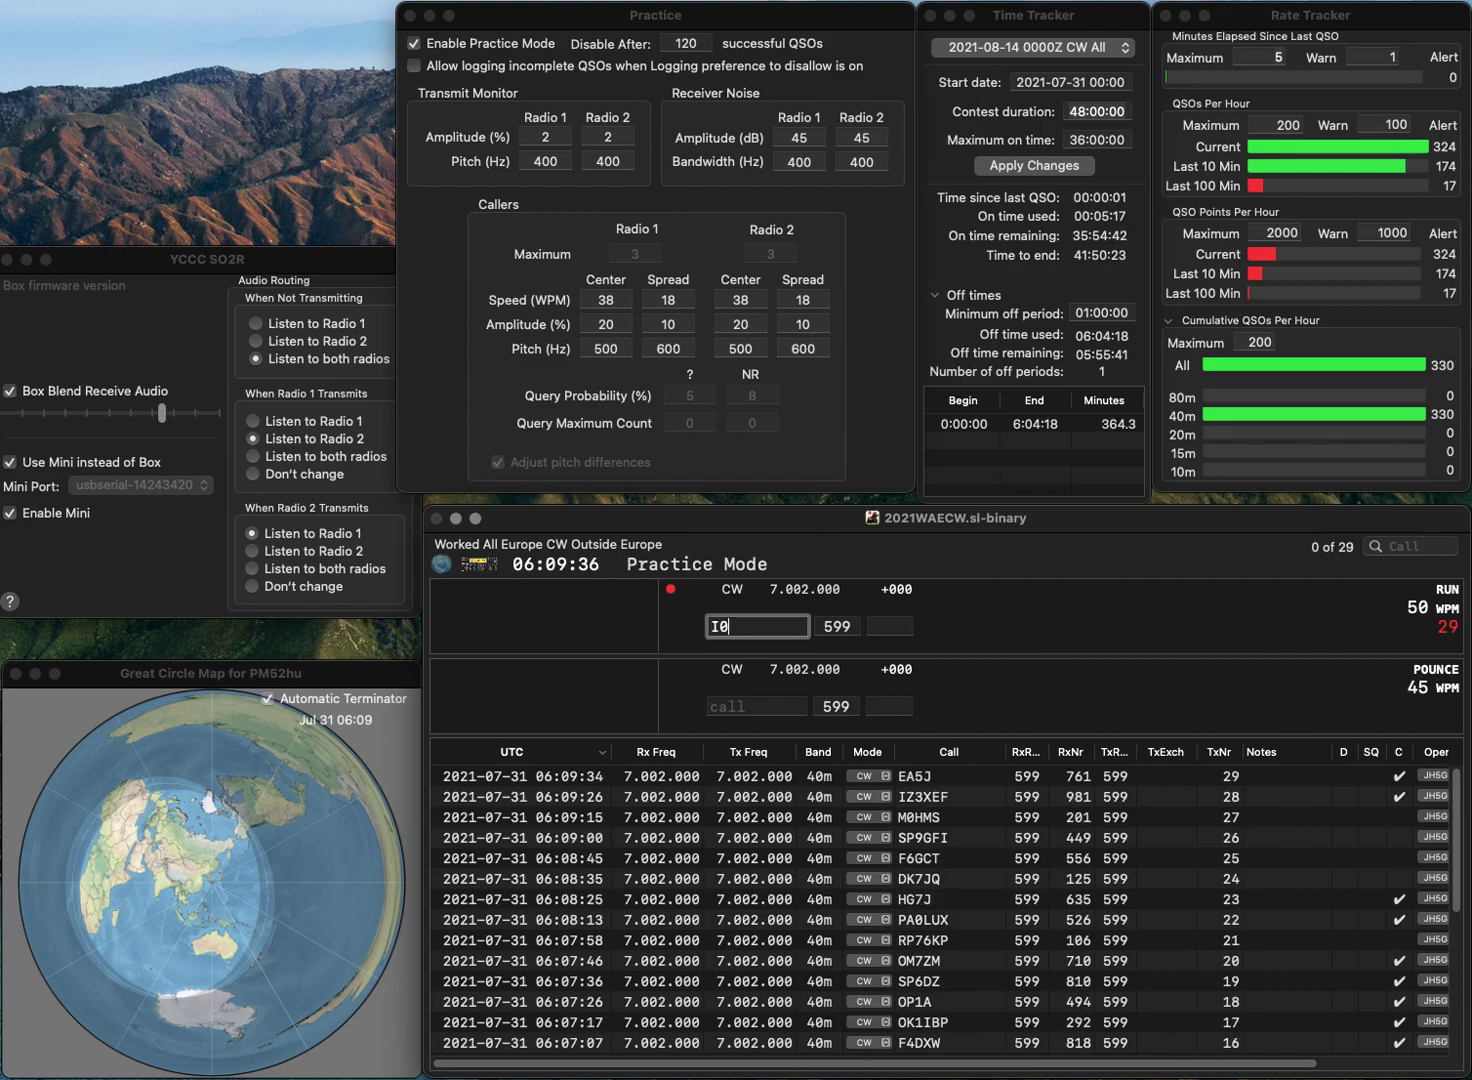
{"action": "type", "text": "TAD"}
{"action": "key", "text": "Return"}
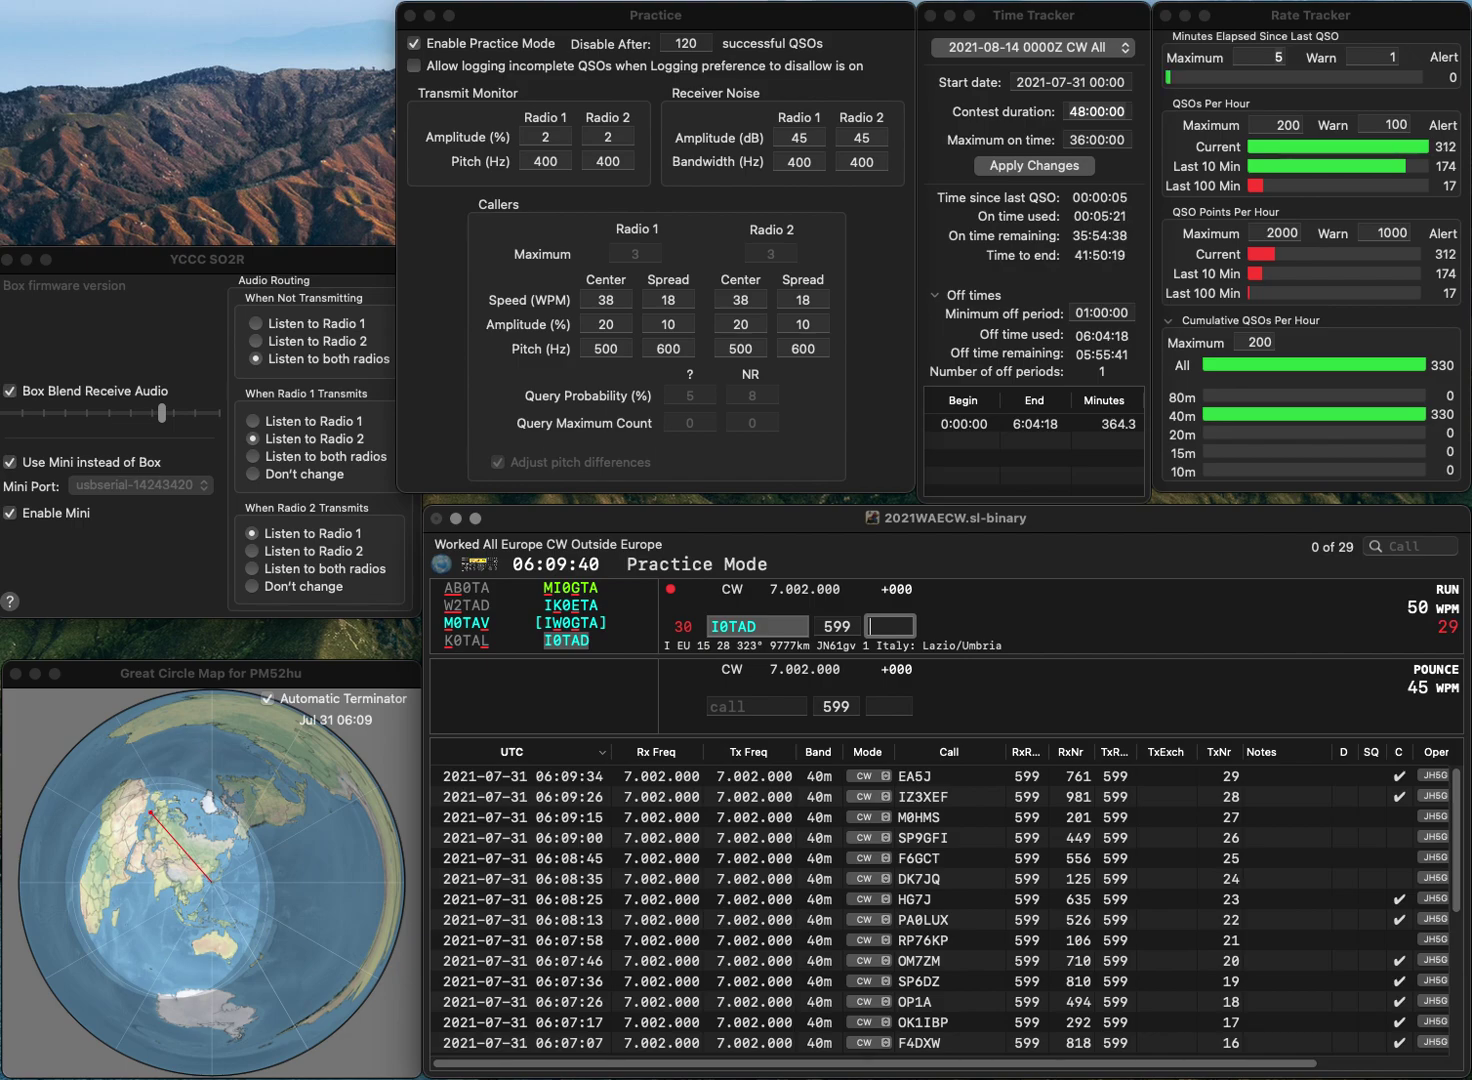
{"action": "type", "text": "858"}
{"action": "key", "text": "Return"}
{"action": "type", "text": "PA4GR"}
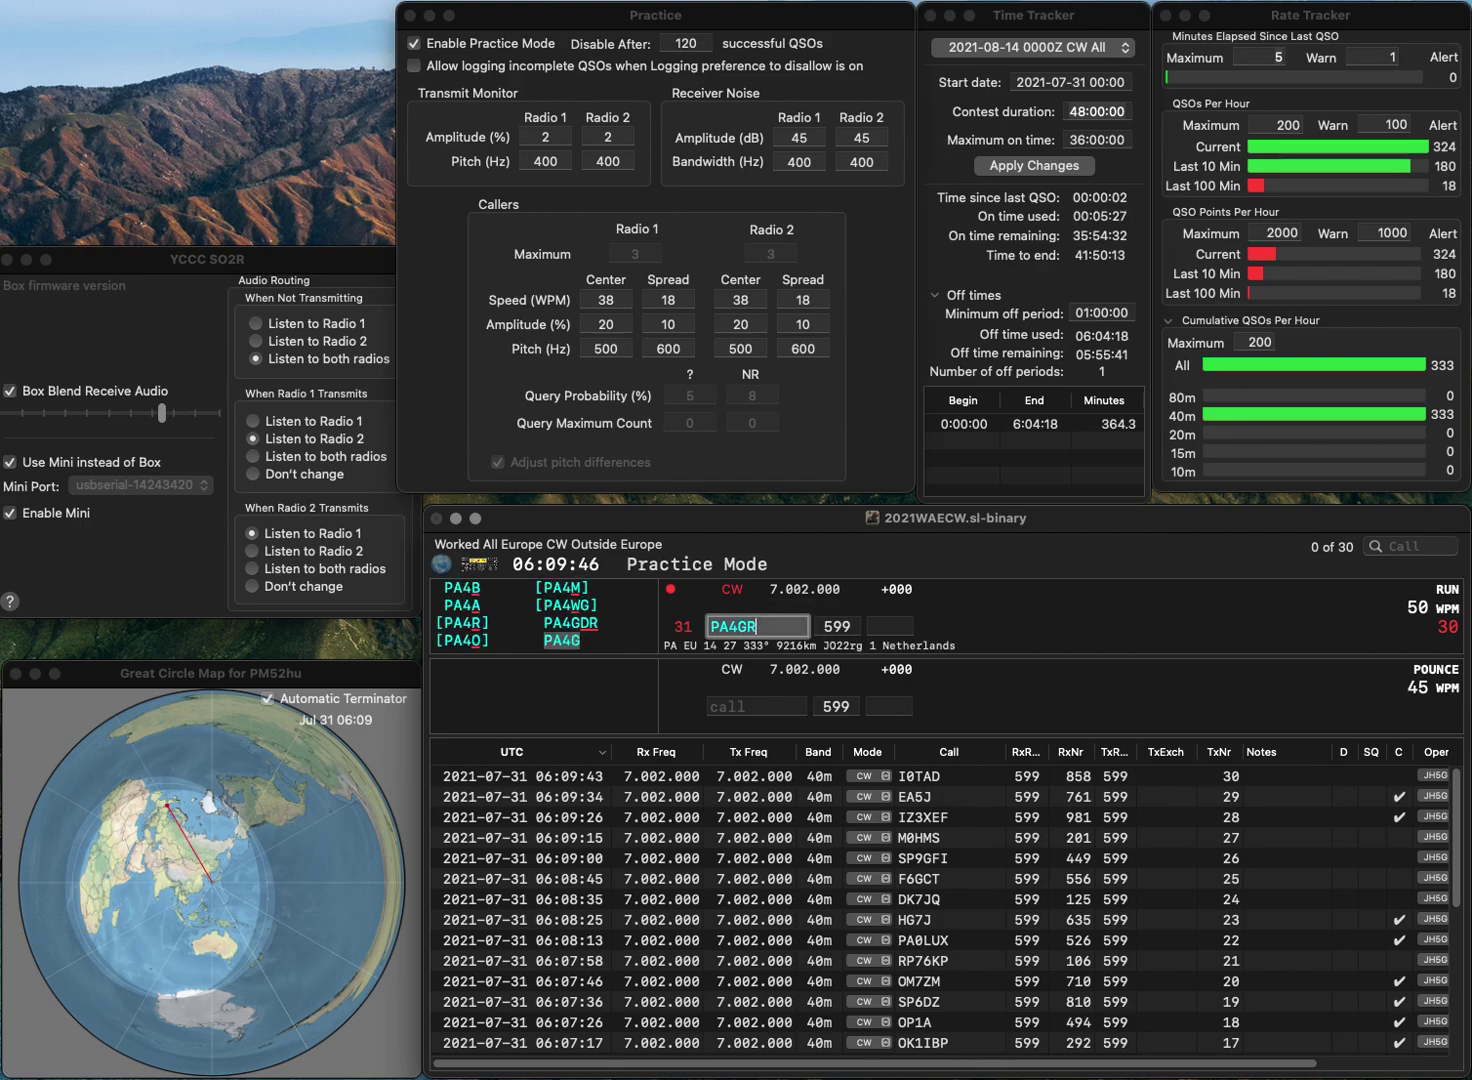
{"action": "type", "text": "M"}
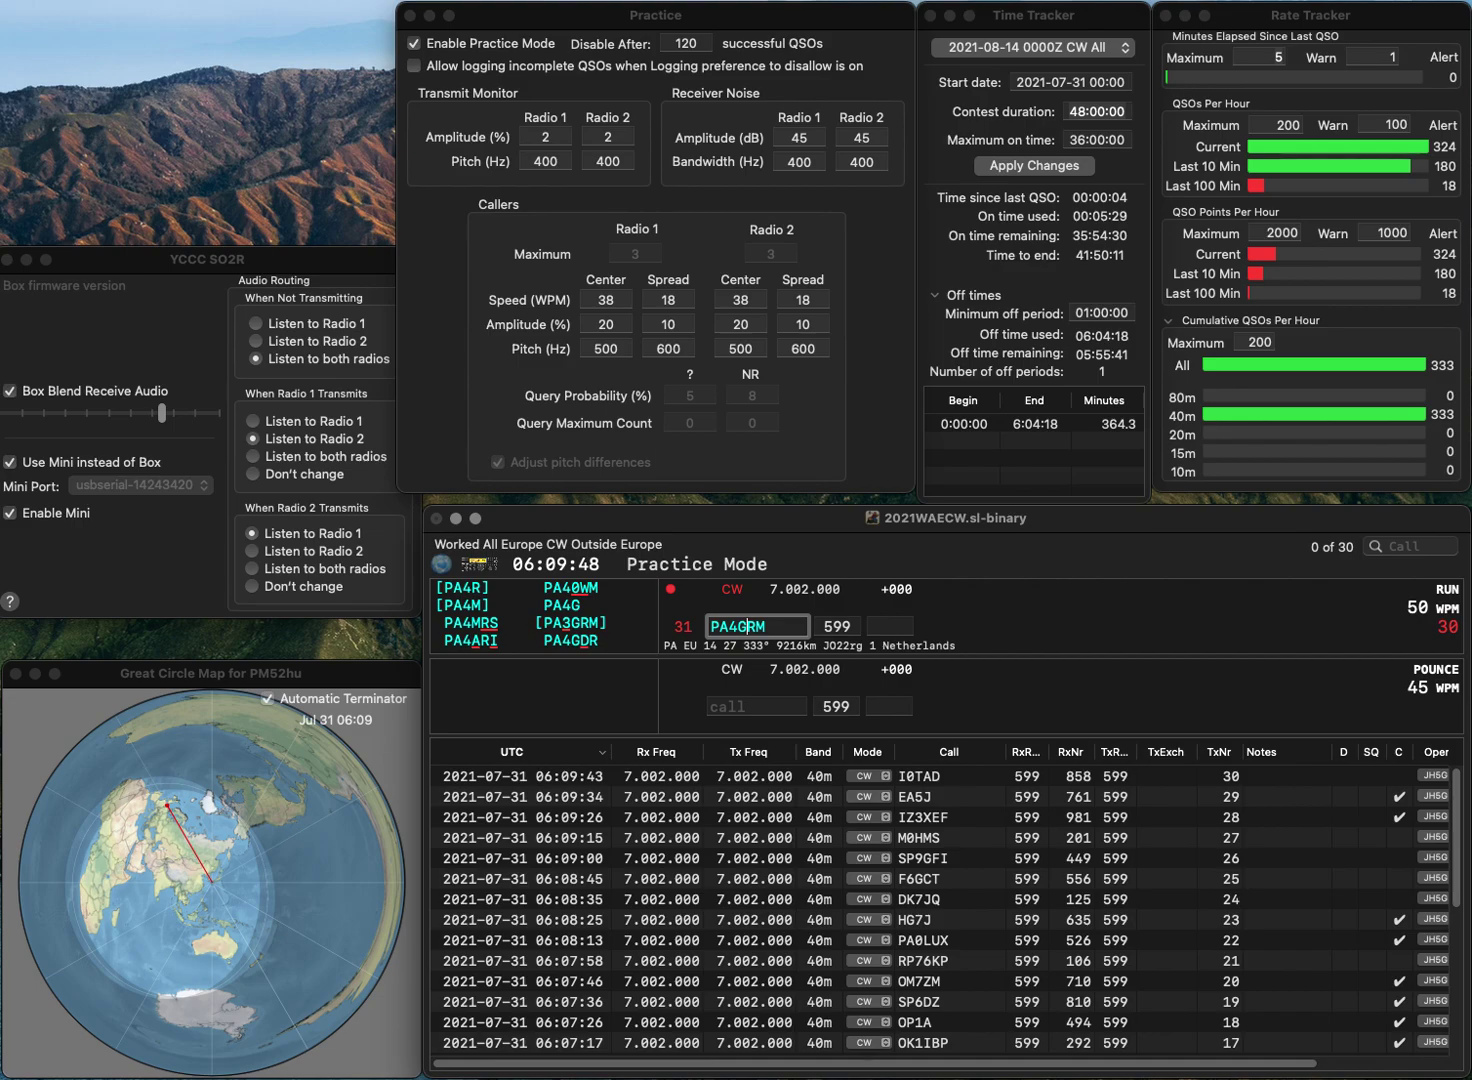
{"action": "key", "text": "Left"}
{"action": "key", "text": "BackSpace"}
{"action": "type", "text": "3"}
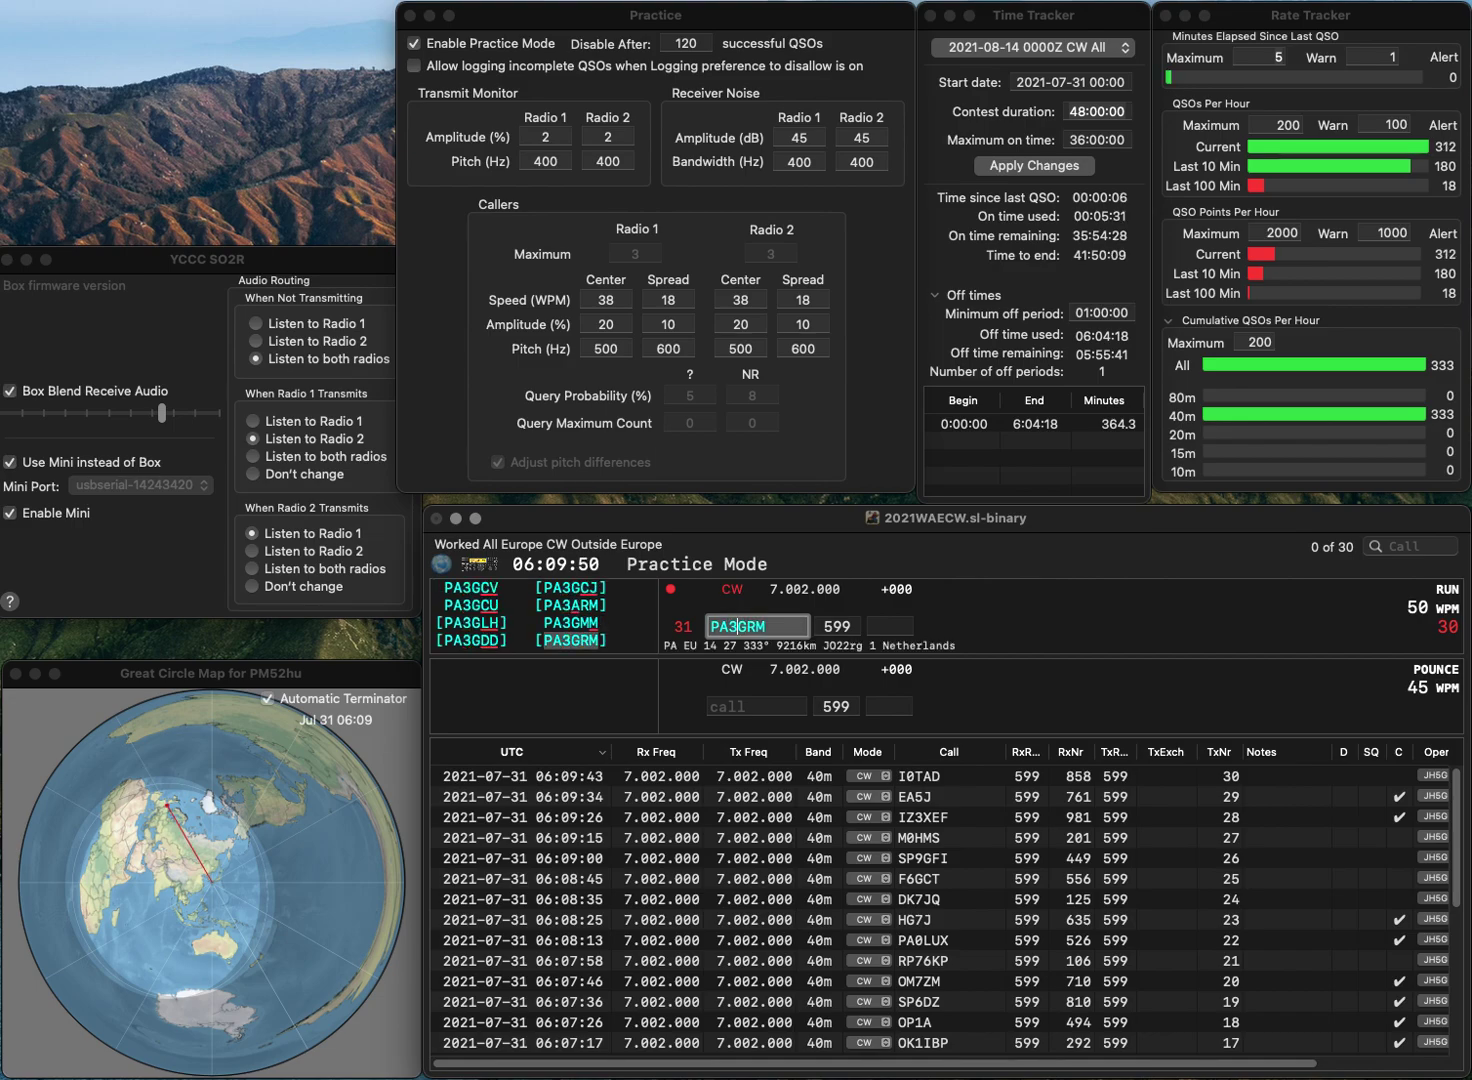
{"action": "key", "text": "space"}
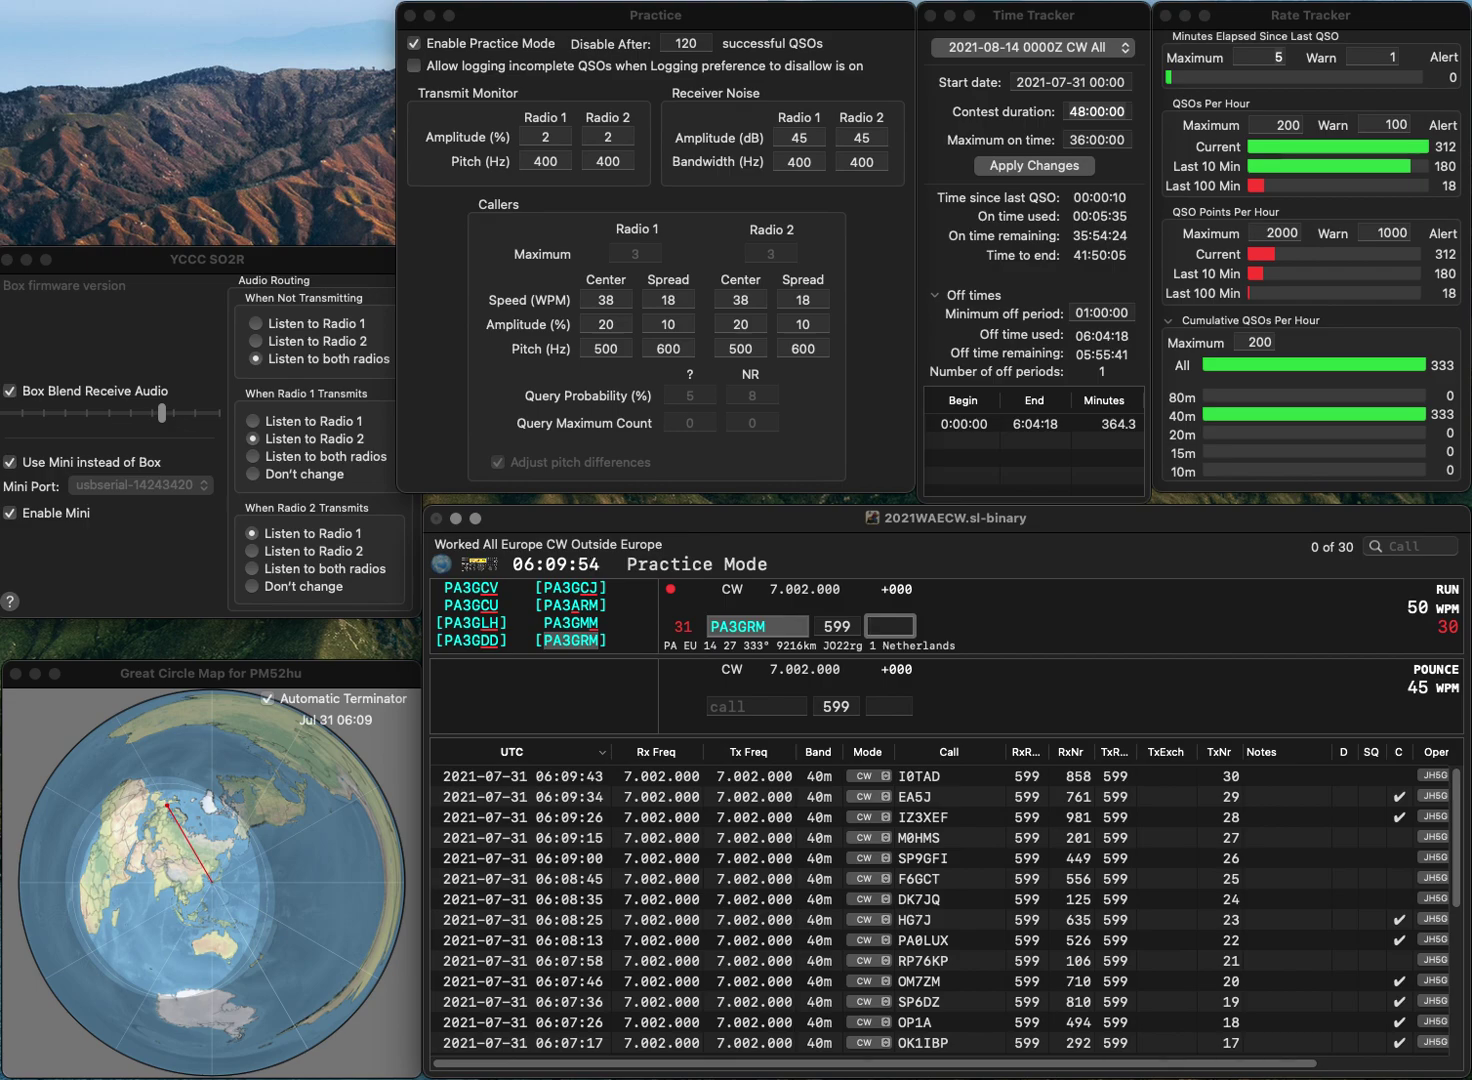
{"action": "type", "text": "149"}
{"action": "key", "text": "Return"}
Step: Log a run-radio contact with call sign OH2LU, entering 352 as the received serial number
{"action": "type", "text": "O"}
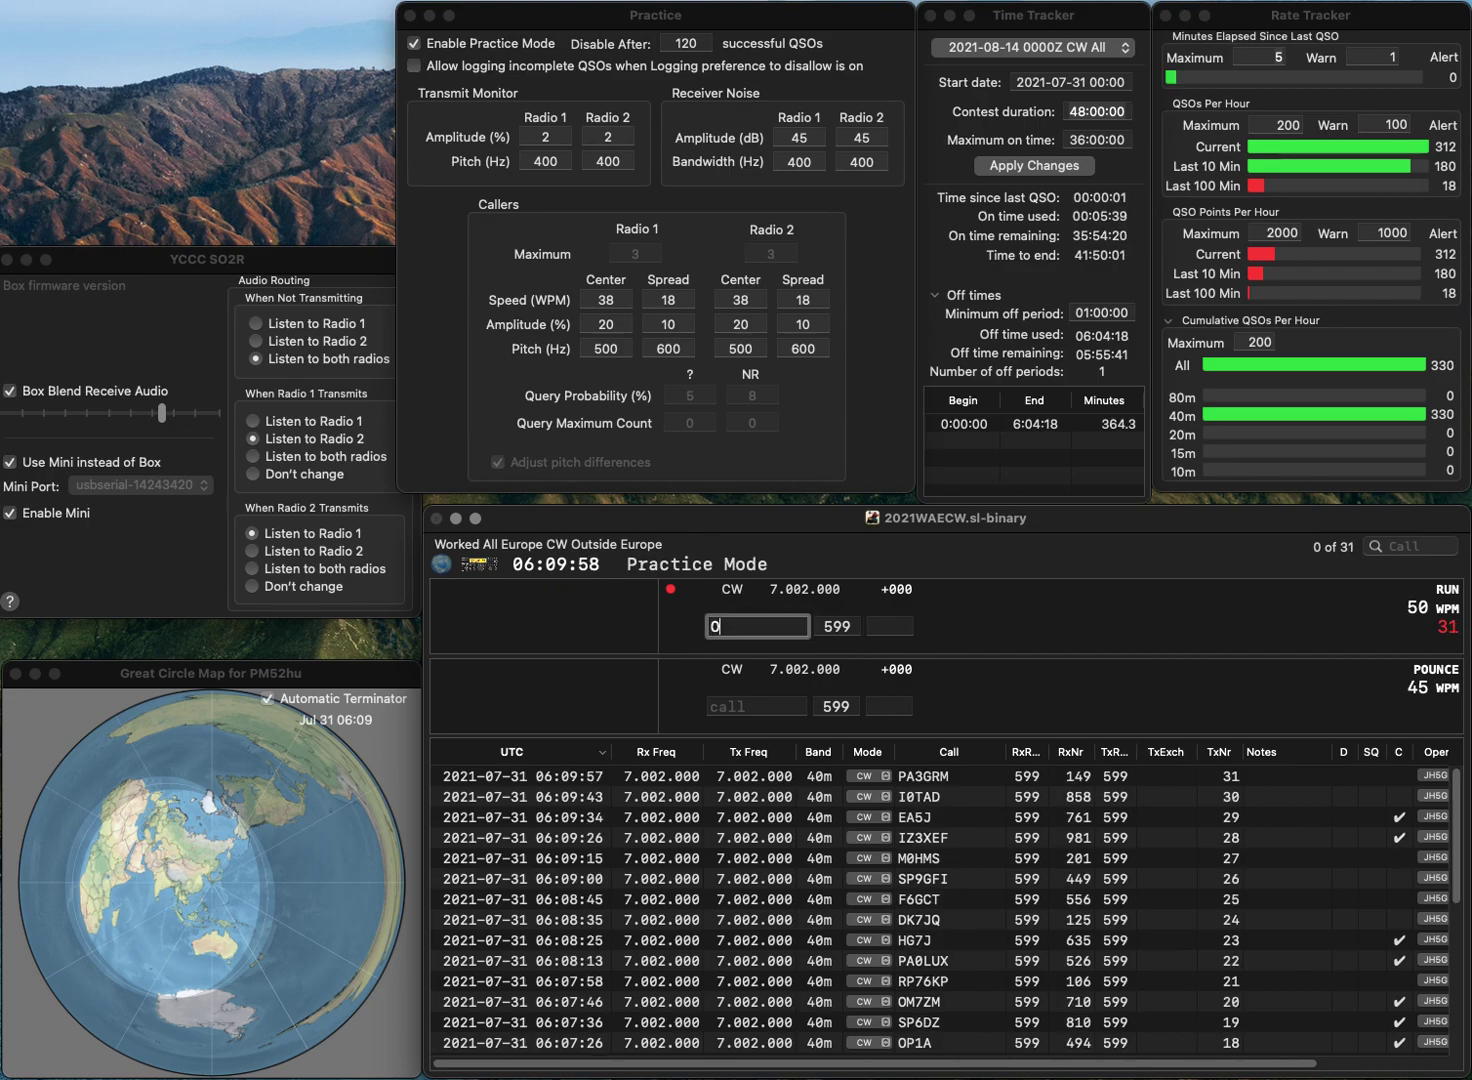
{"action": "type", "text": "H2LU"}
{"action": "key", "text": "Return"}
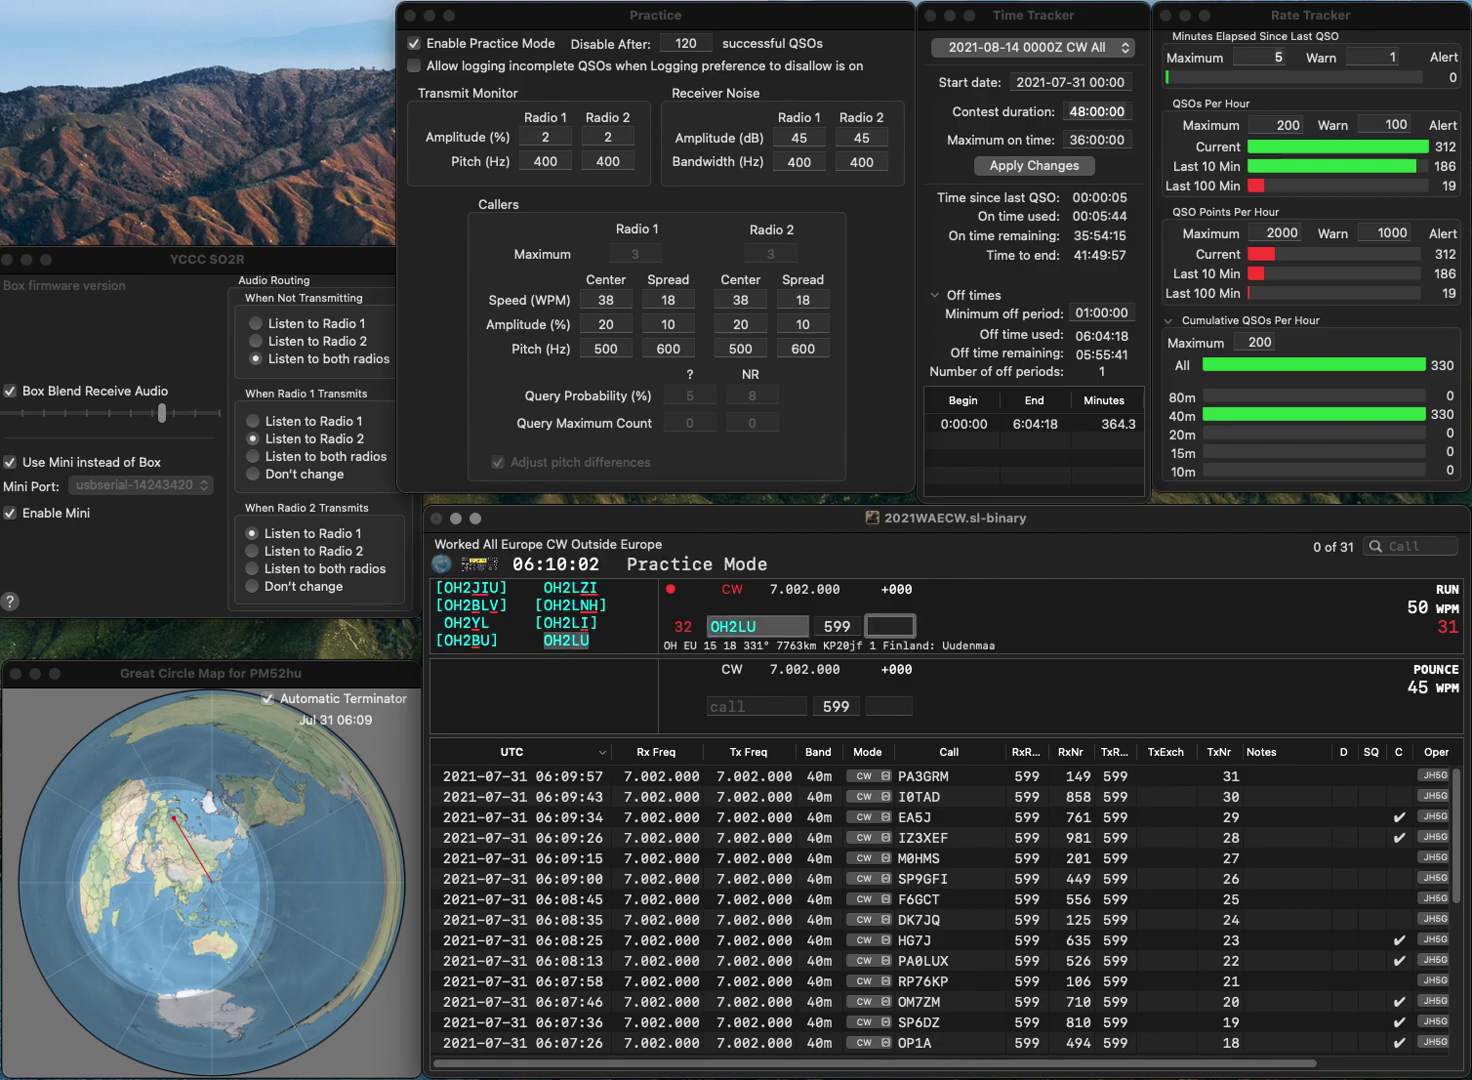
{"action": "type", "text": "352"}
{"action": "key", "text": "Return"}
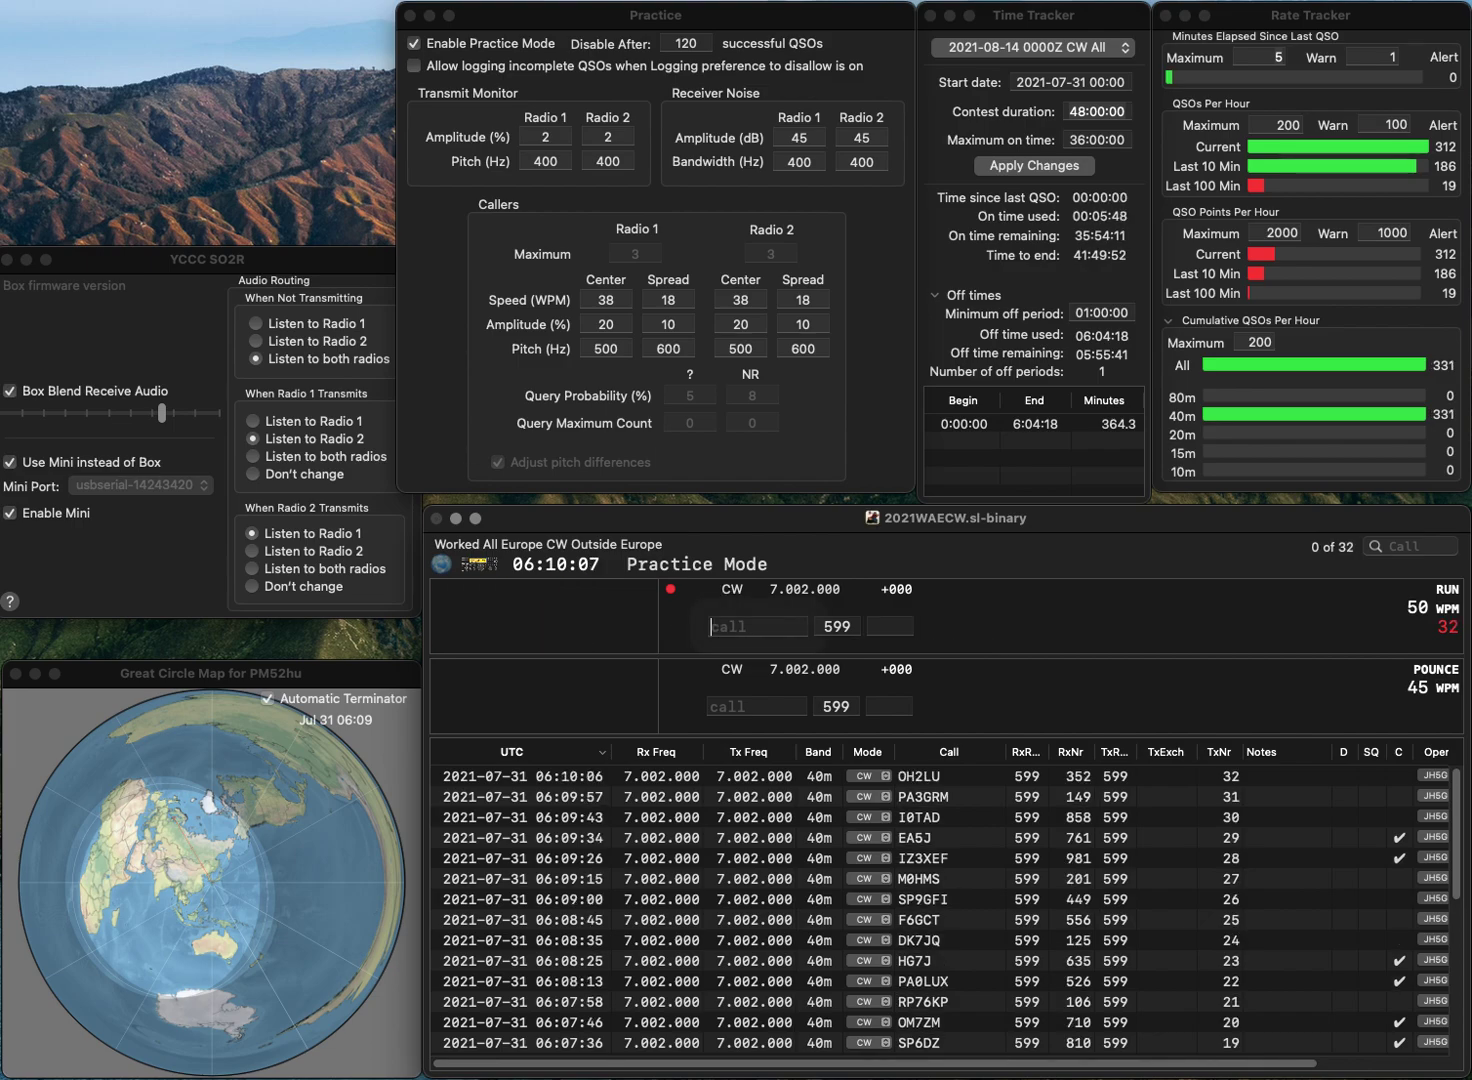
{"action": "type", "text": "HB9"}
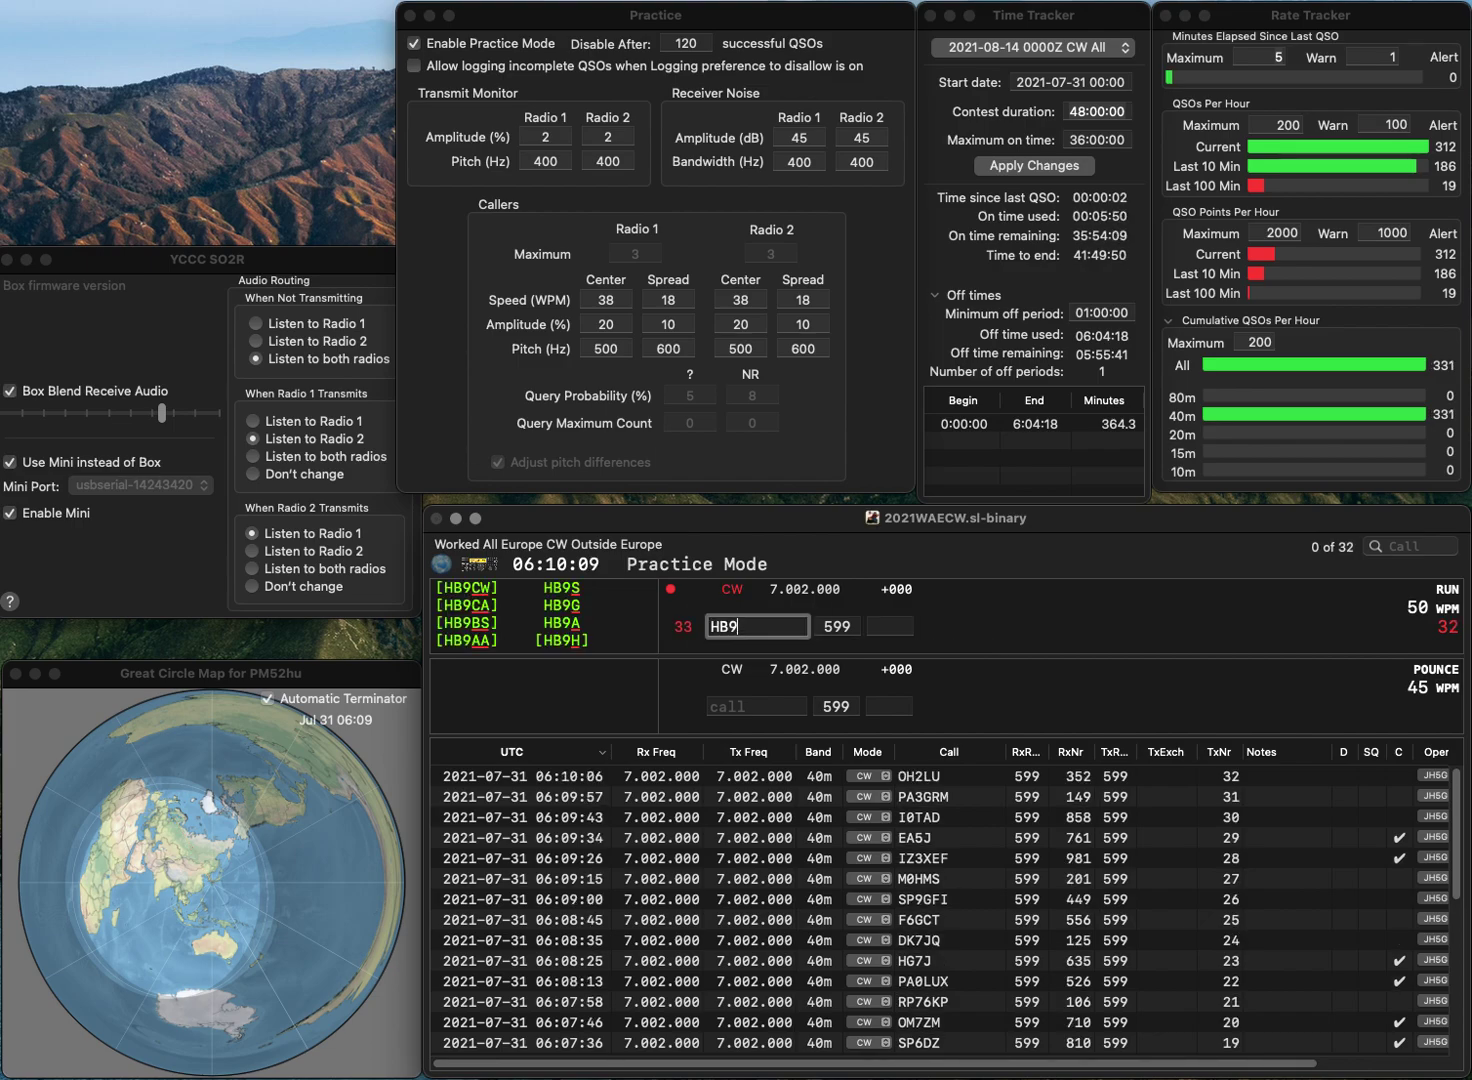
{"action": "type", "text": "DTV"}
{"action": "key", "text": "Return"}
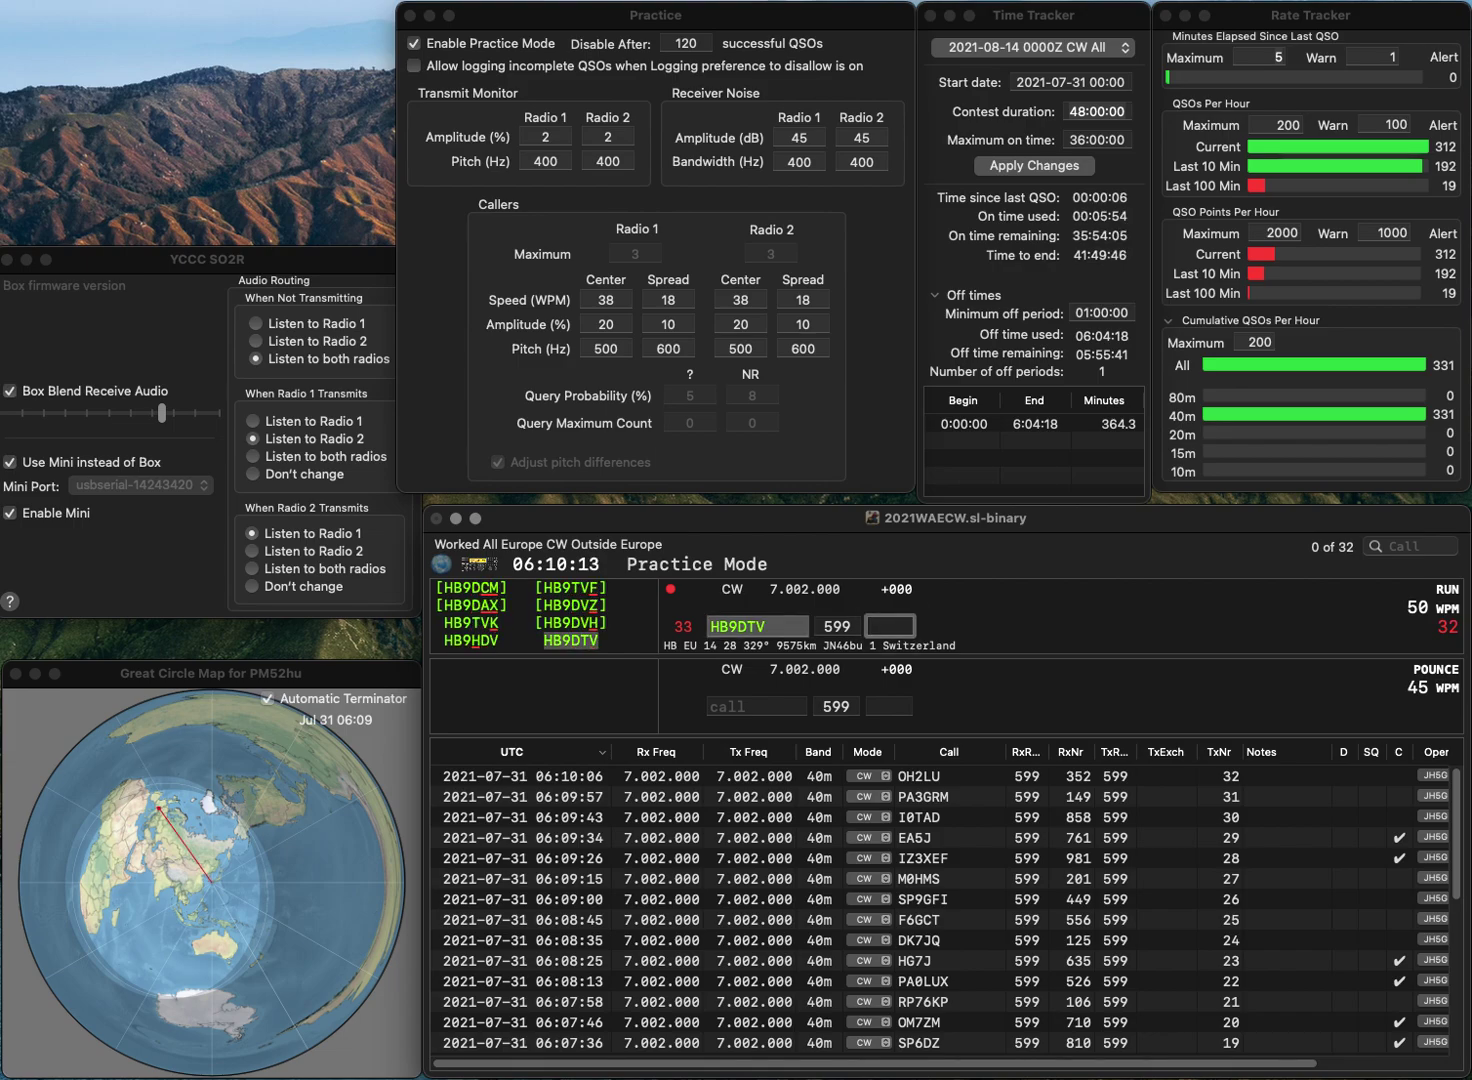
{"action": "type", "text": "799"}
{"action": "key", "text": "Return"}
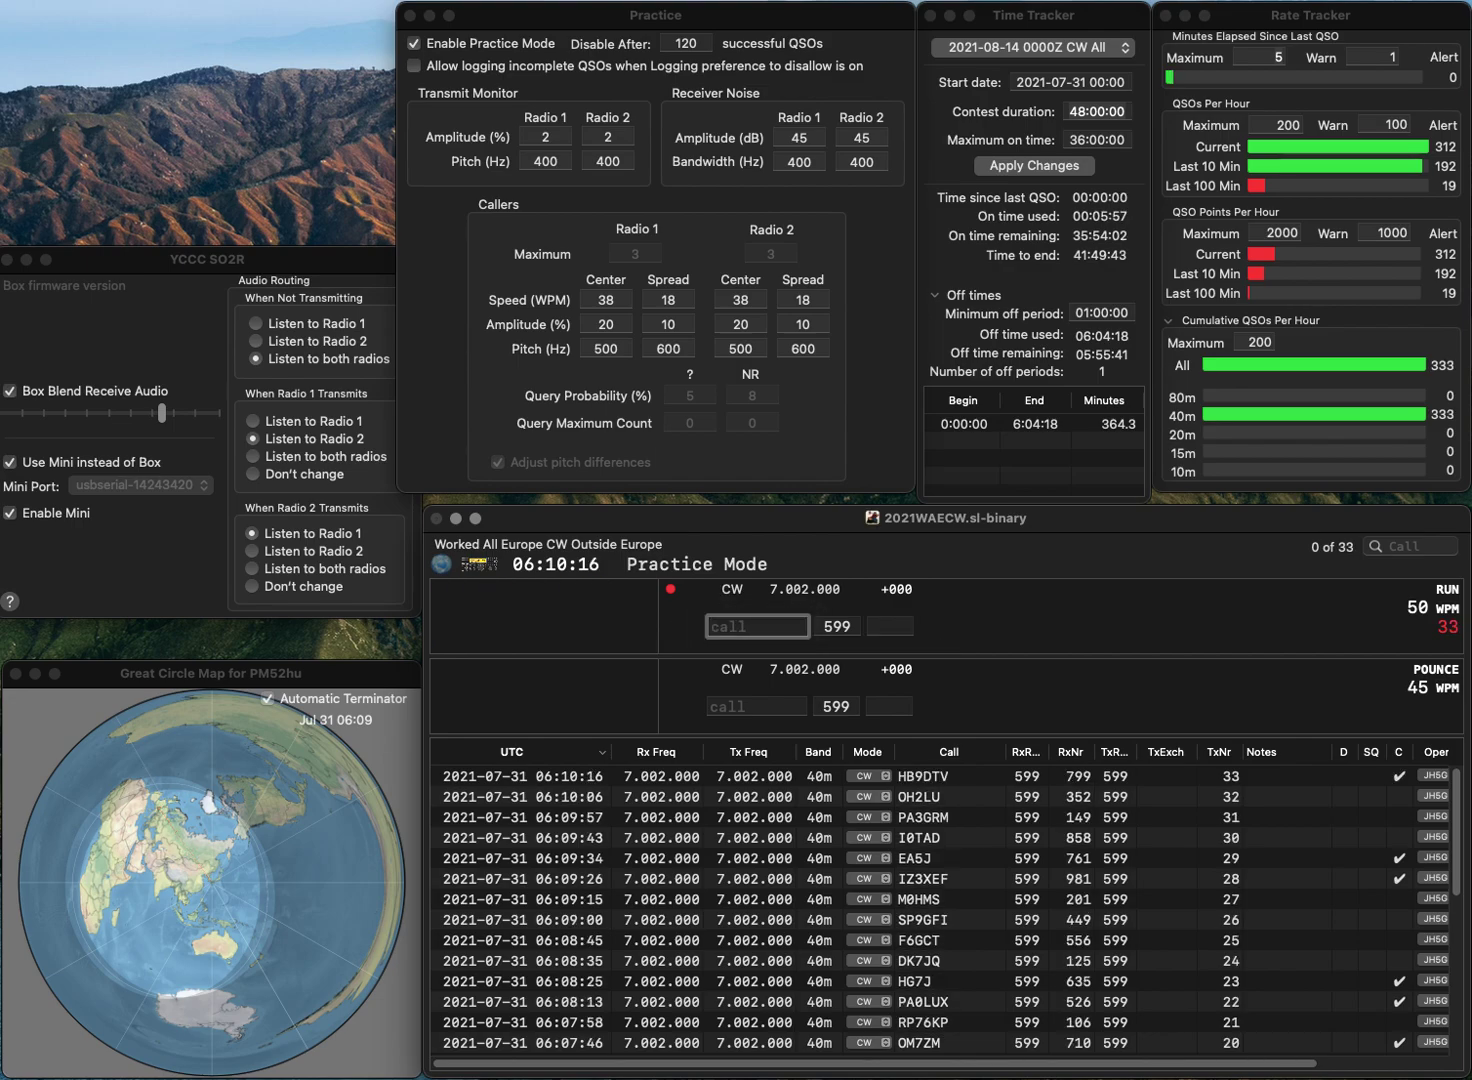
{"action": "type", "text": "HB9AOF"}
{"action": "key", "text": "Tab"}
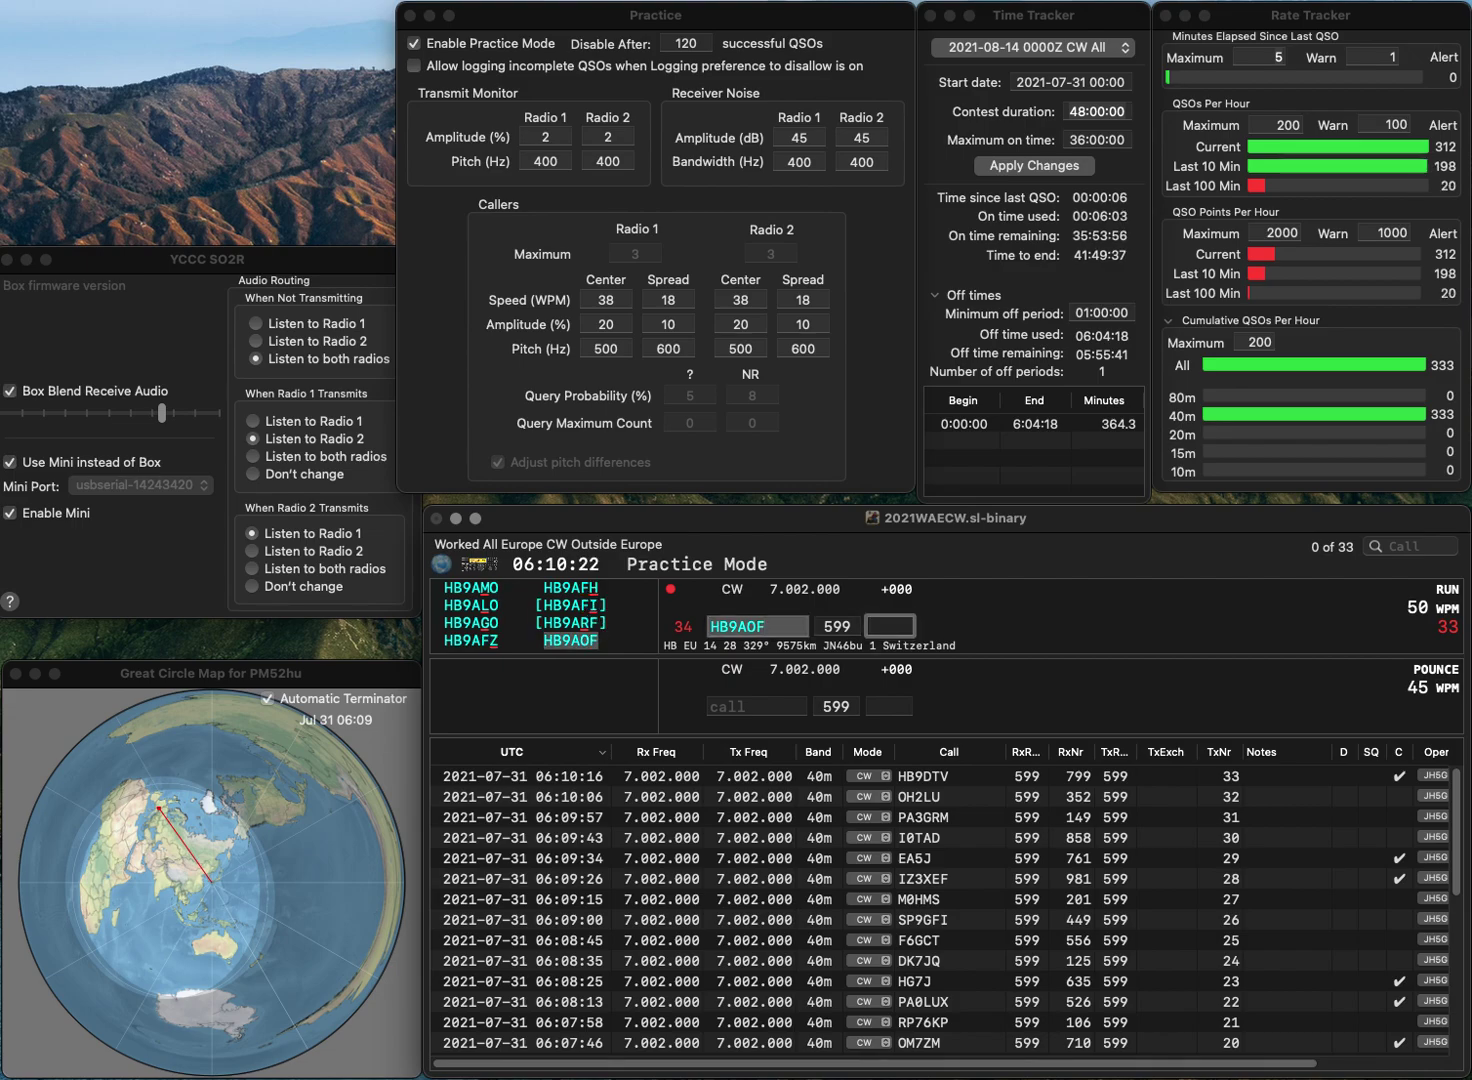
{"action": "type", "text": "515"}
{"action": "key", "text": "Return"}
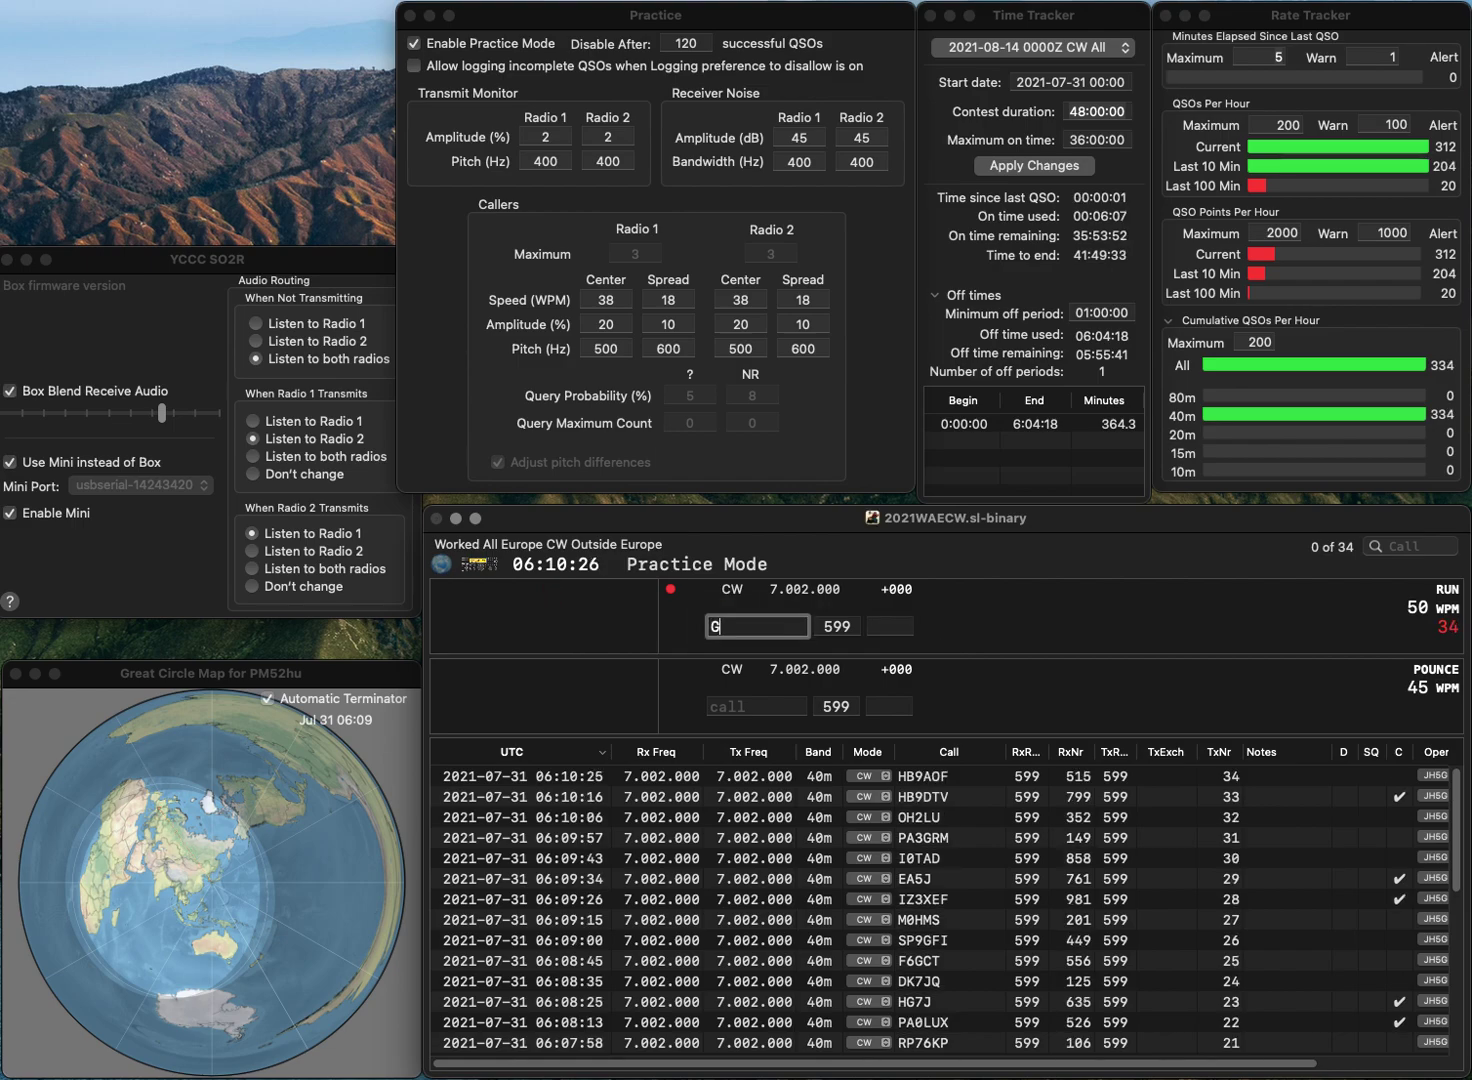
{"action": "type", "text": "GW3YDX"}
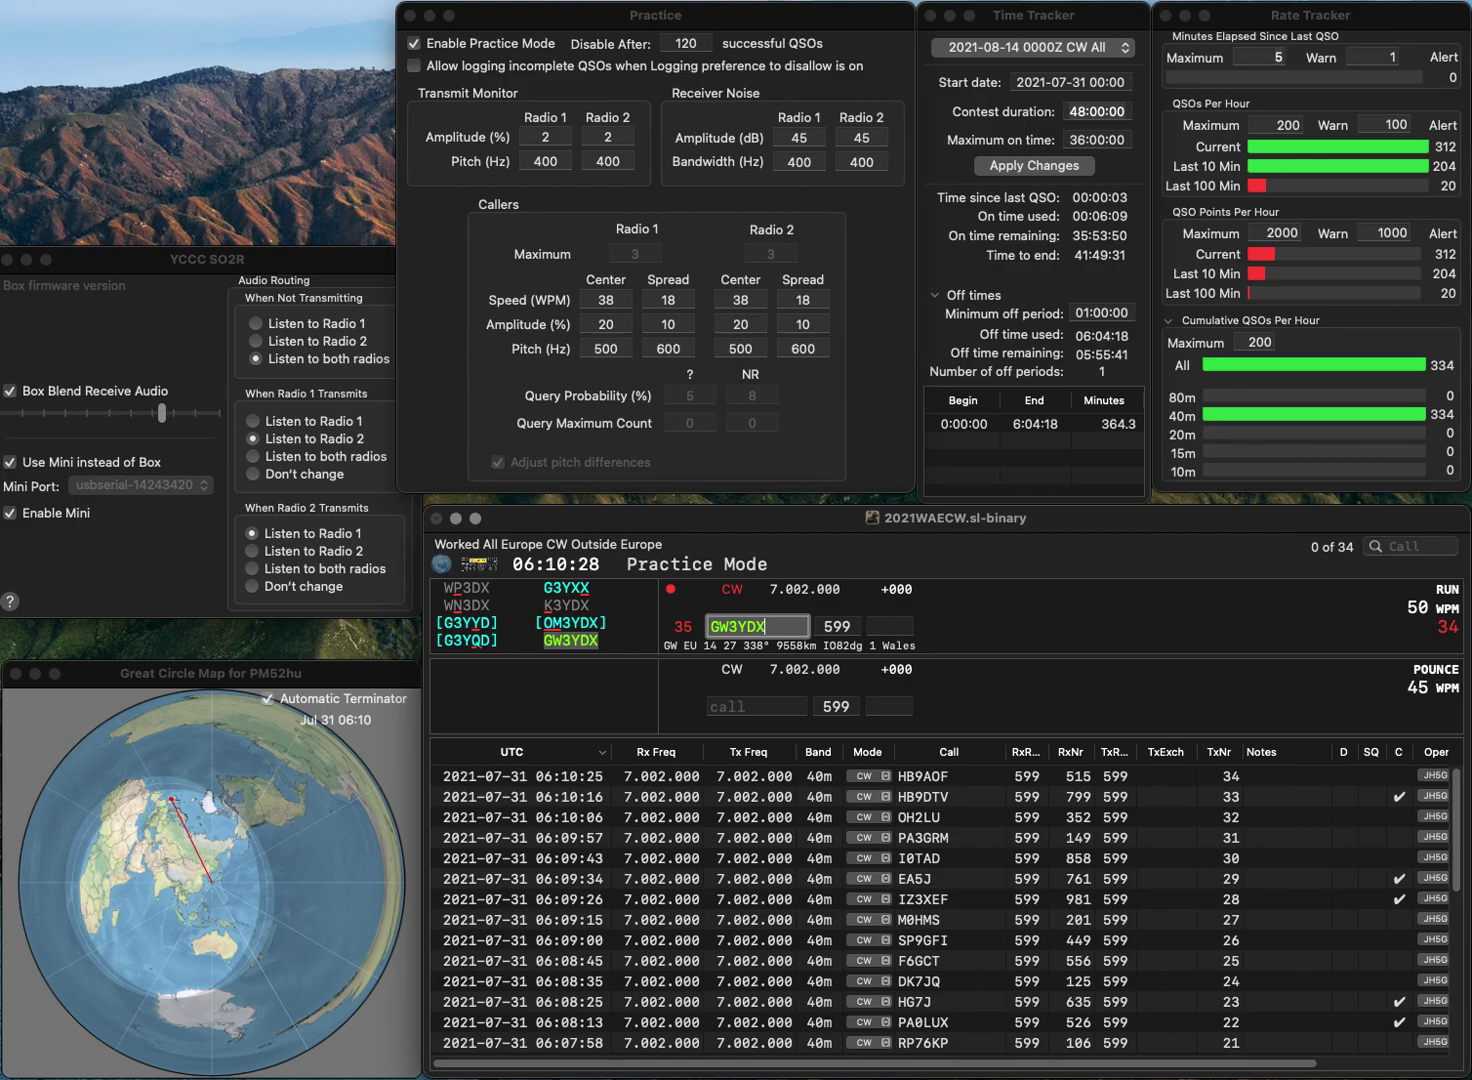
{"action": "key", "text": "Tab"}
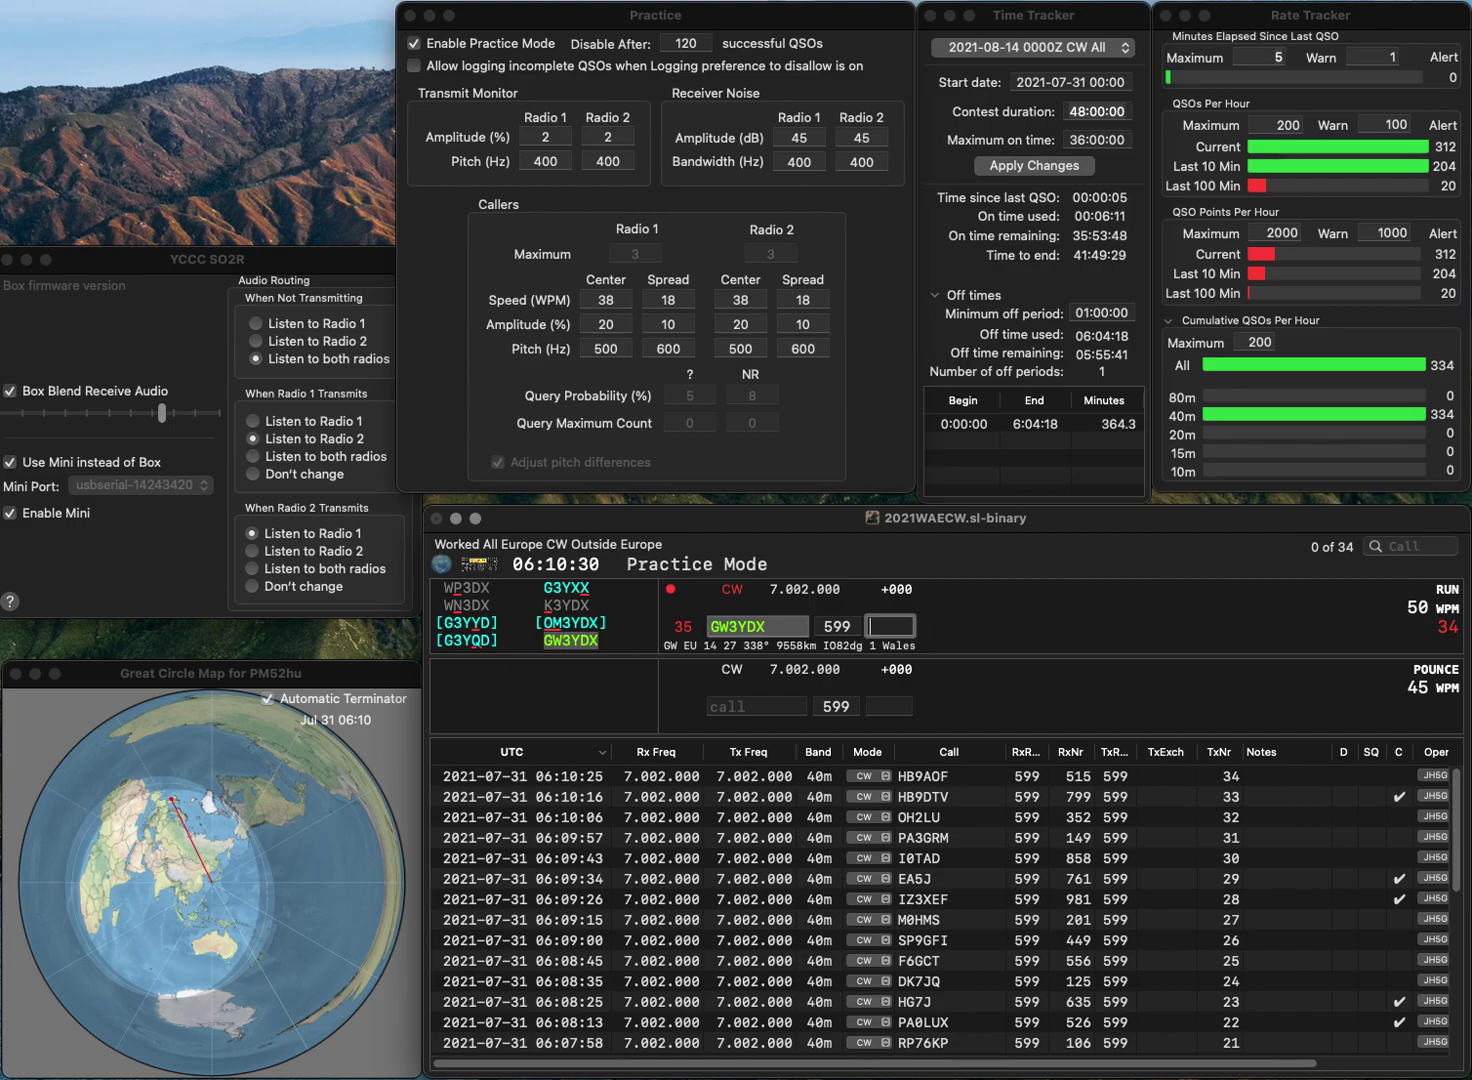
{"action": "type", "text": "131"}
{"action": "key", "text": "Return"}
{"action": "type", "text": "YO"}
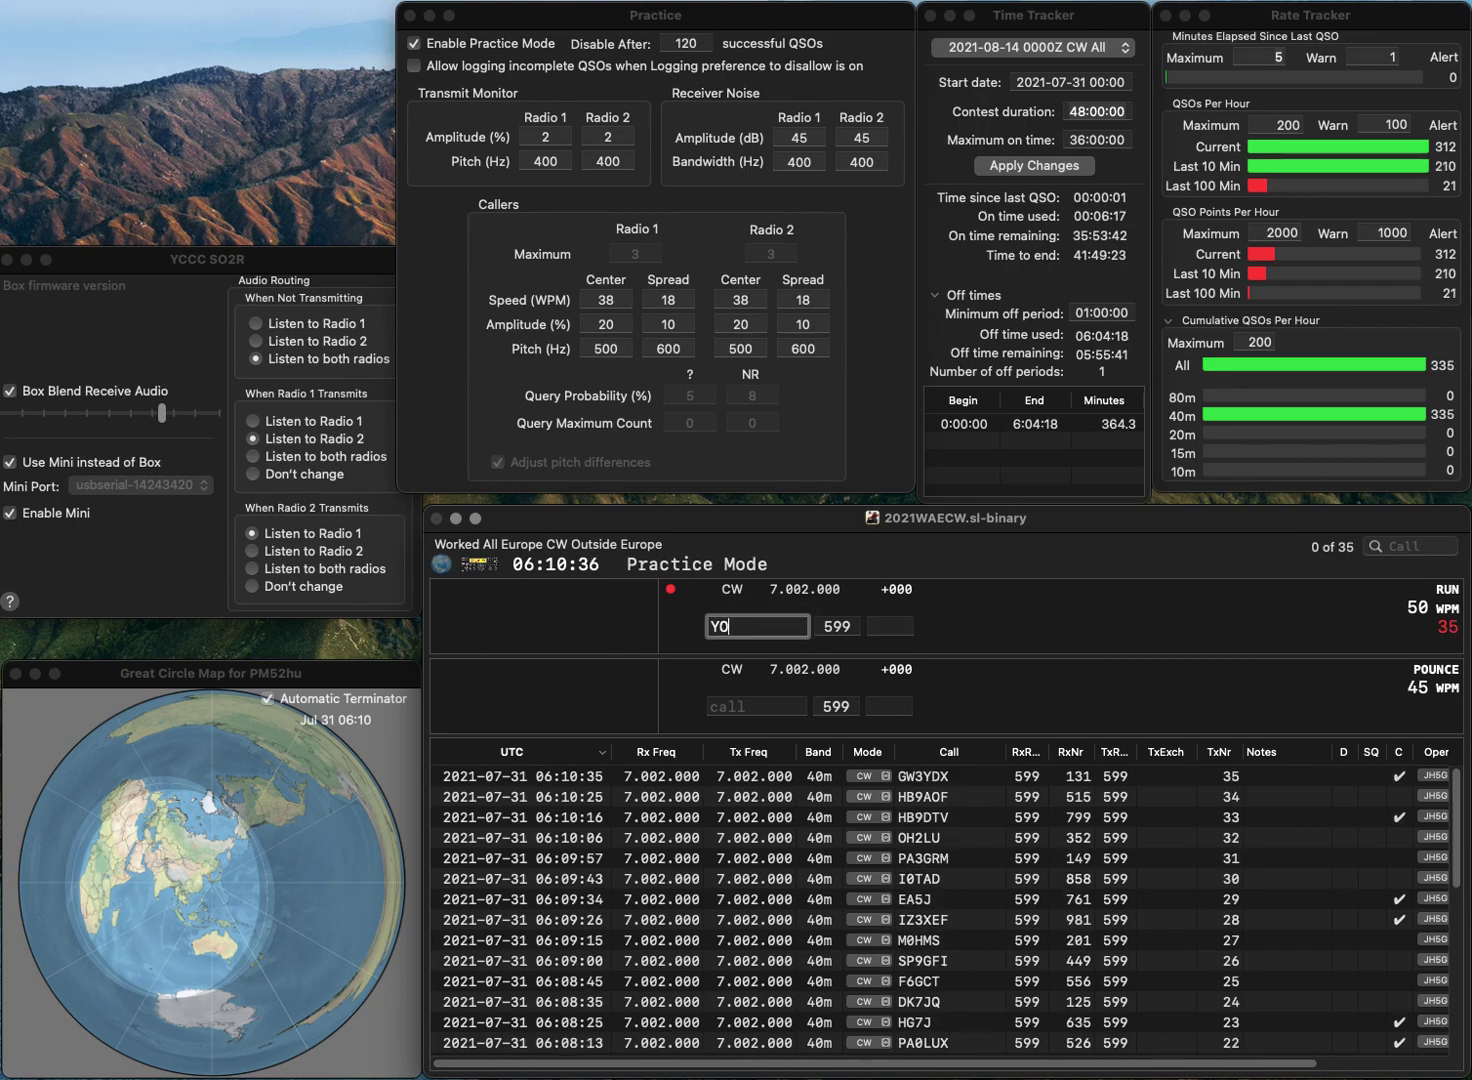
{"action": "type", "text": "3CVG"}
{"action": "key", "text": "space"}
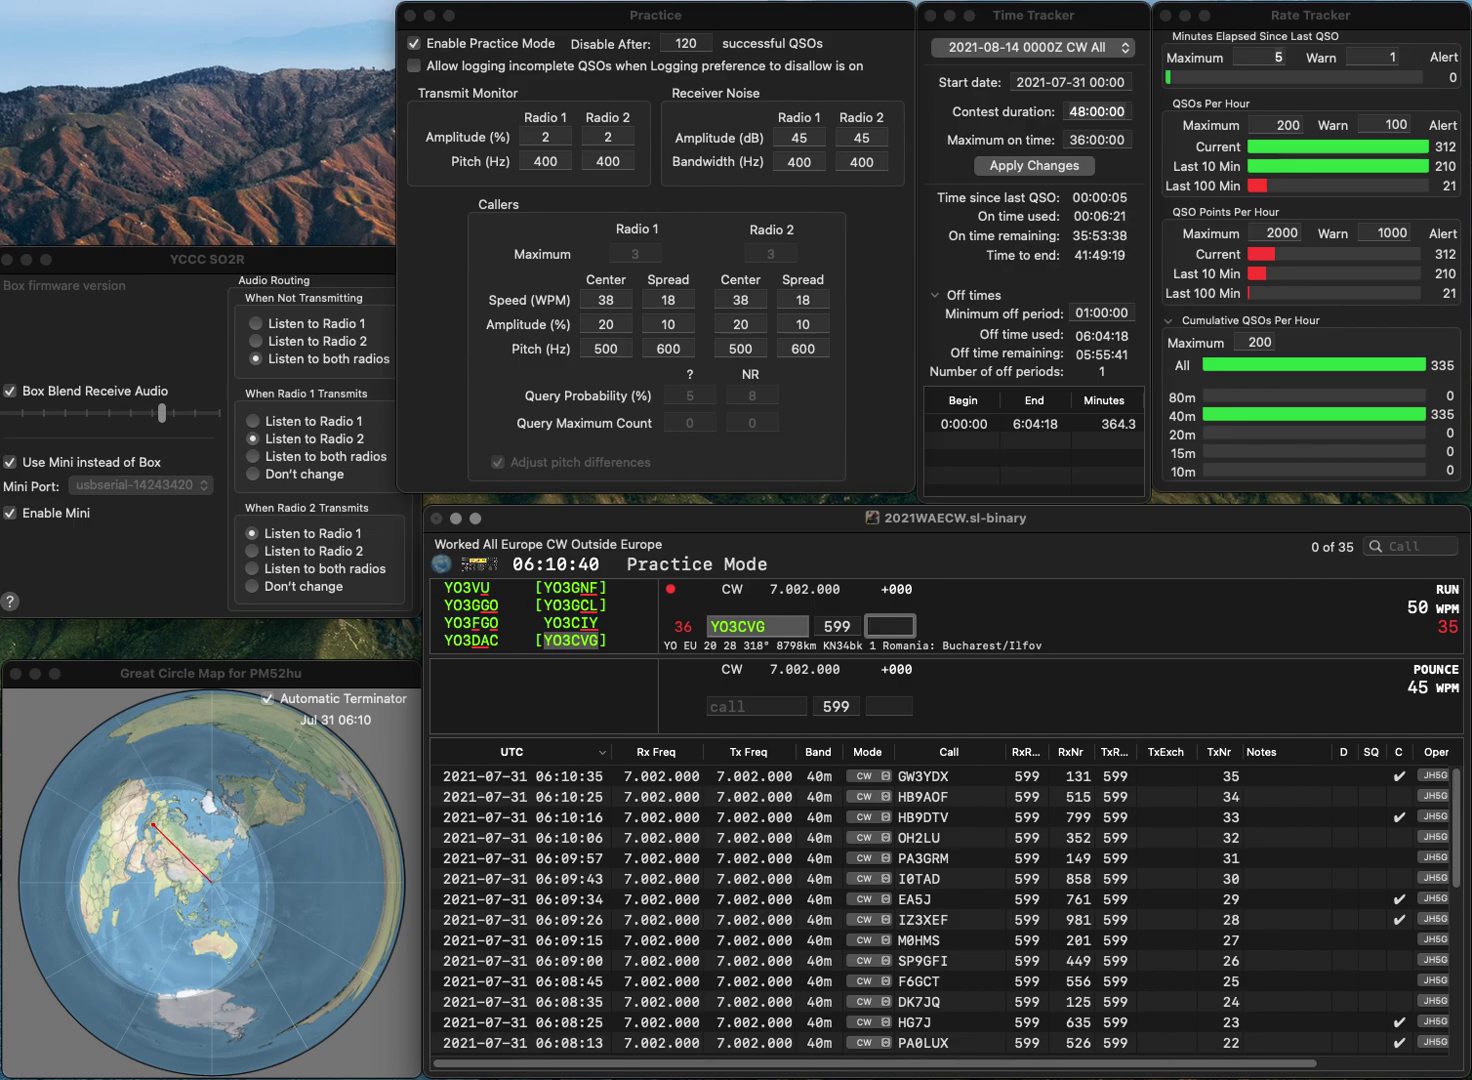
{"action": "type", "text": "223"}
{"action": "key", "text": "Return"}
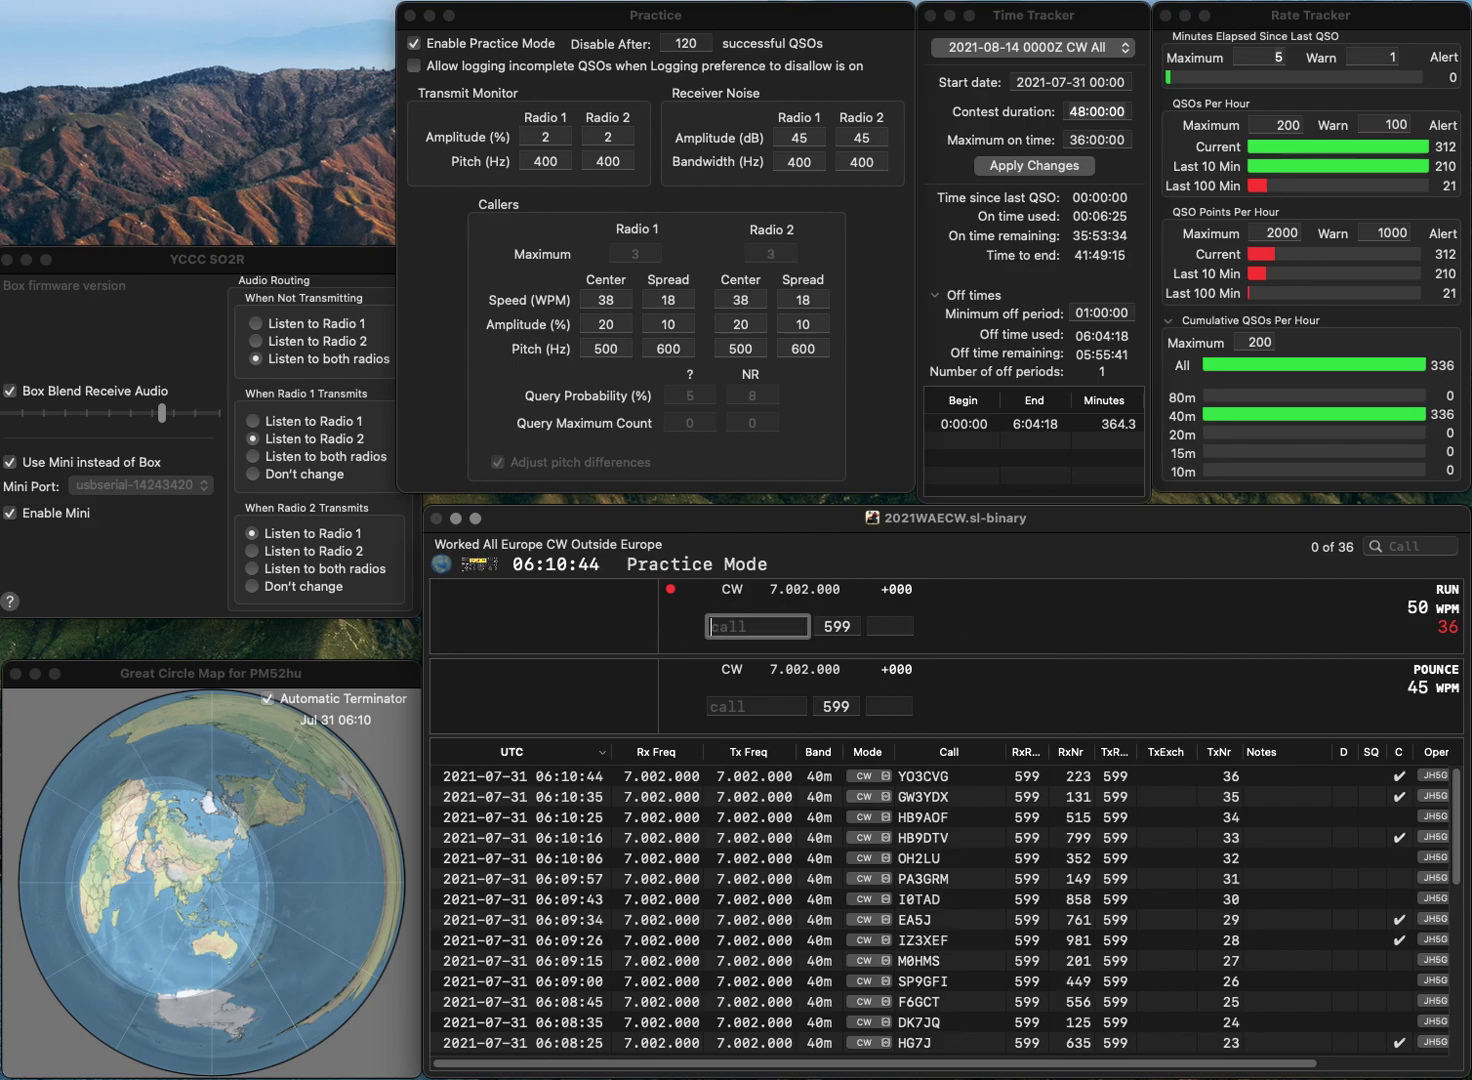
{"action": "type", "text": "G4W"}
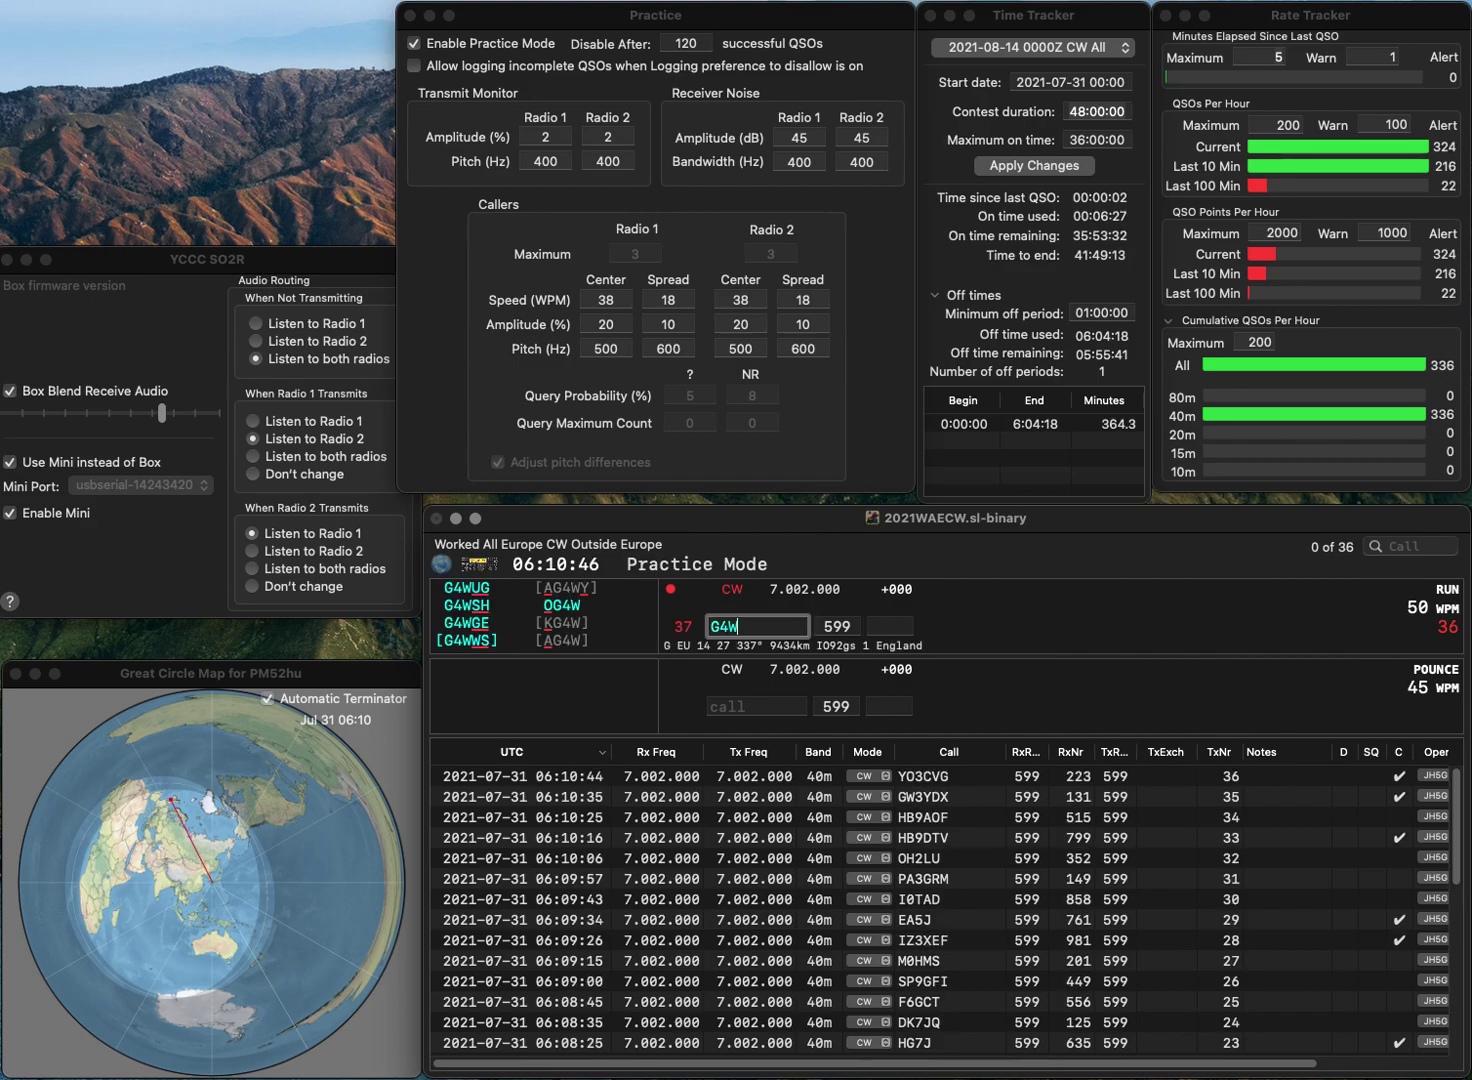
{"action": "type", "text": "YW"}
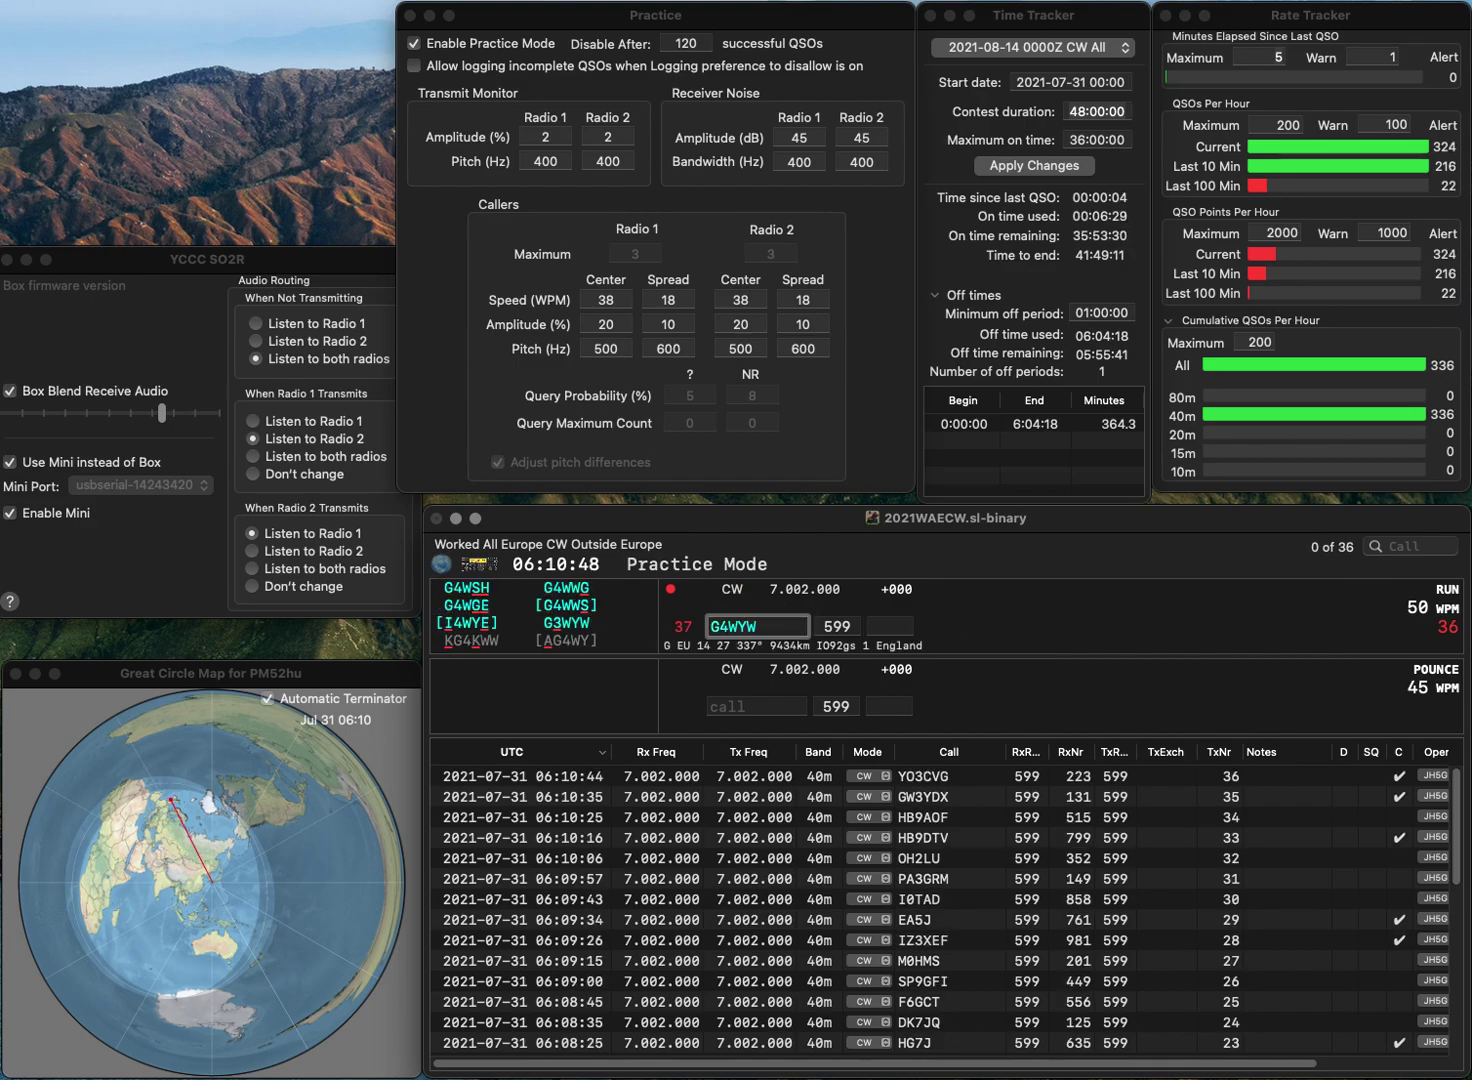
{"action": "key", "text": "BackSpace"}
{"action": "type", "text": "J"}
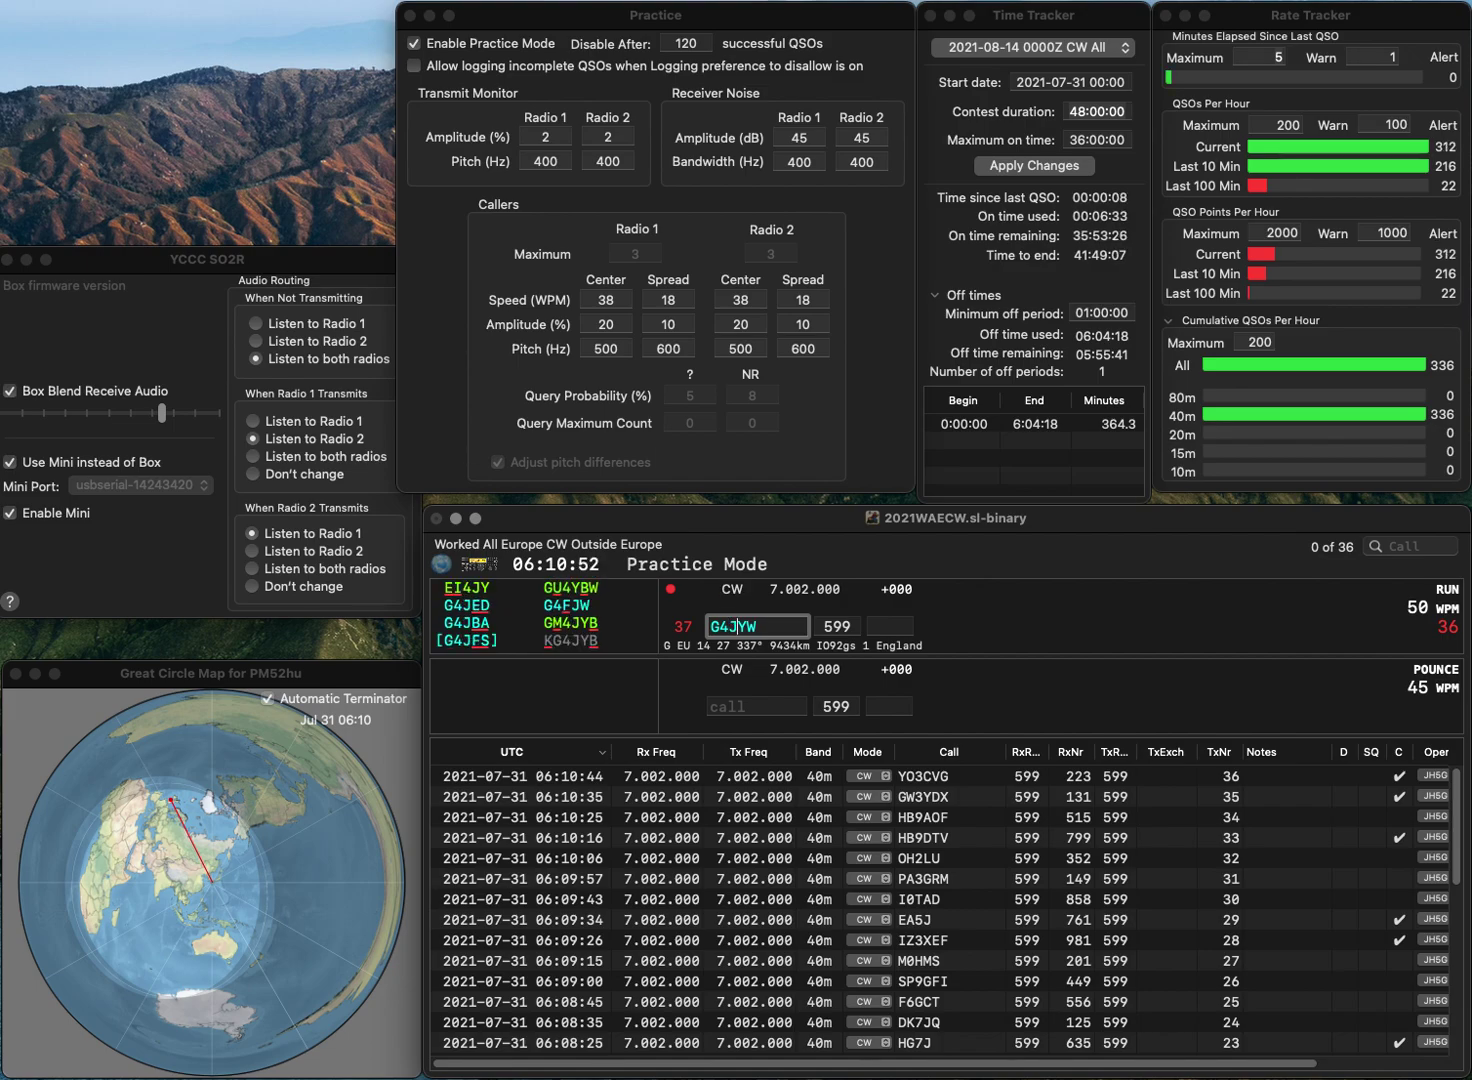
{"action": "key", "text": "BackSpace"}
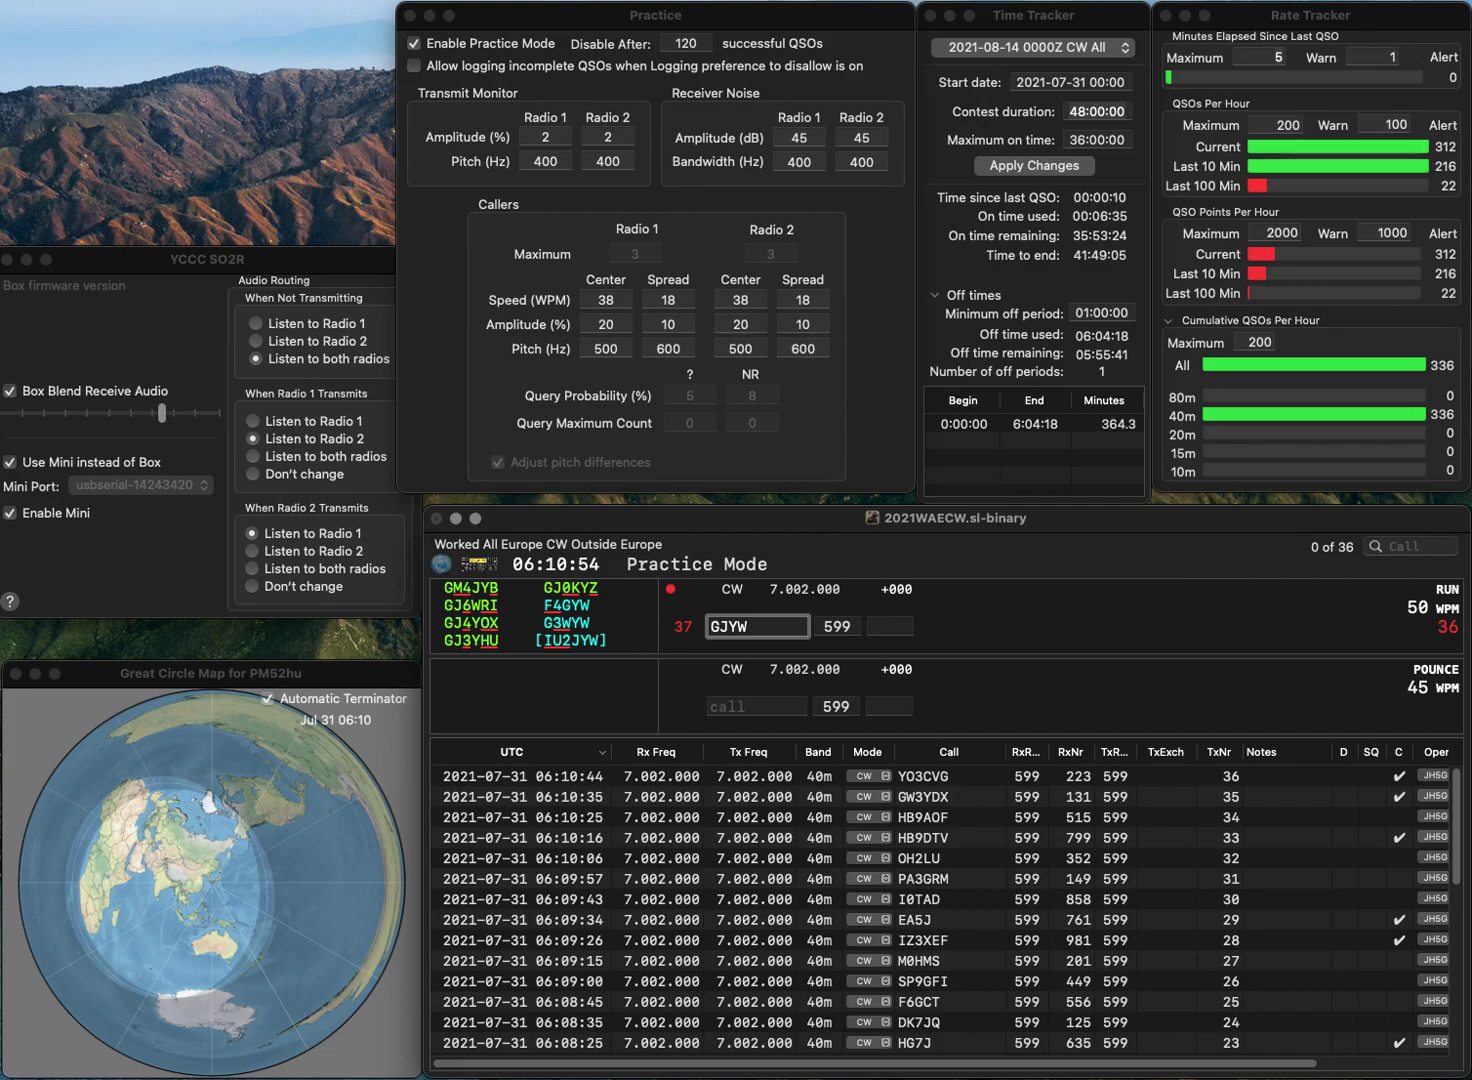
{"action": "key", "text": "Delete"}
{"action": "type", "text": "3W"}
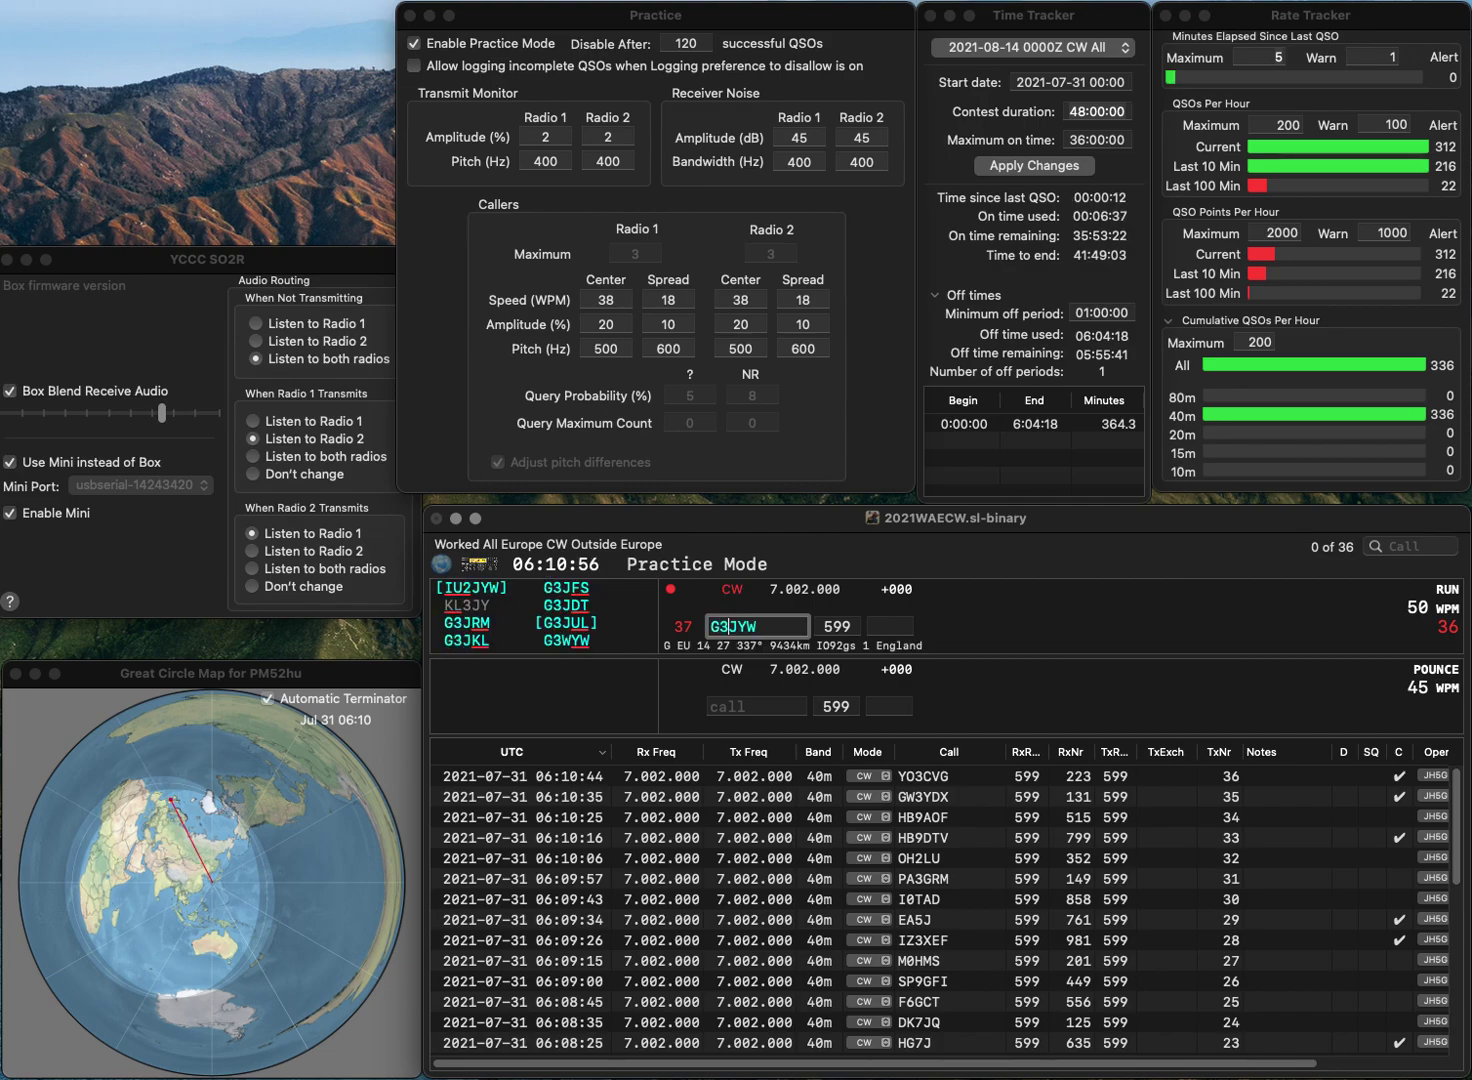
{"action": "key", "text": "space"}
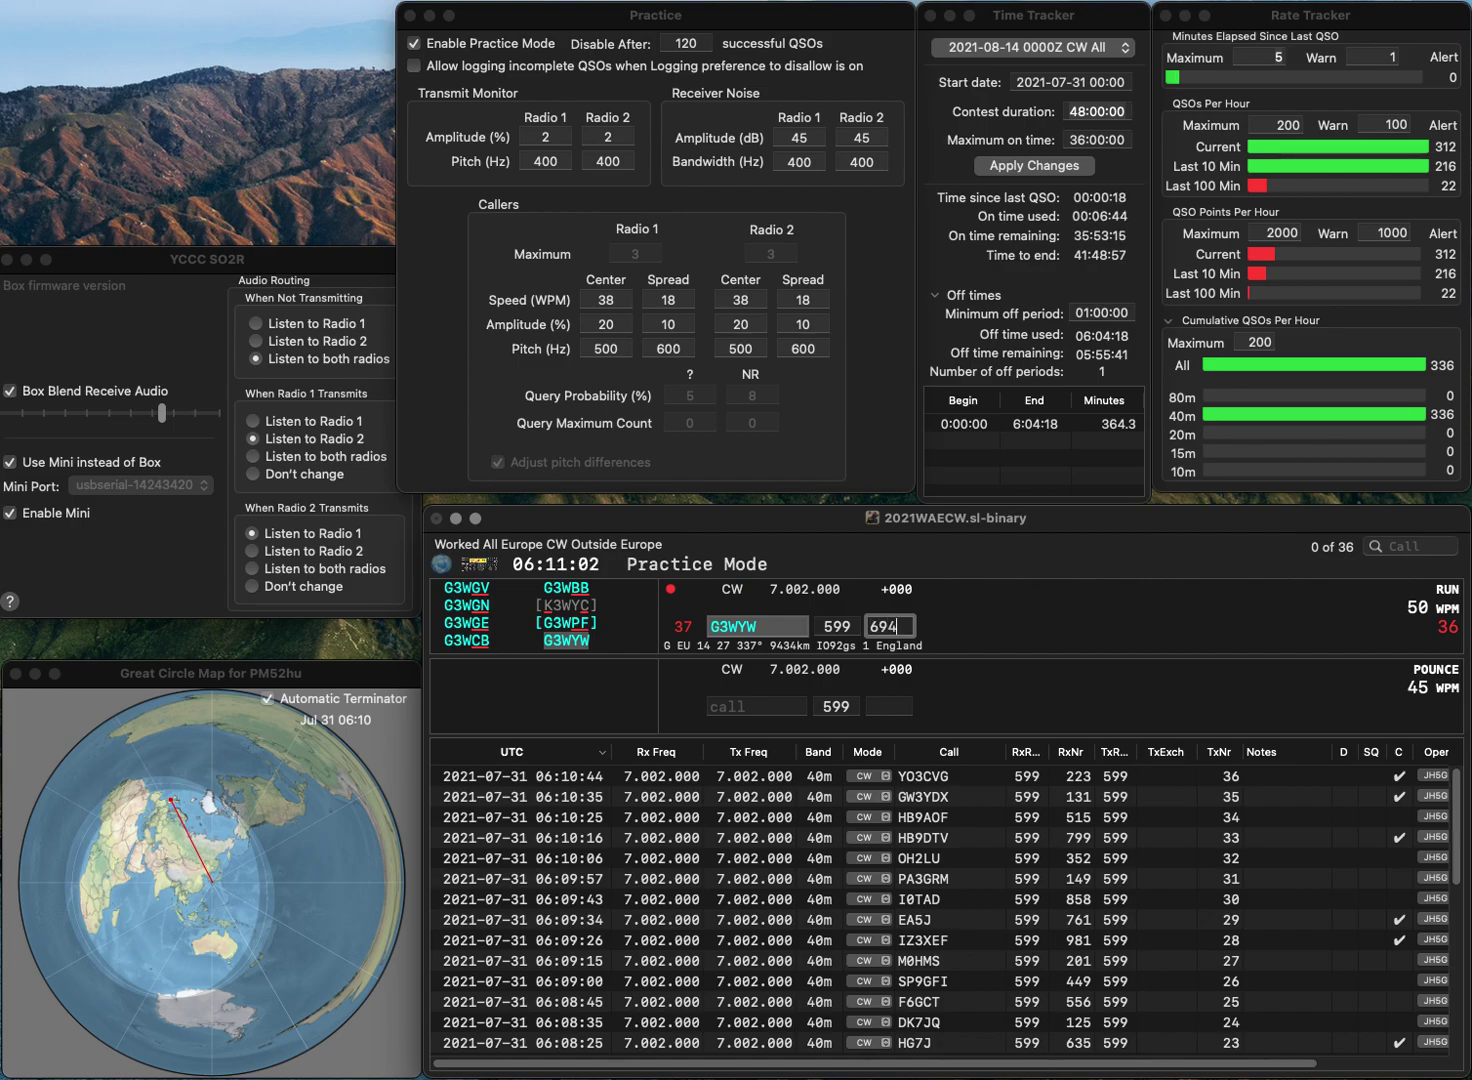
{"action": "key", "text": "Return"}
Step: Log a run-radio contact with call sign HF6C, entering 29 as the received serial number
{"action": "type", "text": "HU"}
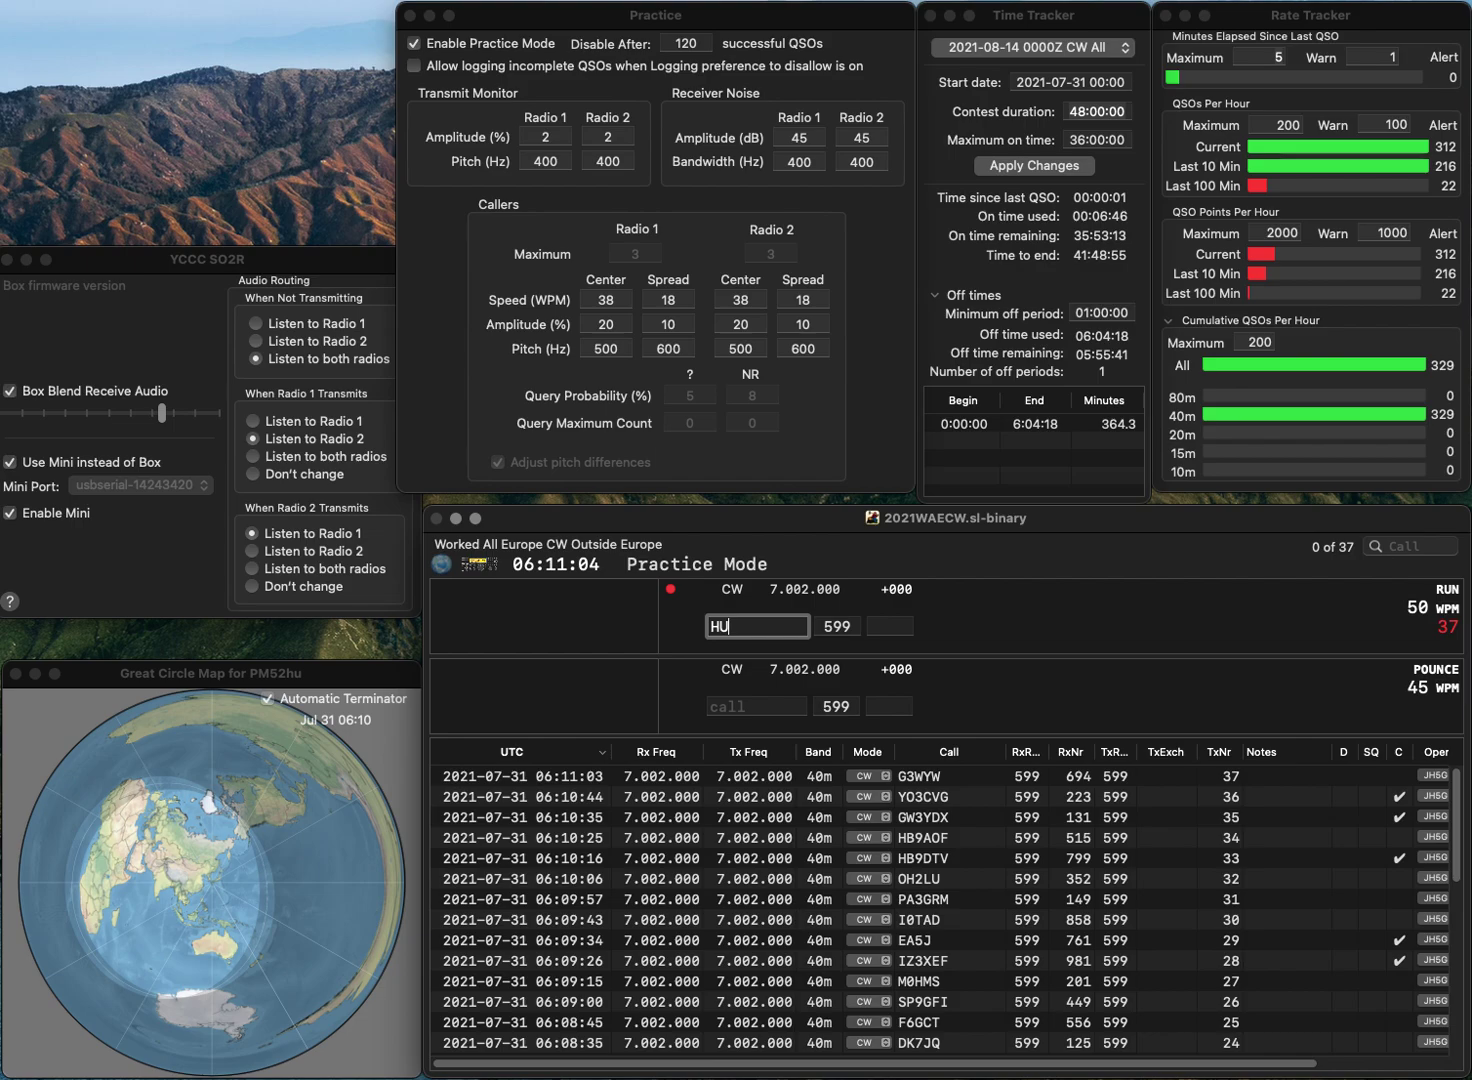
{"action": "type", "text": "6C"}
{"action": "key", "text": "Return"}
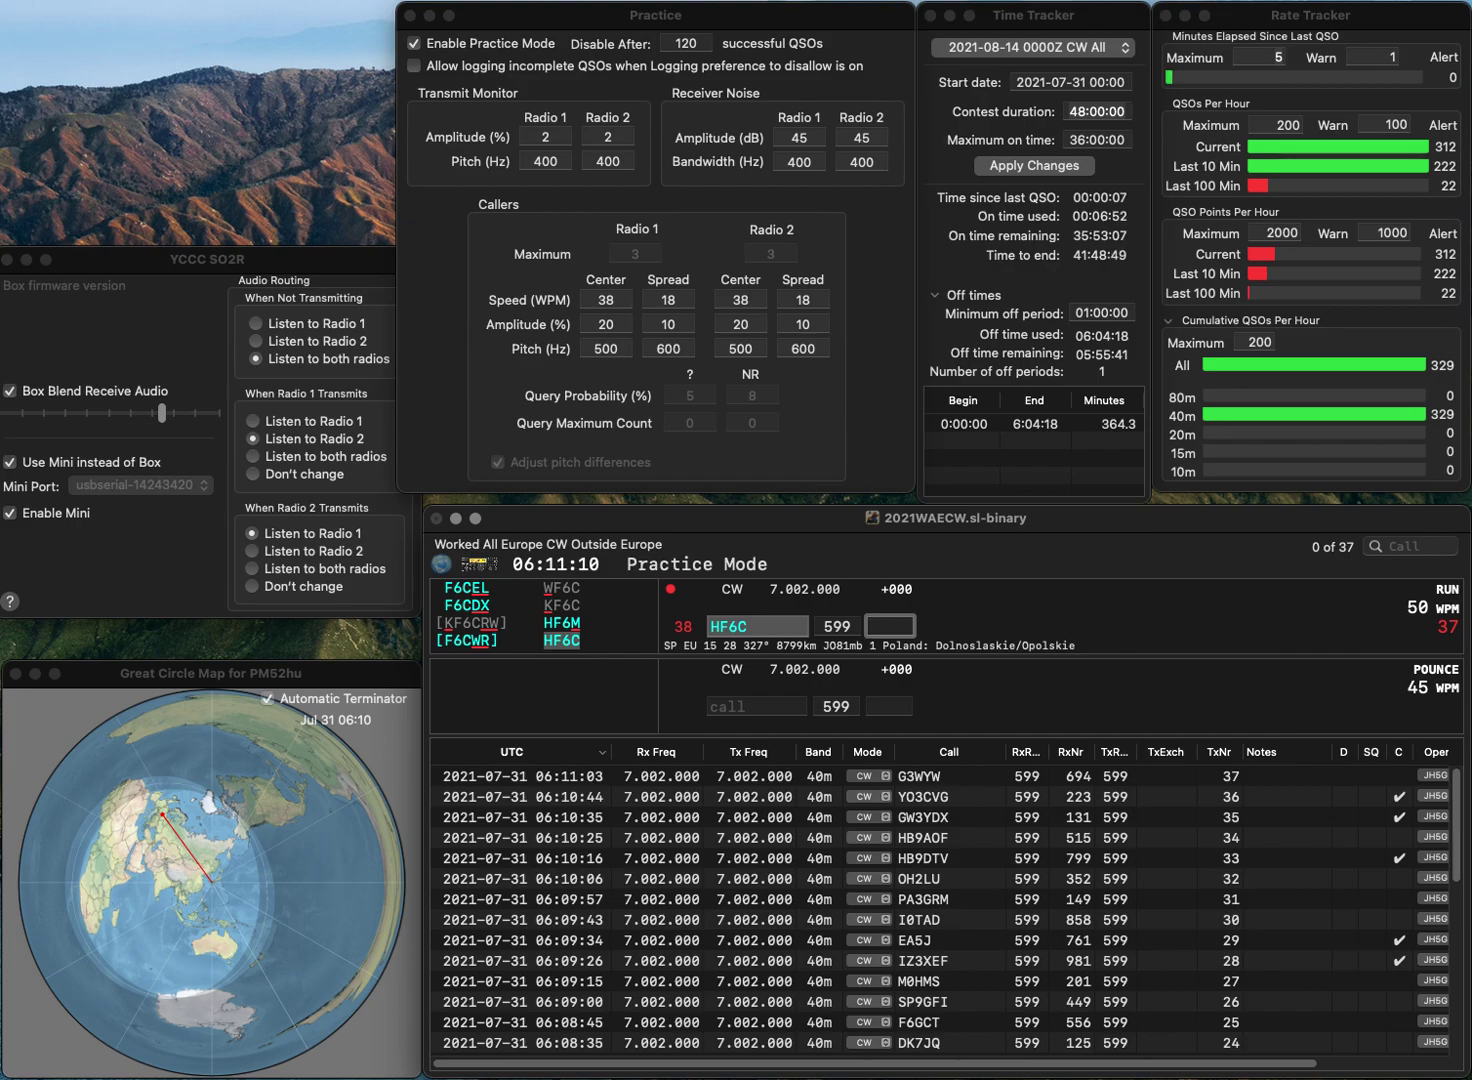
{"action": "type", "text": "9"}
{"action": "key", "text": "Return"}
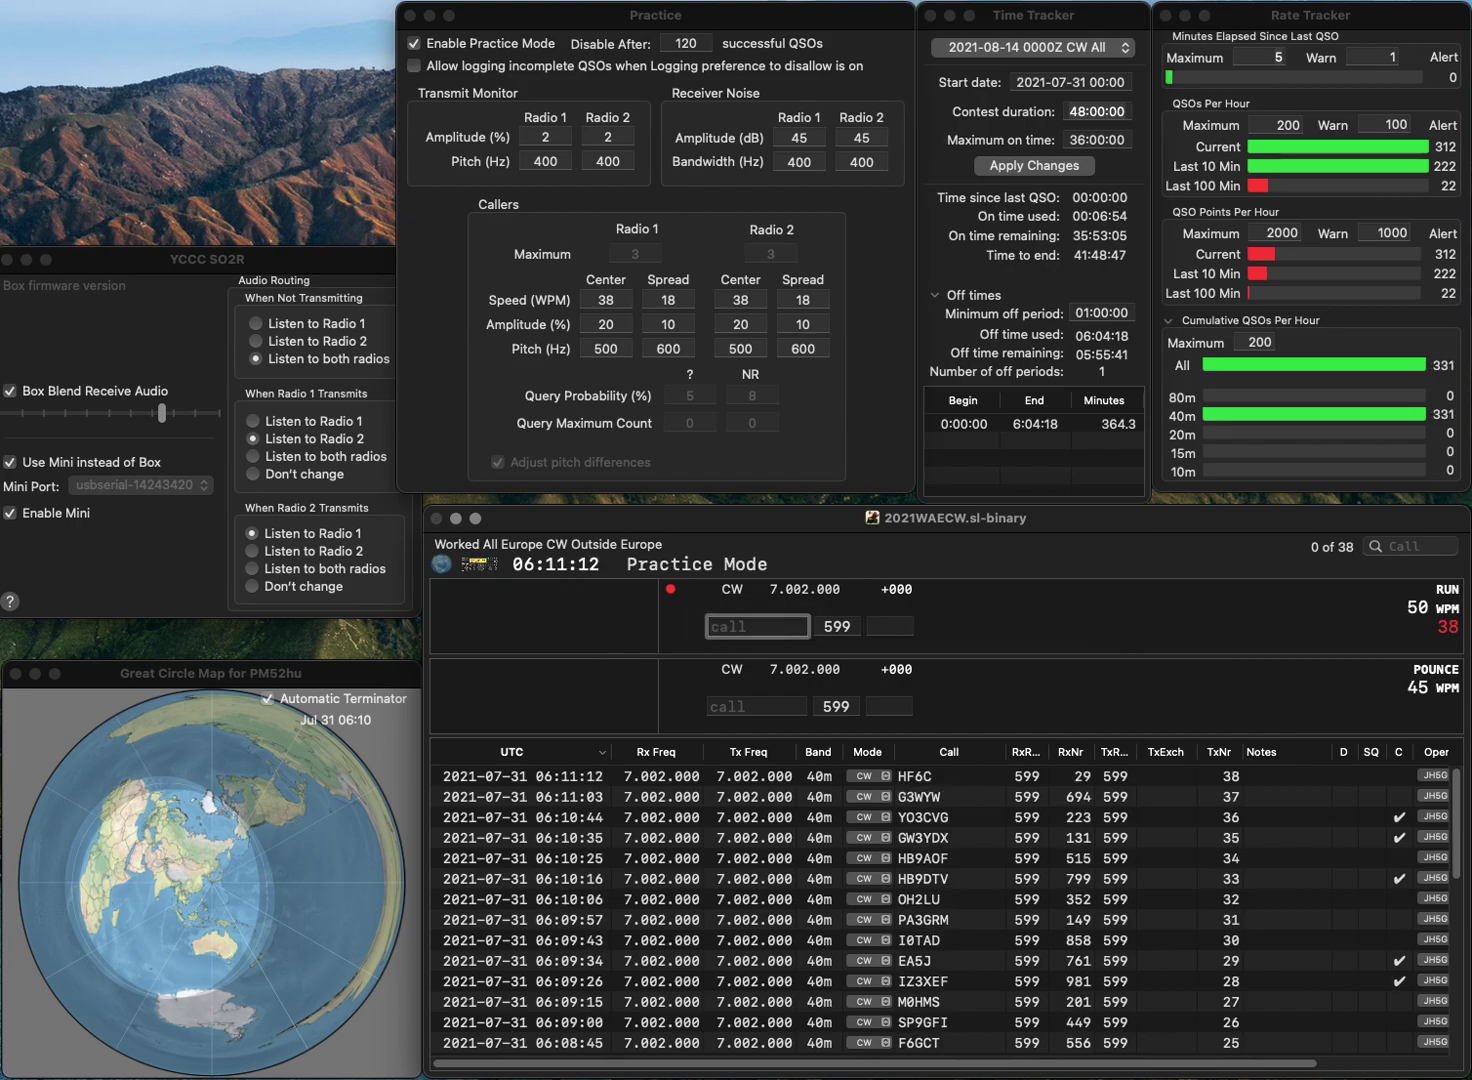
{"action": "type", "text": "IK8IOO"}
{"action": "key", "text": "Return"}
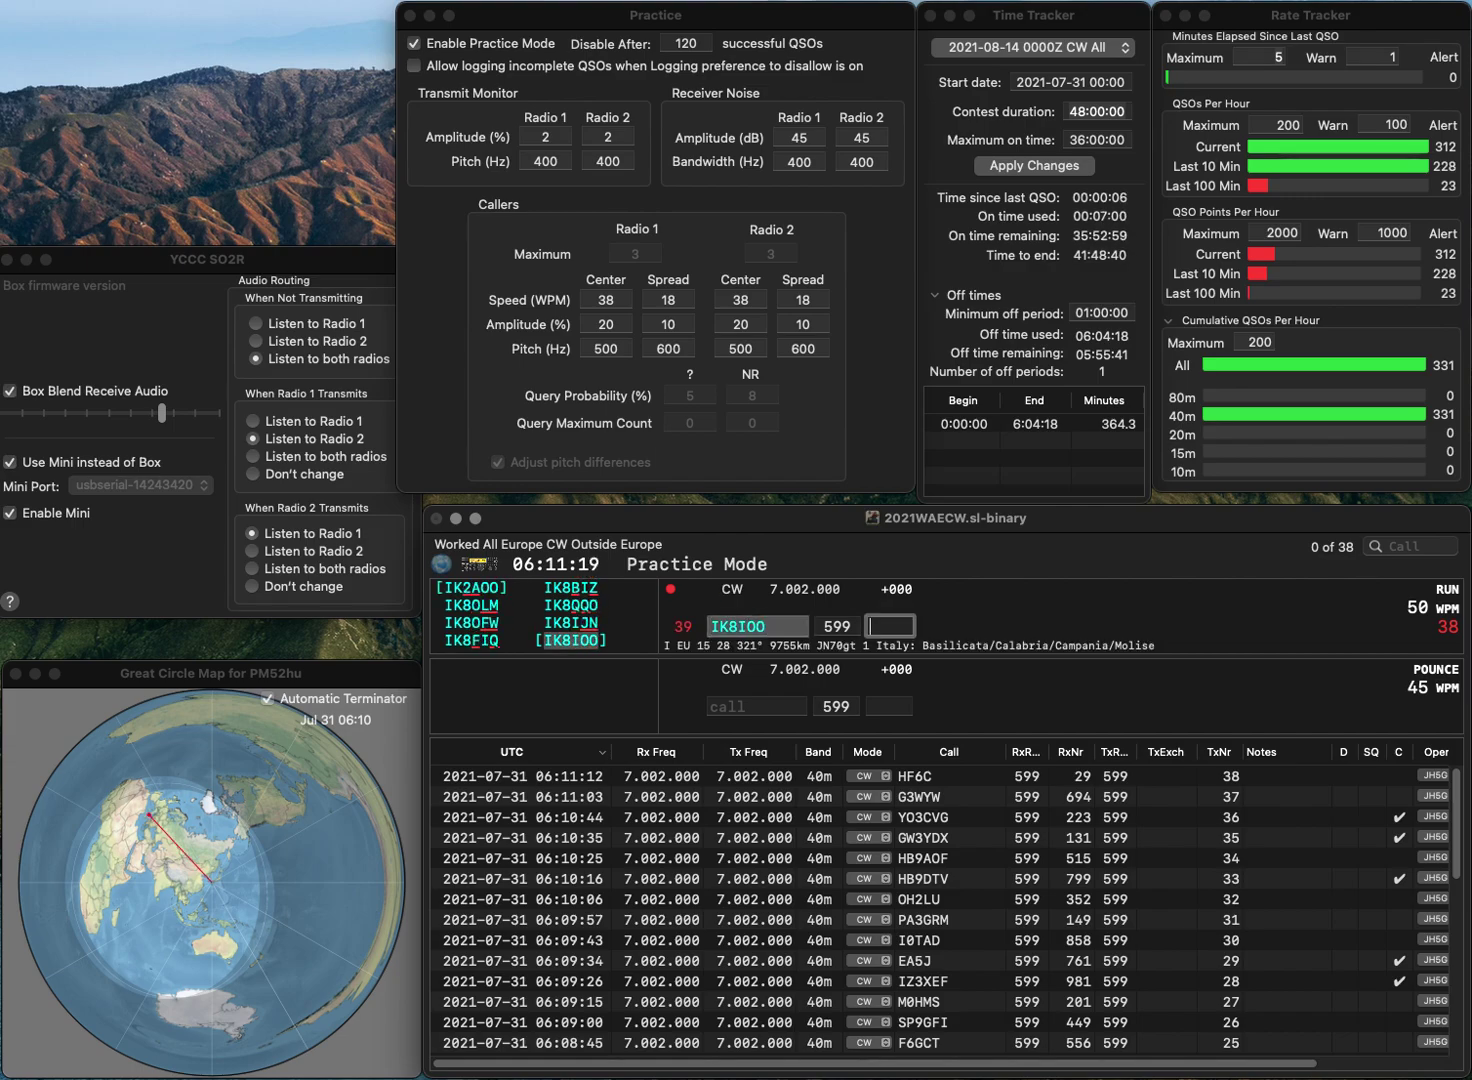
{"action": "type", "text": "510"}
{"action": "key", "text": "Return"}
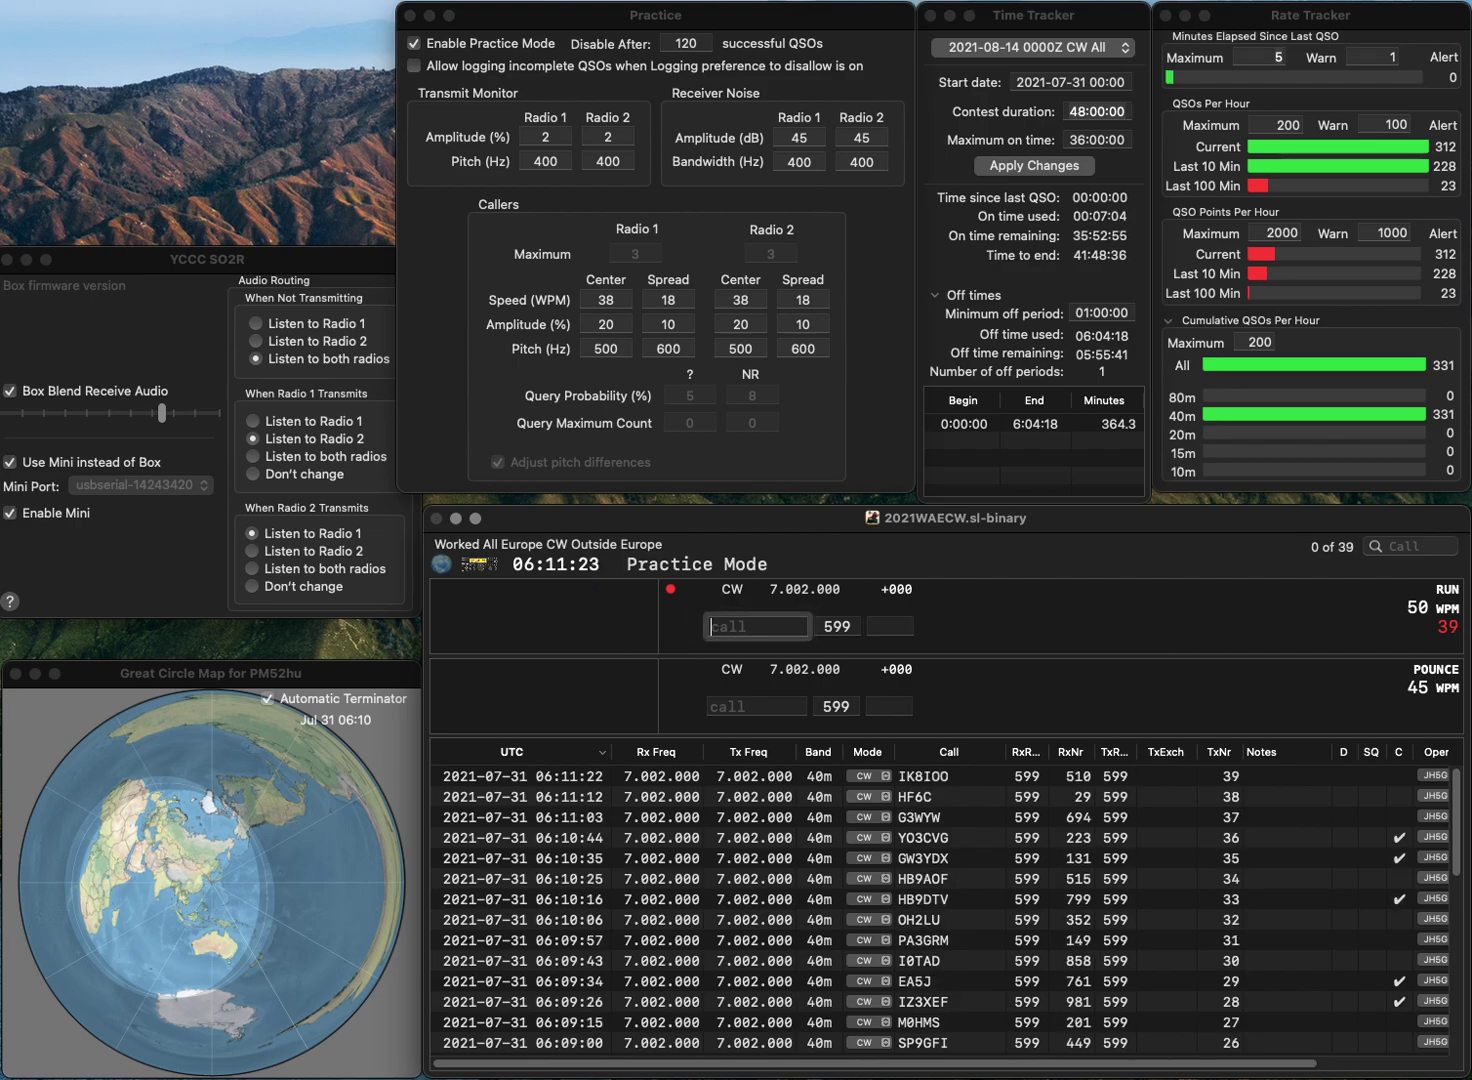
{"action": "type", "text": "F6AGM"}
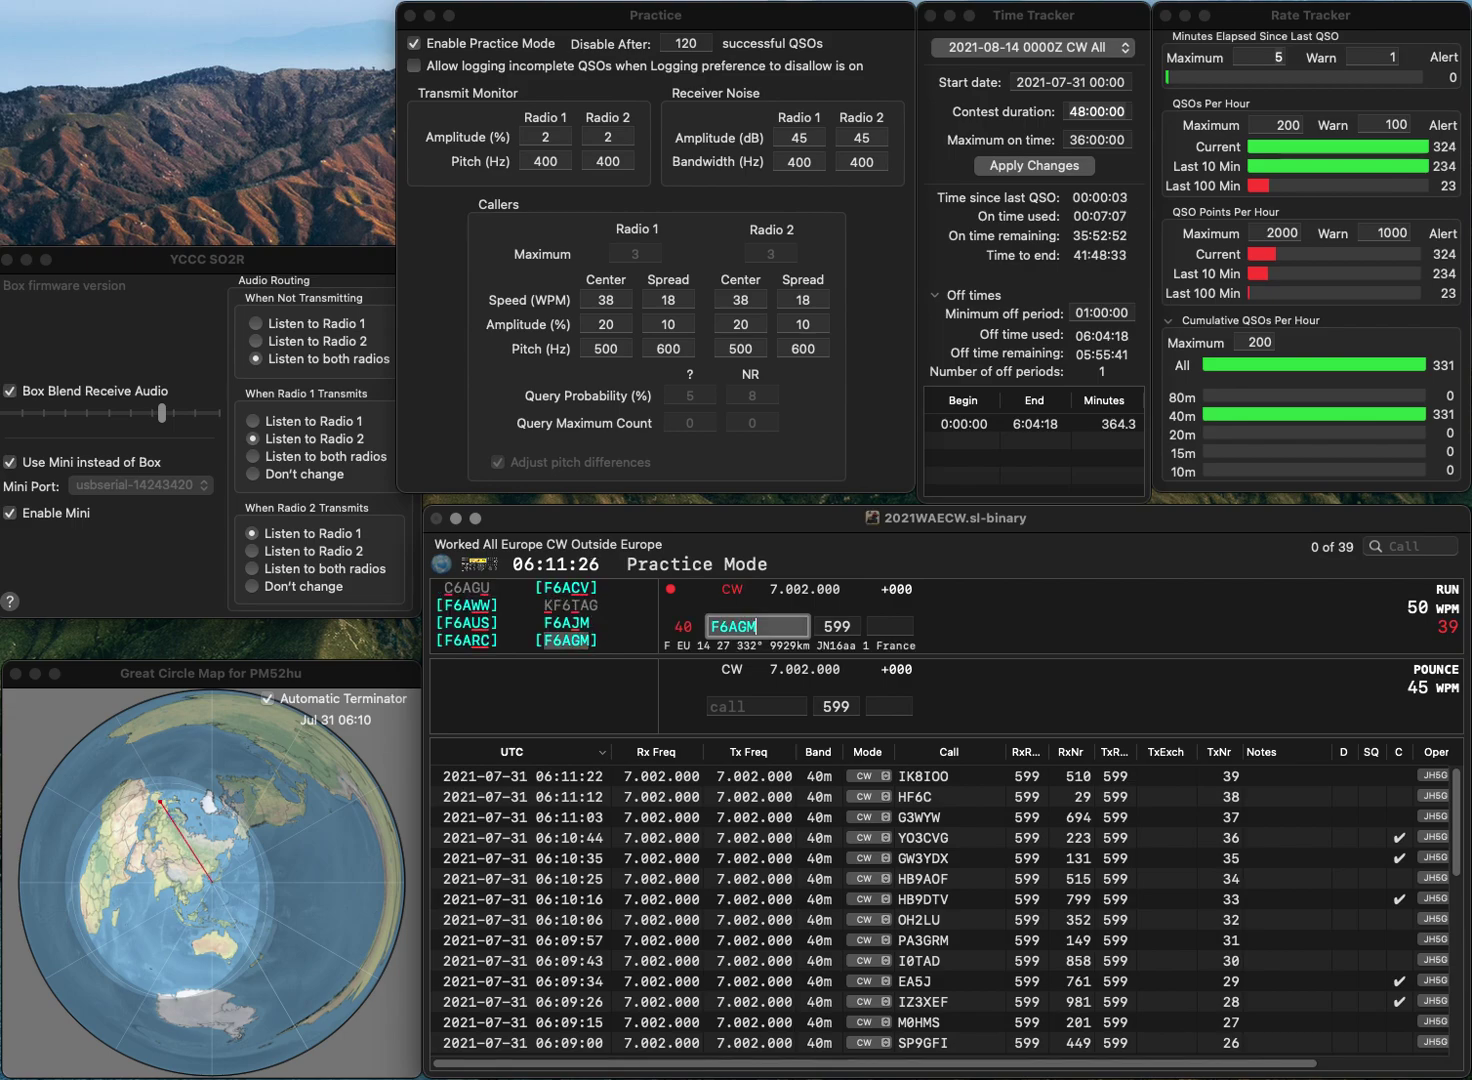
{"action": "key", "text": "Return"}
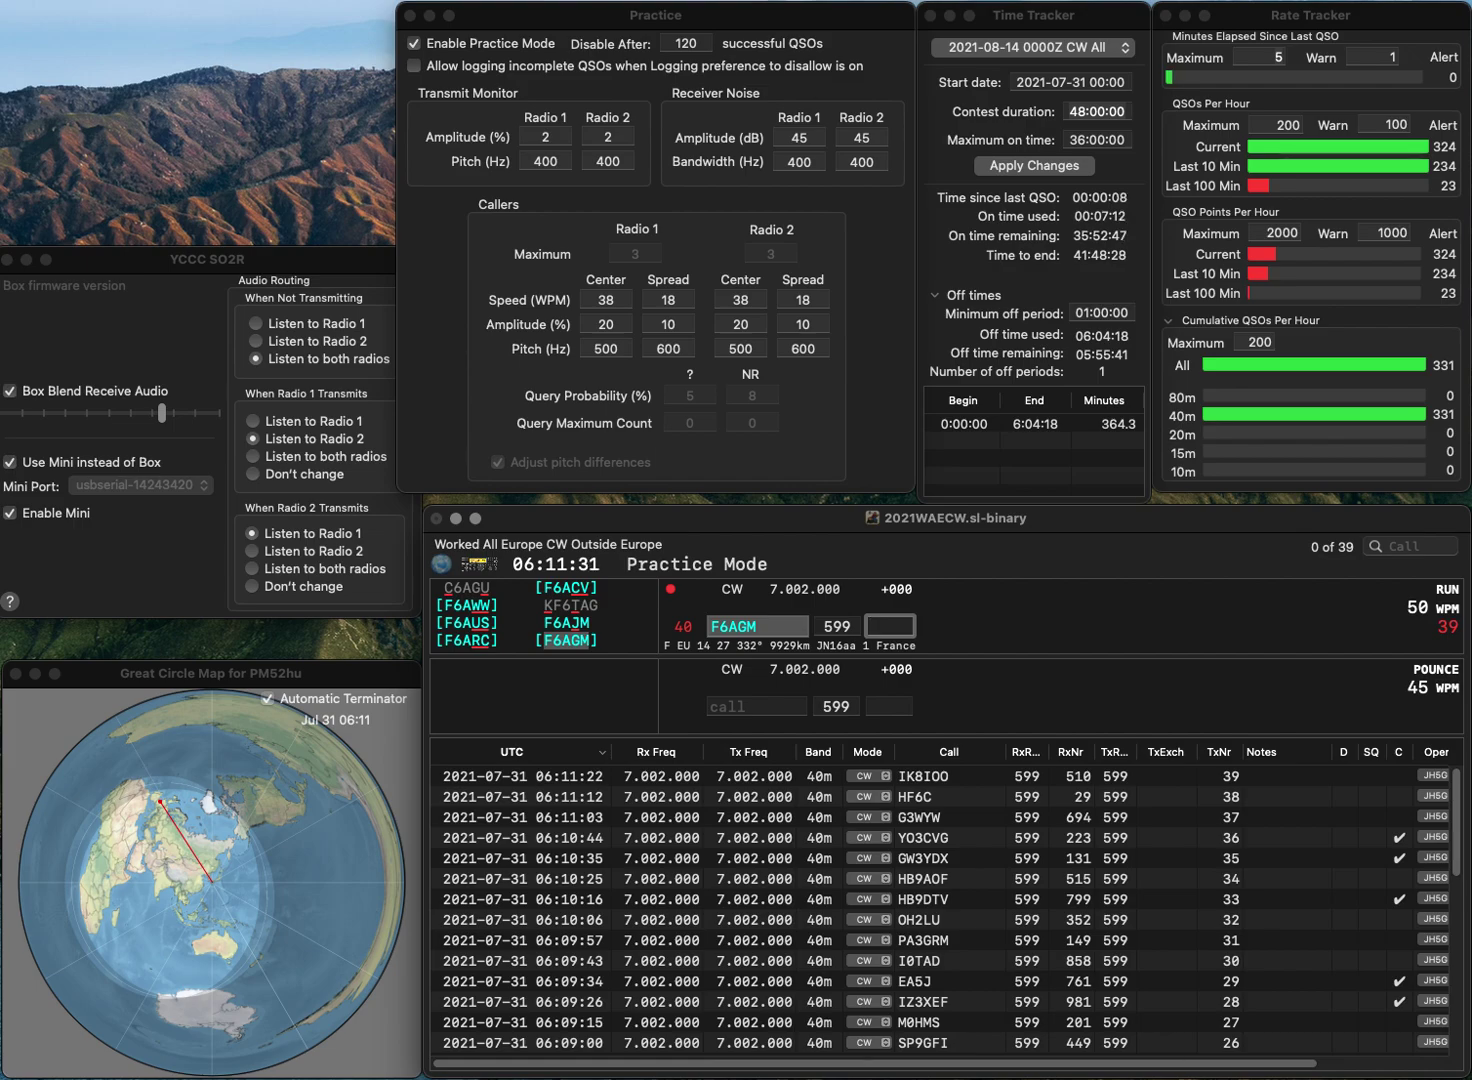
{"action": "type", "text": "977"}
{"action": "key", "text": "Return"}
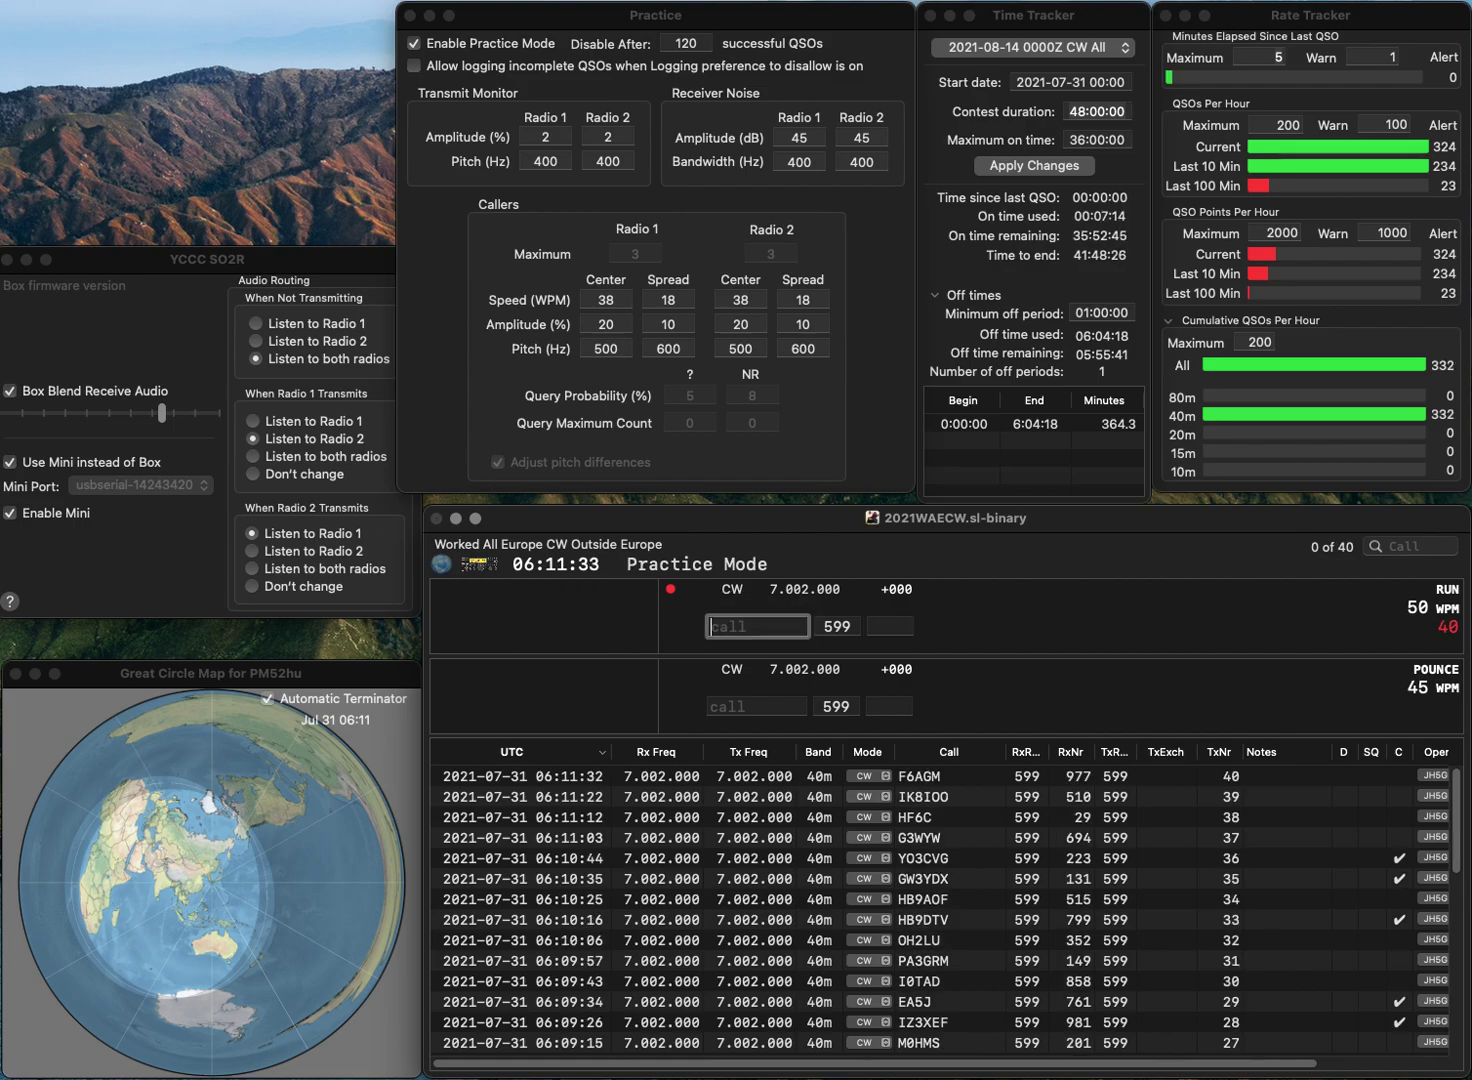
Step: Log a run-radio contact with call sign 9A4DC, entering 824 as the received serial number
{"action": "type", "text": "9A4DC"}
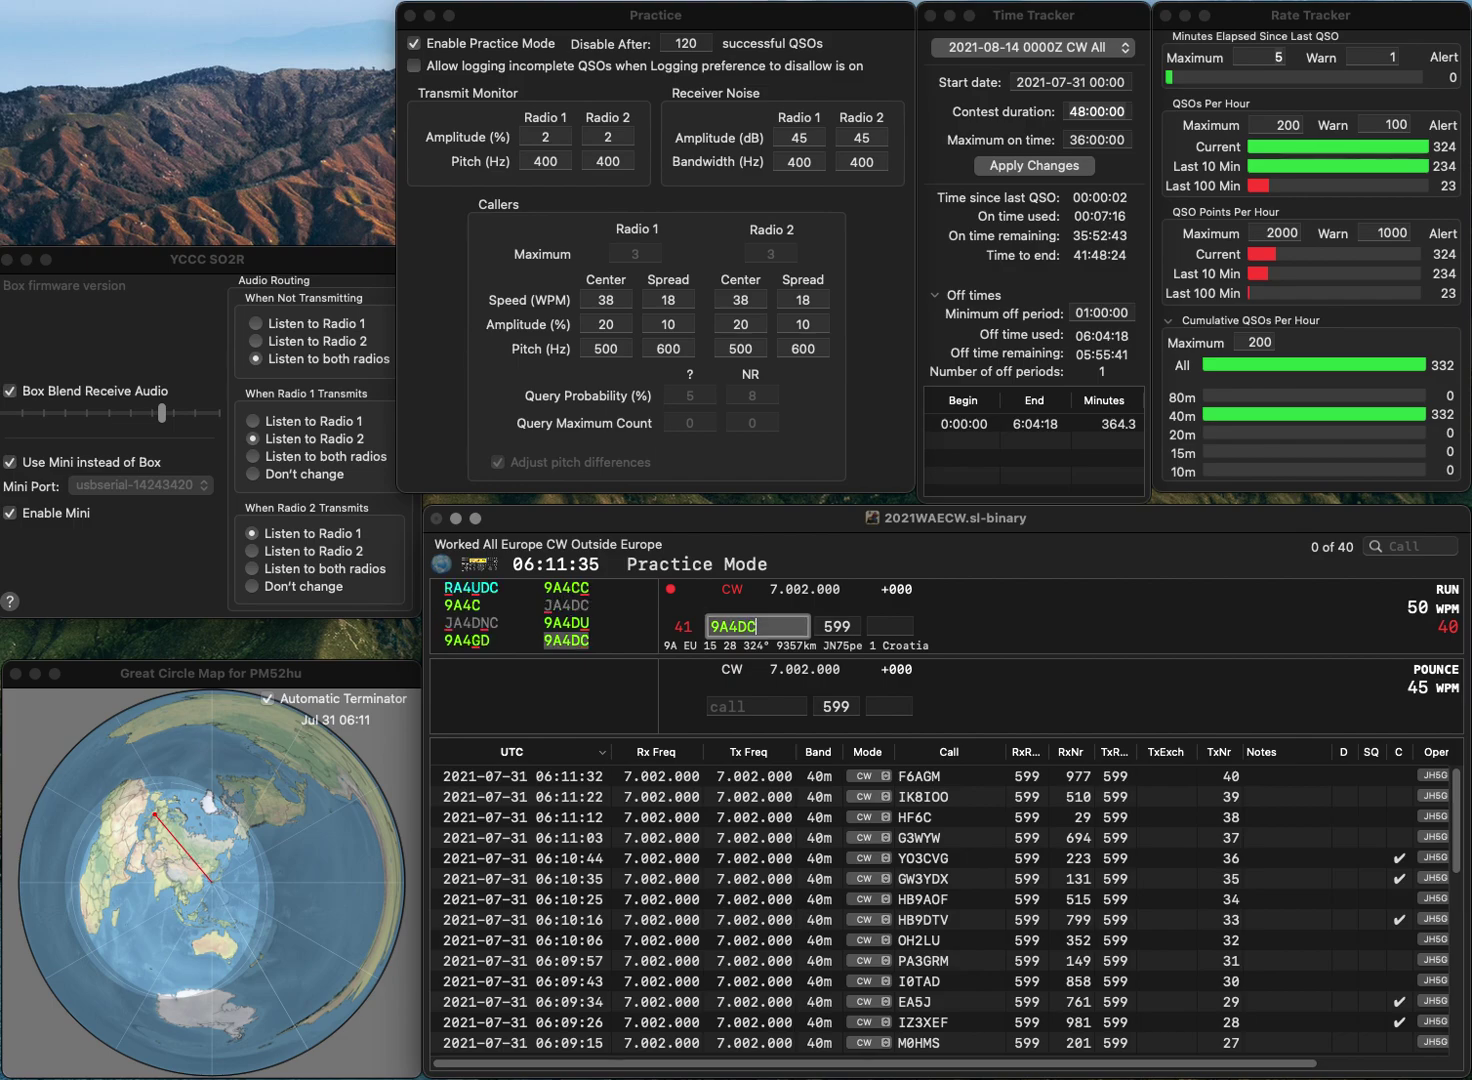
{"action": "key", "text": "Return"}
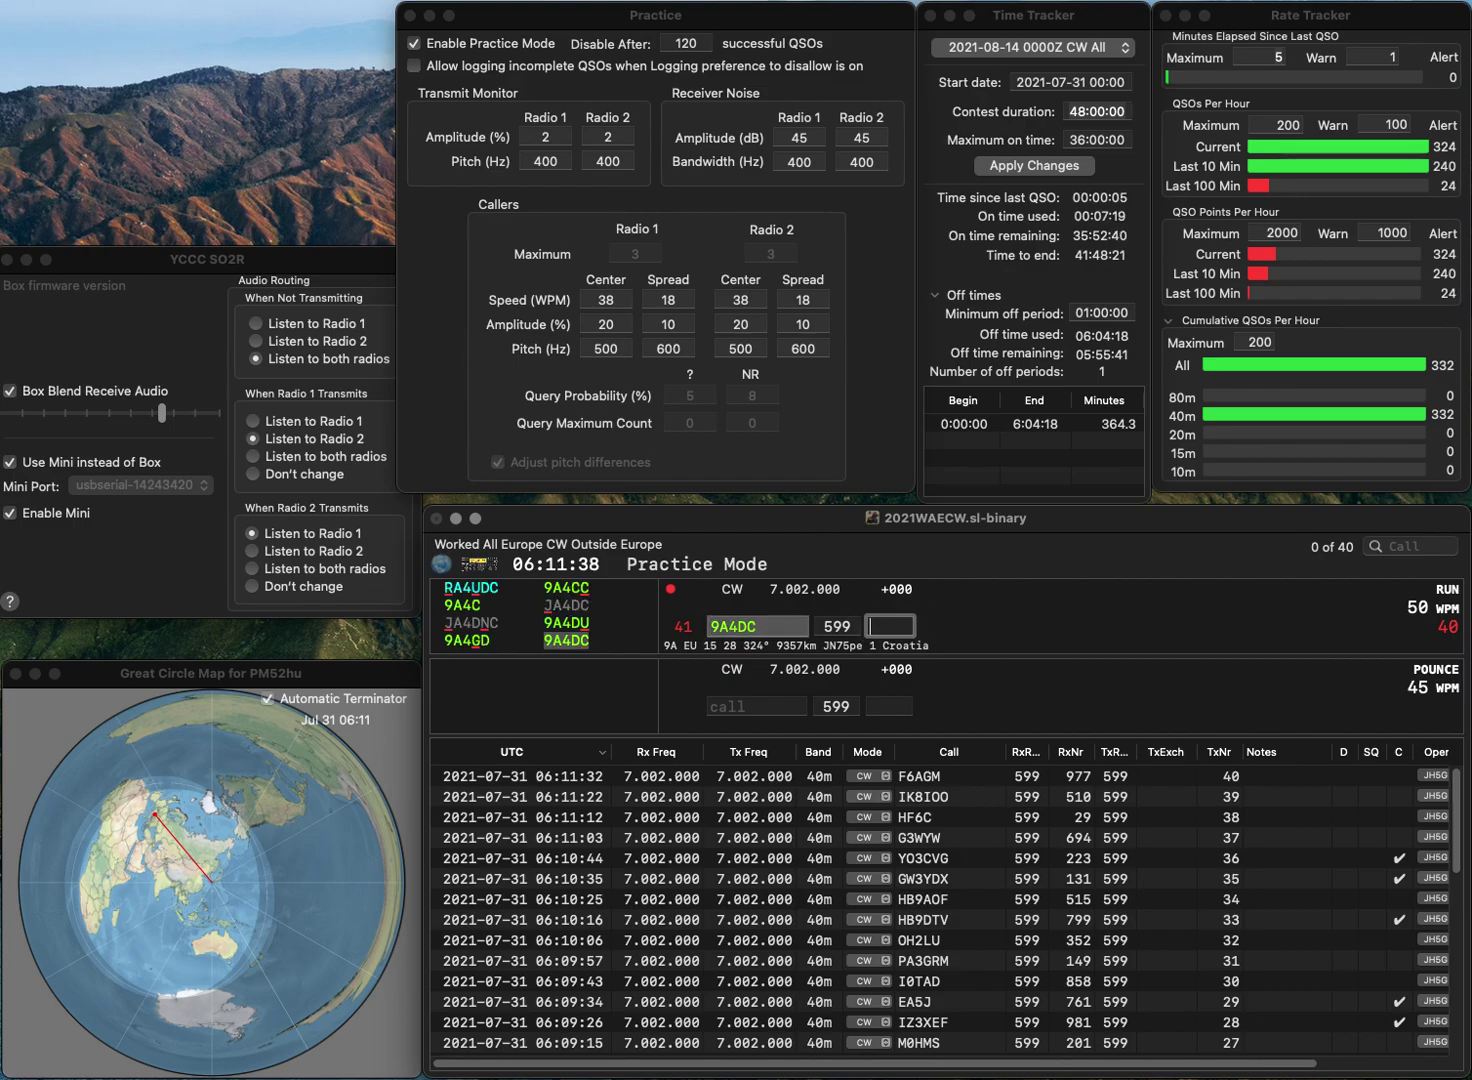
{"action": "type", "text": "824"}
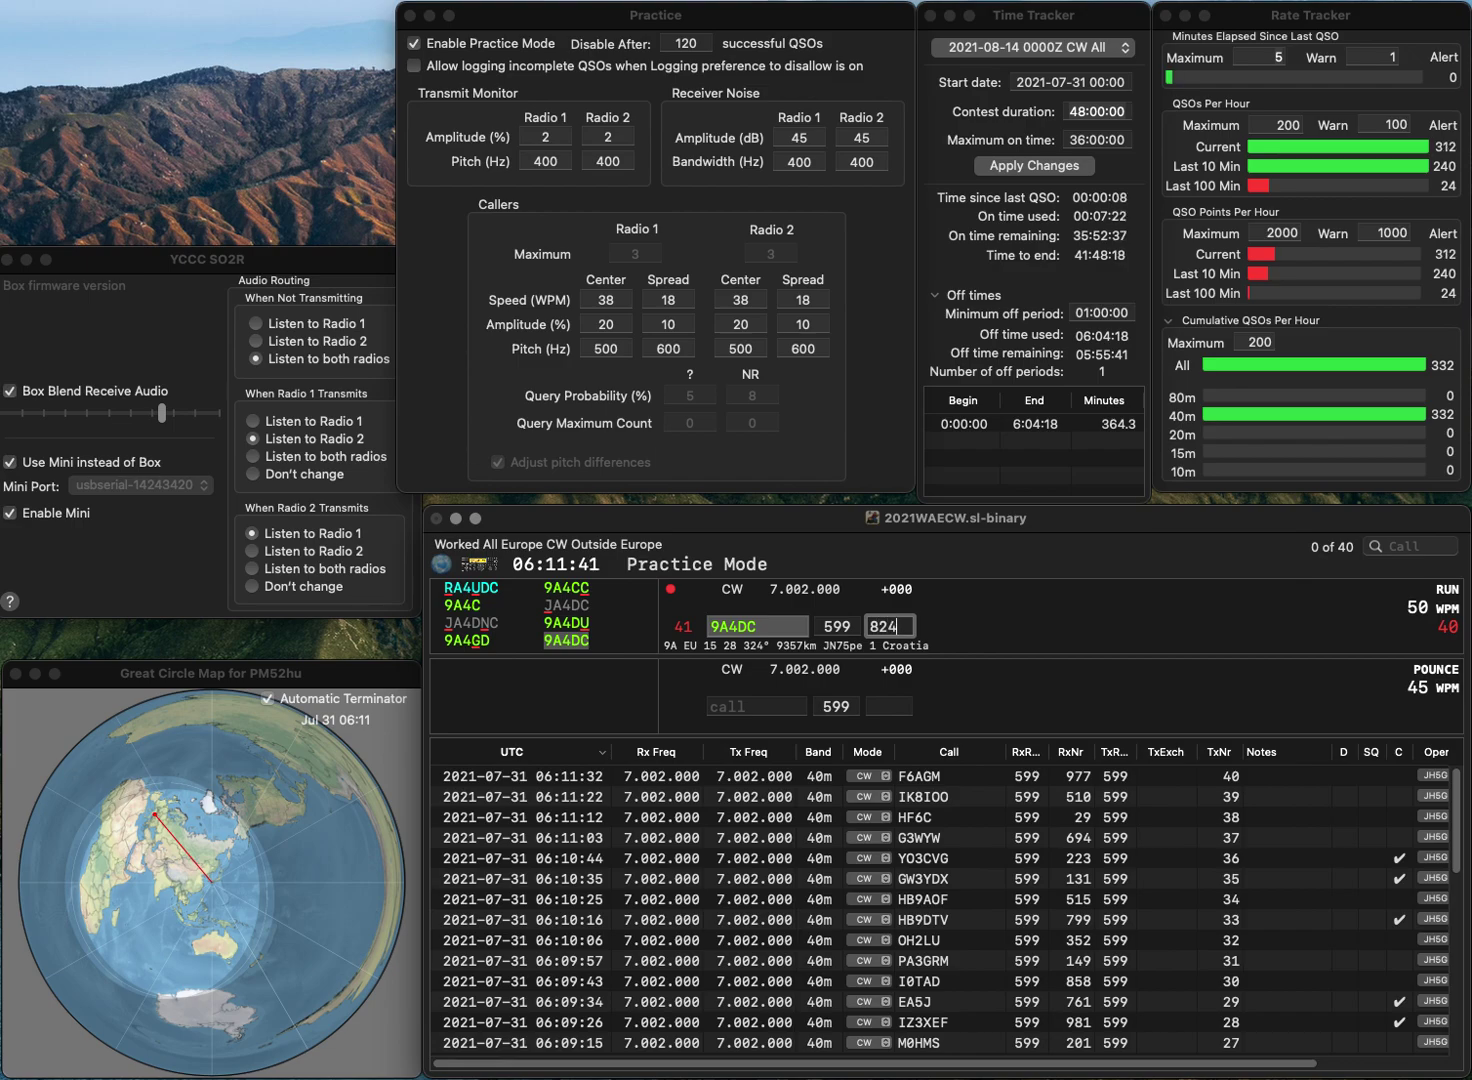
{"action": "key", "text": "Return"}
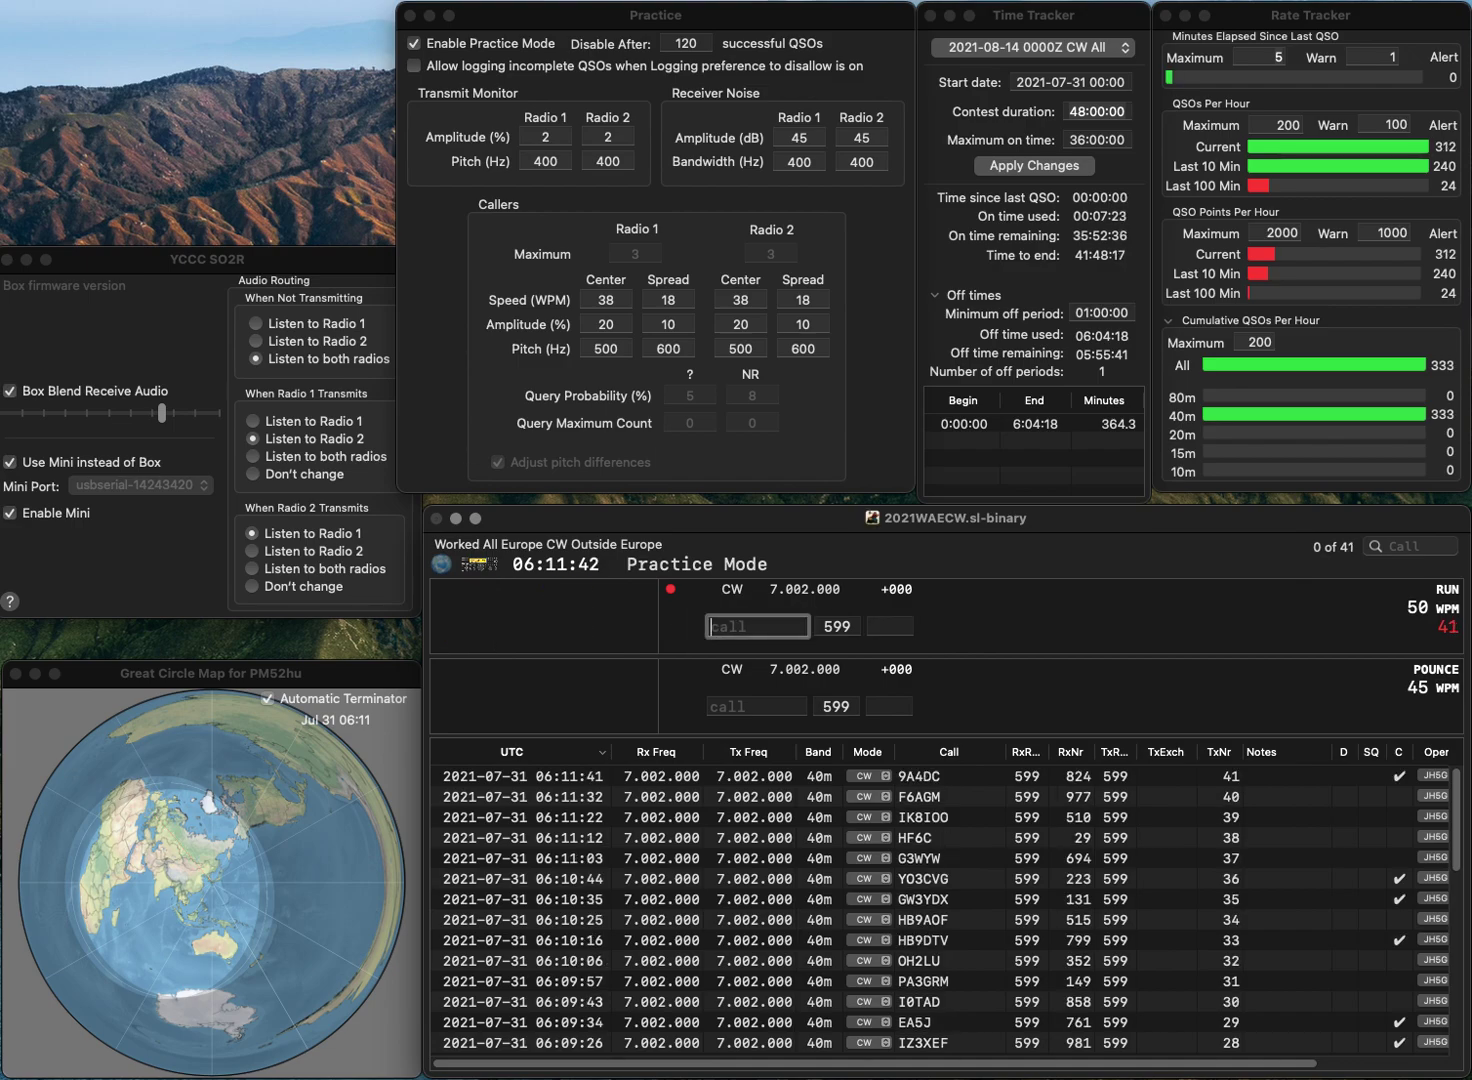
Step: Log a run-radio contact with call sign R7CD, entering 838 as the received serial number
{"action": "type", "text": "R7CD"}
{"action": "key", "text": "Return"}
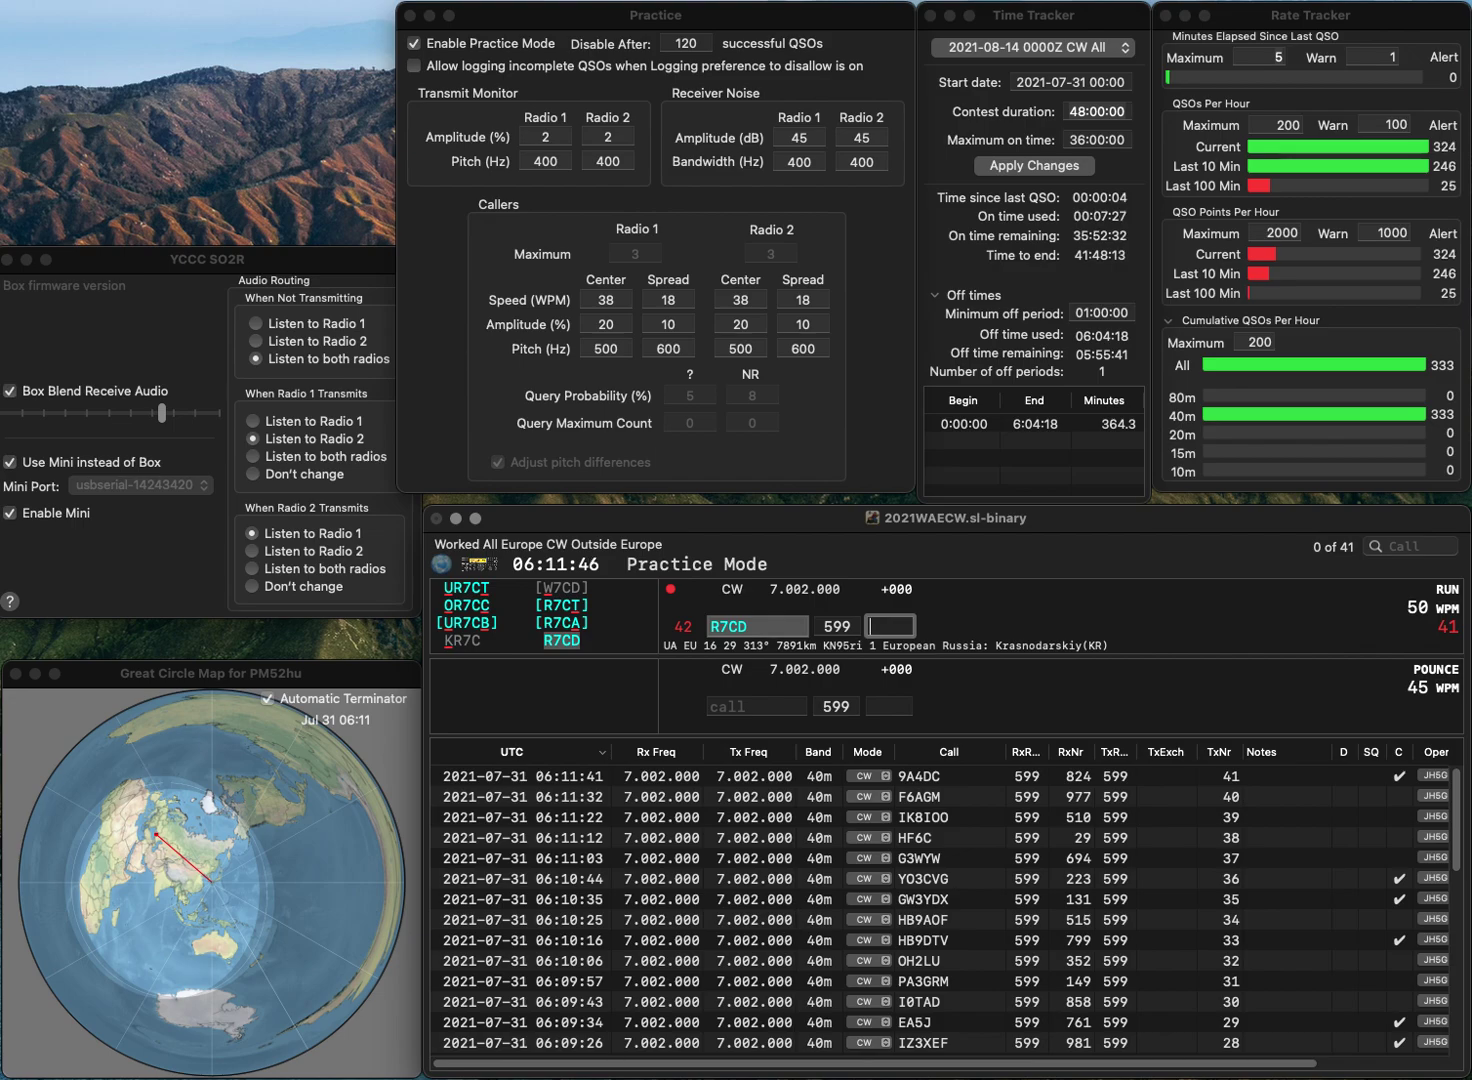
{"action": "type", "text": "838"}
{"action": "key", "text": "Return"}
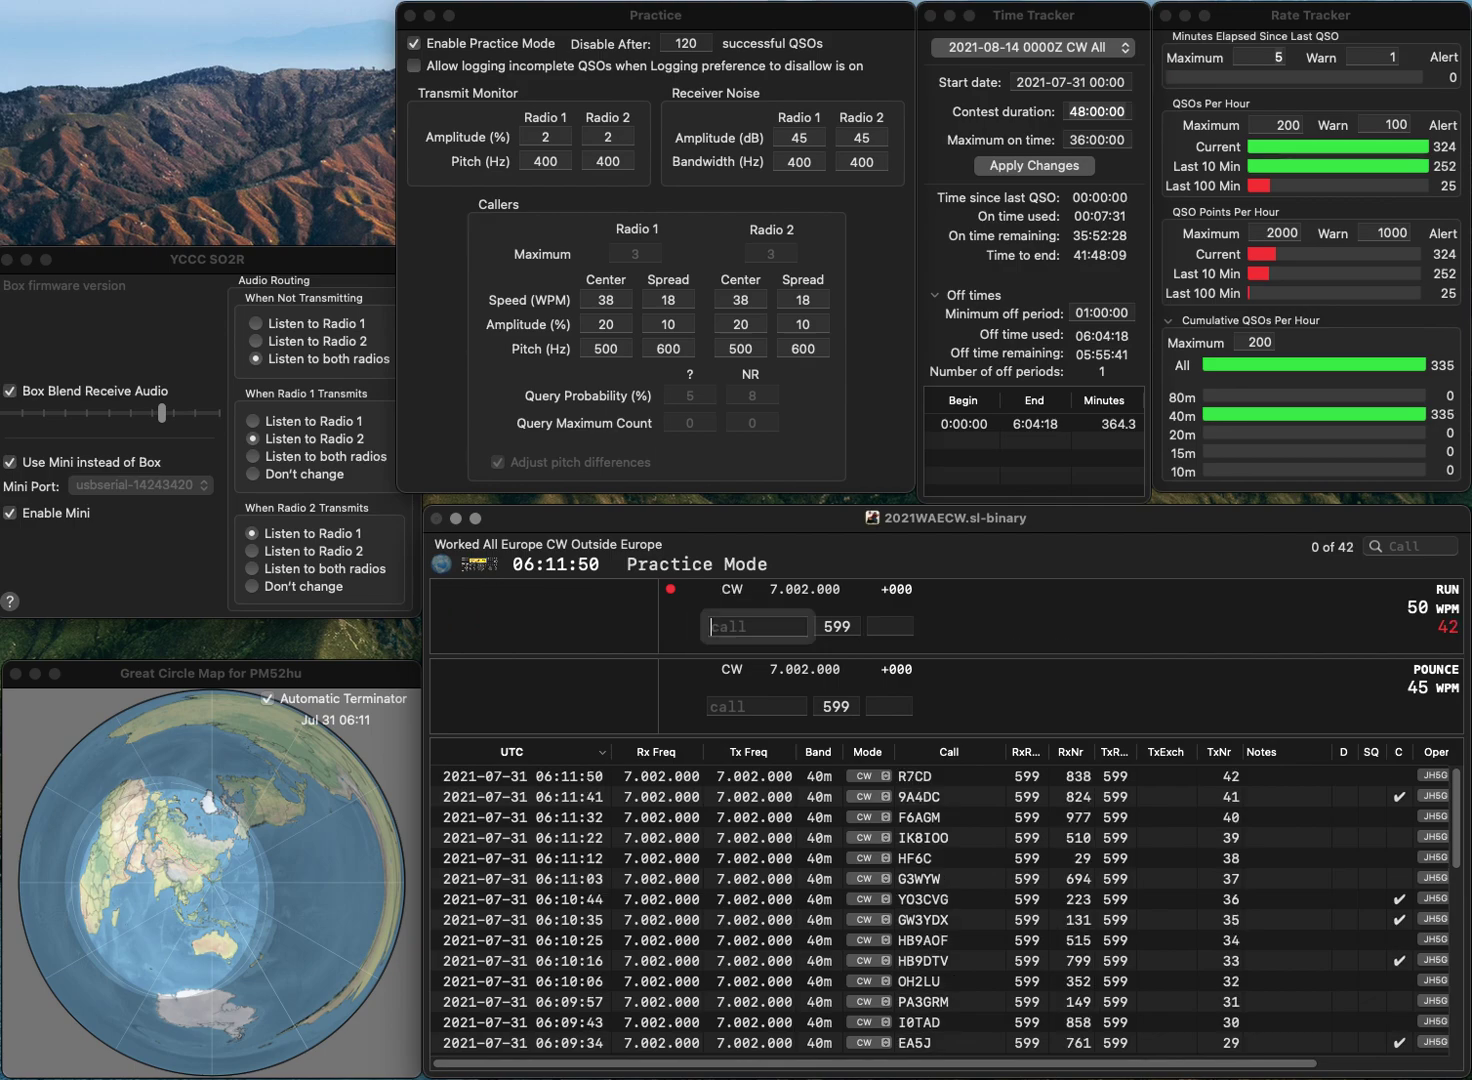
{"action": "type", "text": "IU5HEI"}
{"action": "key", "text": "BackSpace"}
{"action": "type", "text": "S"}
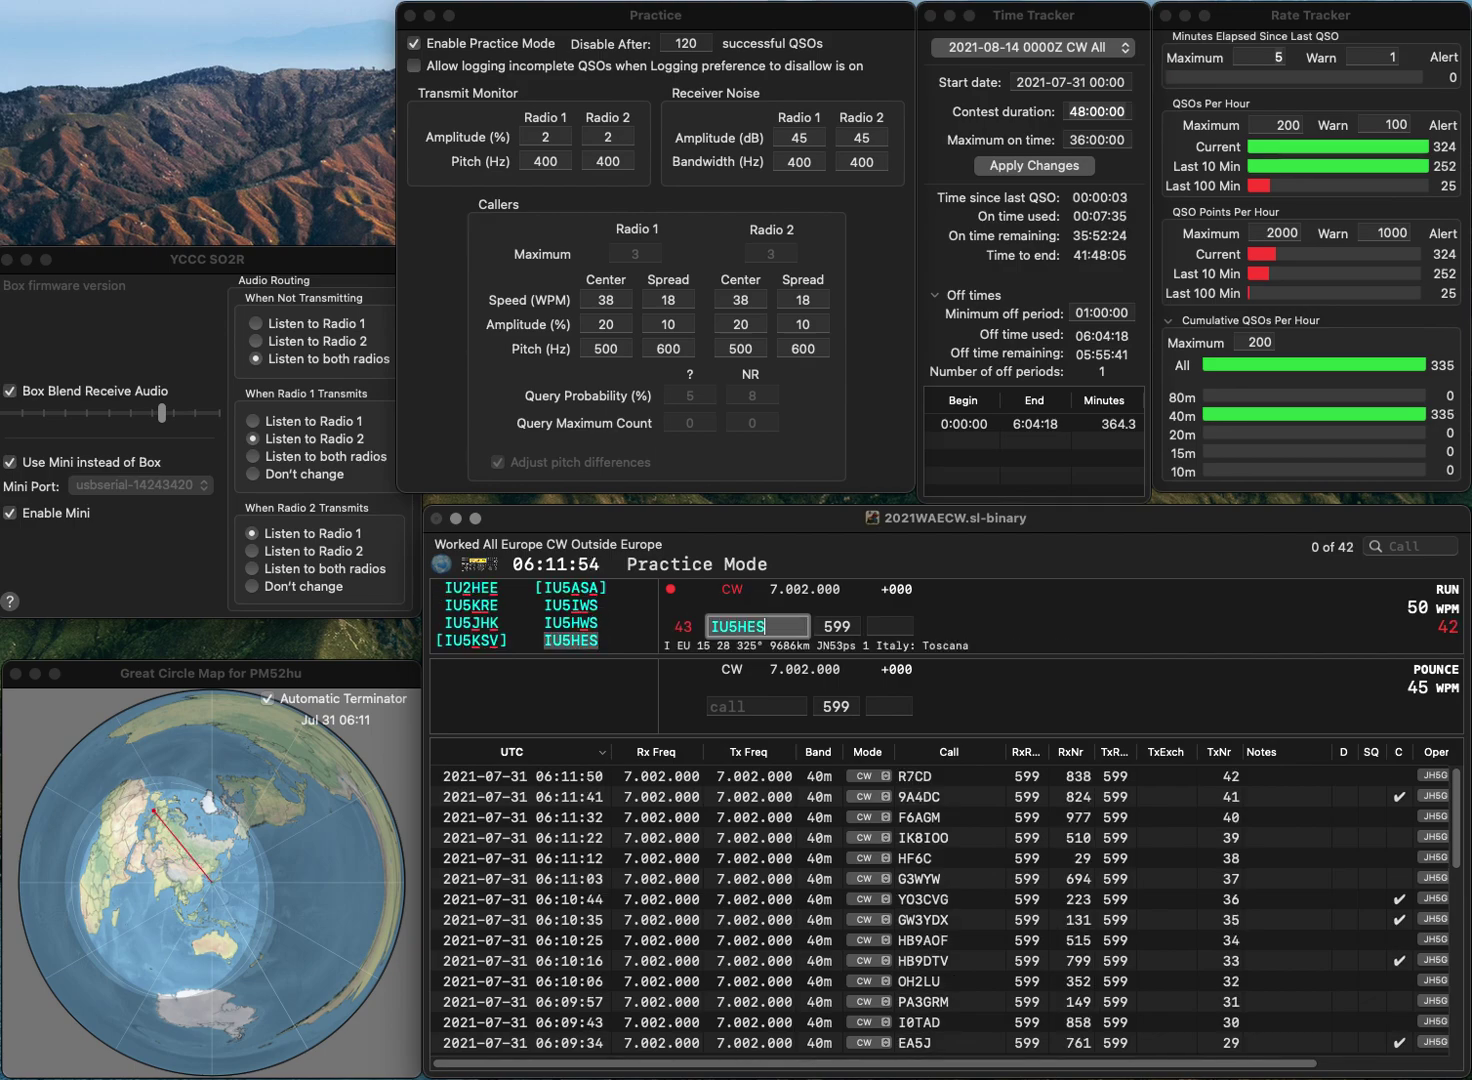
{"action": "key", "text": "space"}
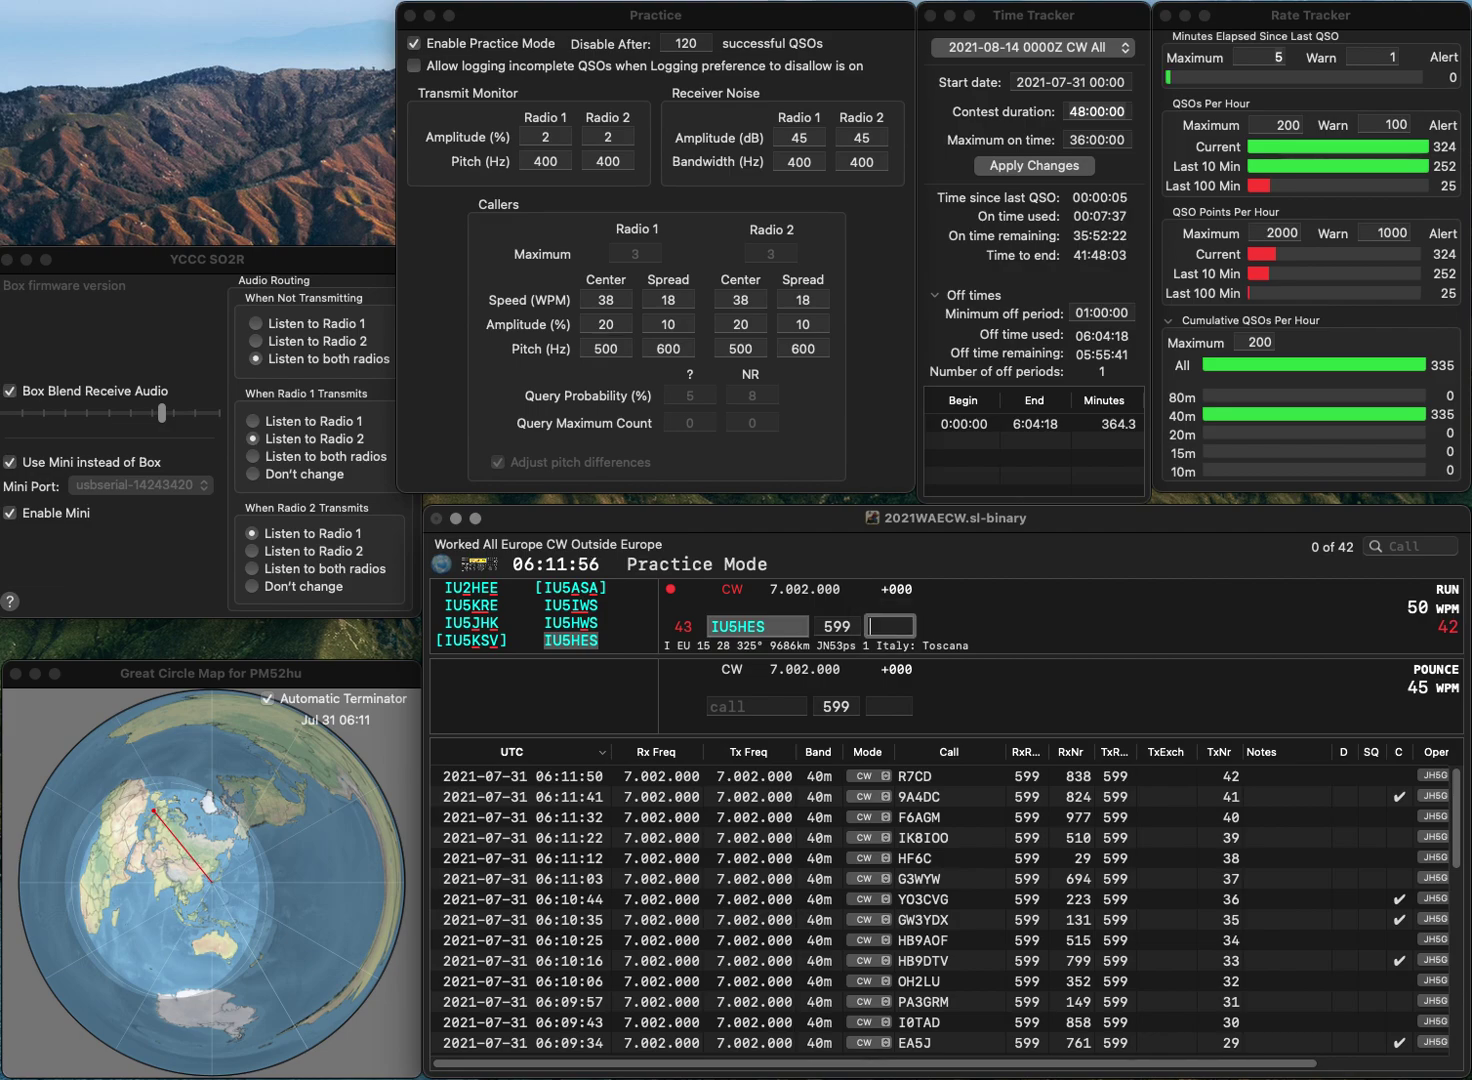
{"action": "type", "text": "362"}
{"action": "key", "text": "Return"}
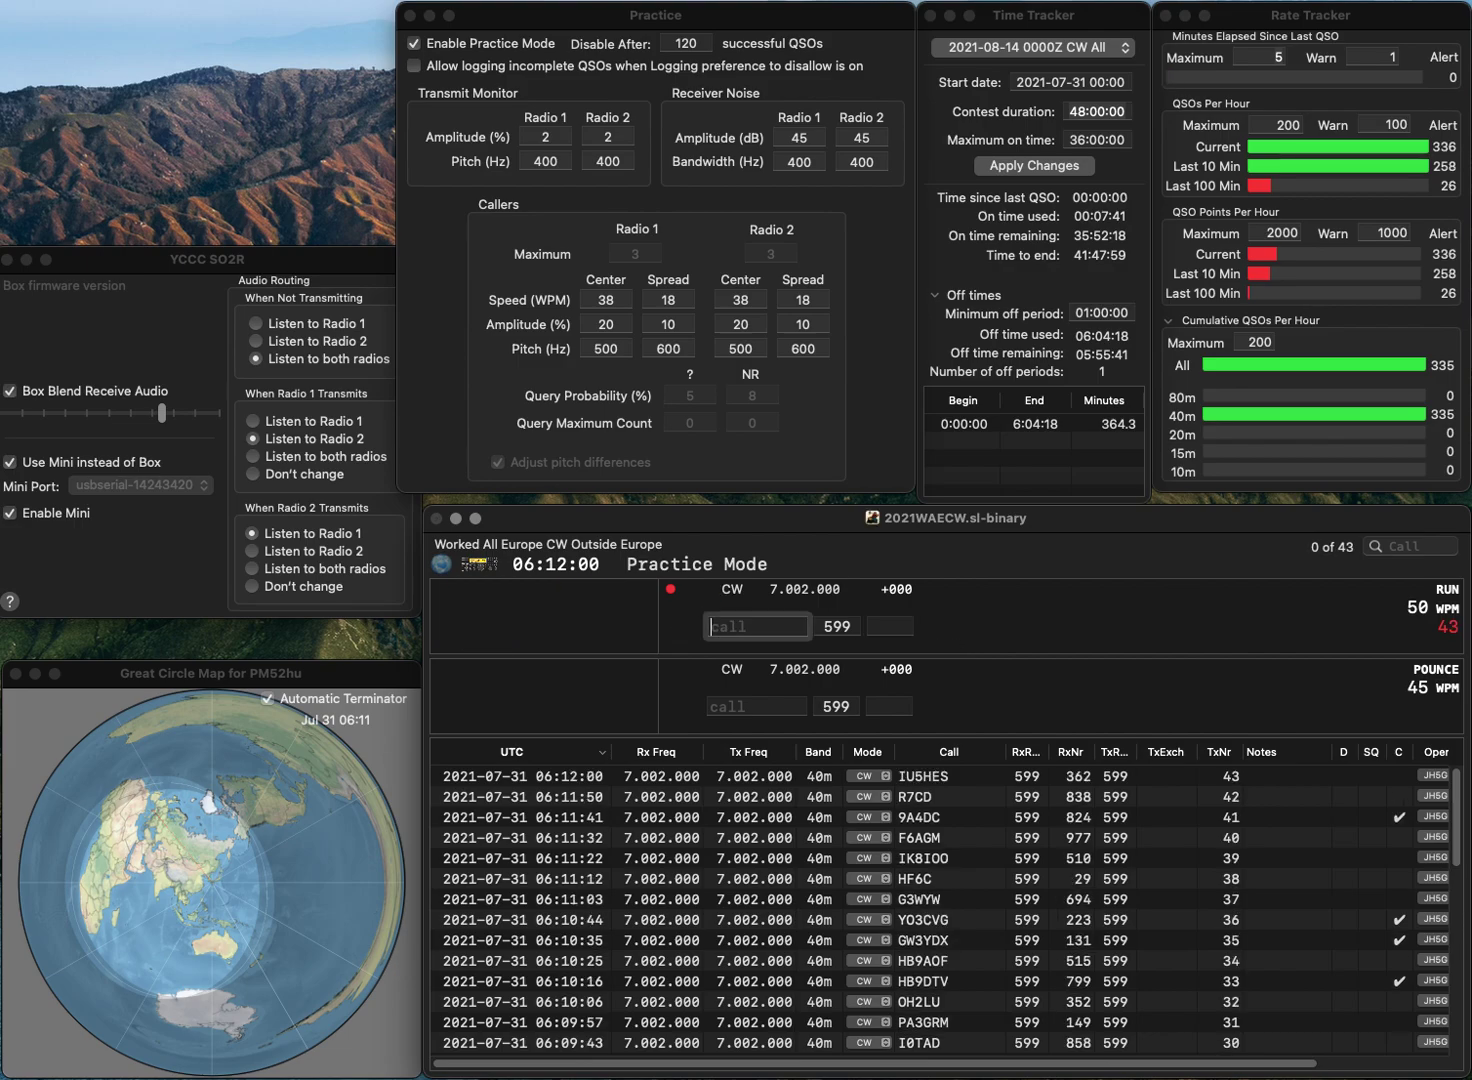
Step: Log a run-radio contact with call sign DL5M, entering 680 as the received serial number
{"action": "type", "text": "DL5"}
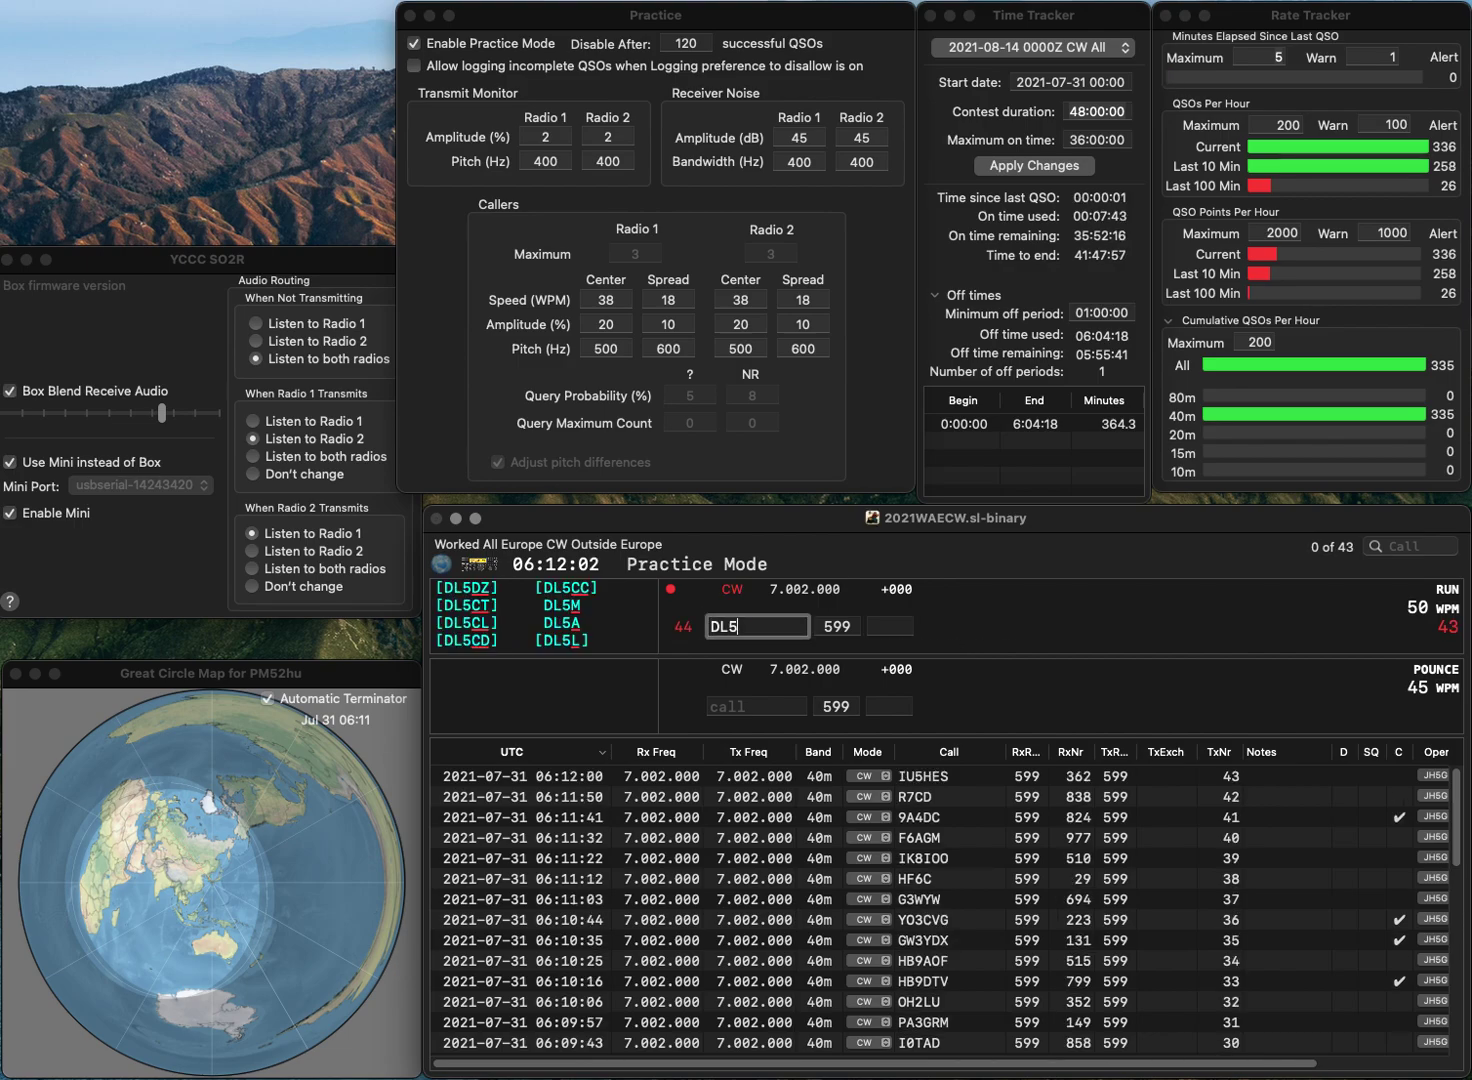
{"action": "type", "text": "M"}
{"action": "key", "text": "space"}
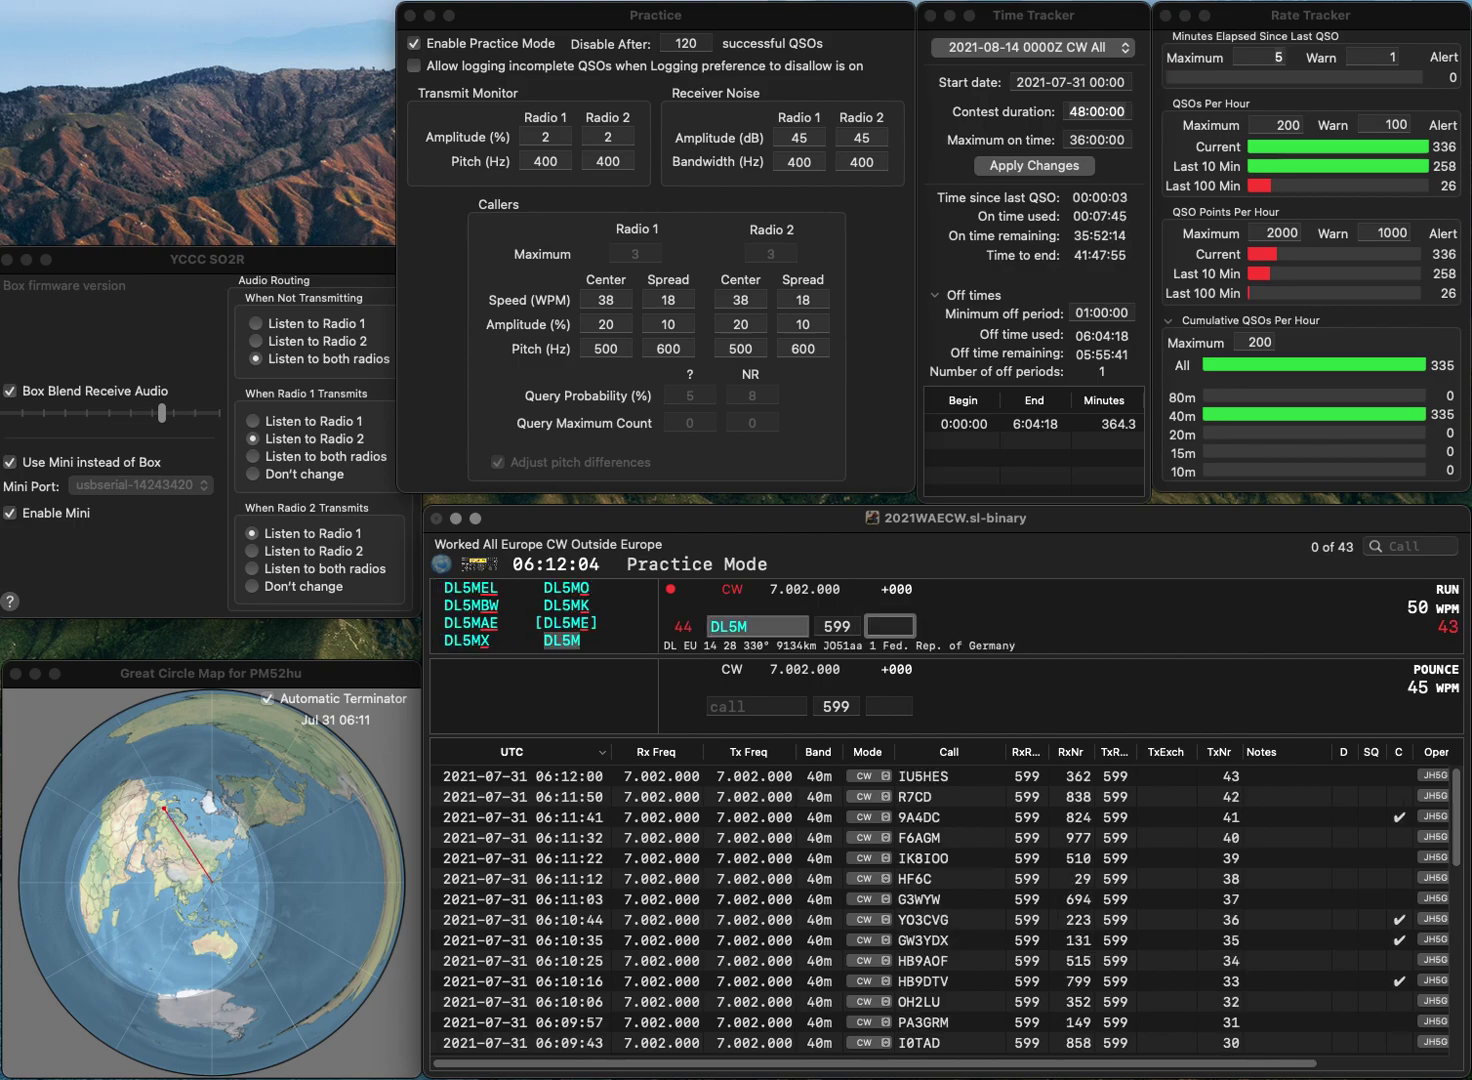
{"action": "type", "text": "680"}
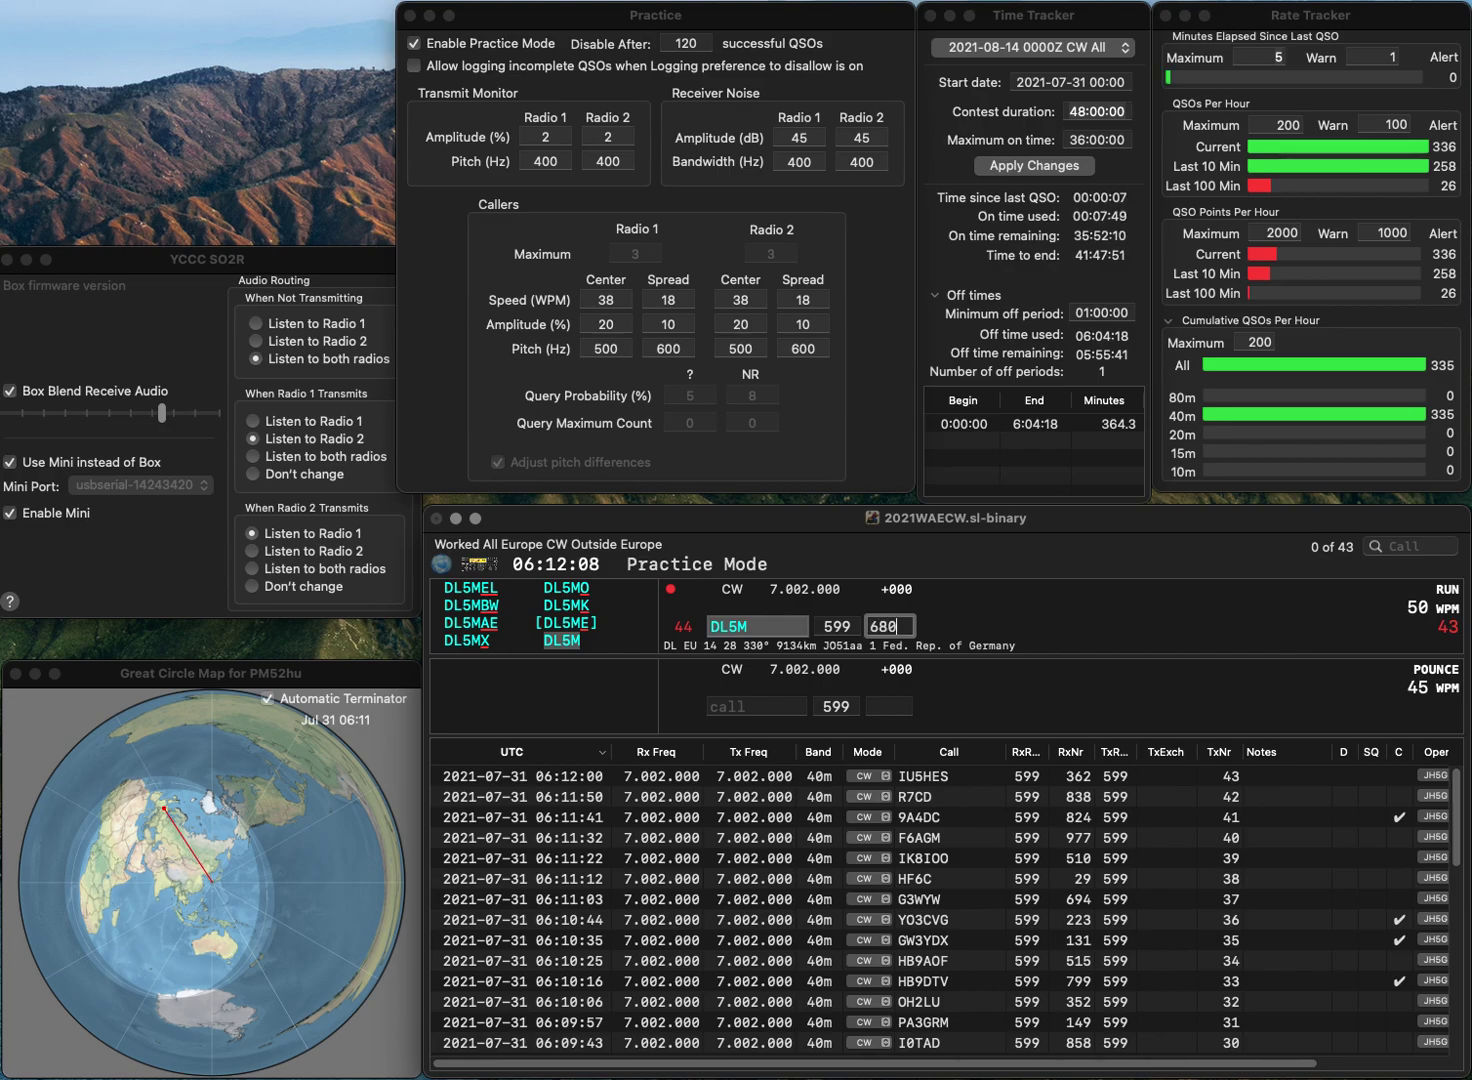
{"action": "key", "text": "Return"}
{"action": "type", "text": "G4RS"}
{"action": "key", "text": "Return"}
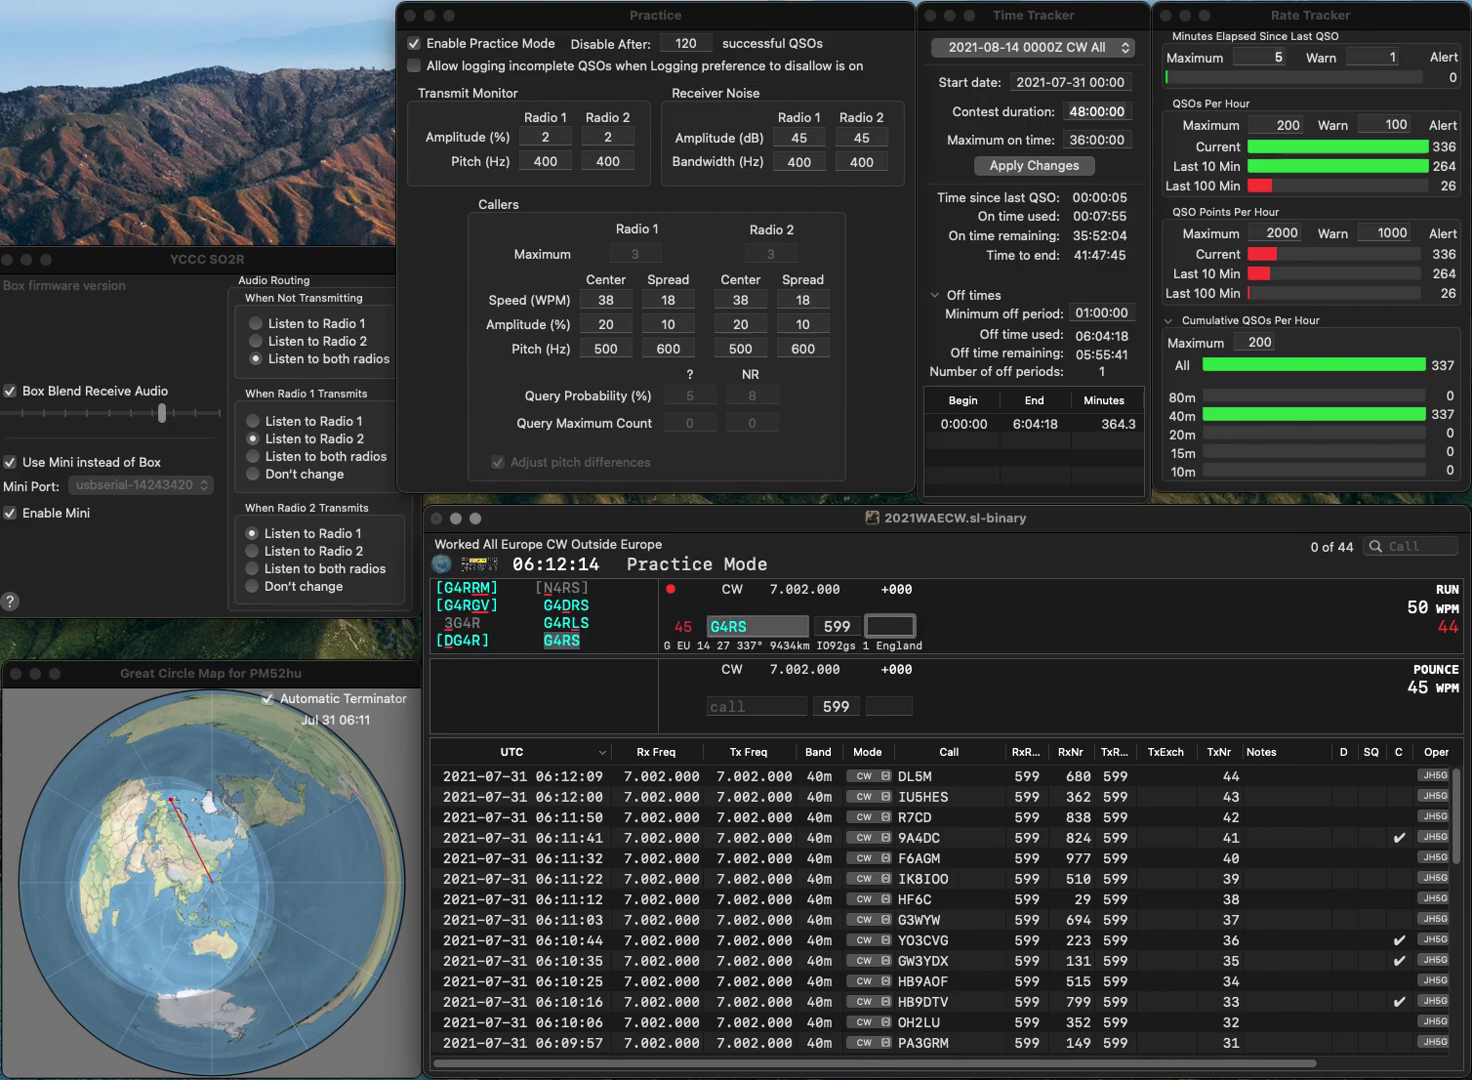
{"action": "type", "text": "571"}
{"action": "key", "text": "Return"}
Step: Log a run-radio contact with call sign UR7TV, entering 79 as the received serial number
{"action": "type", "text": "UR7TV"}
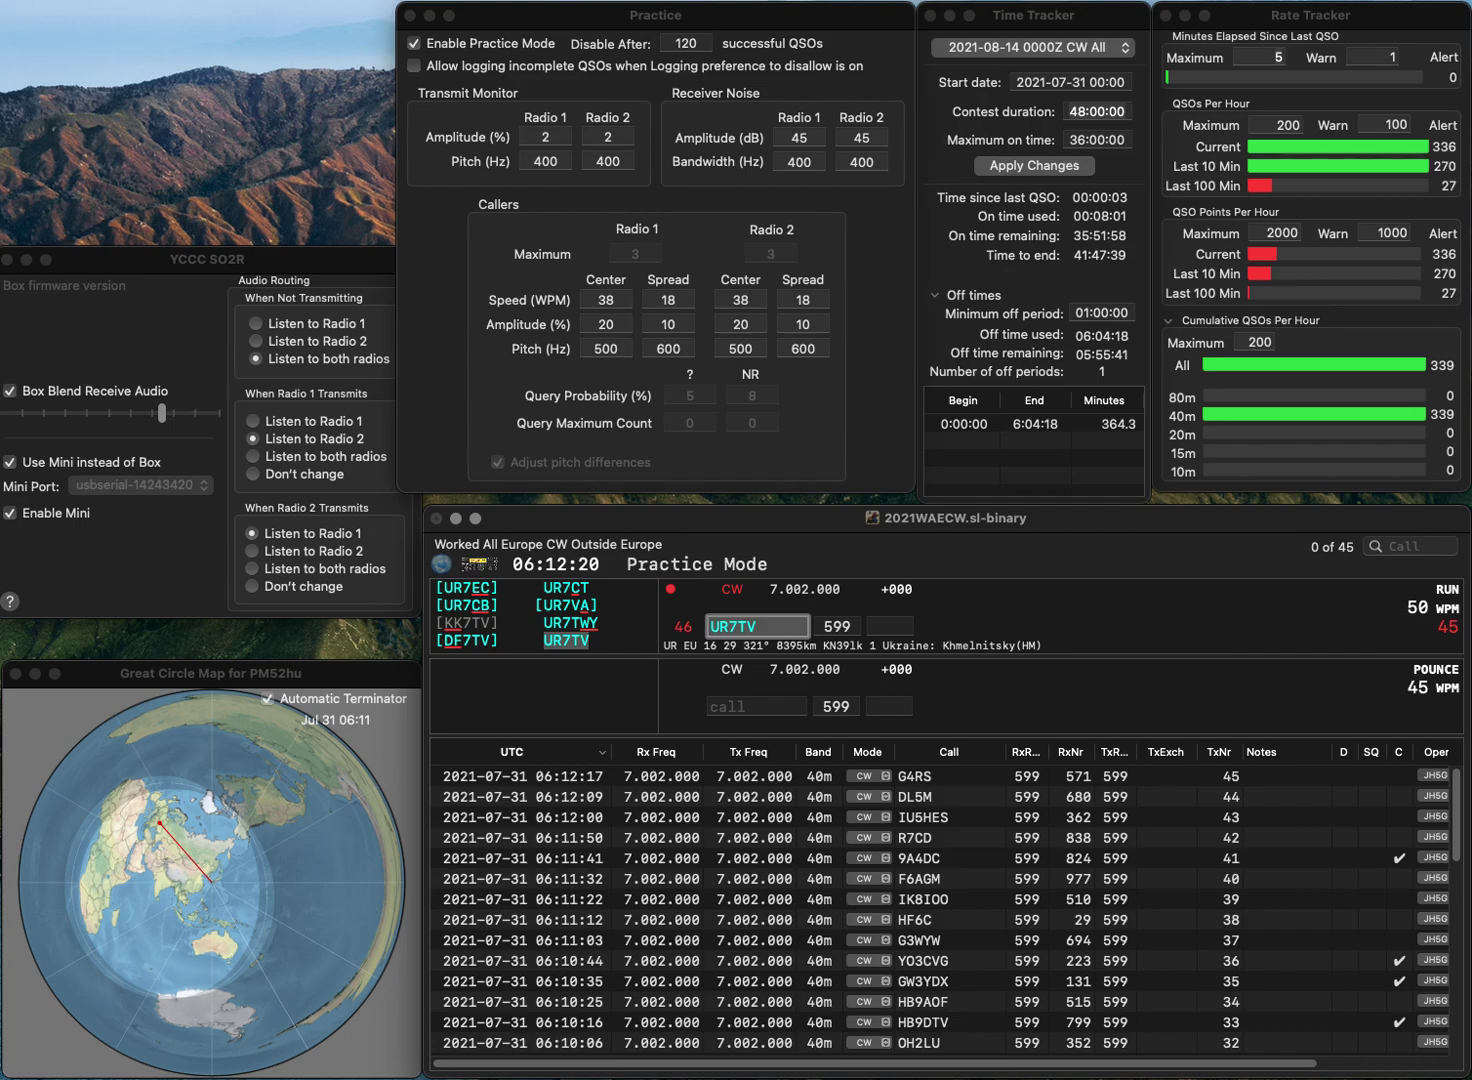
{"action": "key", "text": "Return"}
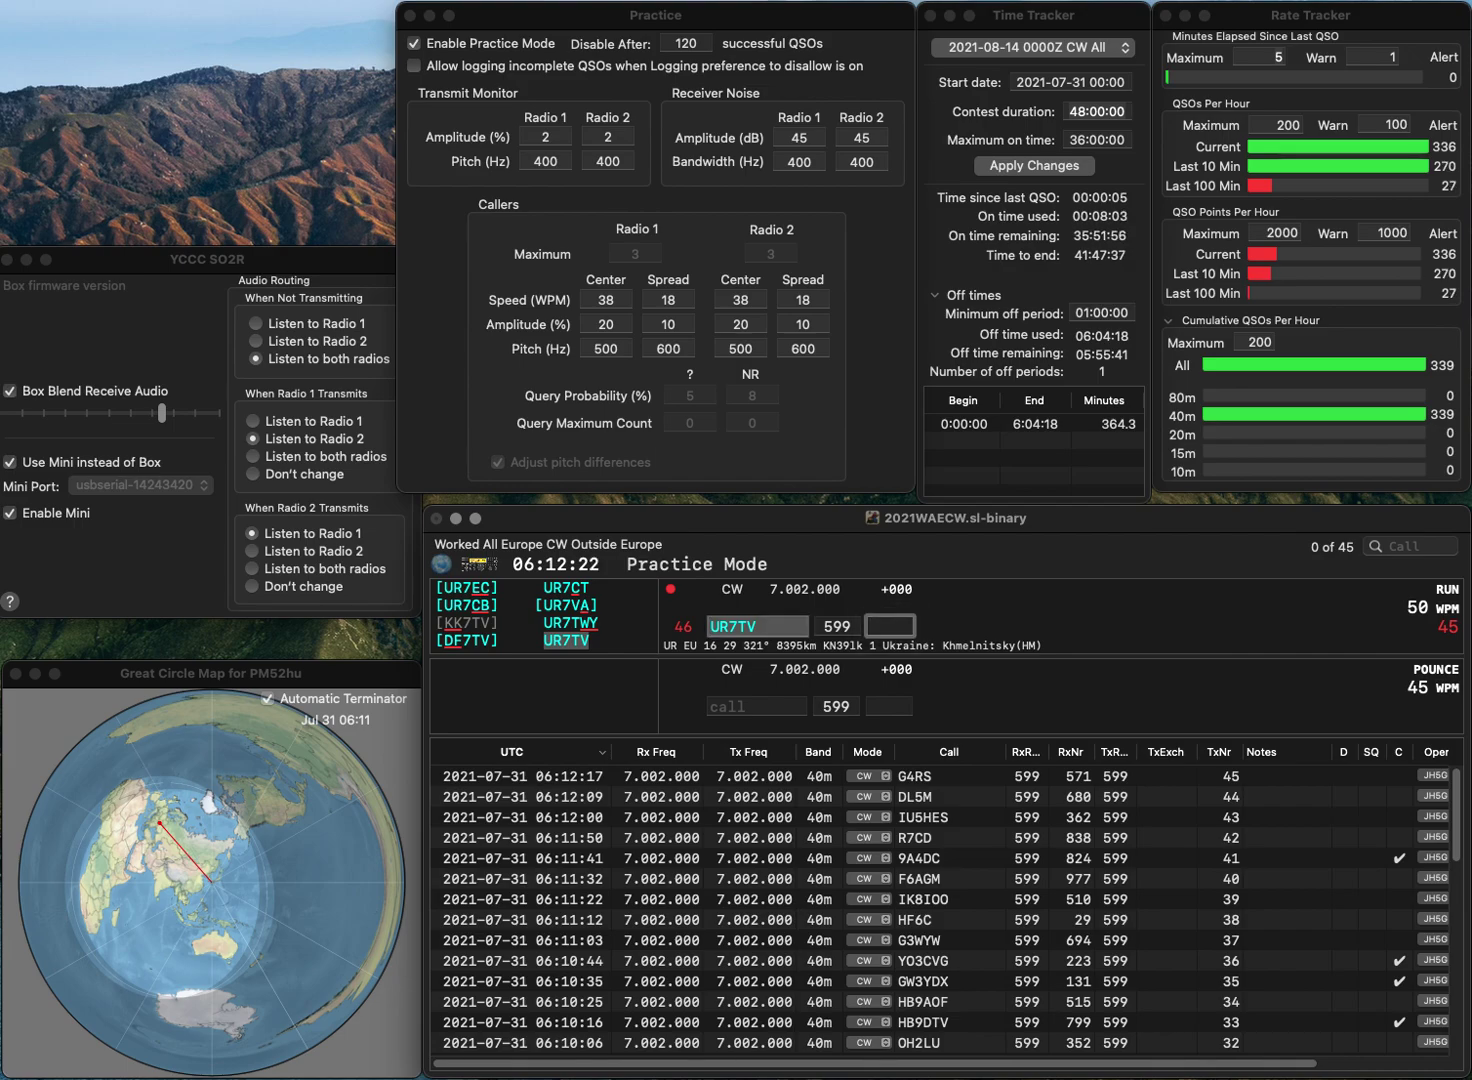
{"action": "type", "text": "79"}
{"action": "key", "text": "Return"}
{"action": "type", "text": "G49"}
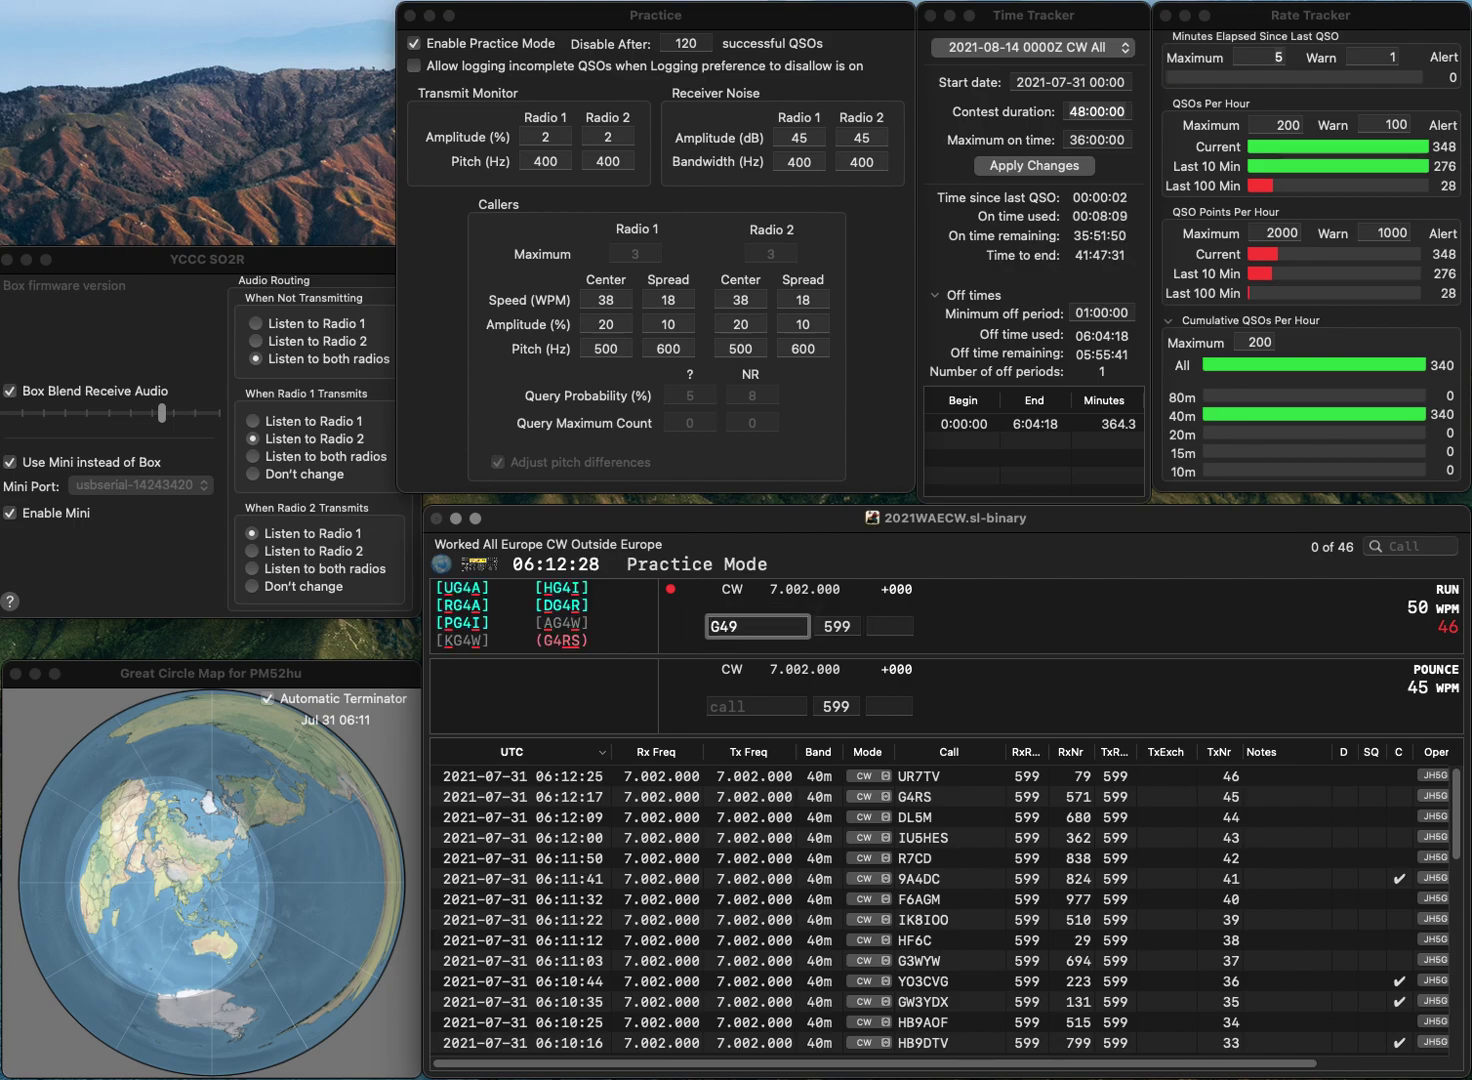
{"action": "key", "text": "Left"}
{"action": "key", "text": "BackSpace"}
{"action": "type", "text": "3"}
{"action": "key", "text": "Left"}
{"action": "key", "text": "Left"}
{"action": "type", "text": "Z"}
{"action": "key", "text": "Delete"}
{"action": "key", "text": "Right"}
{"action": "key", "text": "Right"}
{"action": "type", "text": "Z"}
{"action": "key", "text": "Return"}
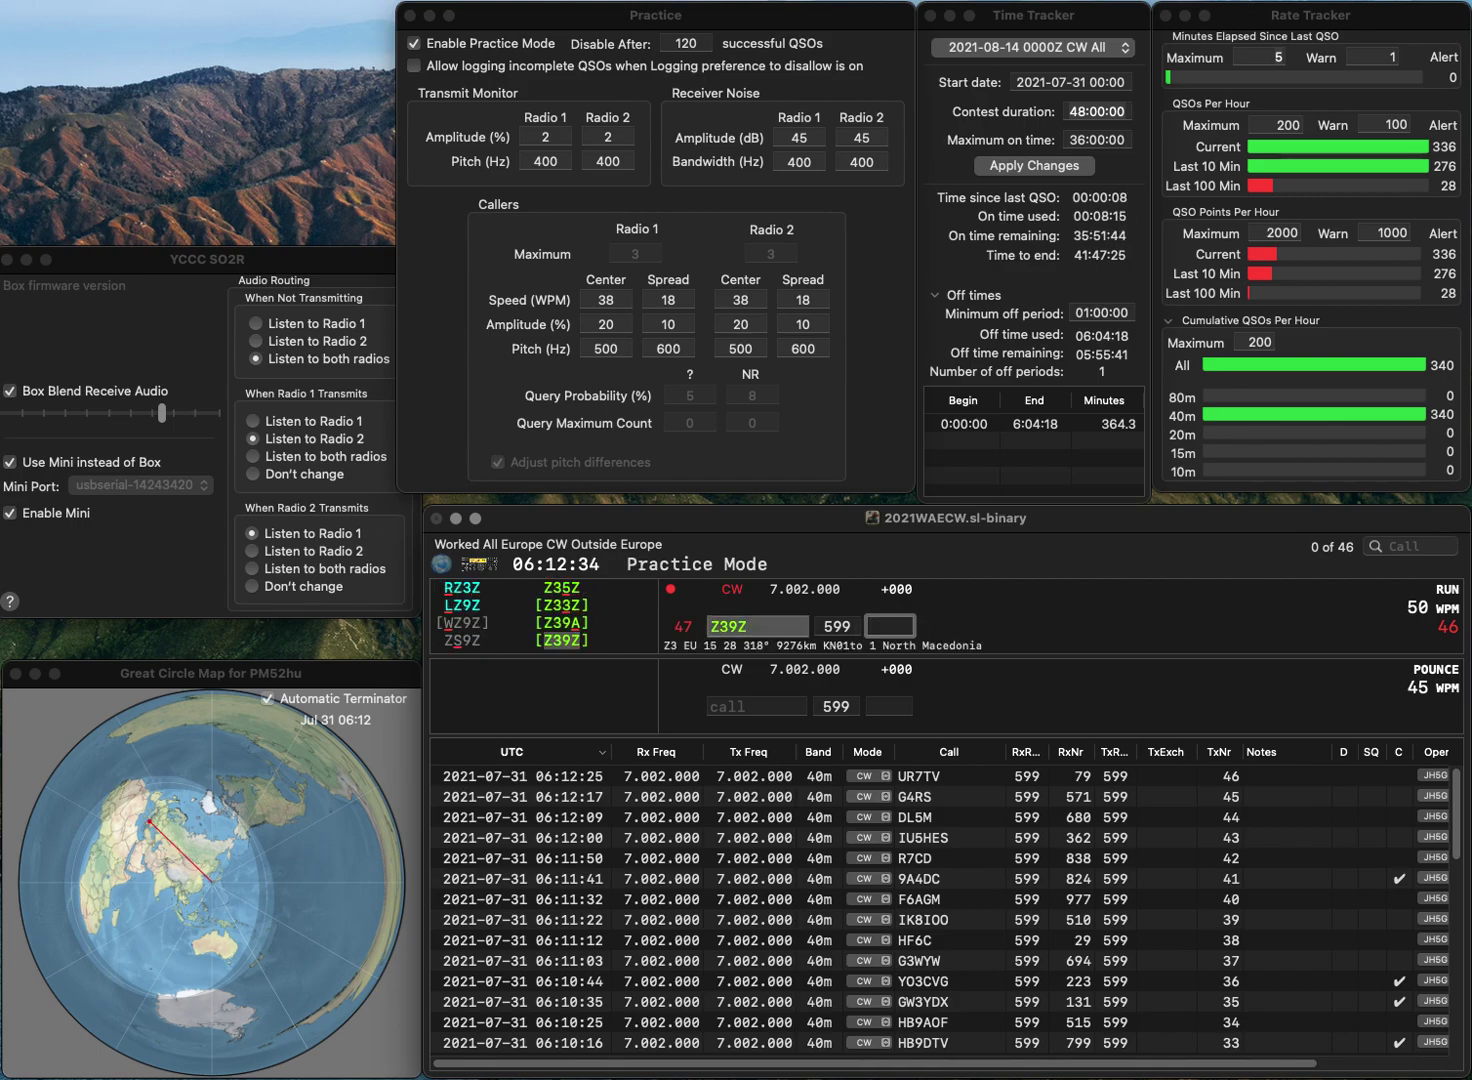
{"action": "type", "text": "727"}
{"action": "key", "text": "Return"}
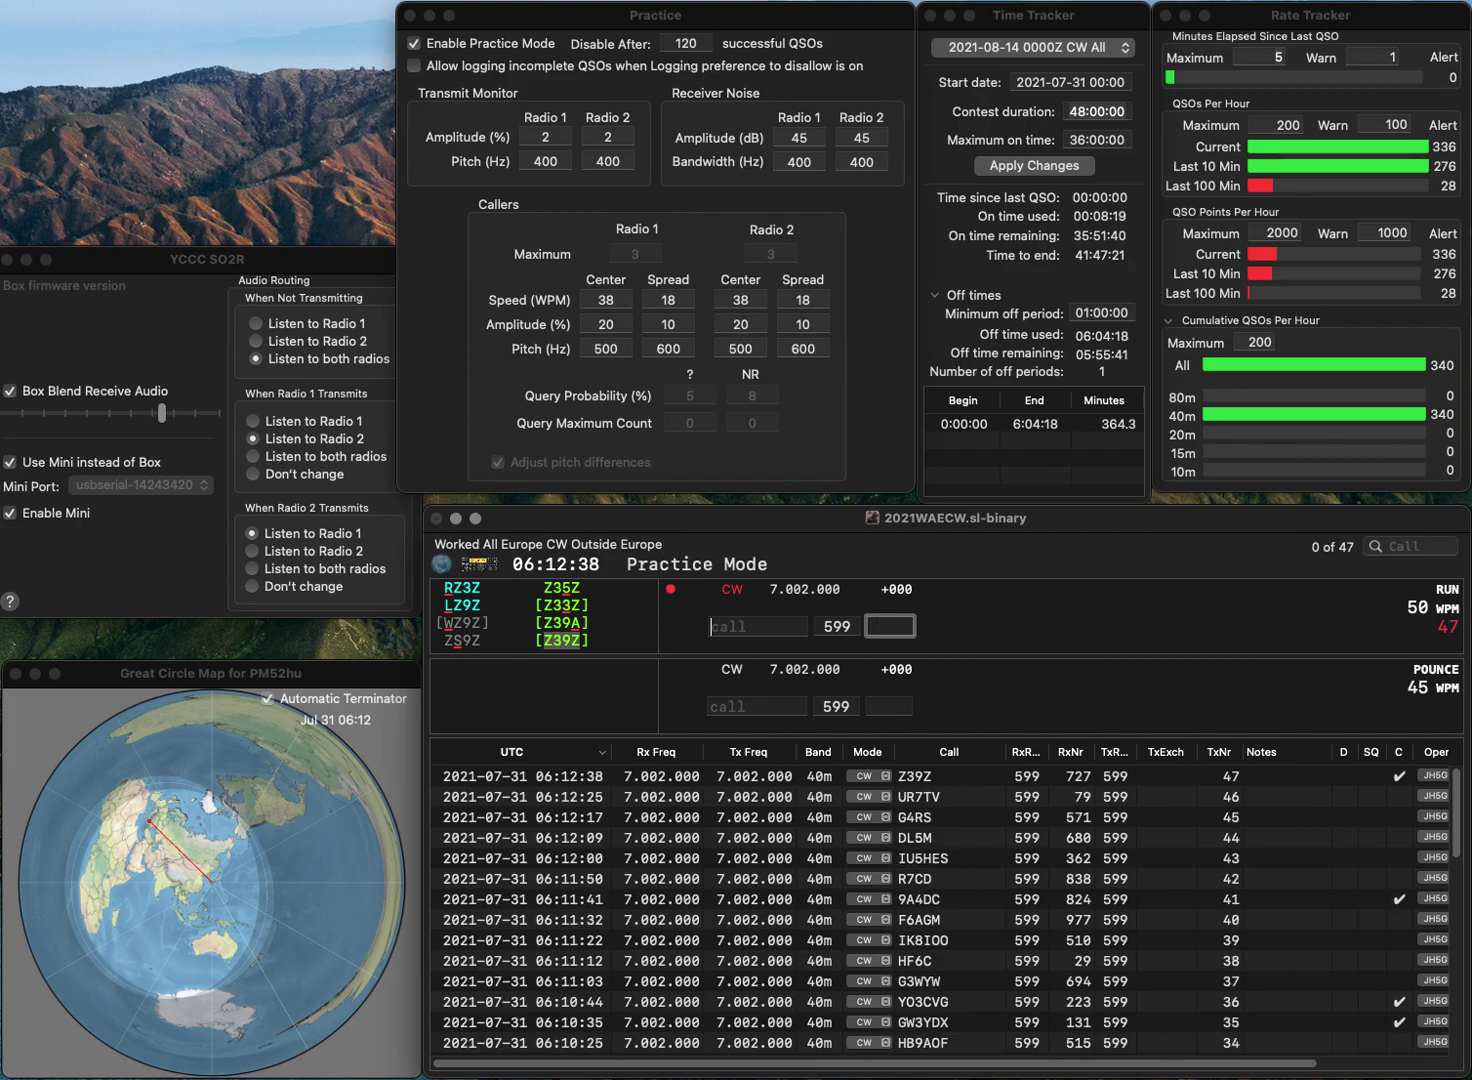
{"action": "type", "text": "RN4CA"}
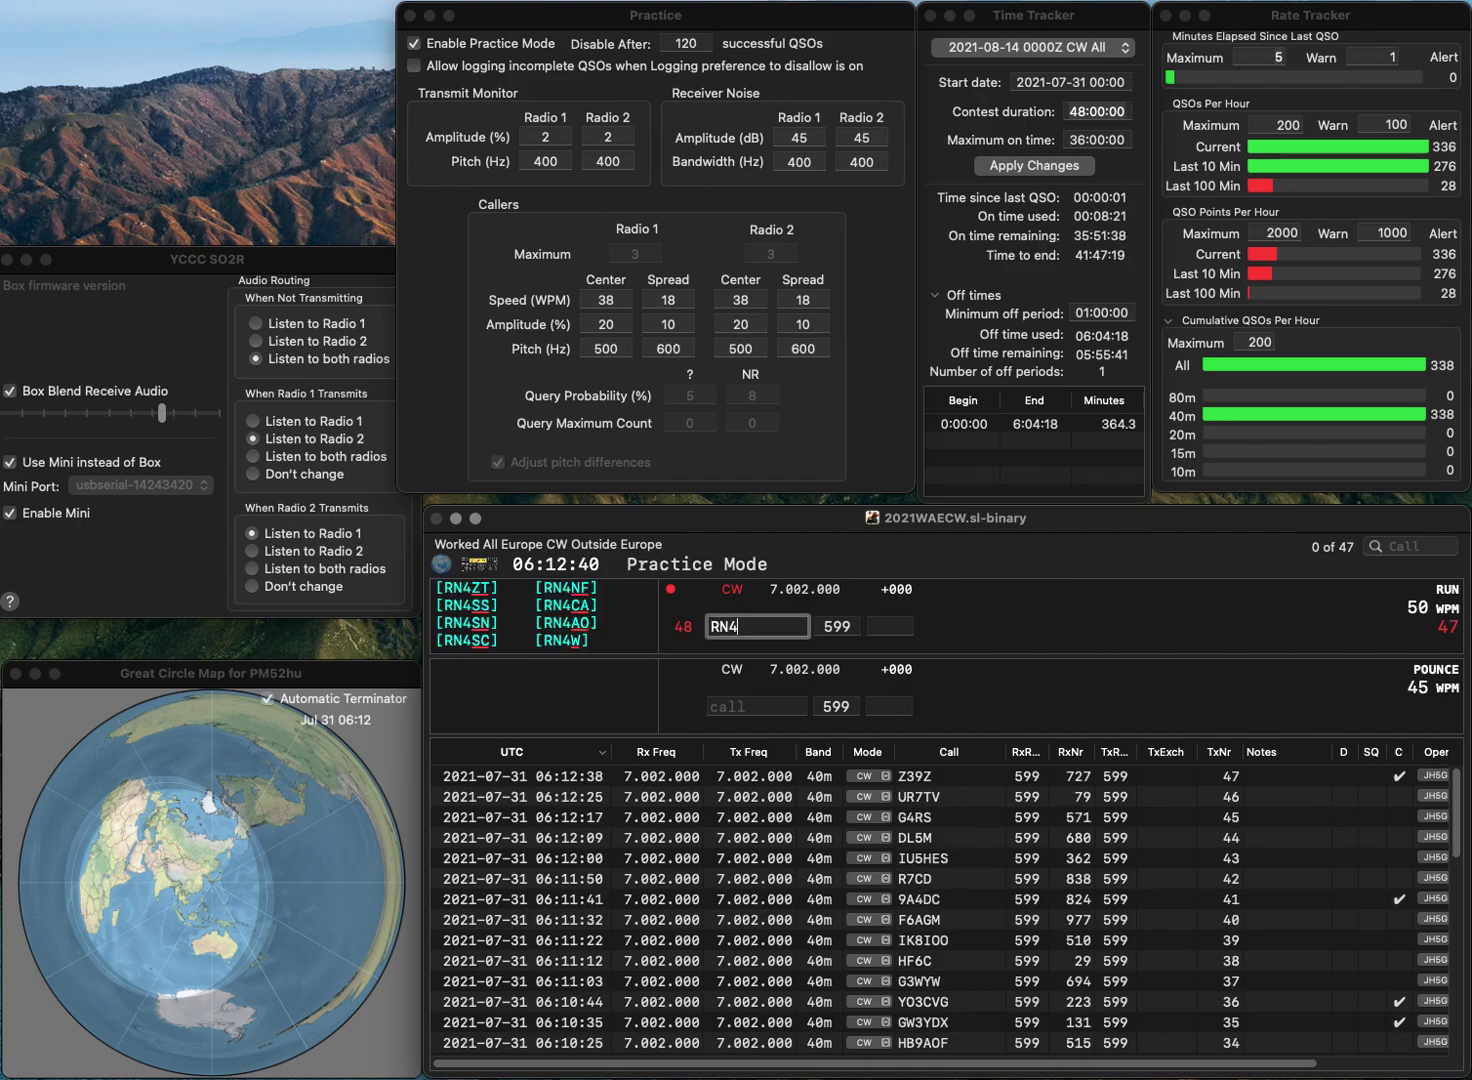
{"action": "key", "text": "Return"}
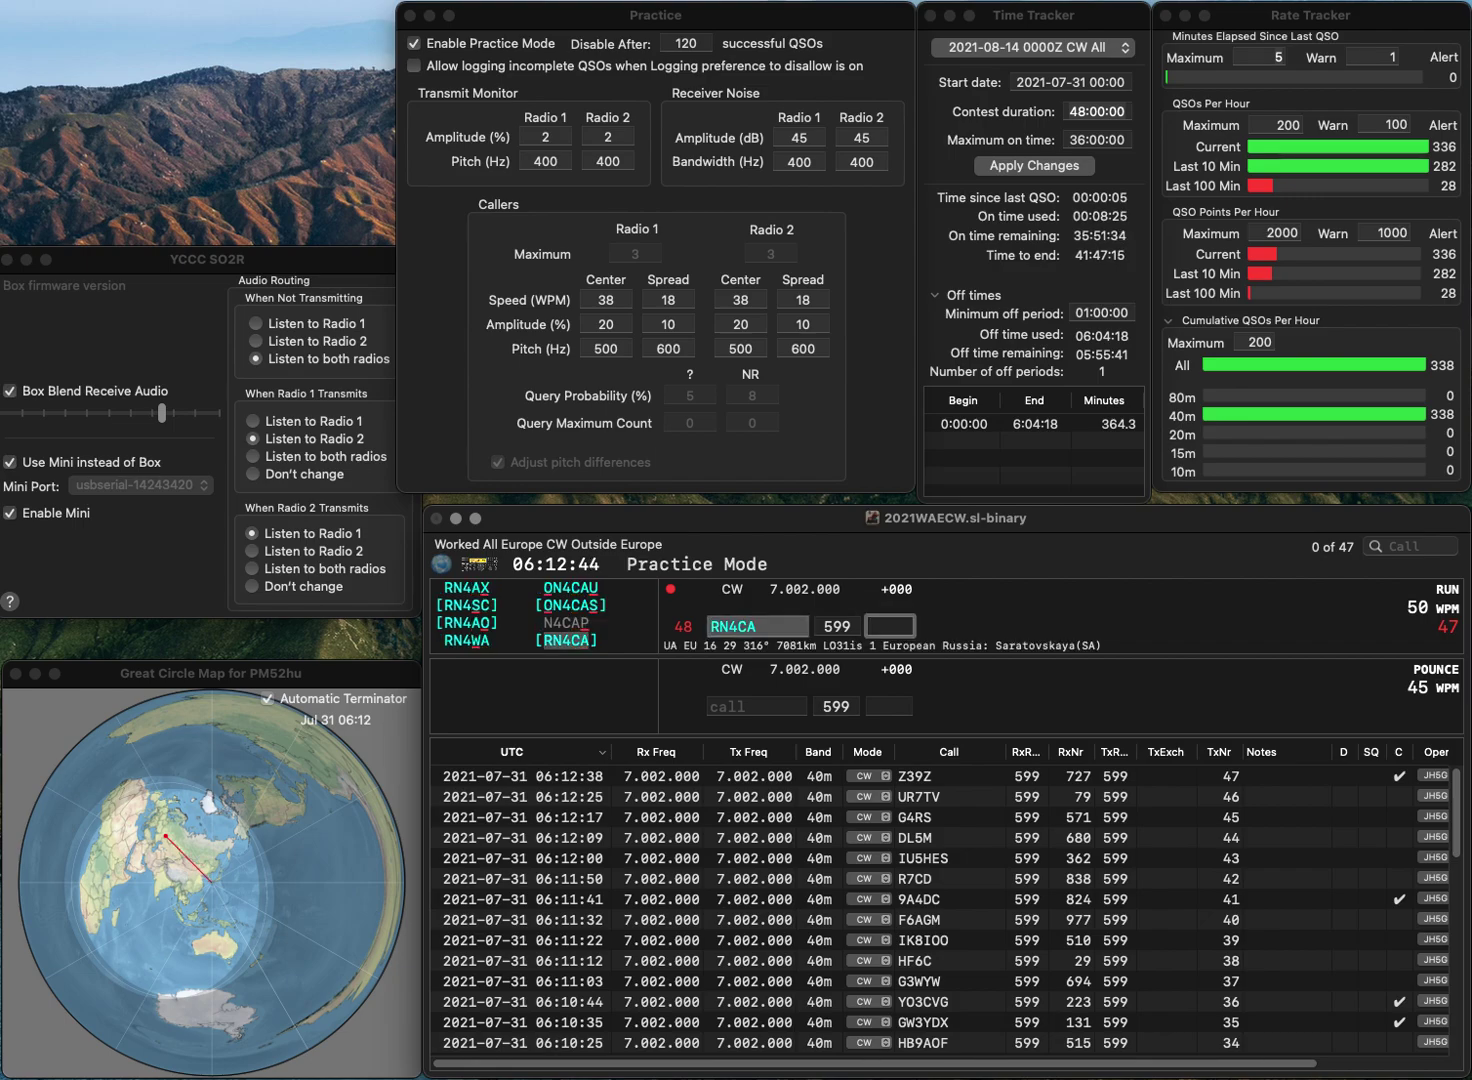
{"action": "type", "text": "457"}
{"action": "key", "text": "Return"}
{"action": "type", "text": "DL"}
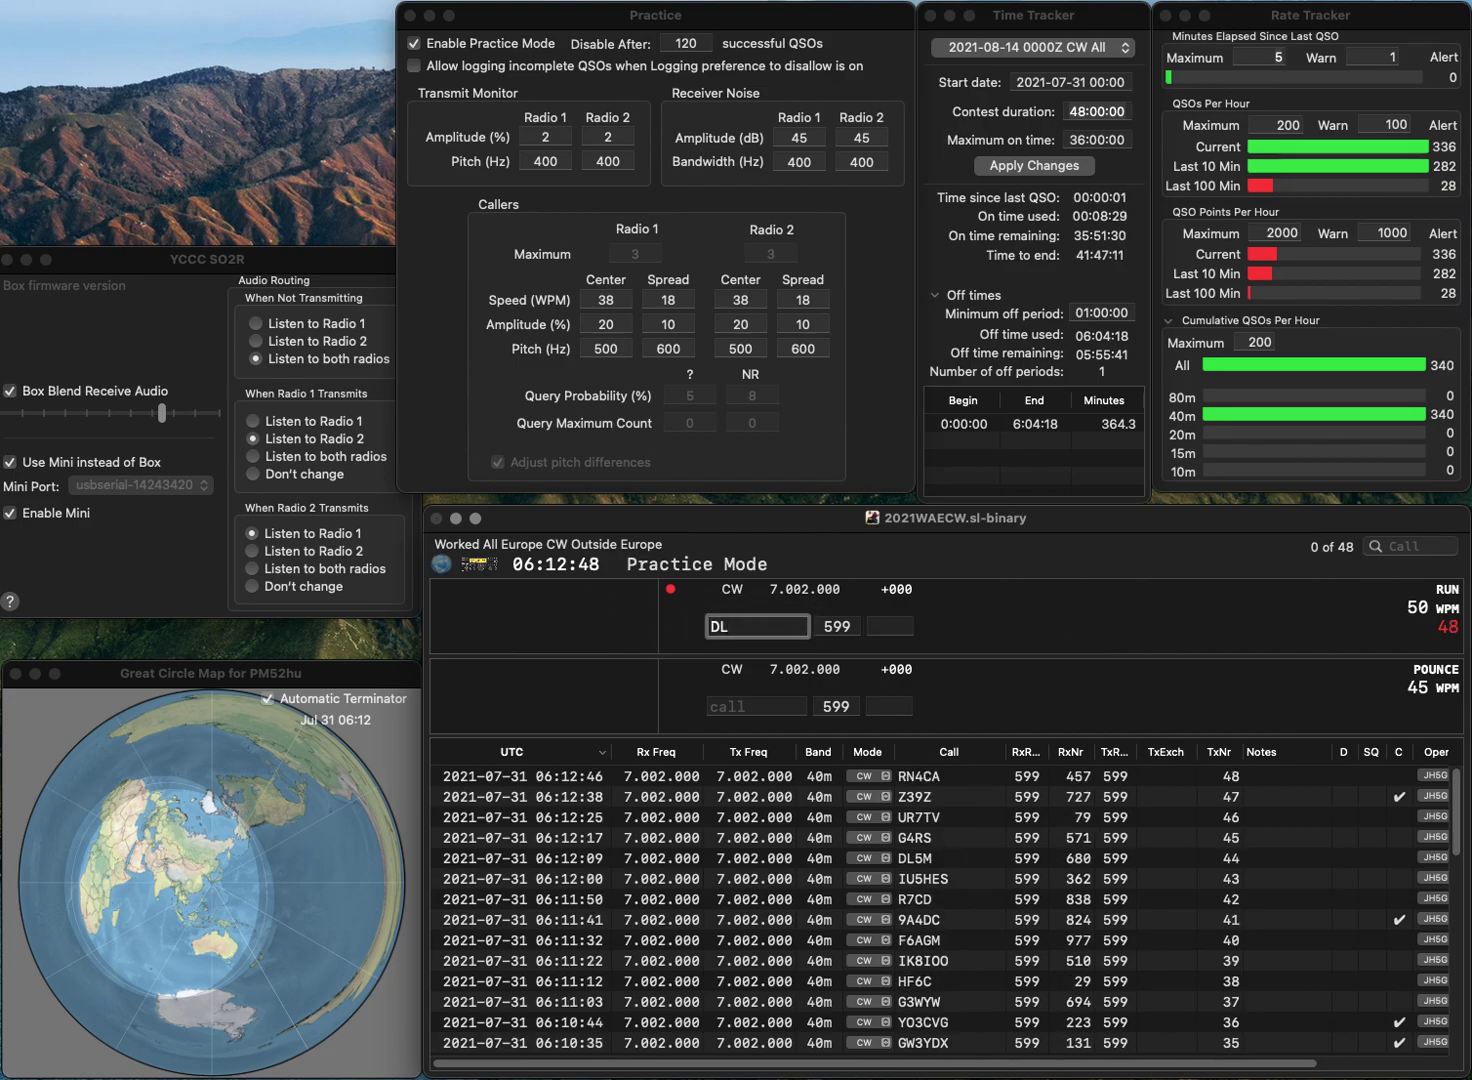
{"action": "type", "text": "3ARM"}
{"action": "key", "text": "space"}
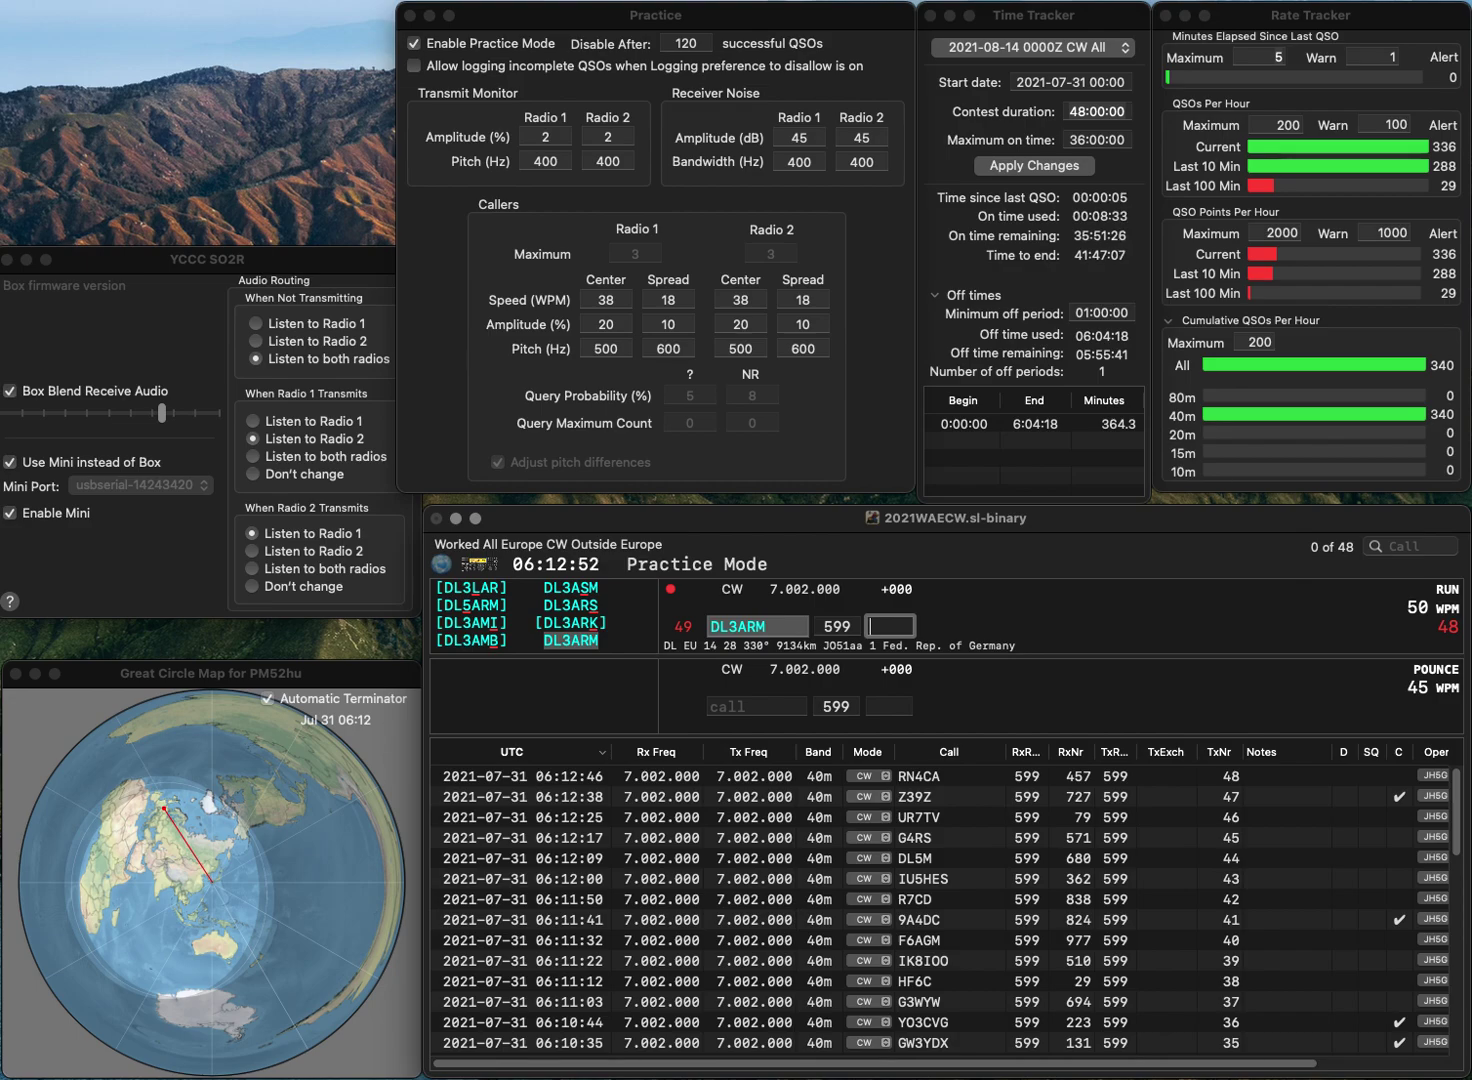
{"action": "type", "text": "185"}
{"action": "key", "text": "Return"}
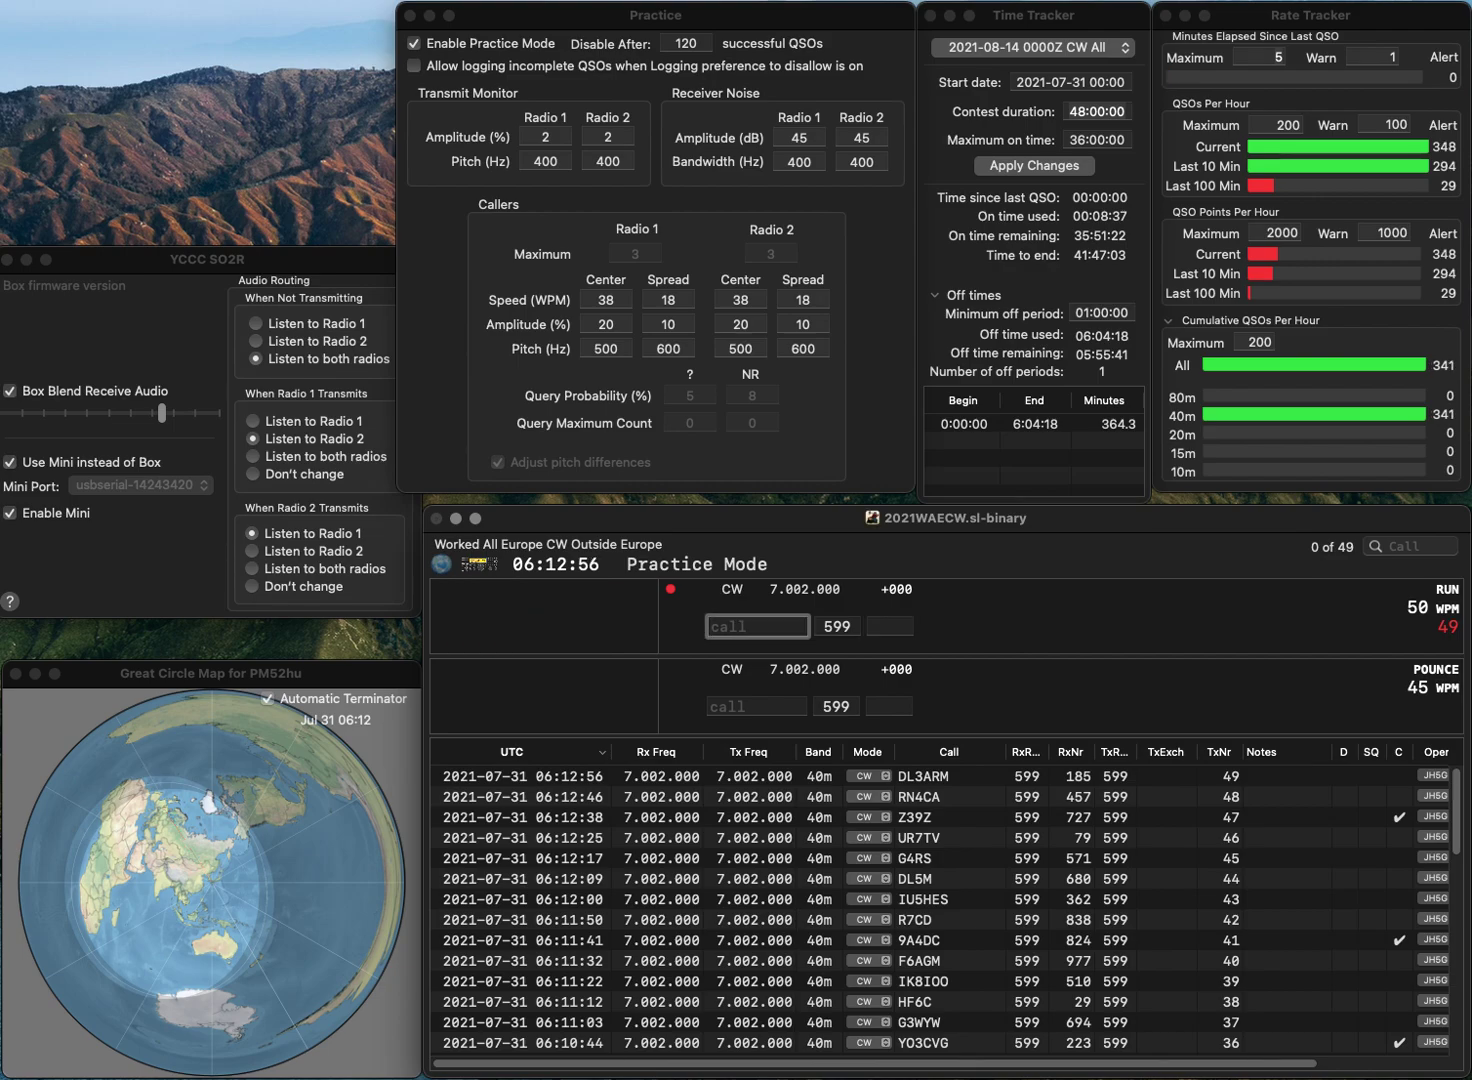
{"action": "type", "text": "YO5TP"}
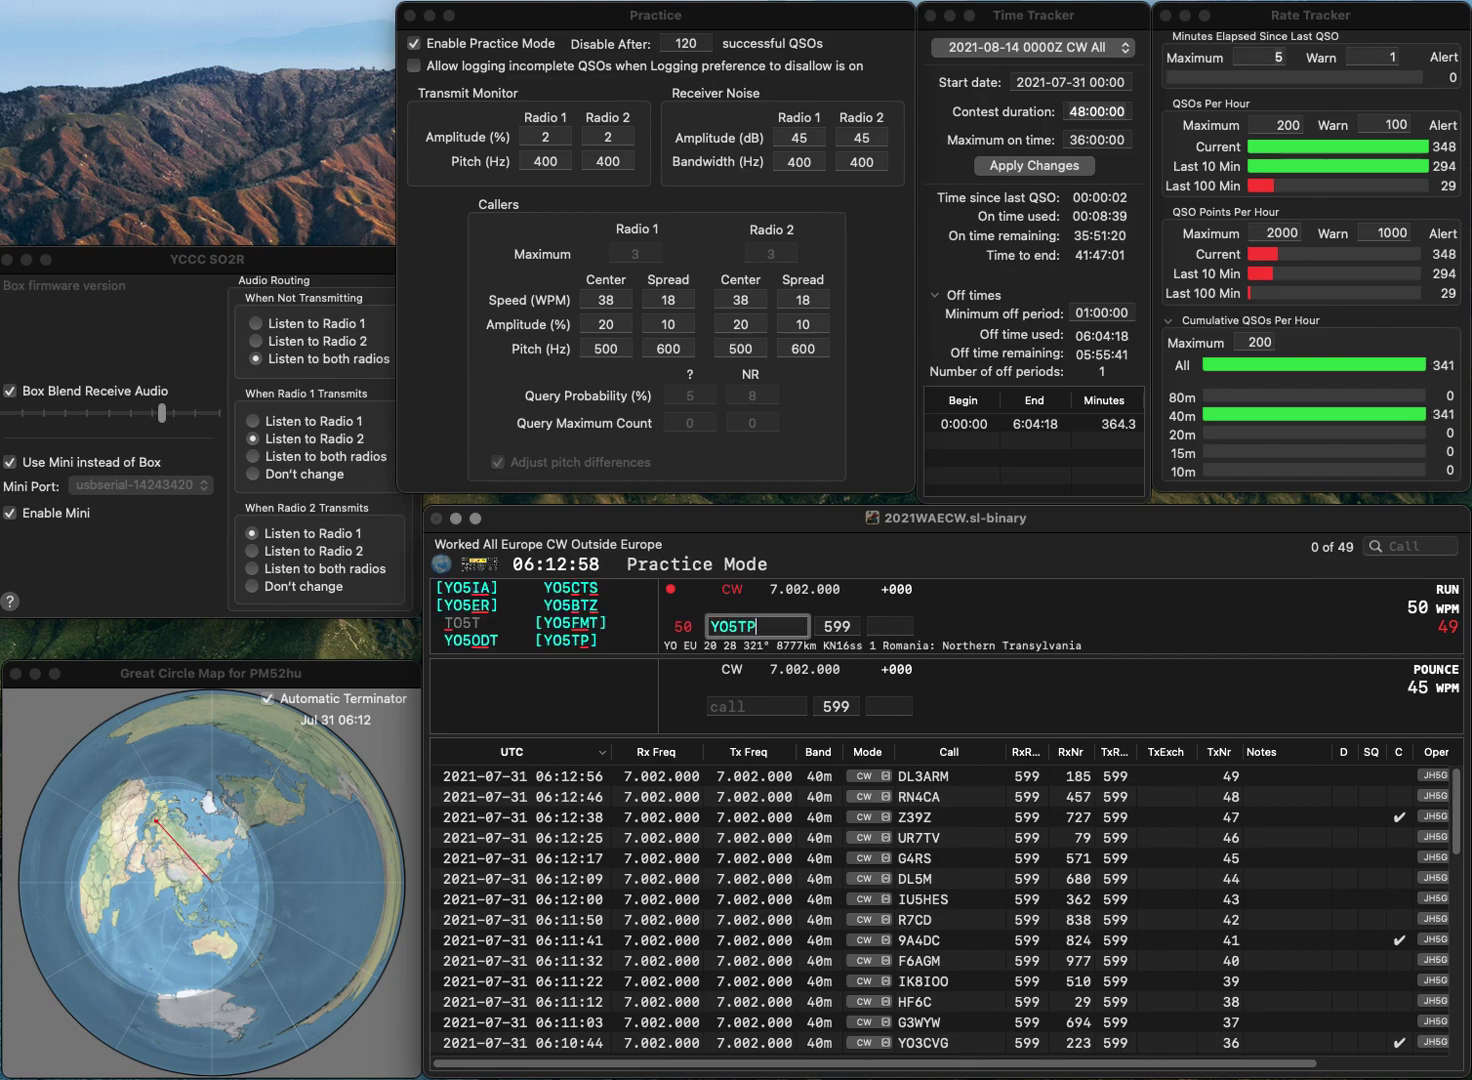
{"action": "key", "text": "space"}
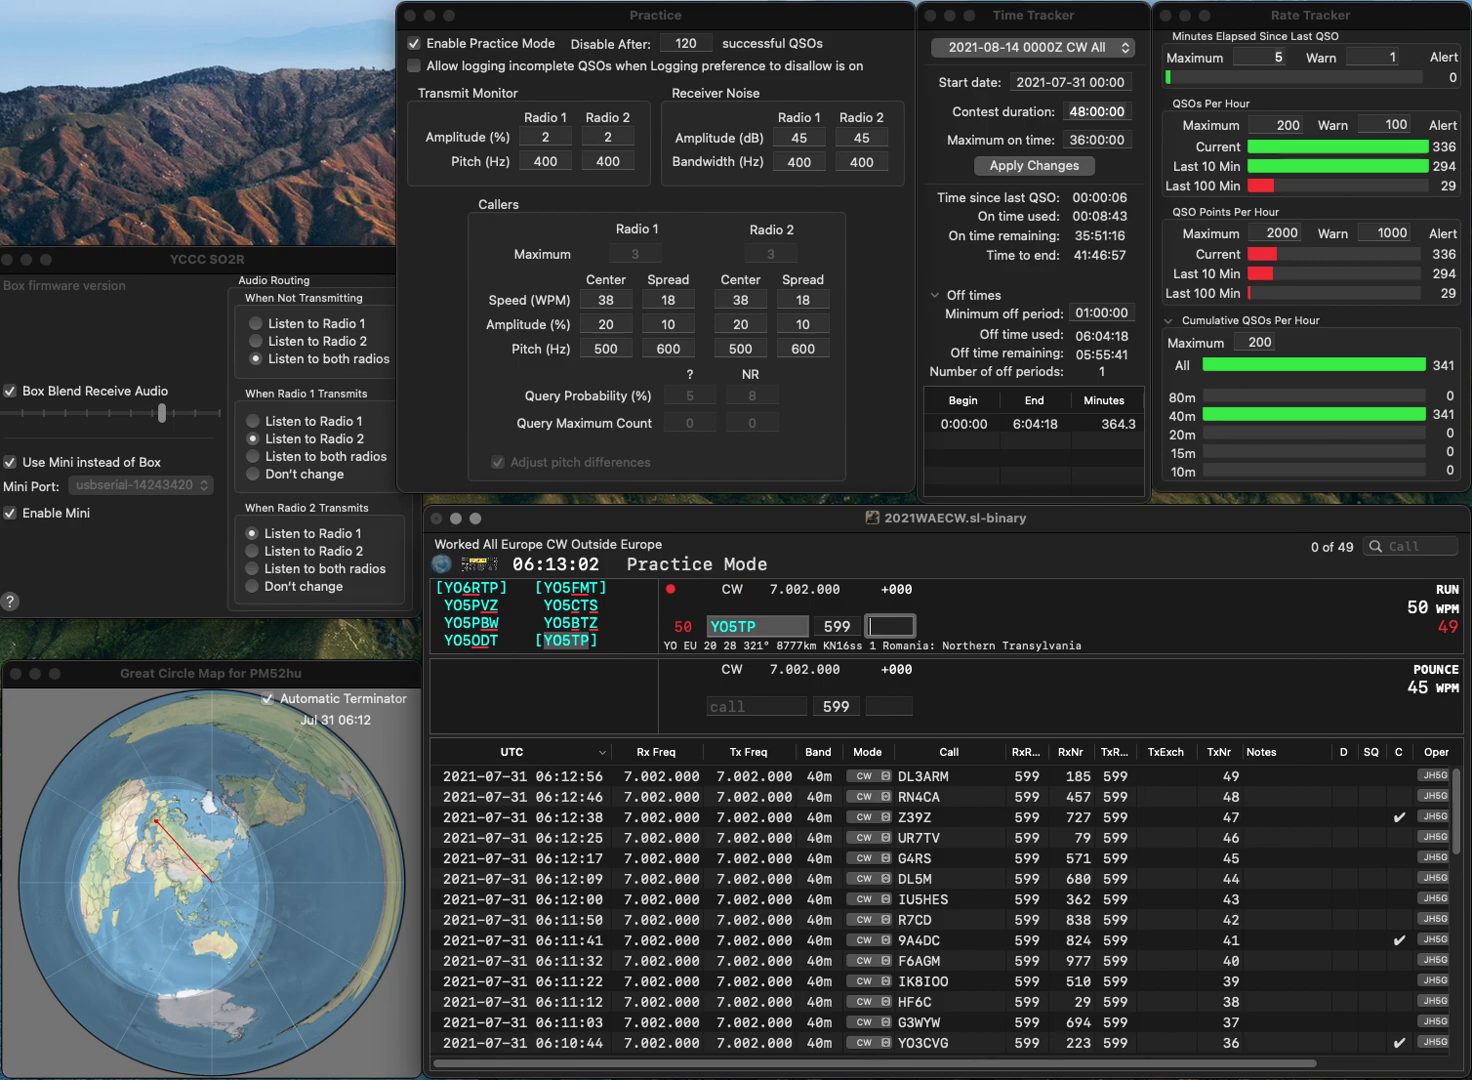
{"action": "type", "text": "35"}
{"action": "key", "text": "Return"}
{"action": "type", "text": "UA"}
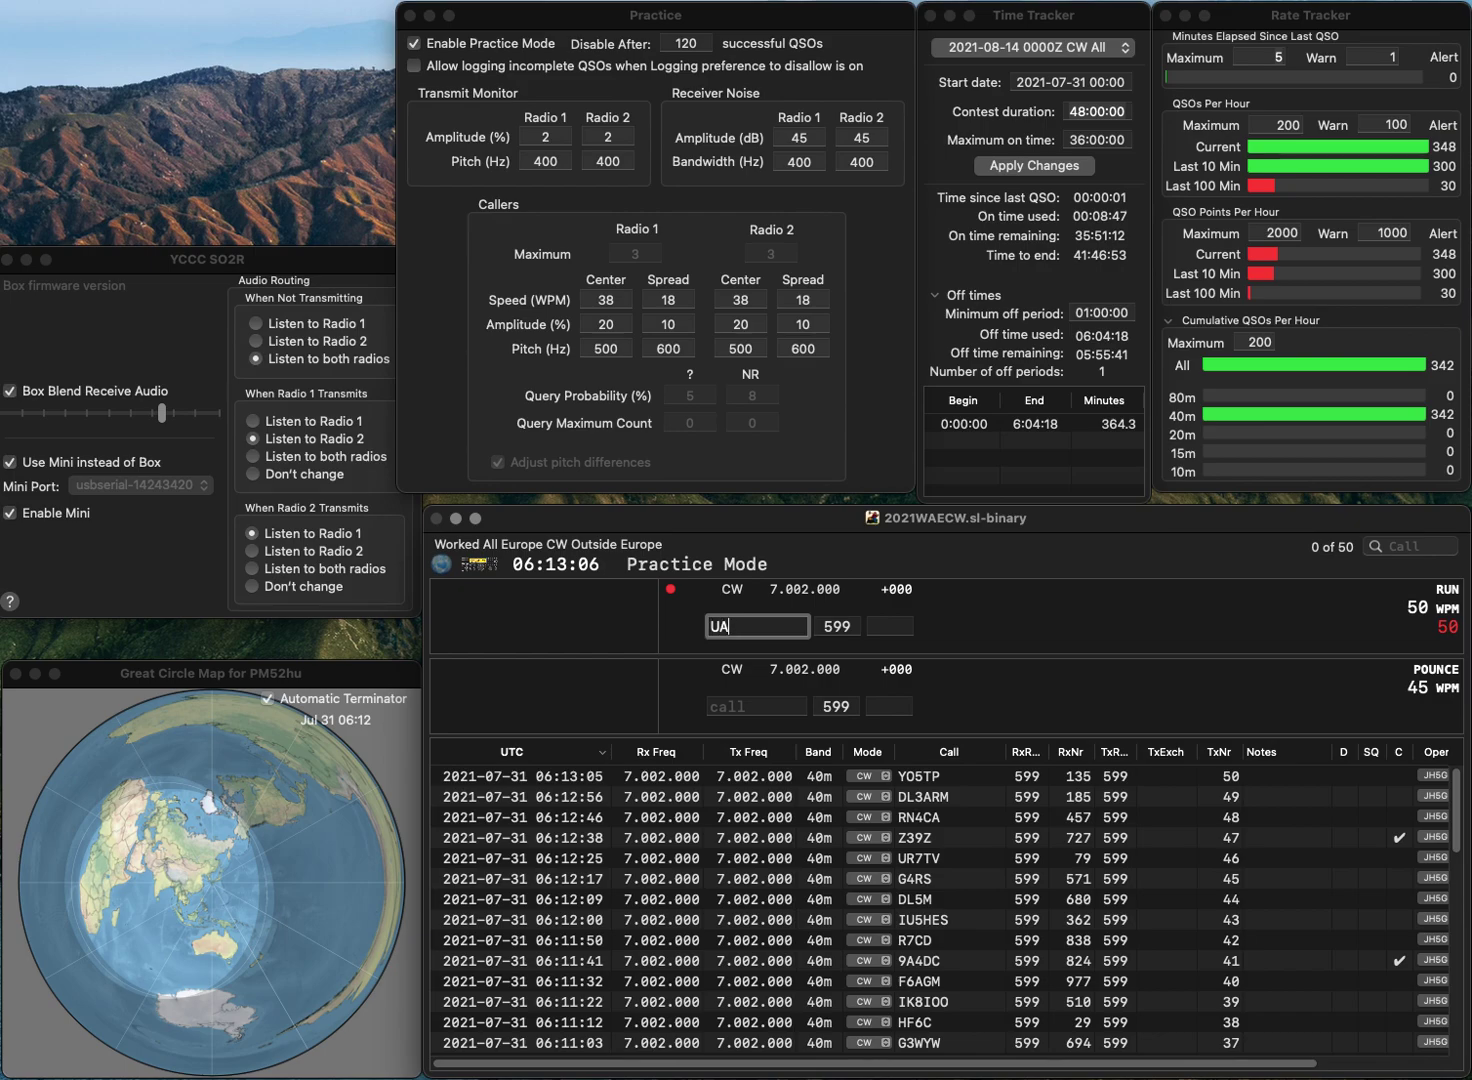
{"action": "type", "text": "2FBQ"}
{"action": "key", "text": "Return"}
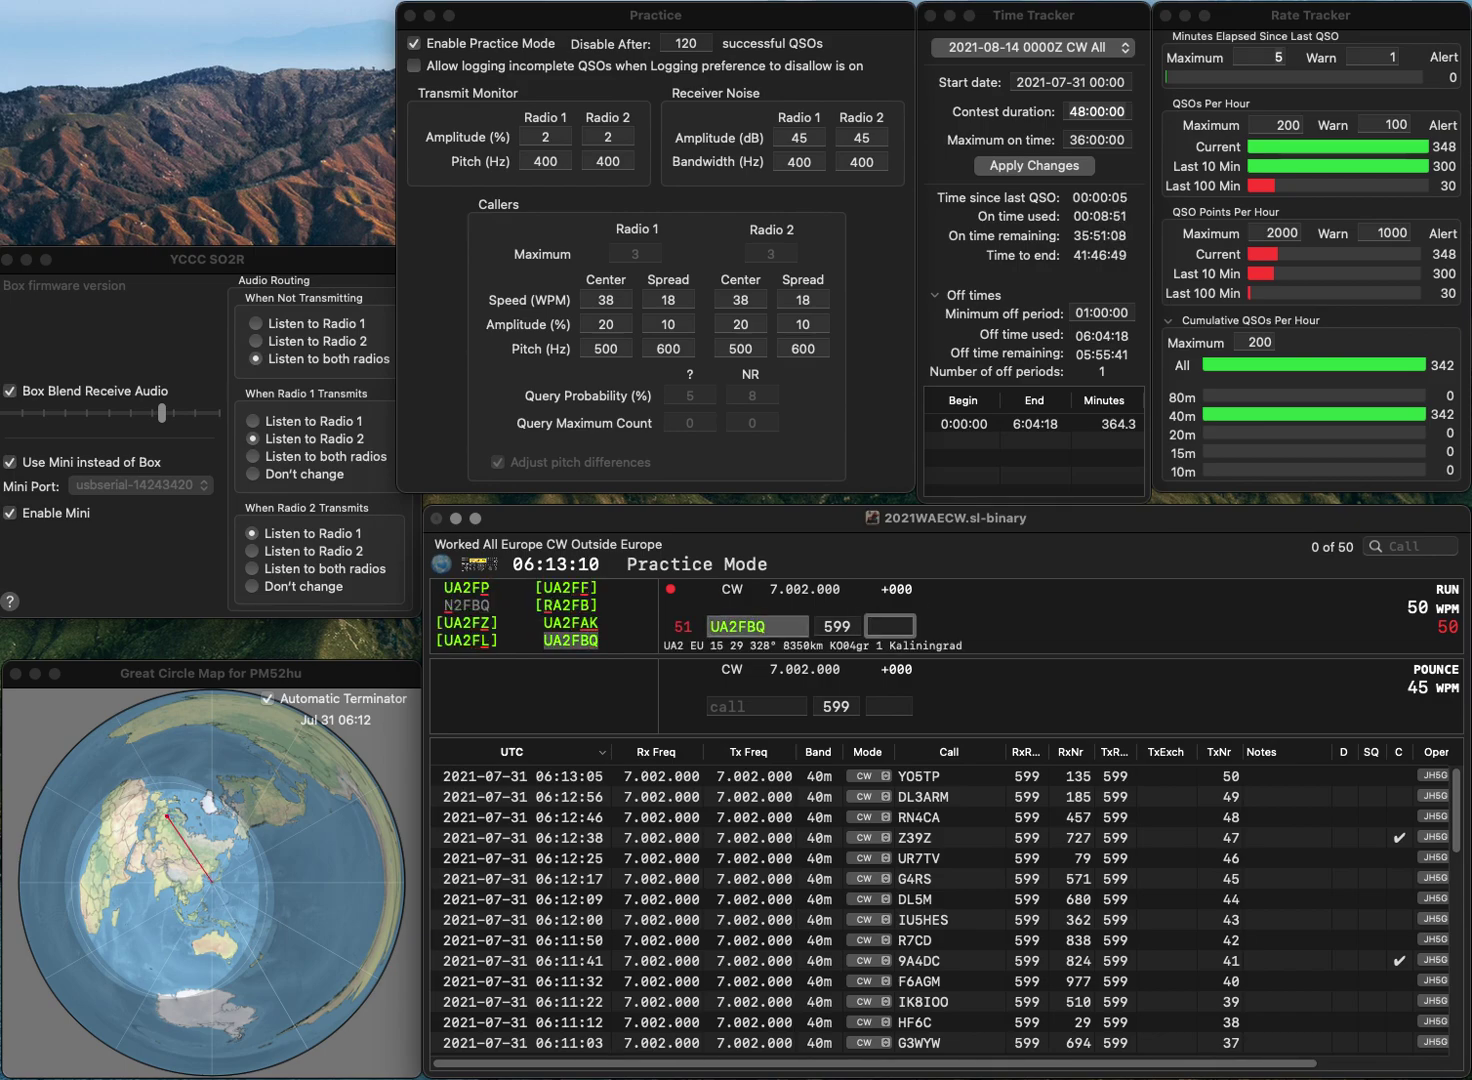
{"action": "type", "text": "902"}
{"action": "key", "text": "Return"}
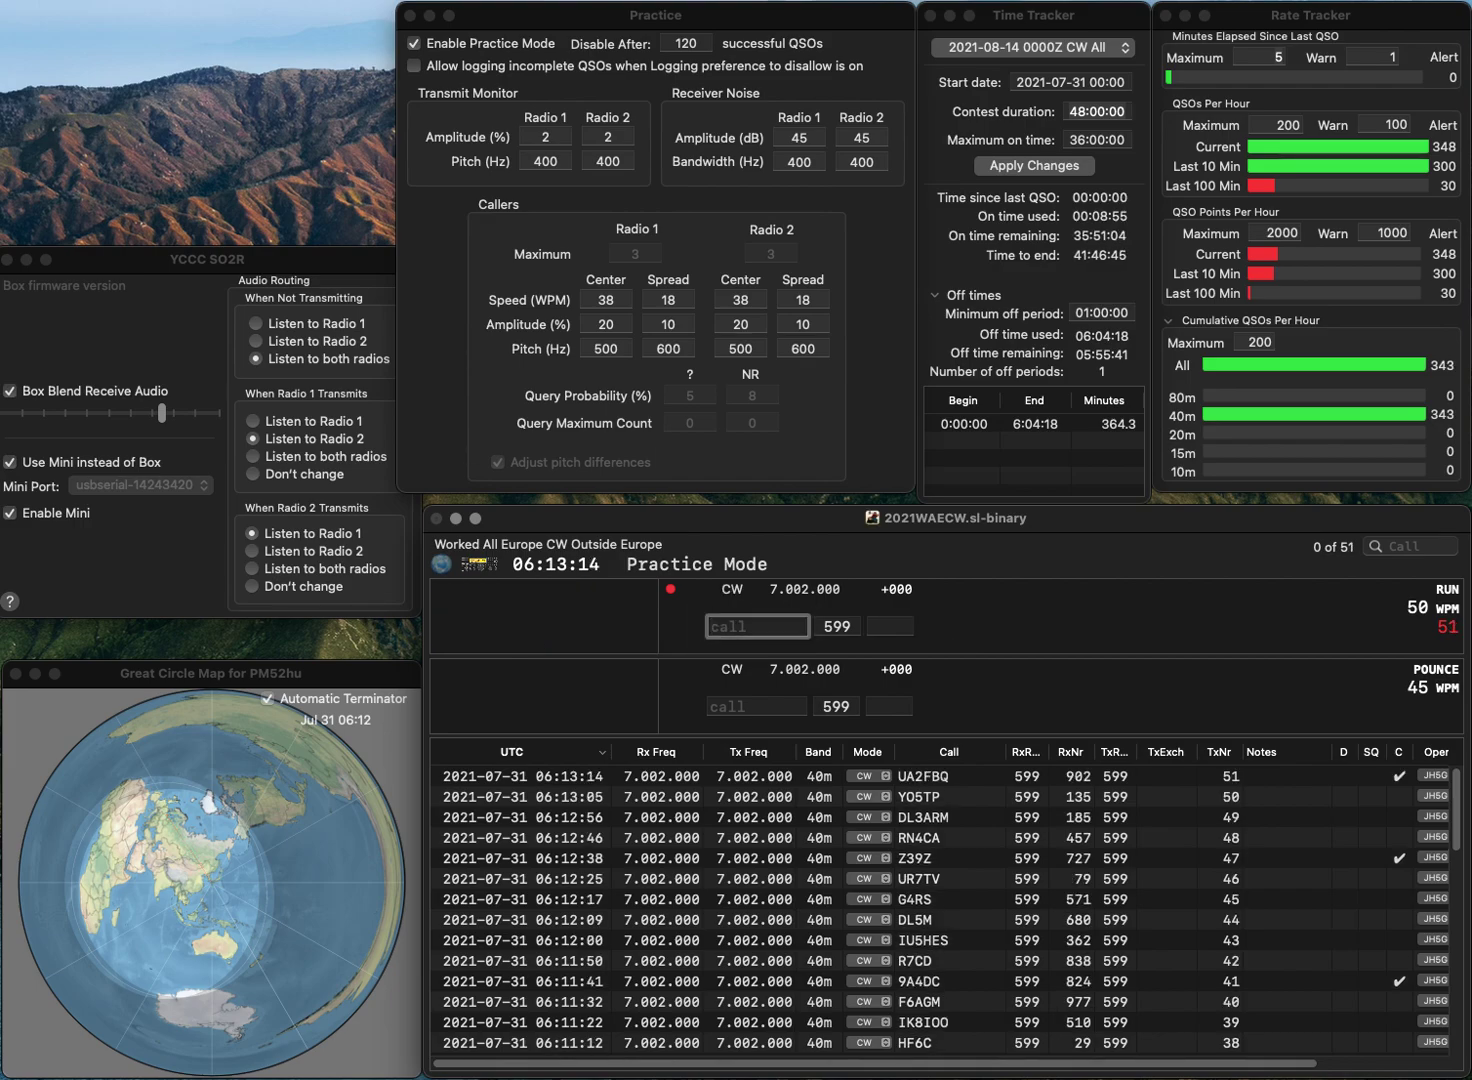
{"action": "type", "text": "3BU"}
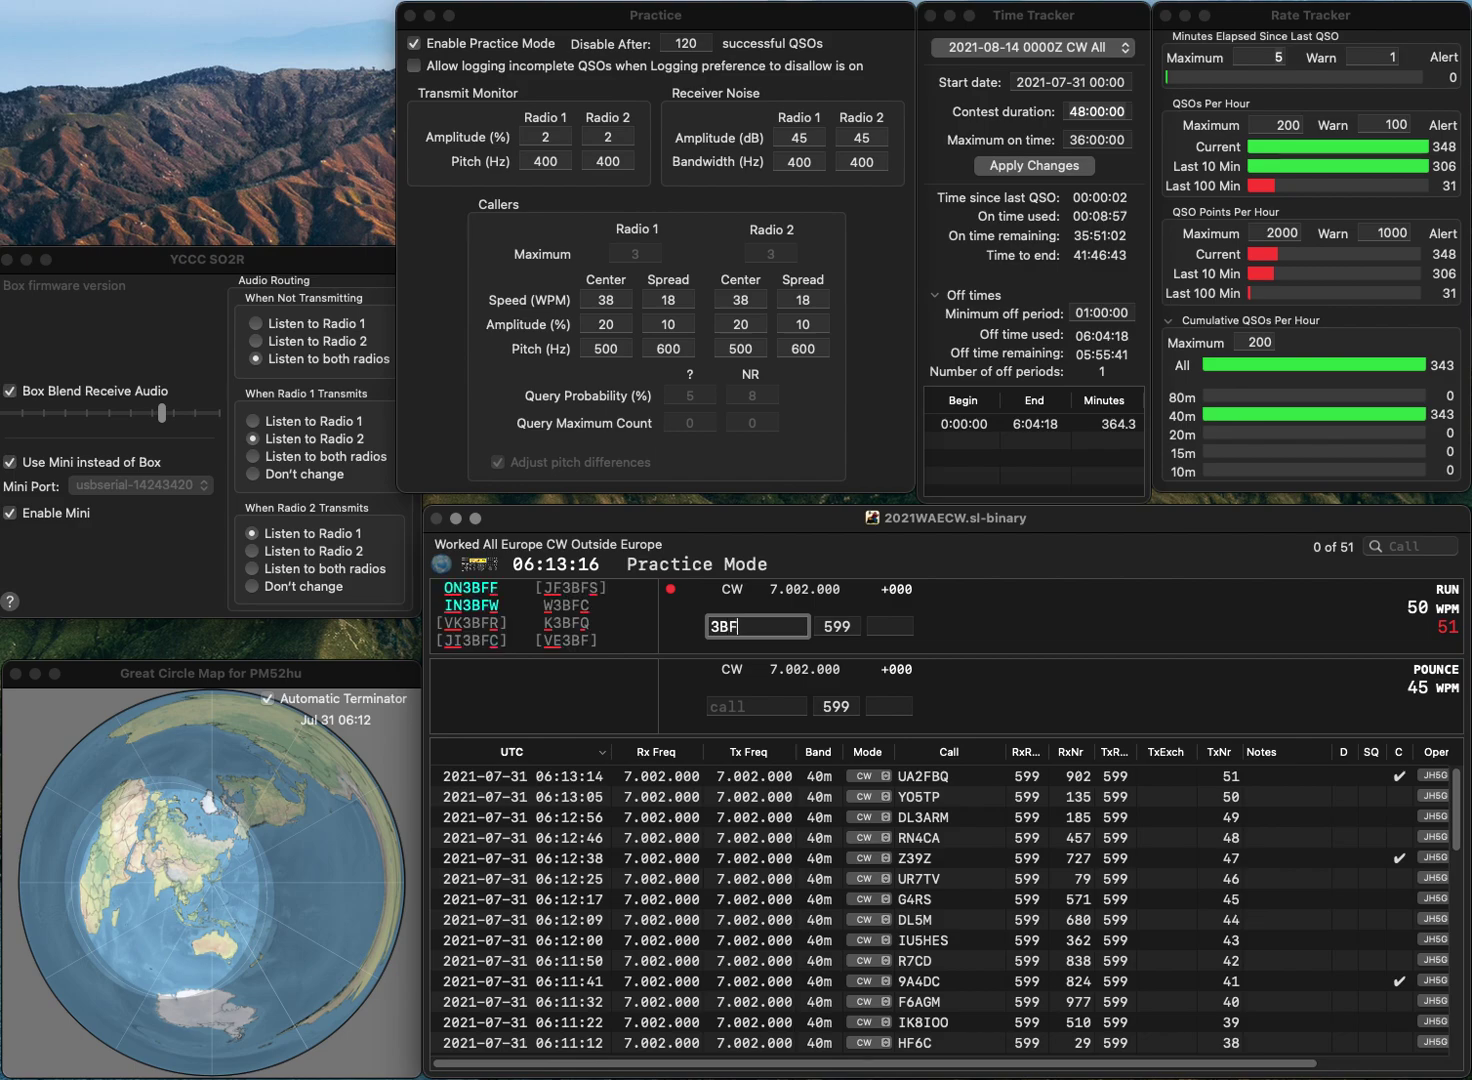
{"action": "type", "text": "E"}
{"action": "key", "text": "Home"}
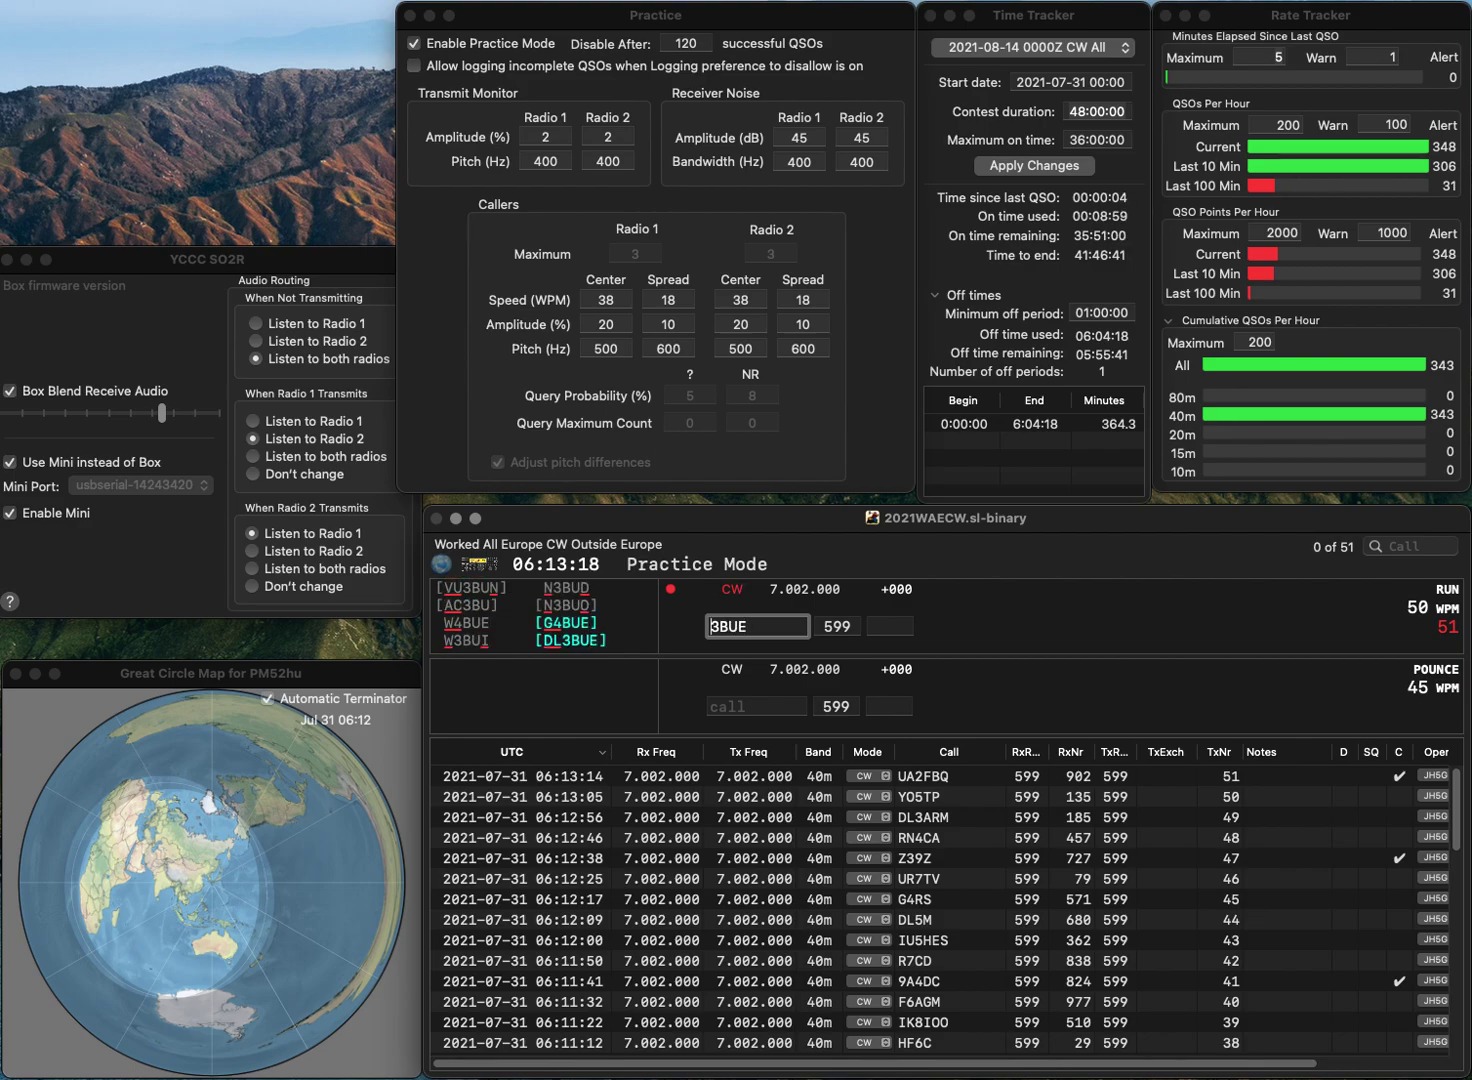
{"action": "key", "text": "Delete"}
{"action": "type", "text": "G4"}
{"action": "left_click", "coordinate": [890, 625]}
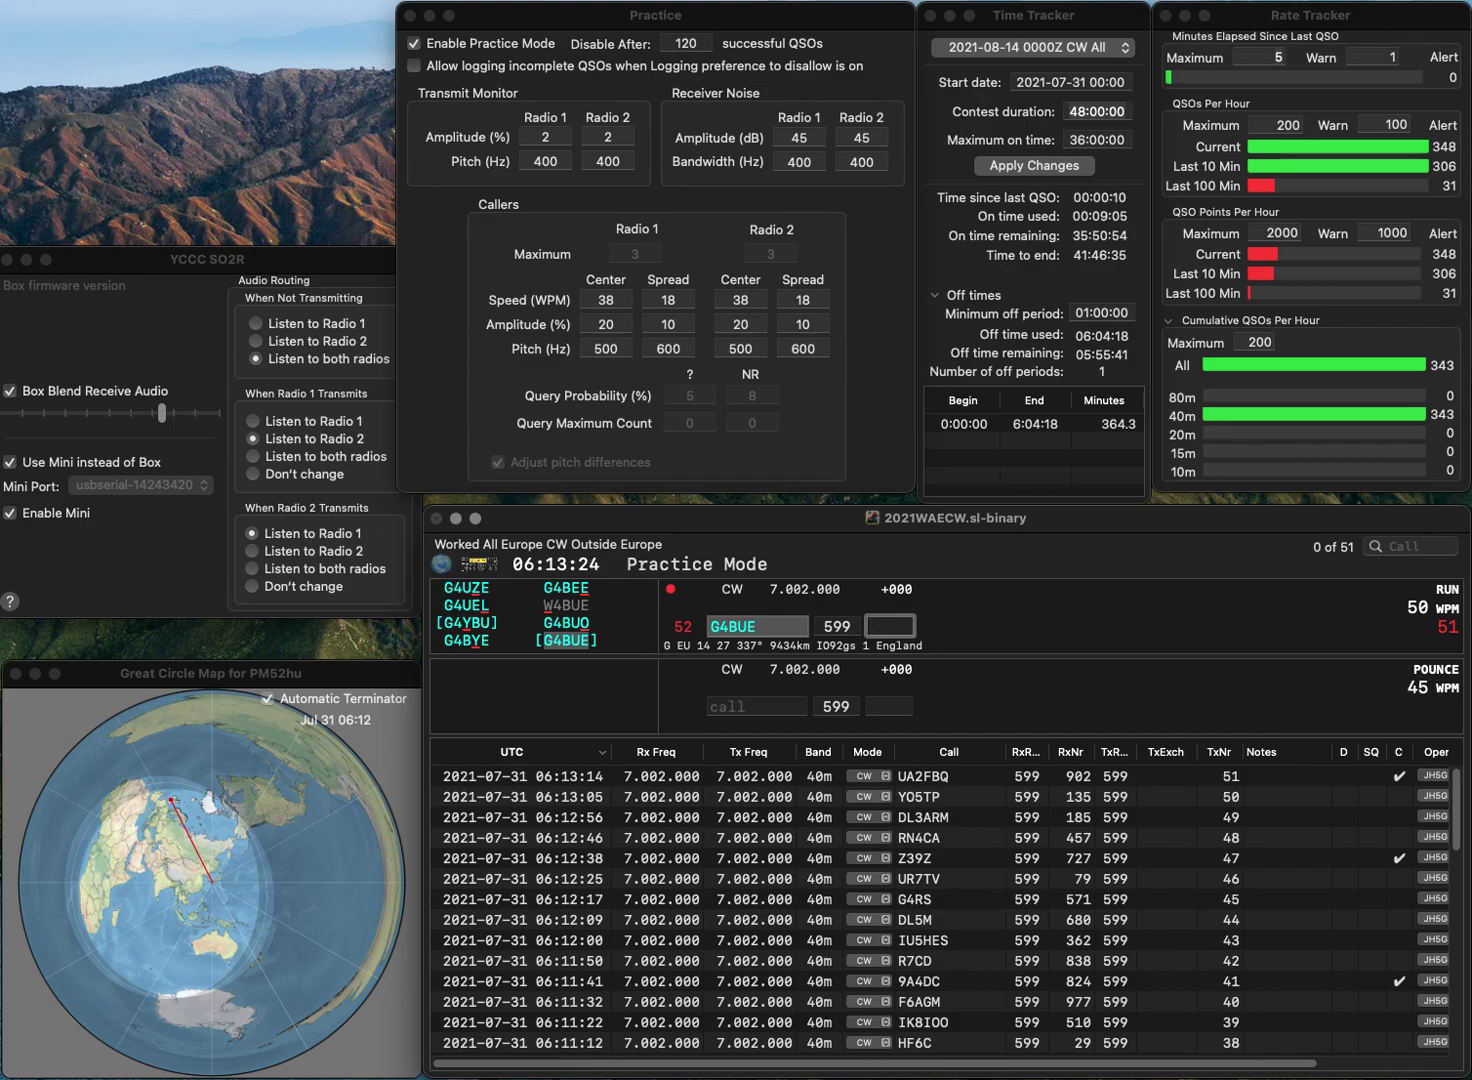
{"action": "type", "text": "668"}
{"action": "key", "text": "Return"}
Step: Enter E78AX as the next caller's call sign on the run radio and send the exchange
{"action": "type", "text": "E7"}
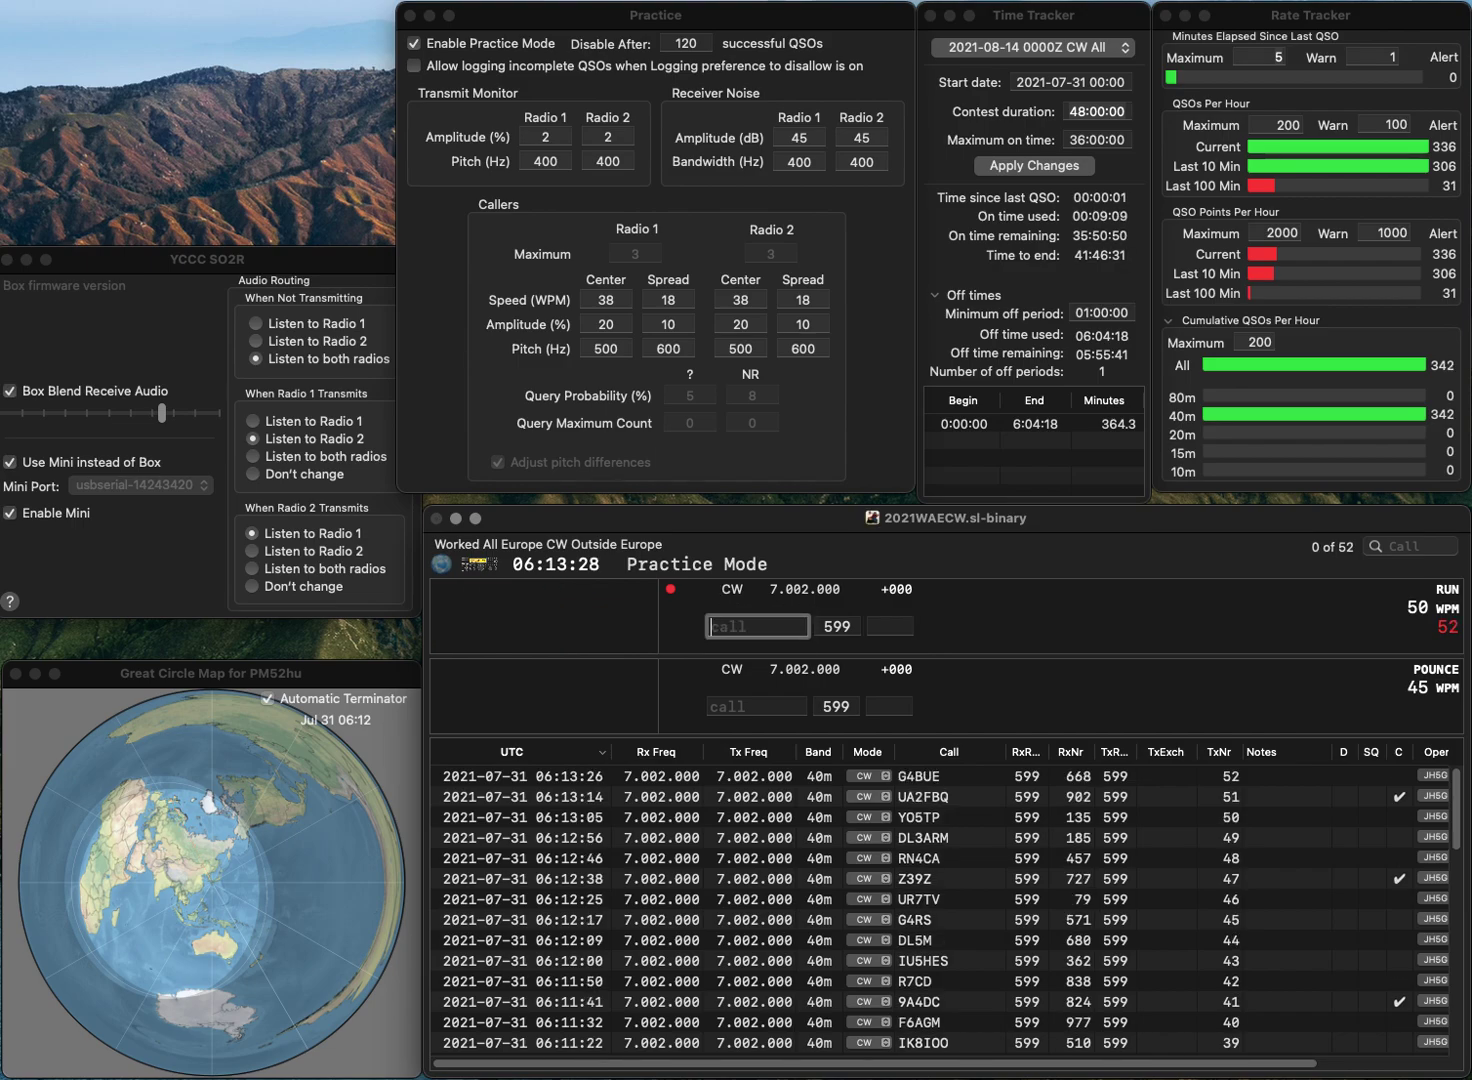
{"action": "type", "text": "8"}
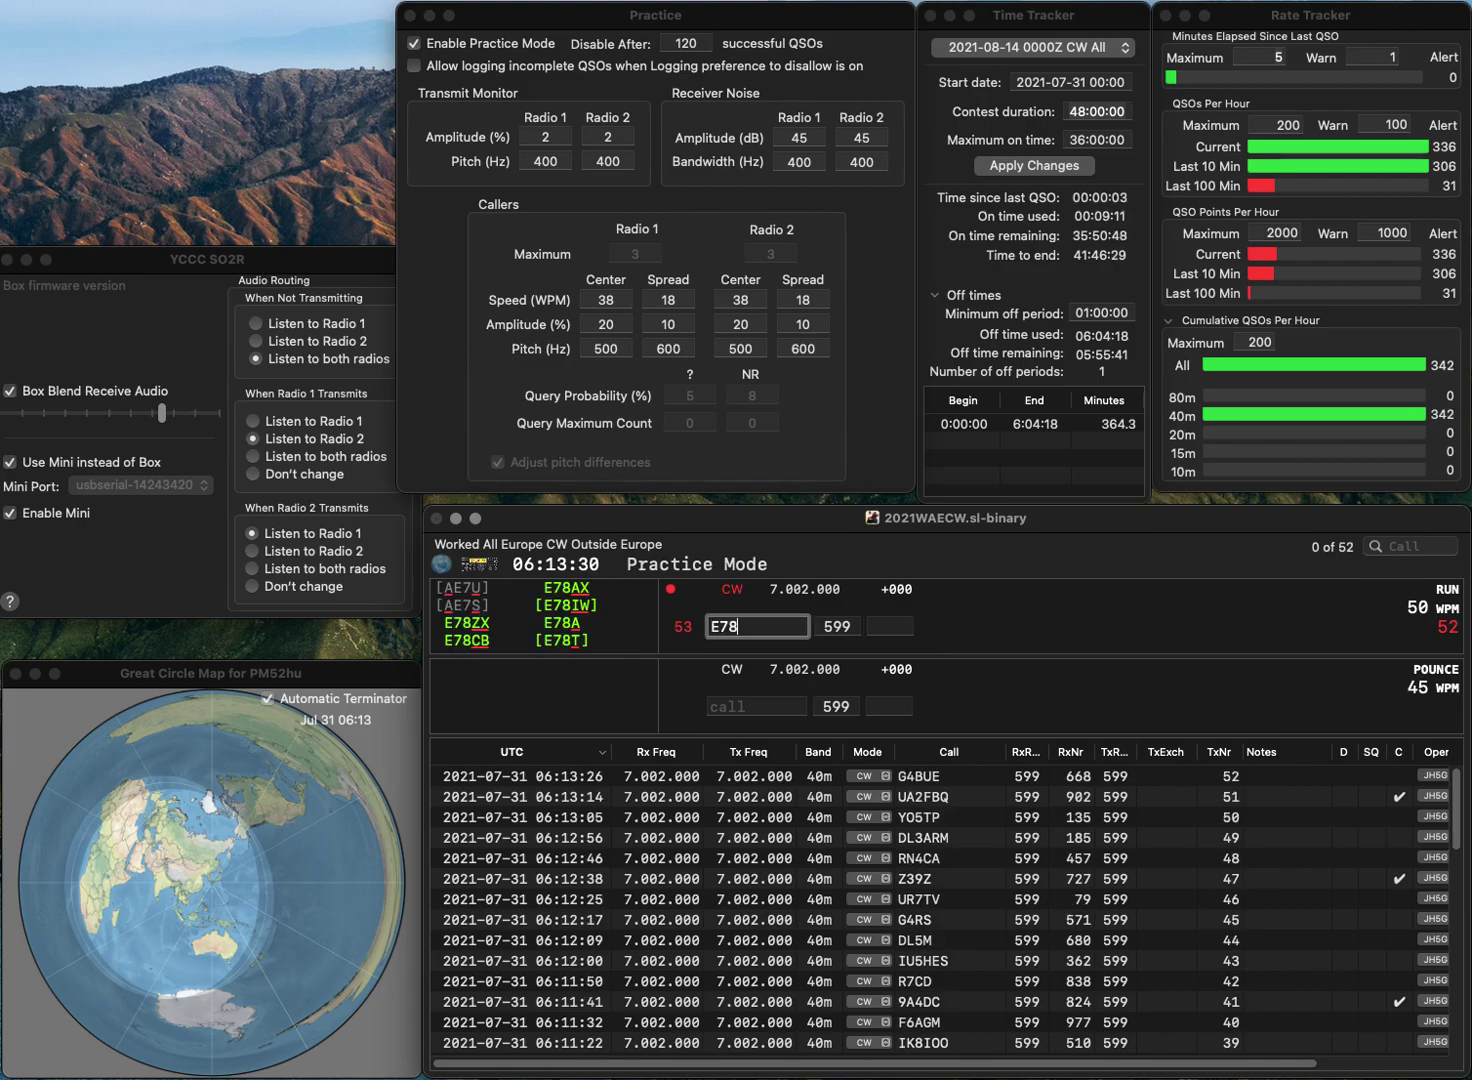
{"action": "type", "text": "EX"}
{"action": "key", "text": "BackSpace"}
{"action": "key", "text": "BackSpace"}
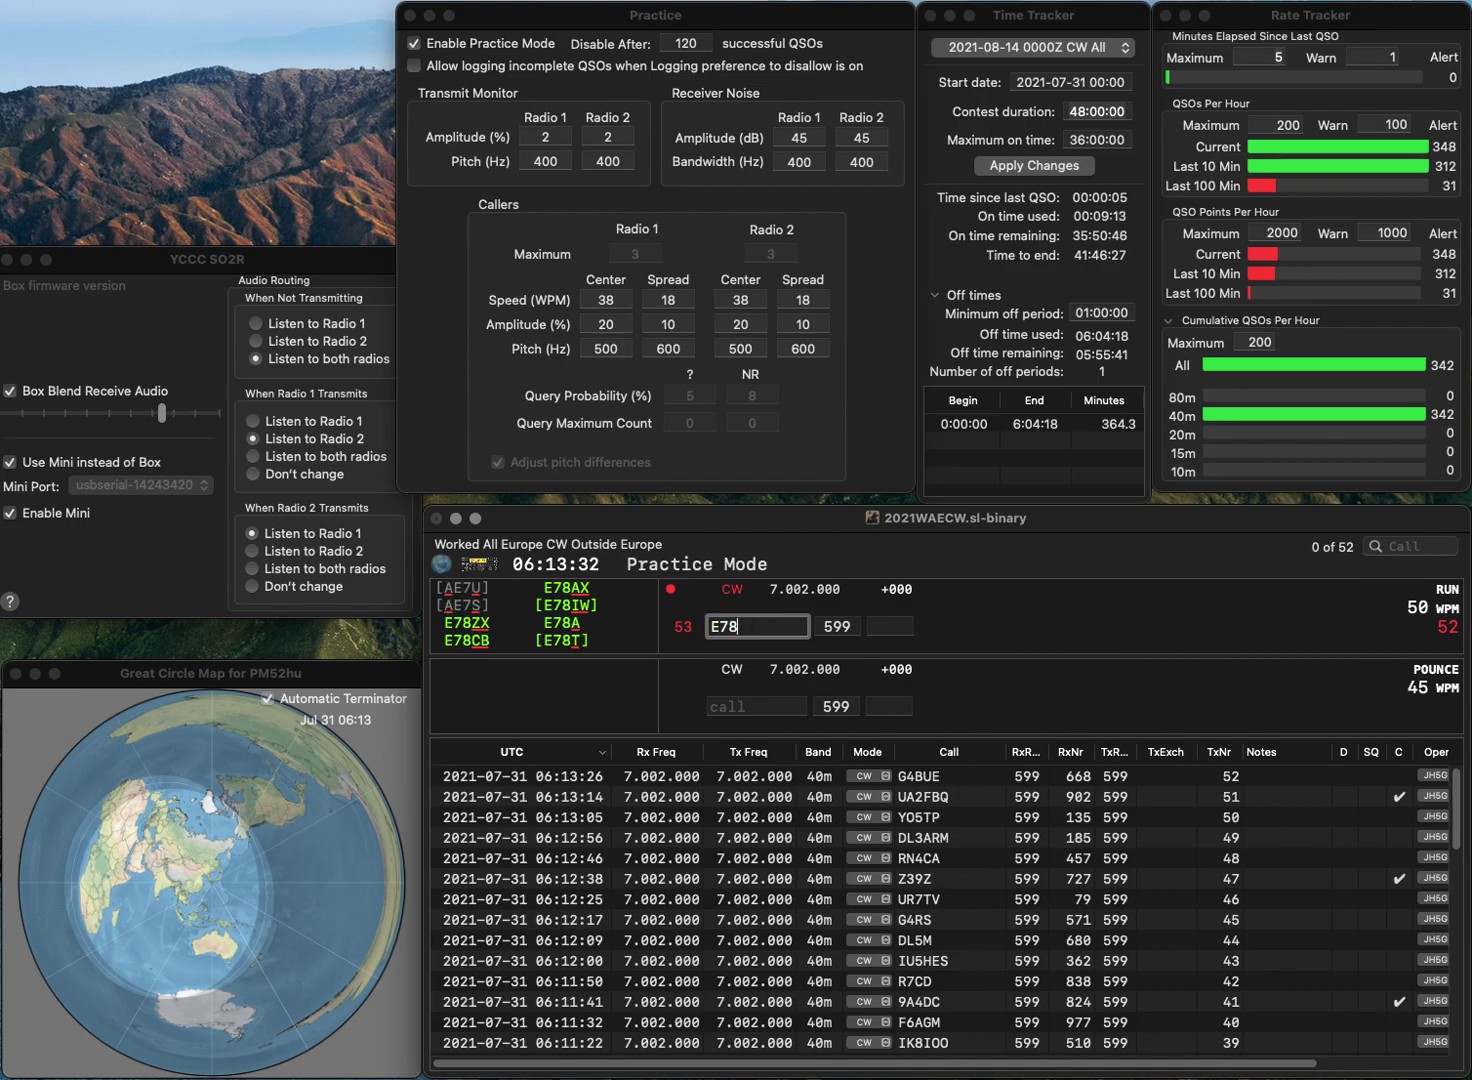
{"action": "type", "text": "AX"}
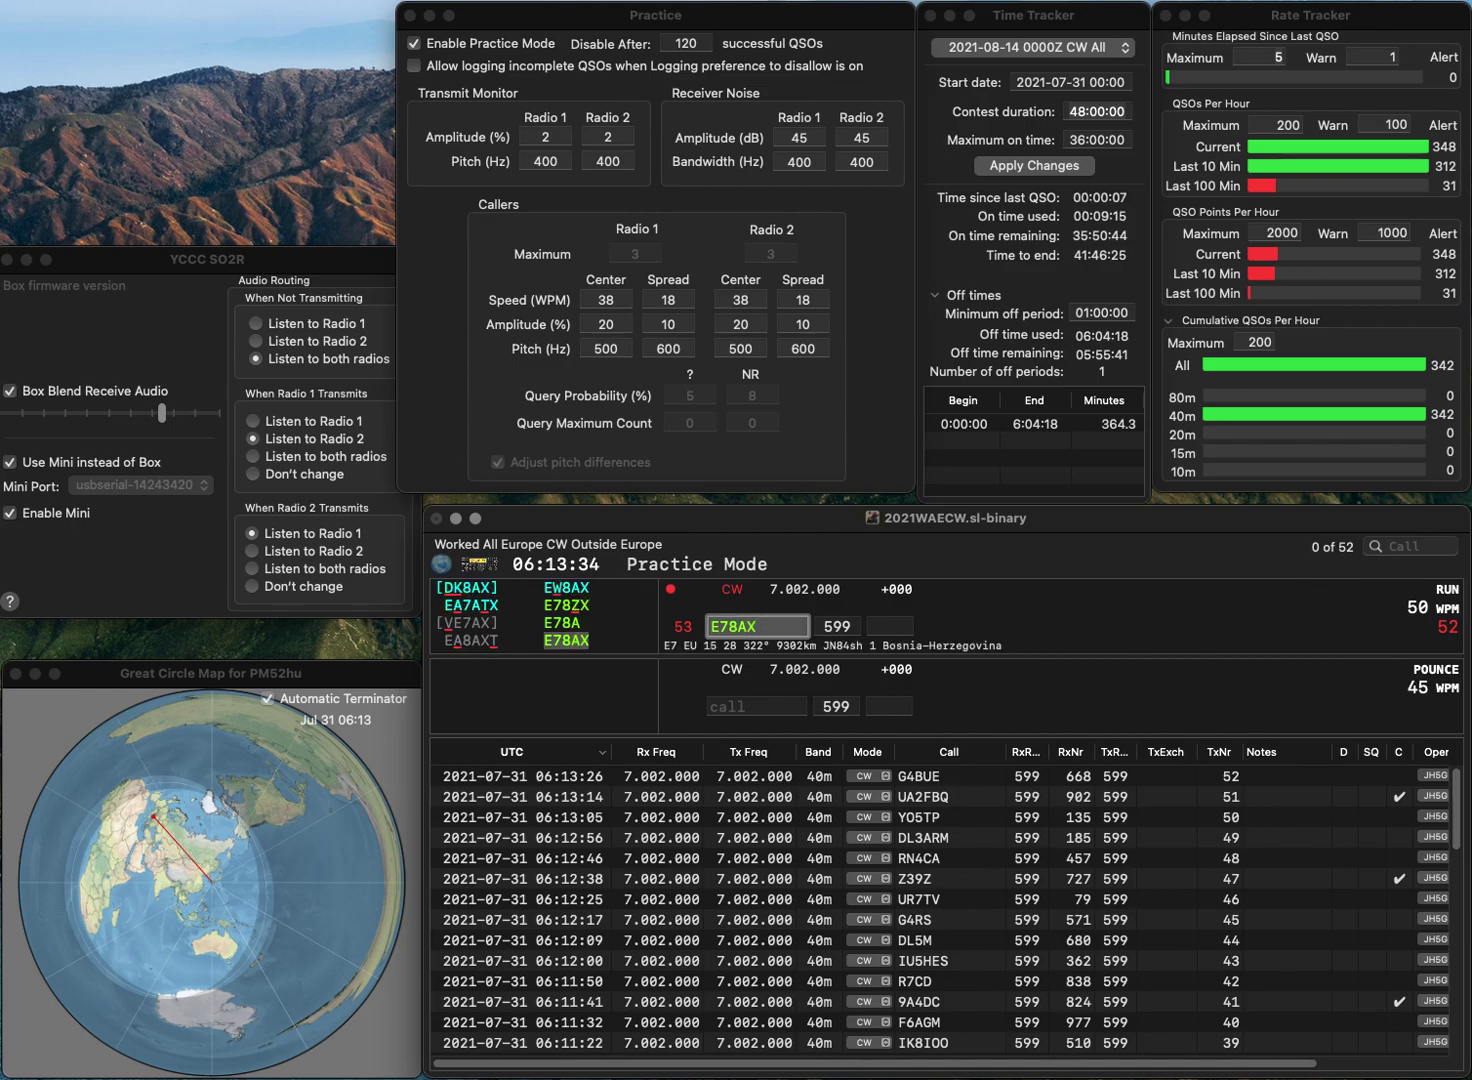
{"action": "key", "text": "space"}
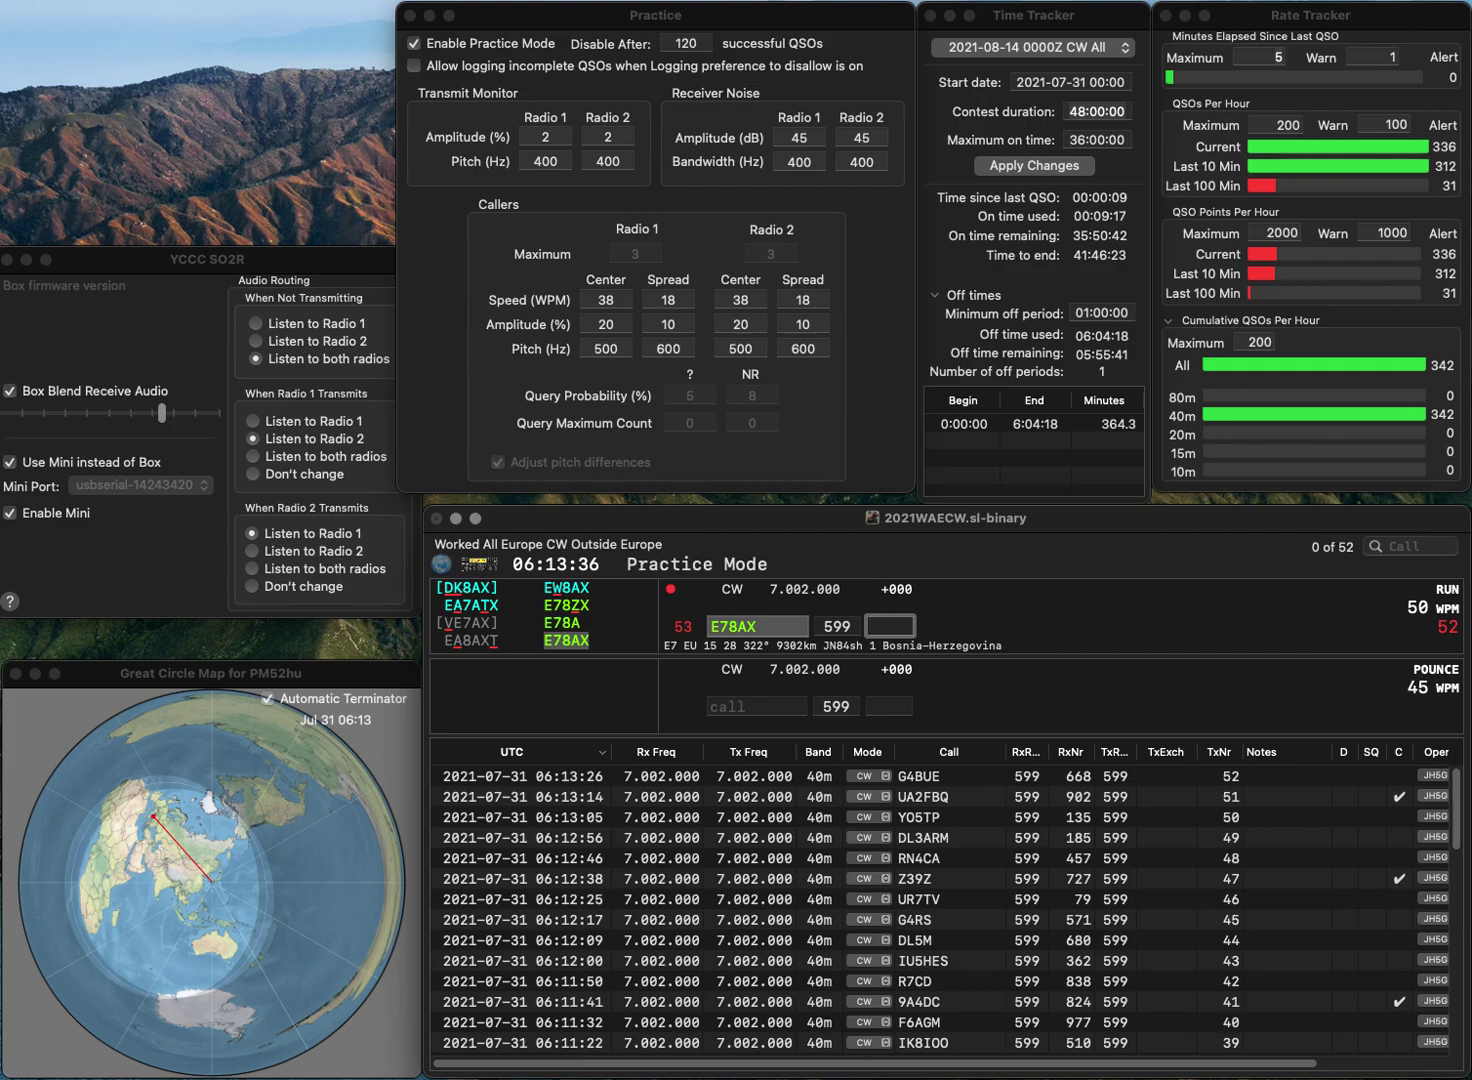
{"action": "left_click", "coordinate": [757, 625]}
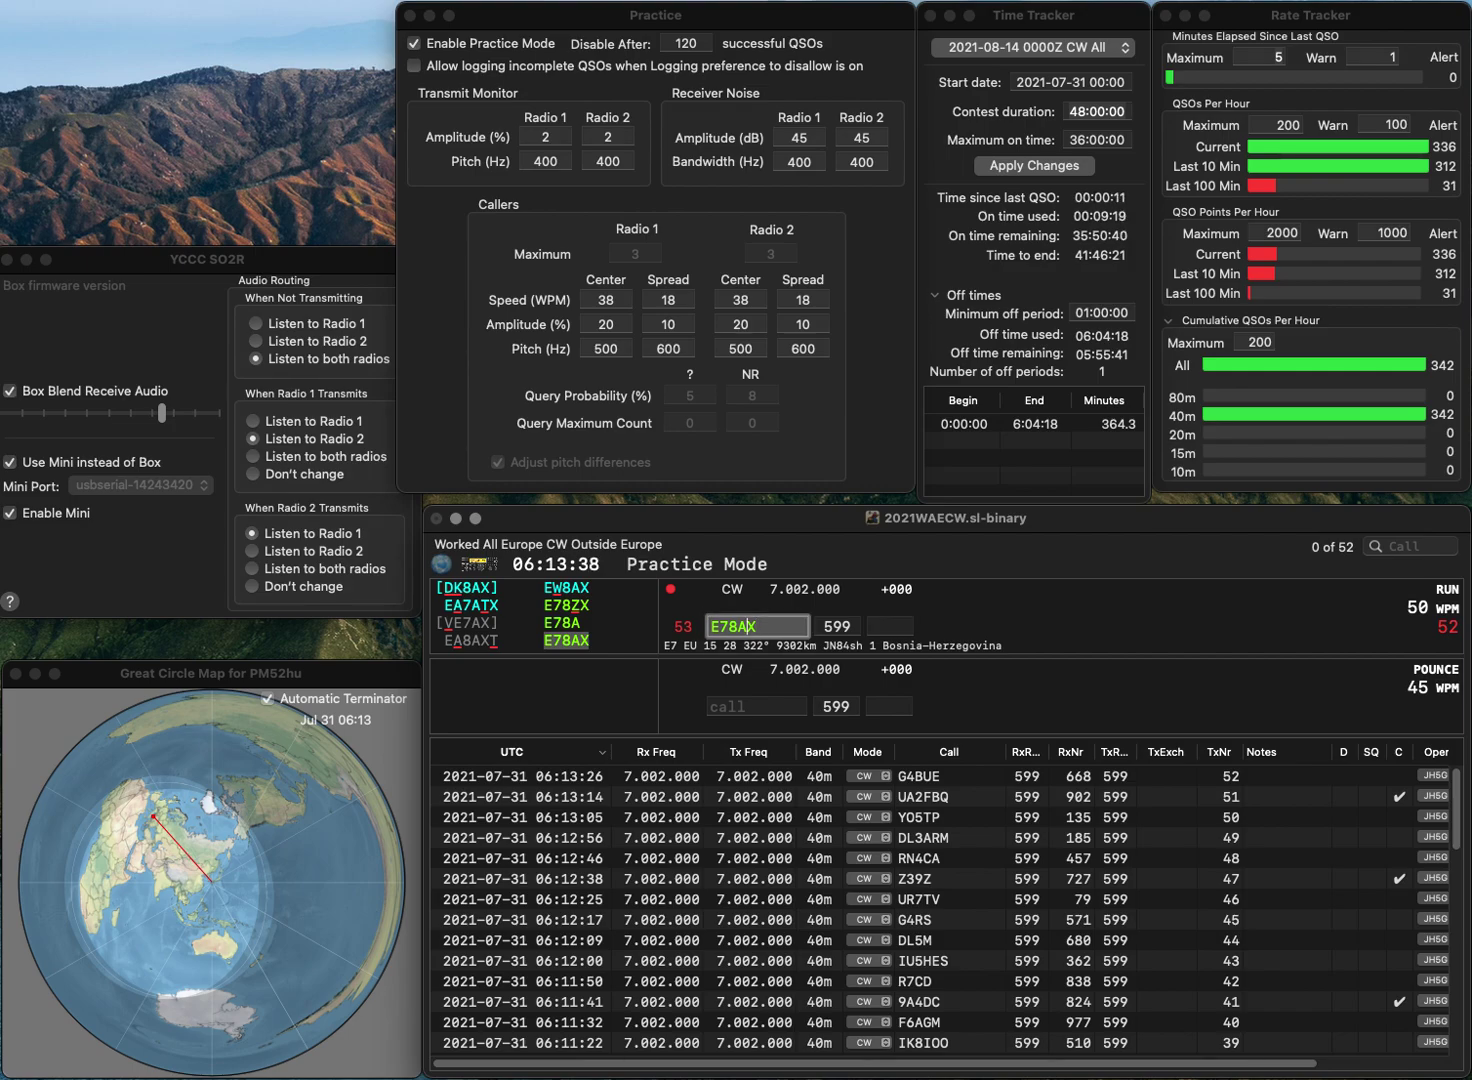
{"action": "key", "text": "BackSpace"}
{"action": "key", "text": "BackSpace"}
{"action": "type", "text": "ZX"}
{"action": "key", "text": "space"}
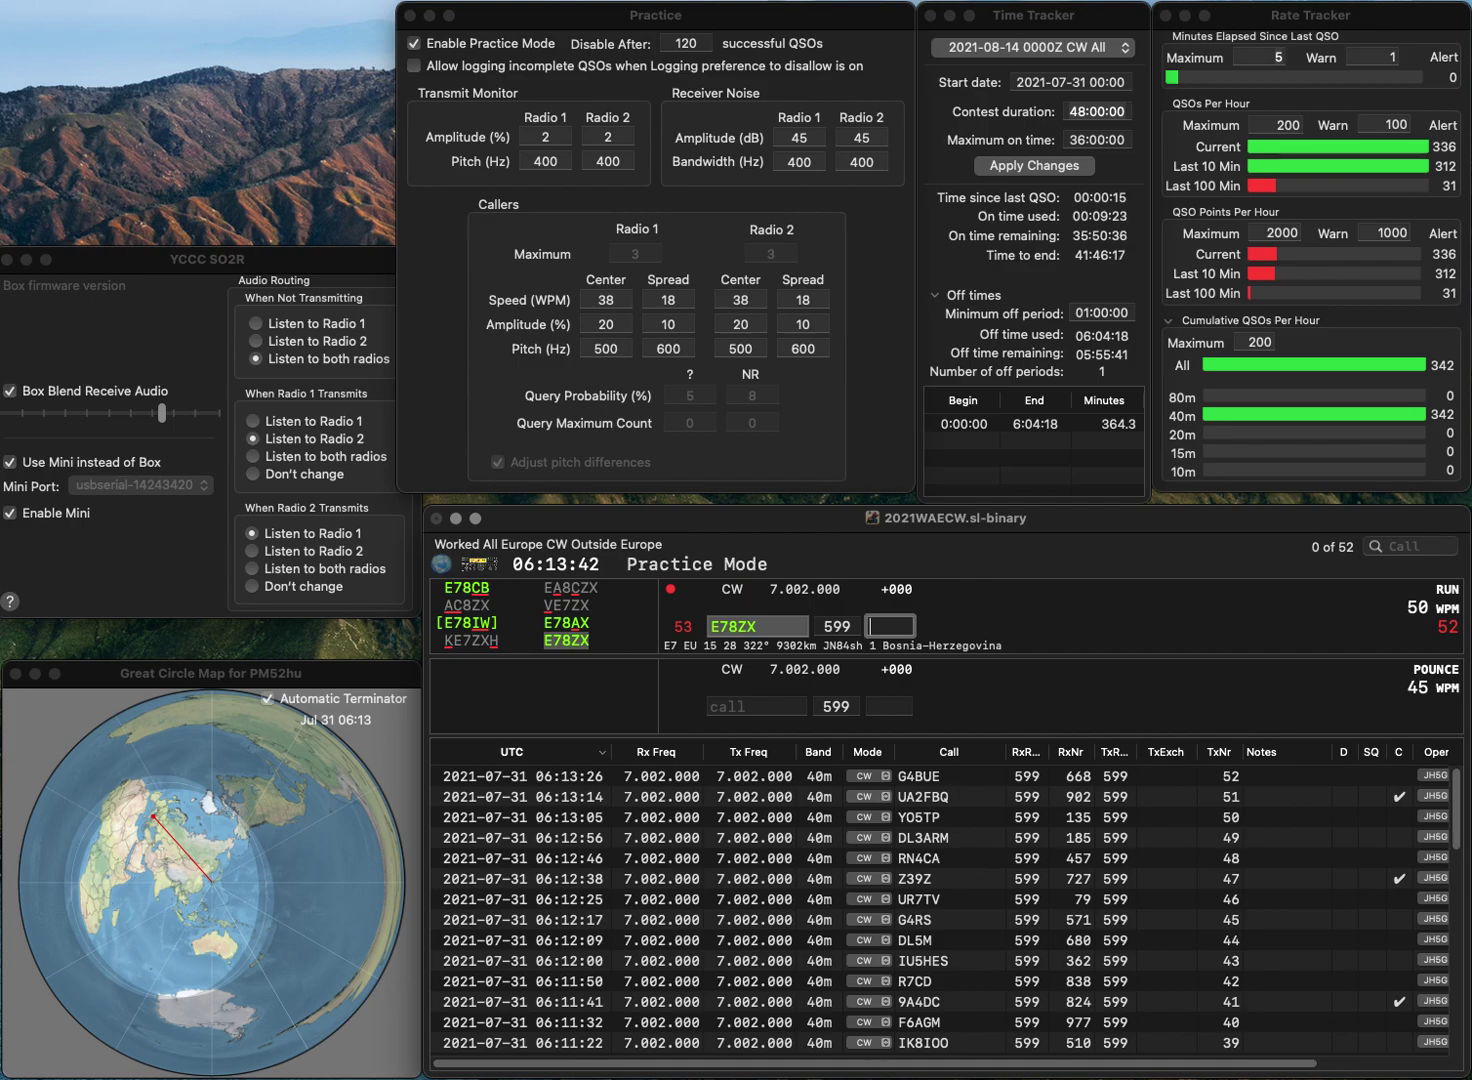
{"action": "type", "text": "807"}
{"action": "key", "text": "Return"}
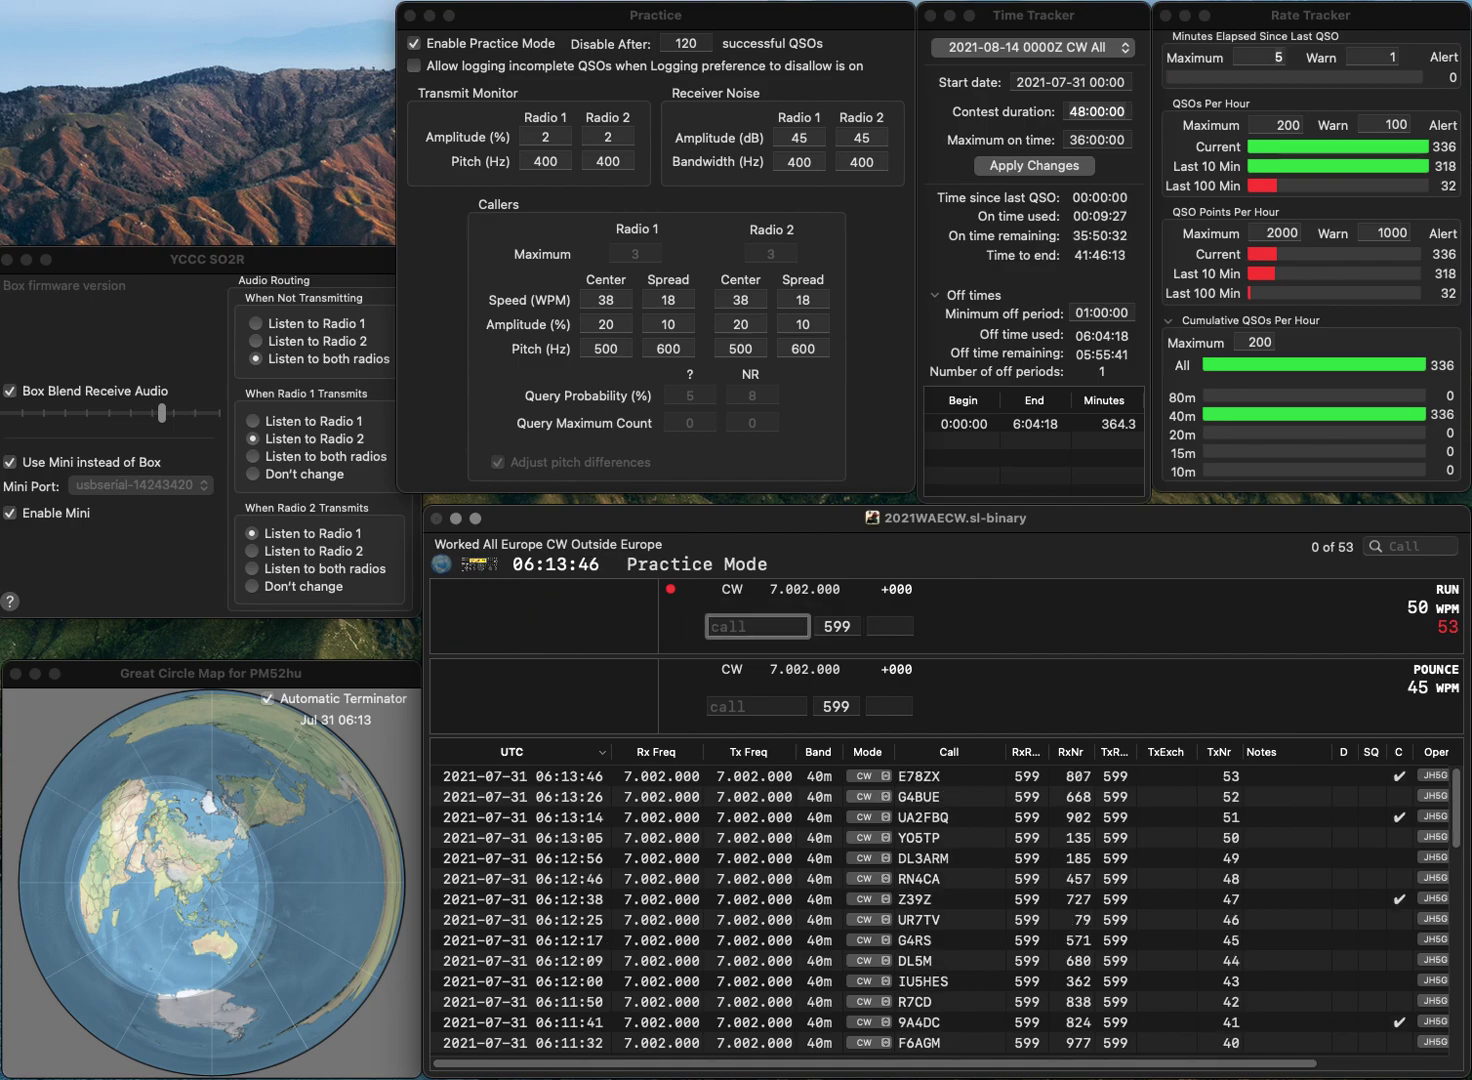
Step: Log a run-radio contact with call sign UC5D, entering 11 as the received serial number
{"action": "type", "text": "UC5D"}
{"action": "key", "text": "Return"}
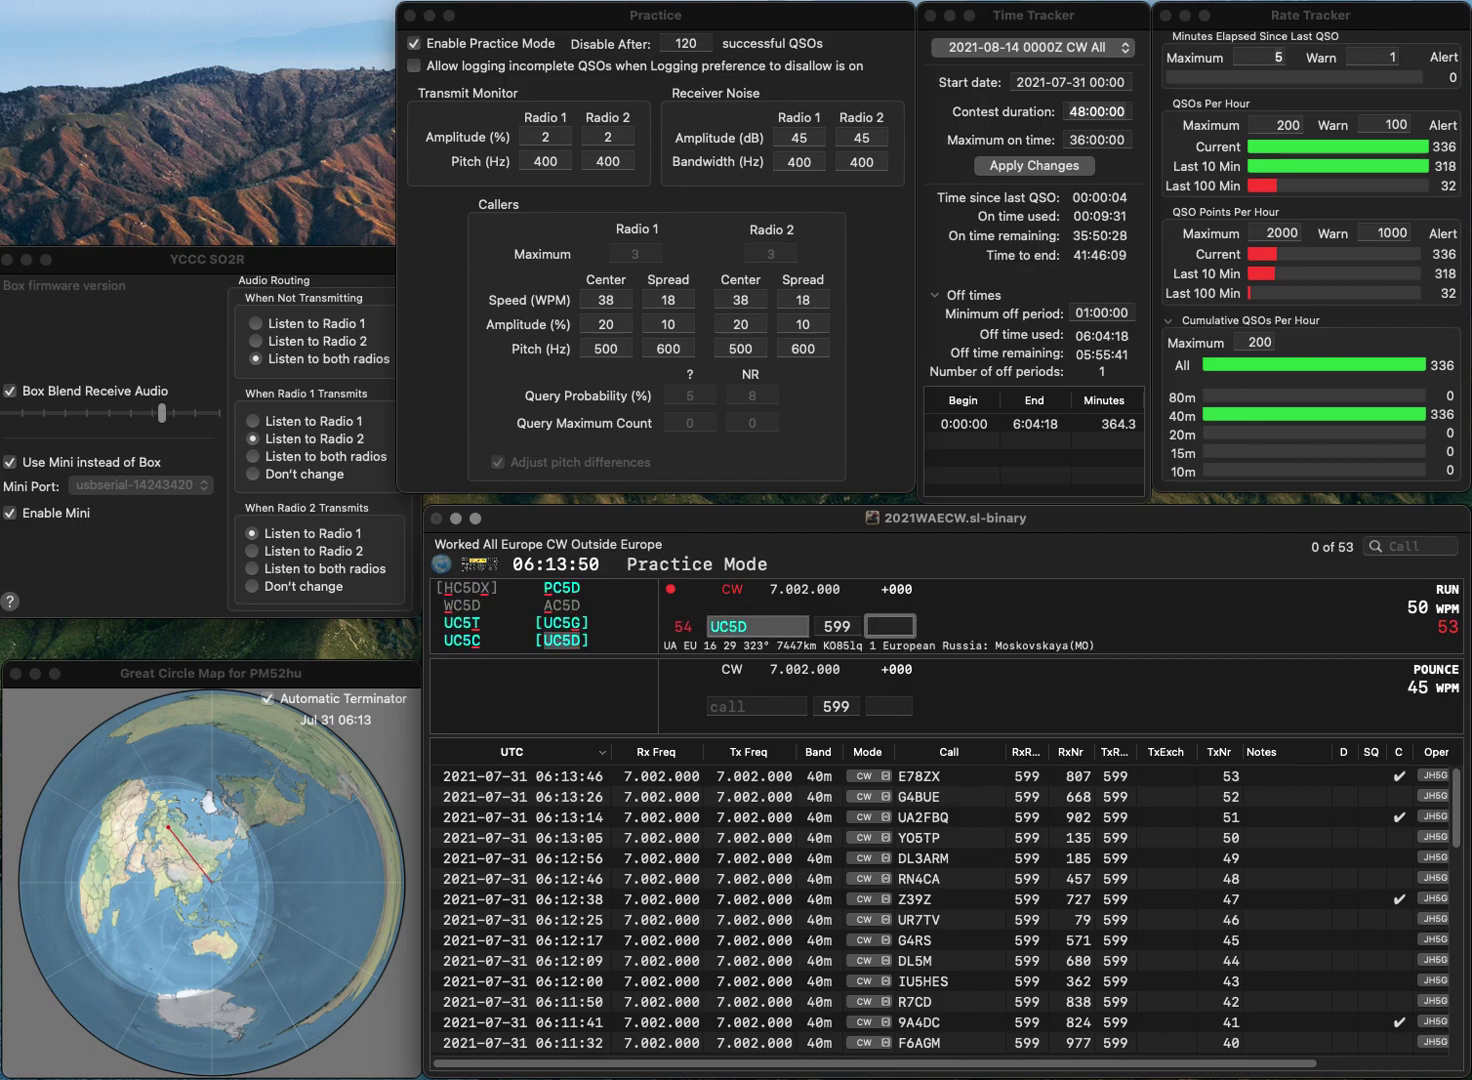
{"action": "type", "text": "11"}
{"action": "key", "text": "Return"}
{"action": "type", "text": "DK"}
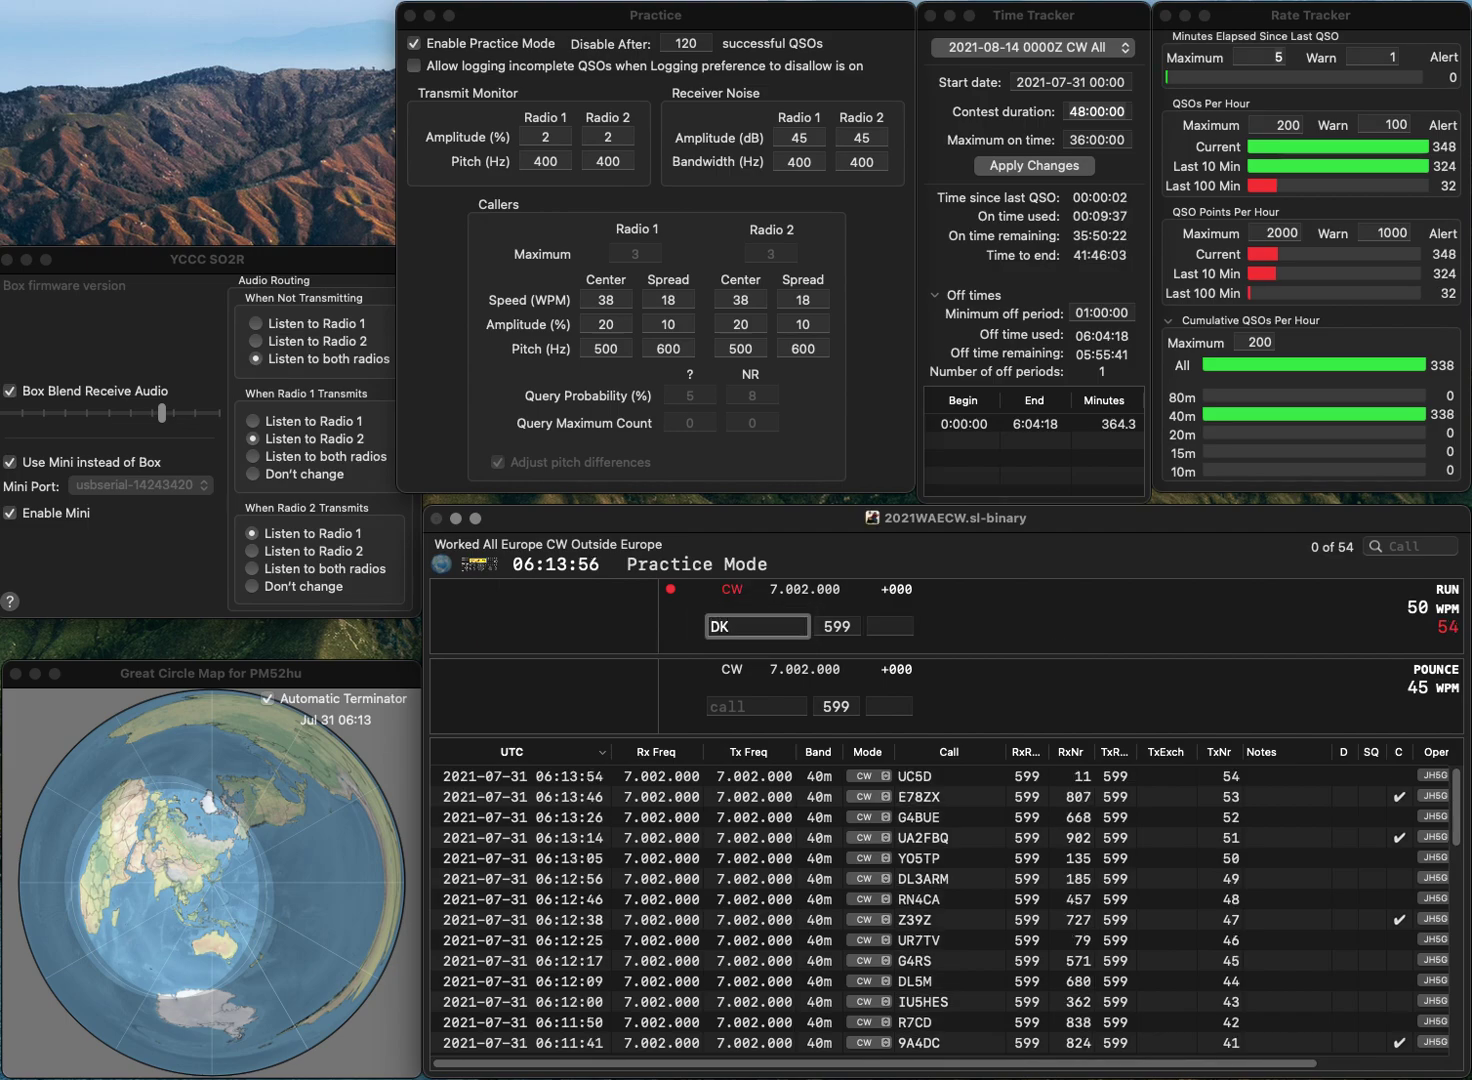
{"action": "type", "text": "WW"}
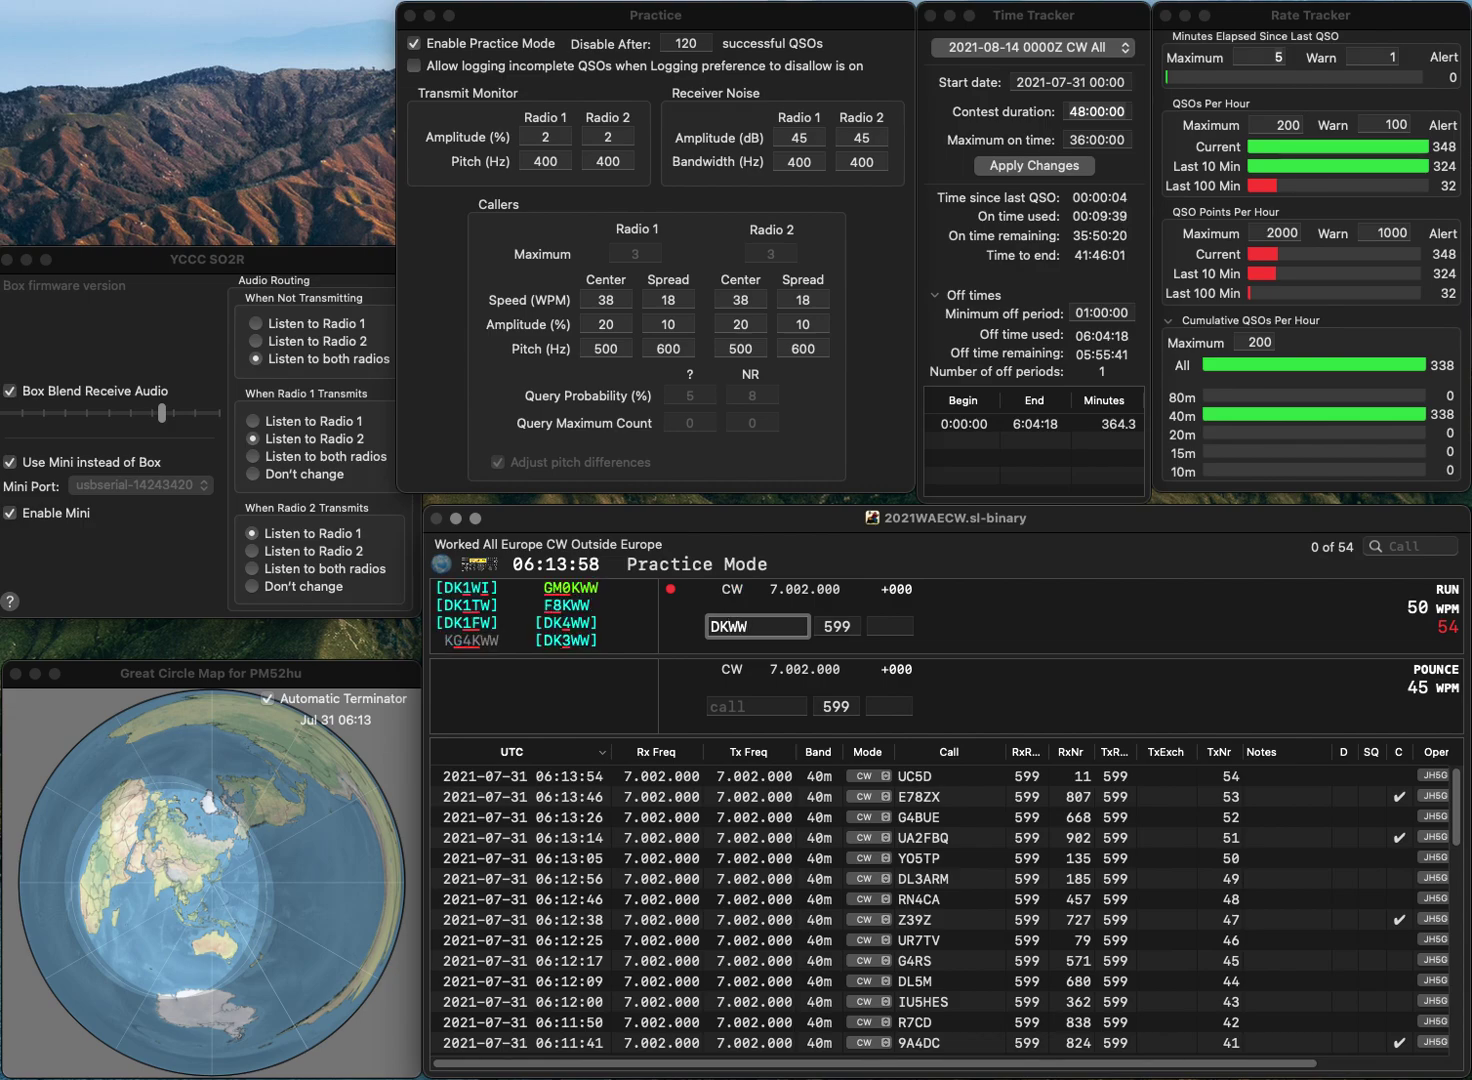
{"action": "type", "text": "3"}
{"action": "key", "text": "Return"}
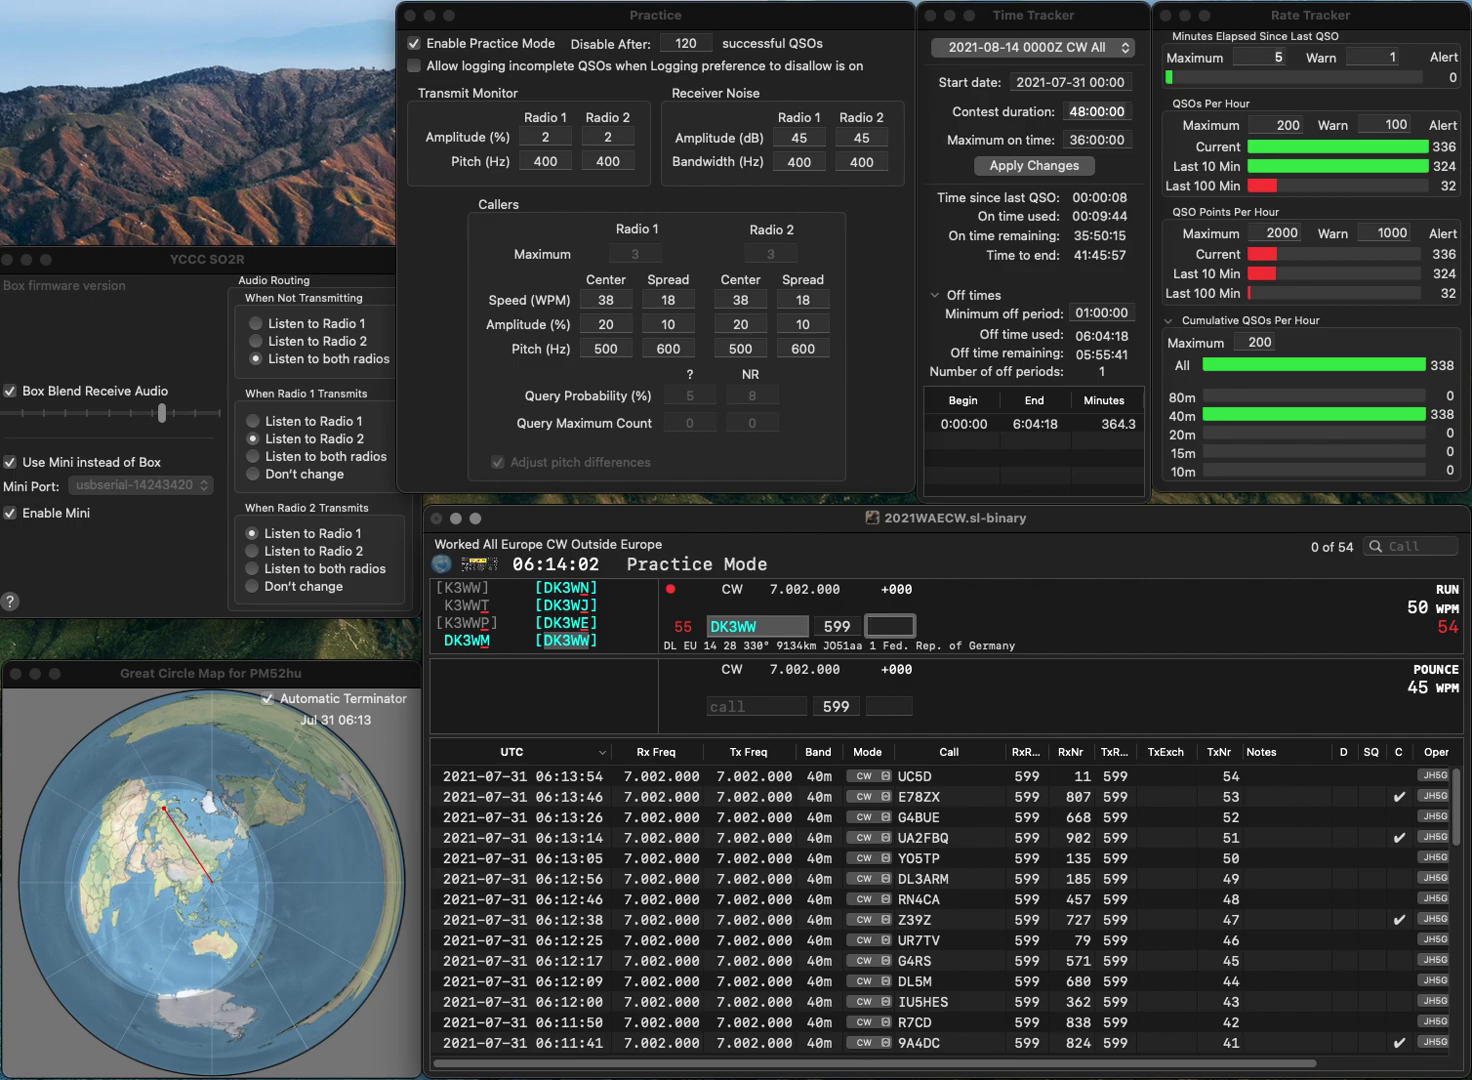
{"action": "type", "text": "68"}
{"action": "key", "text": "Return"}
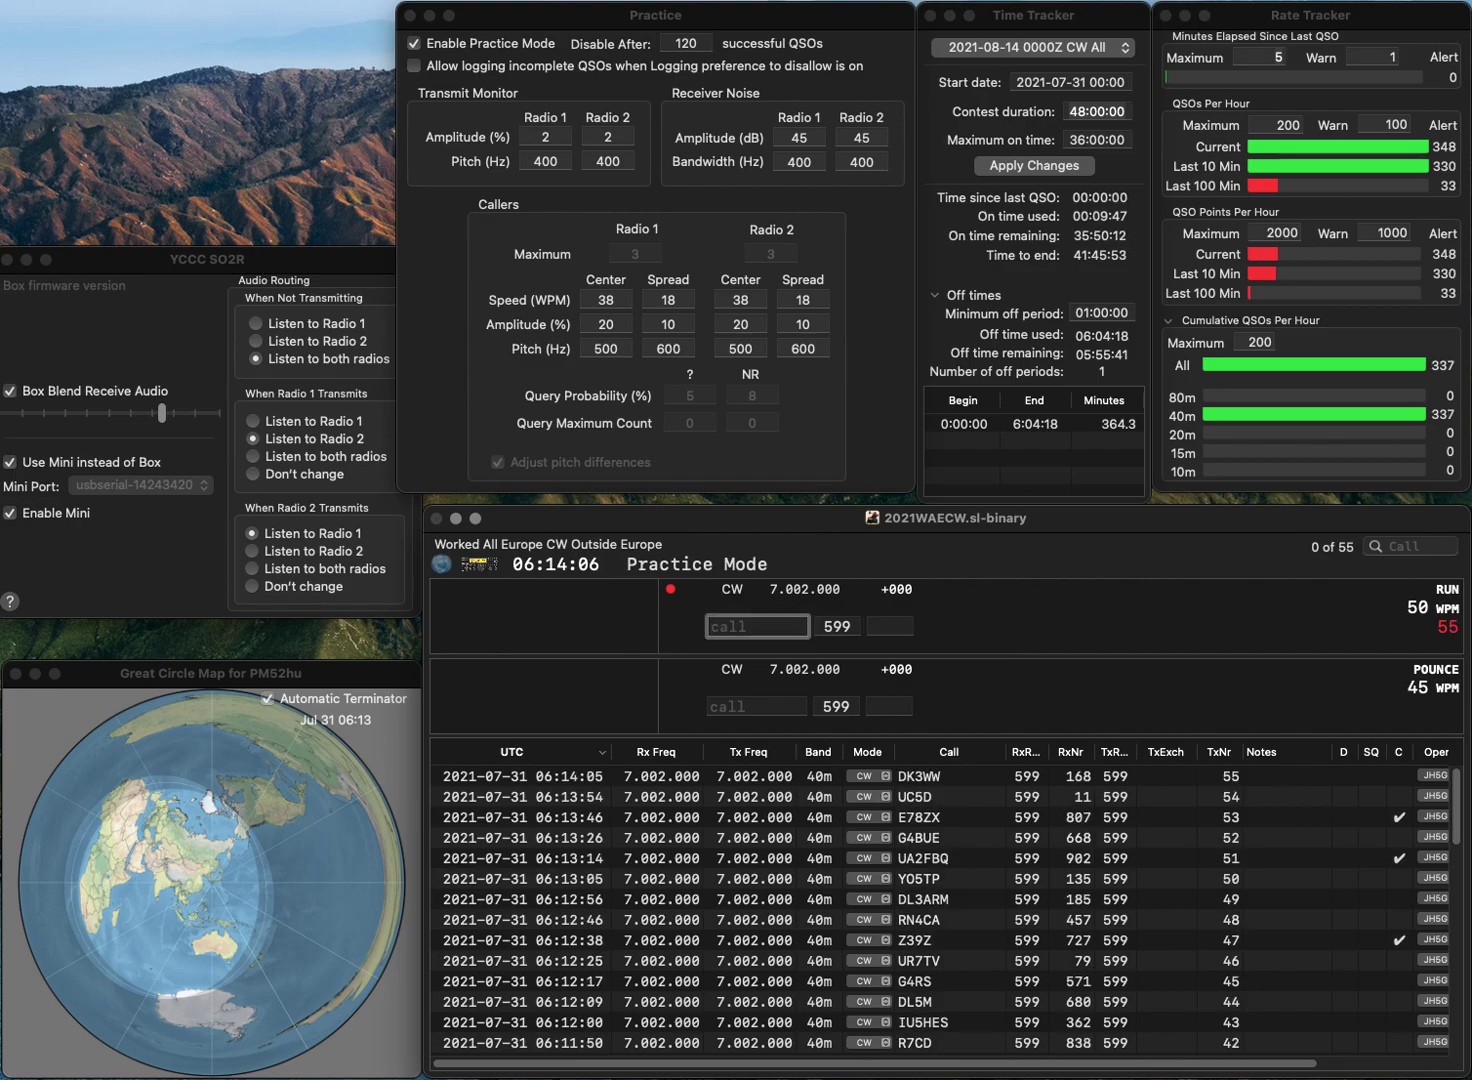
Step: Query the partial call RAU, complete it as R5AU, and log the run-radio contact with received serial number 150
{"action": "type", "text": "RAU"}
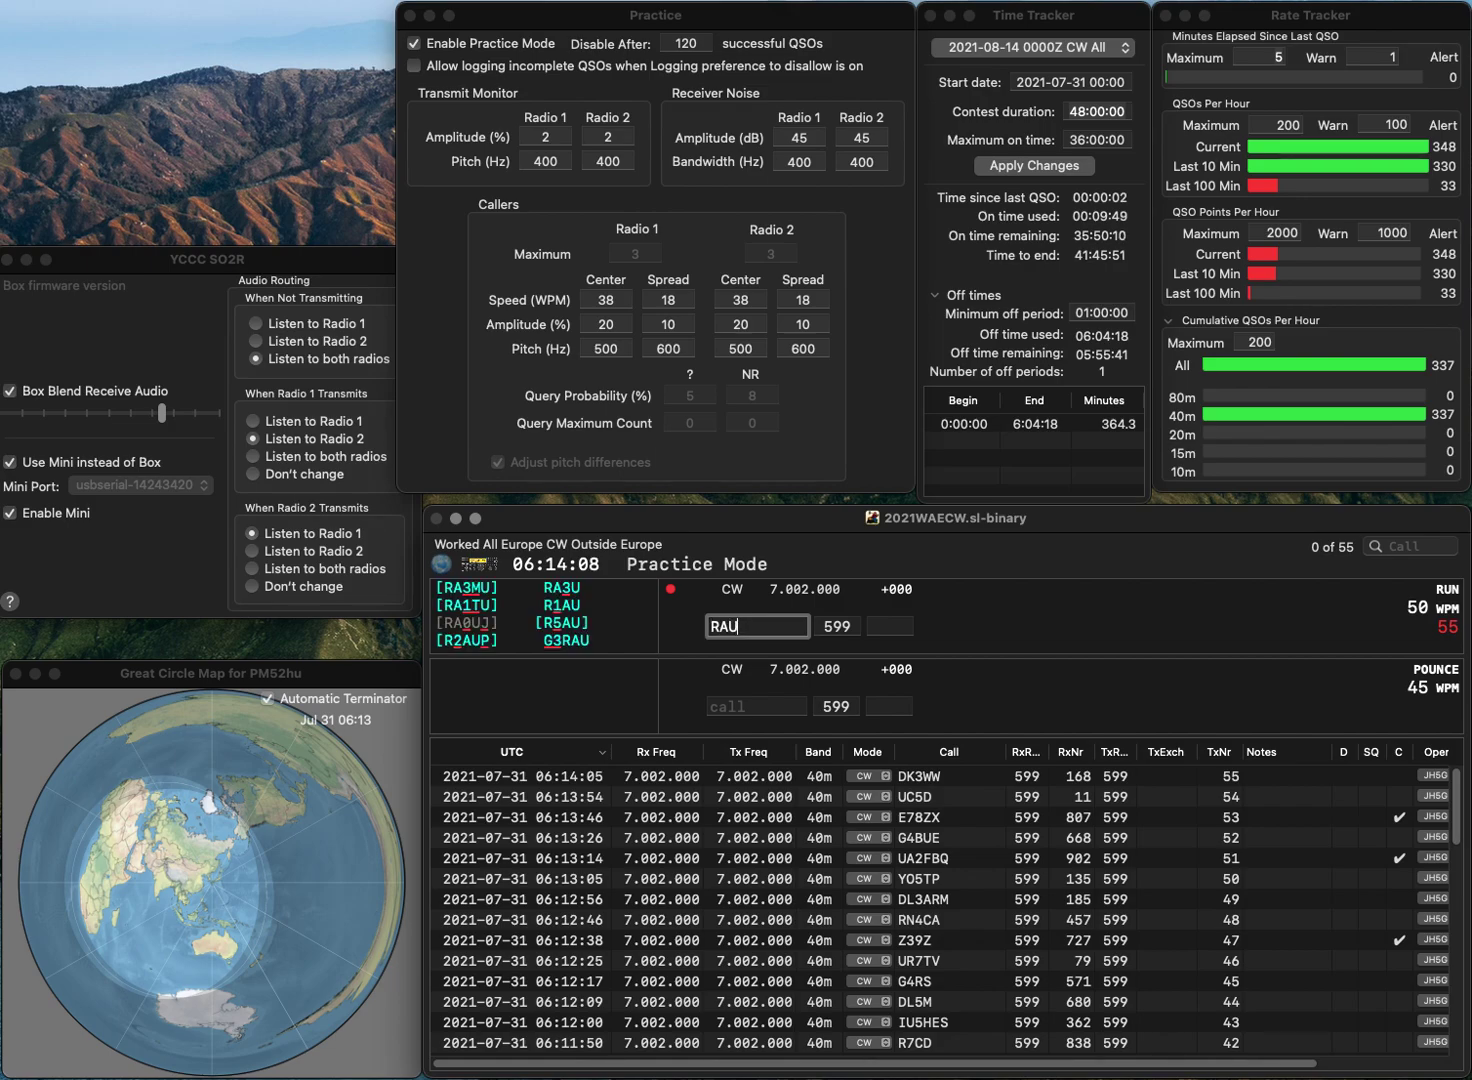
{"action": "key", "text": "Return"}
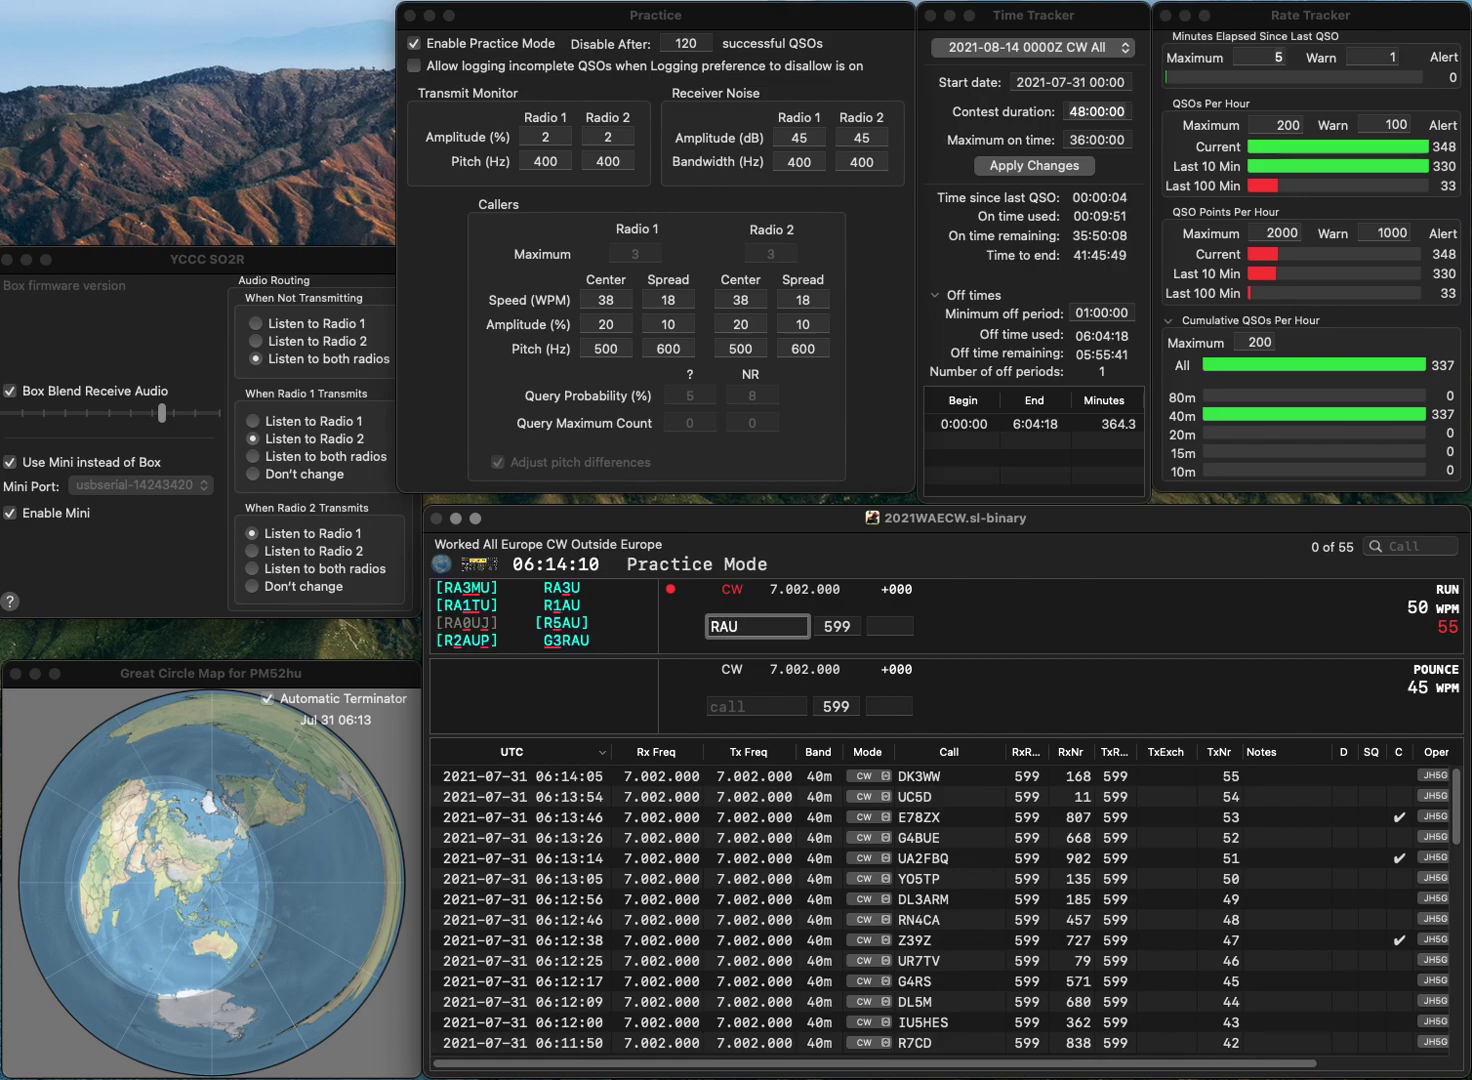
{"action": "left_click", "coordinate": [720, 625]}
{"action": "type", "text": "5"}
{"action": "key", "text": "Return"}
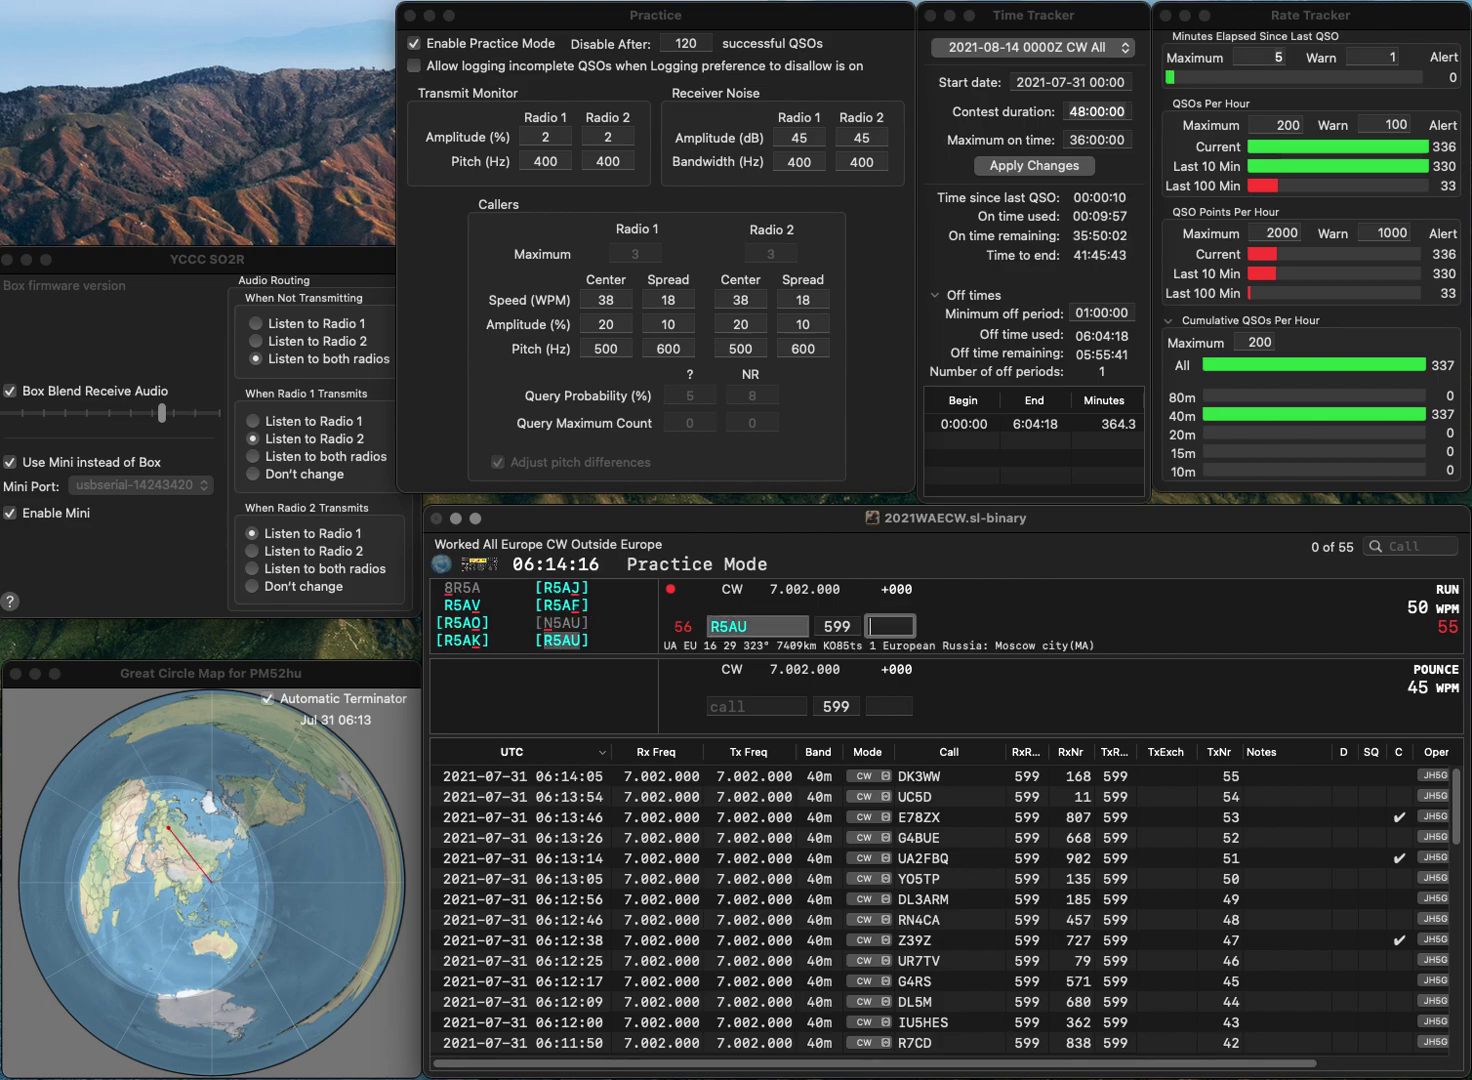
{"action": "type", "text": "50"}
{"action": "key", "text": "Return"}
{"action": "type", "text": "IZ1RD"}
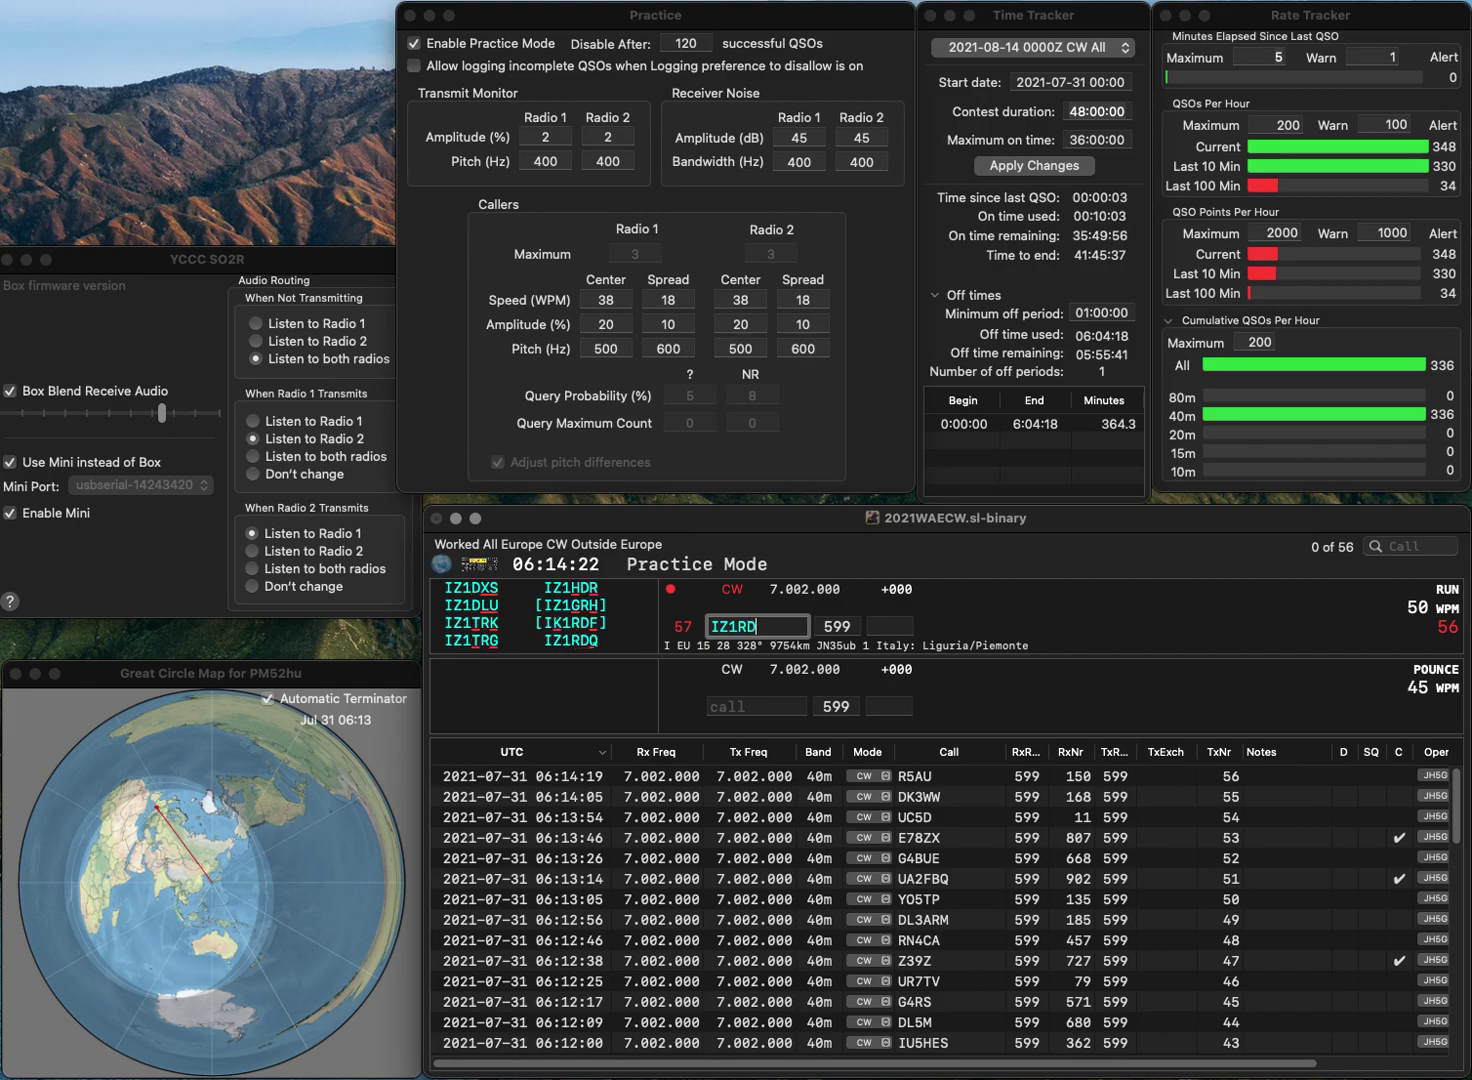
{"action": "type", "text": "Q"}
{"action": "key", "text": "Return"}
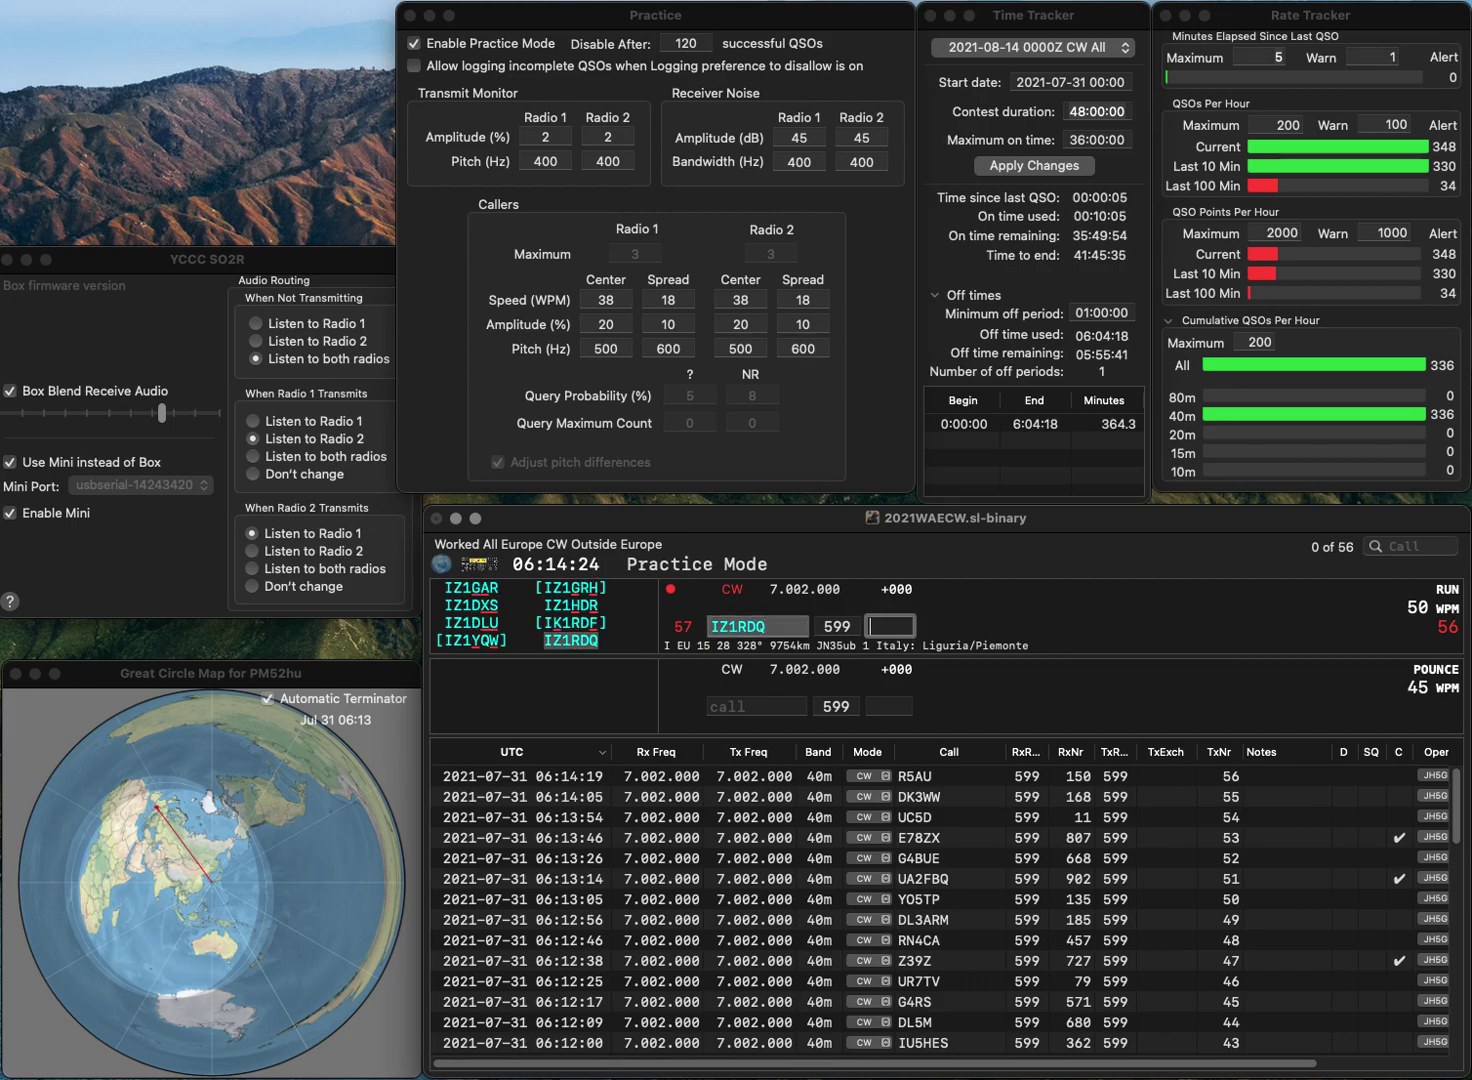
{"action": "type", "text": "568"}
{"action": "key", "text": "Return"}
{"action": "type", "text": "ES2JJ"}
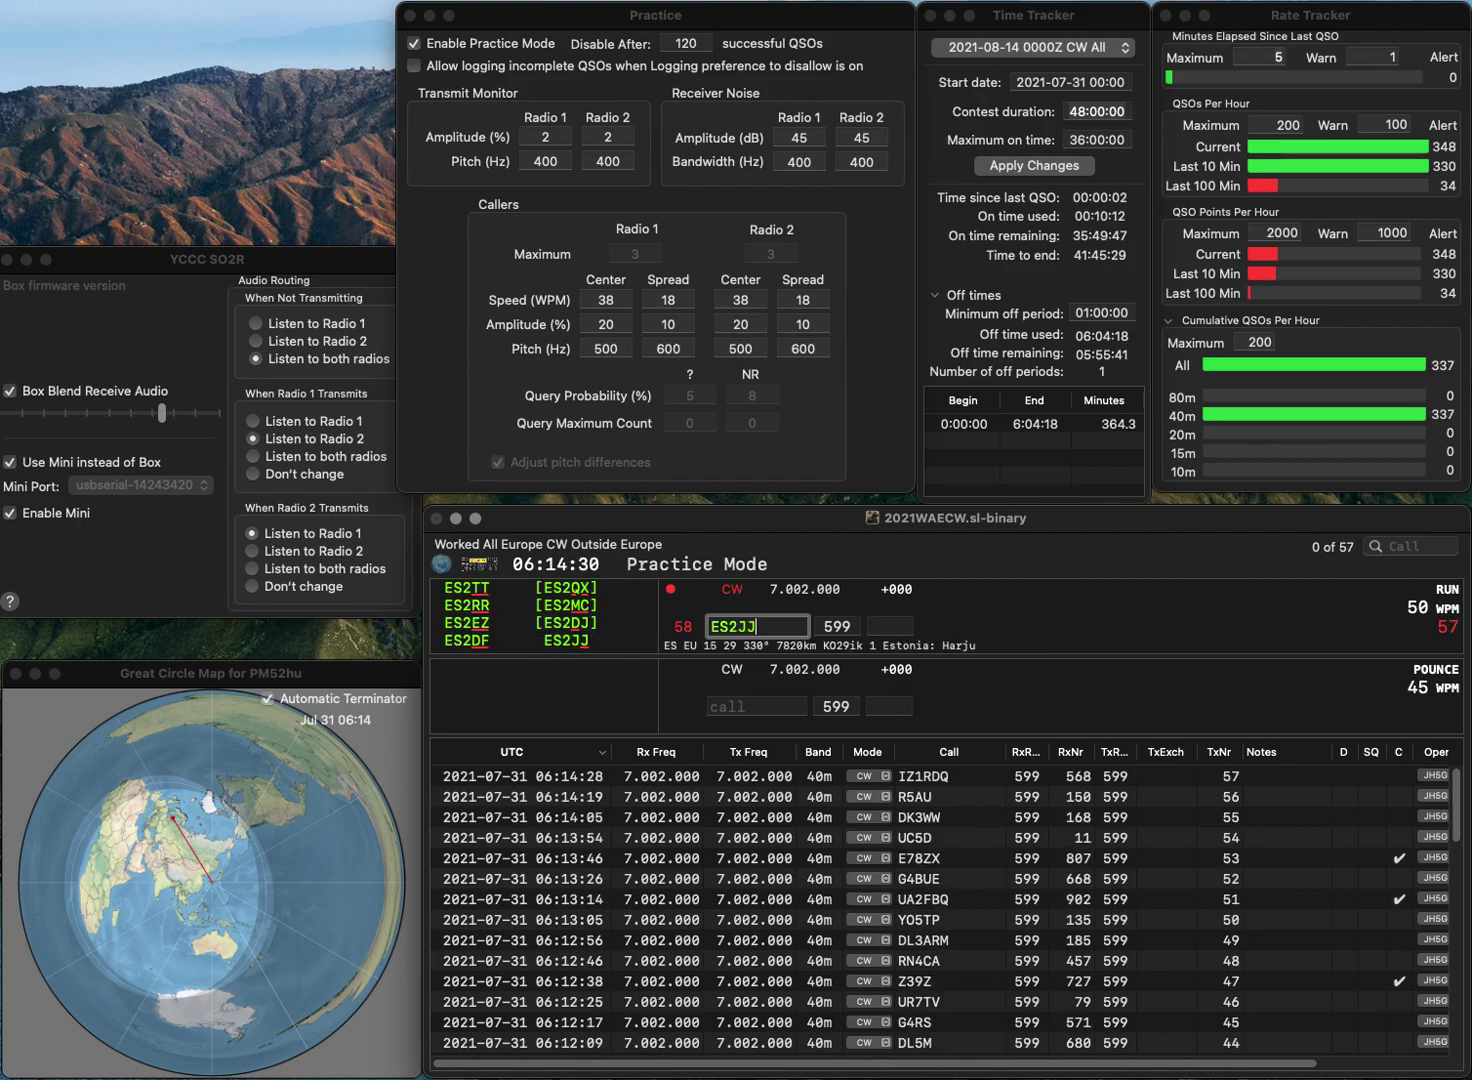
{"action": "key", "text": "Return"}
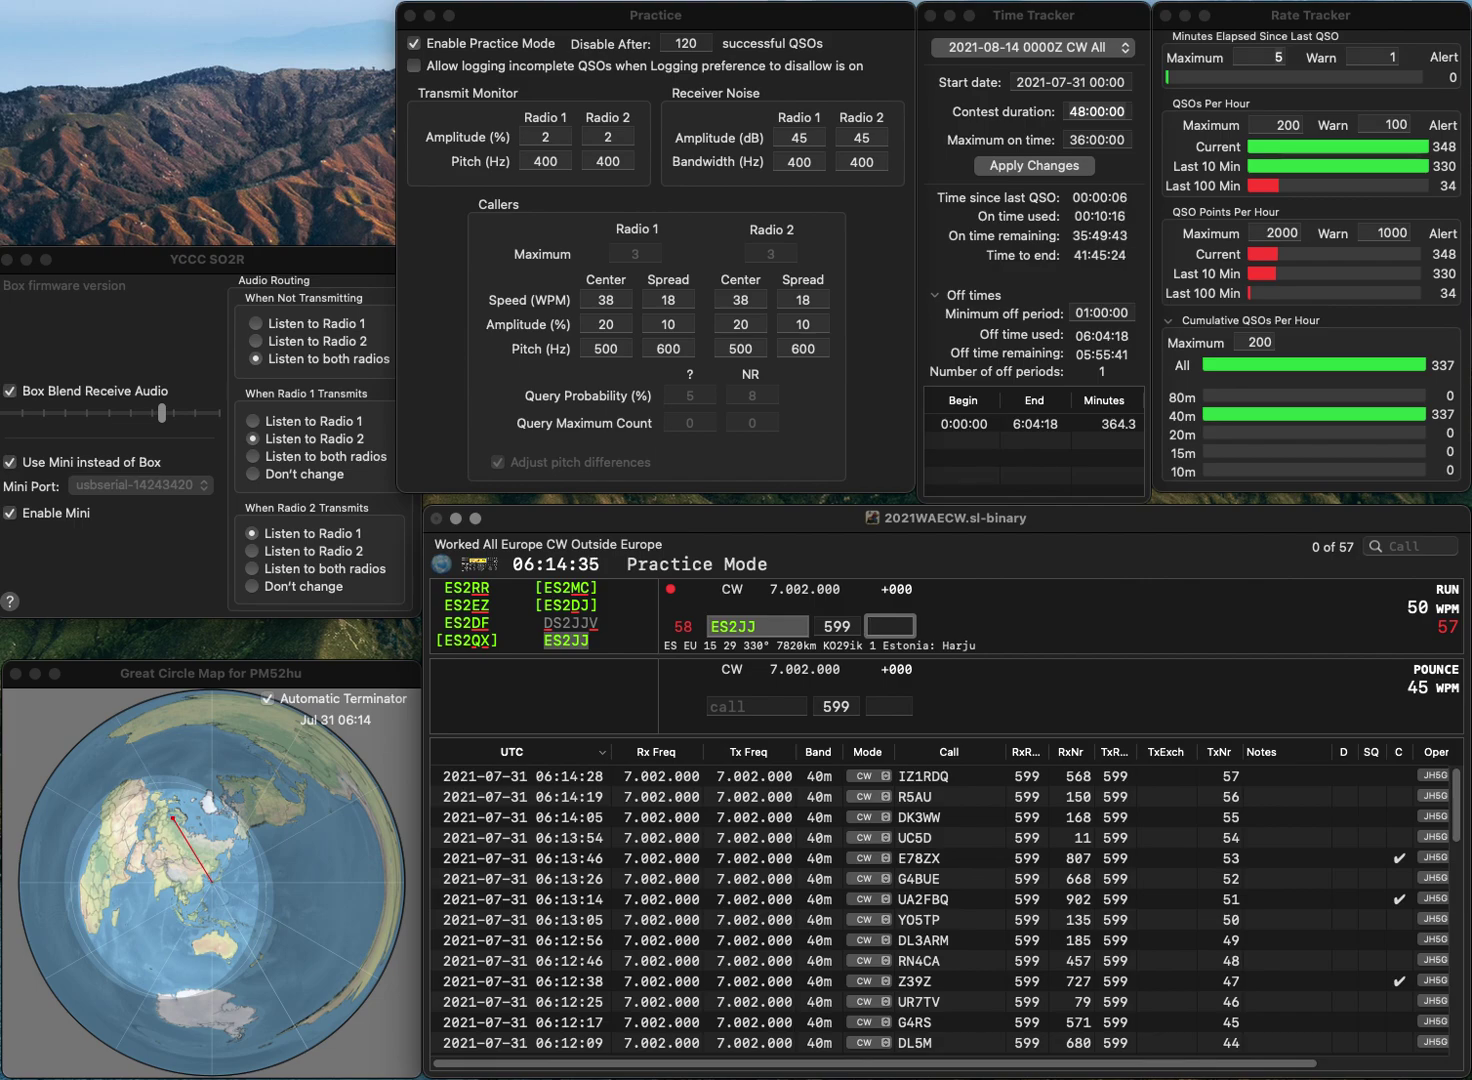
{"action": "type", "text": "57"}
{"action": "key", "text": "Return"}
{"action": "type", "text": "SP4F"}
{"action": "key", "text": "Return"}
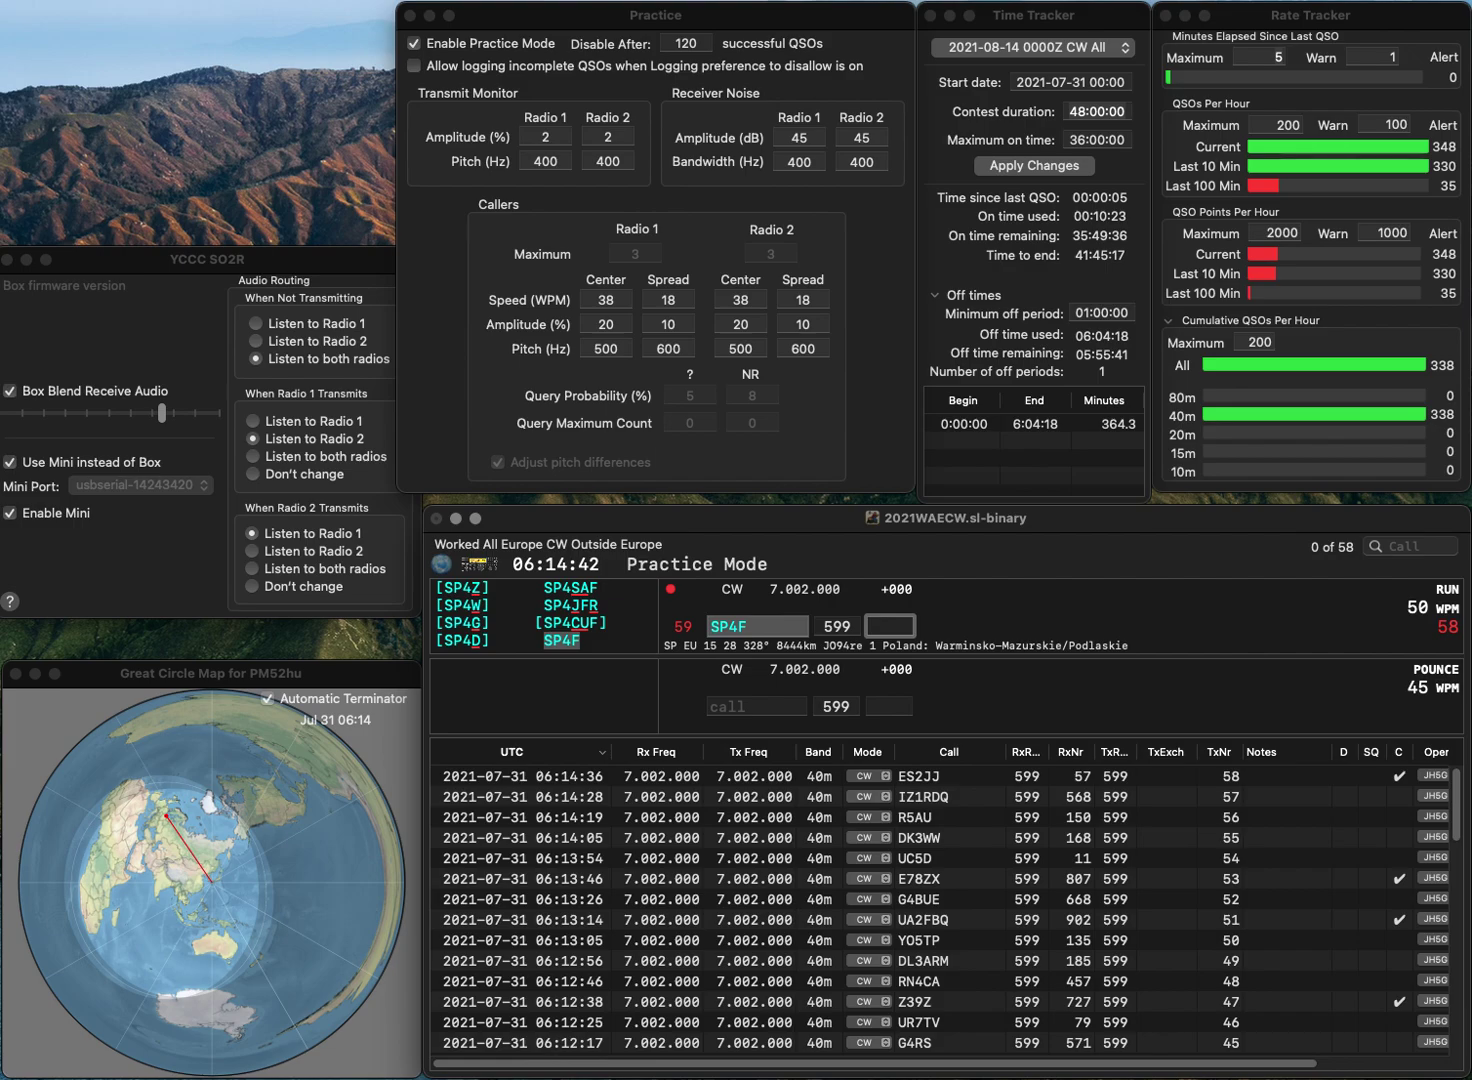
{"action": "type", "text": "486"}
{"action": "key", "text": "Return"}
Step: Log a run-radio contact with call sign C7A, entering 40 as the received serial number
{"action": "type", "text": "C7A"}
{"action": "key", "text": "Return"}
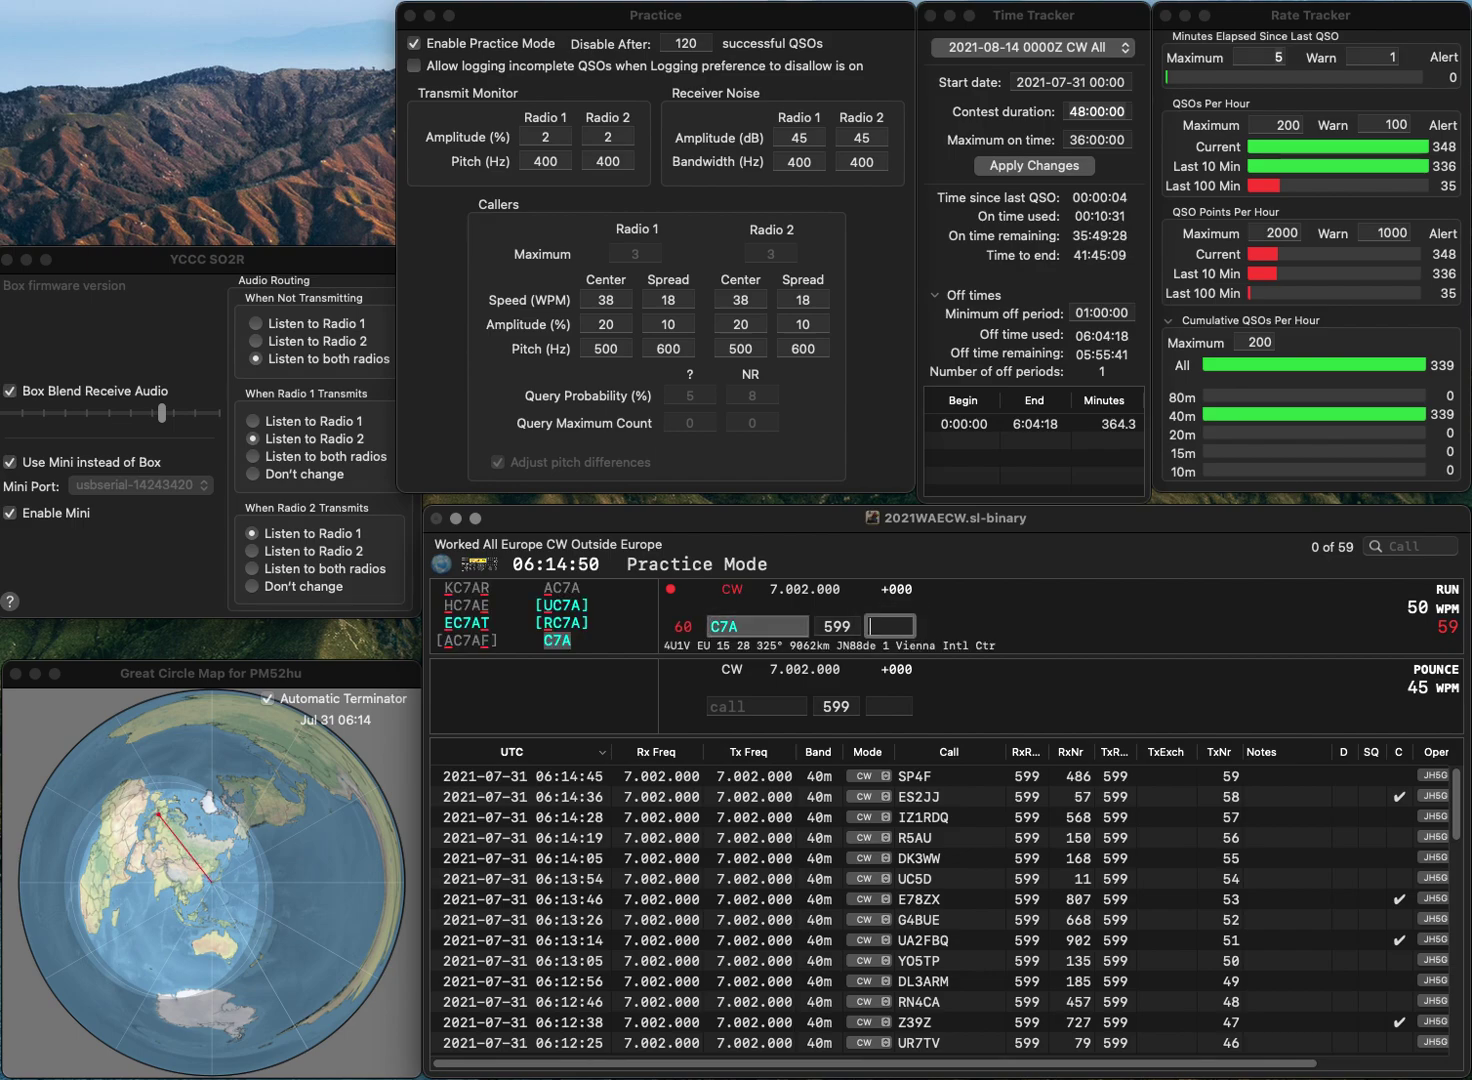
{"action": "type", "text": "40"}
{"action": "key", "text": "Return"}
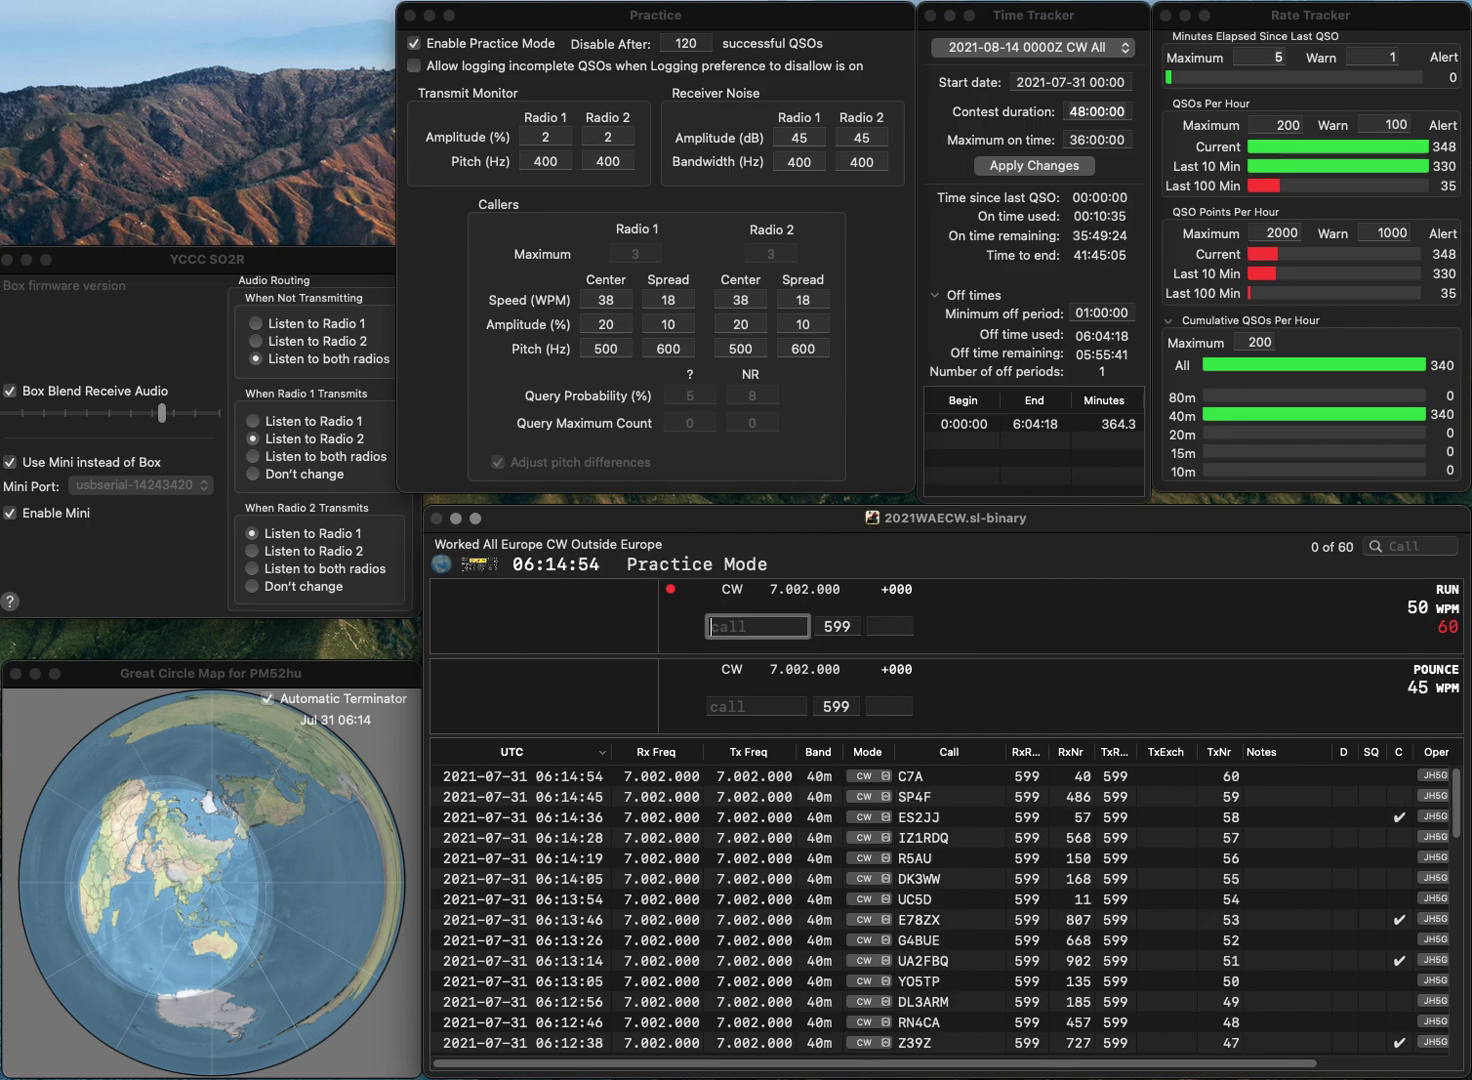
{"action": "type", "text": "IZ4VUS"}
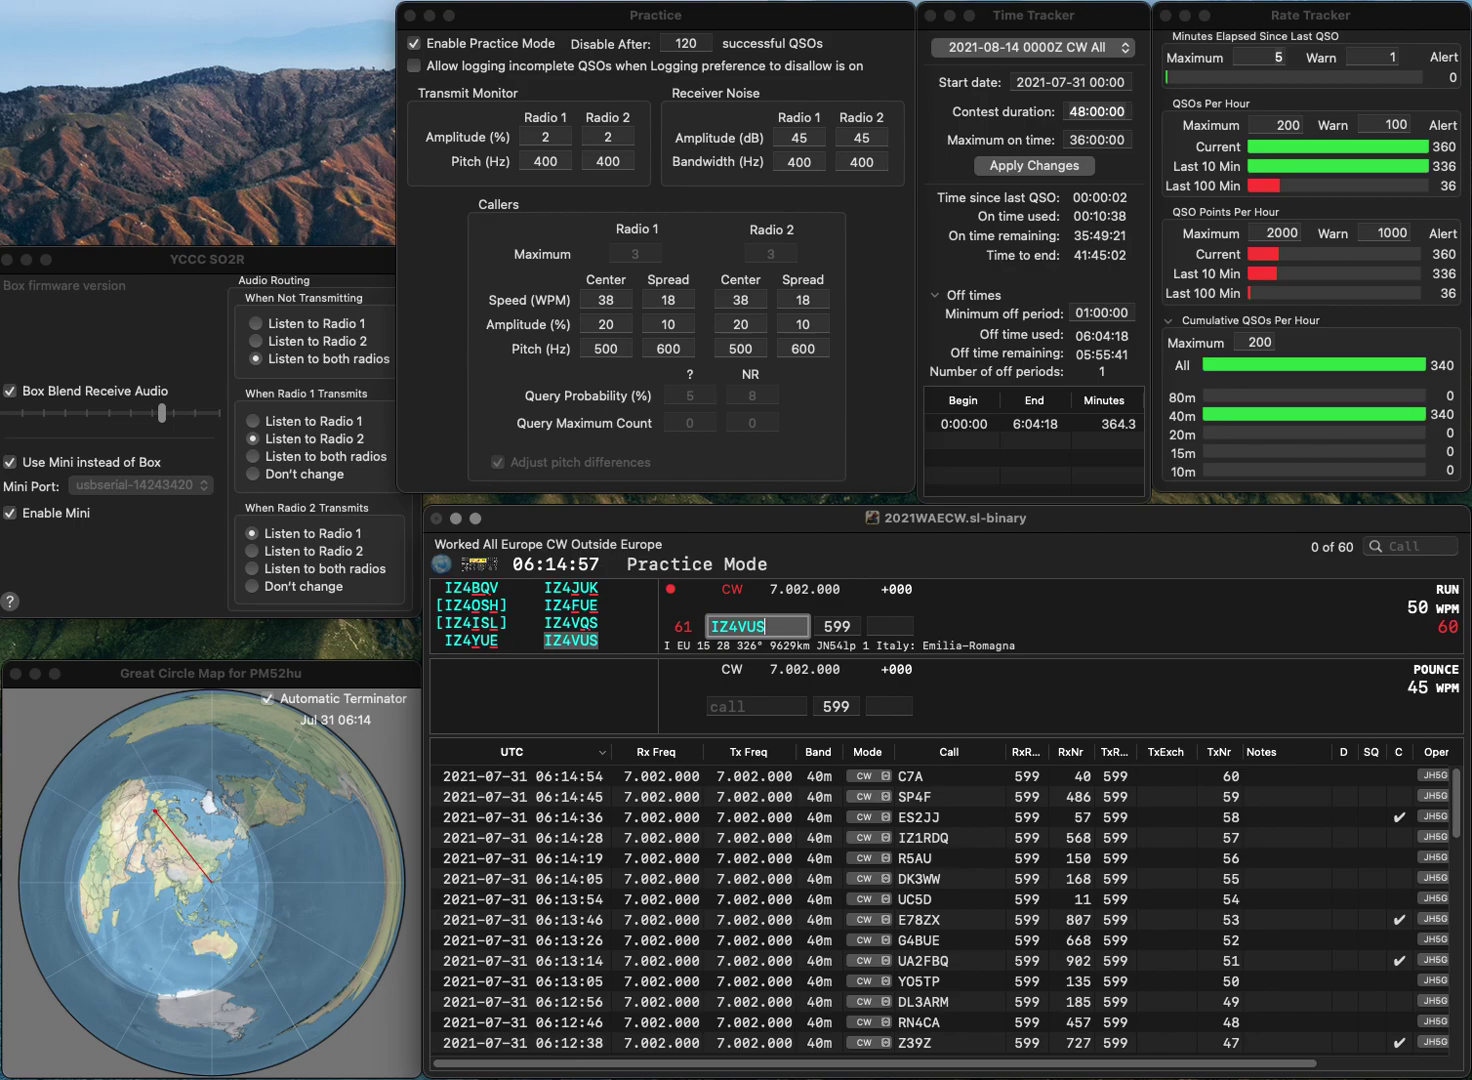
{"action": "key", "text": "Return"}
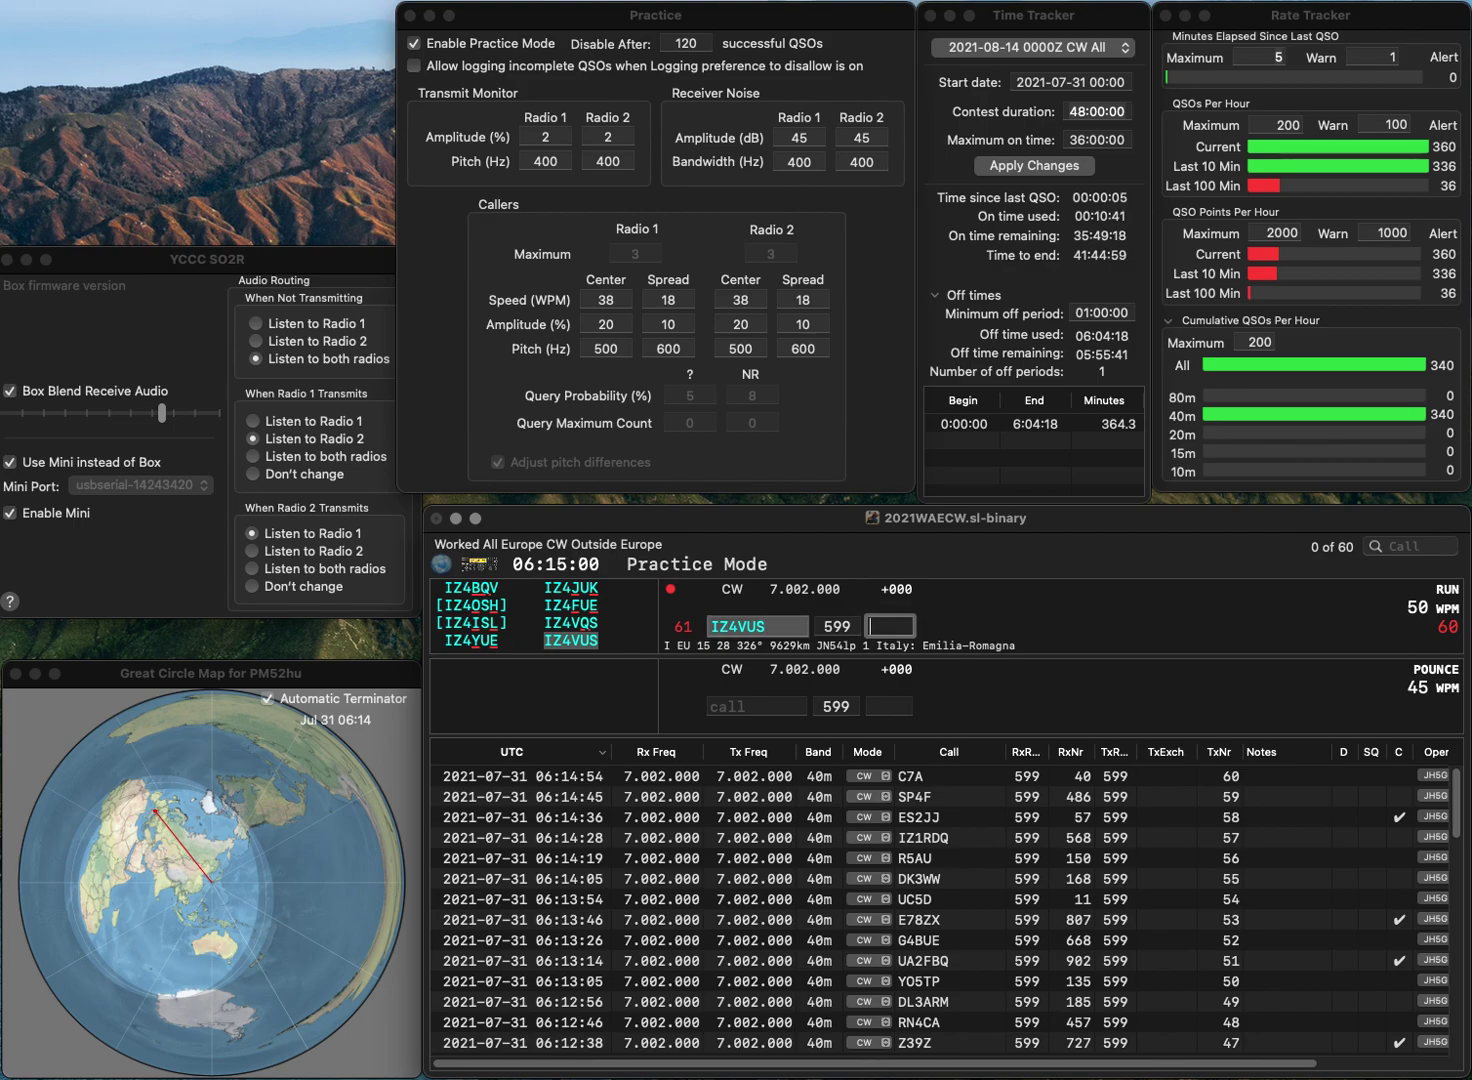
{"action": "type", "text": "102"}
{"action": "key", "text": "Return"}
Step: Log a run-radio contact with call sign LY5Y, entering 163 as the received serial number
{"action": "type", "text": "RY5Y"}
{"action": "left_click", "coordinate": [735, 626]}
{"action": "key", "text": "Home"}
{"action": "key", "text": "Delete"}
{"action": "type", "text": "L"}
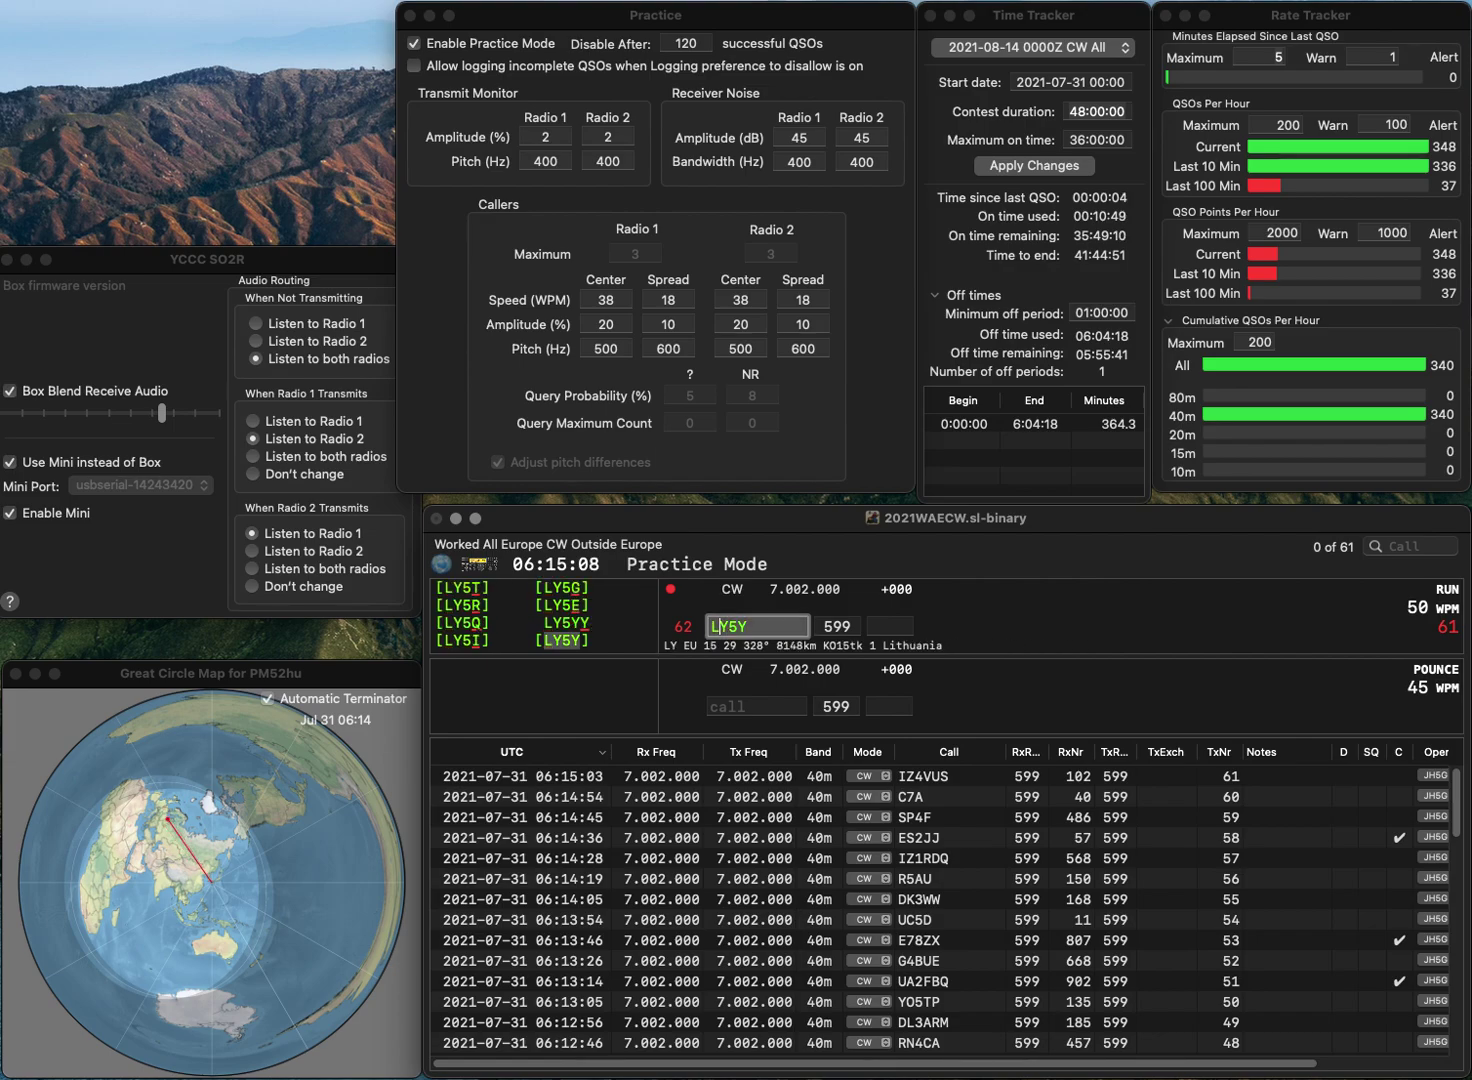
{"action": "key", "text": "space"}
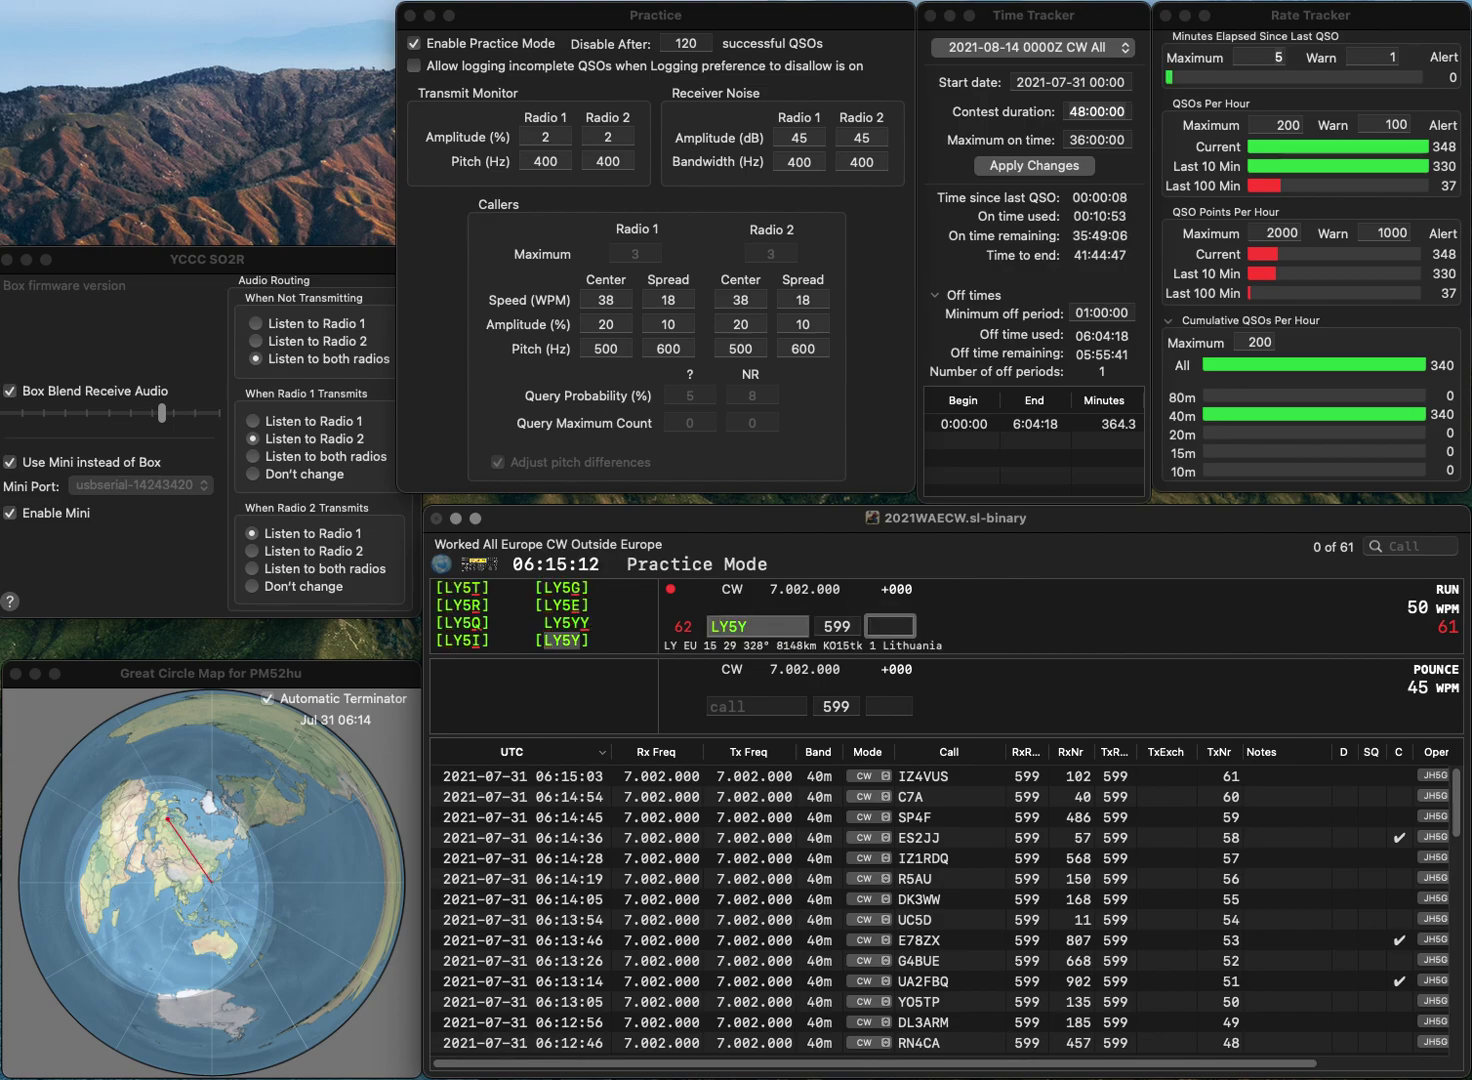
{"action": "type", "text": "63"}
{"action": "key", "text": "Return"}
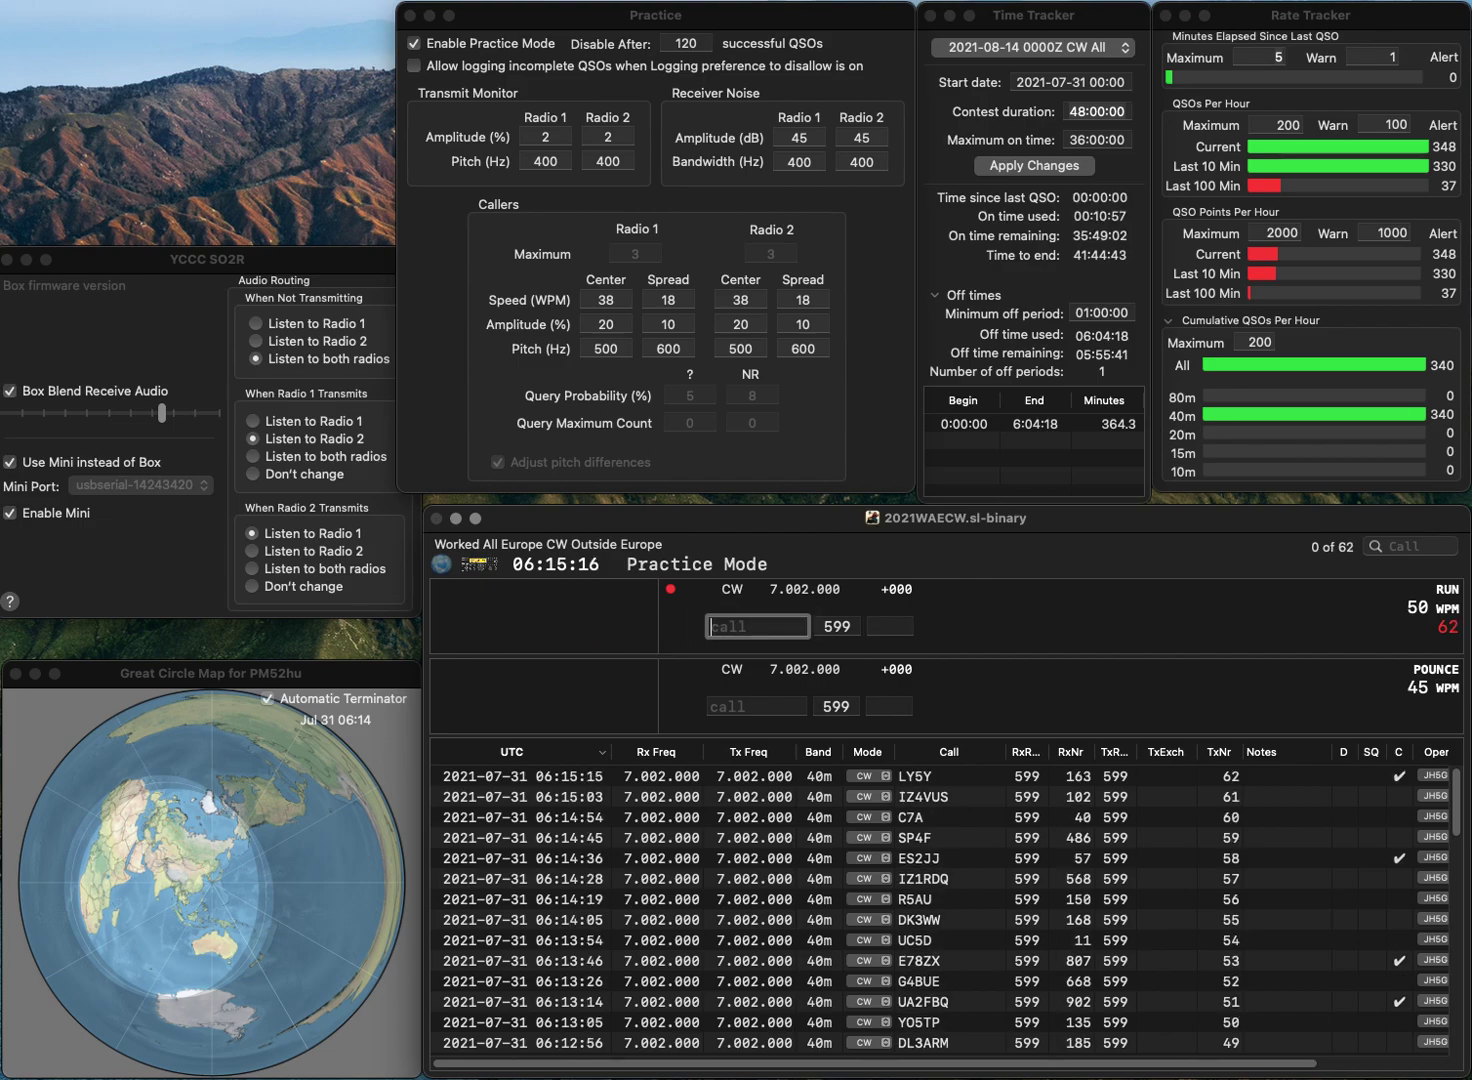
{"action": "type", "text": "HB9GIS"}
{"action": "key", "text": "Return"}
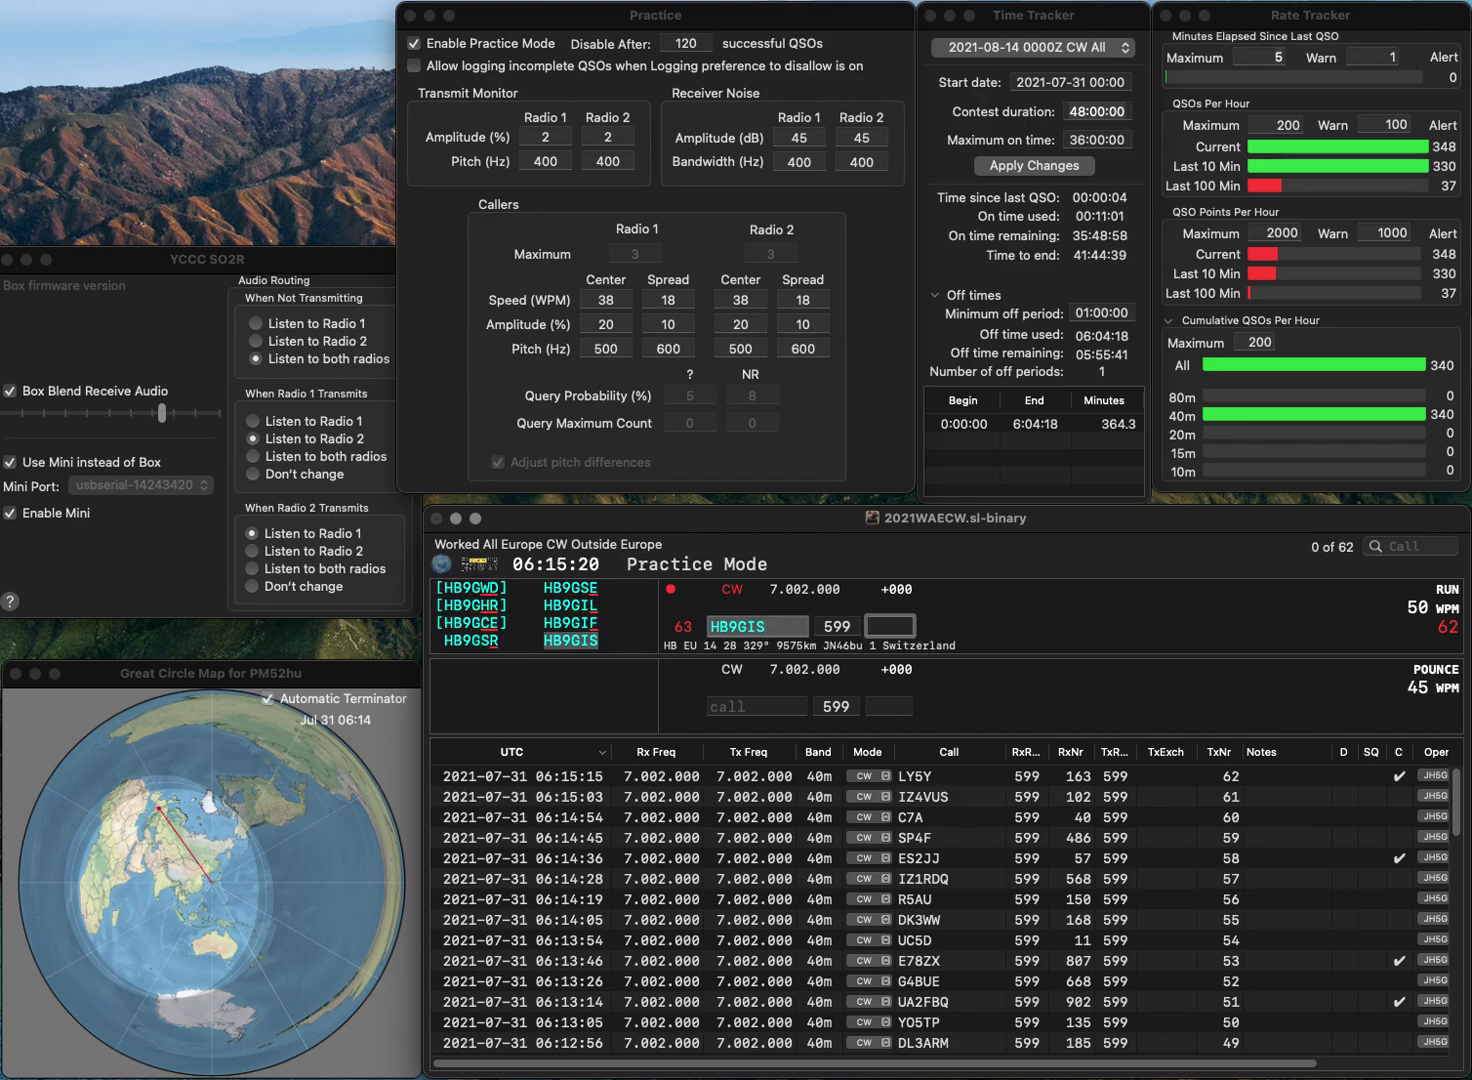
{"action": "type", "text": "8"}
{"action": "key", "text": "BackSpace"}
{"action": "type", "text": "90"}
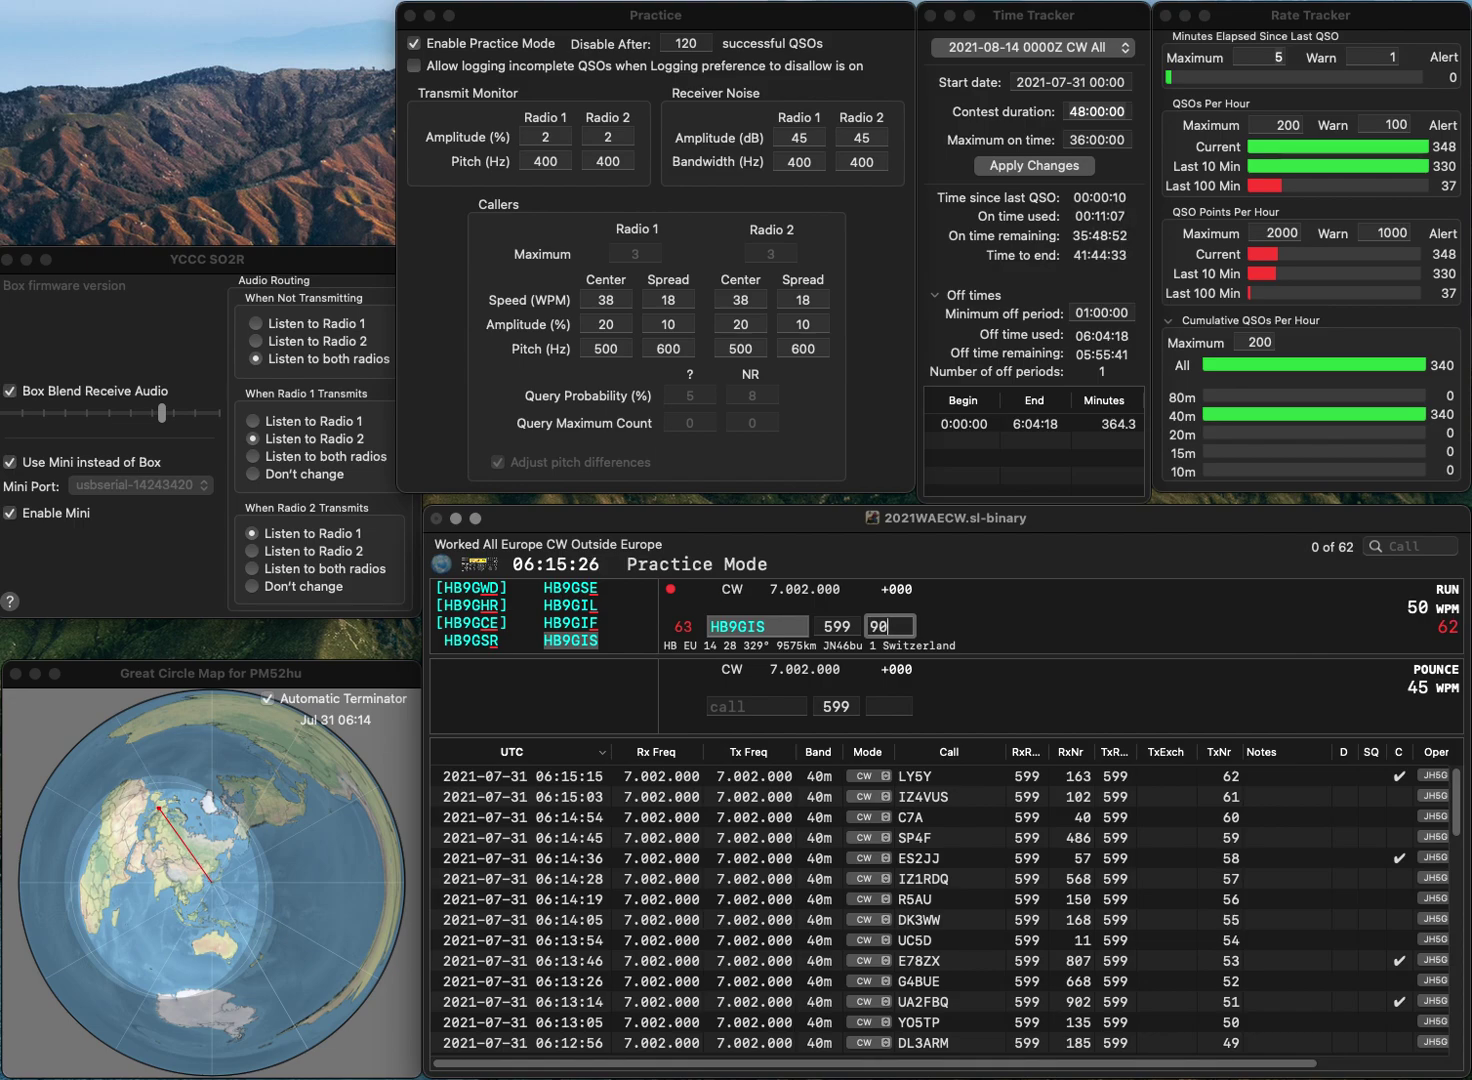
{"action": "key", "text": "Return"}
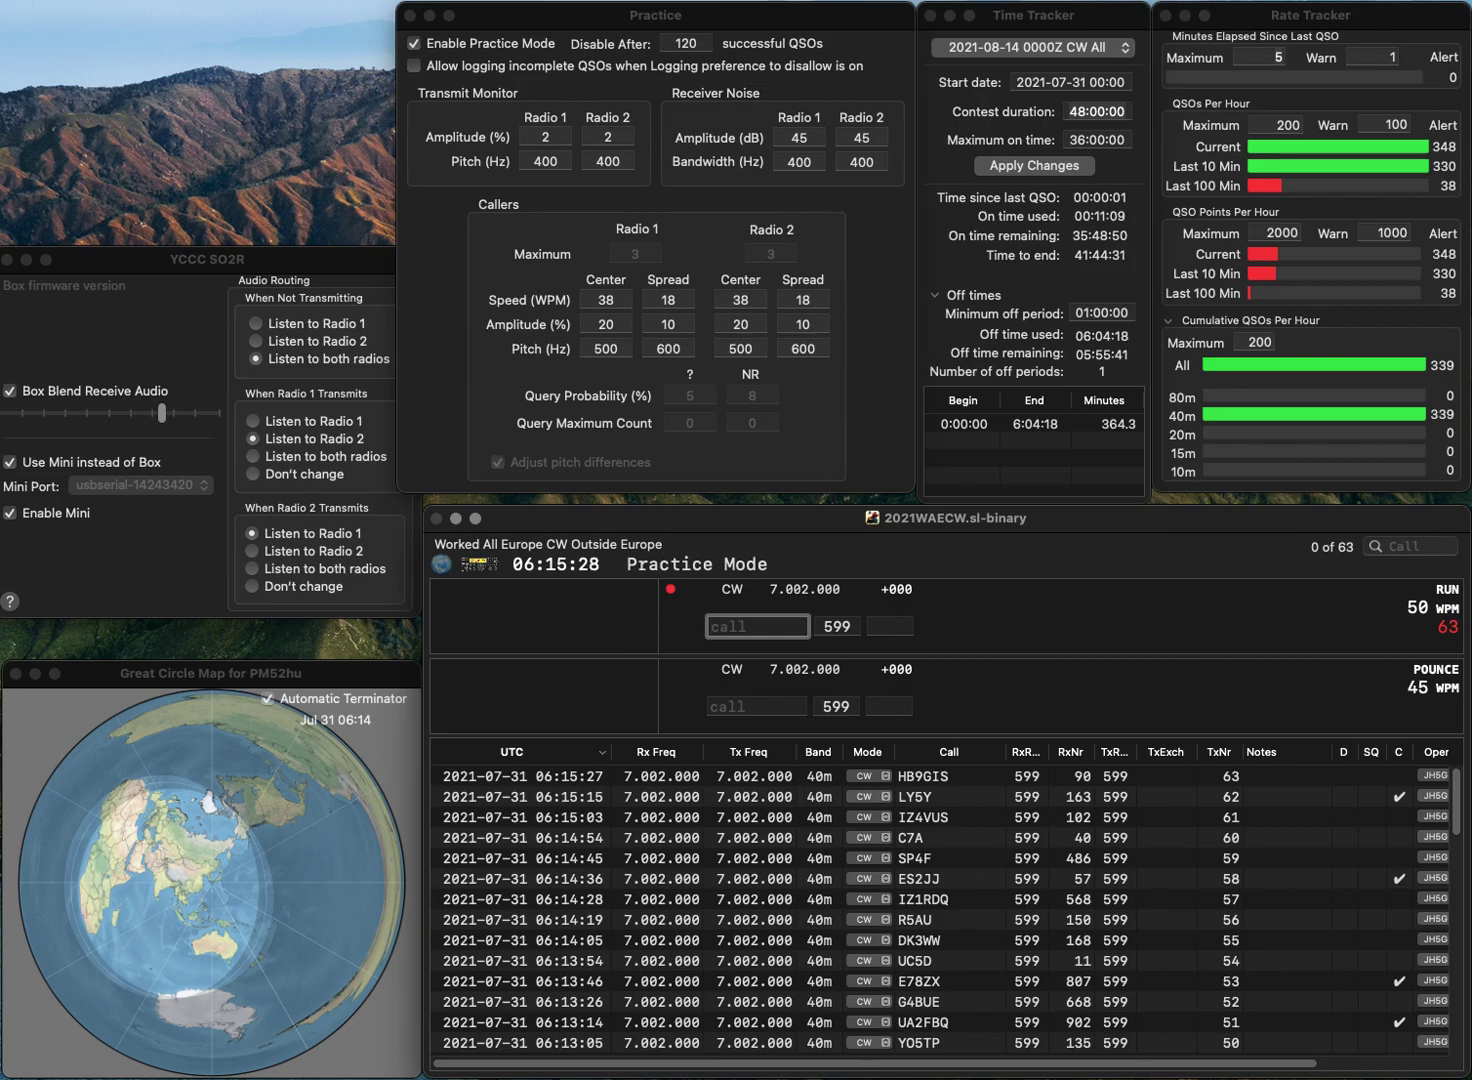
{"action": "type", "text": "8A"}
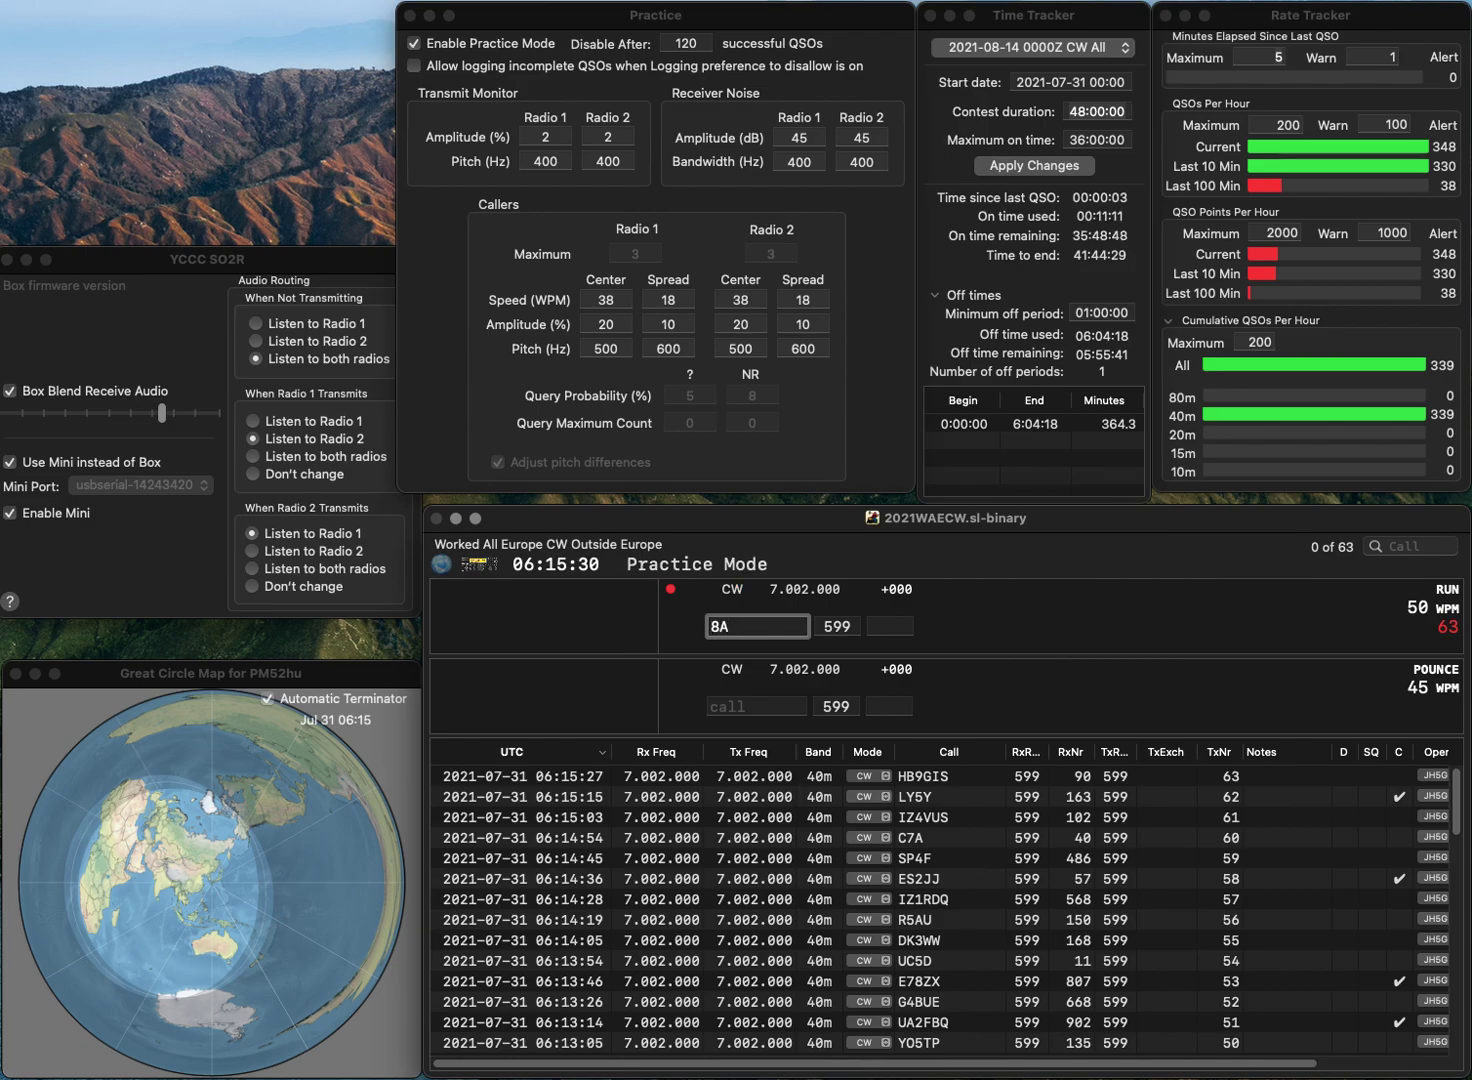
{"action": "type", "text": "OH"}
{"action": "key", "text": "Return"}
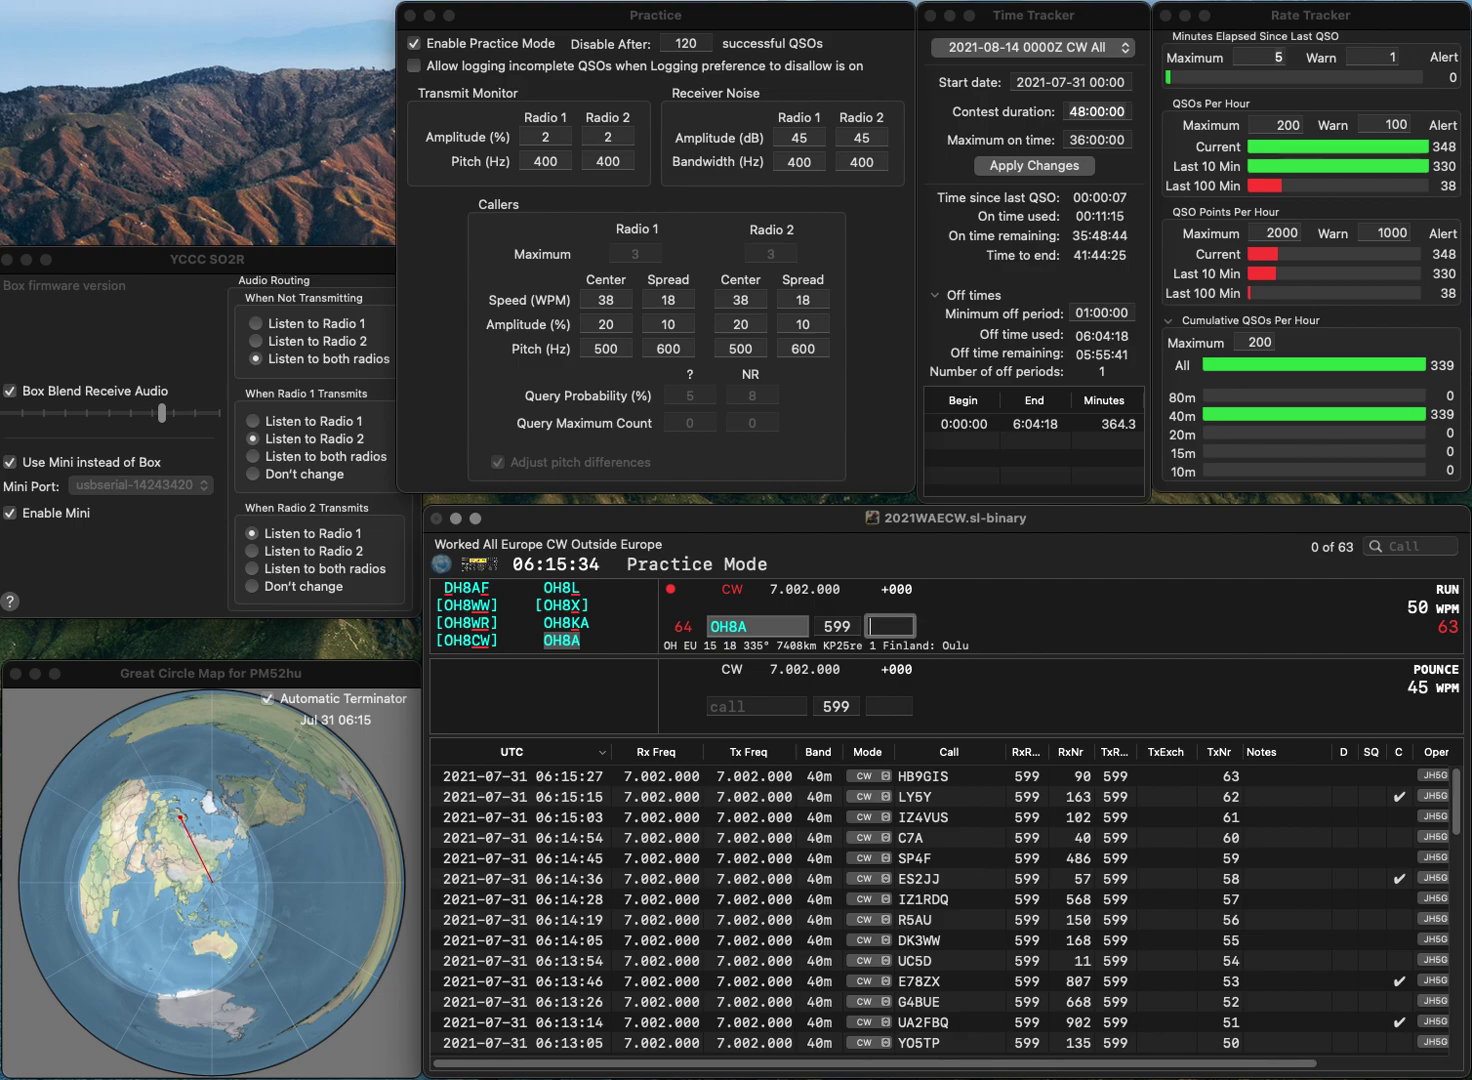
{"action": "key", "text": "shift+Tab"}
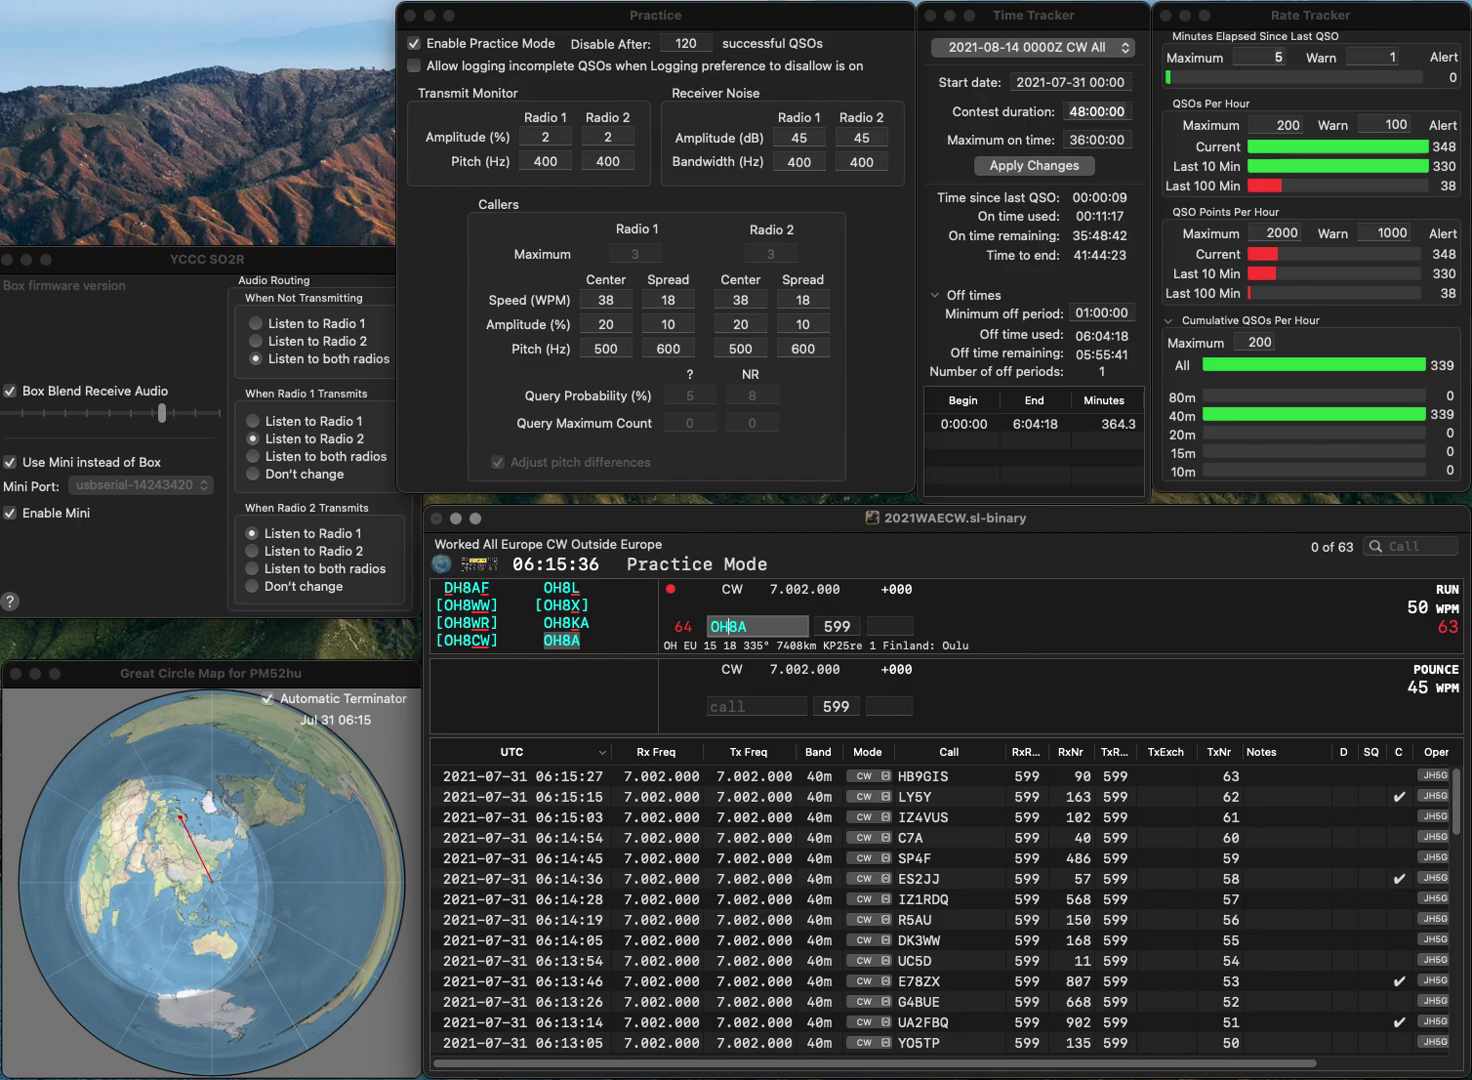
{"action": "type", "text": "OS8A"}
{"action": "key", "text": "Tab"}
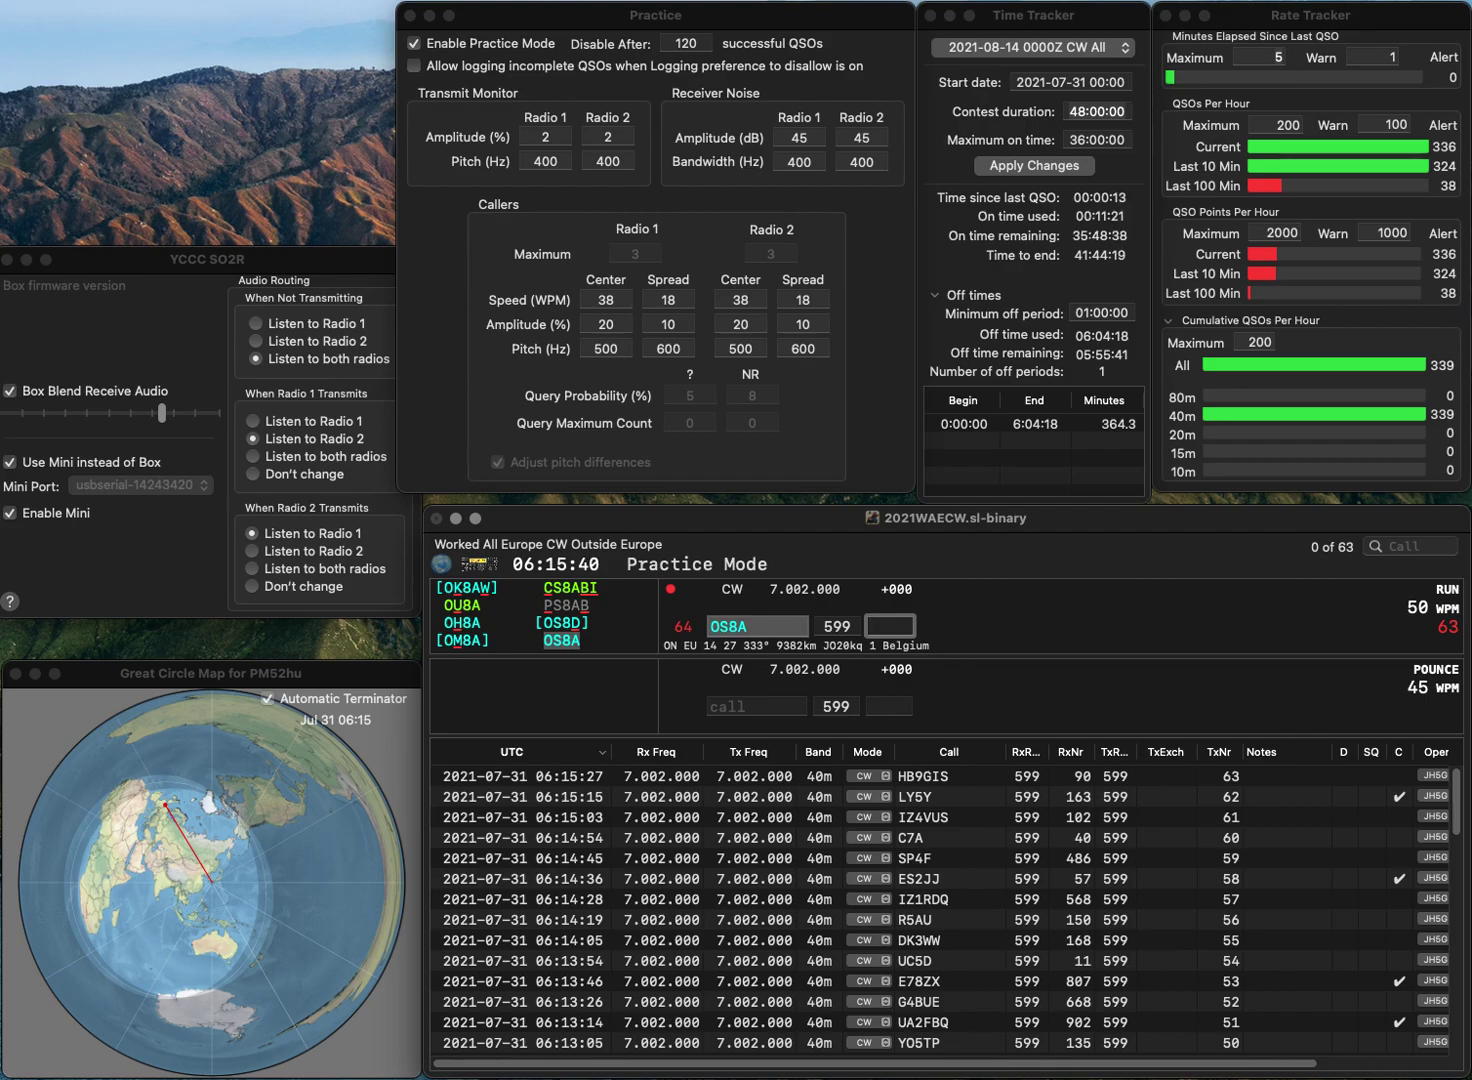
{"action": "type", "text": "154"}
{"action": "key", "text": "Return"}
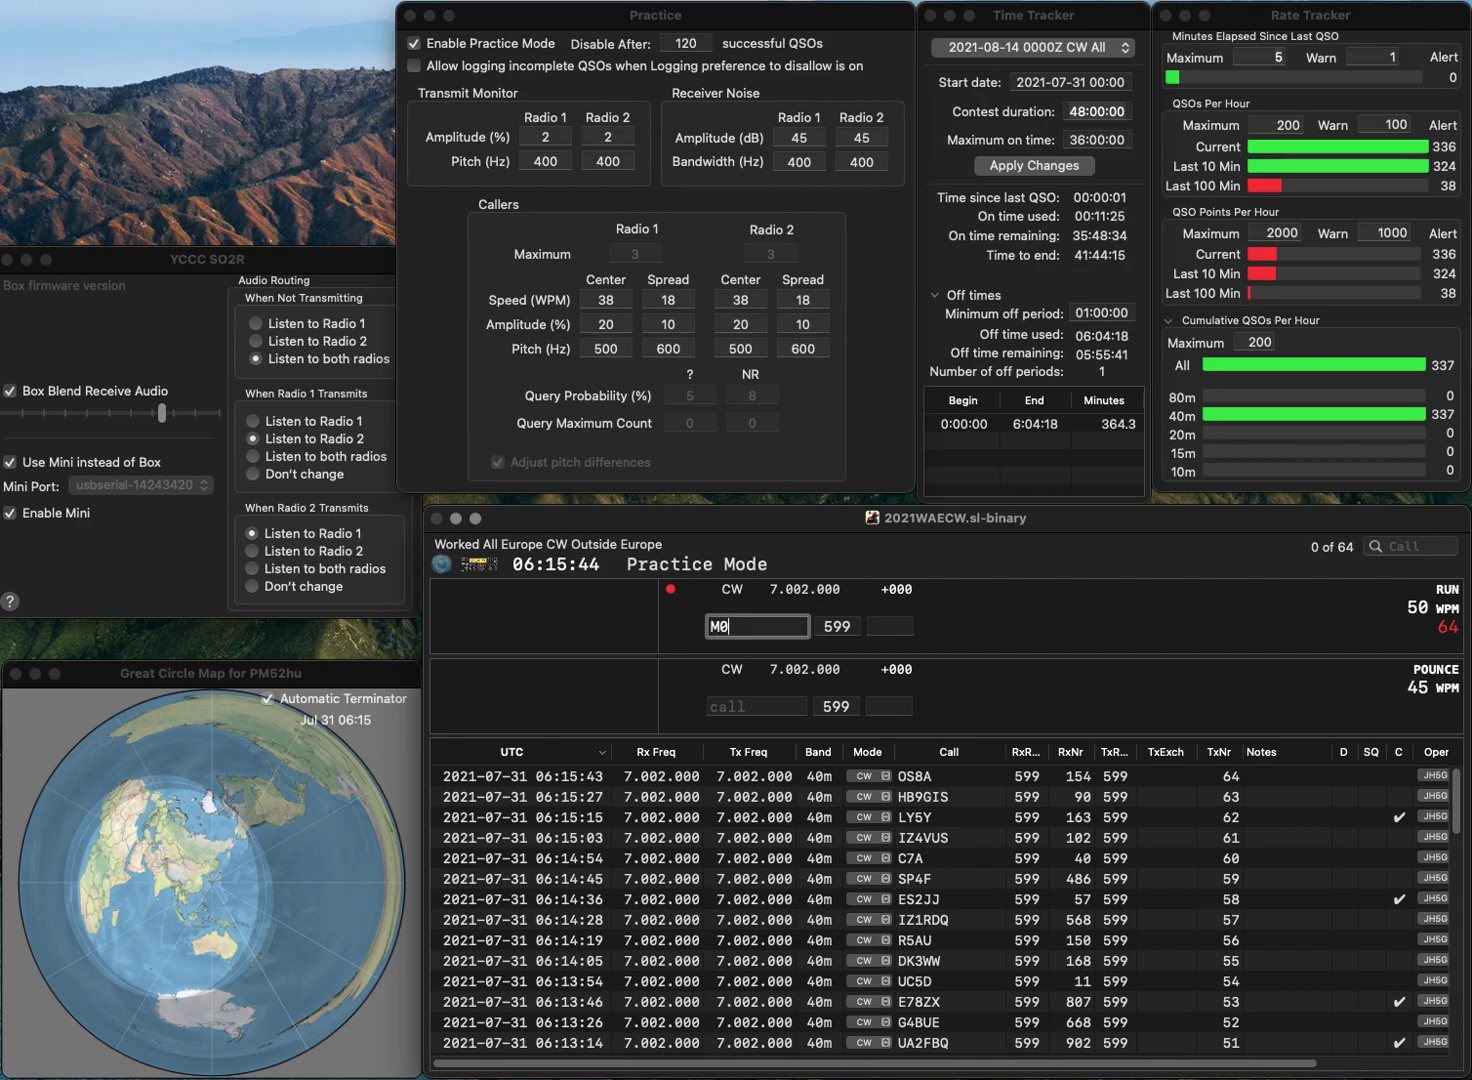
Step: Log a run-radio contact with call sign M0NTV, entering 301 as the received serial number
{"action": "type", "text": "M0NTV"}
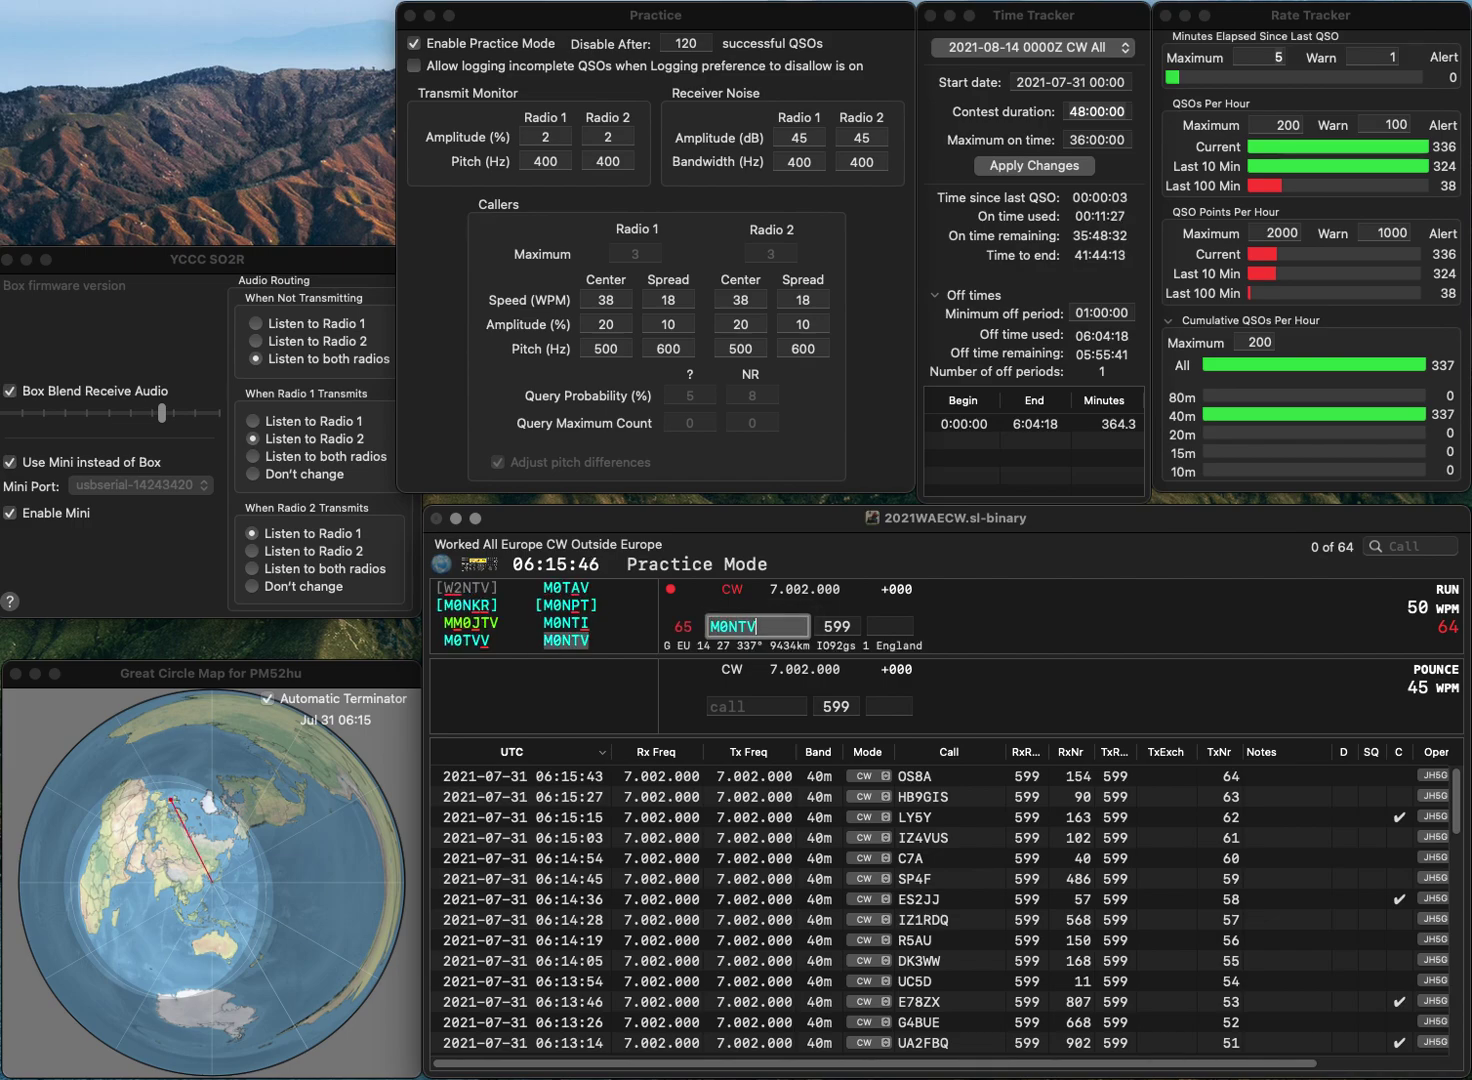
{"action": "key", "text": "Return"}
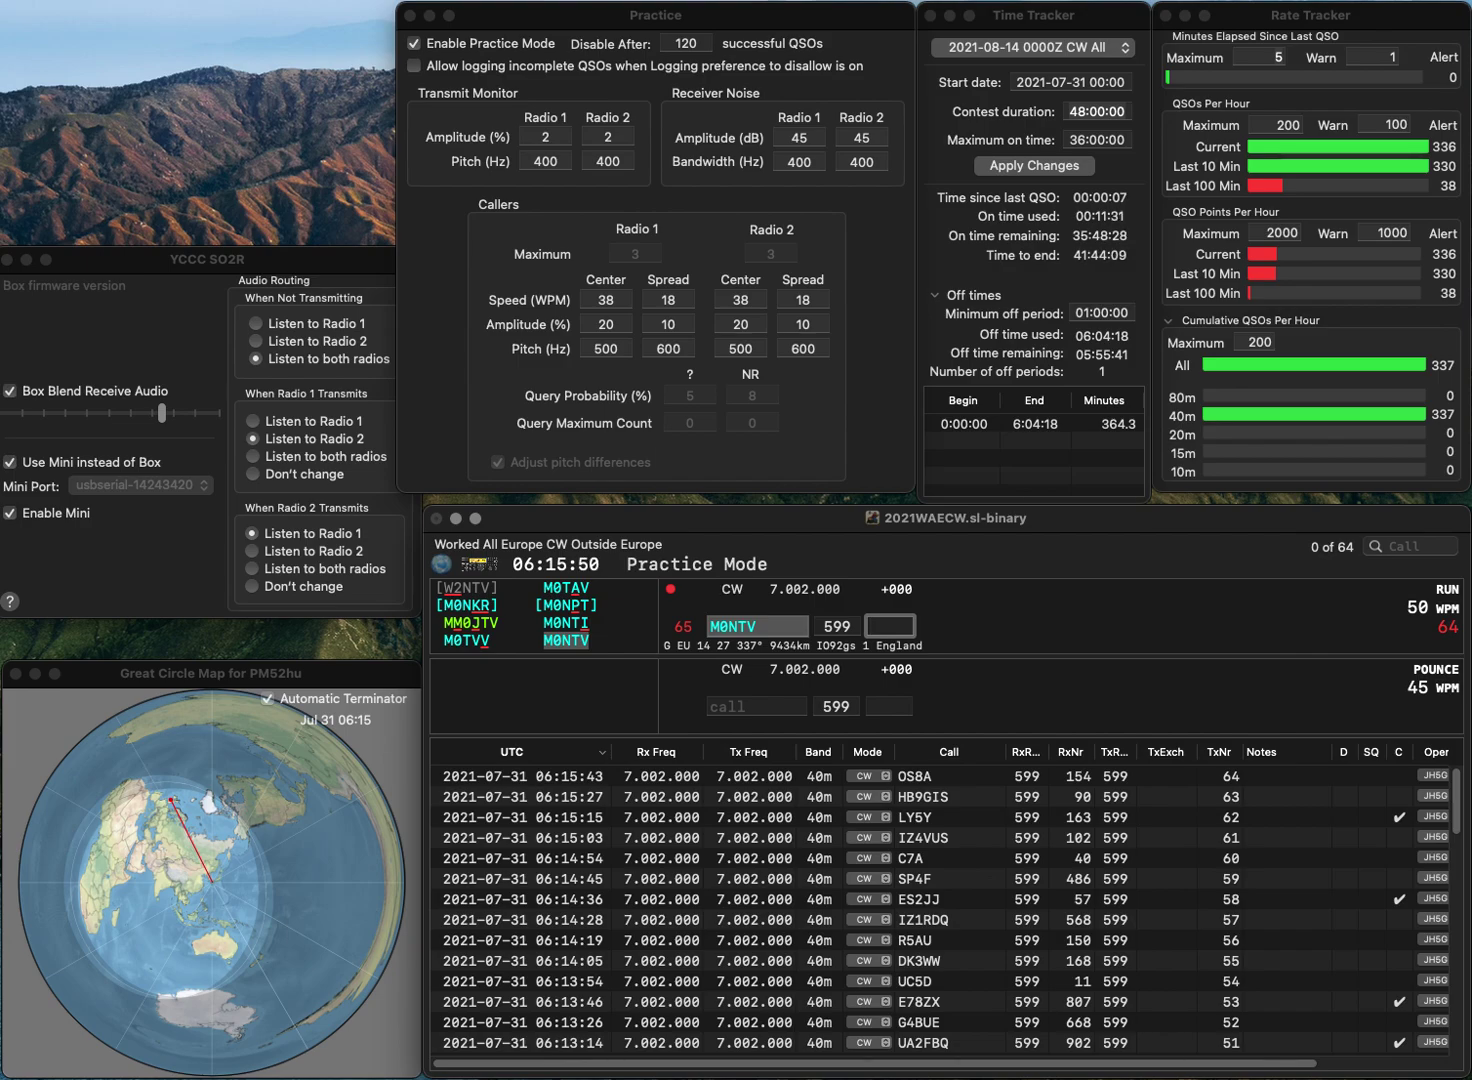
{"action": "type", "text": "301"}
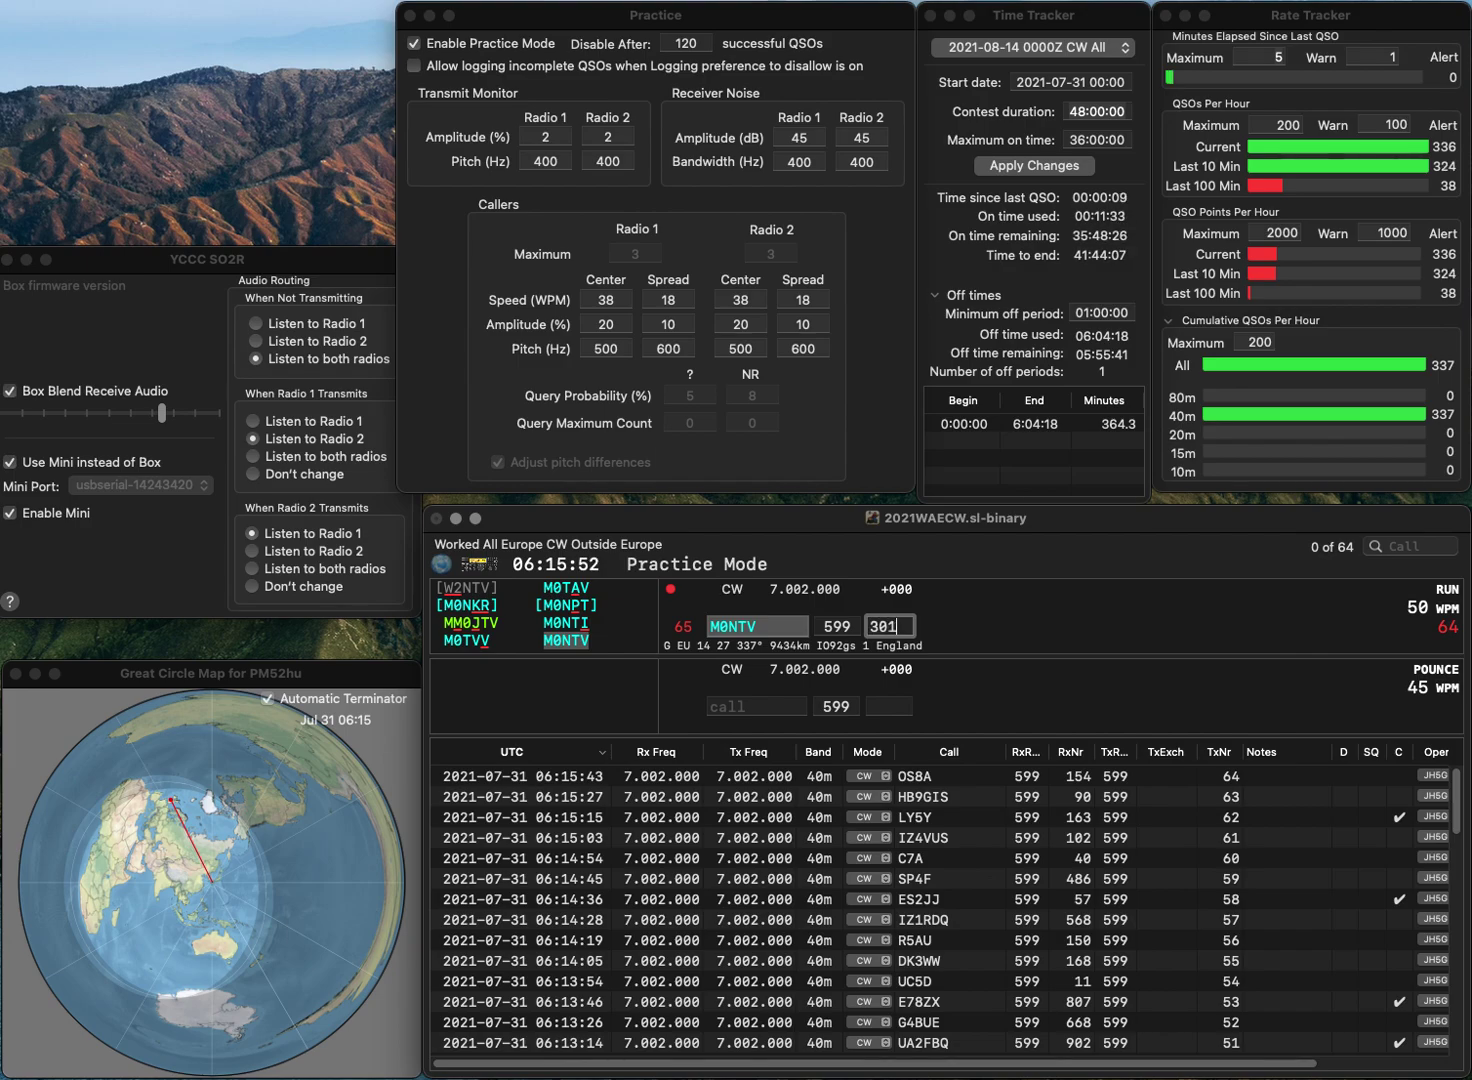
{"action": "key", "text": "Return"}
{"action": "type", "text": "ON6CK"}
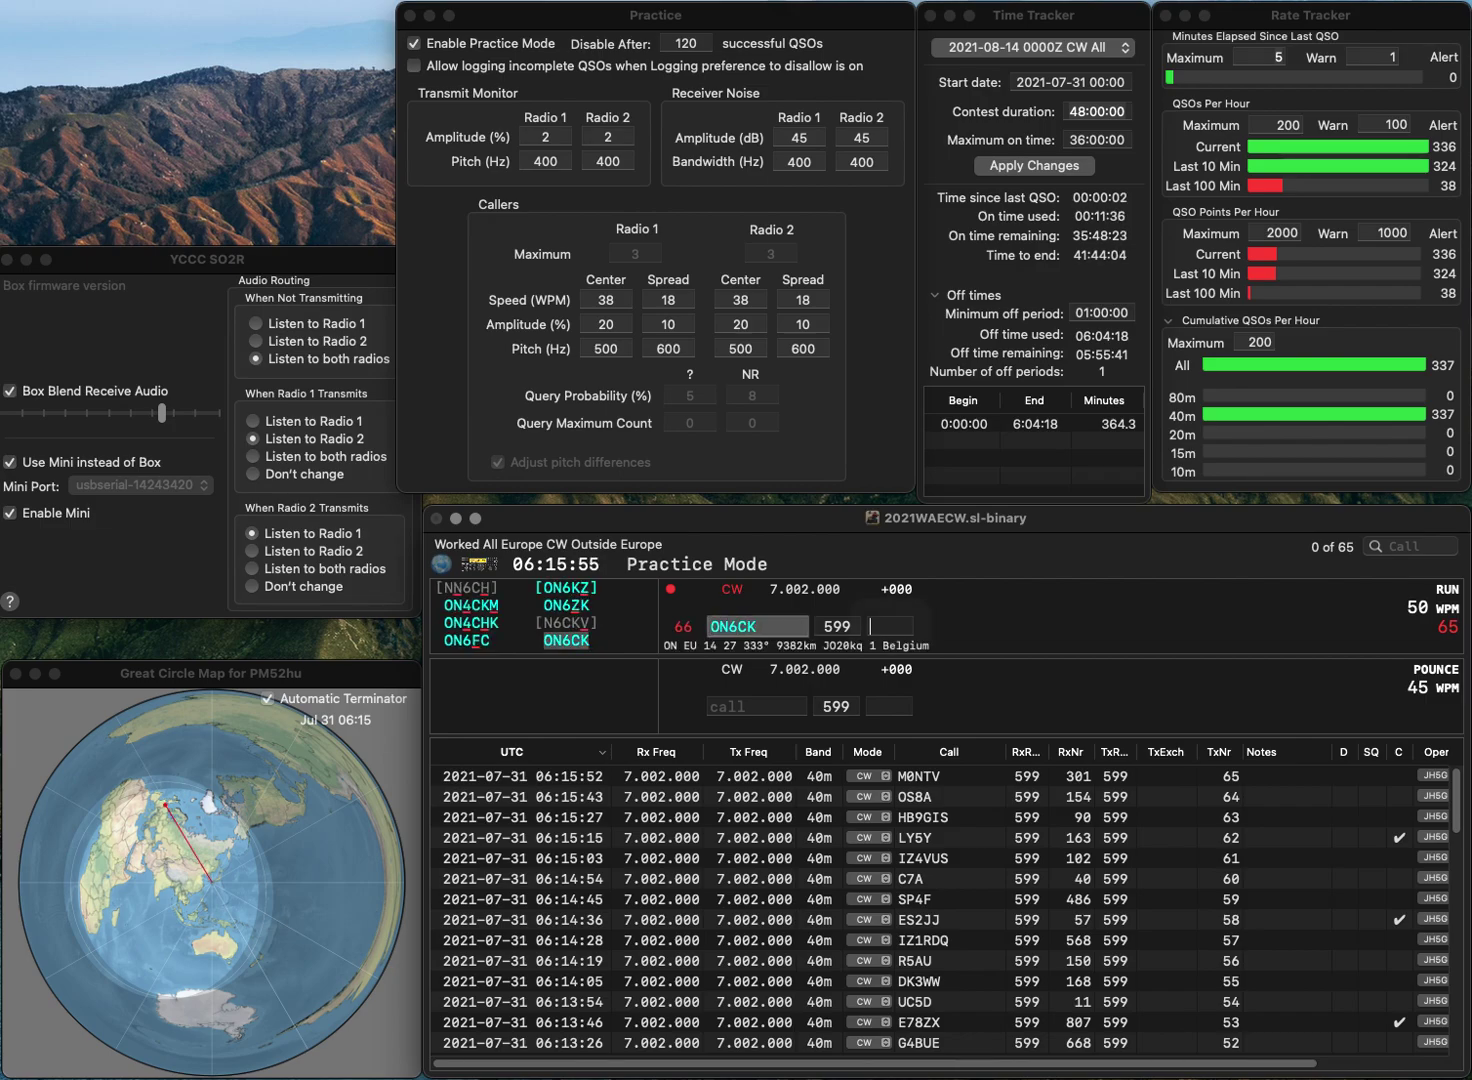
{"action": "key", "text": "space"}
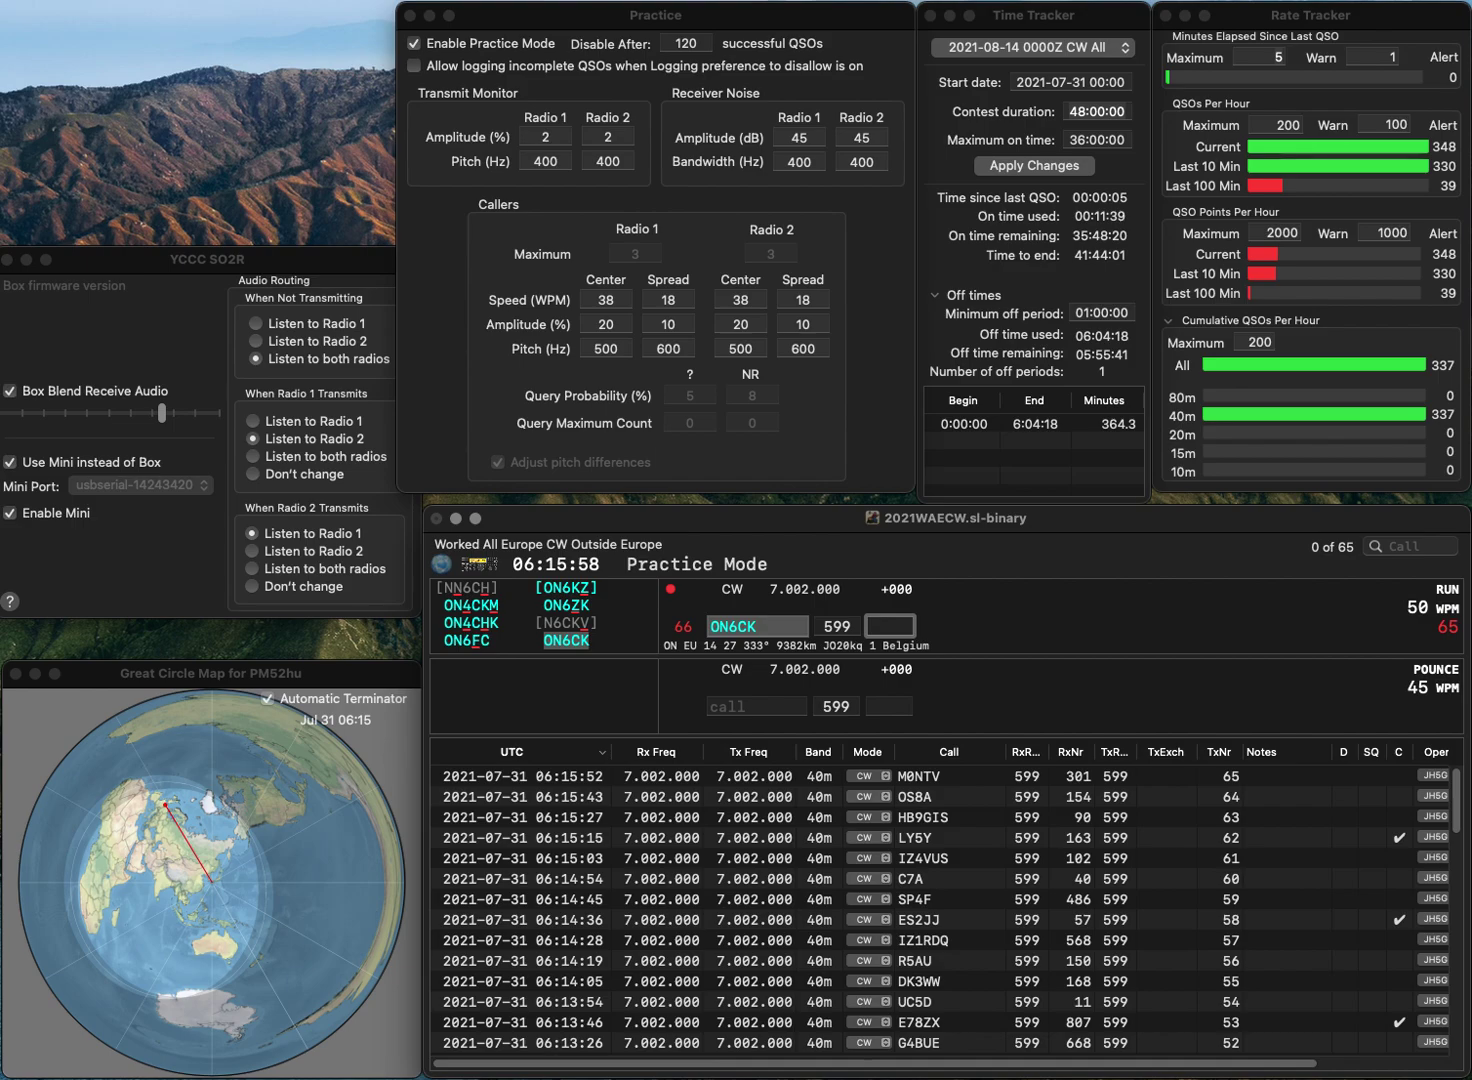
{"action": "type", "text": "675"}
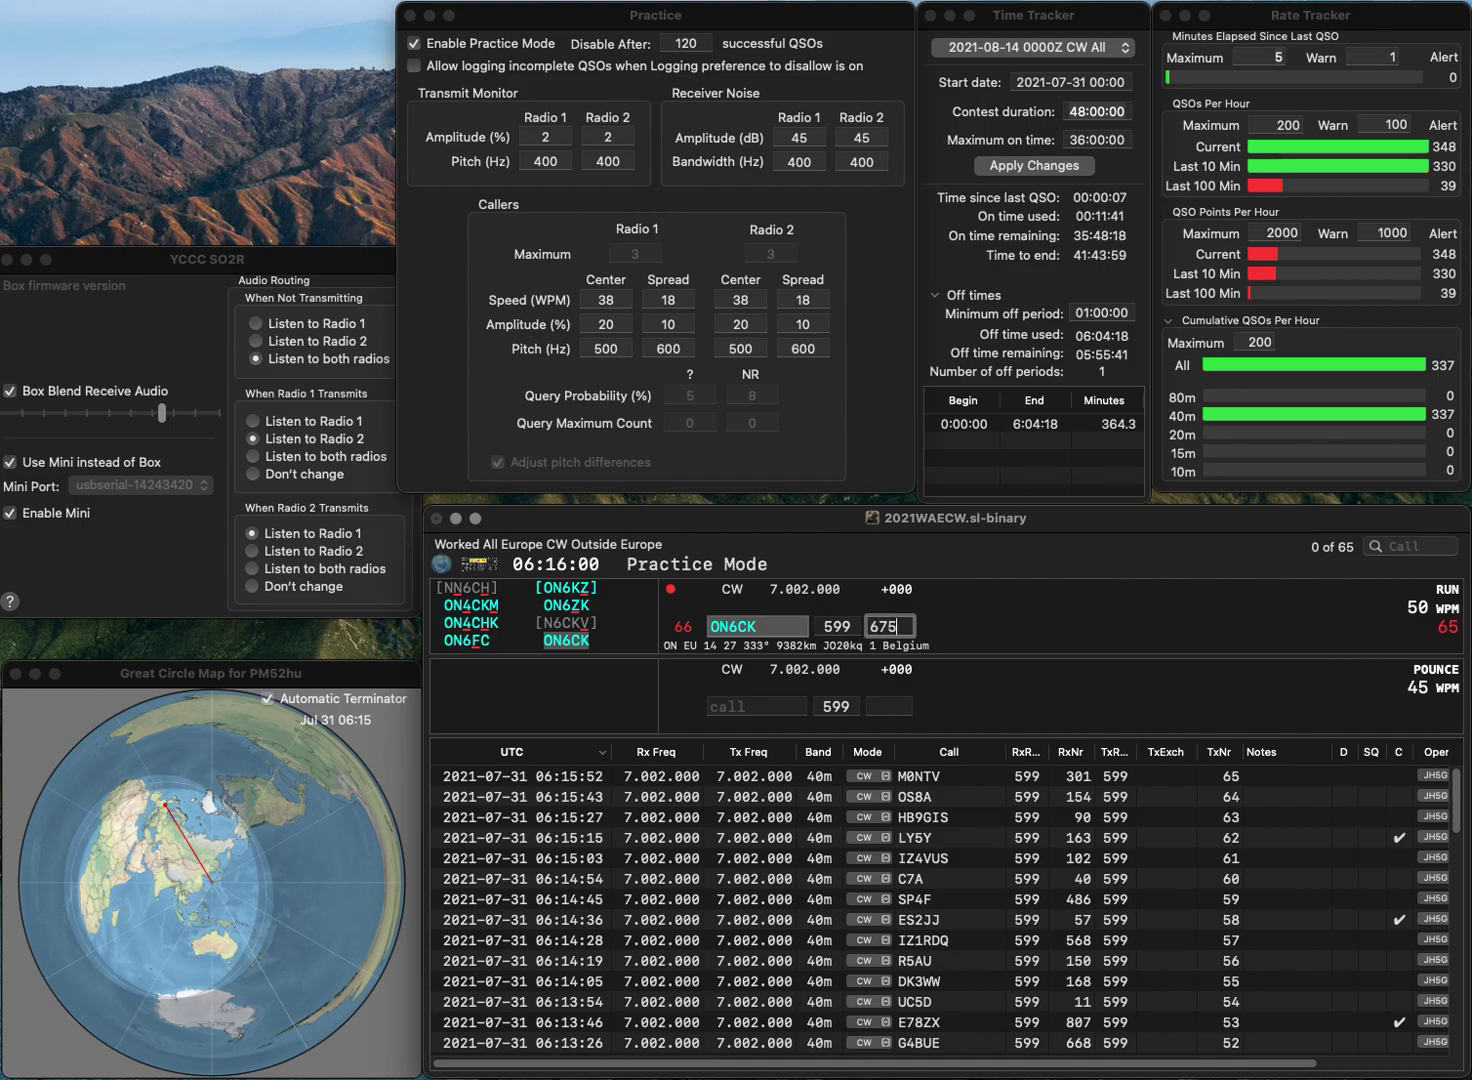
{"action": "key", "text": "Return"}
{"action": "type", "text": "R2"}
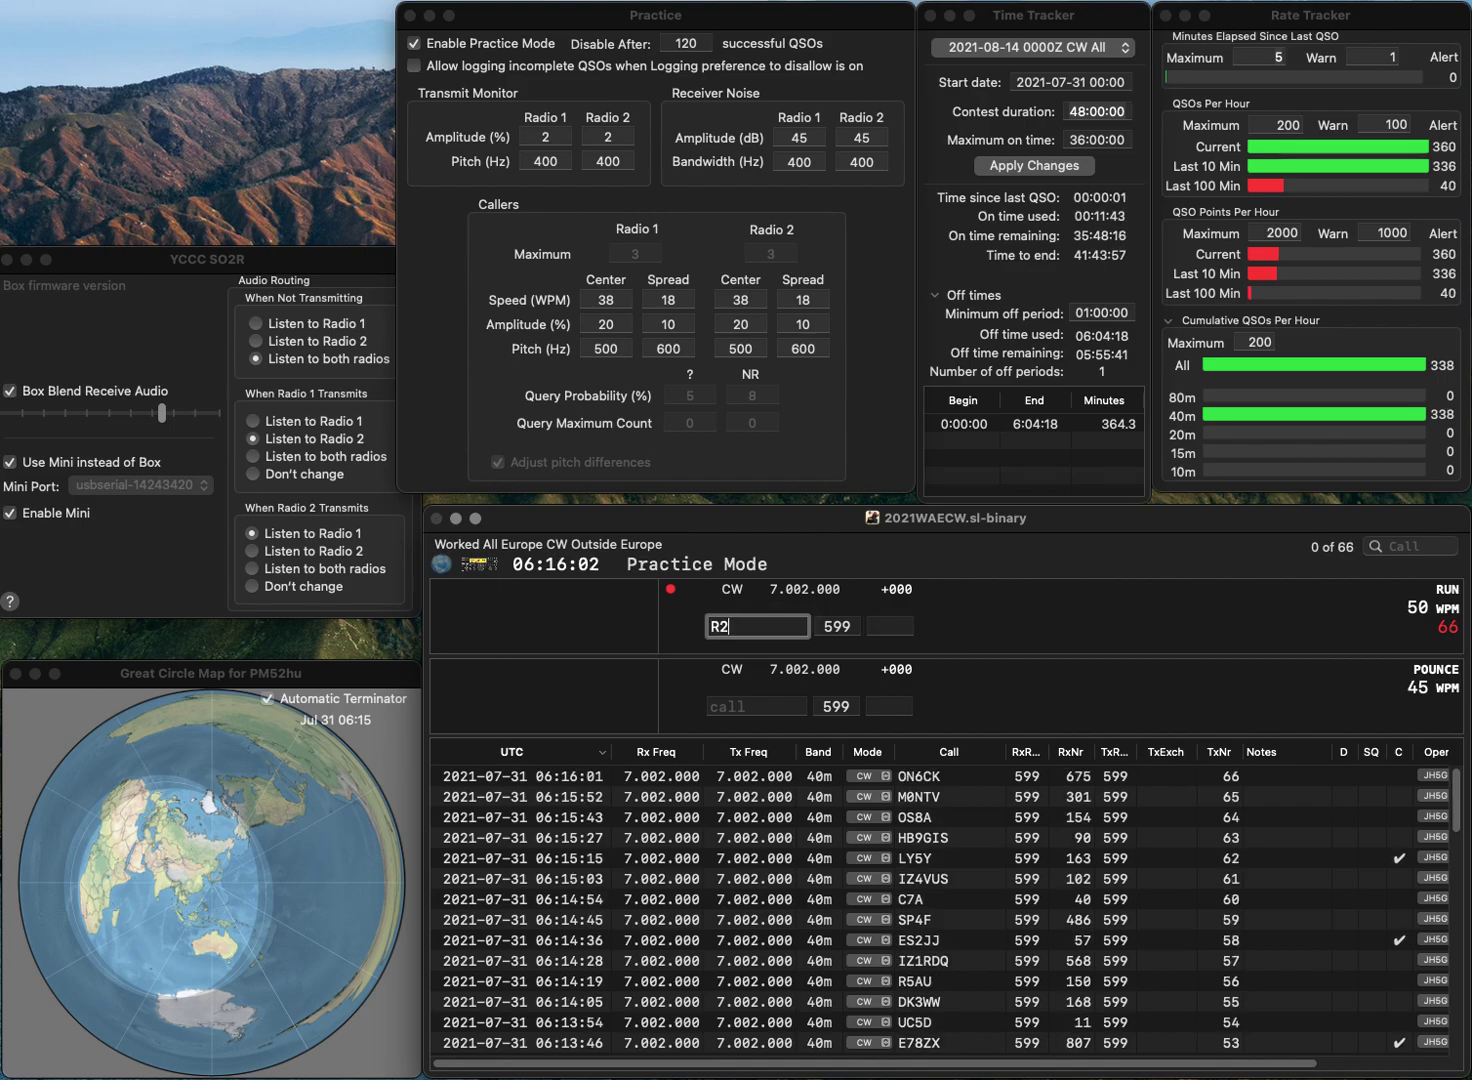
{"action": "type", "text": "DT"}
{"action": "key", "text": "space"}
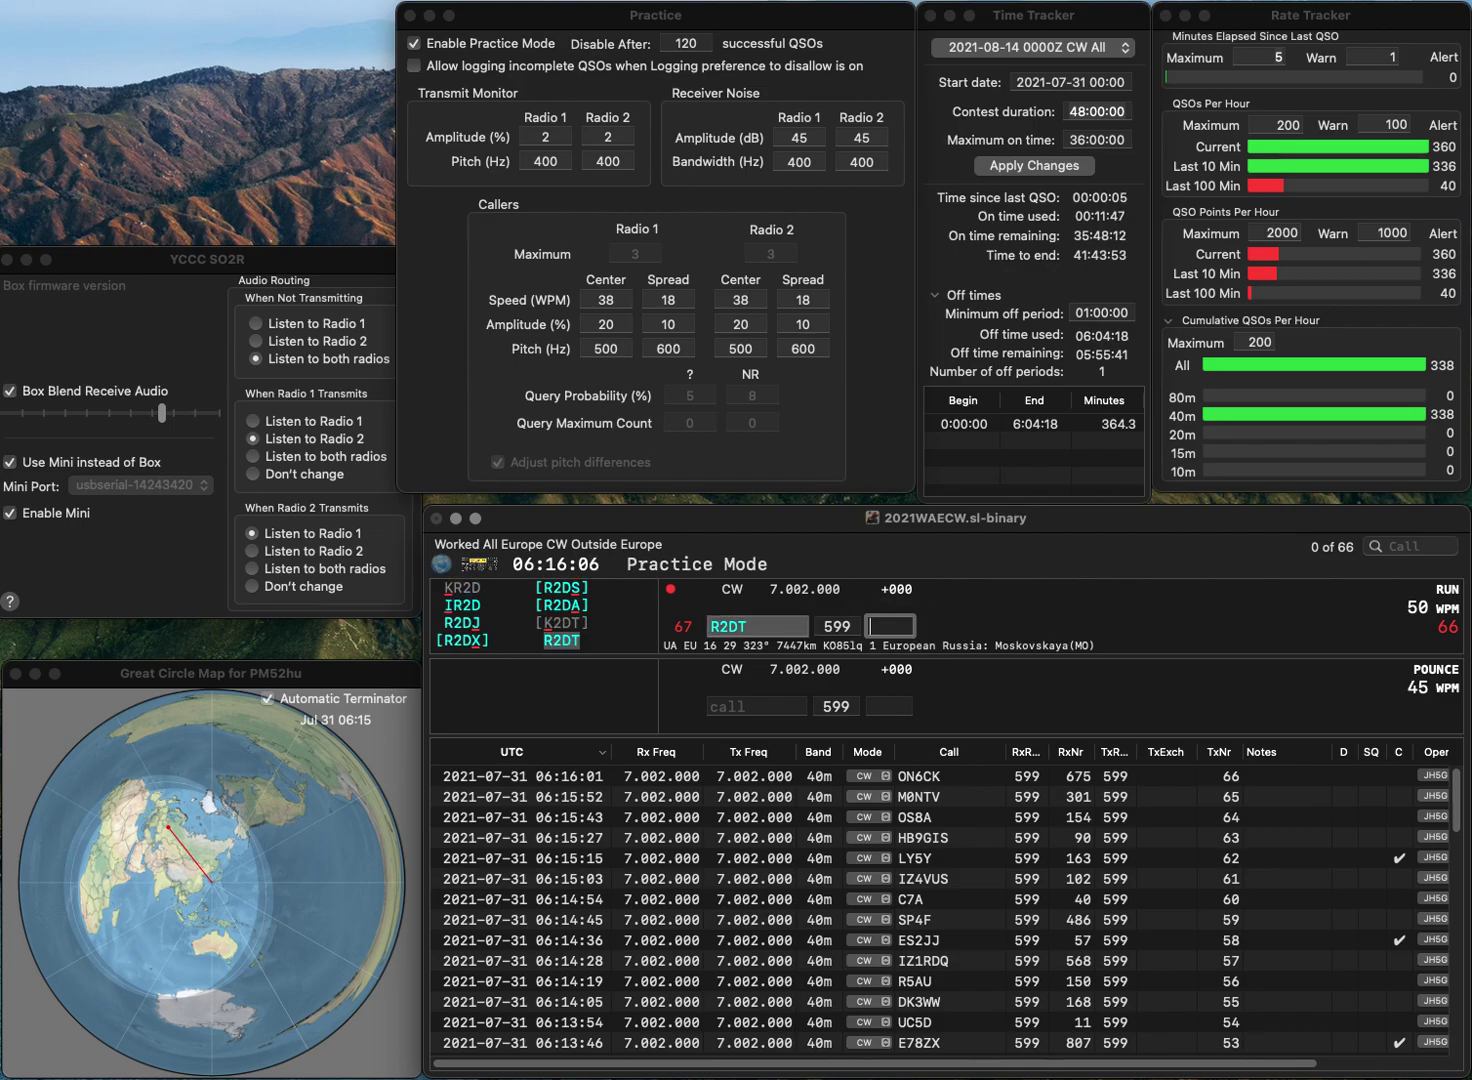
{"action": "type", "text": "344"}
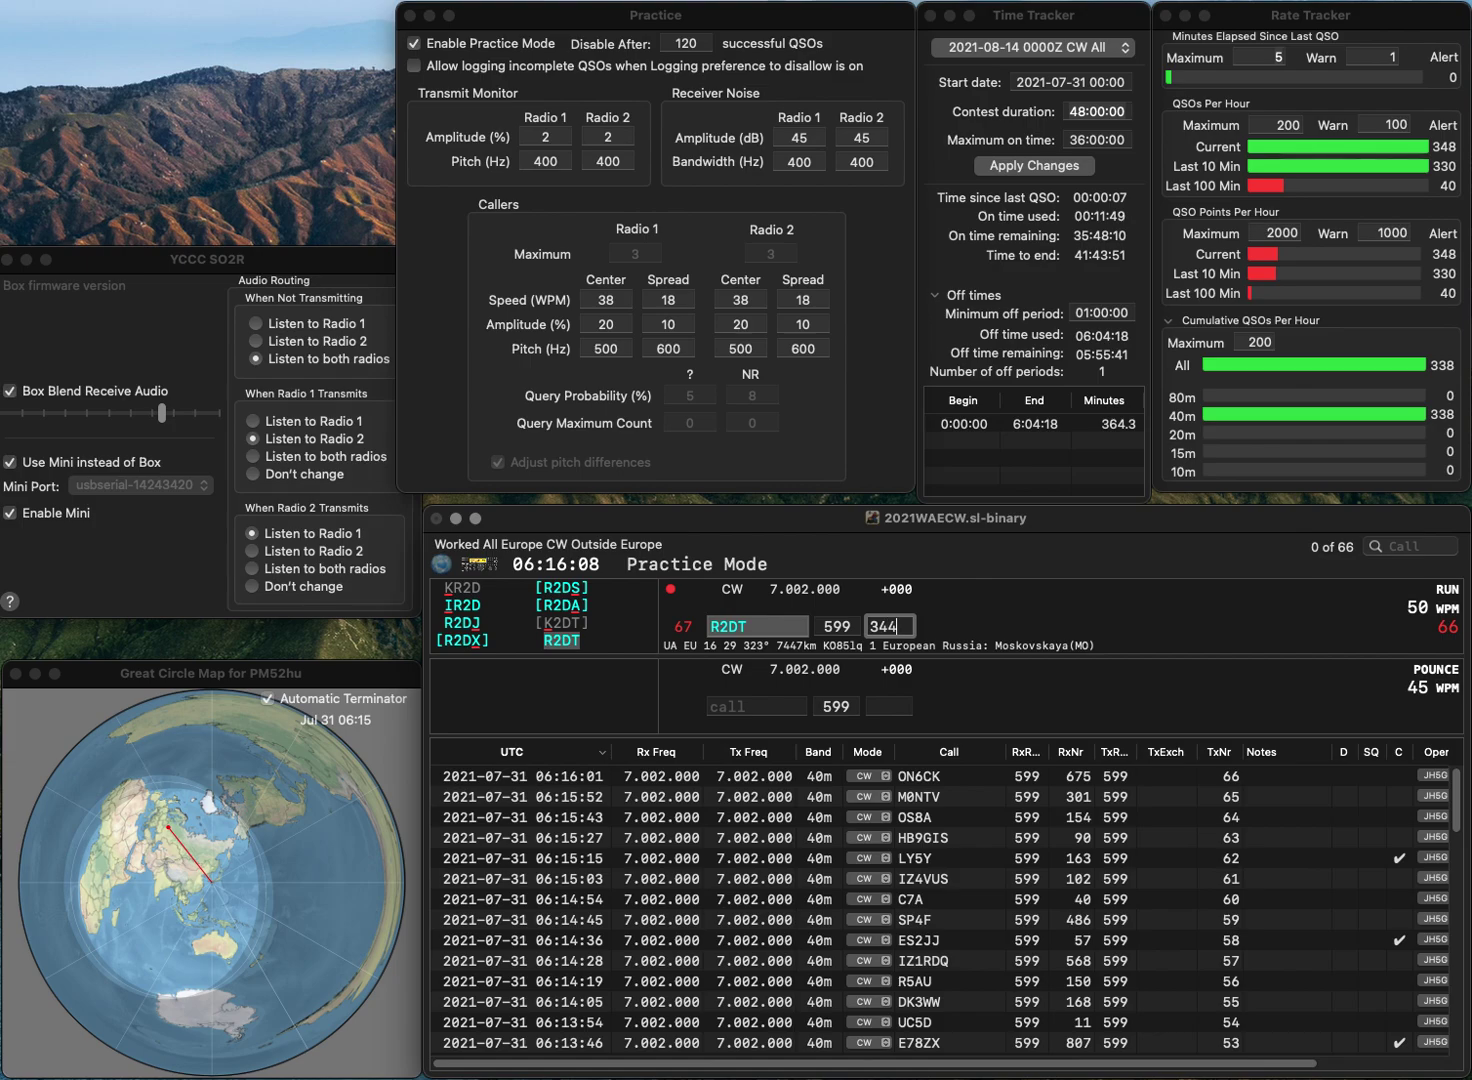
{"action": "key", "text": "Return"}
{"action": "type", "text": "IN"}
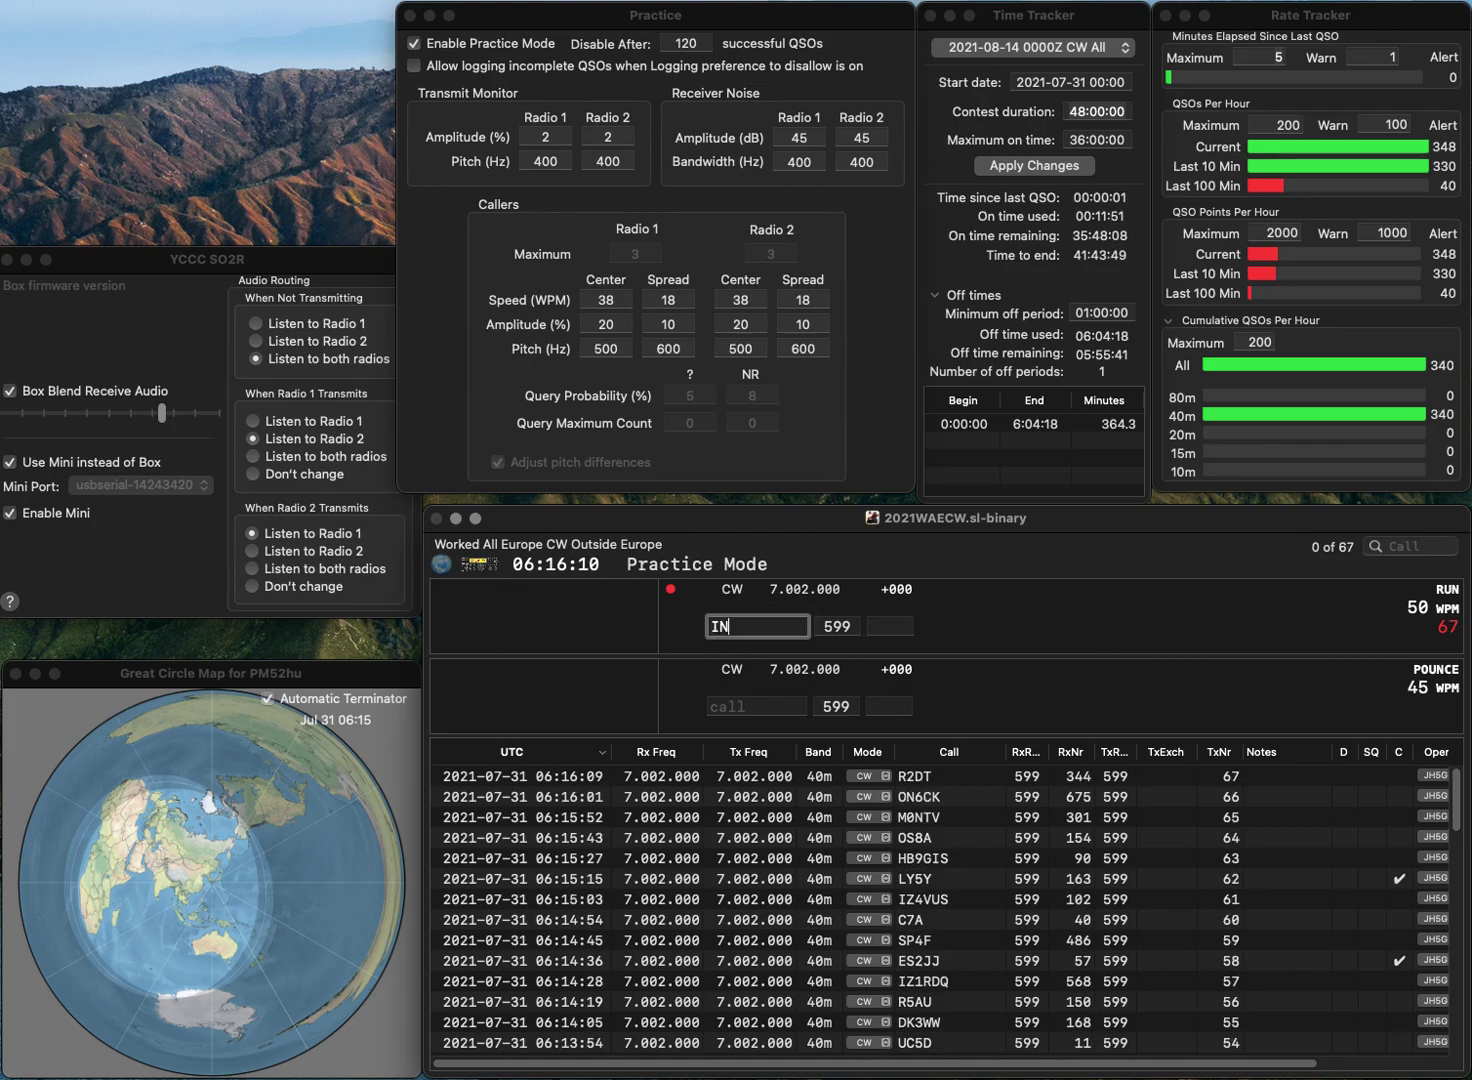
{"action": "type", "text": "3MNS"}
{"action": "key", "text": "Return"}
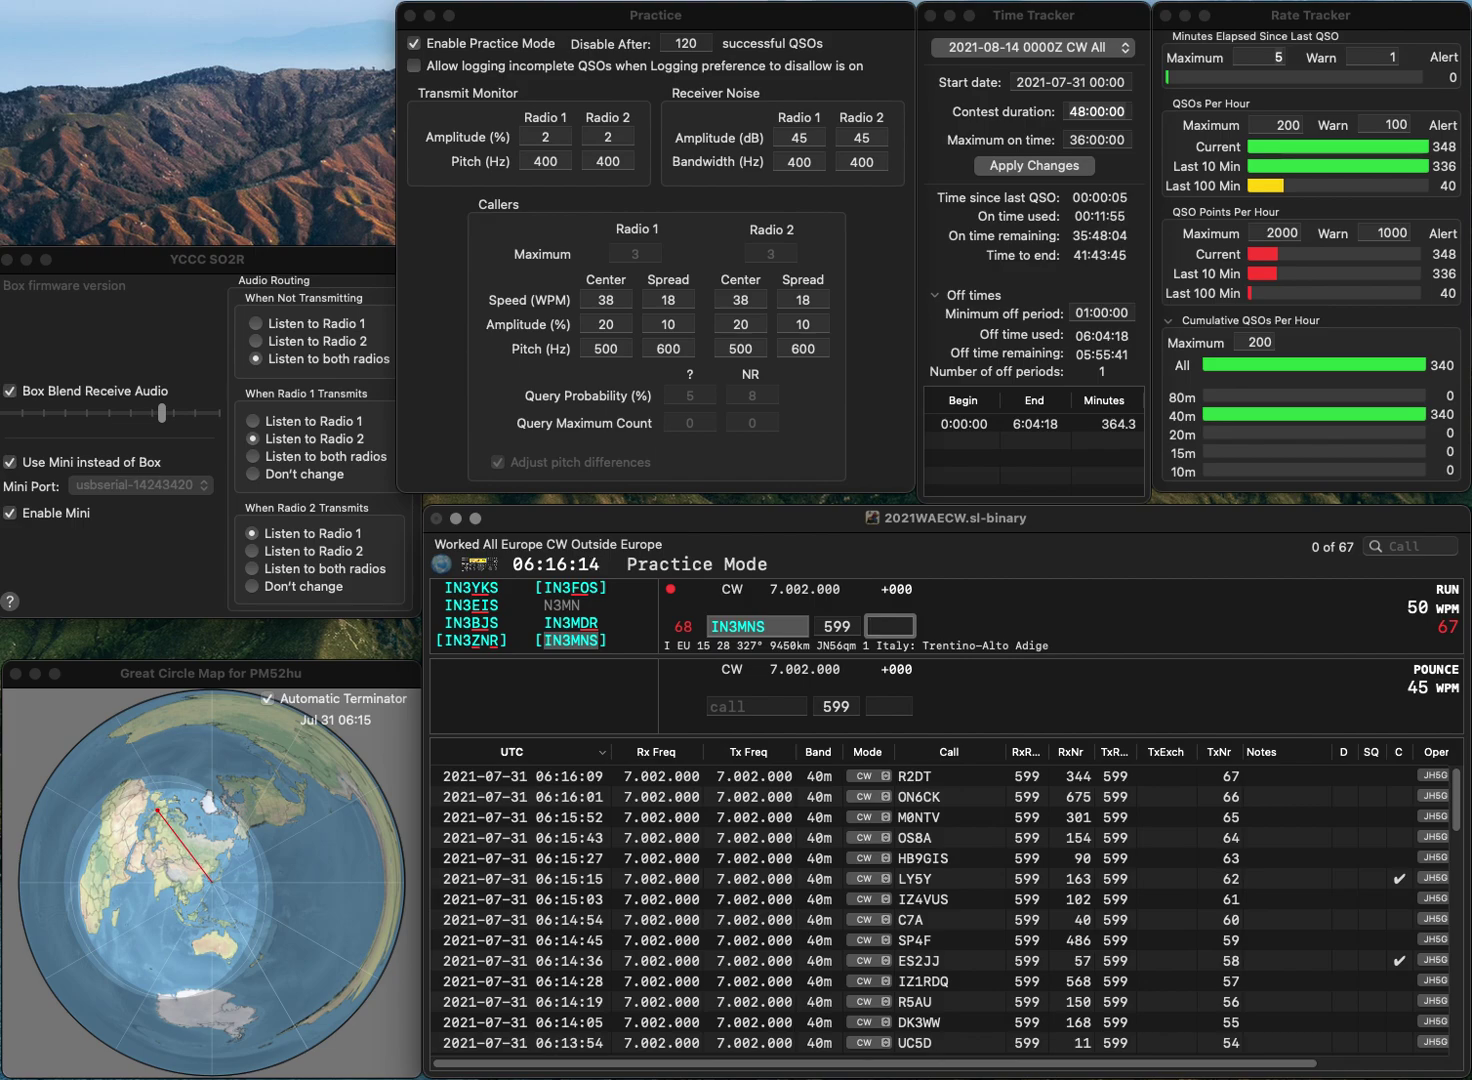
{"action": "type", "text": "272"}
{"action": "key", "text": "Return"}
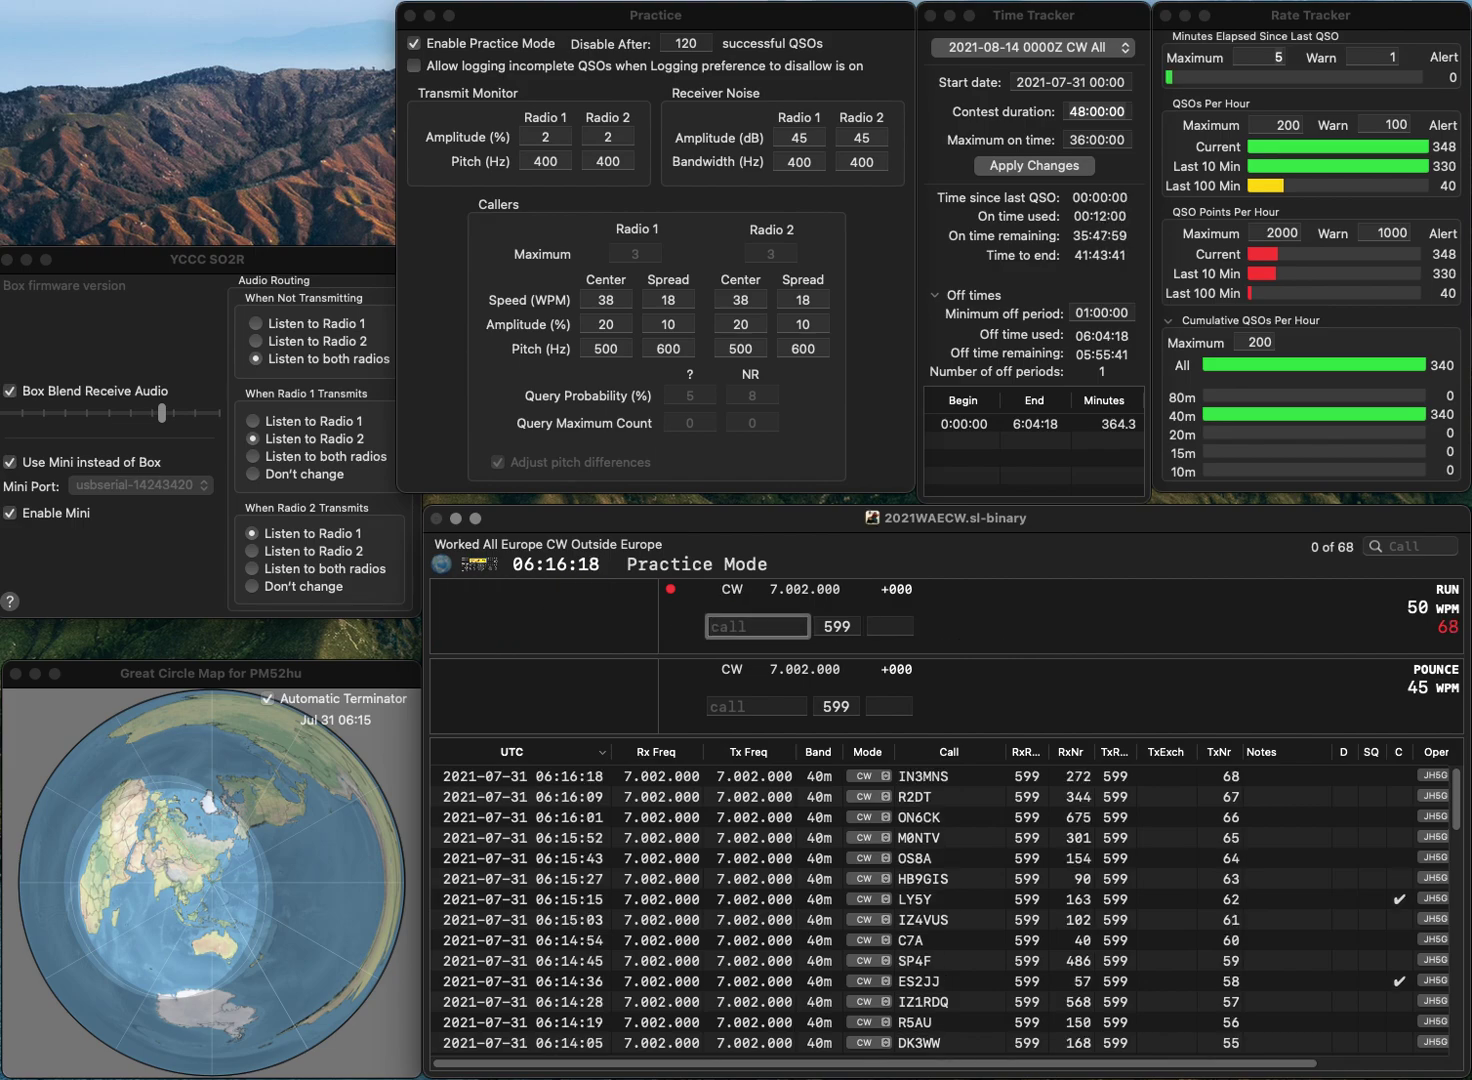
Step: Log a run-radio contact with call sign SP2XX, entering 173 as the received serial number
{"action": "type", "text": "SP2XX"}
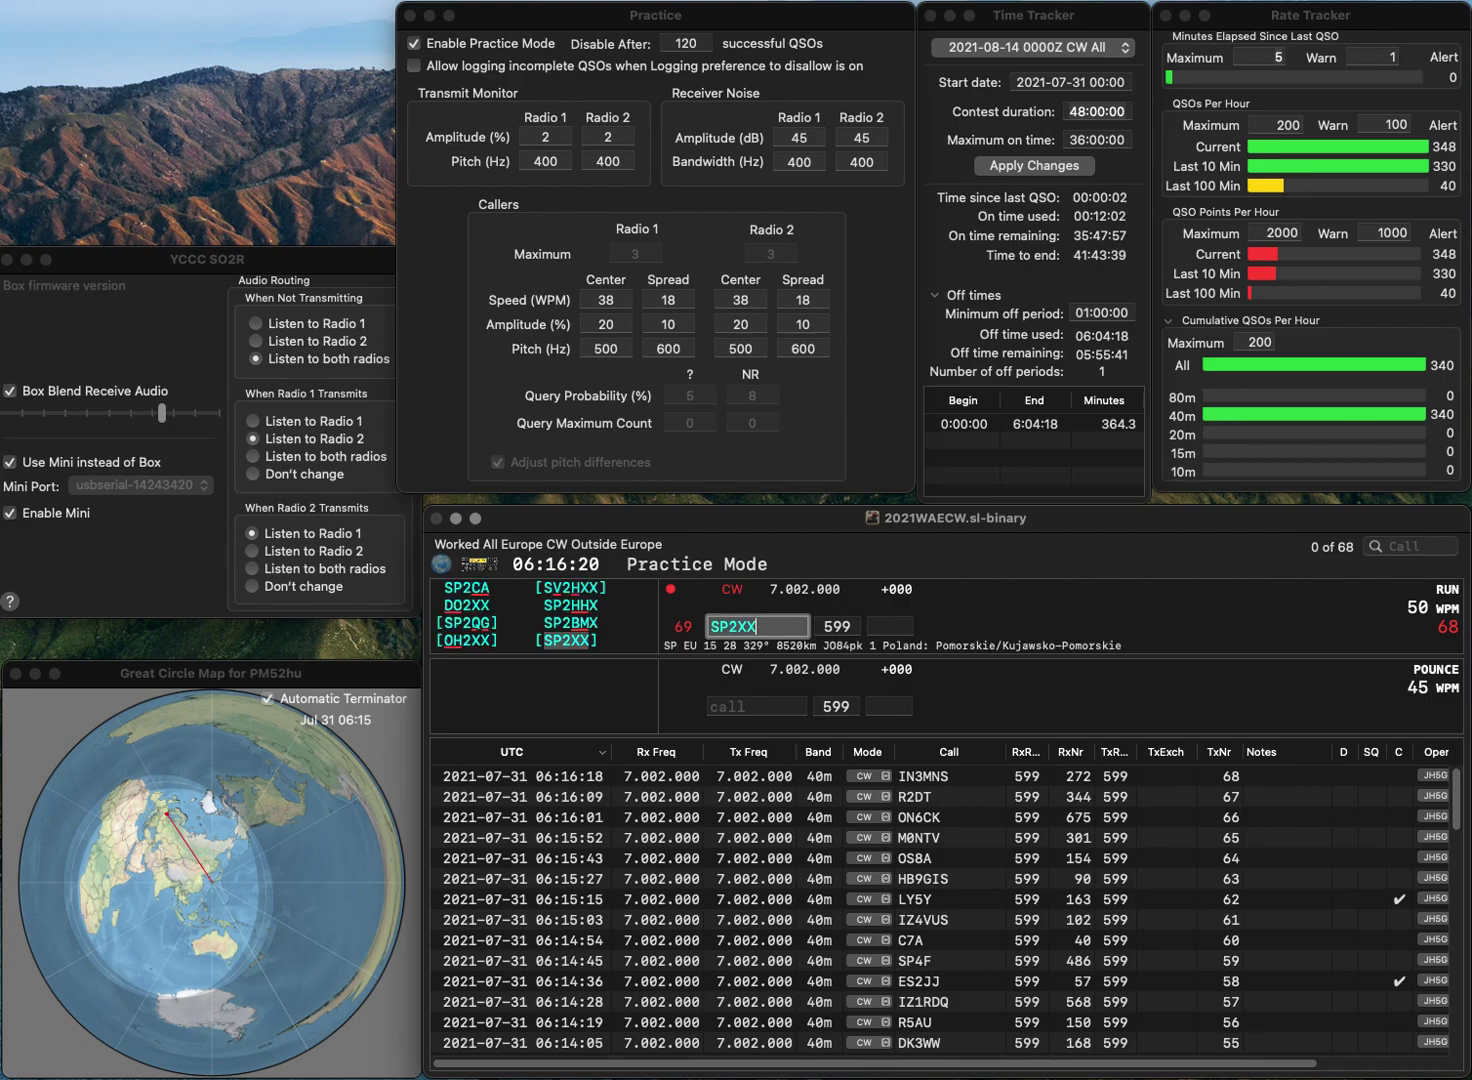
{"action": "key", "text": "Return"}
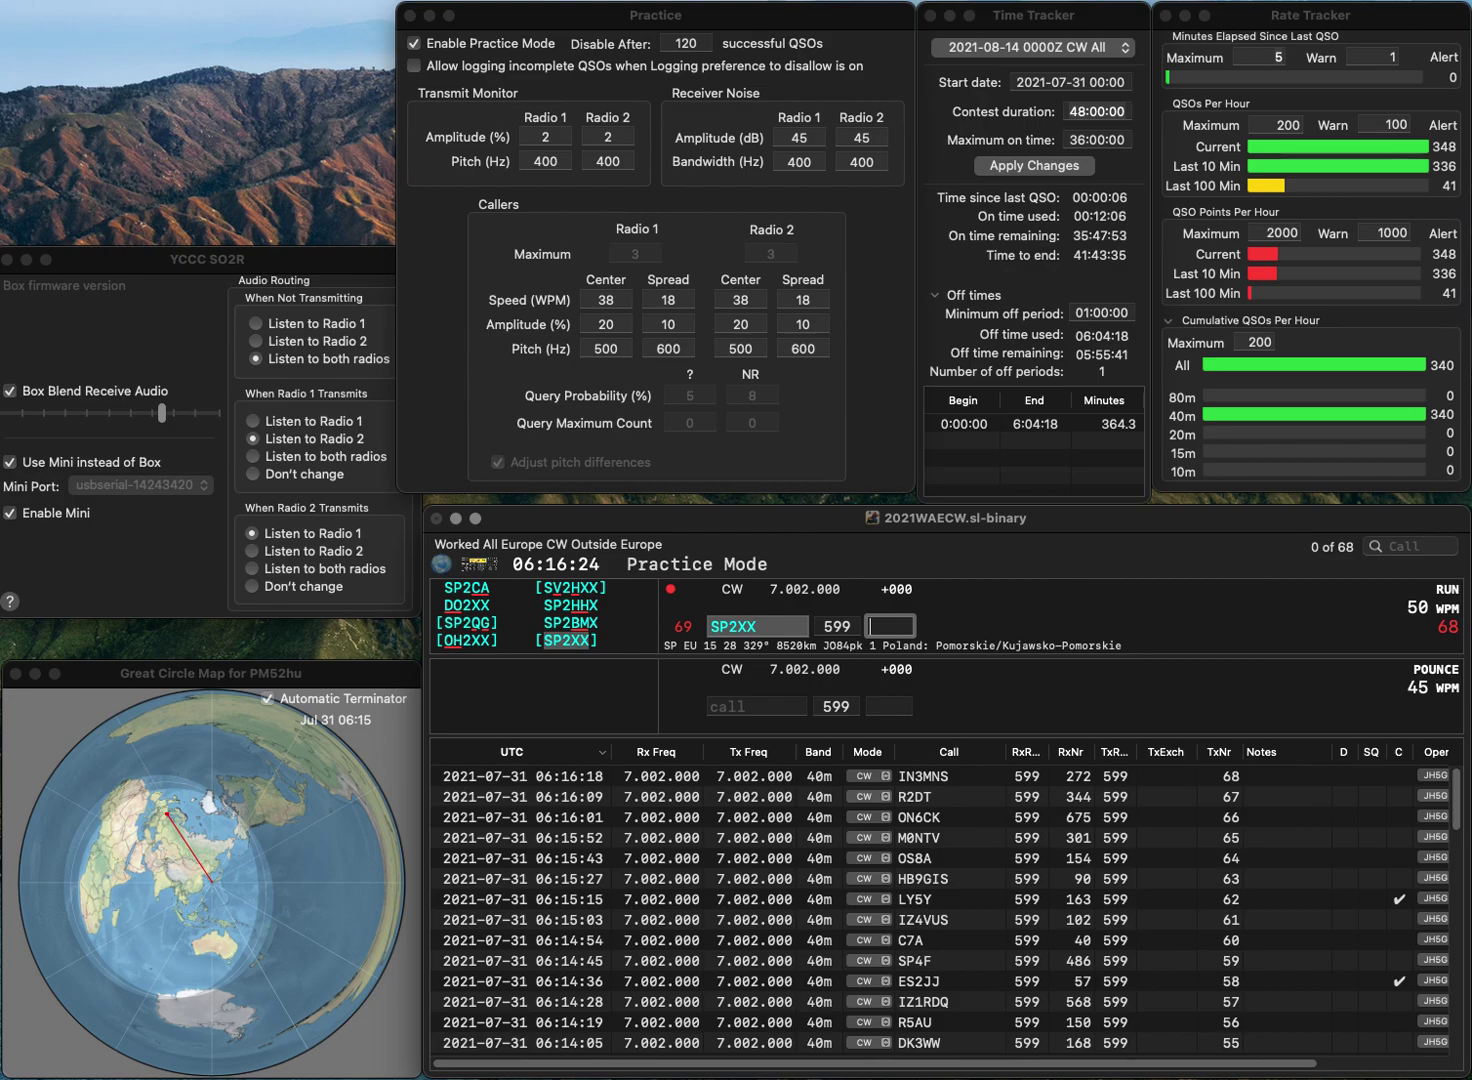
{"action": "type", "text": "173"}
{"action": "key", "text": "Return"}
Step: Log a run-radio contact with call sign EE3X, entering 305 as the received serial number
{"action": "type", "text": "EE"}
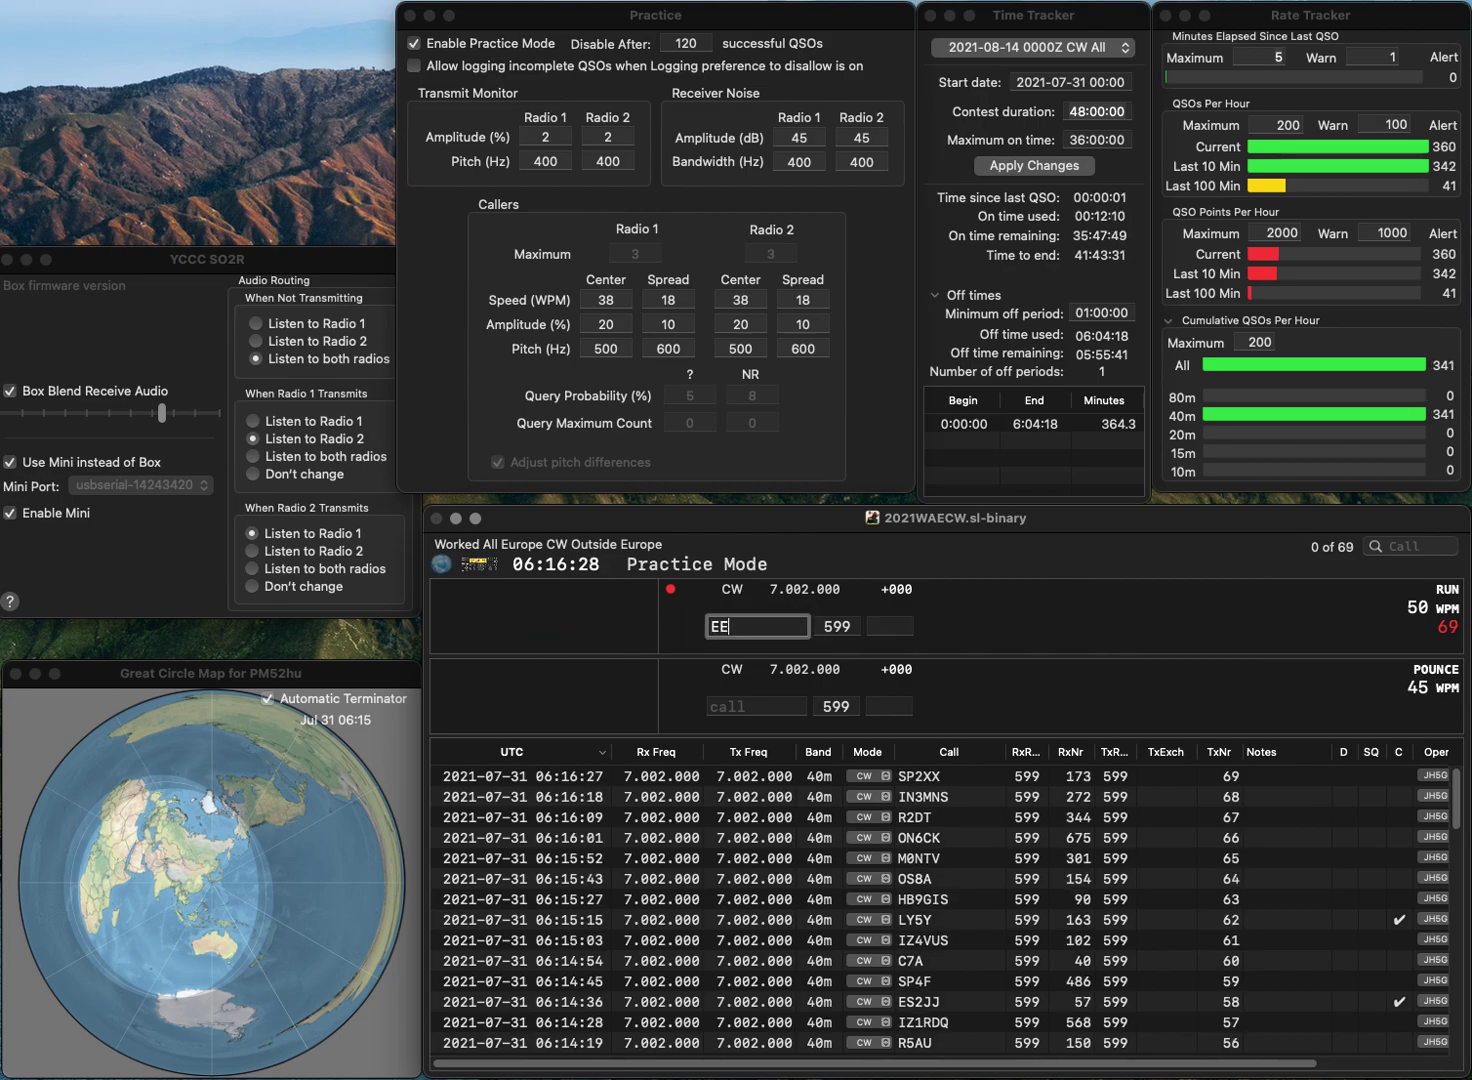
{"action": "type", "text": "X"}
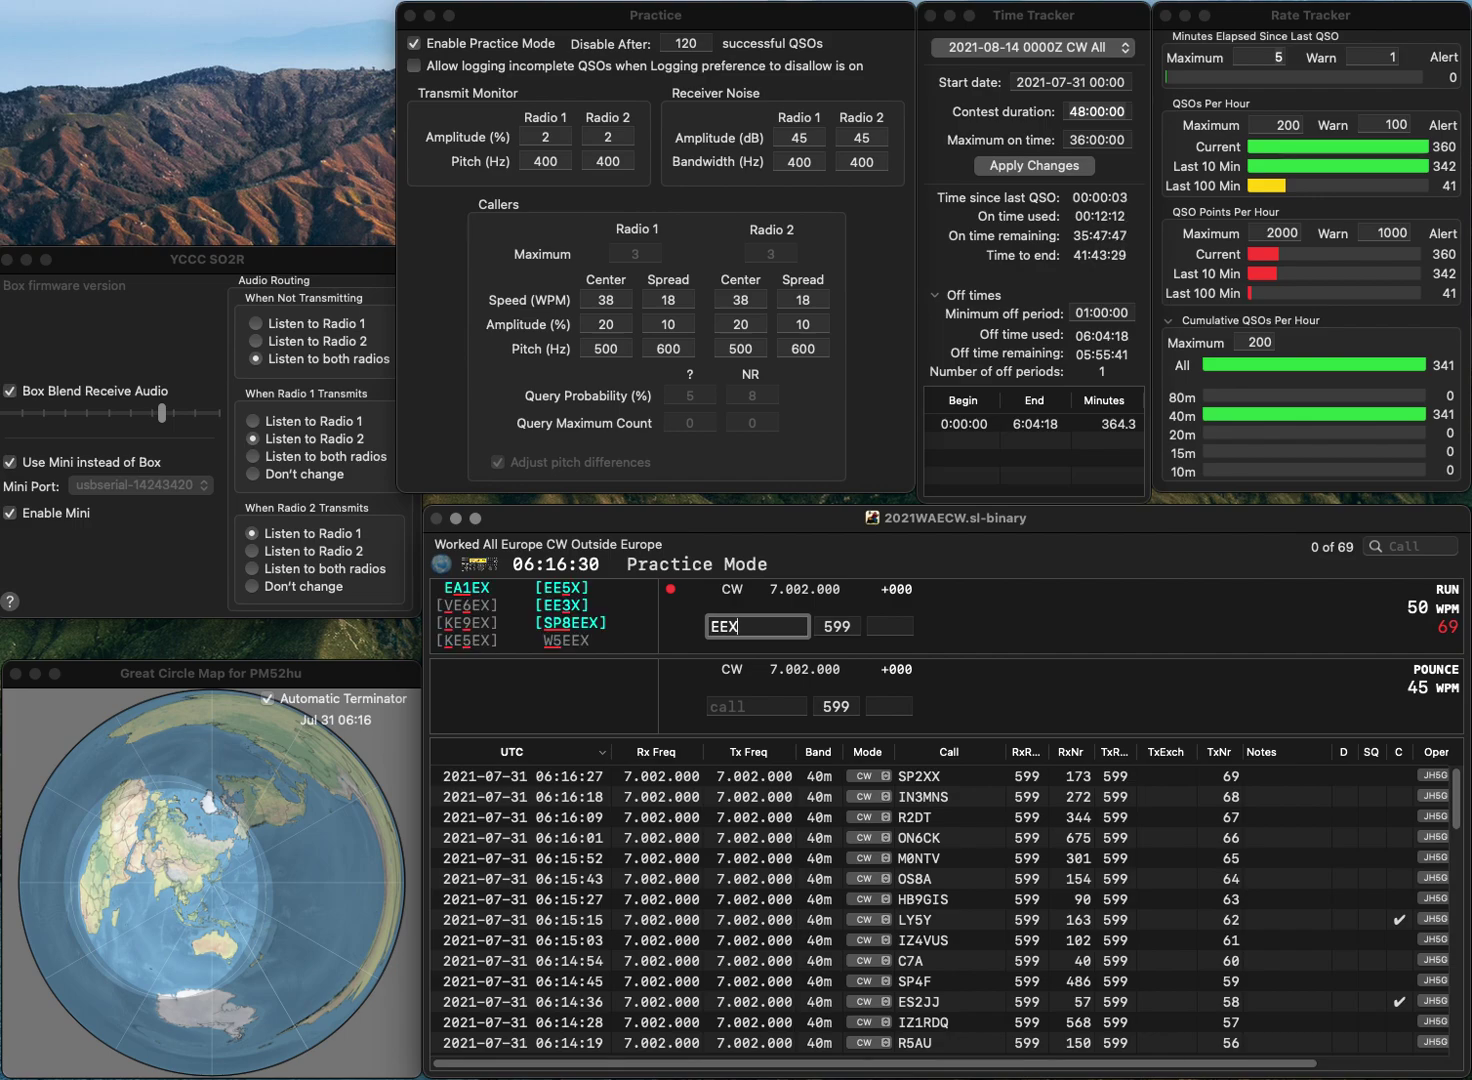
{"action": "type", "text": "3"}
{"action": "key", "text": "Return"}
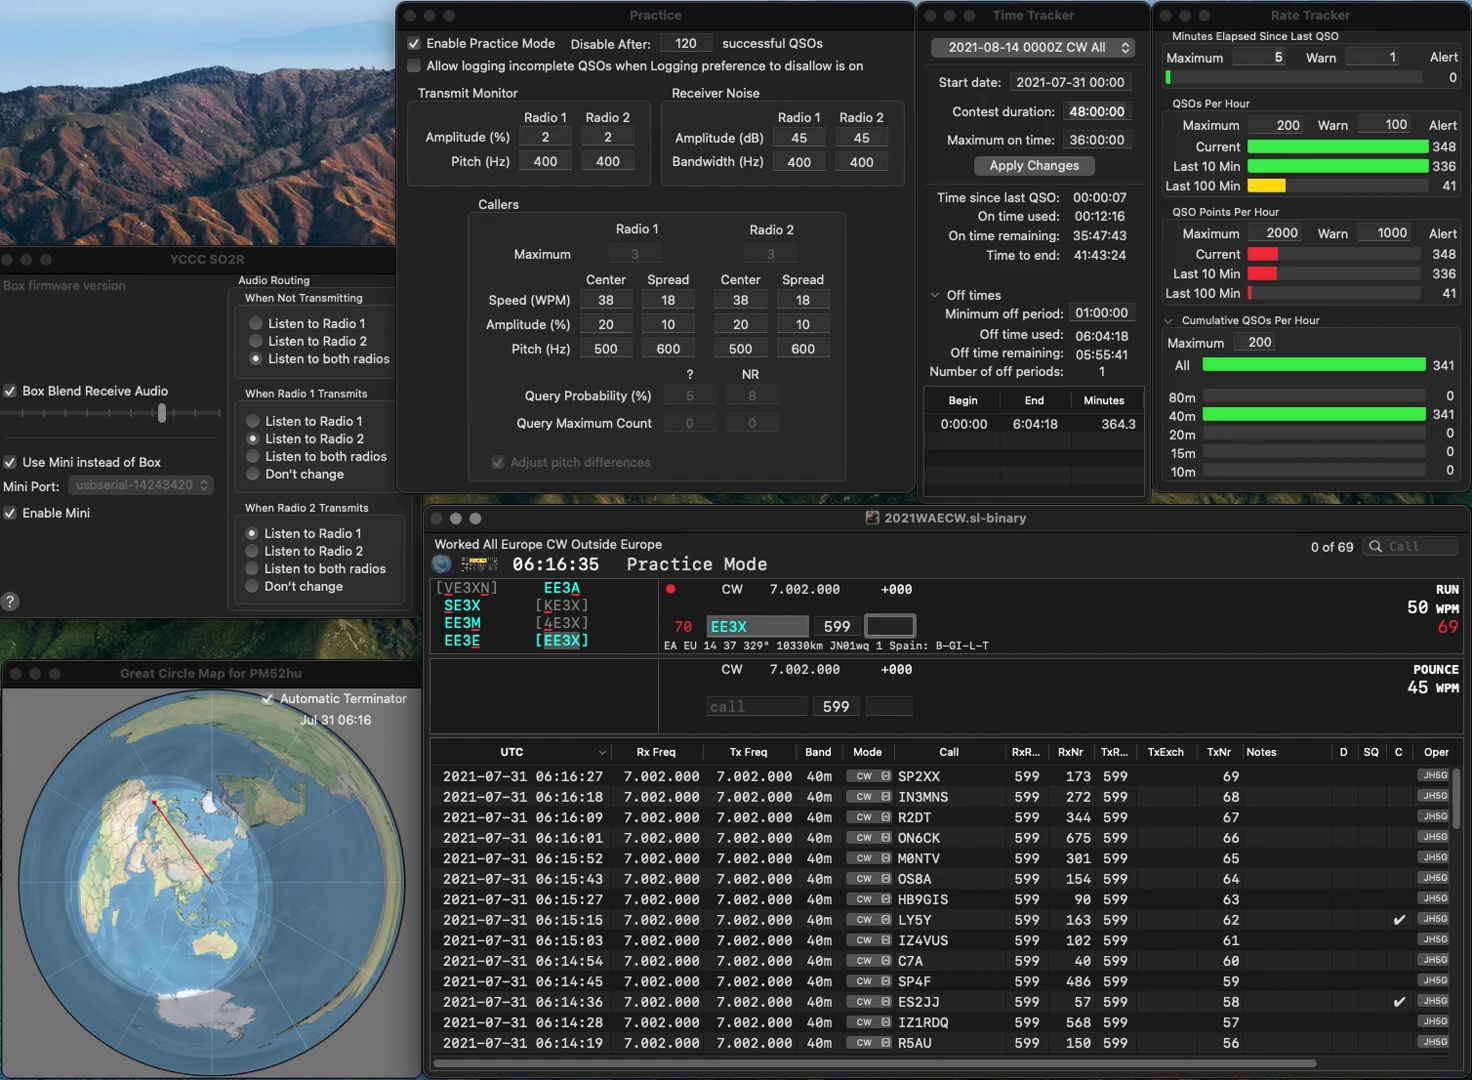
{"action": "type", "text": "305"}
{"action": "key", "text": "Return"}
{"action": "type", "text": "IQ3HV"}
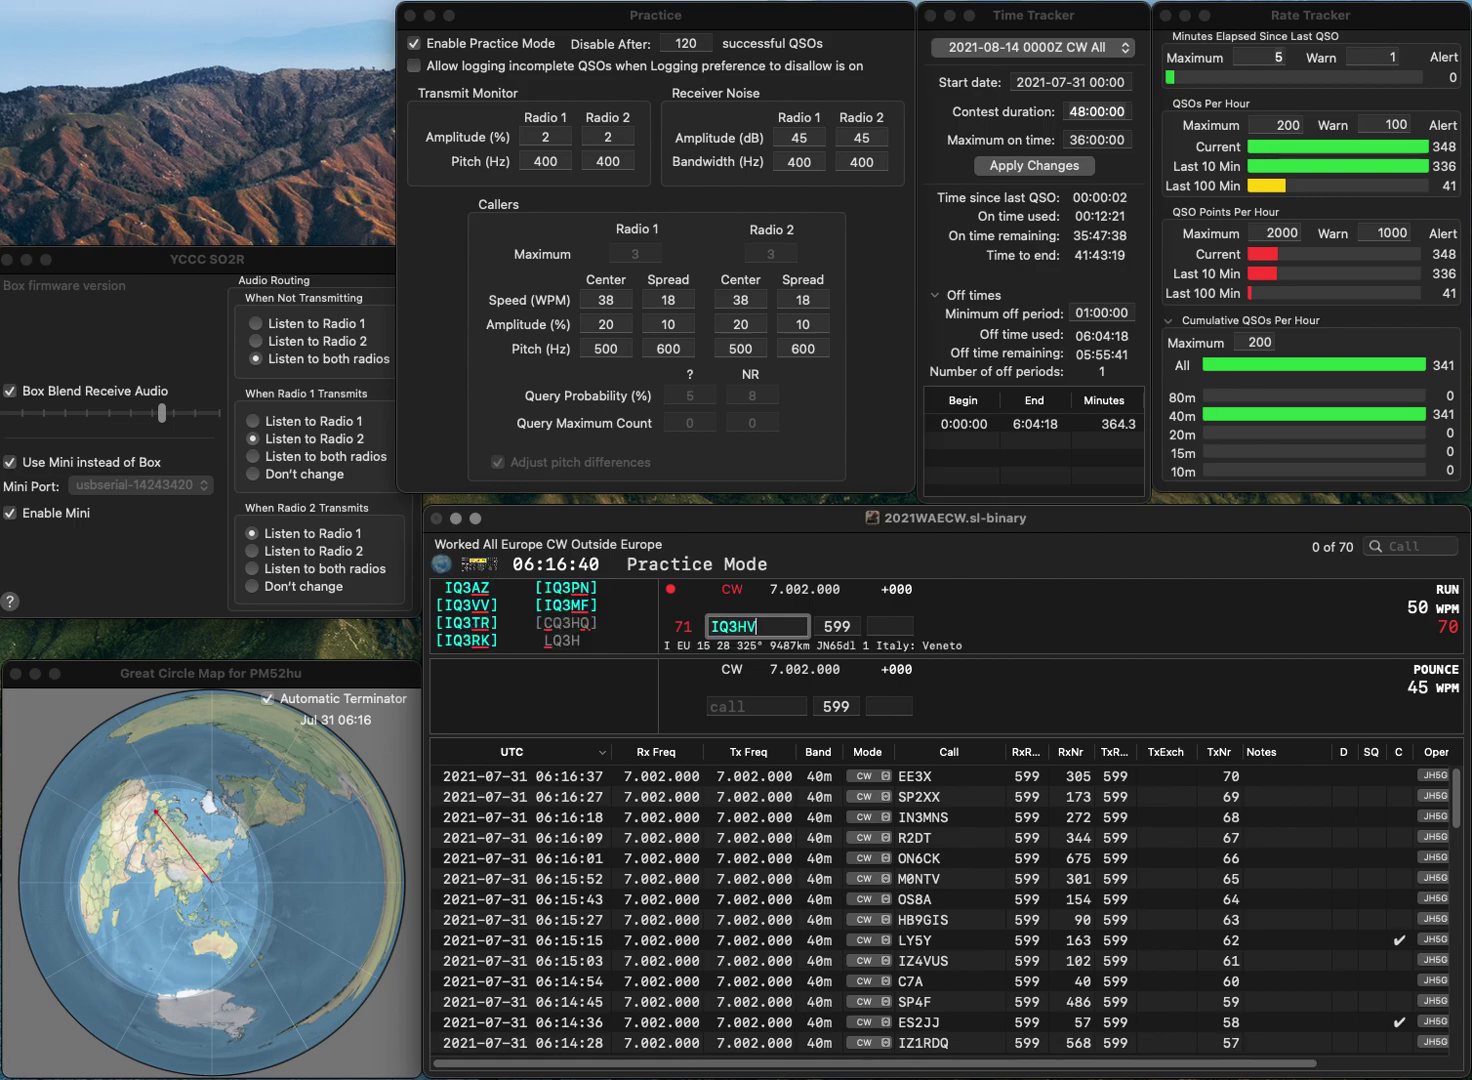
{"action": "key", "text": "BackSpace"}
{"action": "key", "text": "BackSpace"}
{"action": "type", "text": "VO"}
{"action": "key", "text": "Tab"}
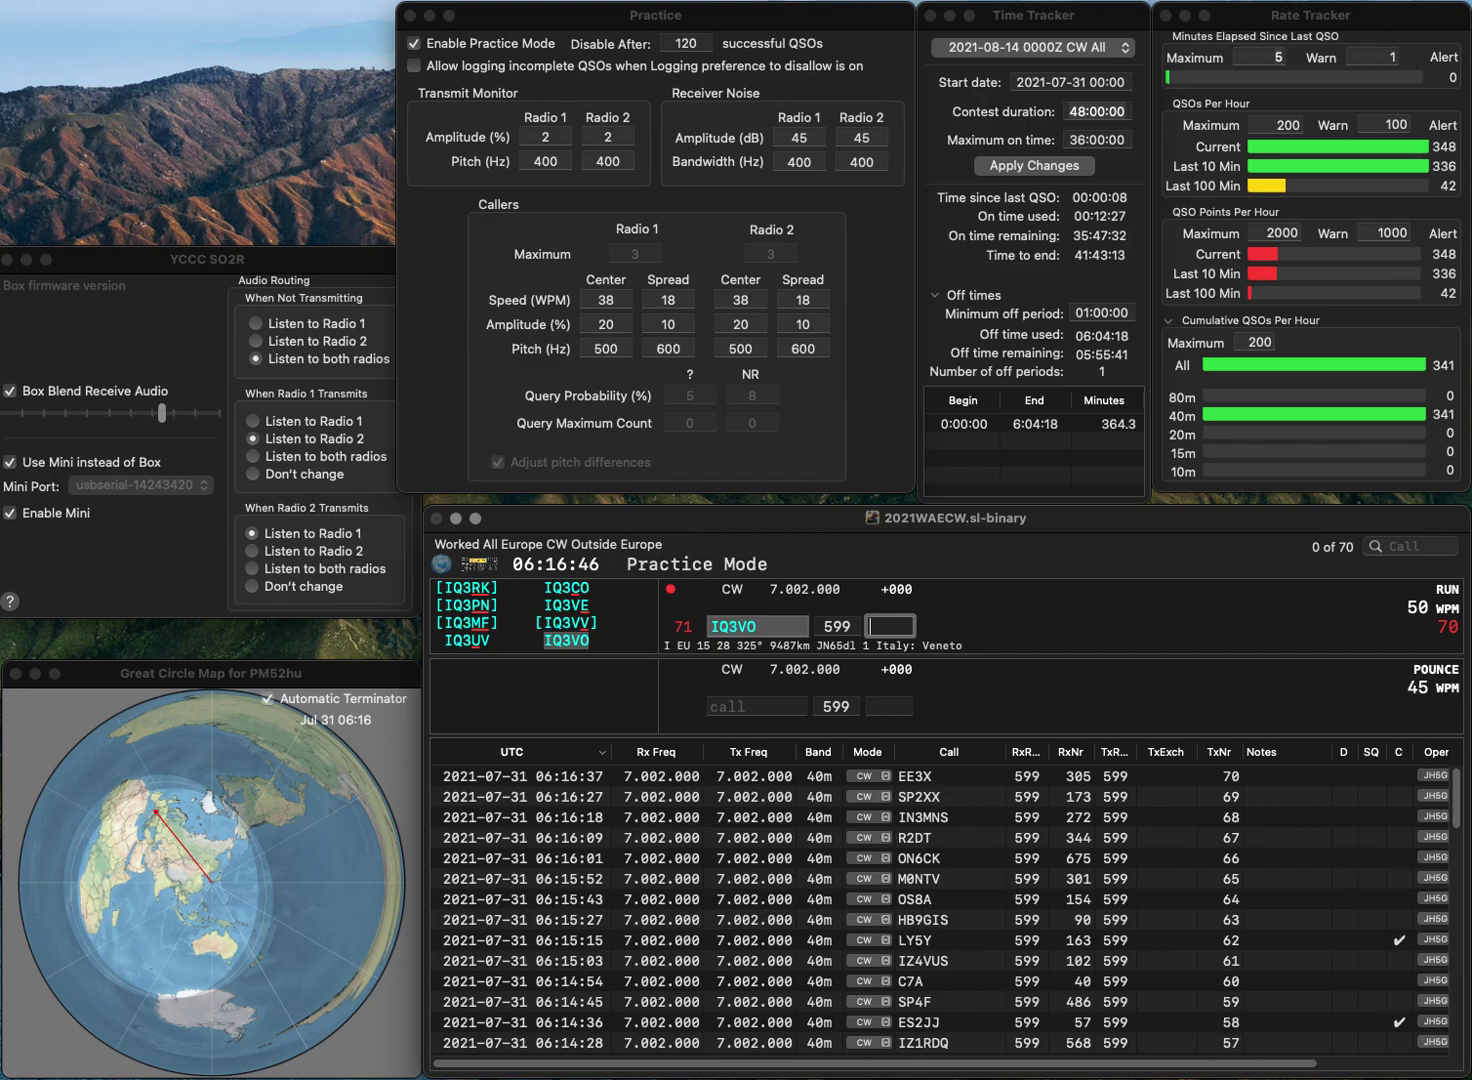
{"action": "type", "text": "406"}
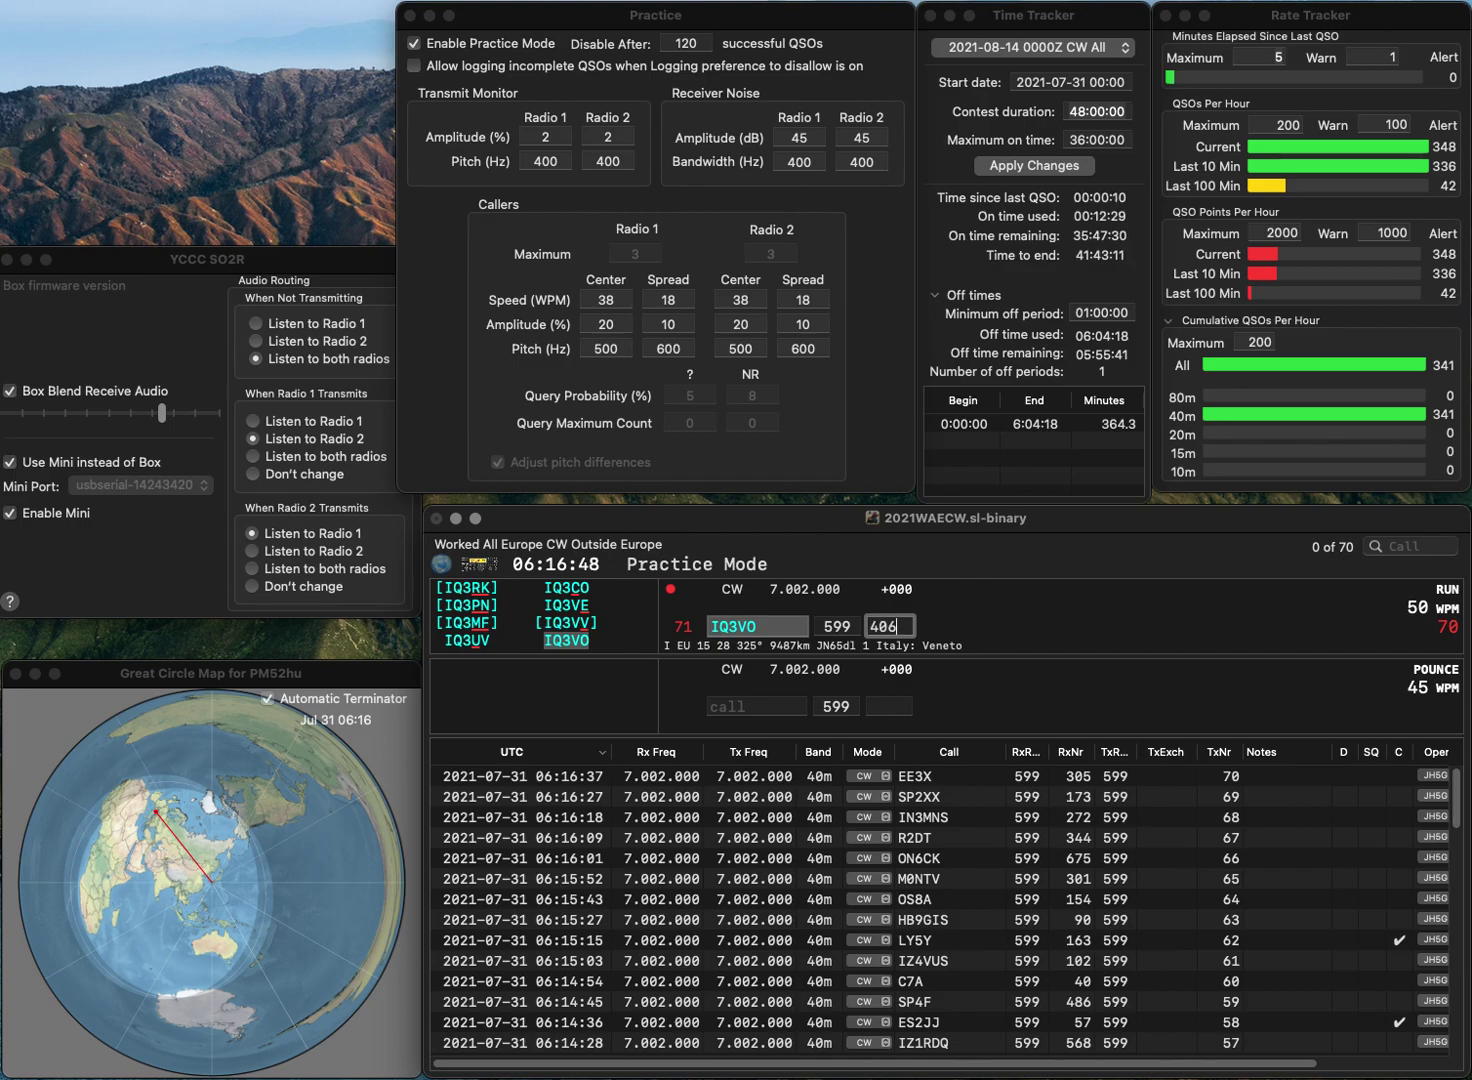
{"action": "key", "text": "Return"}
{"action": "type", "text": "GD"}
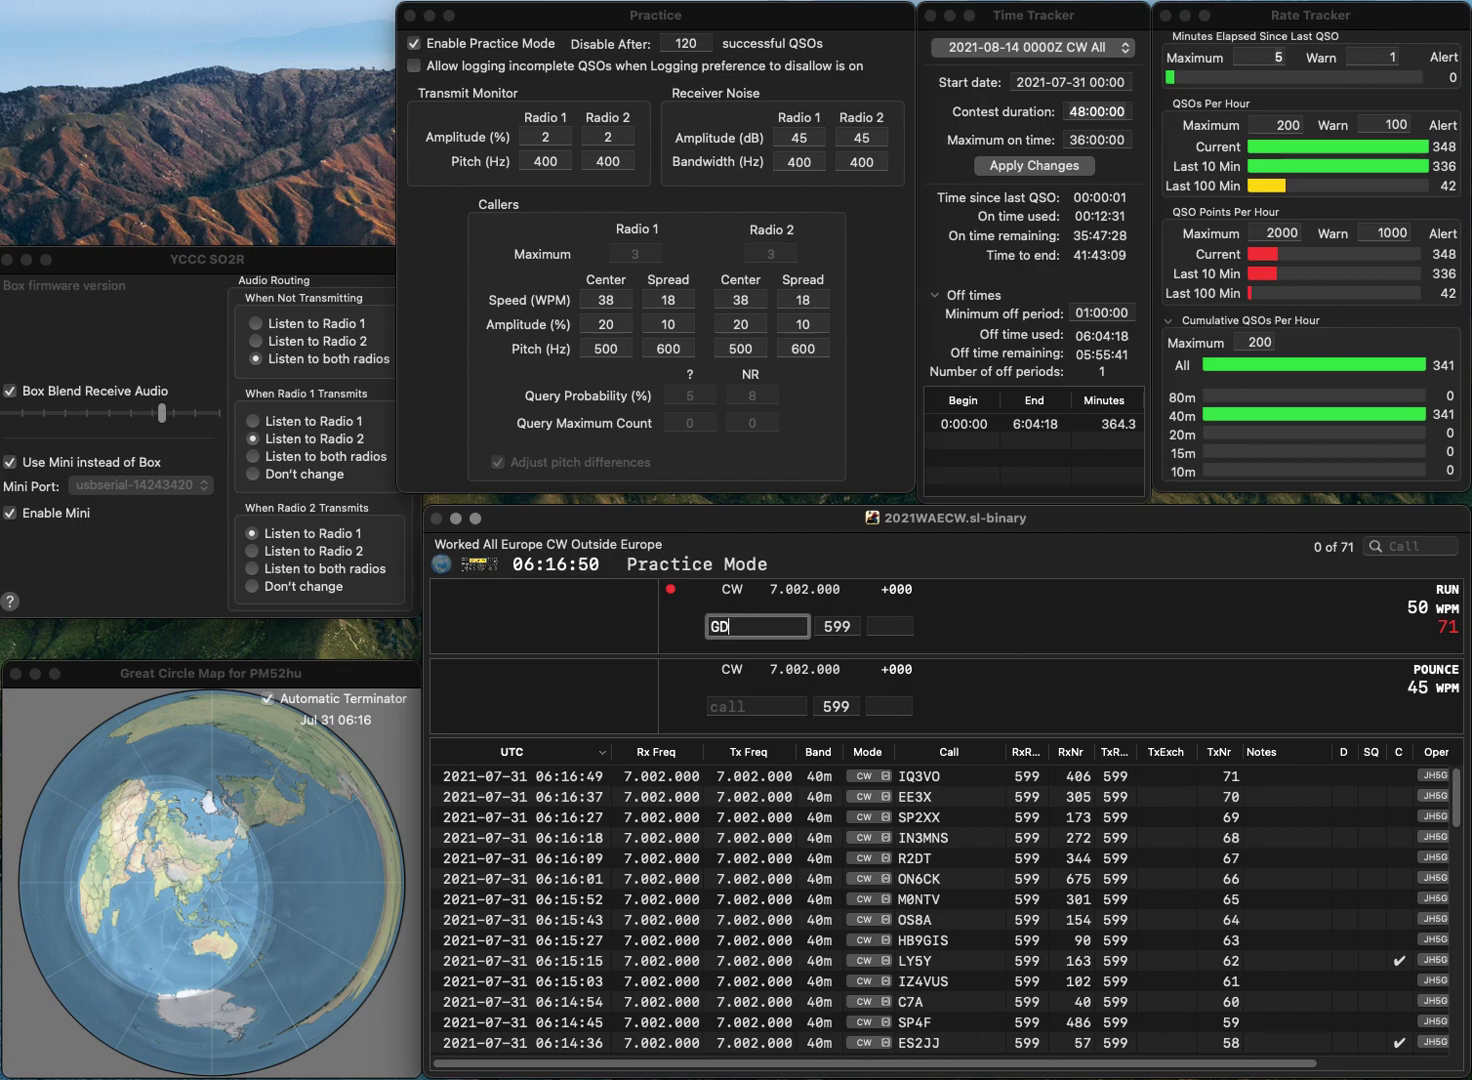
{"action": "type", "text": "0AMD"}
{"action": "key", "text": "Return"}
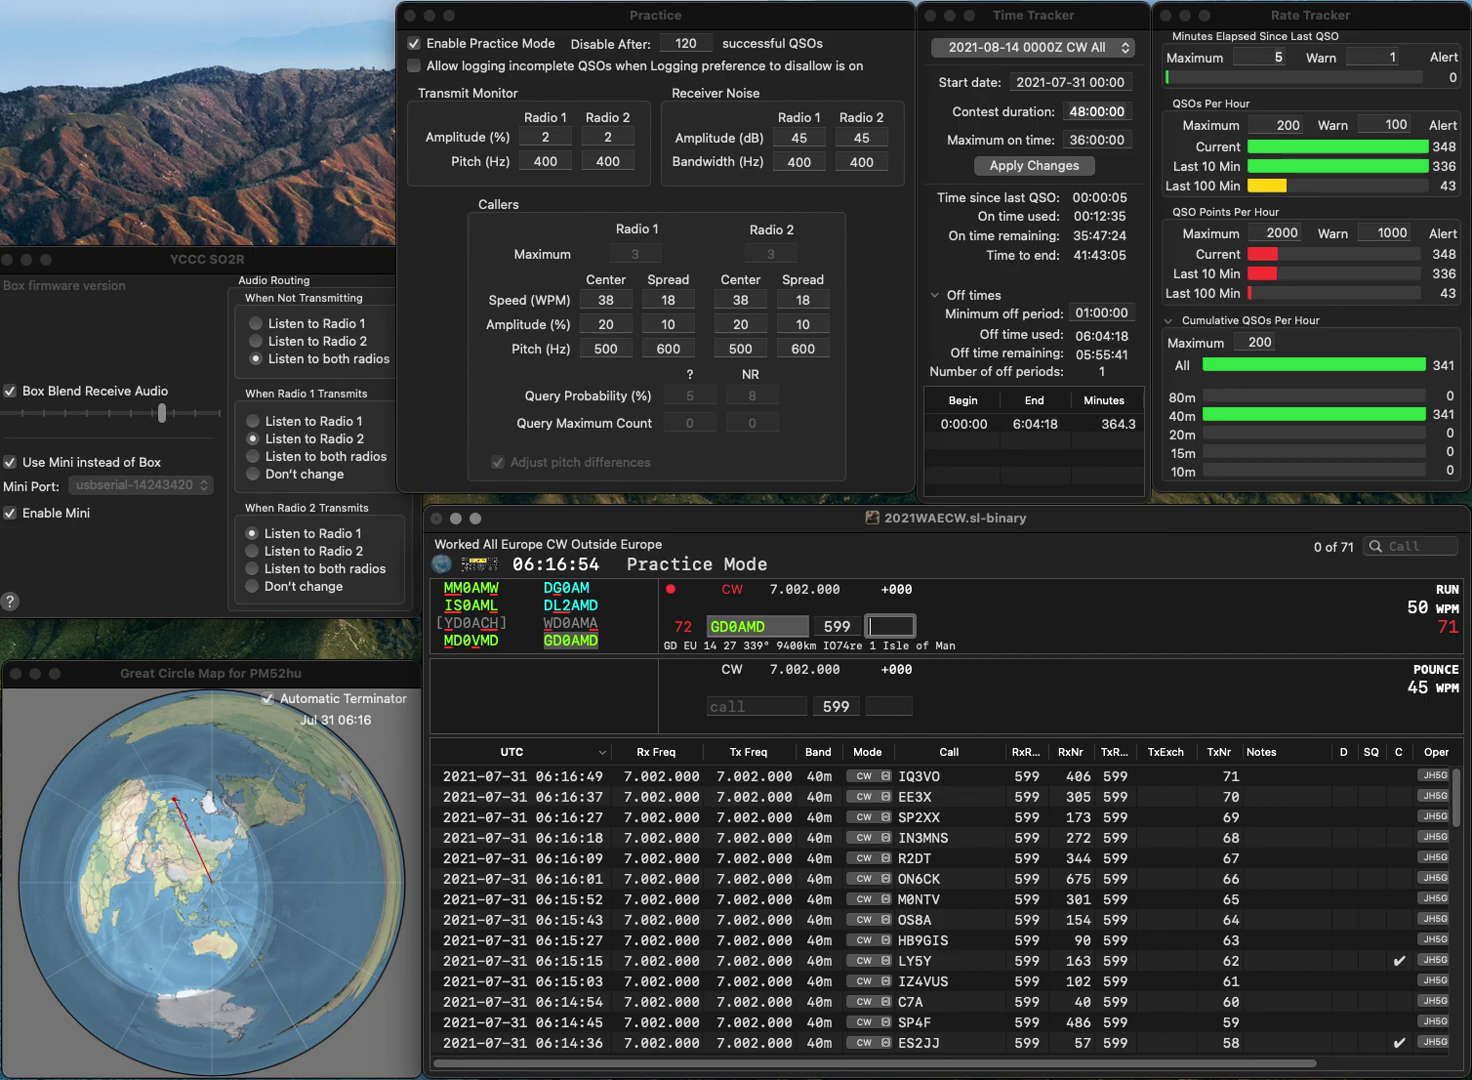
{"action": "type", "text": "389"}
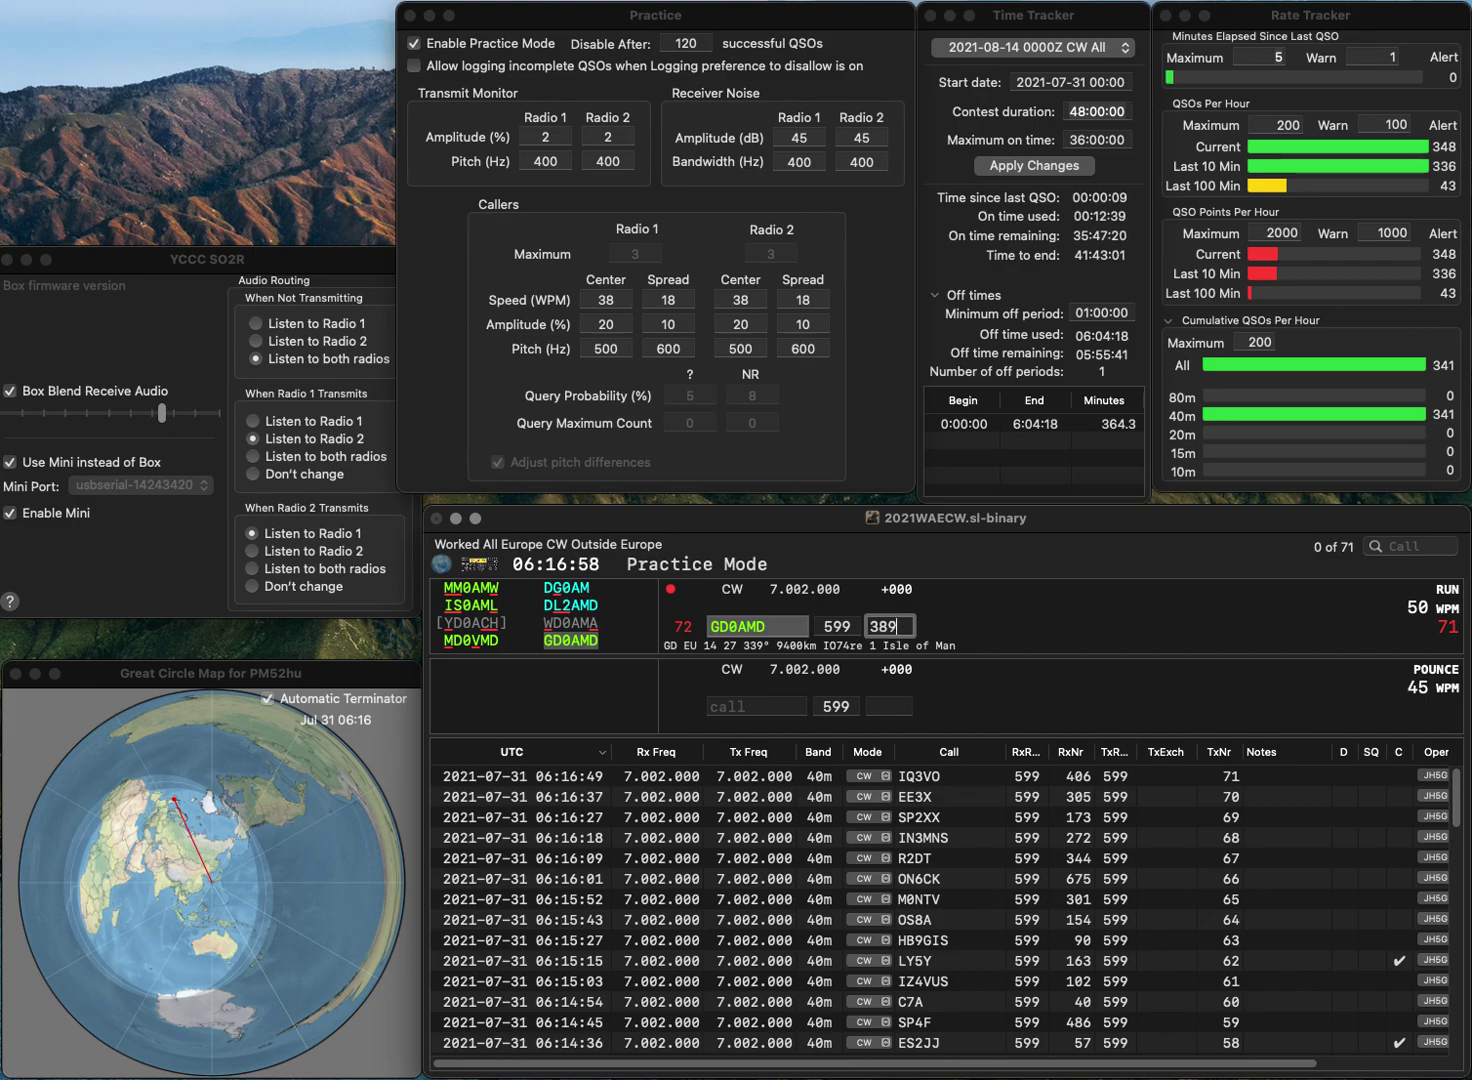
{"action": "key", "text": "Return"}
{"action": "left_click", "coordinate": [837, 625]}
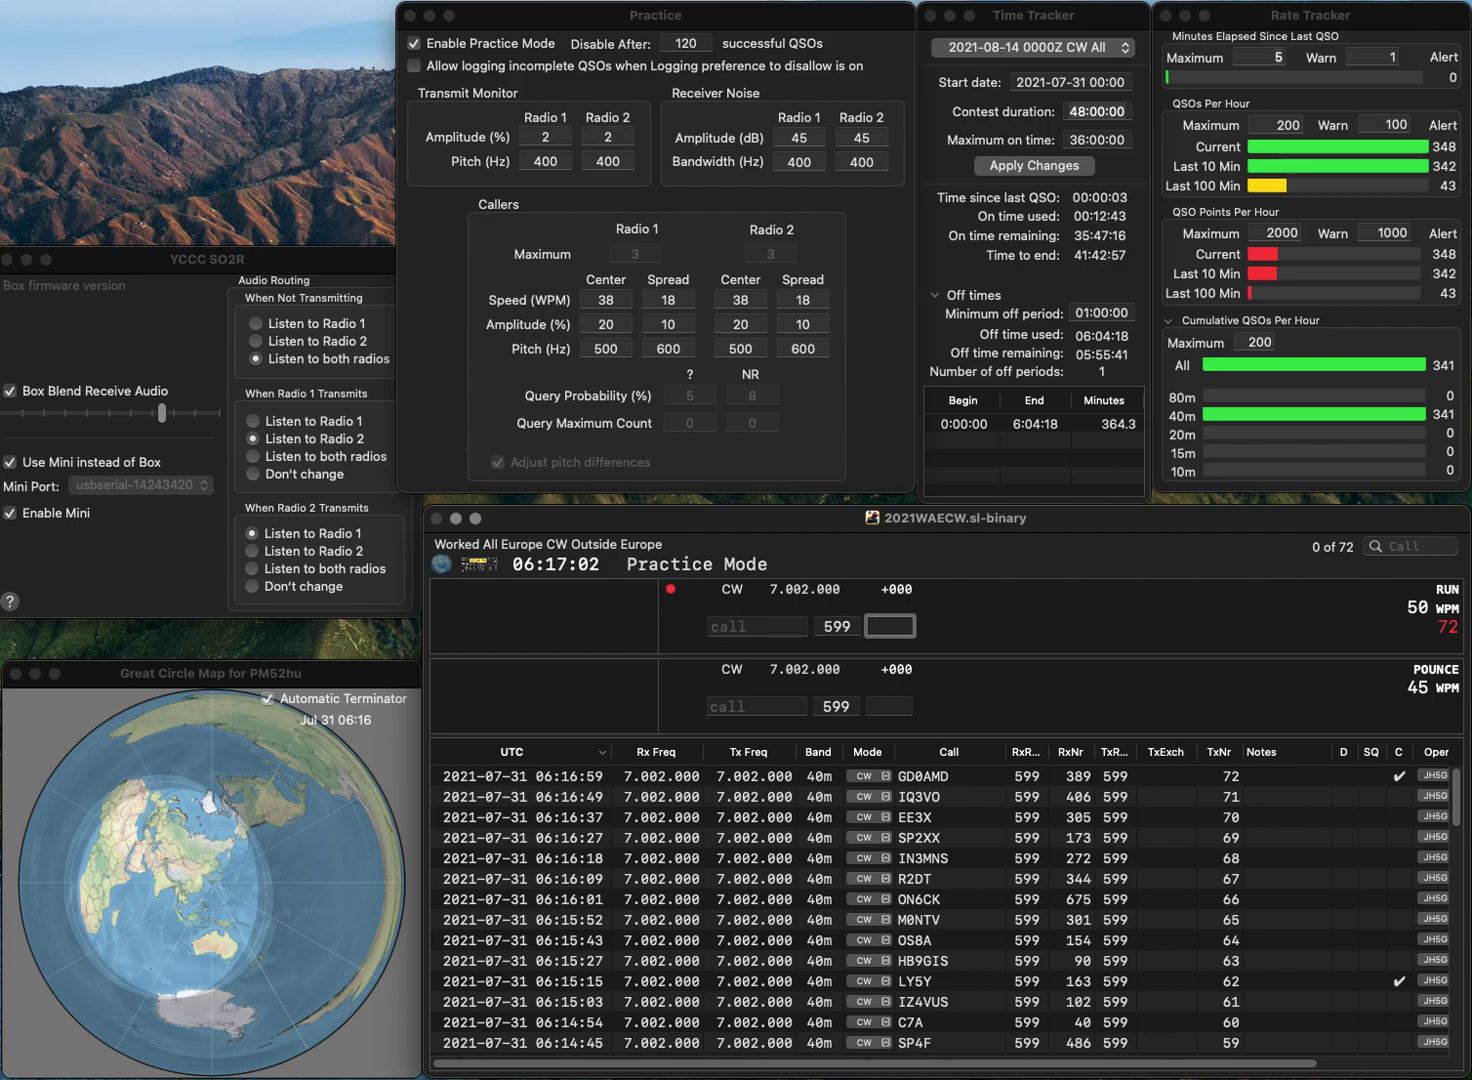
{"action": "left_click", "coordinate": [715, 626]}
{"action": "type", "text": "IK"}
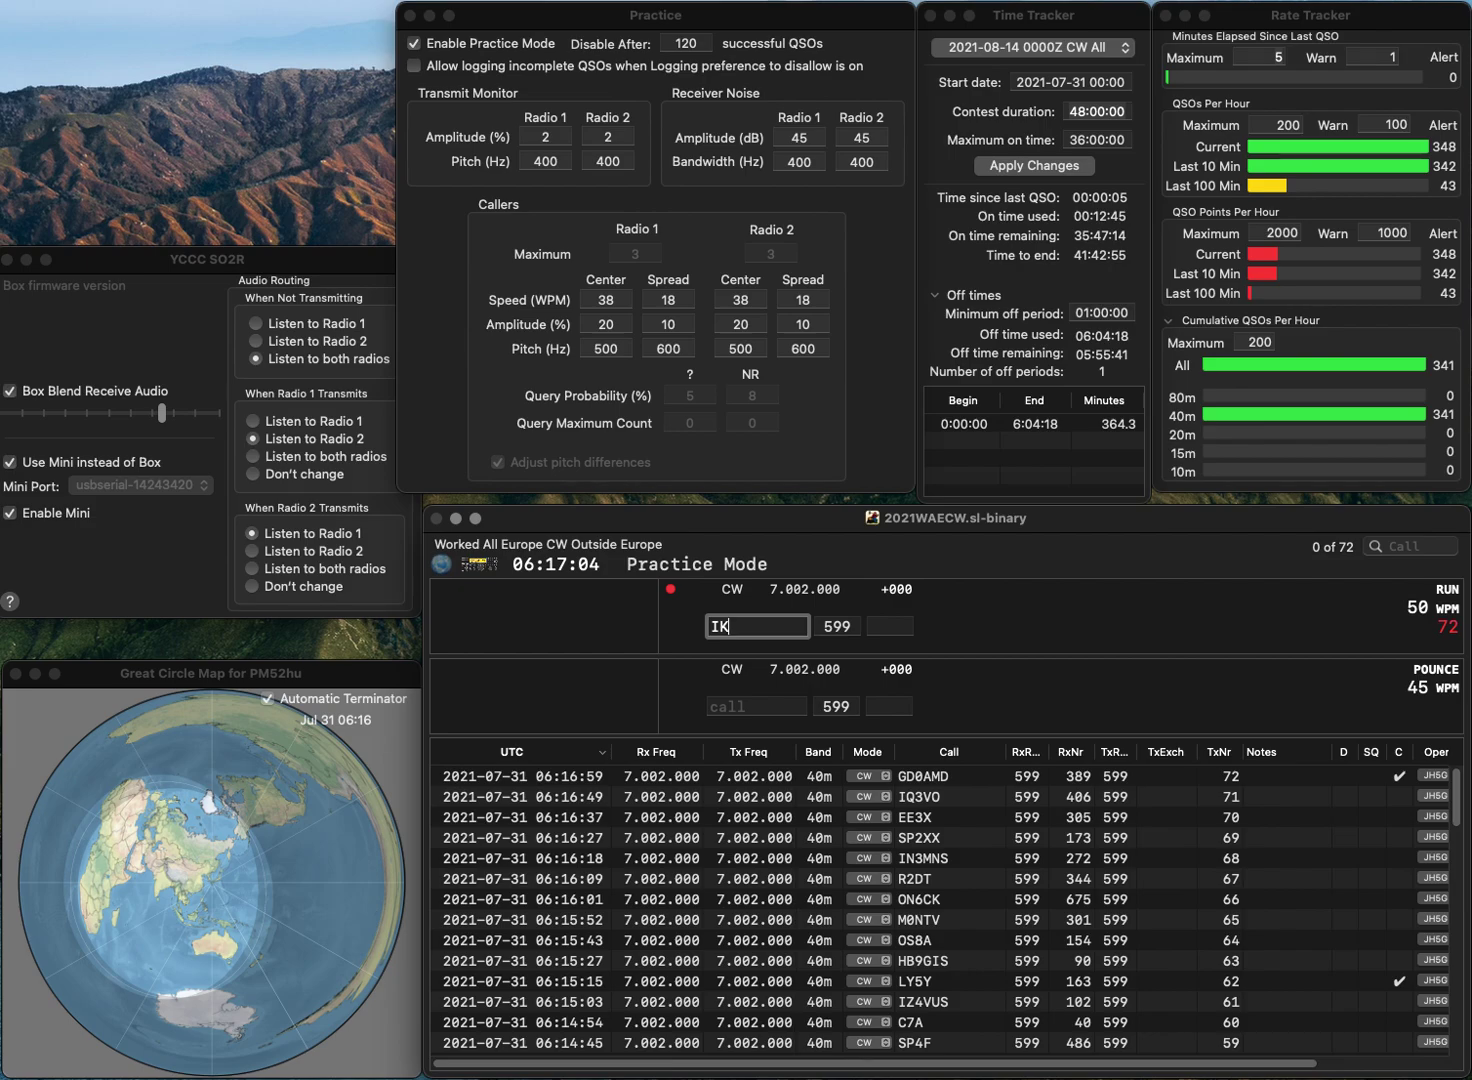
{"action": "type", "text": "2CZQ"}
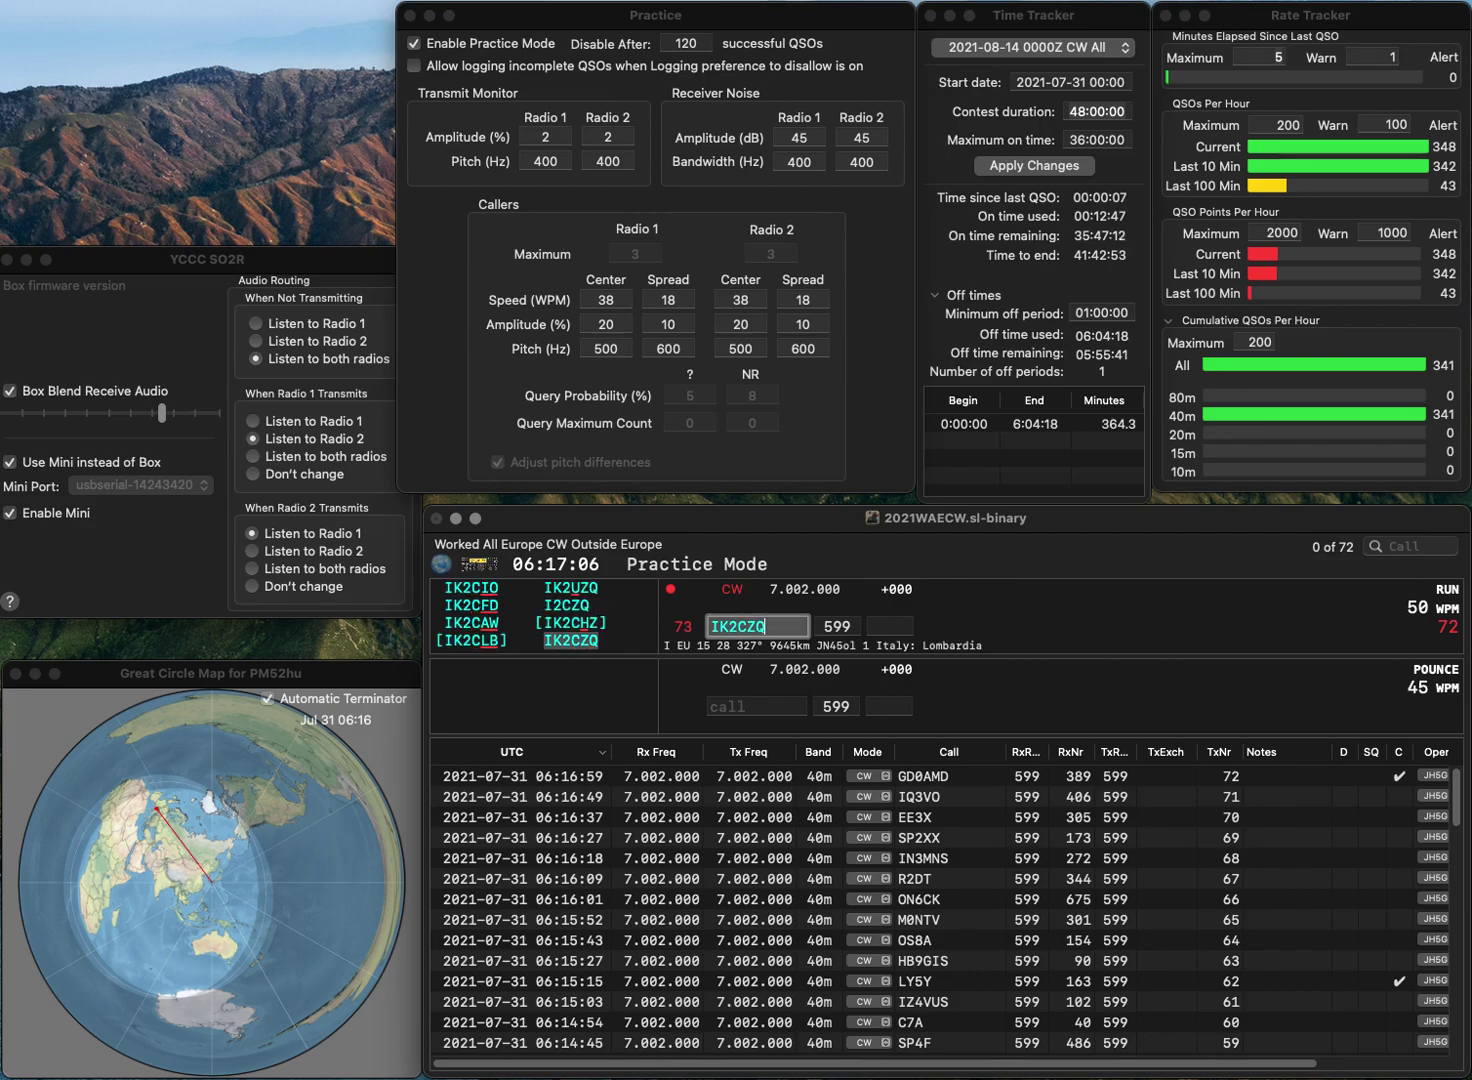
{"action": "key", "text": "Return"}
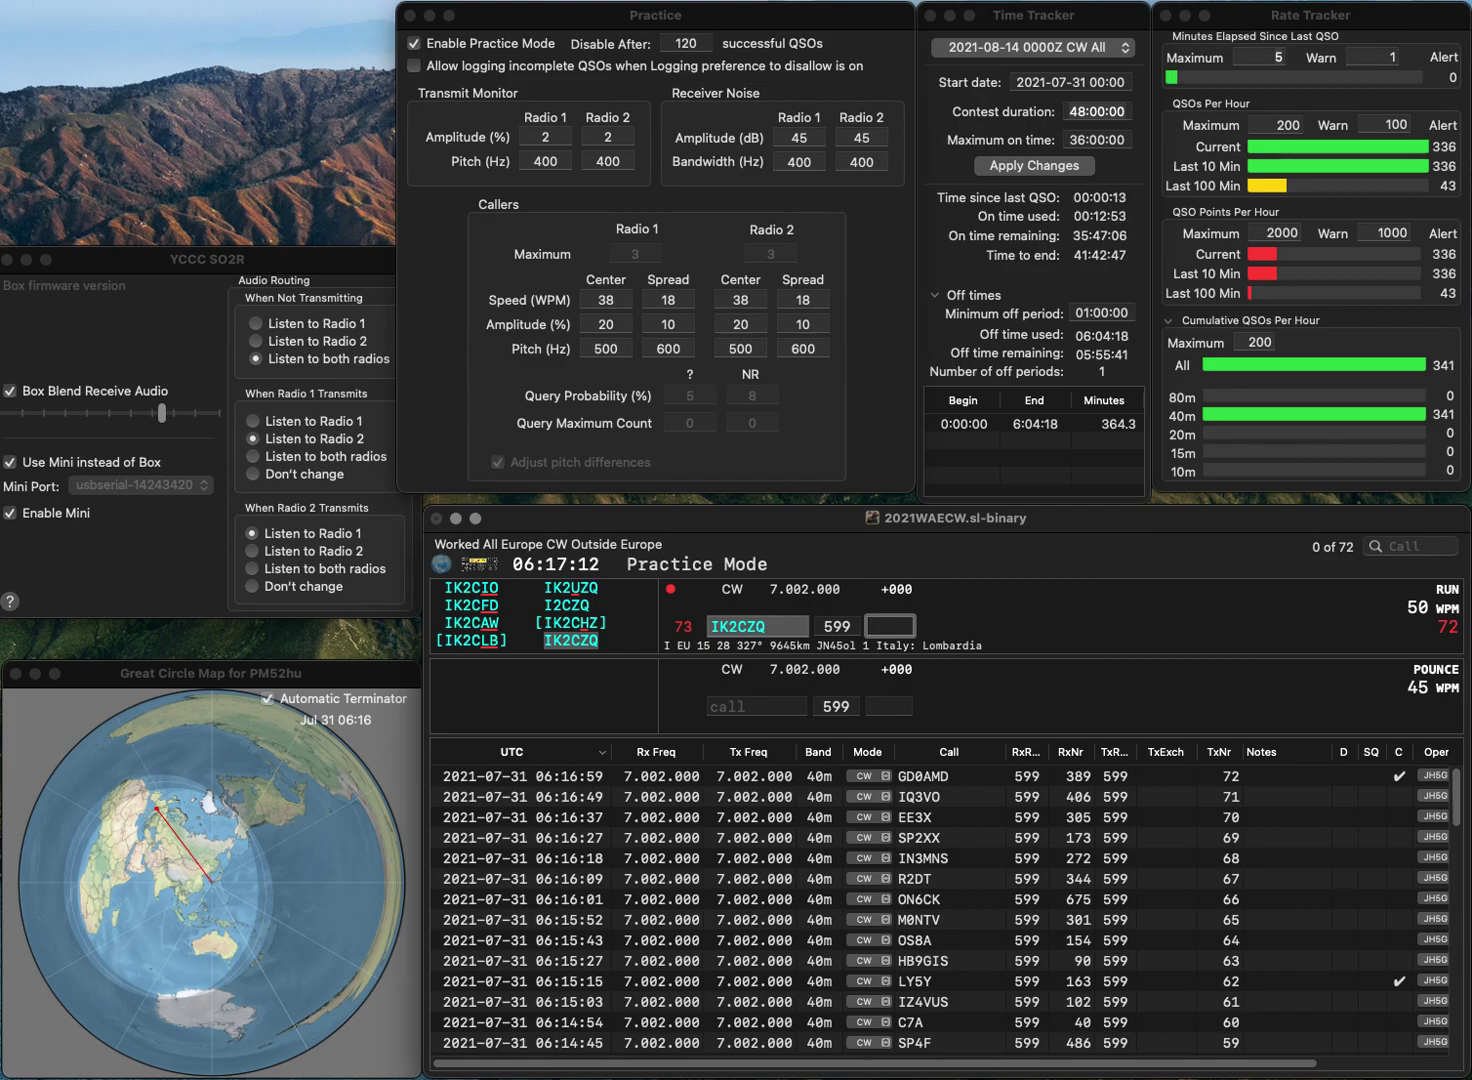
{"action": "type", "text": "22"}
{"action": "key", "text": "Return"}
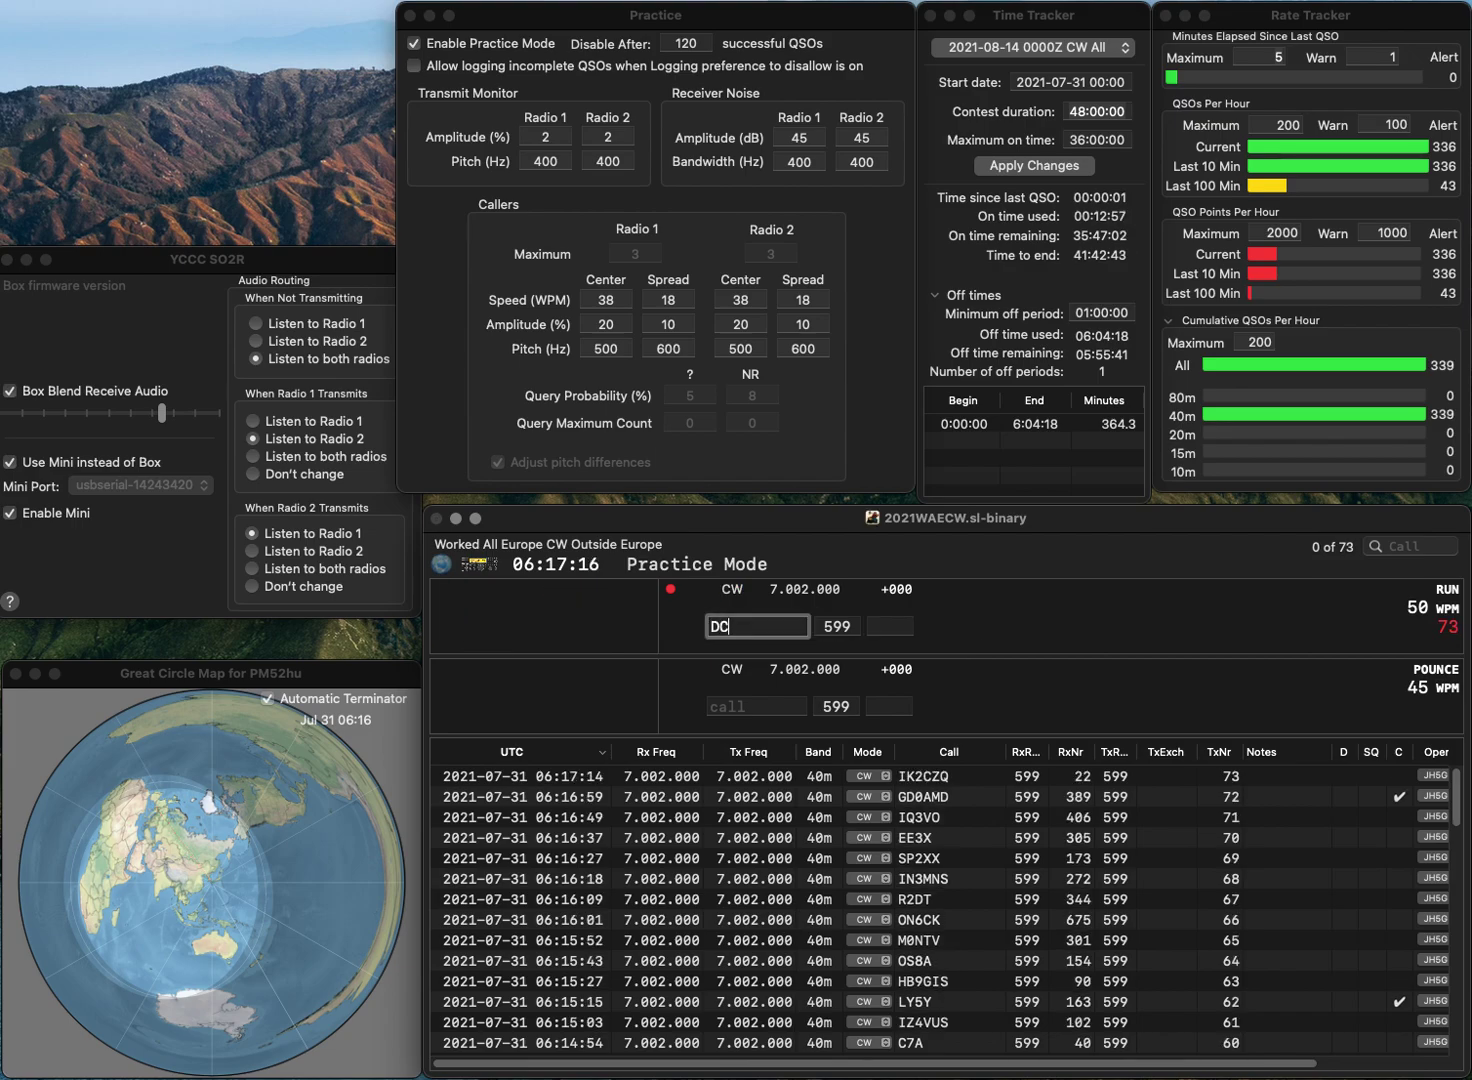
{"action": "type", "text": "DC8SG"}
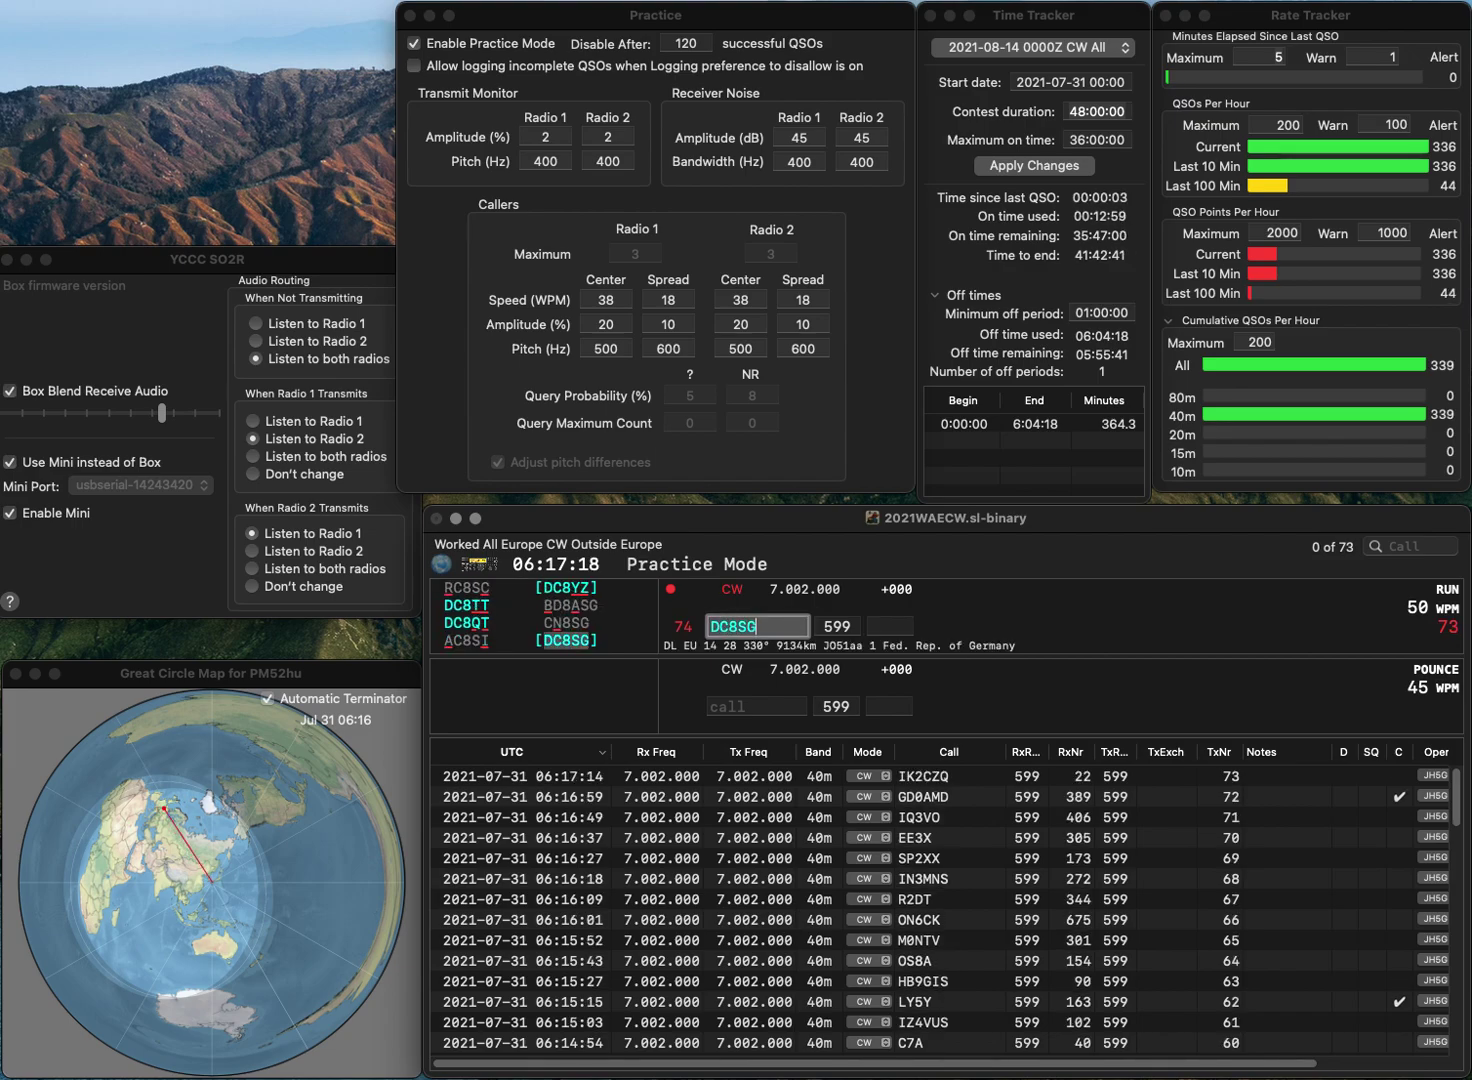
{"action": "key", "text": "Return"}
{"action": "type", "text": "814"}
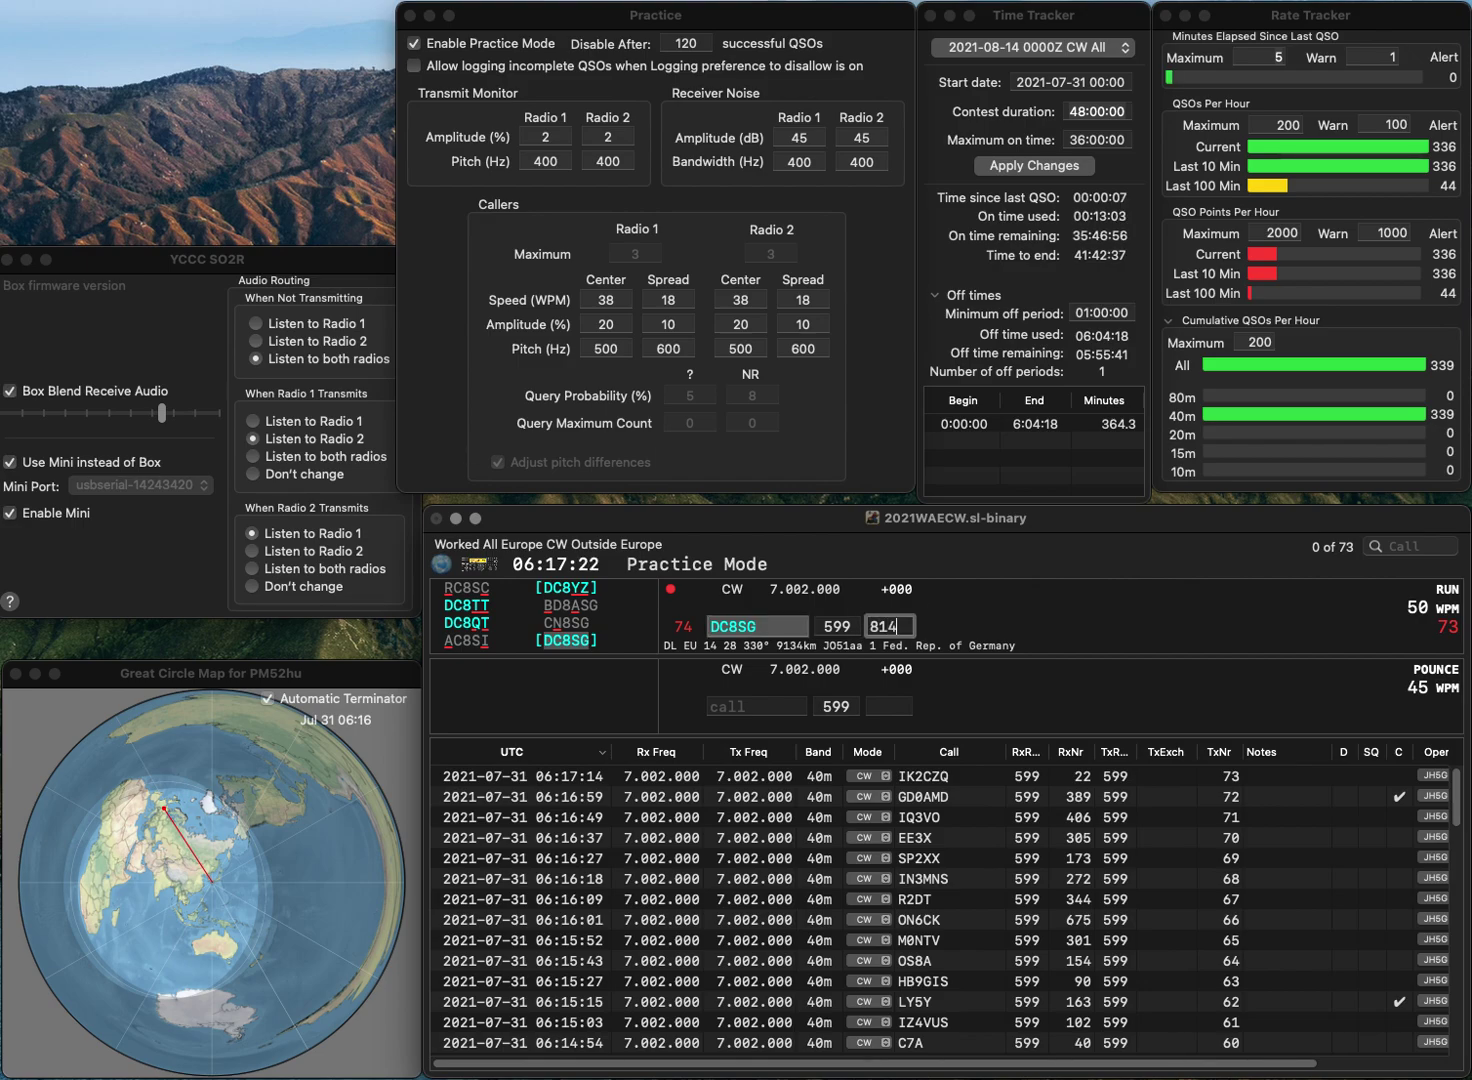
{"action": "key", "text": "Return"}
{"action": "type", "text": "S"}
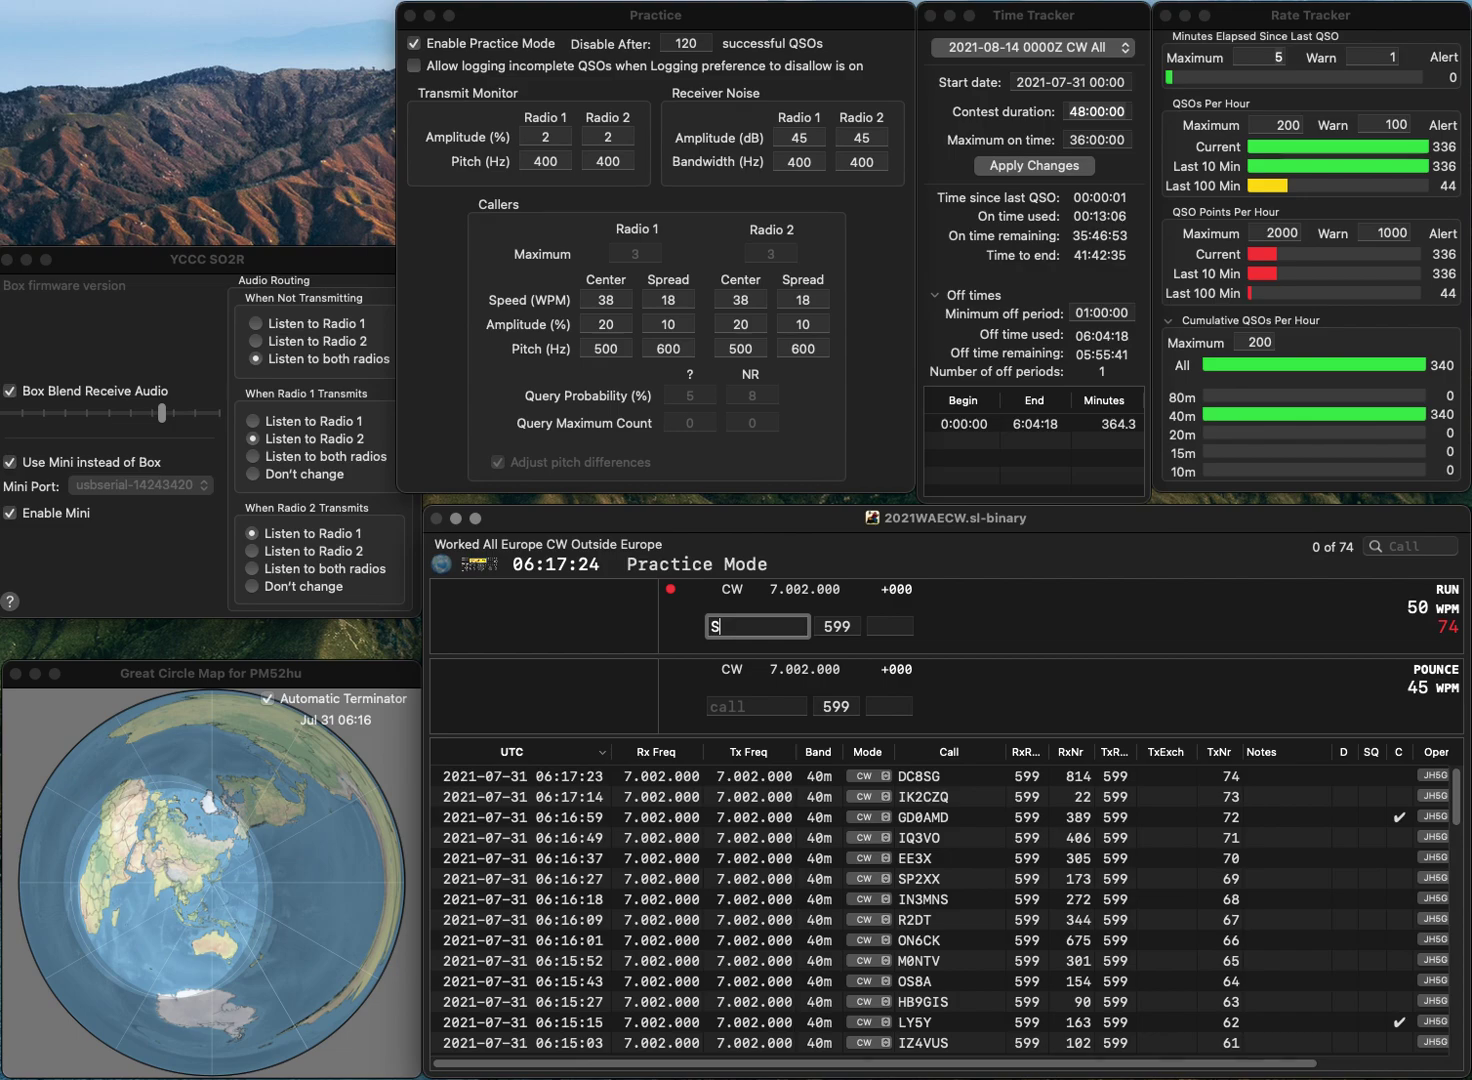
{"action": "type", "text": "55Z"}
{"action": "key", "text": "Return"}
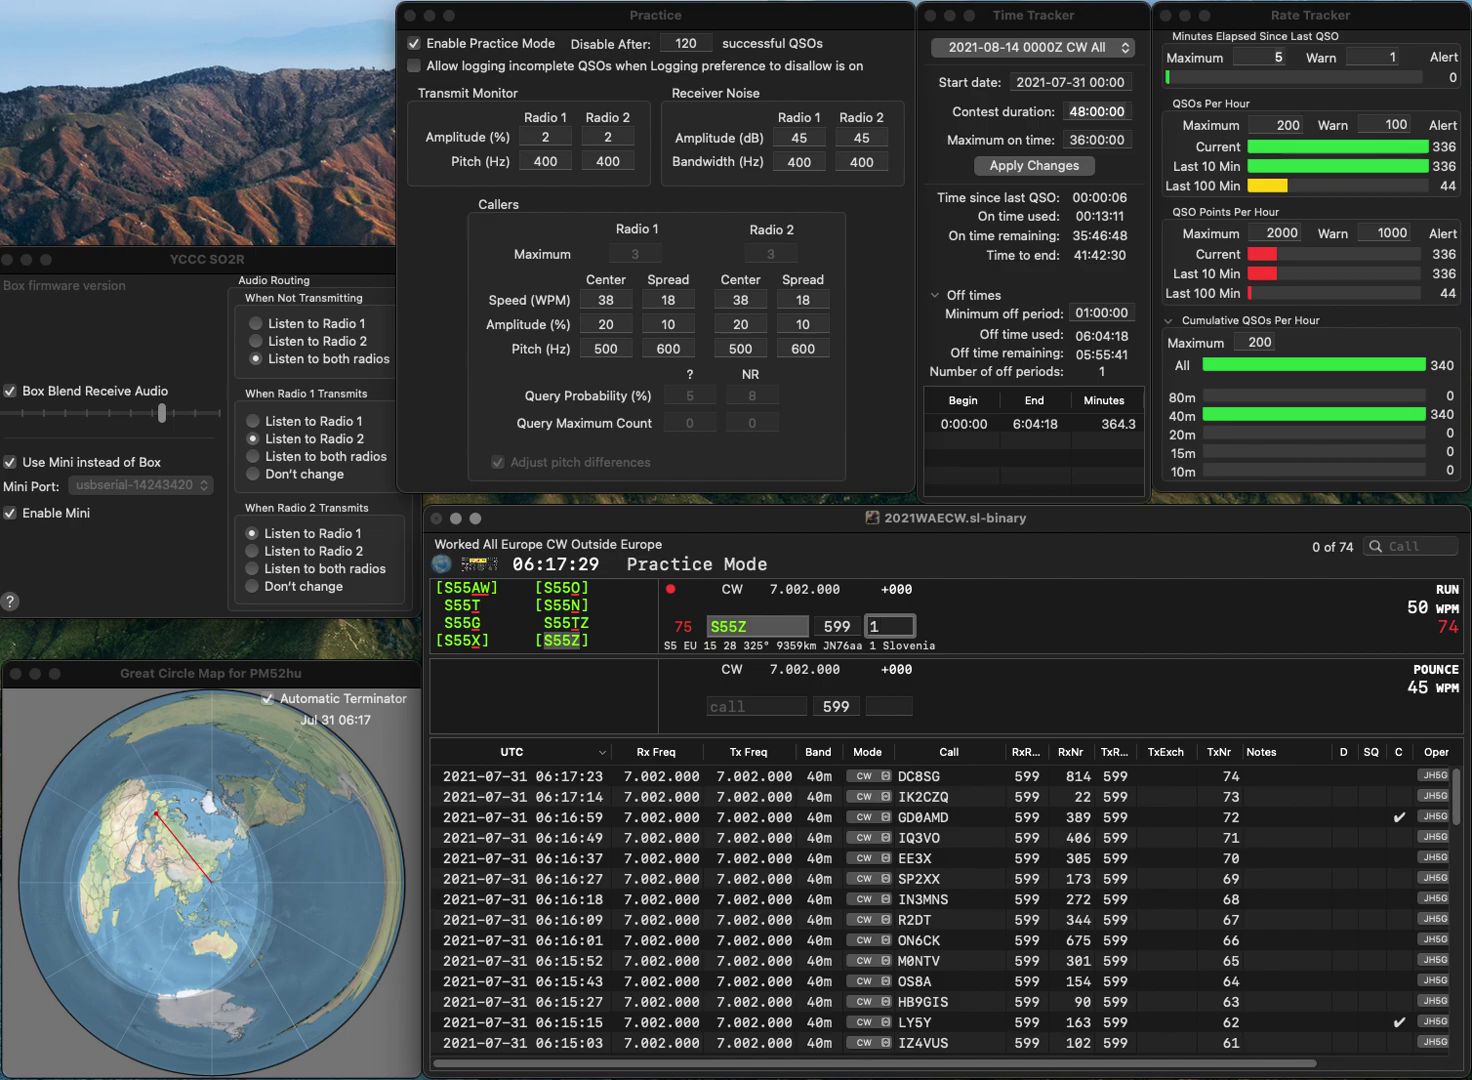
{"action": "key", "text": "Return"}
{"action": "type", "text": "W"}
{"action": "key", "text": "super+Left"}
{"action": "type", "text": "U"}
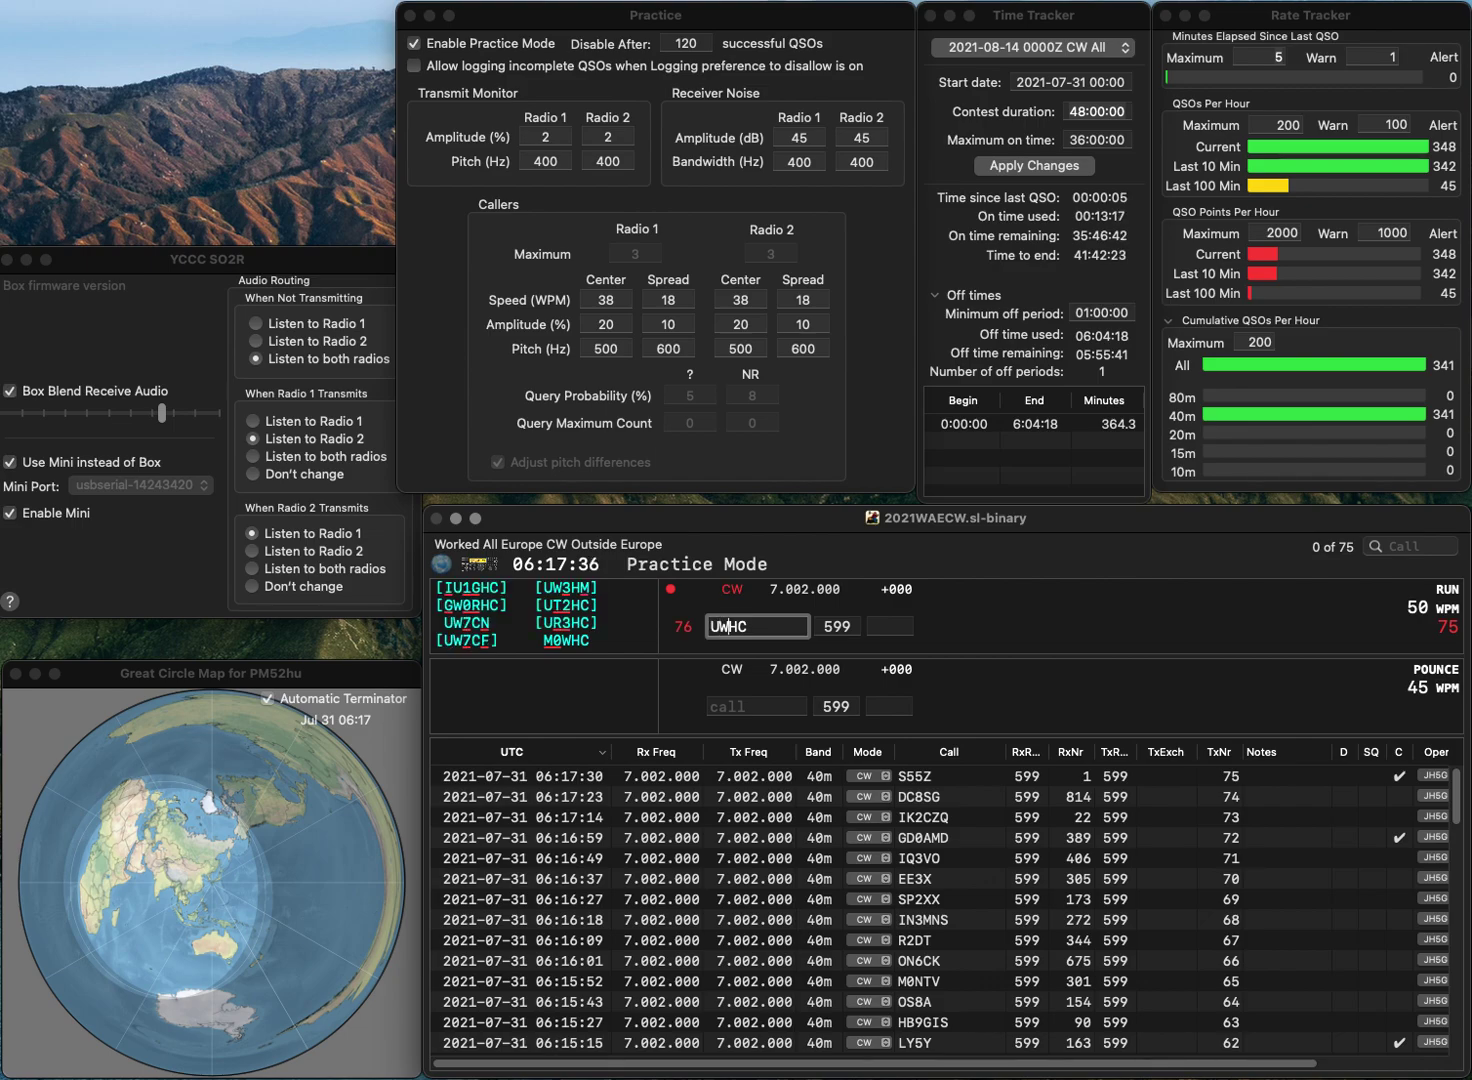
{"action": "type", "text": "T2"}
{"action": "key", "text": "Delete"}
{"action": "key", "text": "Return"}
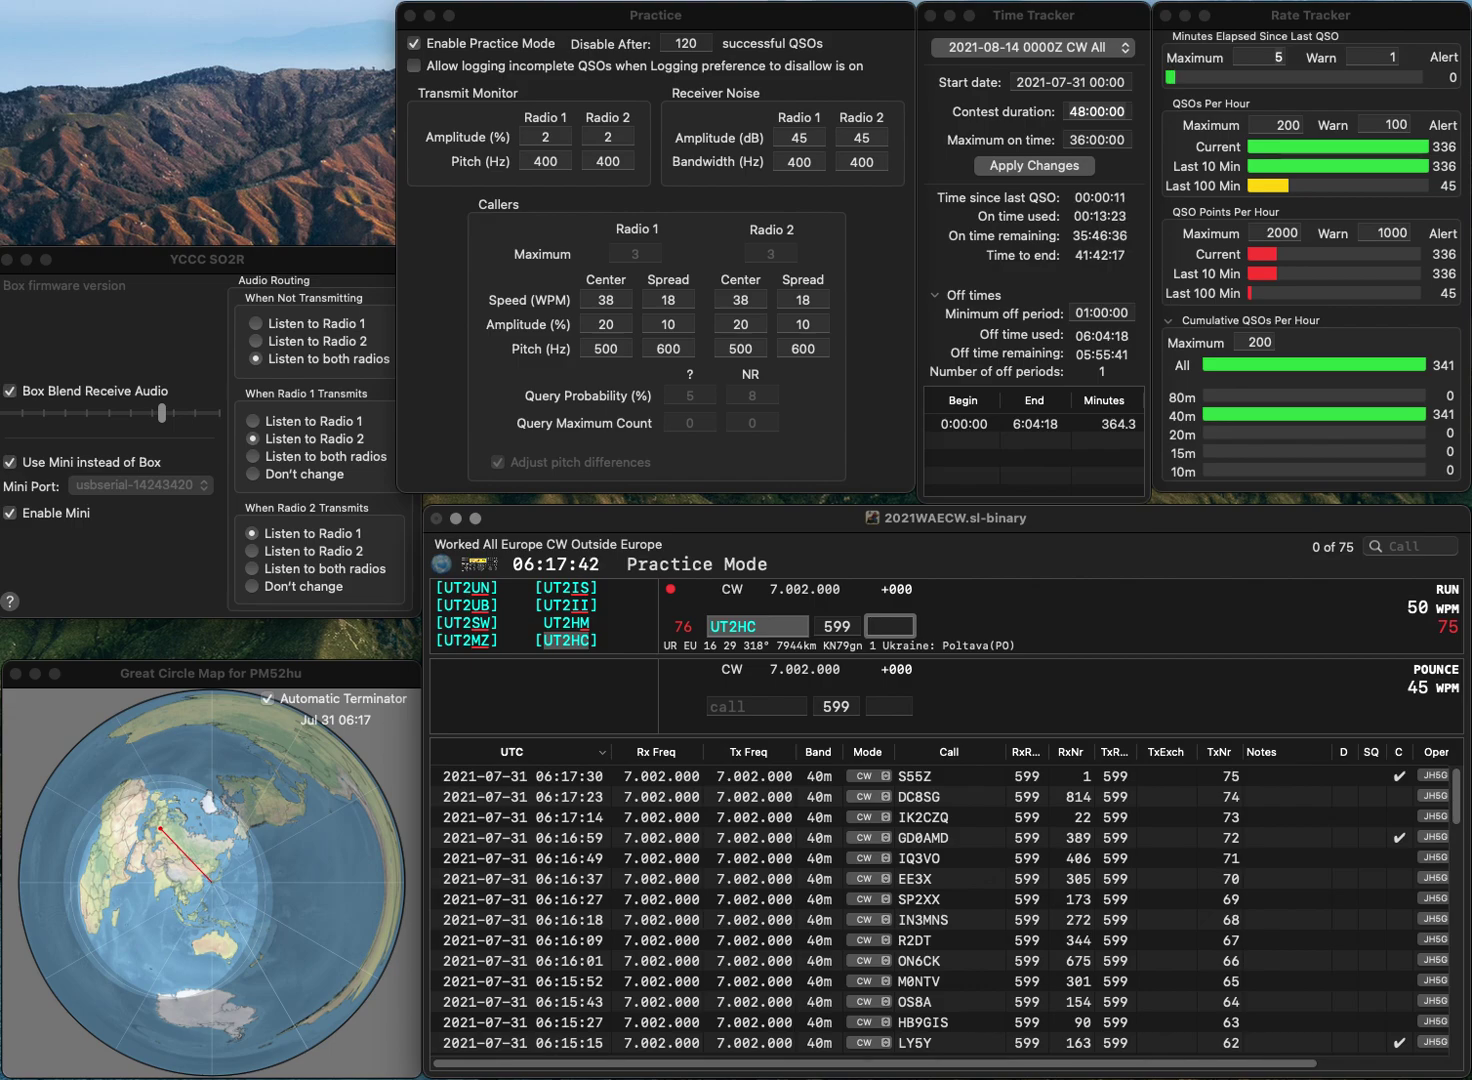
{"action": "type", "text": "749"}
{"action": "key", "text": "Return"}
Step: Log a run-radio contact with the call sign corrected to R1BGK, entering 409 as the received serial number
{"action": "type", "text": "R1DZK"}
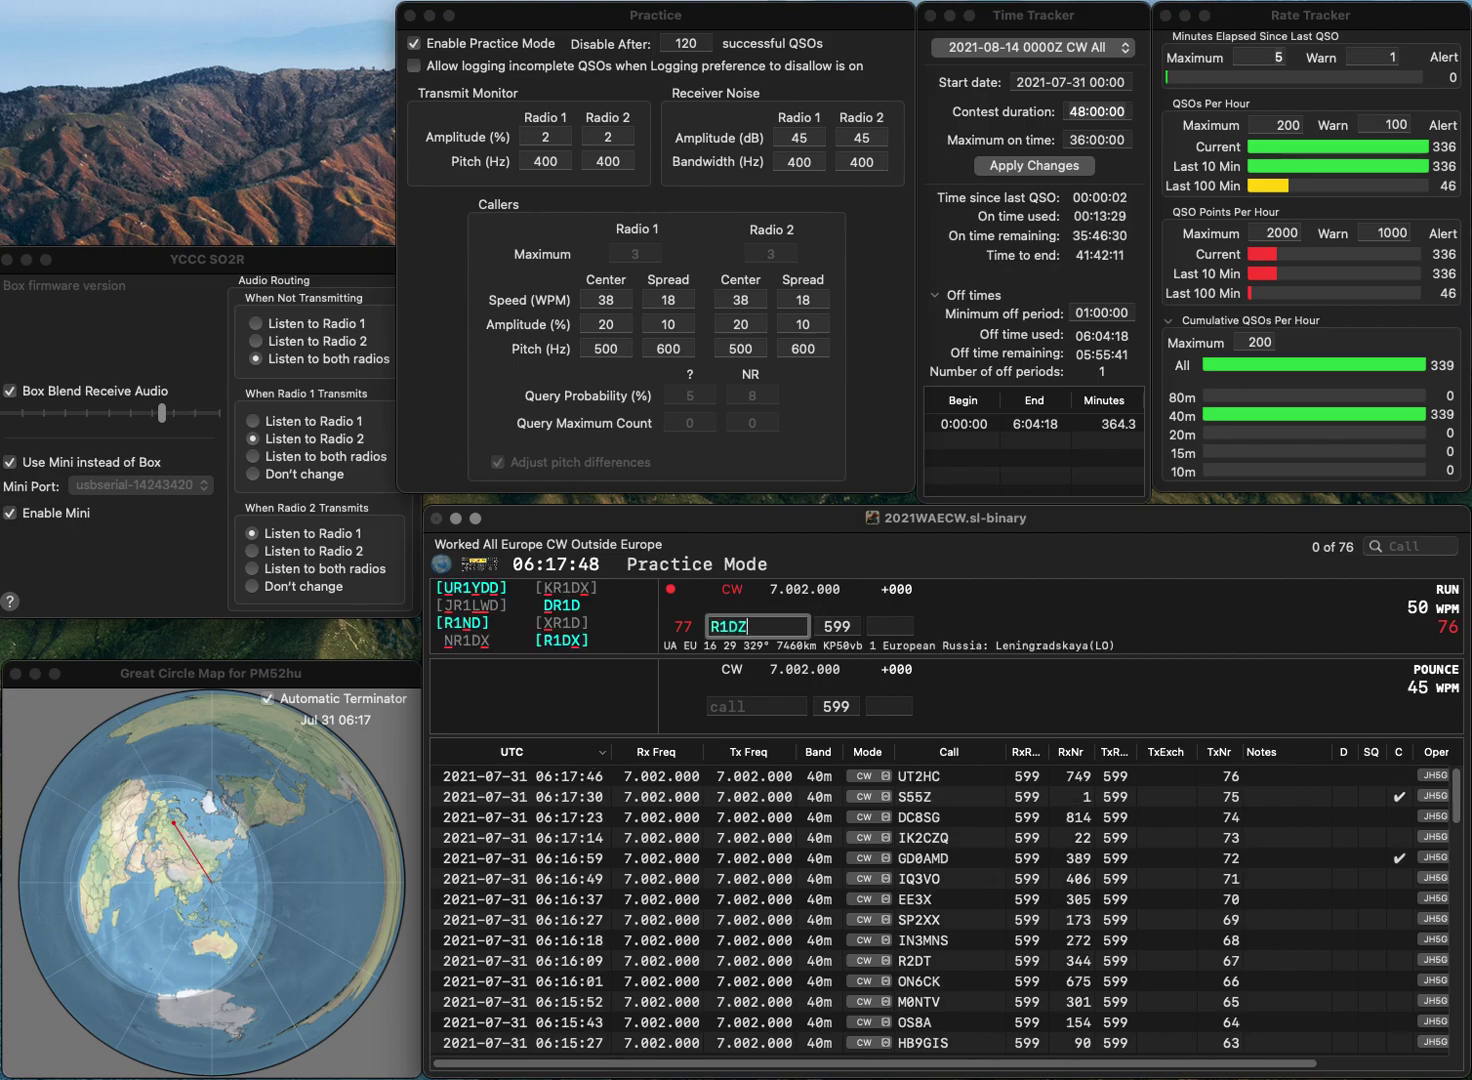
{"action": "key", "text": "BackSpace"}
{"action": "key", "text": "BackSpace"}
{"action": "key", "text": "BackSpace"}
{"action": "type", "text": "BG"}
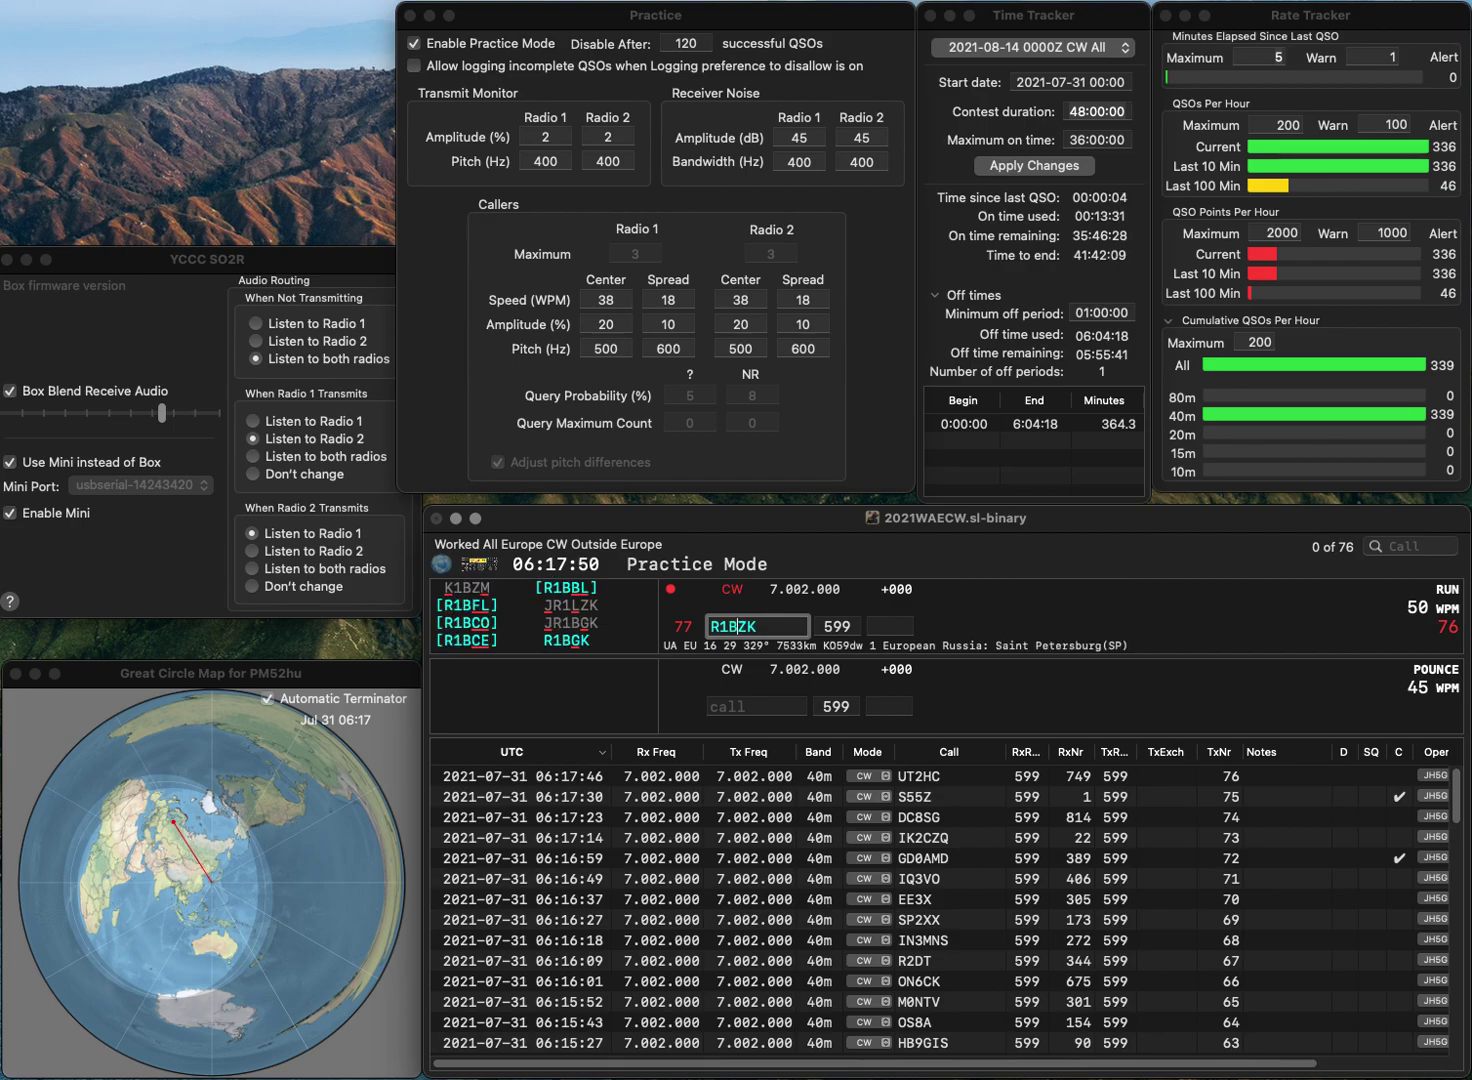
{"action": "type", "text": "K"}
{"action": "key", "text": "space"}
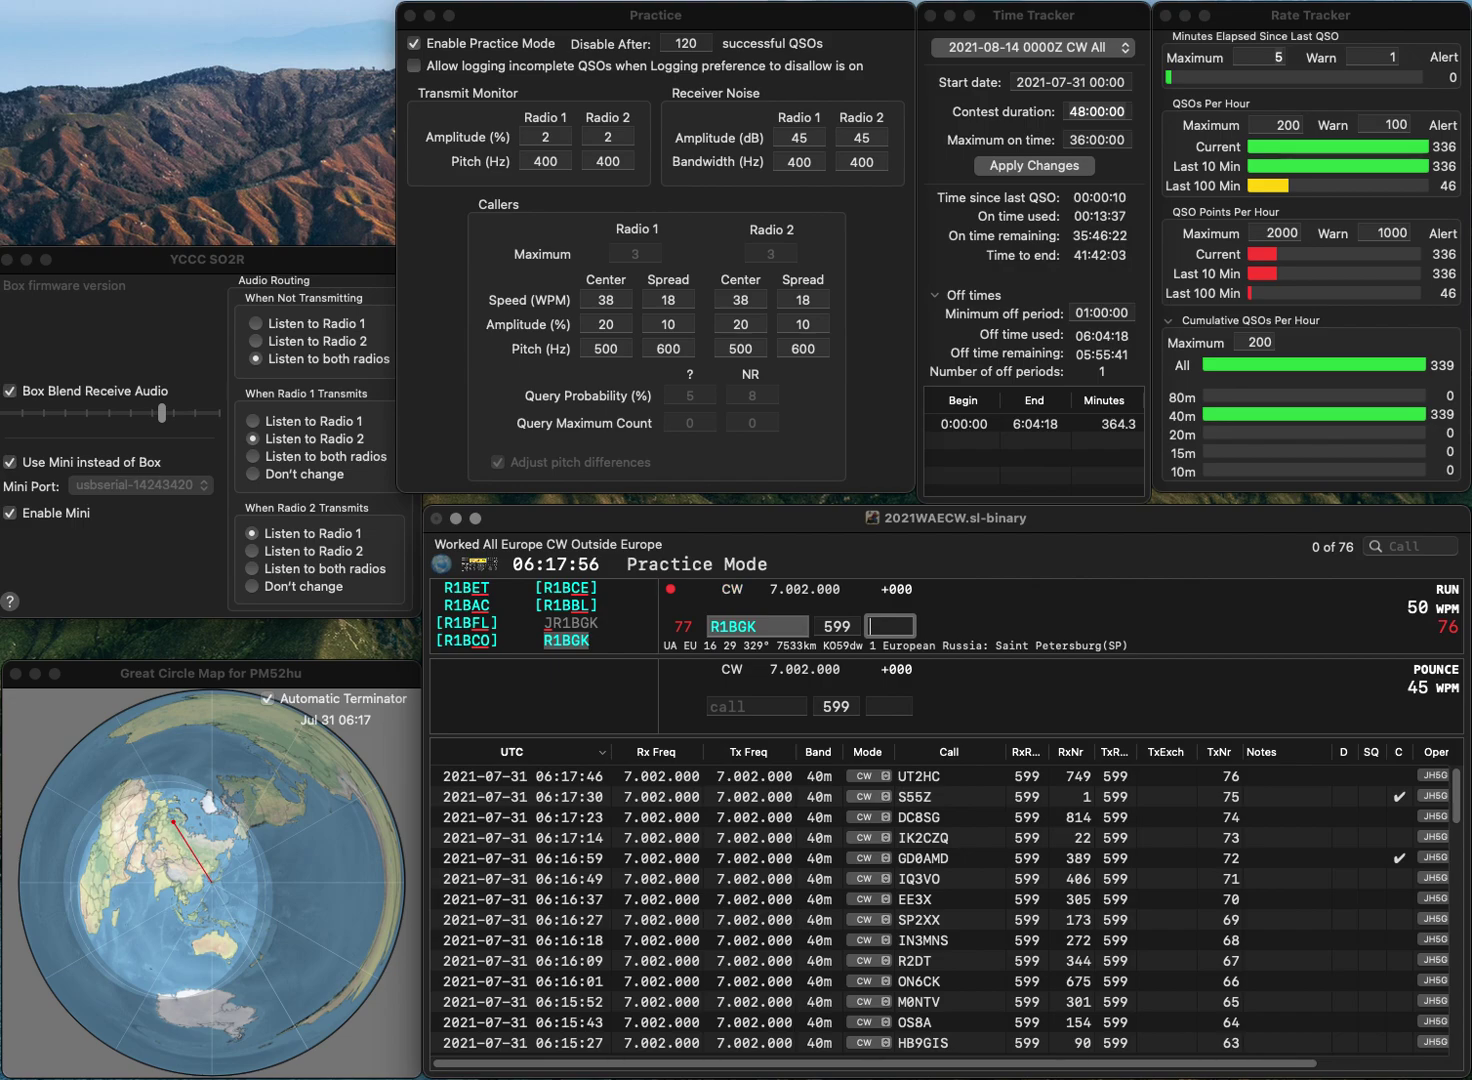
{"action": "type", "text": "409"}
{"action": "key", "text": "Return"}
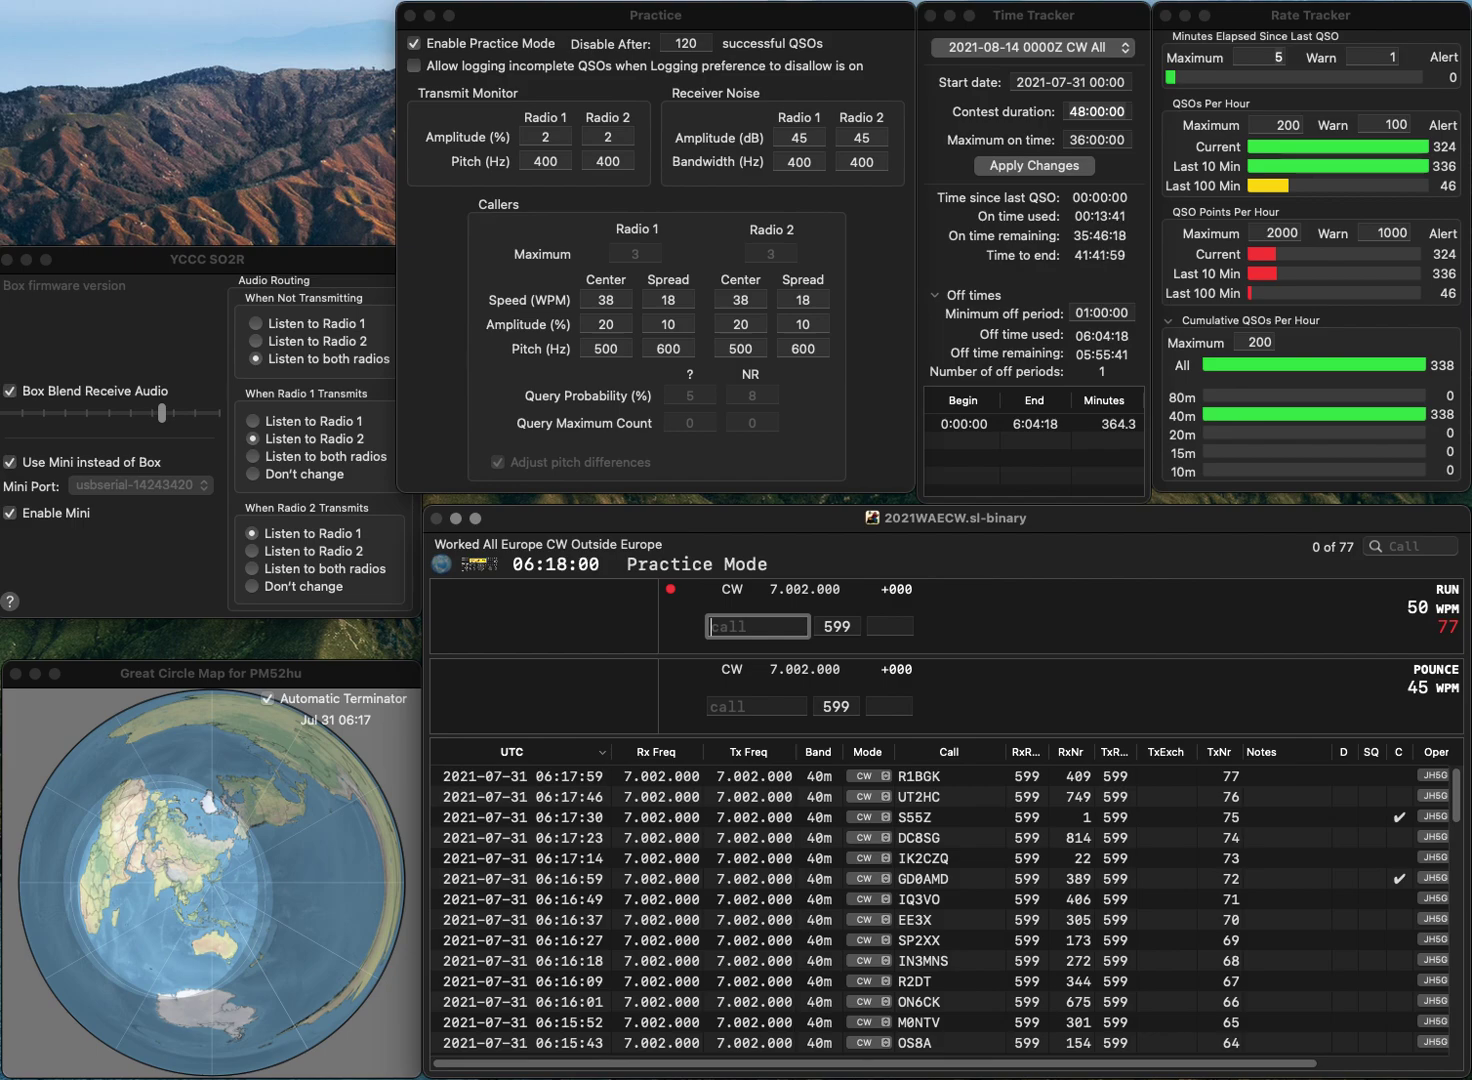
{"action": "type", "text": "UY0ZG"}
{"action": "key", "text": "Return"}
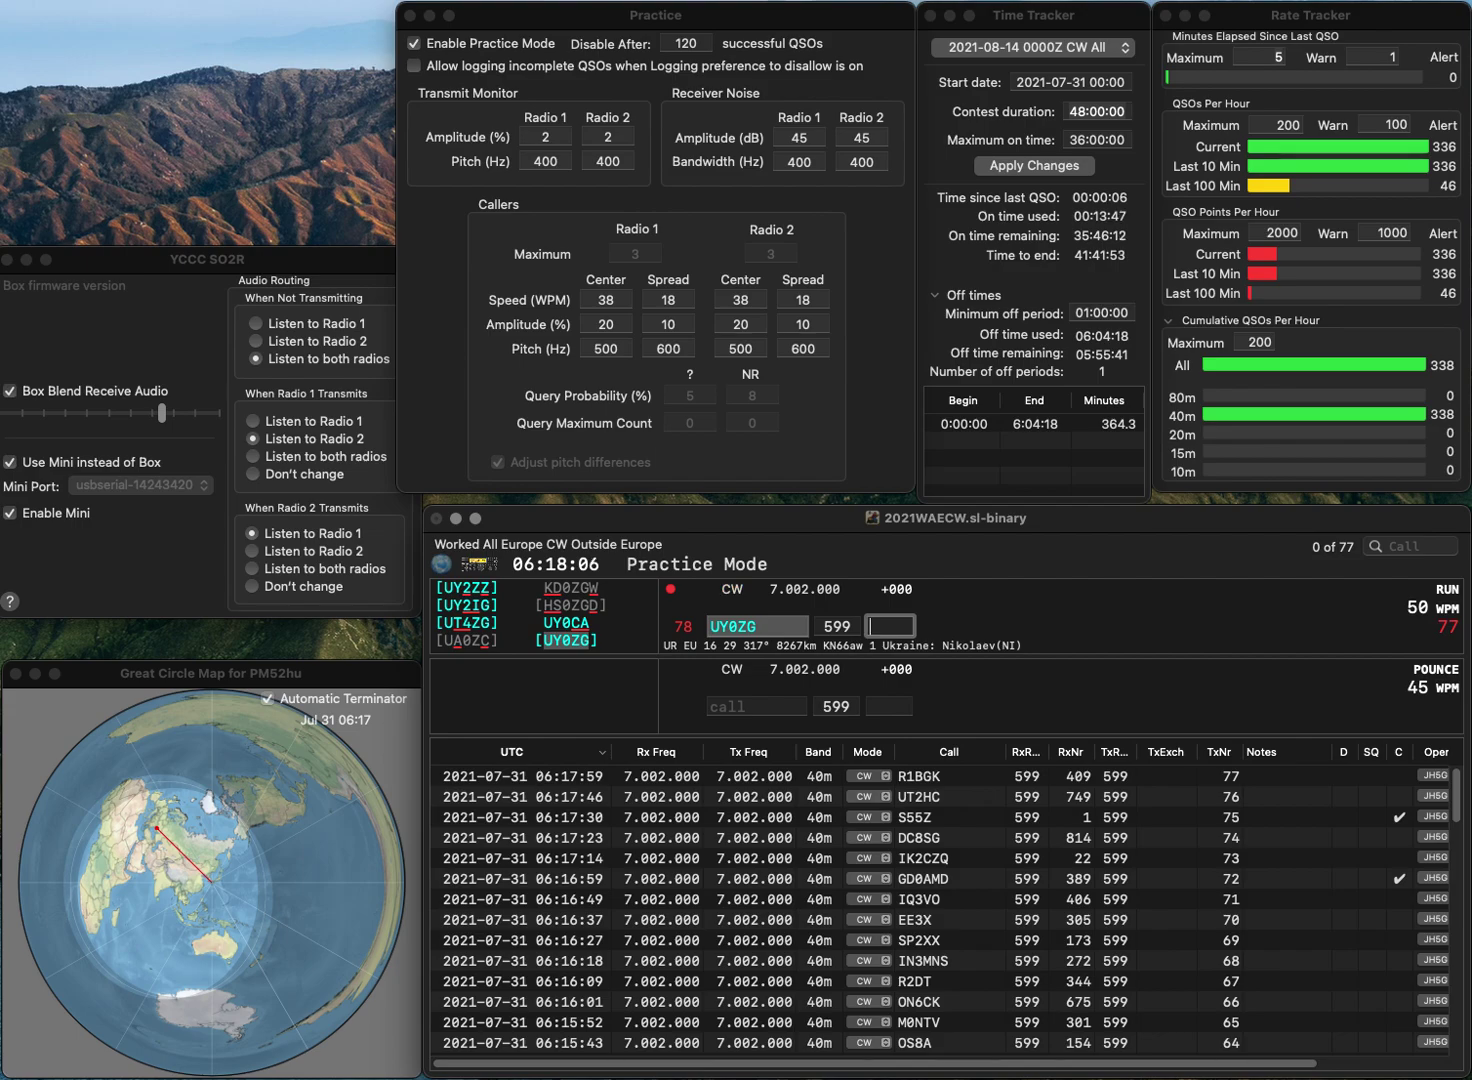
{"action": "type", "text": "347"}
{"action": "key", "text": "Return"}
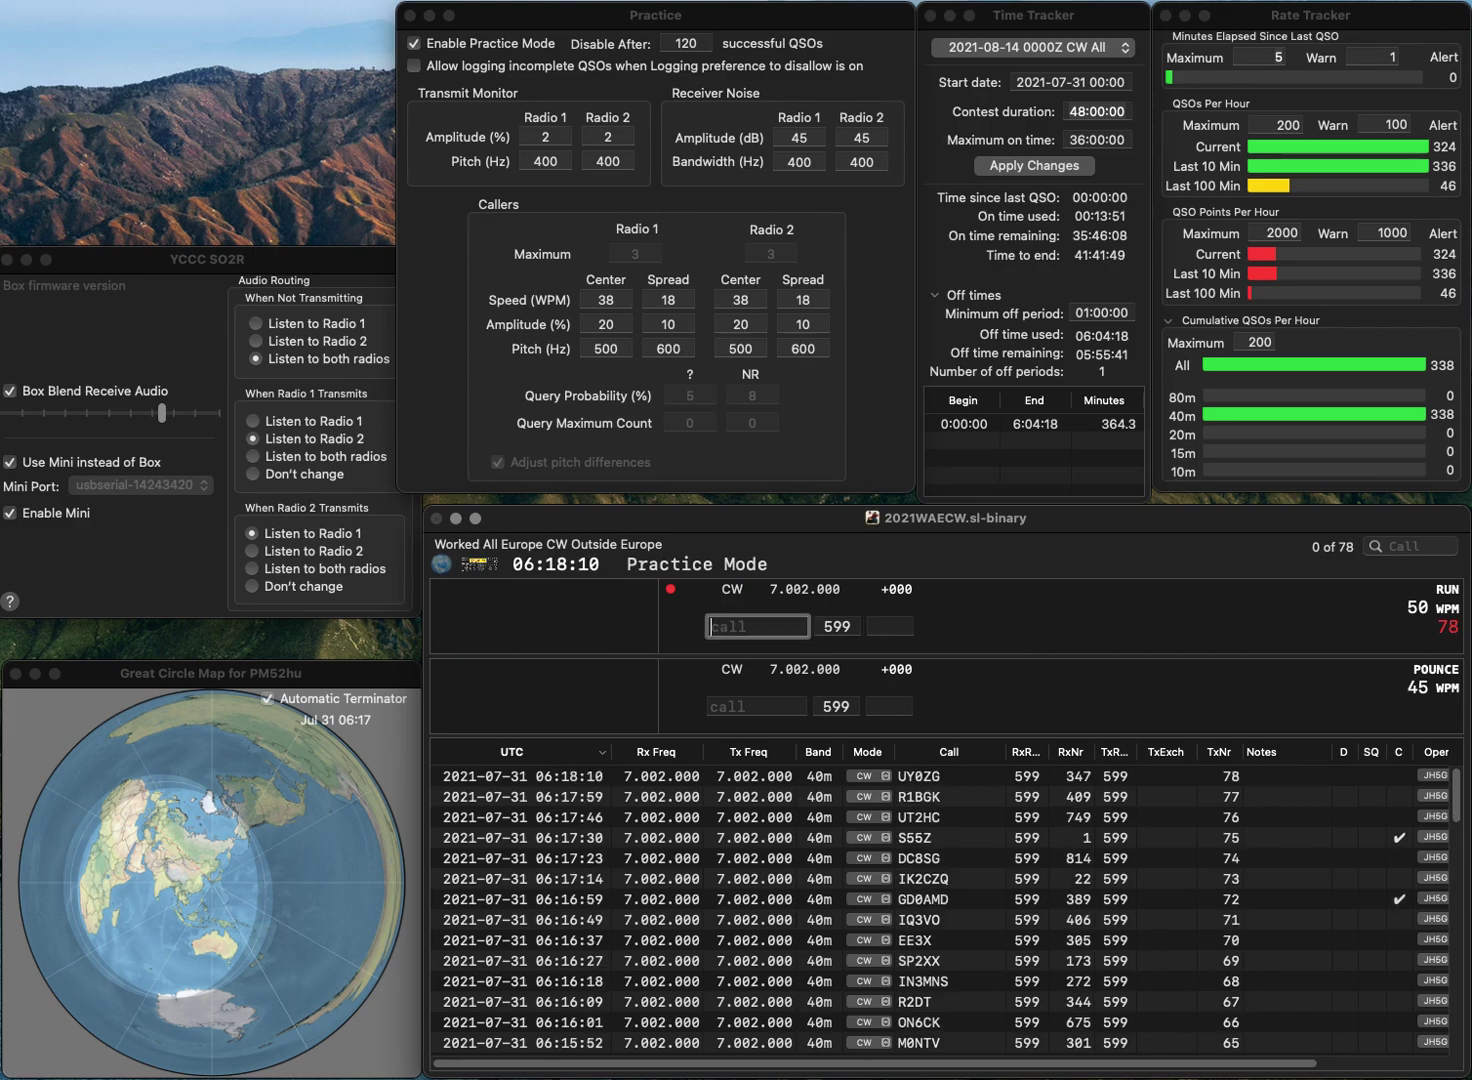
Step: Log a run-radio contact with call sign EA7X, entering 955 as the received serial number
{"action": "type", "text": "EA"}
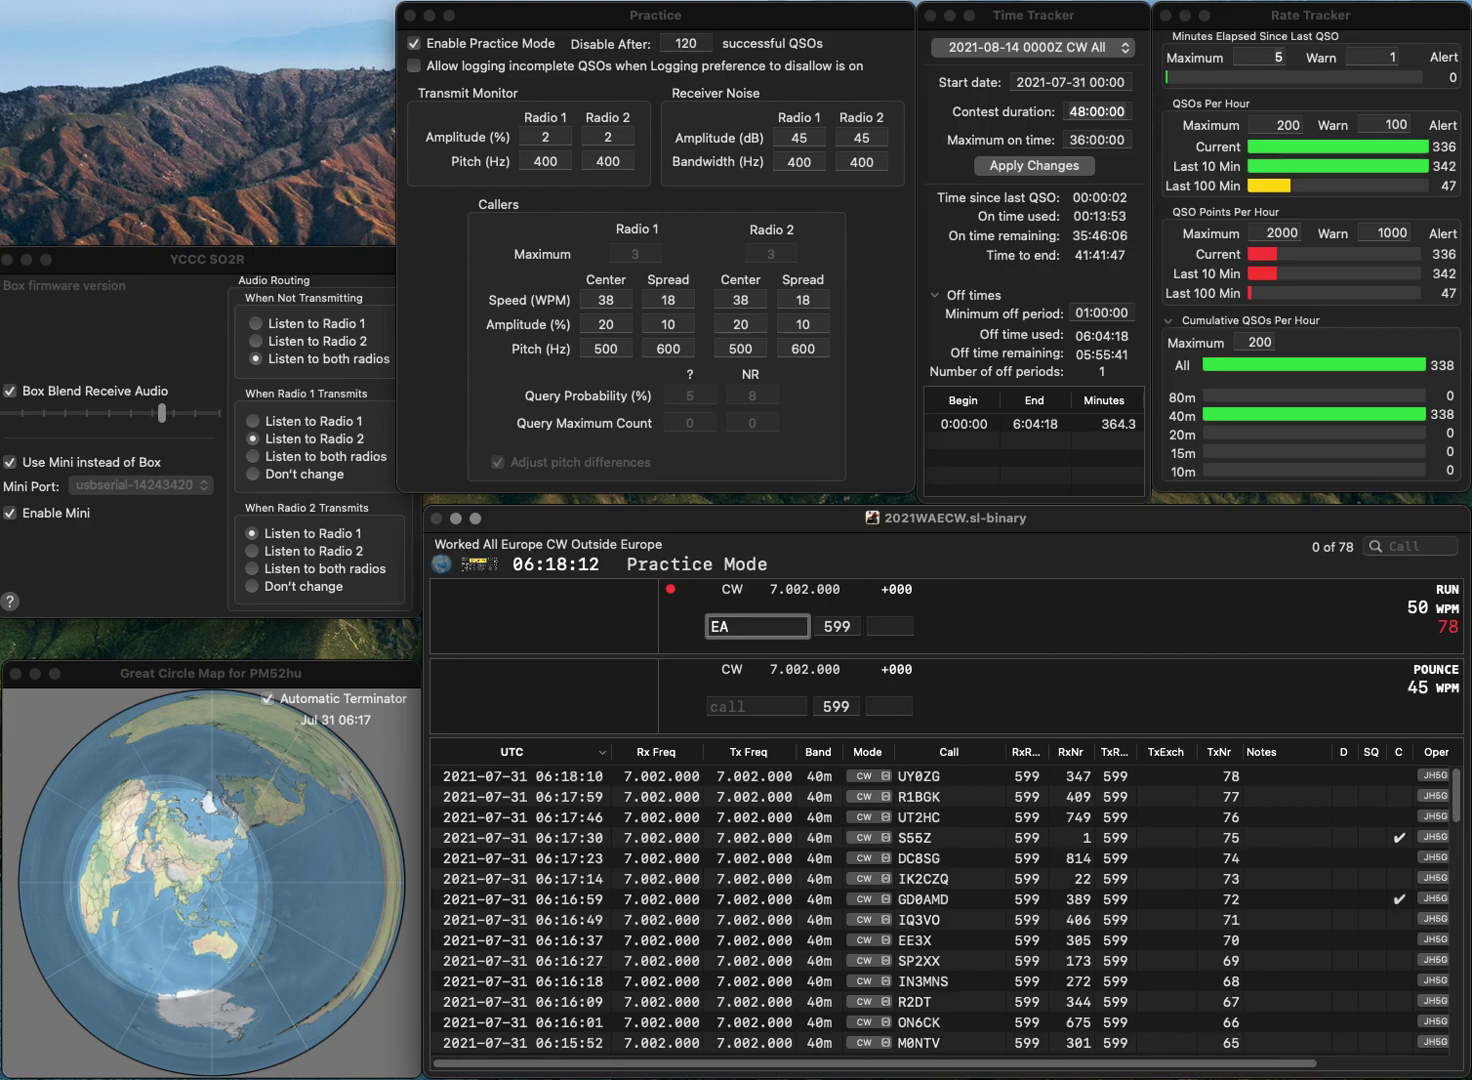
{"action": "type", "text": "7"}
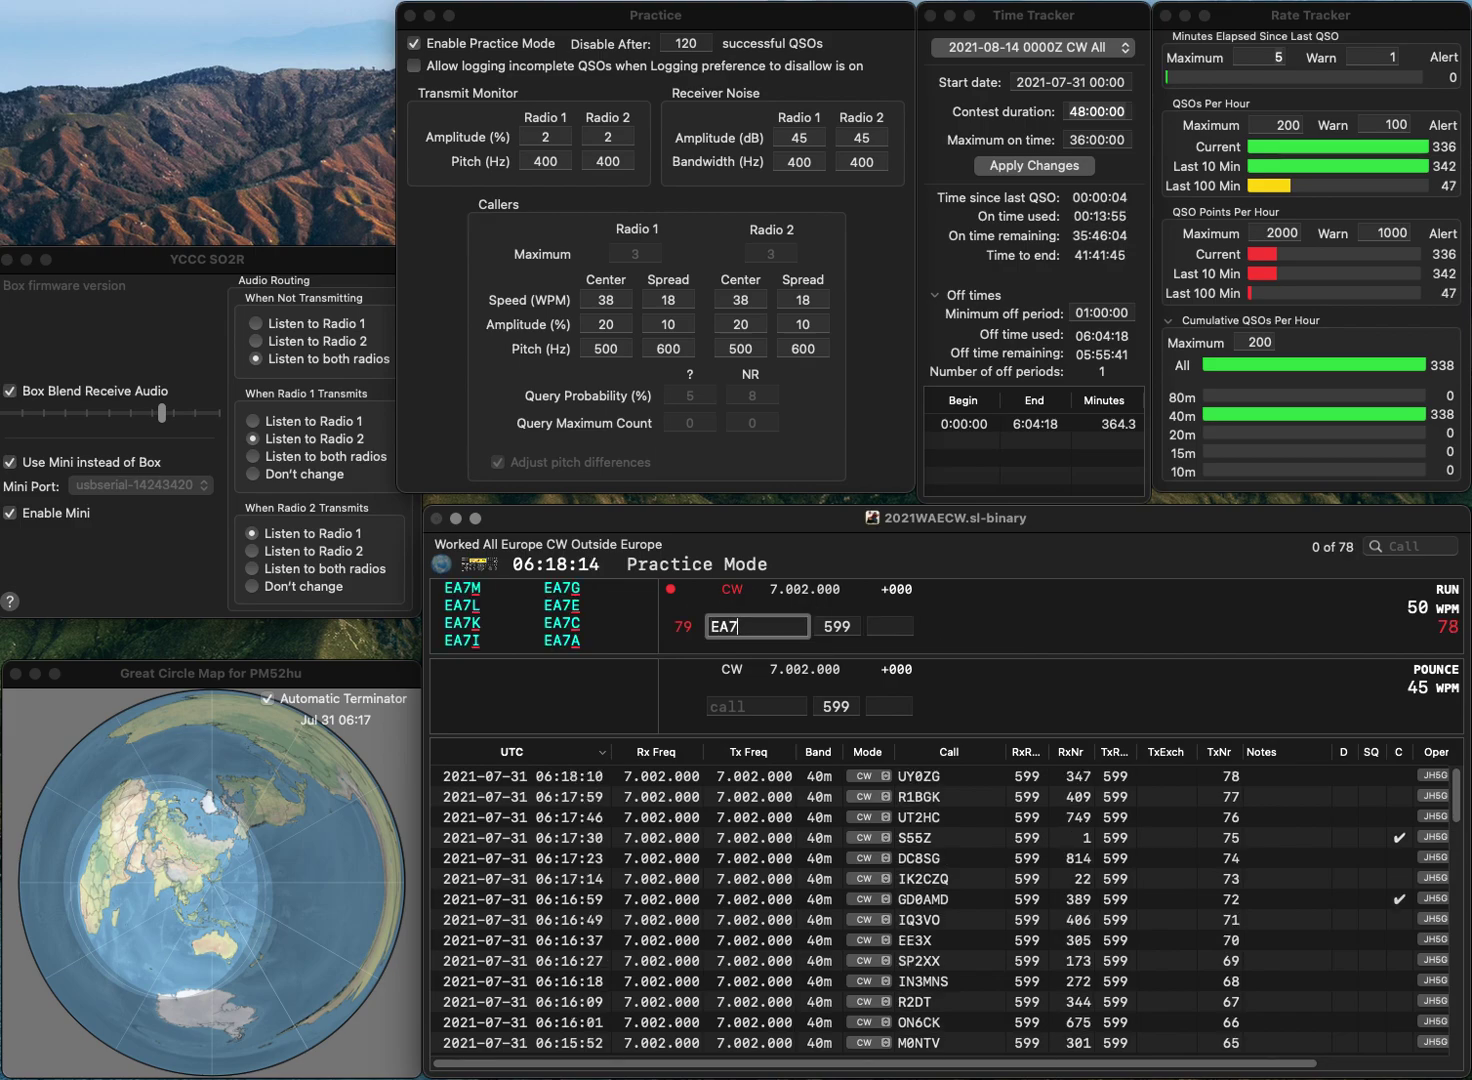
{"action": "type", "text": "X"}
{"action": "key", "text": "Return"}
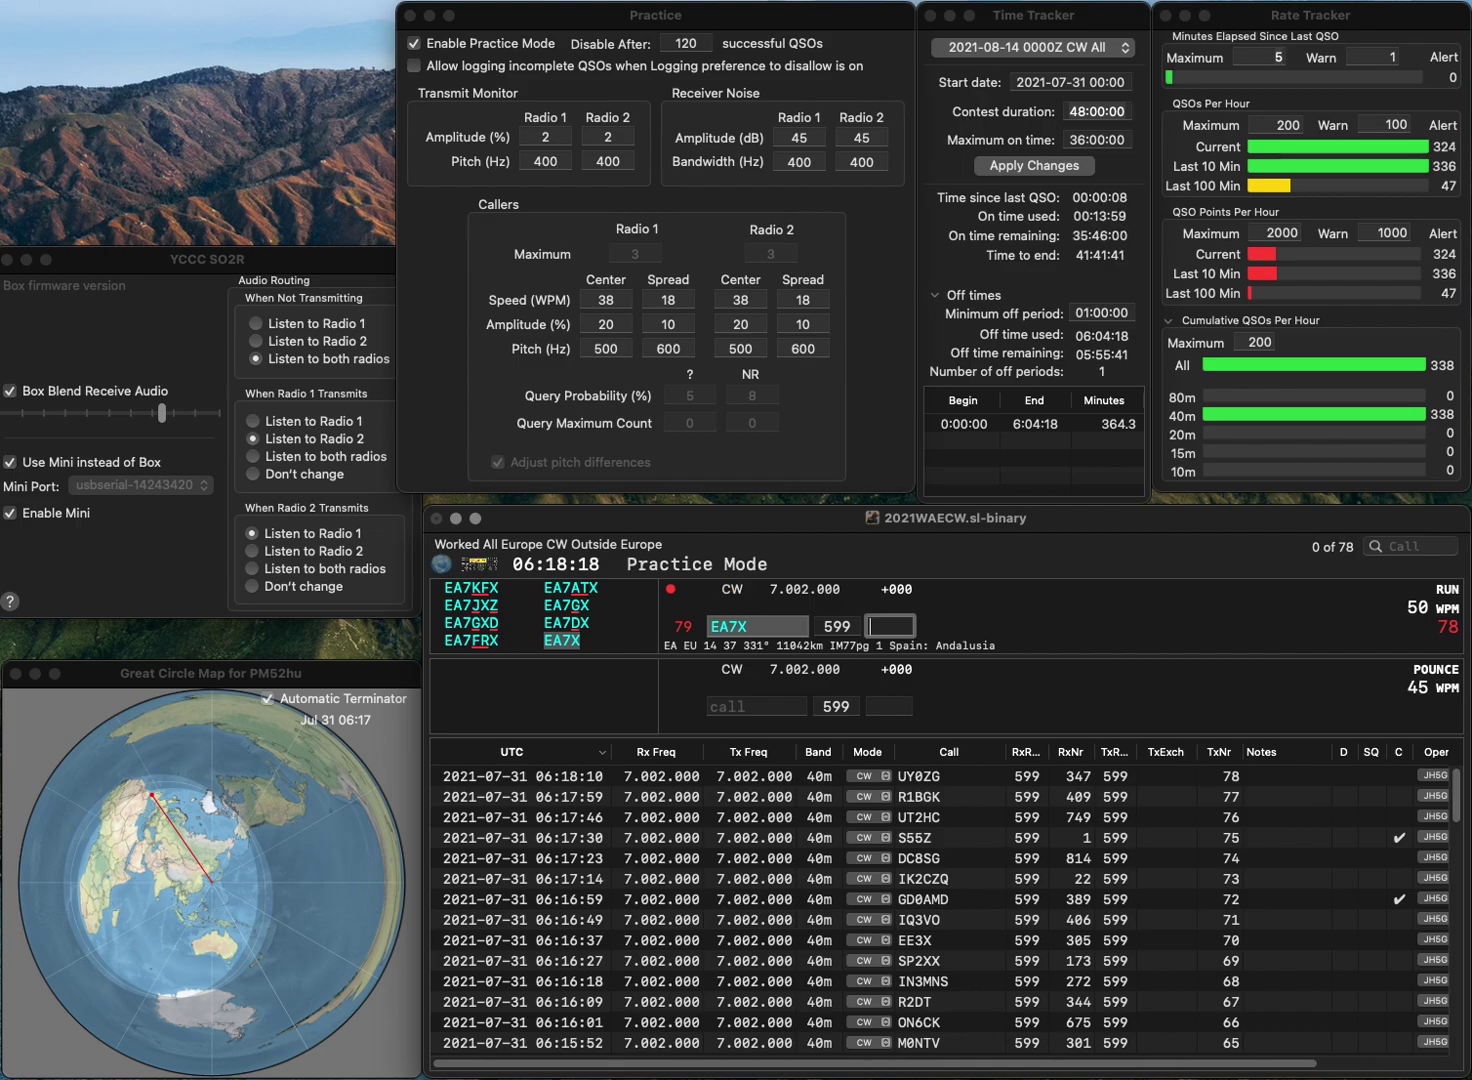
{"action": "type", "text": "955"}
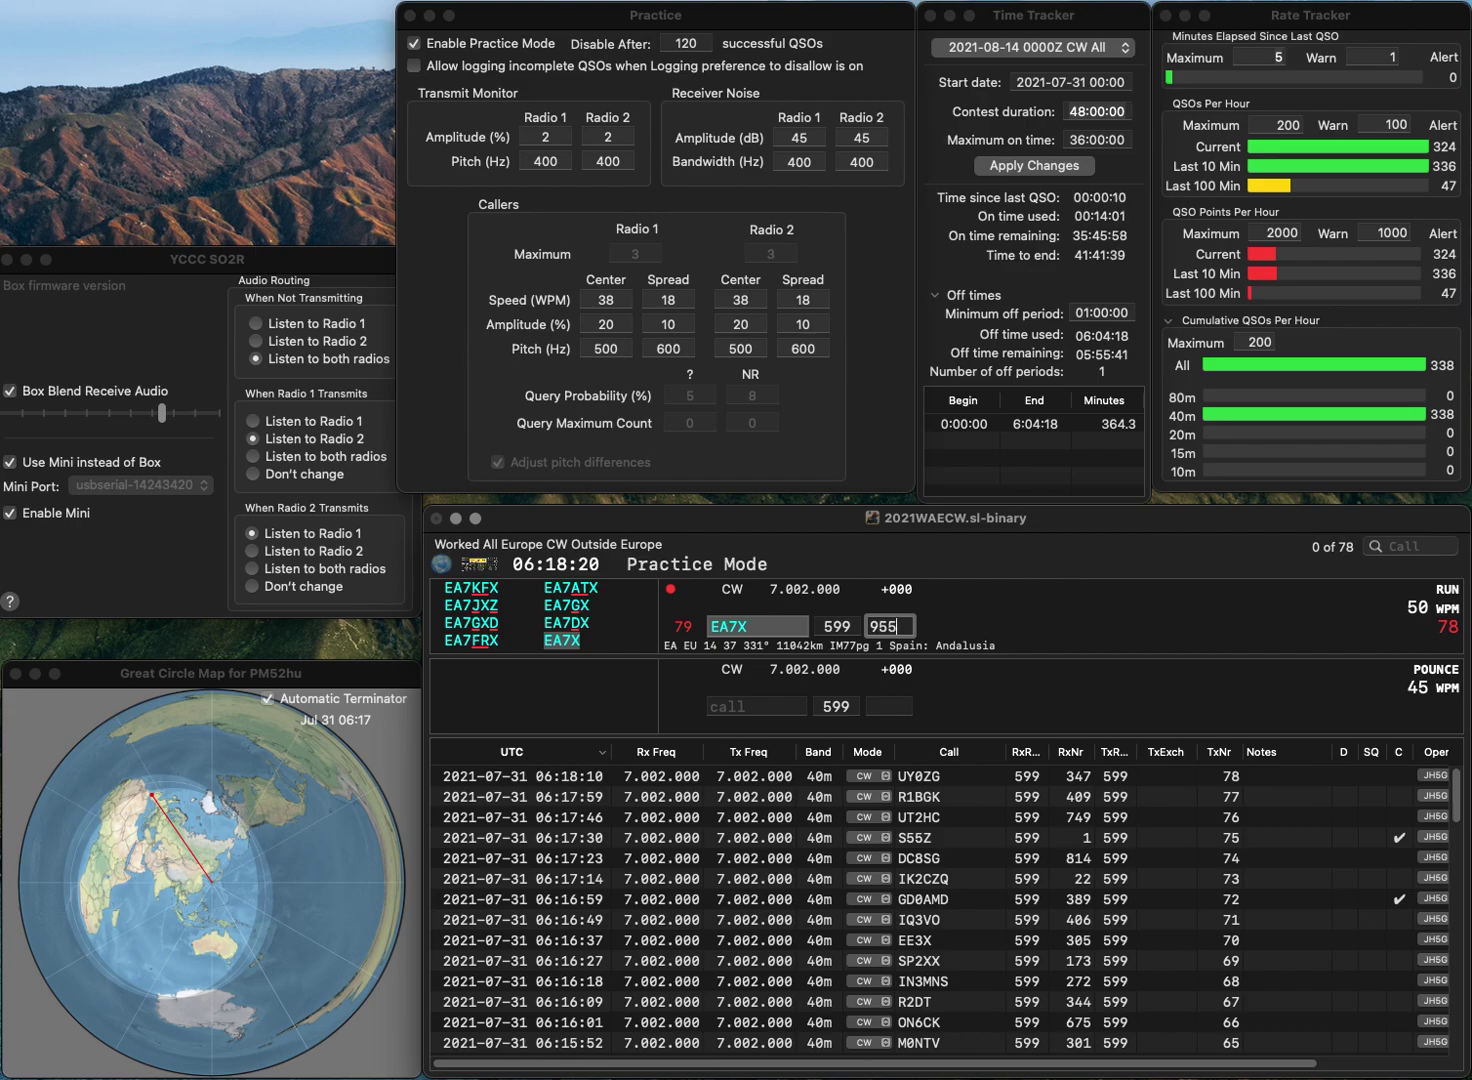
{"action": "key", "text": "Return"}
Step: Log a run-radio contact with call sign DJ2KD, entering 782 as the received serial number
{"action": "type", "text": "D"}
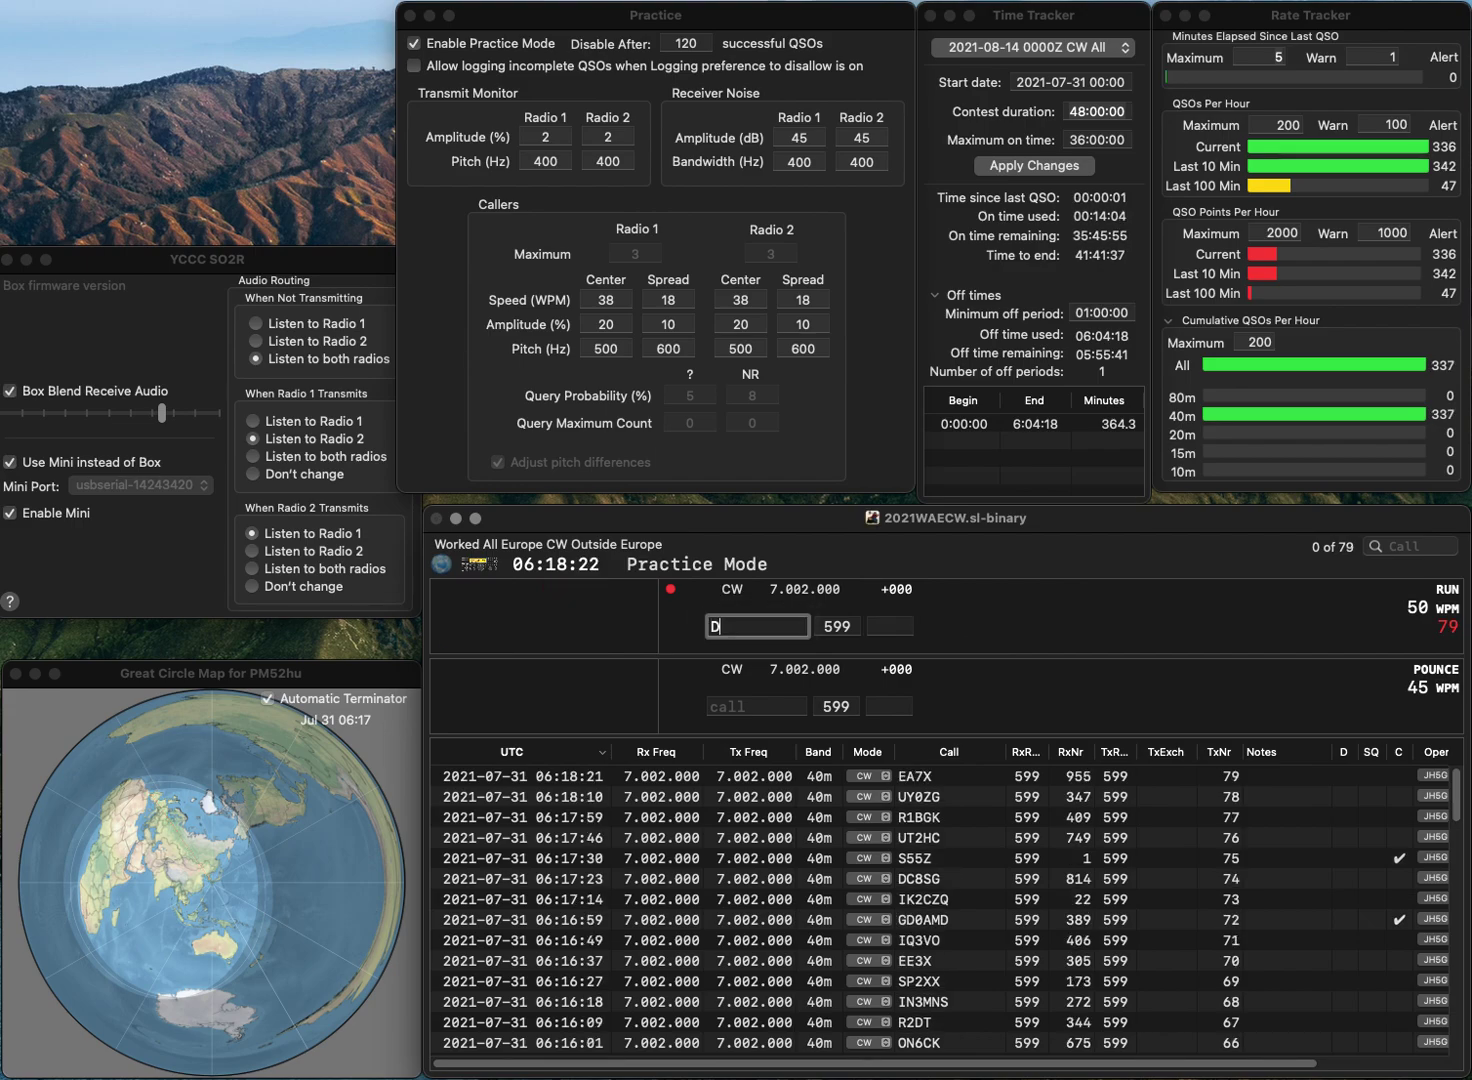
{"action": "type", "text": "J2KD"}
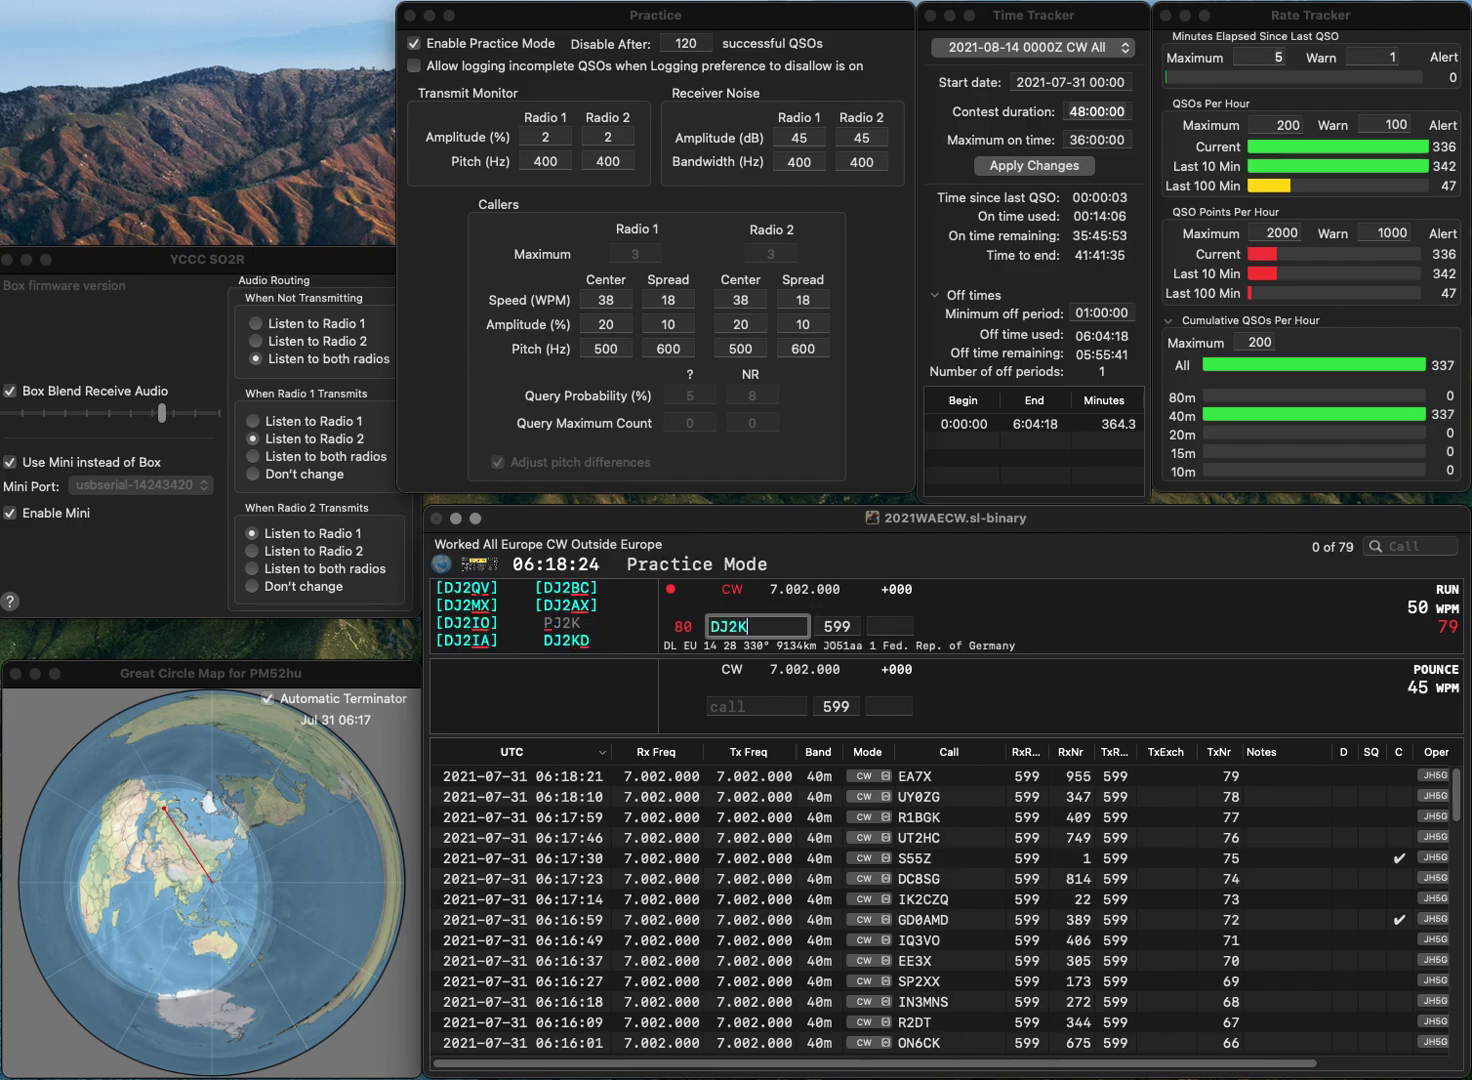
{"action": "key", "text": "space"}
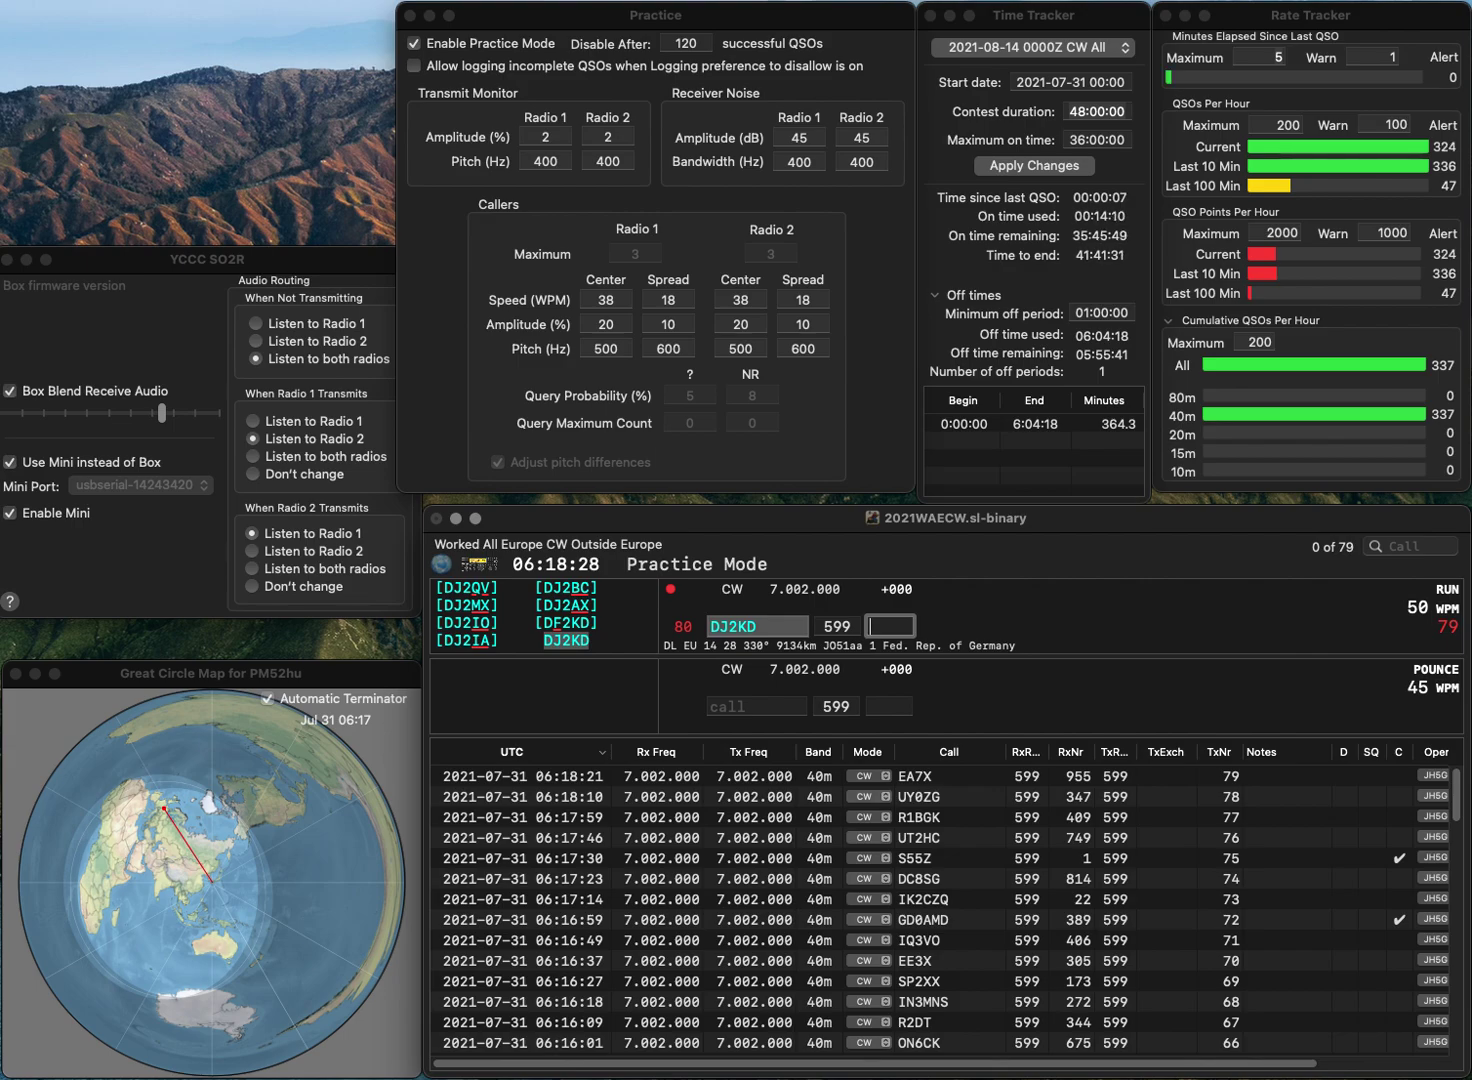
{"action": "type", "text": "82"}
{"action": "key", "text": "Return"}
{"action": "type", "text": "HA0LP"}
{"action": "key", "text": "space"}
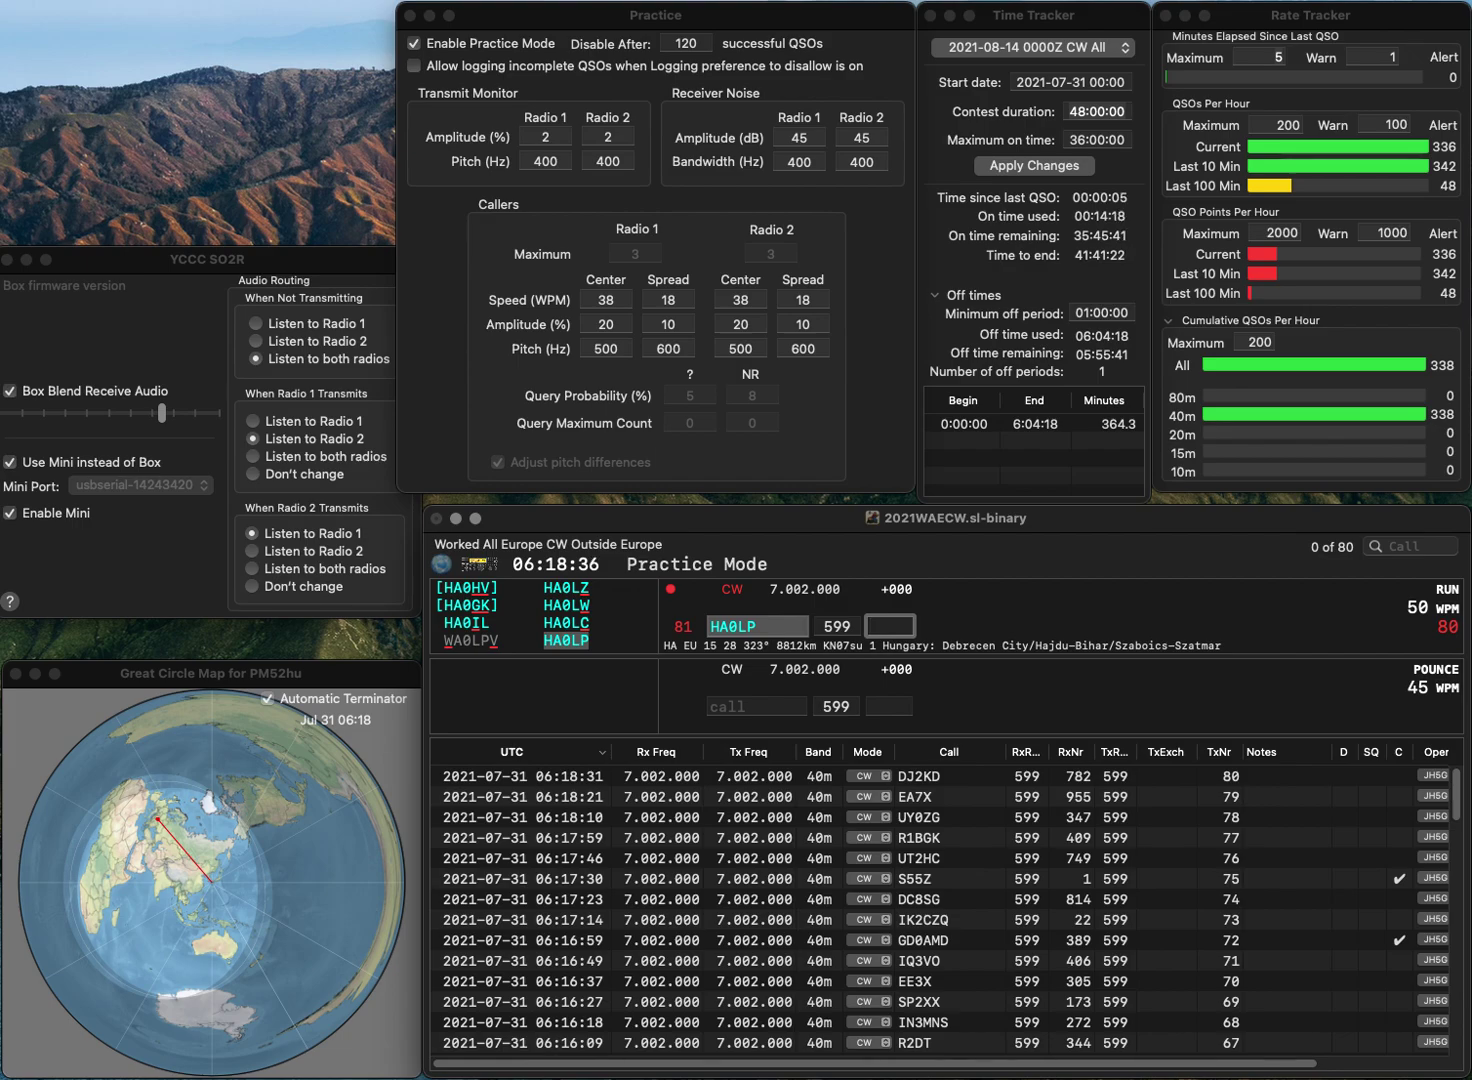
{"action": "type", "text": "919"}
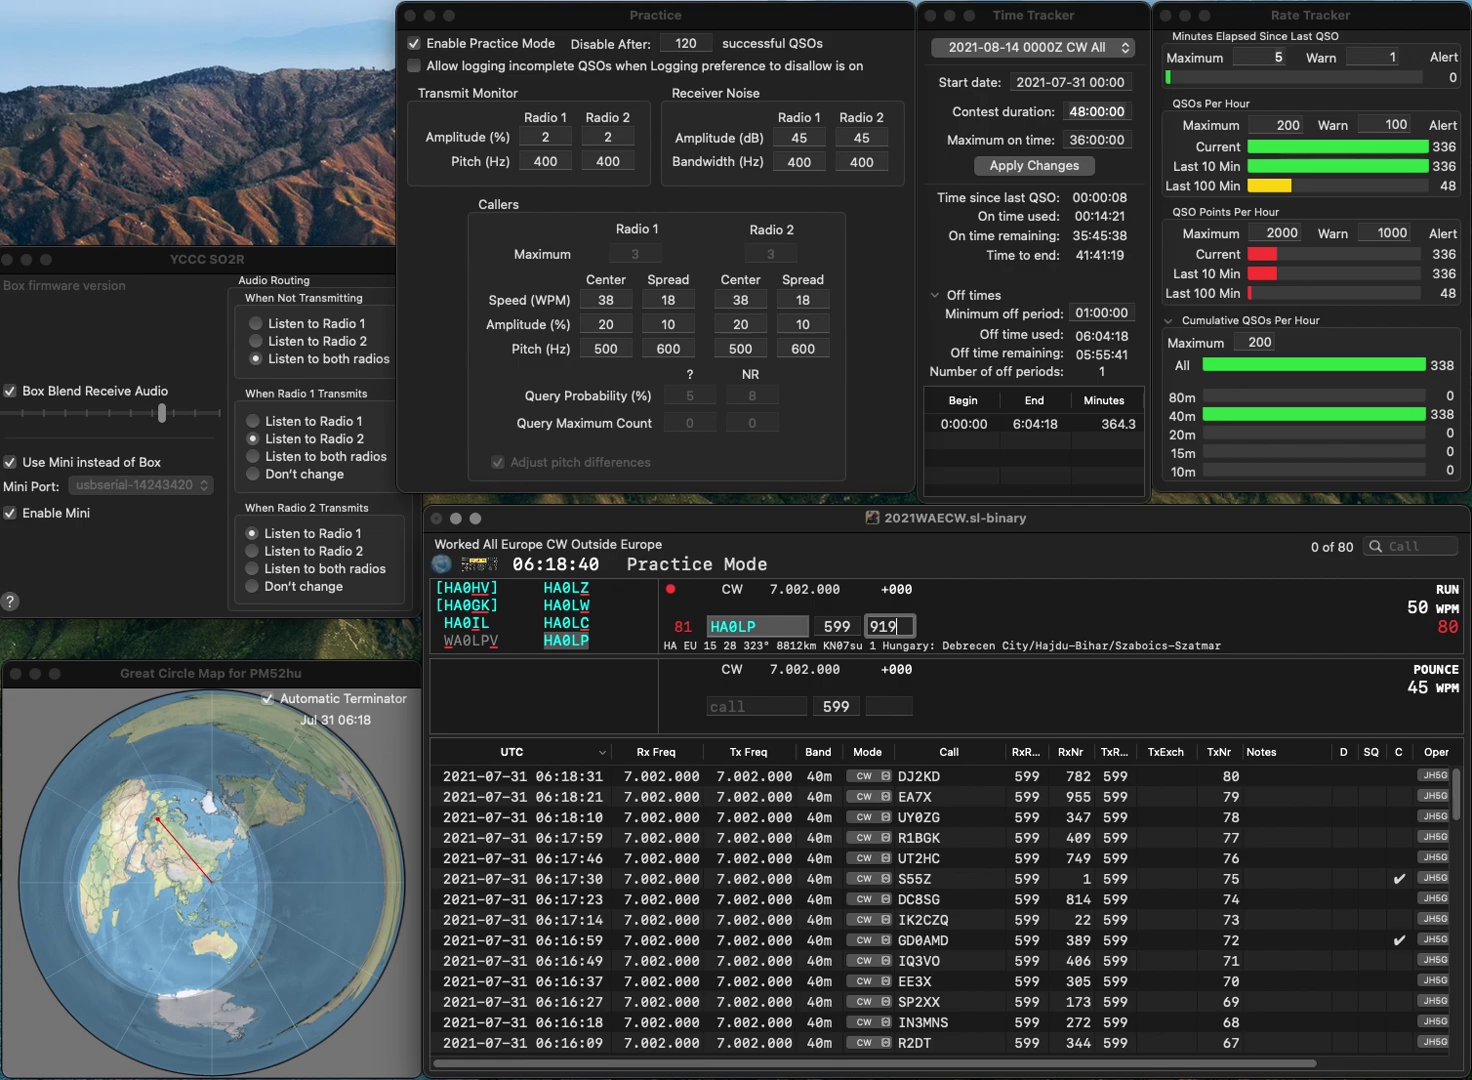
{"action": "key", "text": "Return"}
Step: Log a run-radio contact with call sign PA3EYC, entering 401 as the received serial number
{"action": "type", "text": "PA"}
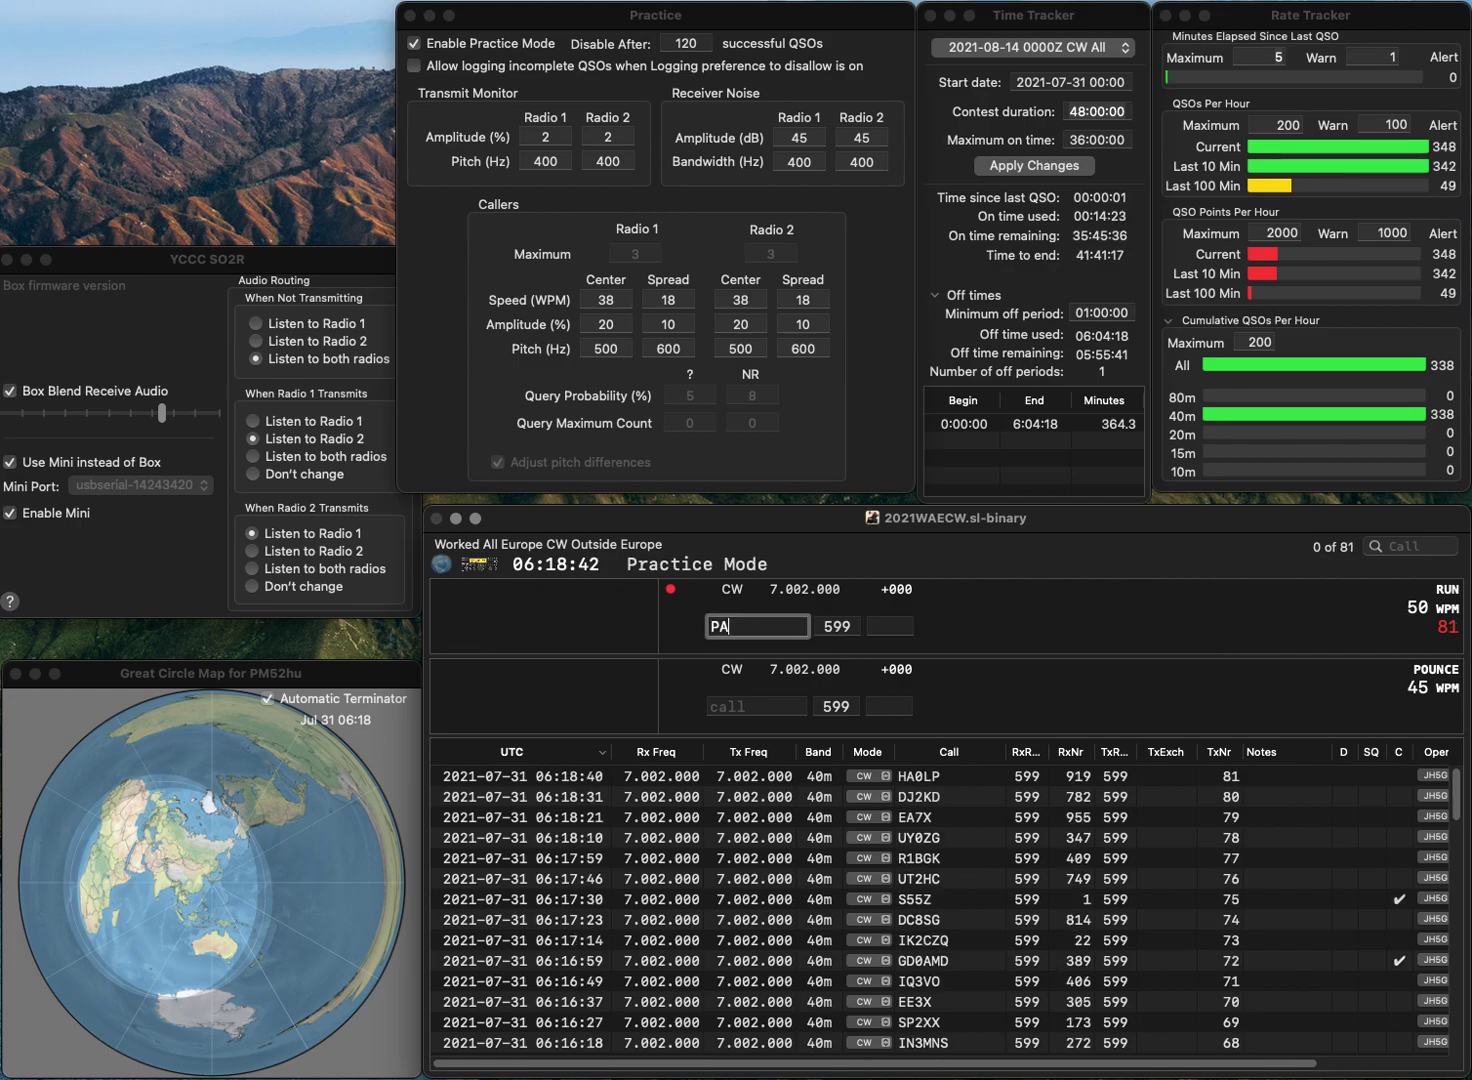
{"action": "type", "text": "3EYC"}
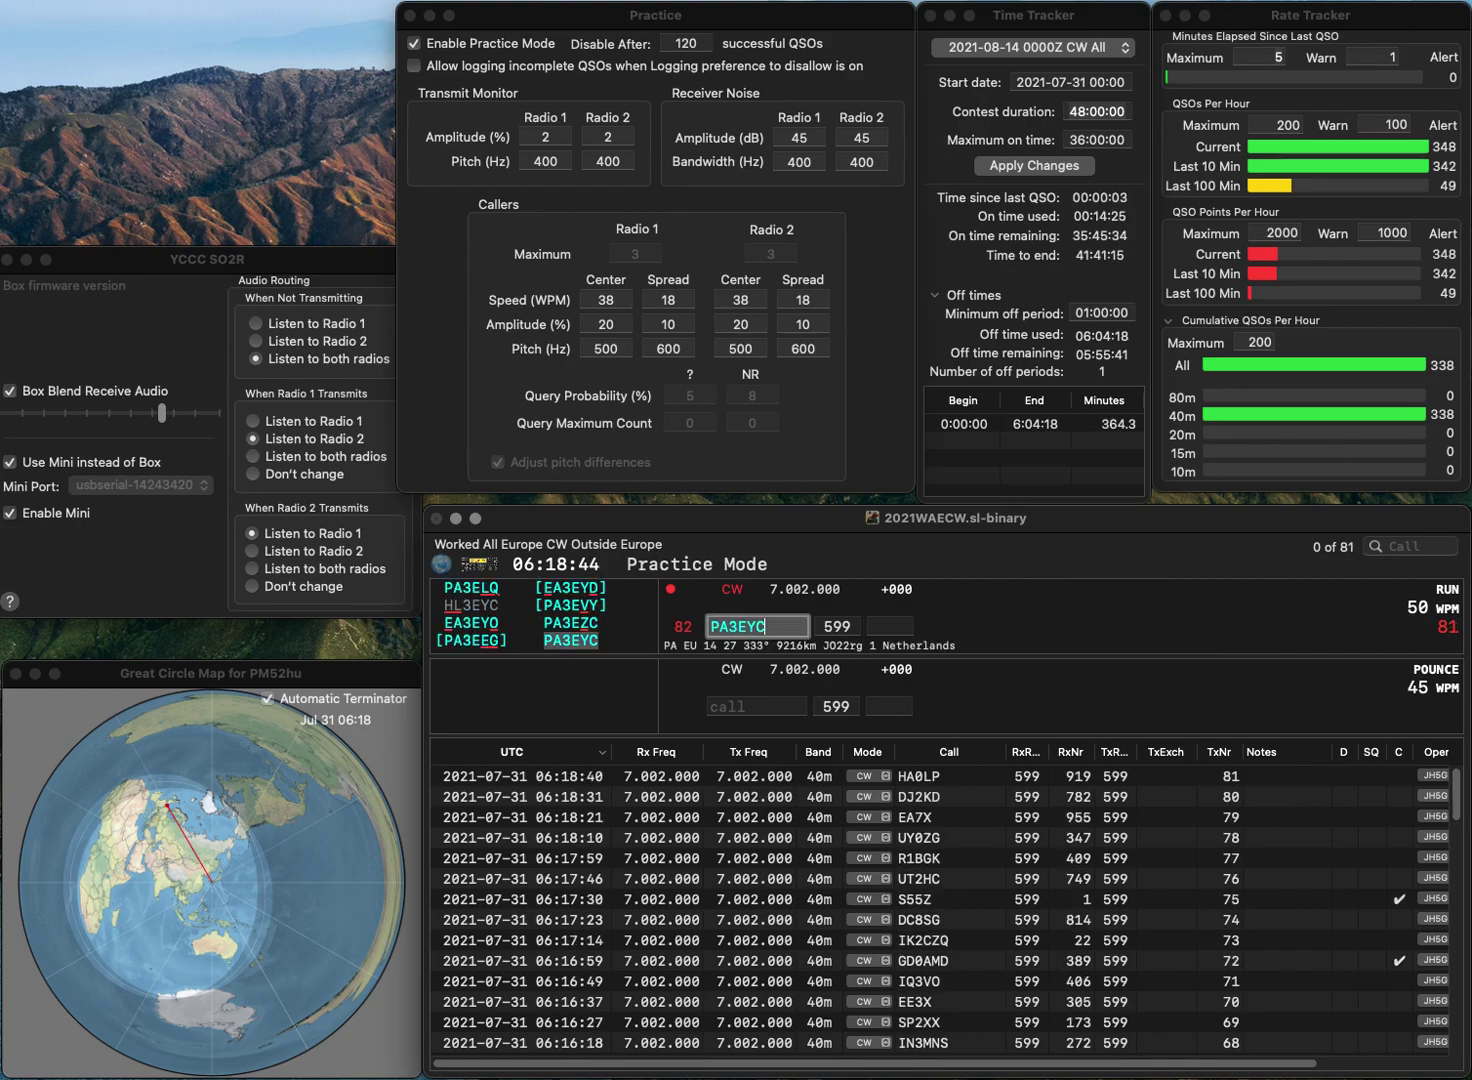
{"action": "key", "text": "Tab"}
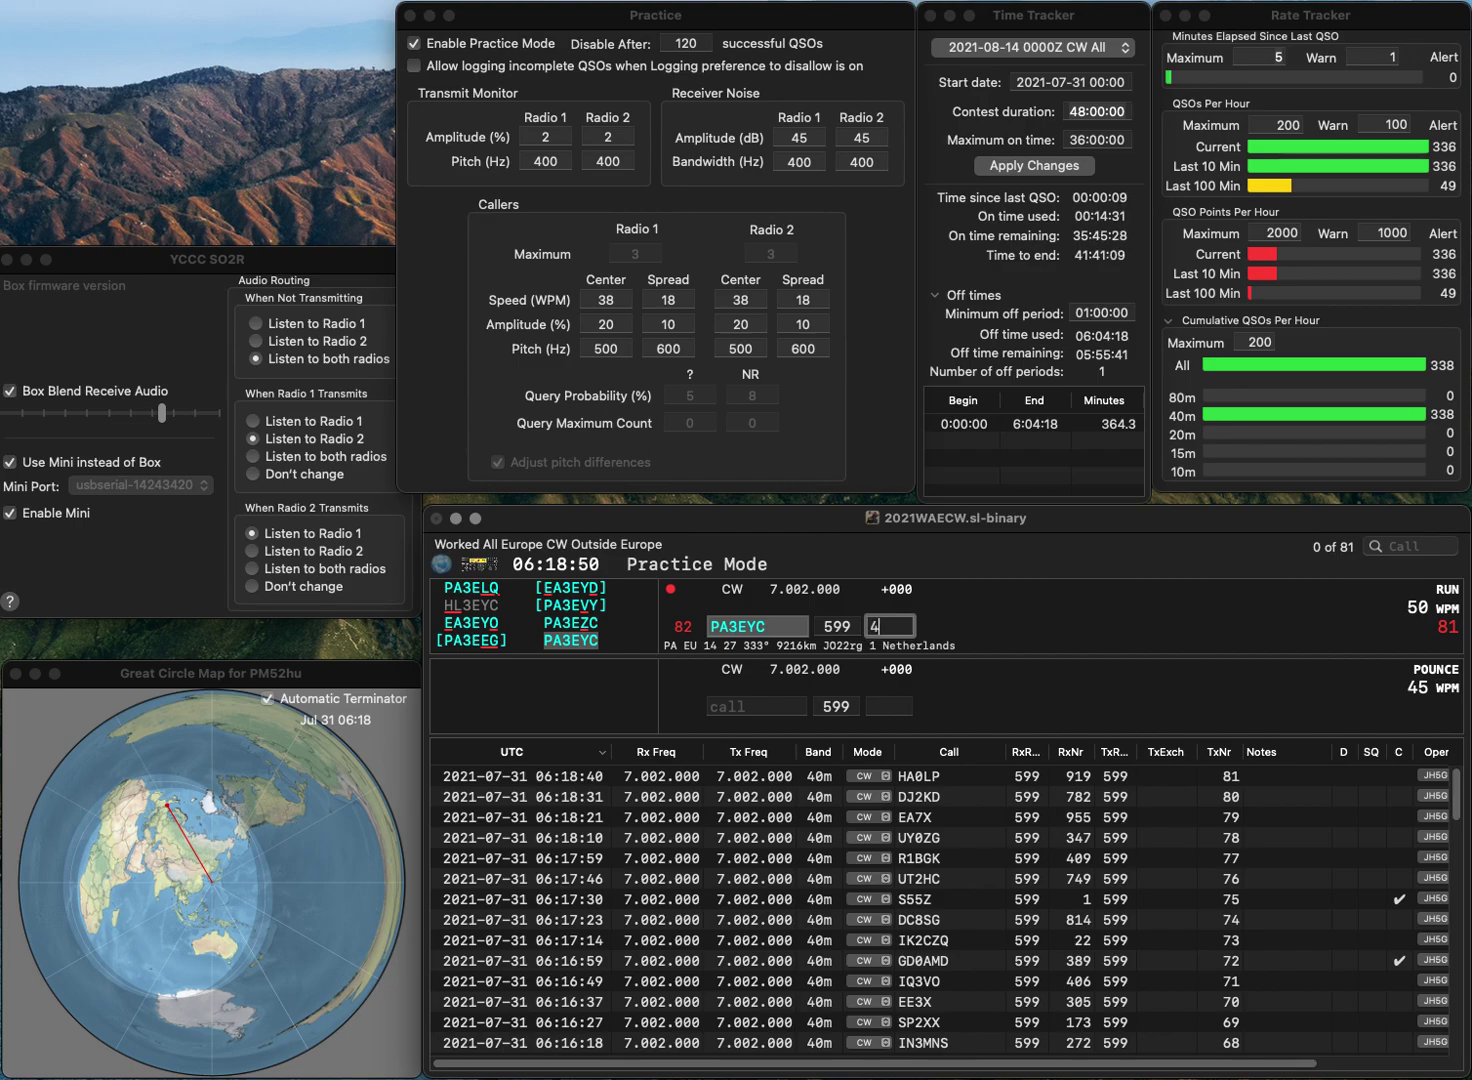
{"action": "type", "text": "01"}
{"action": "key", "text": "Return"}
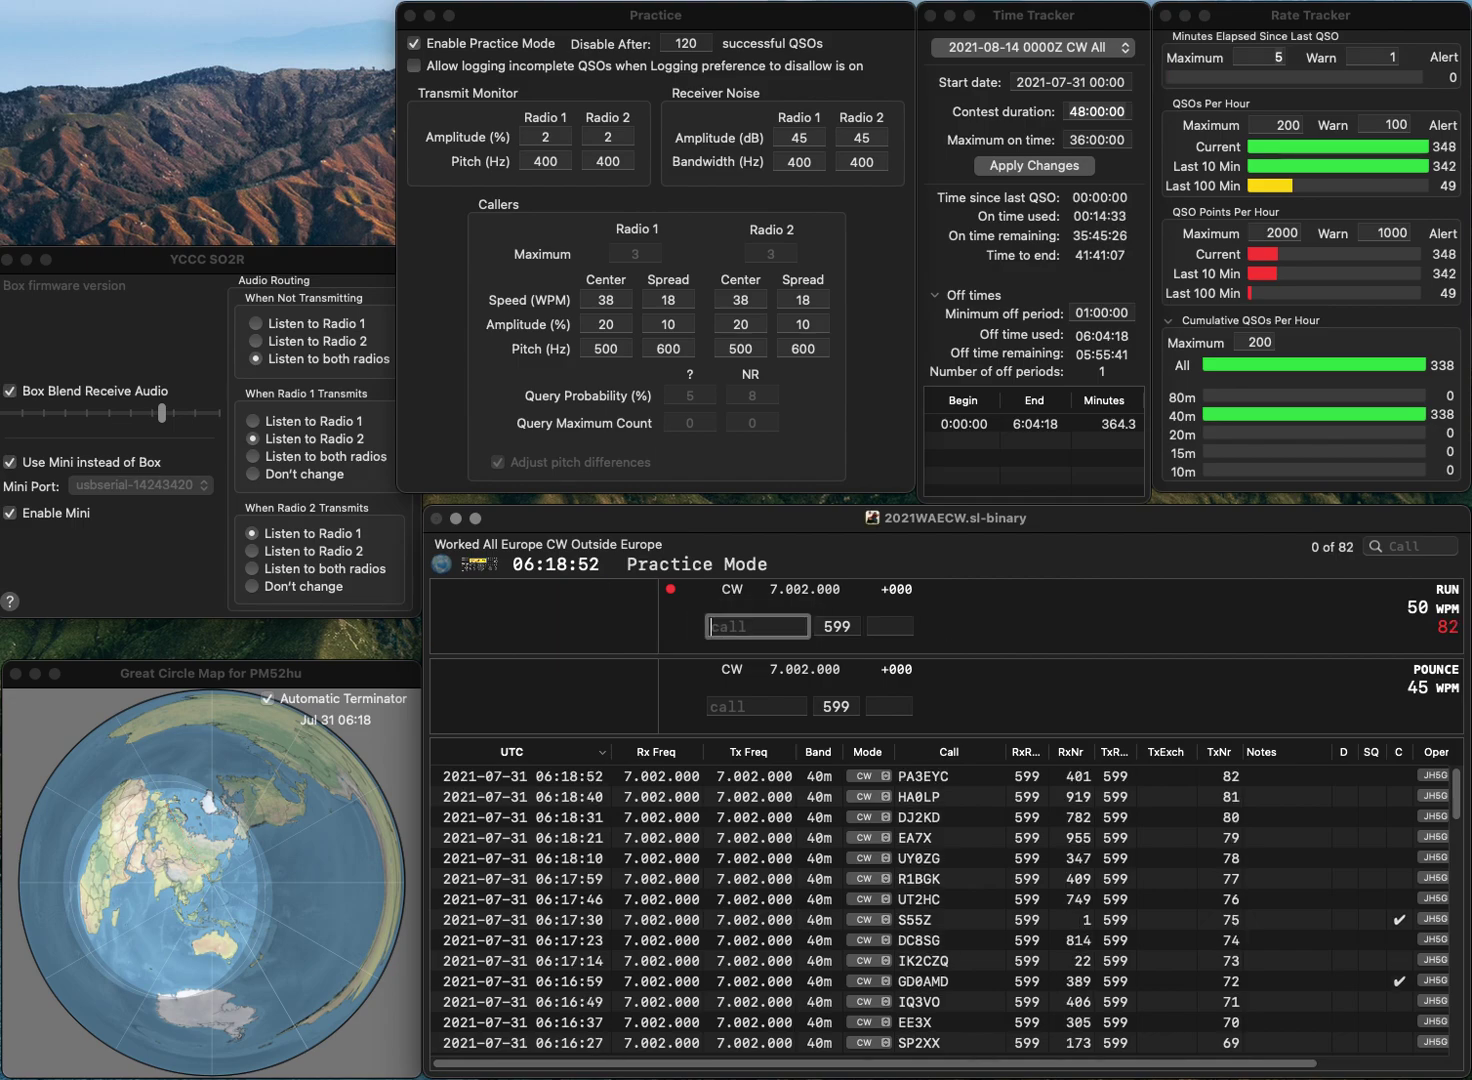
Step: Log a run-radio contact with call sign UZ3A, entering 577 as the received serial number
{"action": "type", "text": "UZ3A"}
{"action": "key", "text": "Return"}
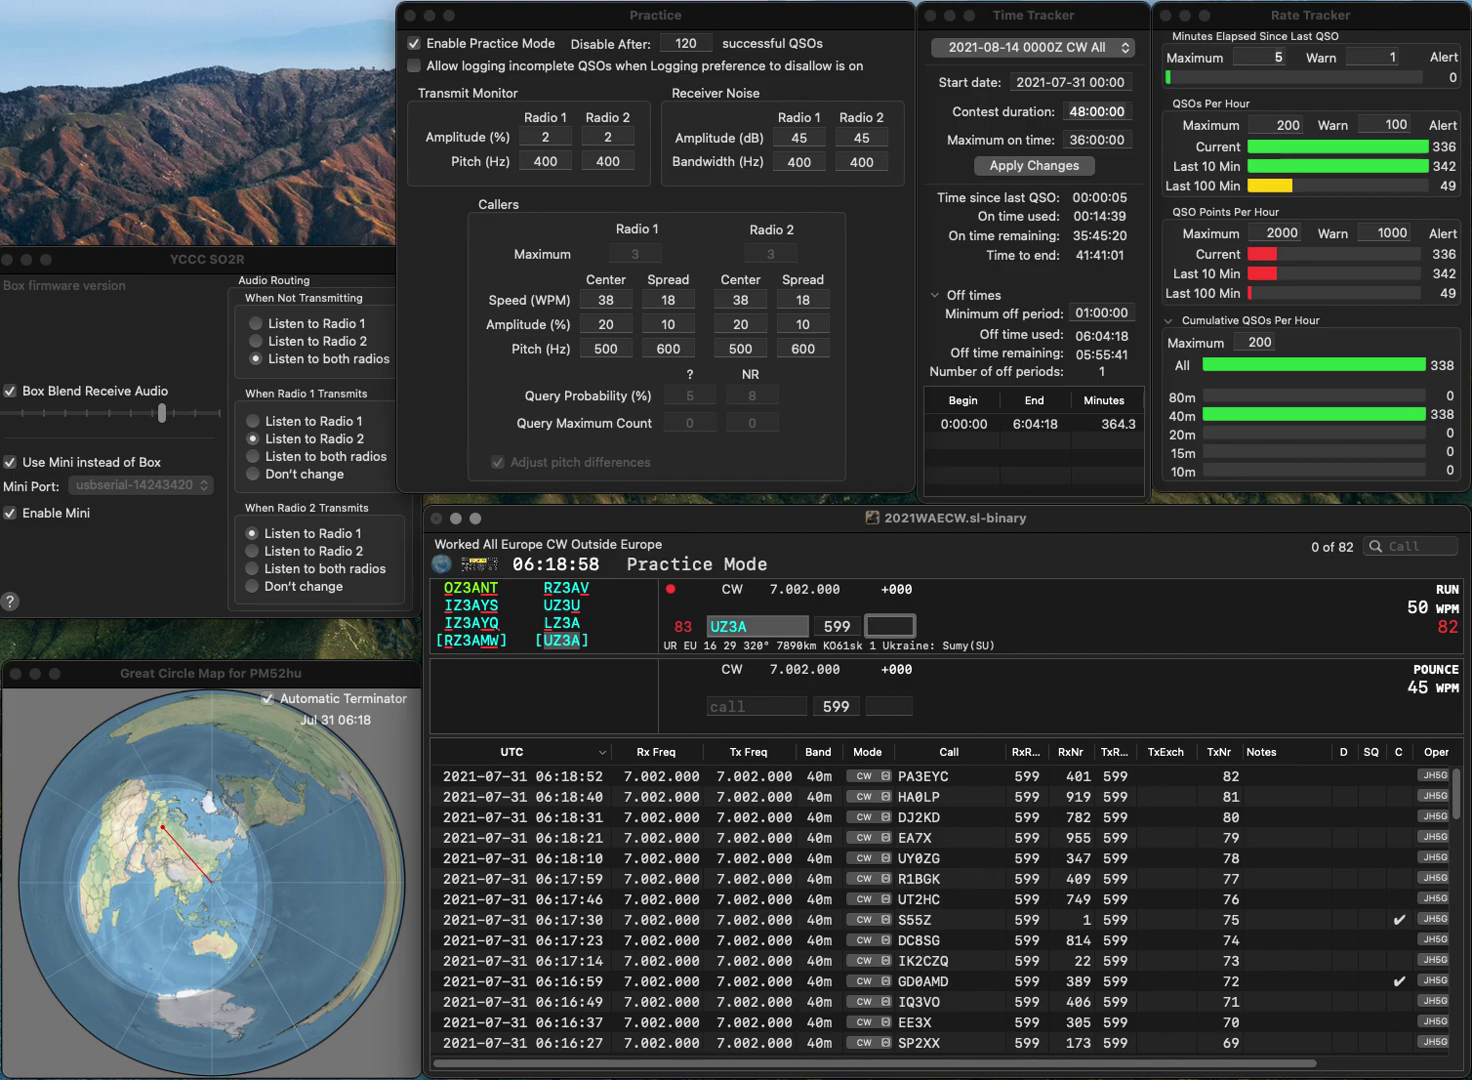
{"action": "type", "text": "577"}
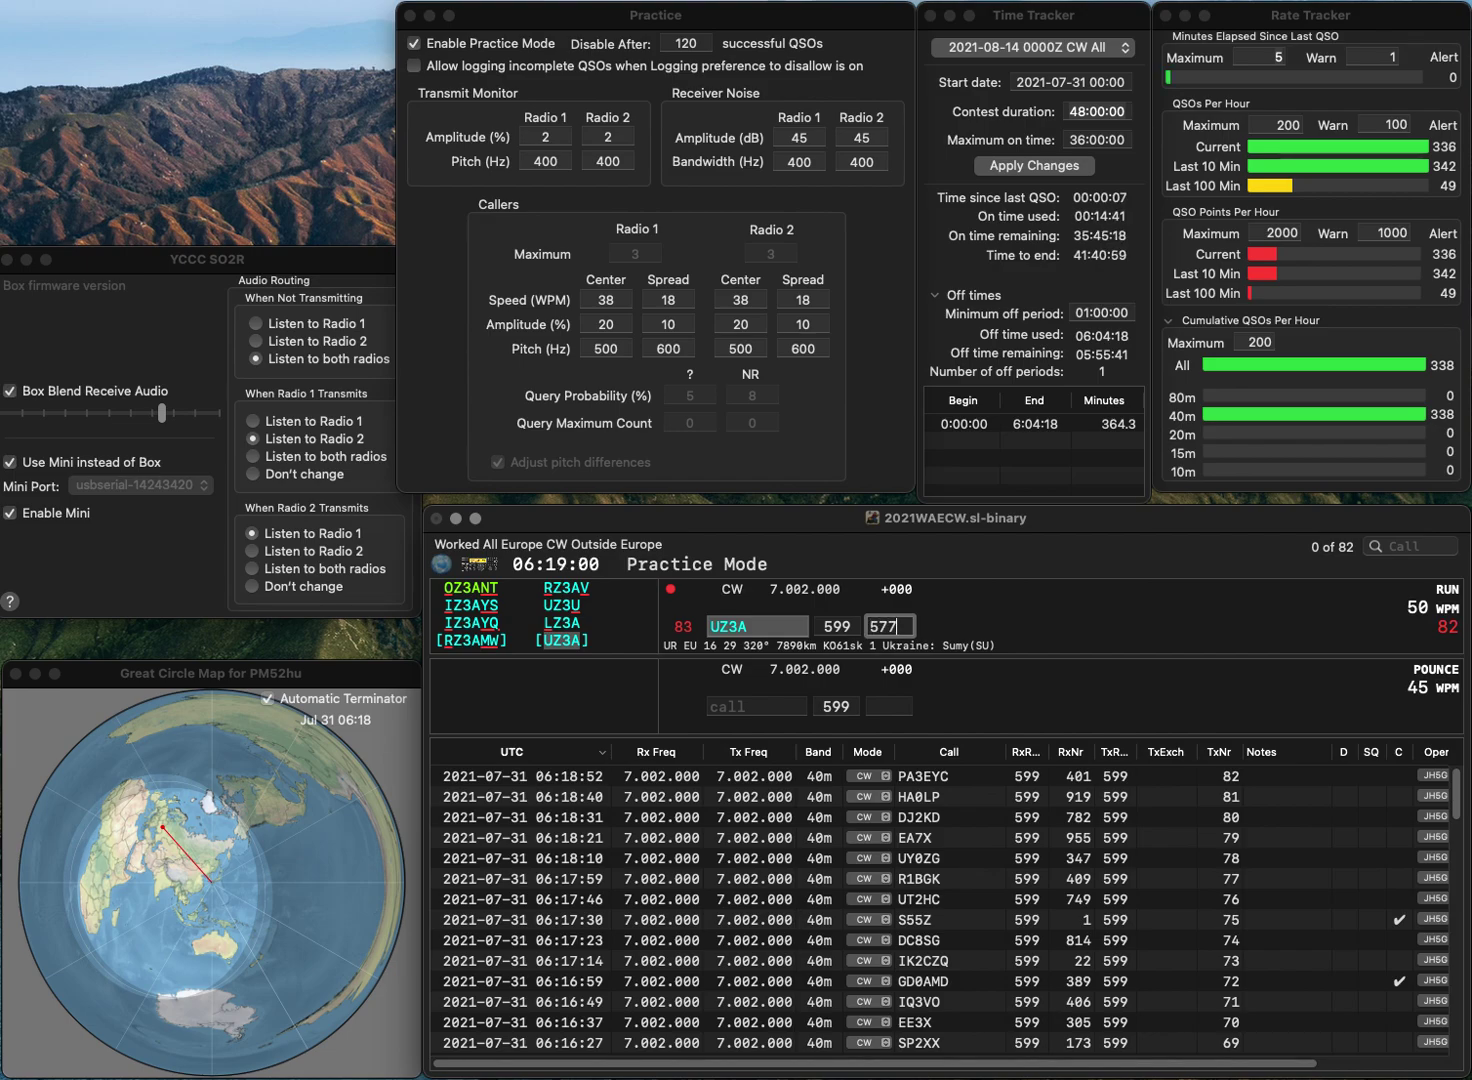
{"action": "key", "text": "Return"}
{"action": "type", "text": "DL"}
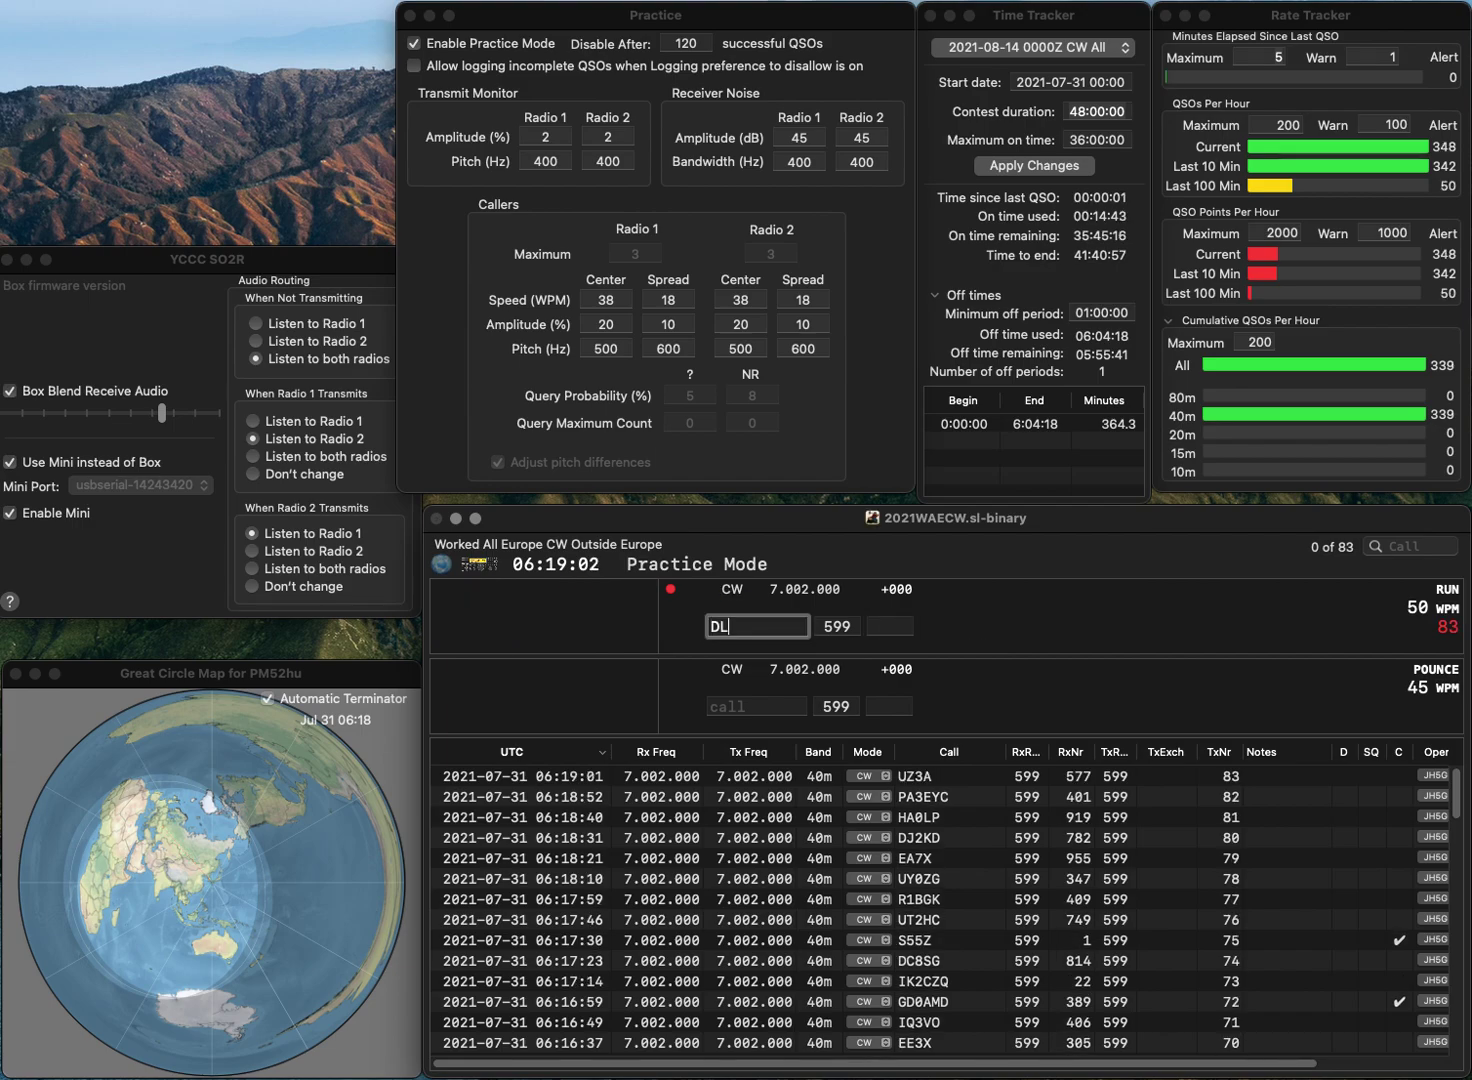
{"action": "type", "text": "5ANT"}
{"action": "key", "text": "space"}
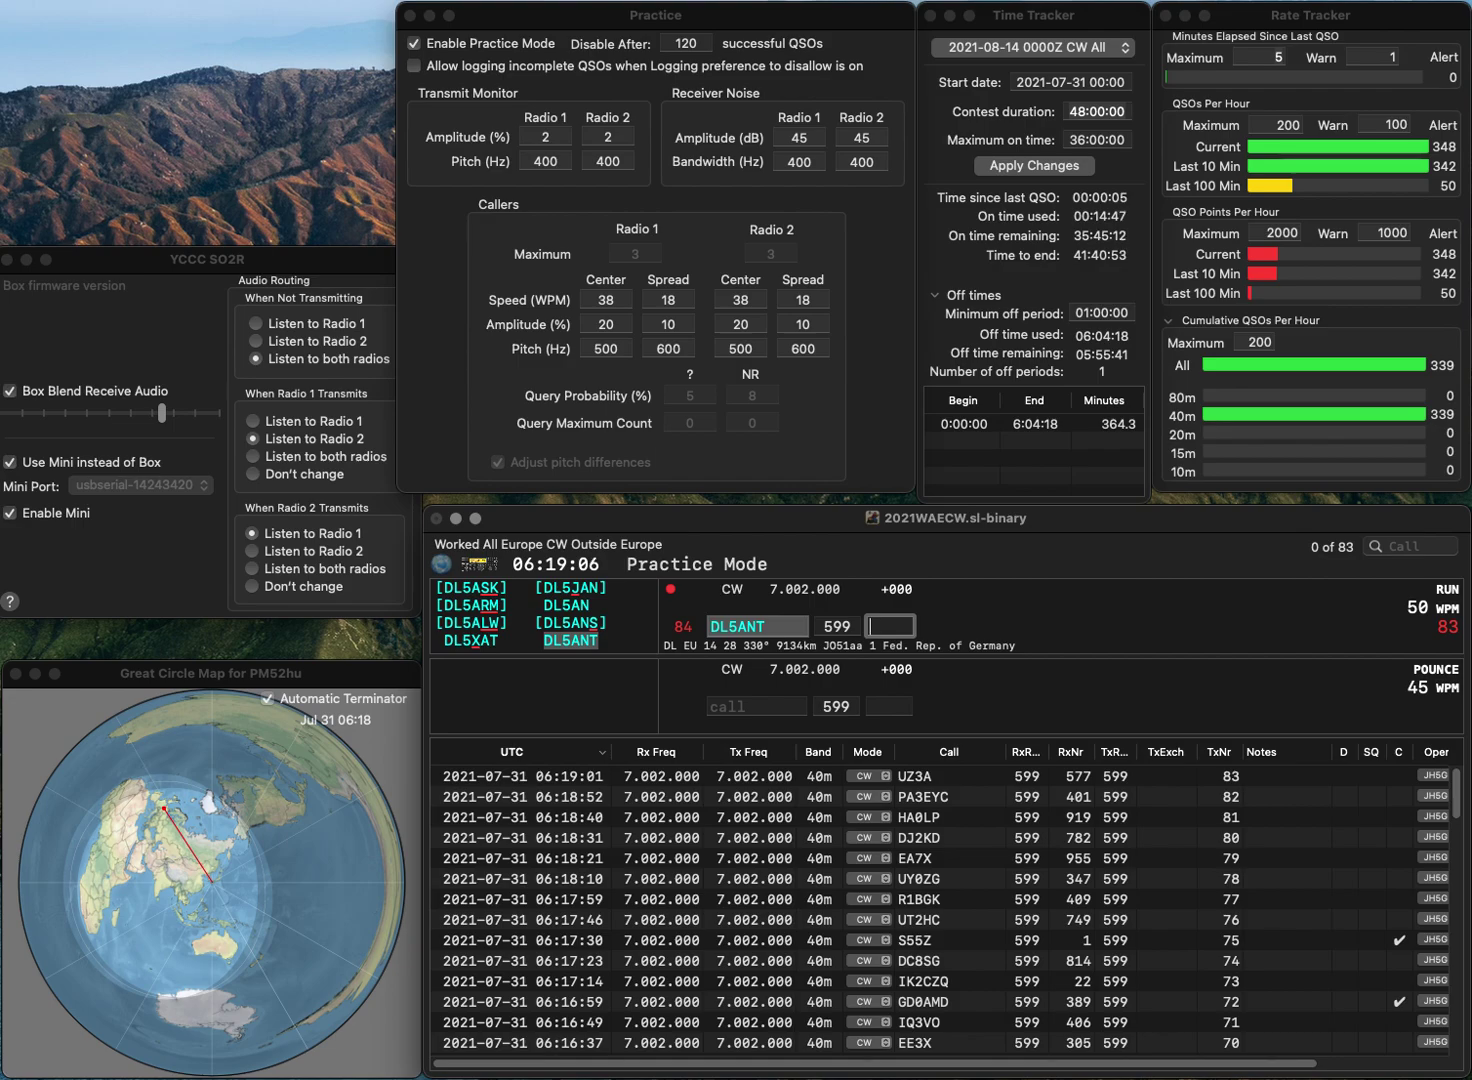
{"action": "type", "text": "5"}
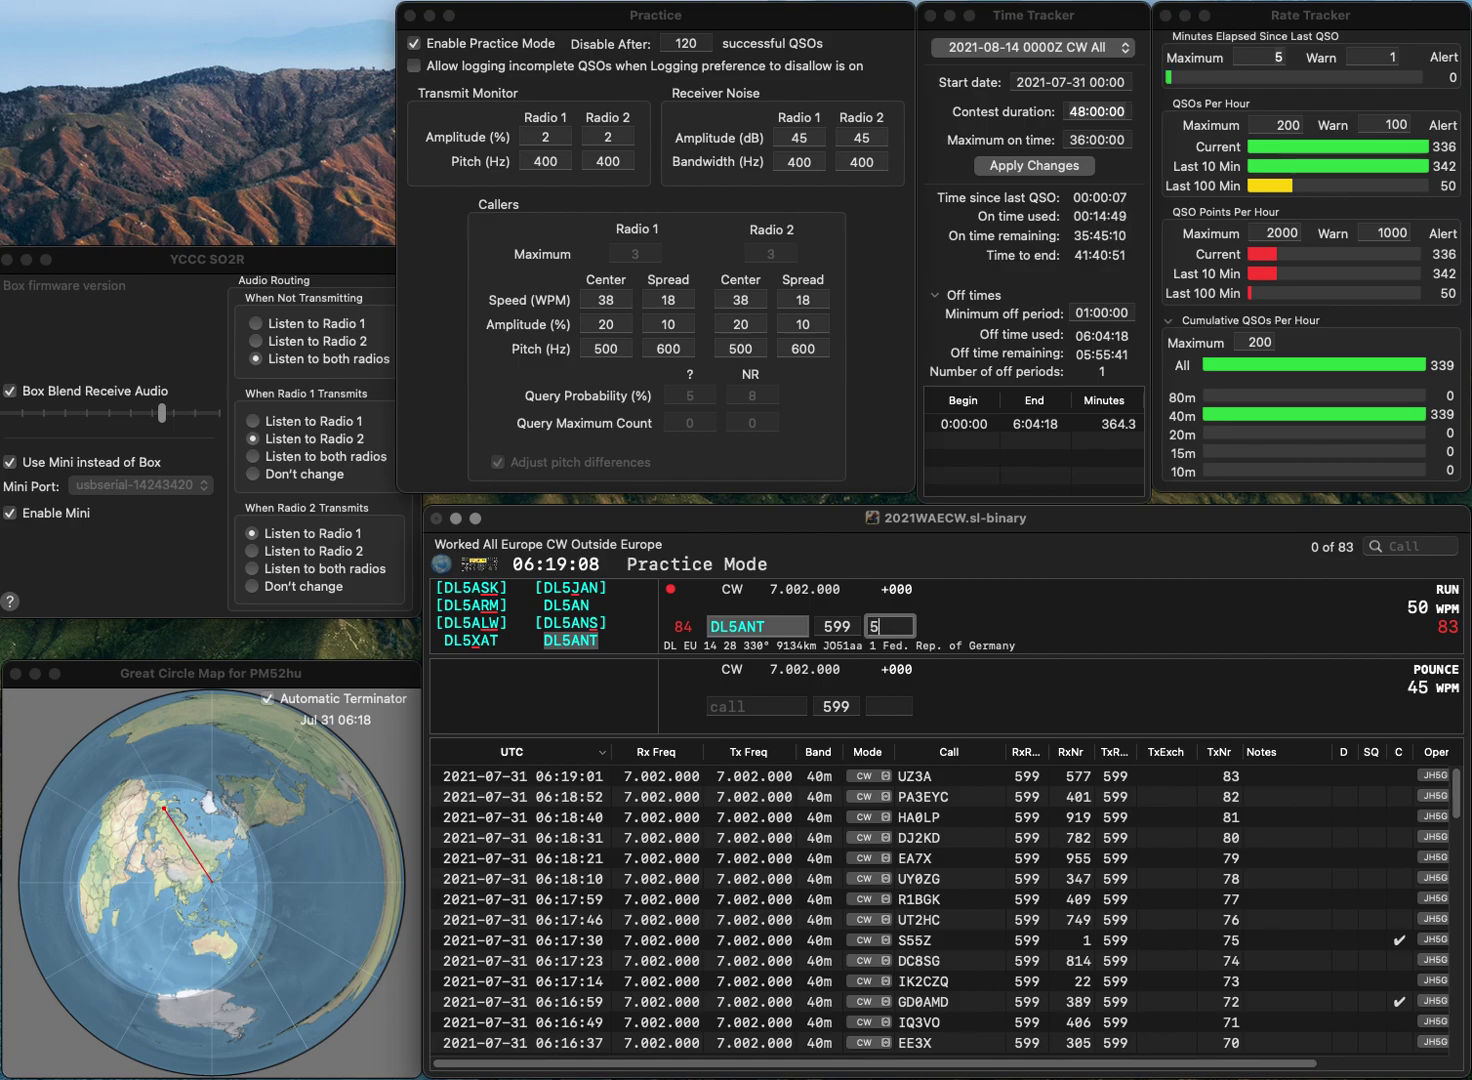
{"action": "type", "text": "27"}
{"action": "key", "text": "Return"}
{"action": "type", "text": "UT5VX"}
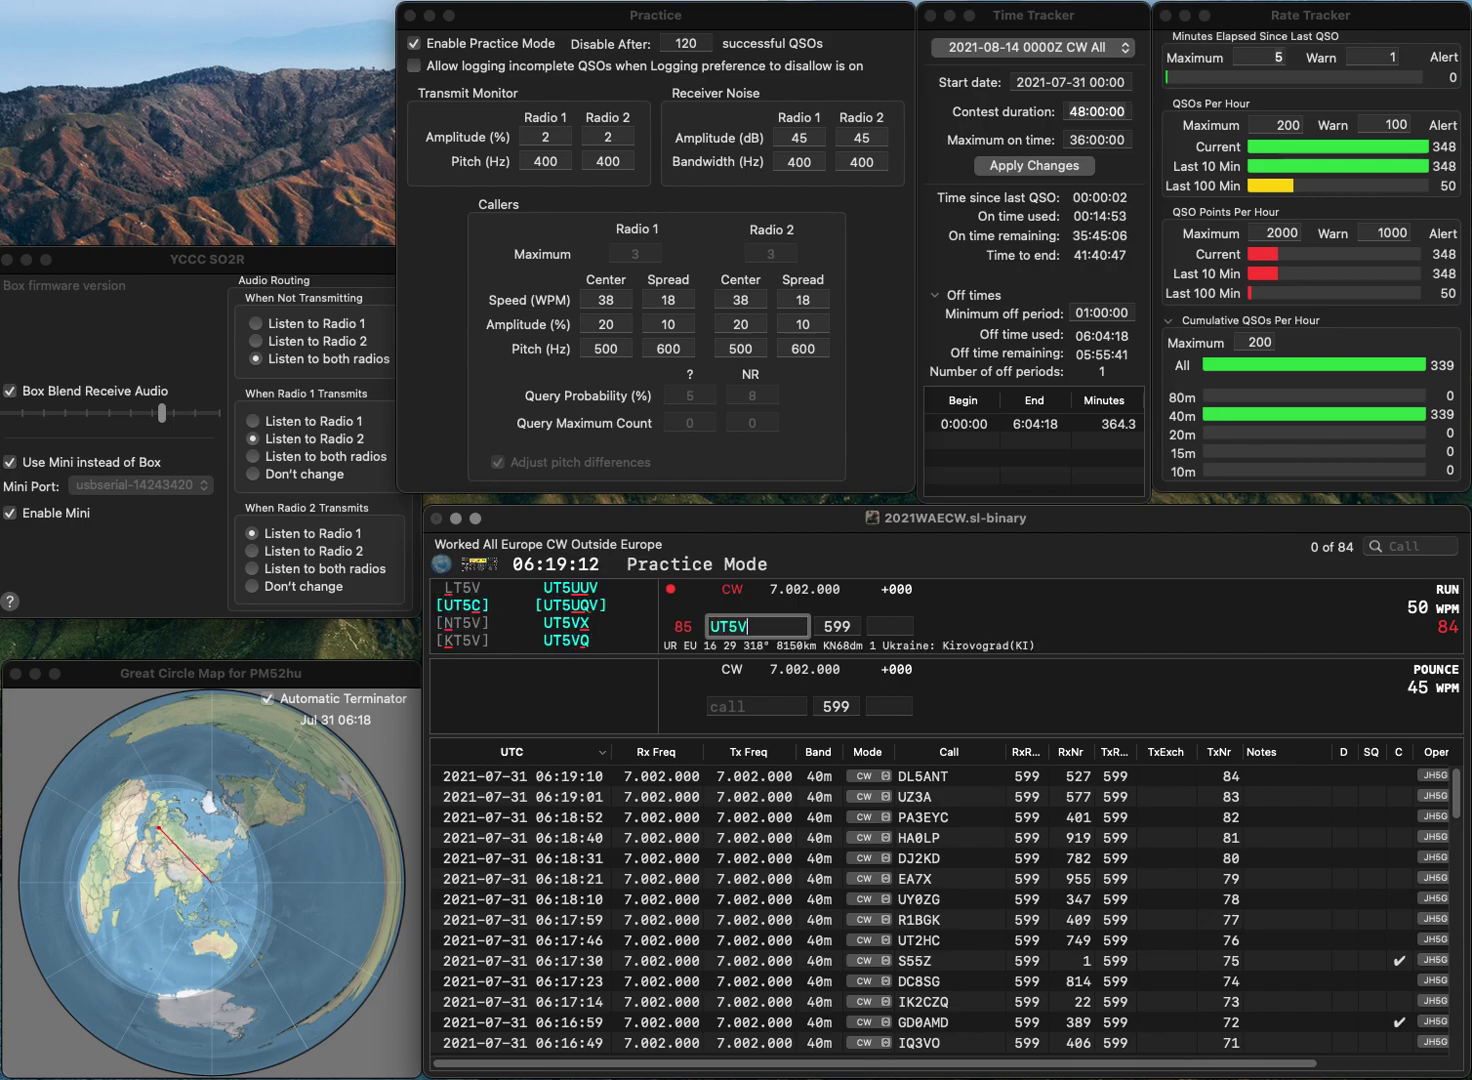
{"action": "key", "text": "Return"}
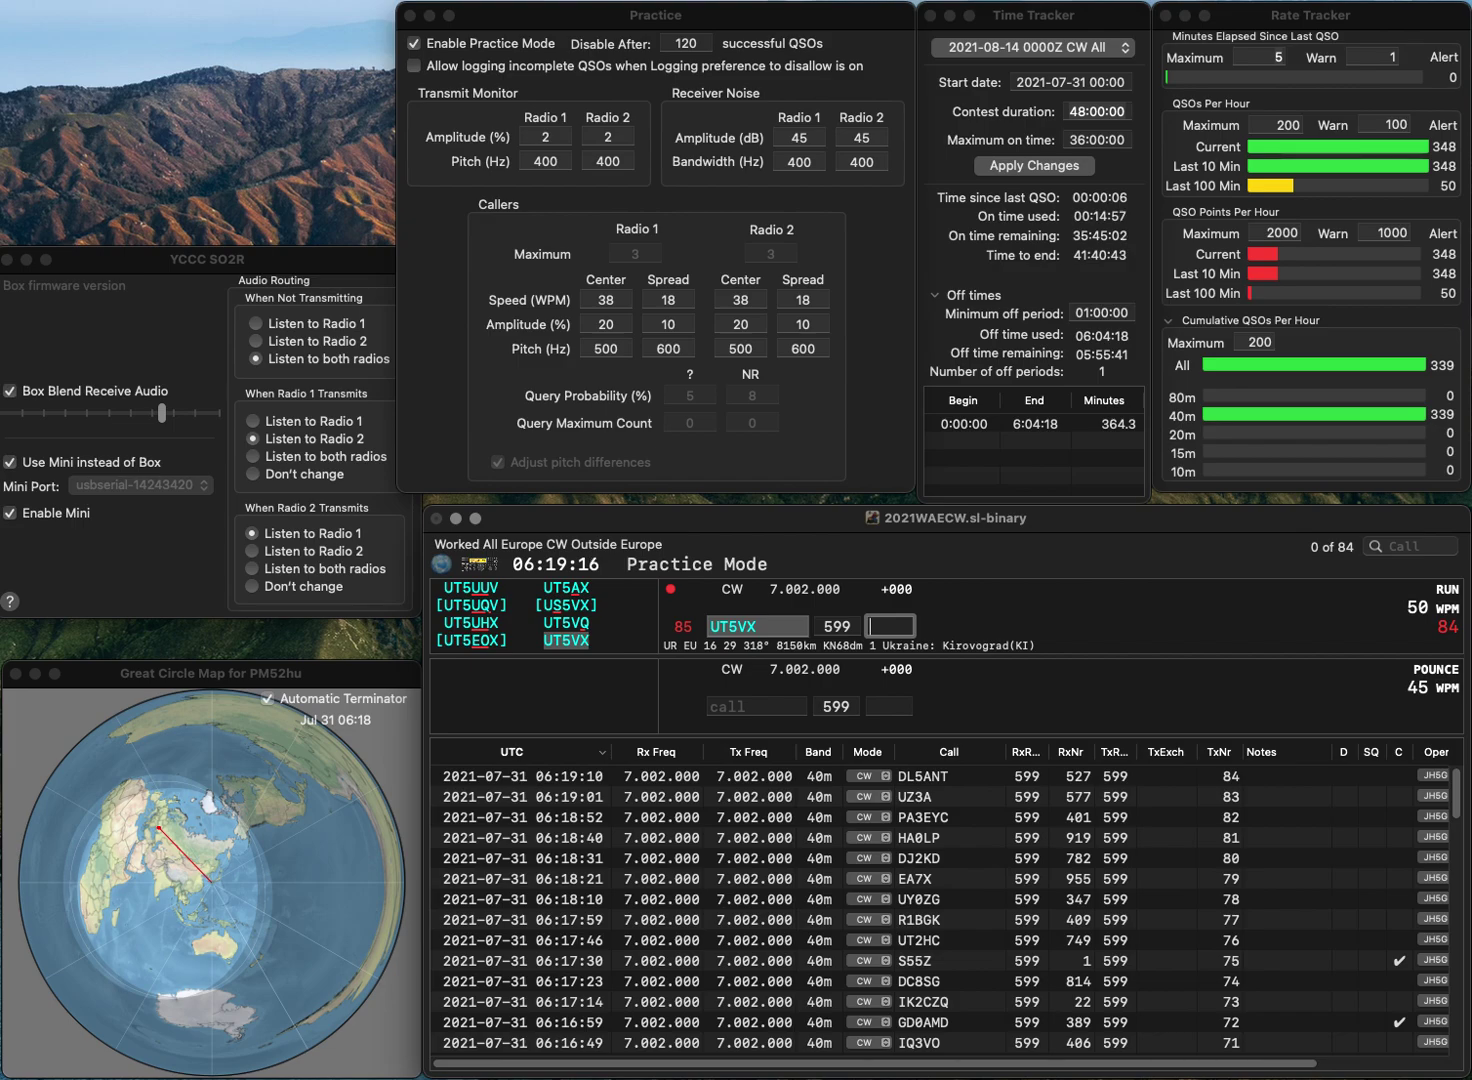
{"action": "type", "text": "197"}
{"action": "key", "text": "Return"}
{"action": "type", "text": "D"}
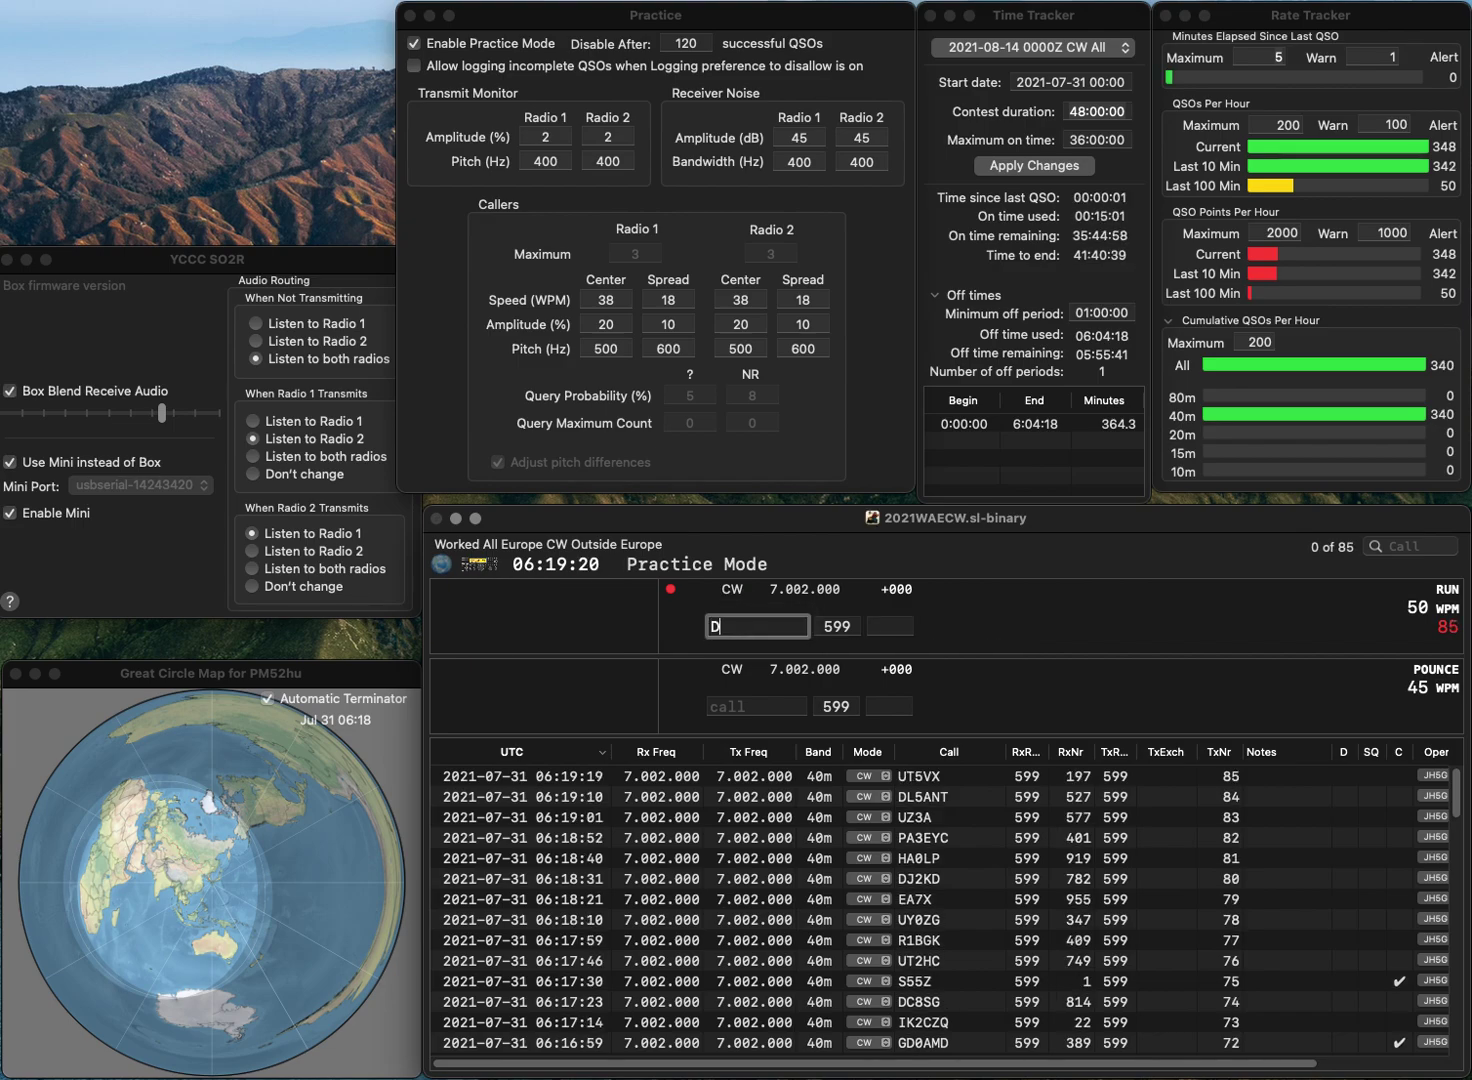
{"action": "type", "text": "C9EB"}
{"action": "key", "text": "space"}
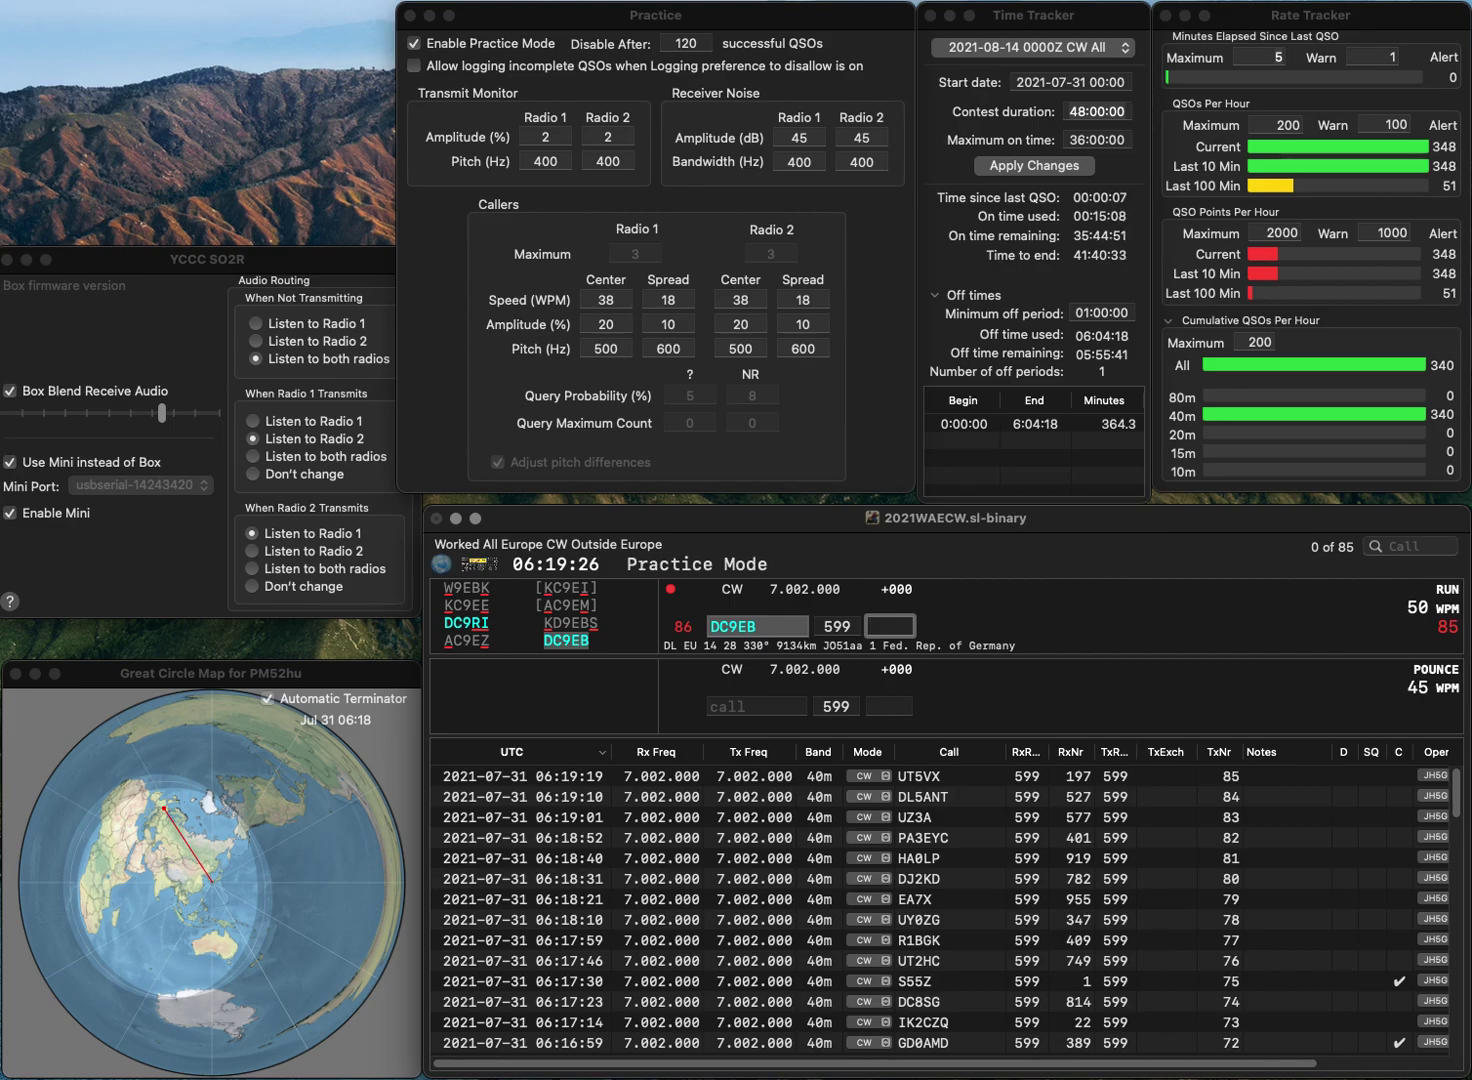
{"action": "type", "text": "8"}
{"action": "key", "text": "Return"}
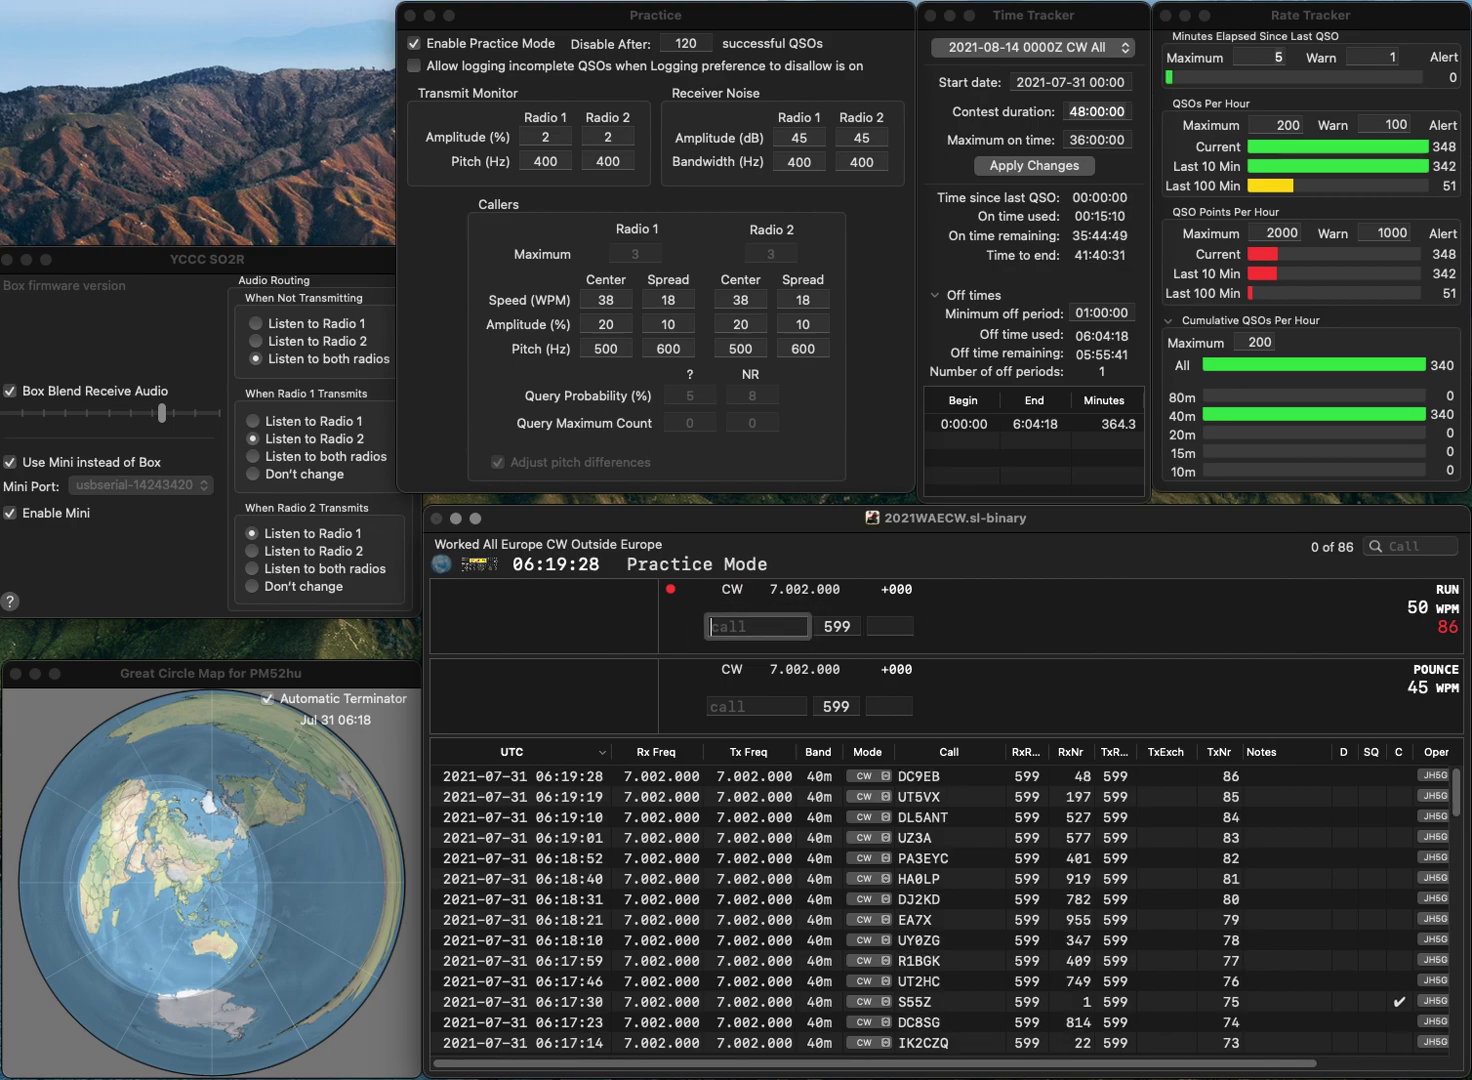
{"action": "type", "text": "DO1"}
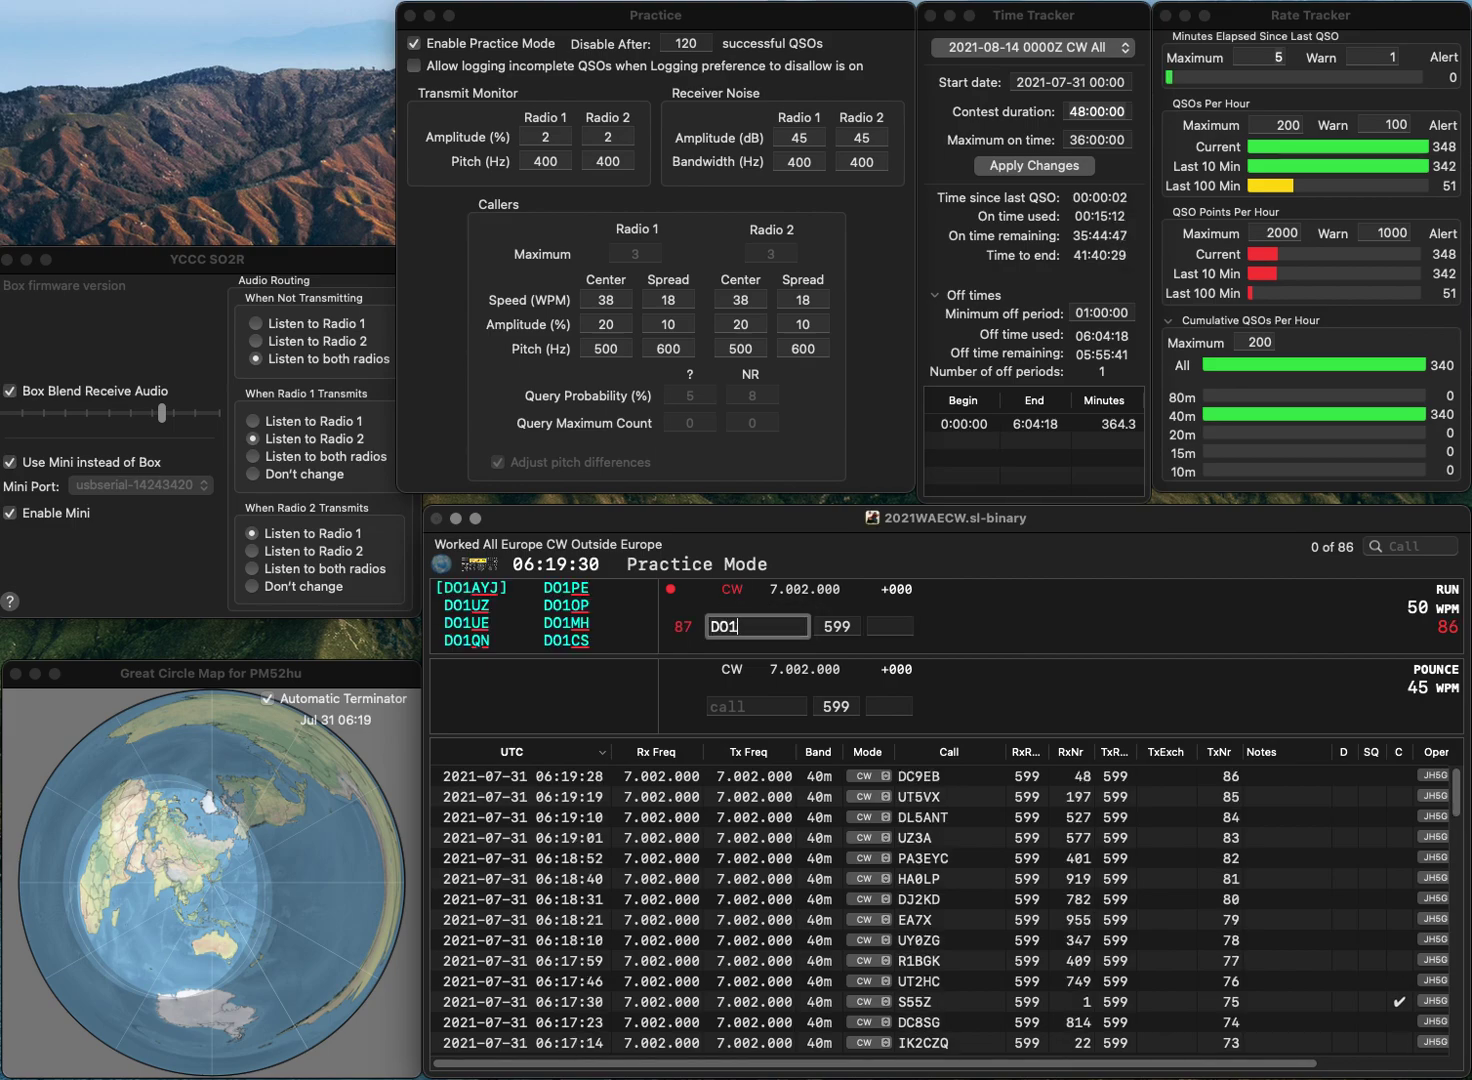
{"action": "type", "text": "HGS"}
{"action": "key", "text": "space"}
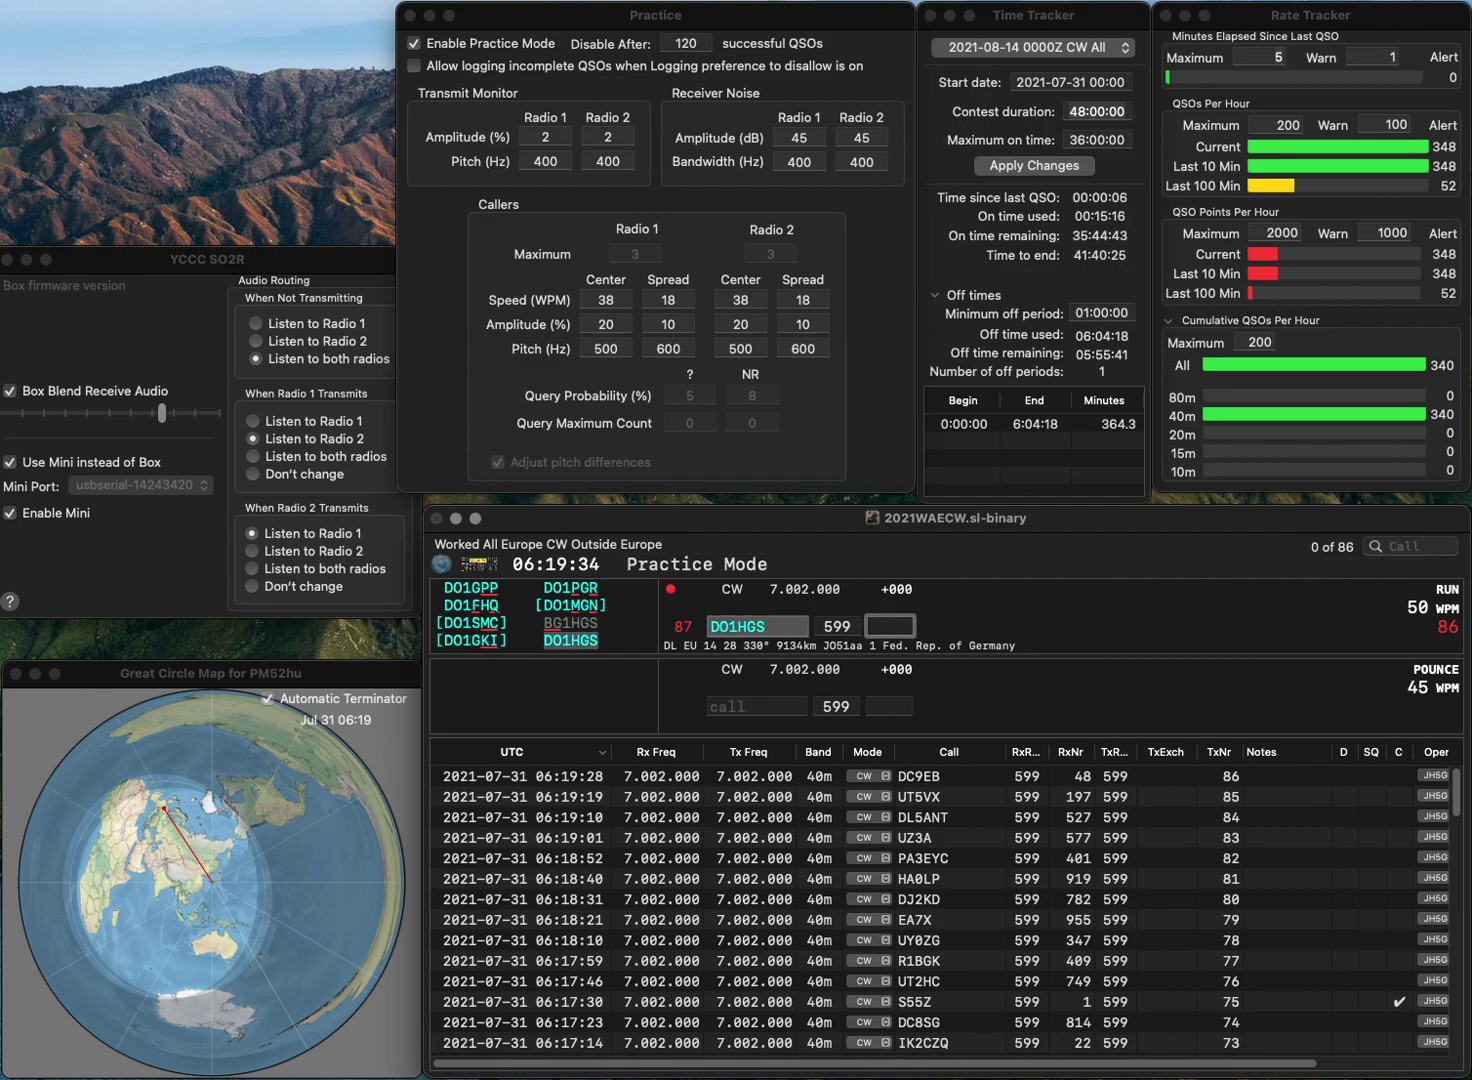
{"action": "type", "text": "78"}
{"action": "key", "text": "Return"}
{"action": "type", "text": "UR5IFBB"}
{"action": "key", "text": "BackSpace"}
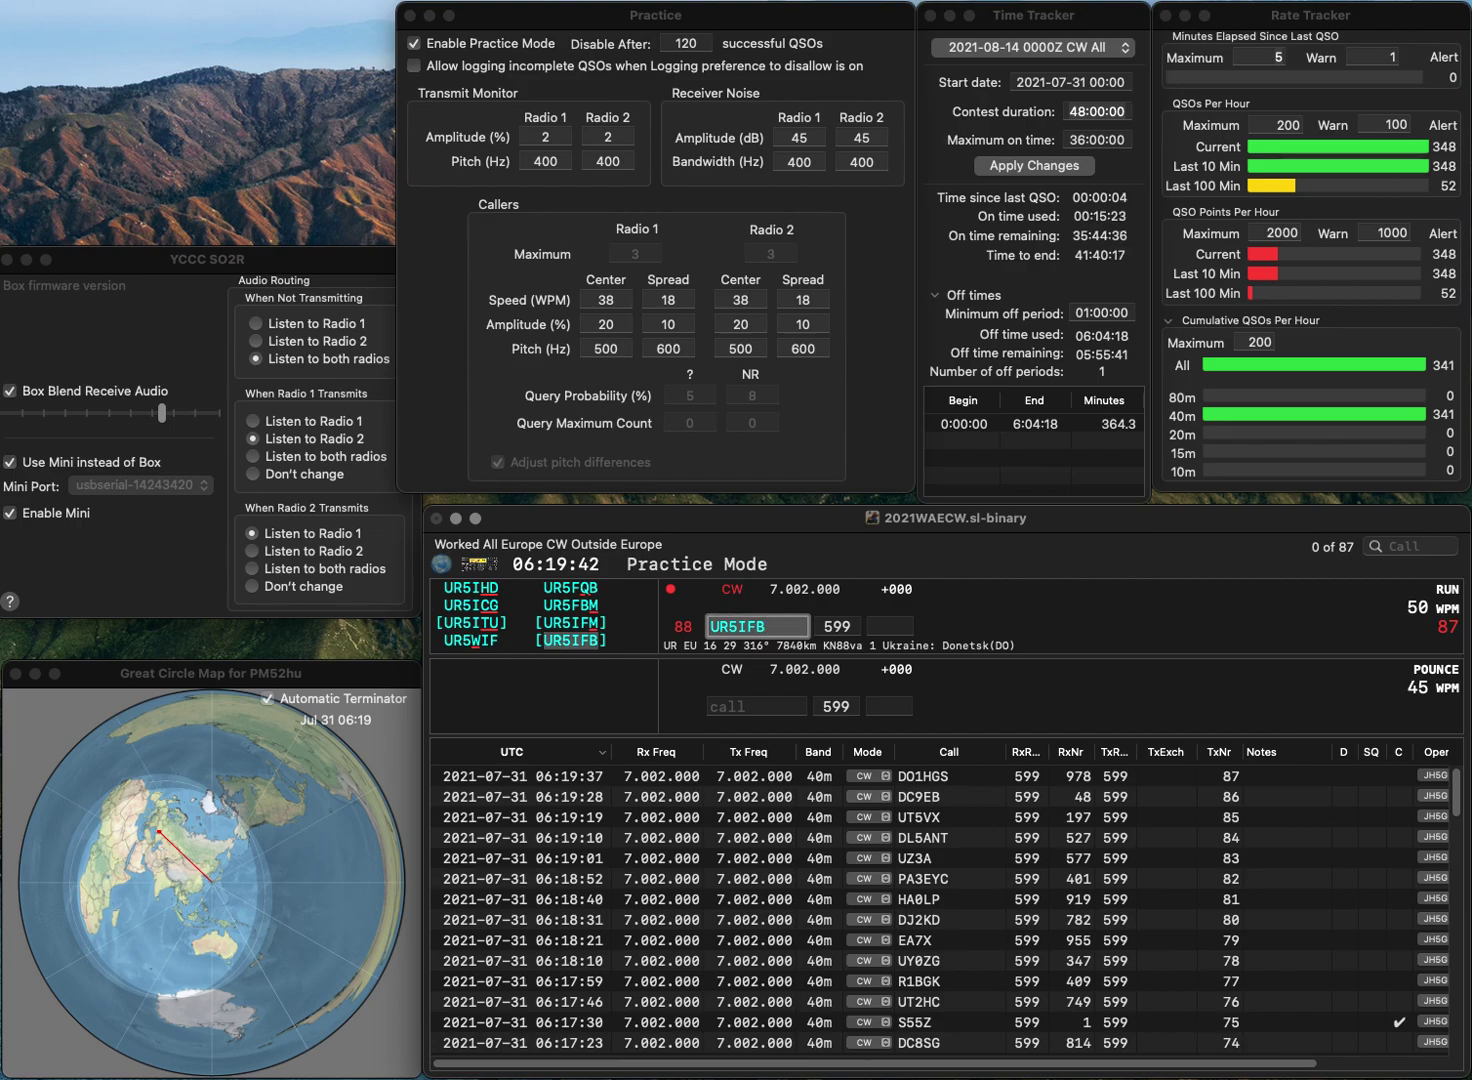
{"action": "left_click", "coordinate": [889, 626]}
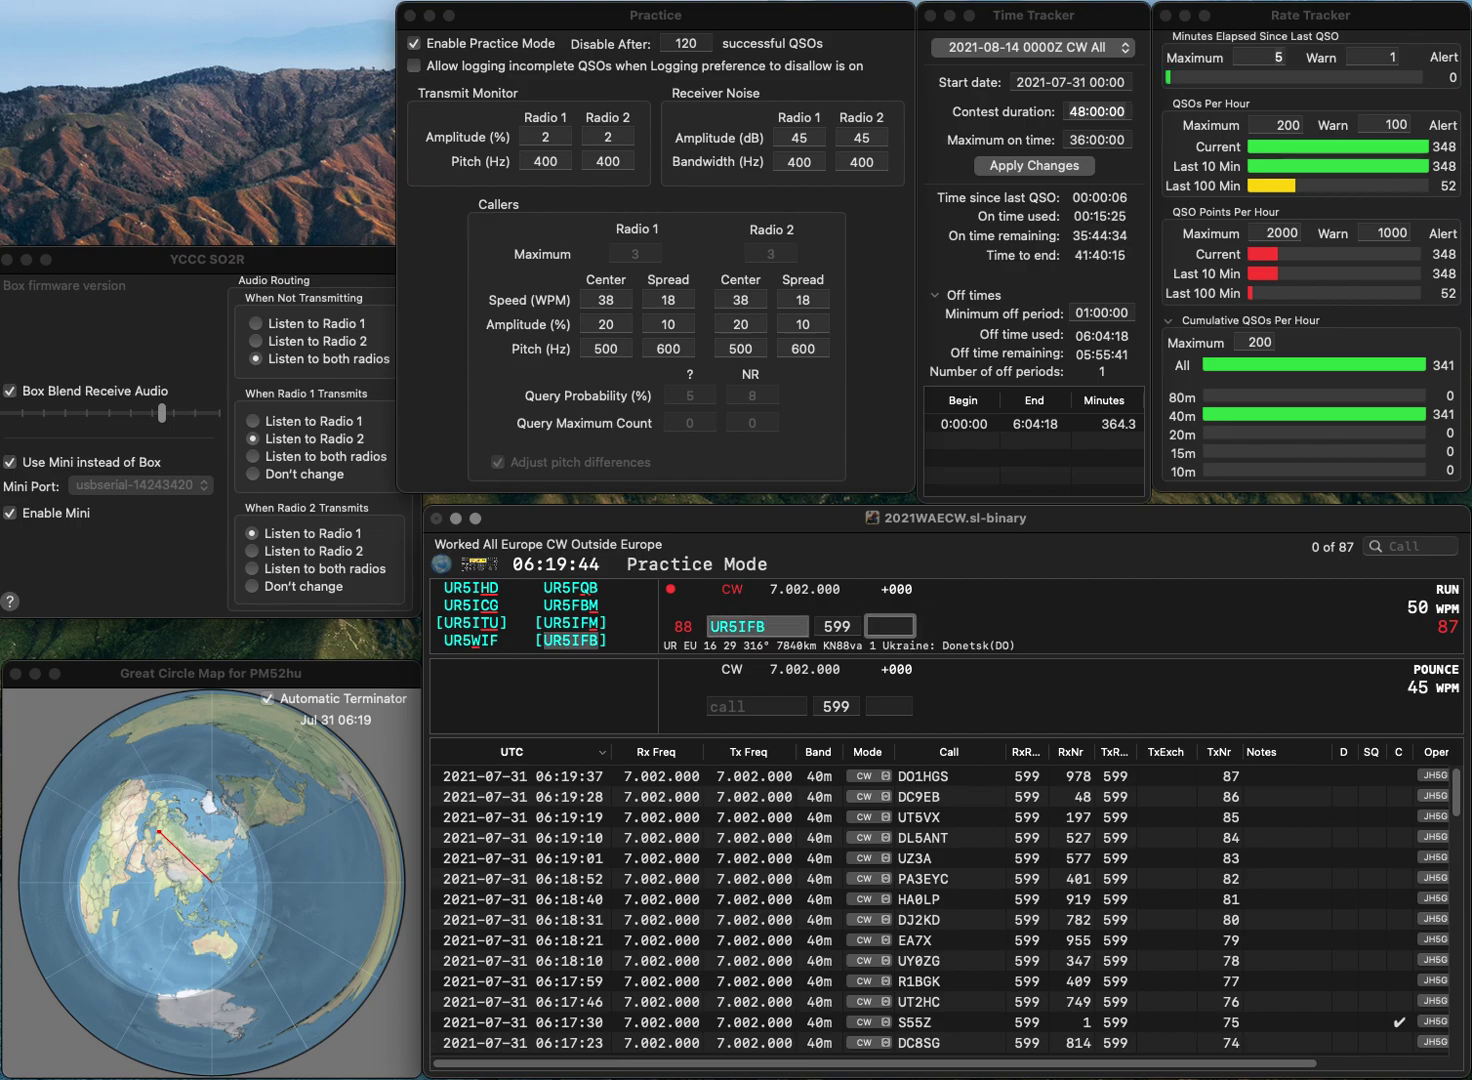
{"action": "type", "text": "87"}
{"action": "key", "text": "Return"}
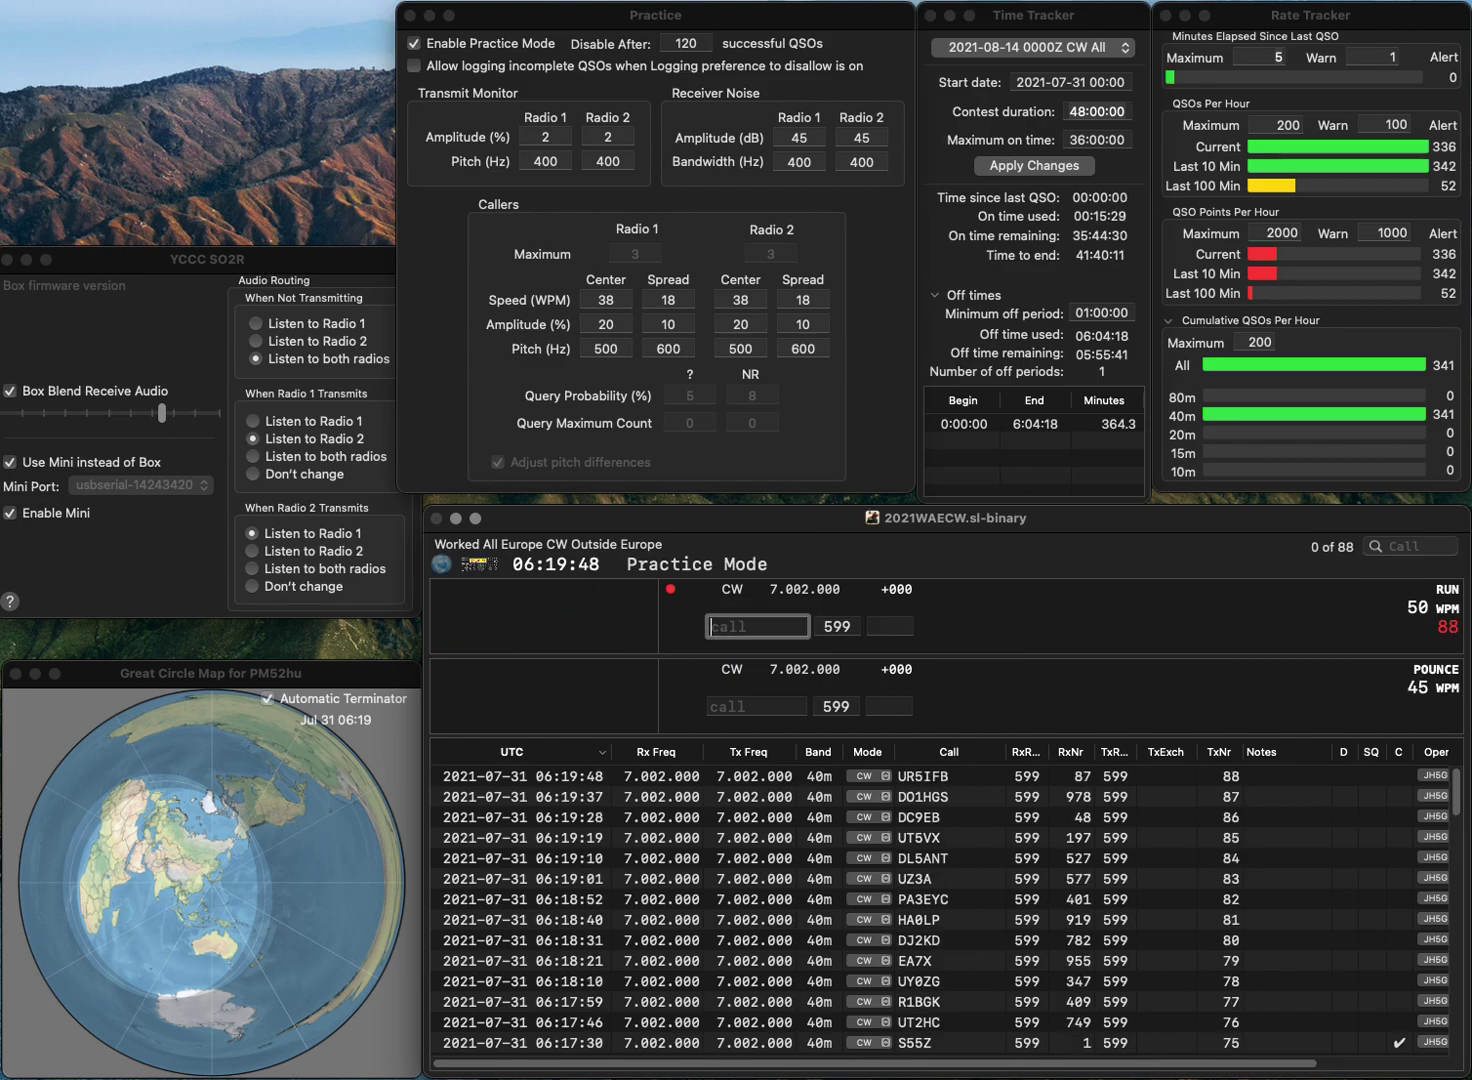
Step: Log a run-radio contact with call sign RW7K, entering 383 as the received serial number
{"action": "type", "text": "RW"}
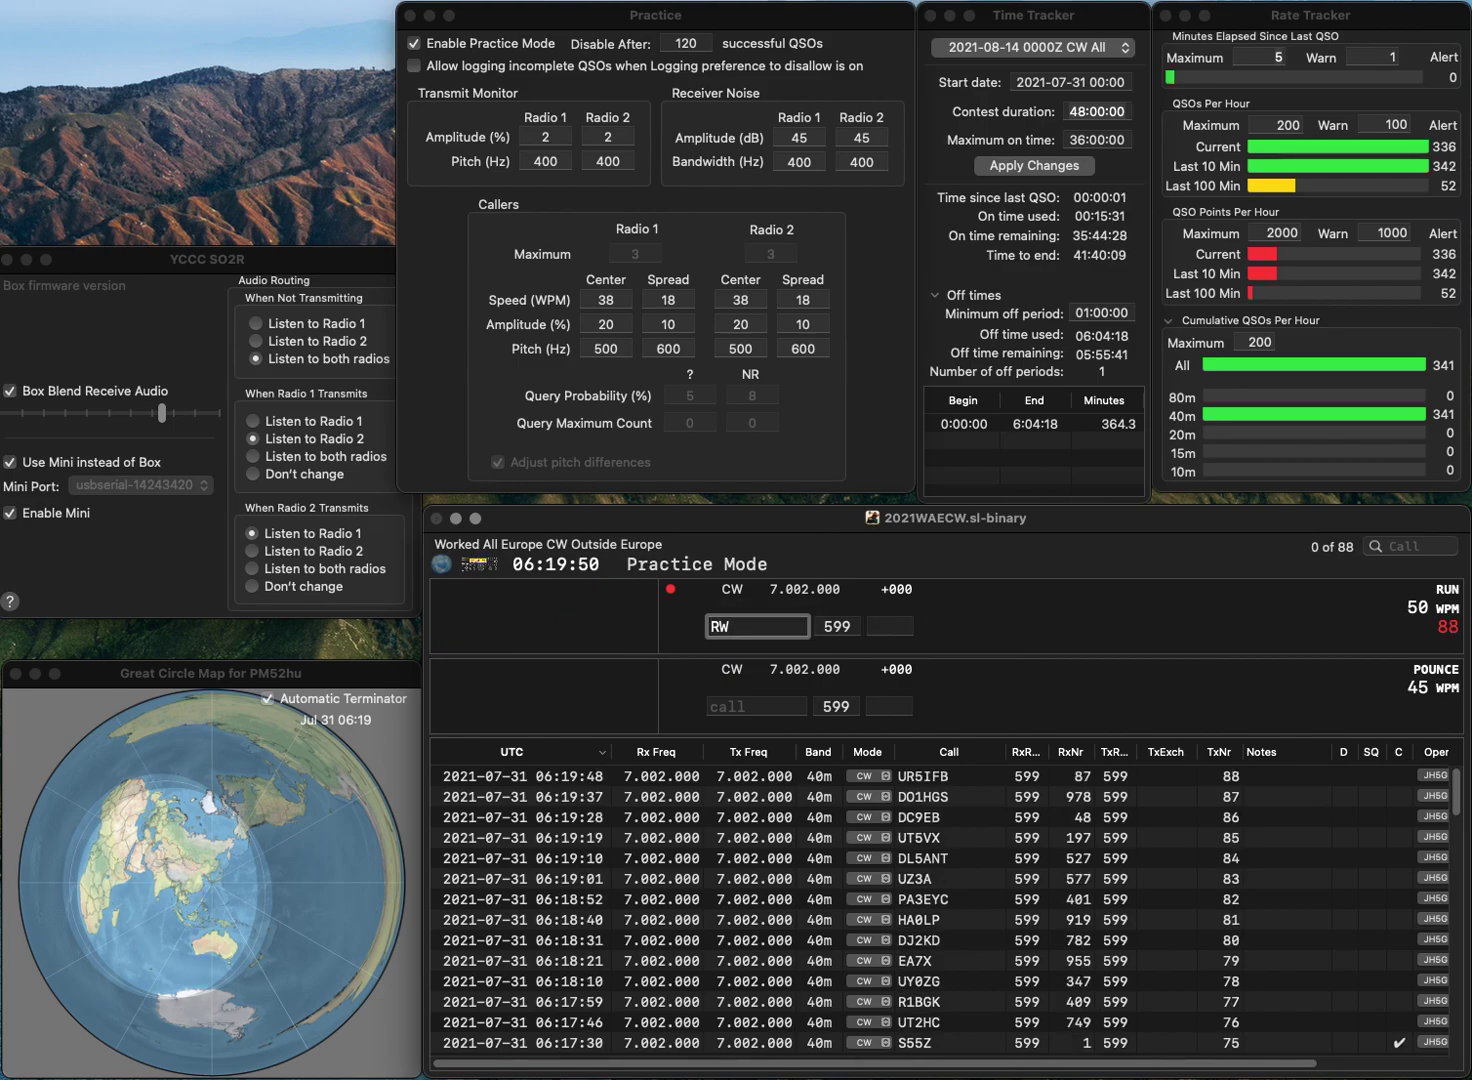
{"action": "type", "text": "K"}
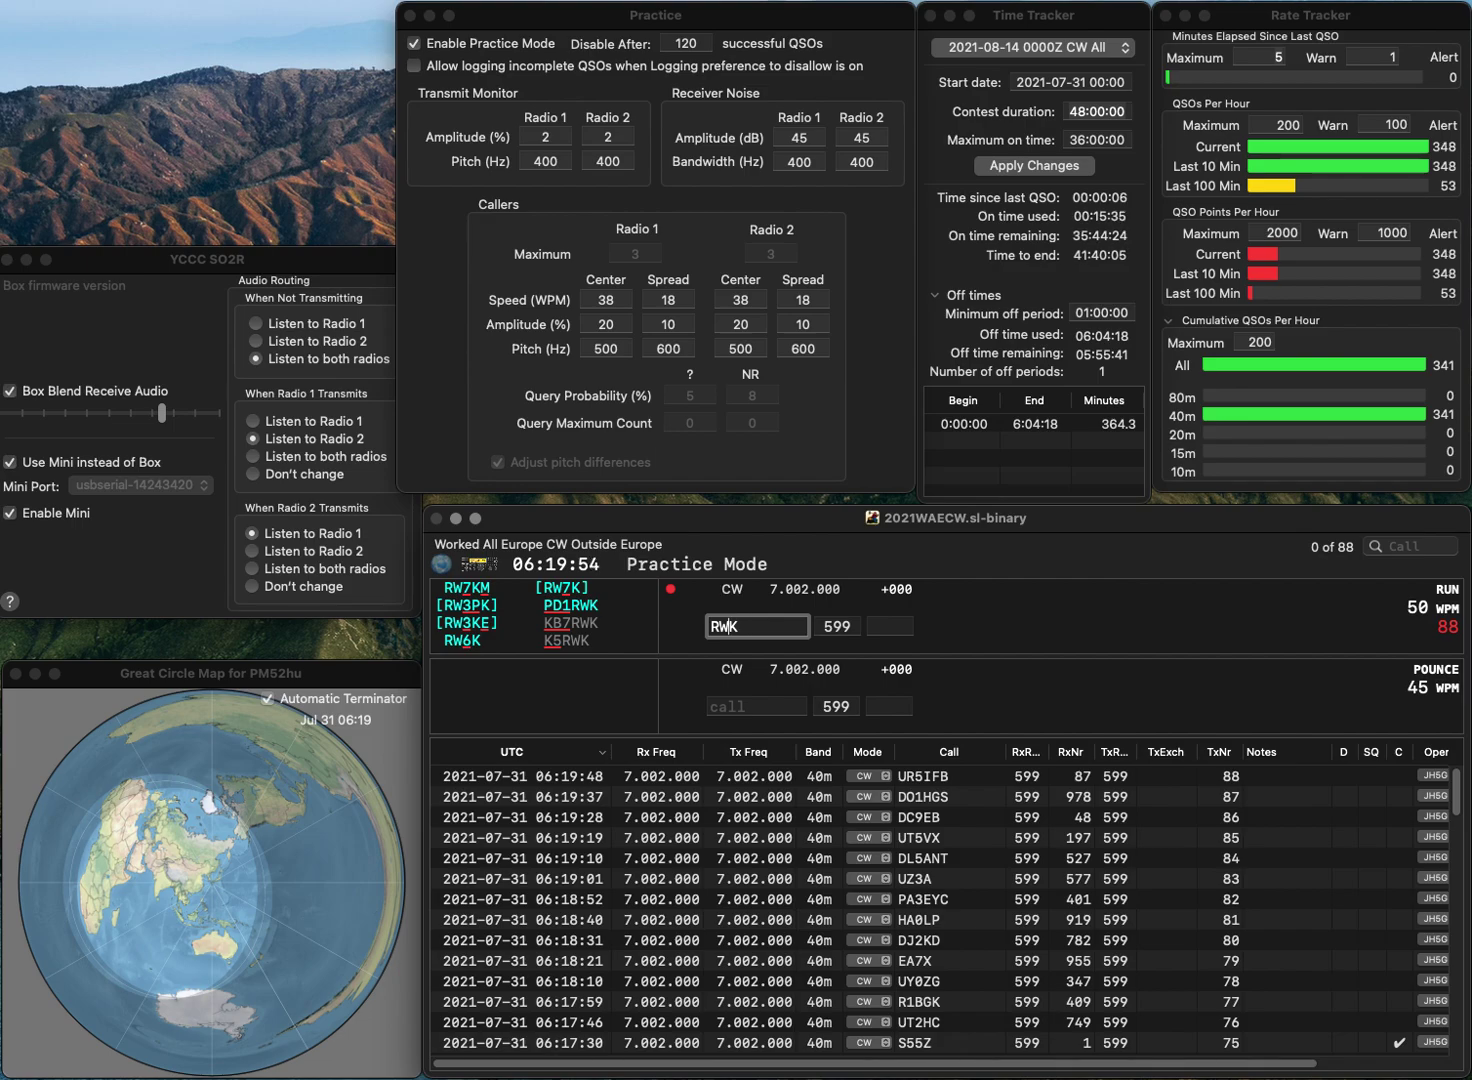
{"action": "type", "text": "7"}
{"action": "key", "text": "Return"}
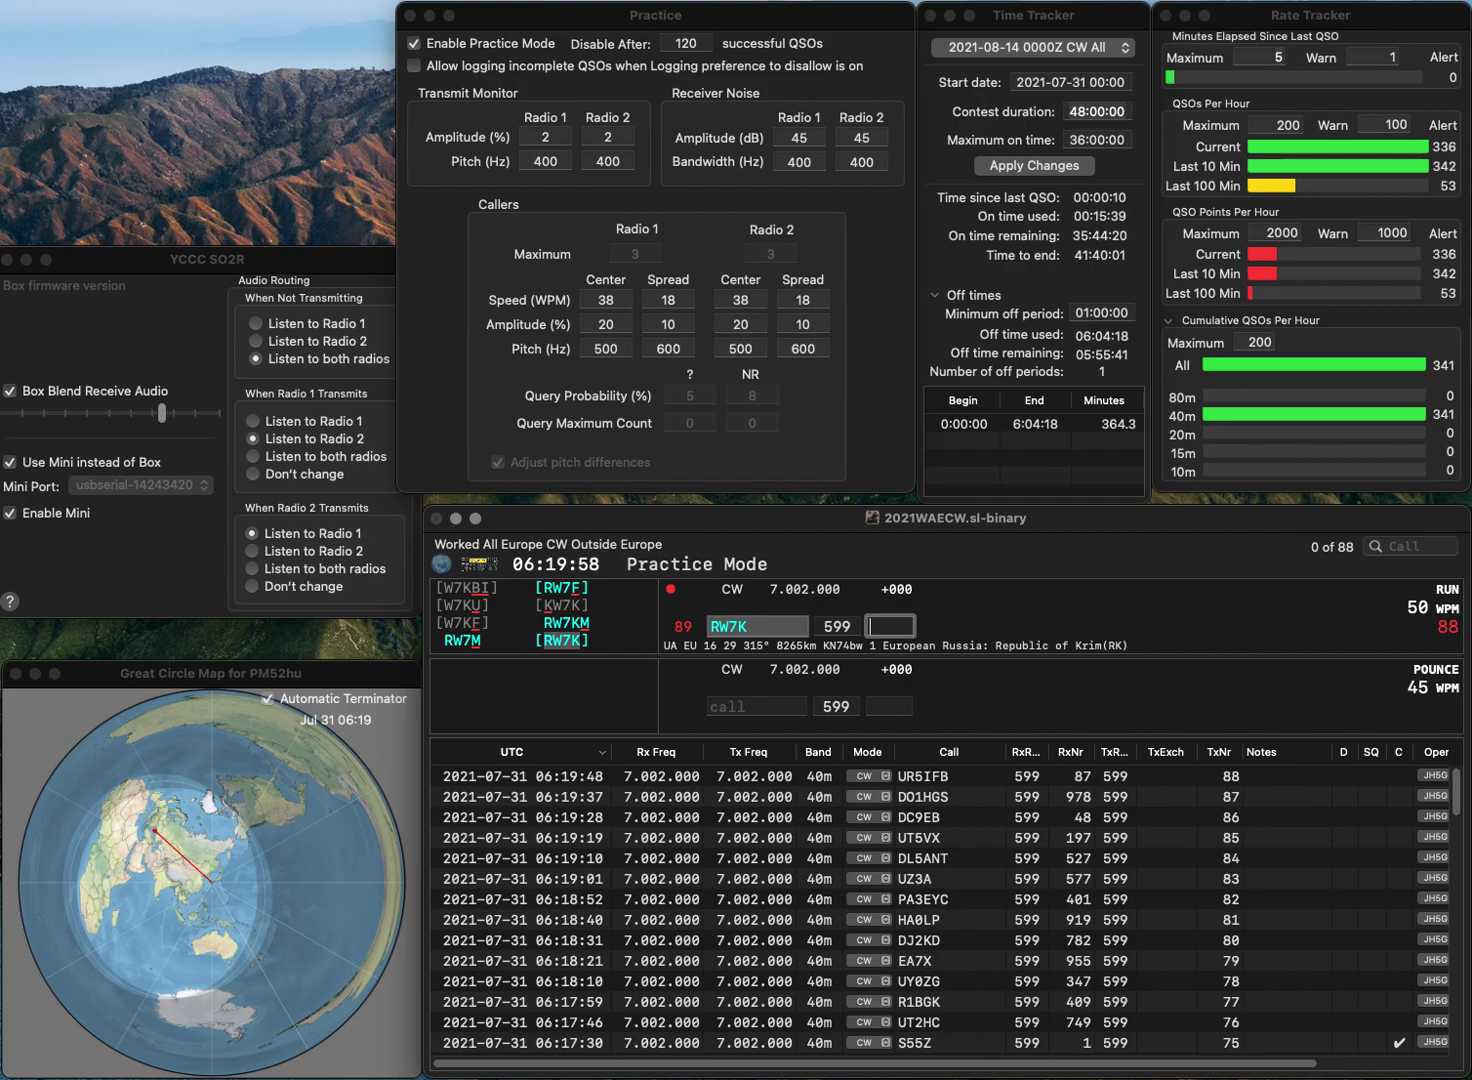
{"action": "type", "text": "383"}
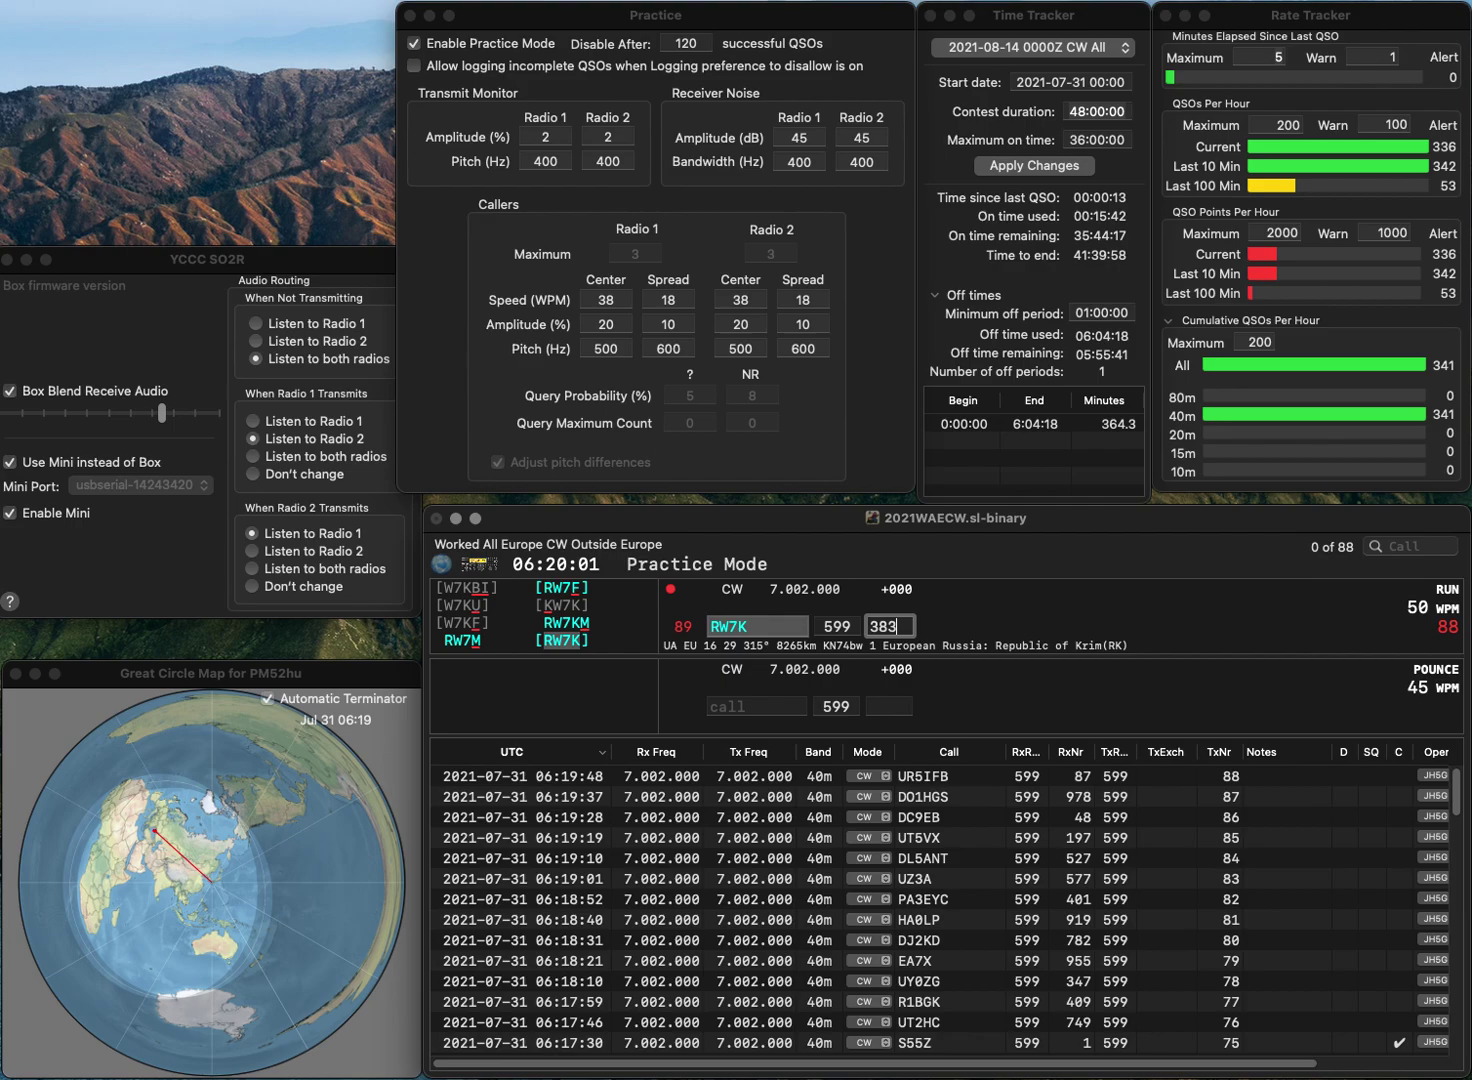
{"action": "key", "text": "Return"}
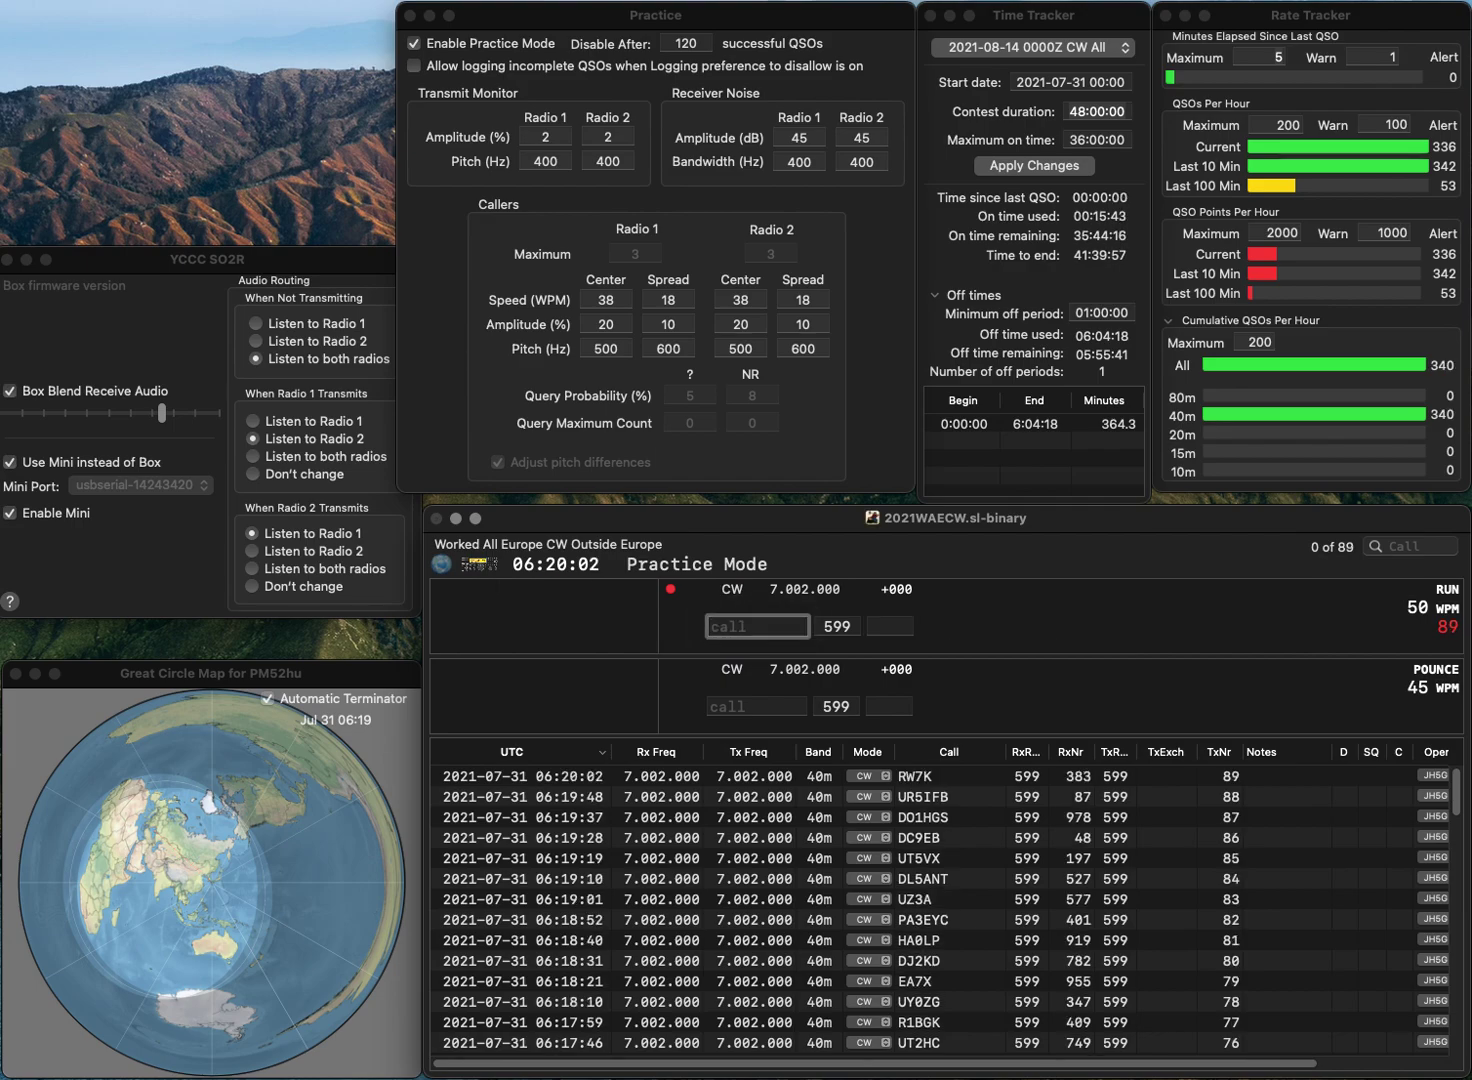
Step: Log a run-radio contact with call sign LY3S, entering 973 as the received serial number
{"action": "type", "text": "LY3S"}
{"action": "key", "text": "Return"}
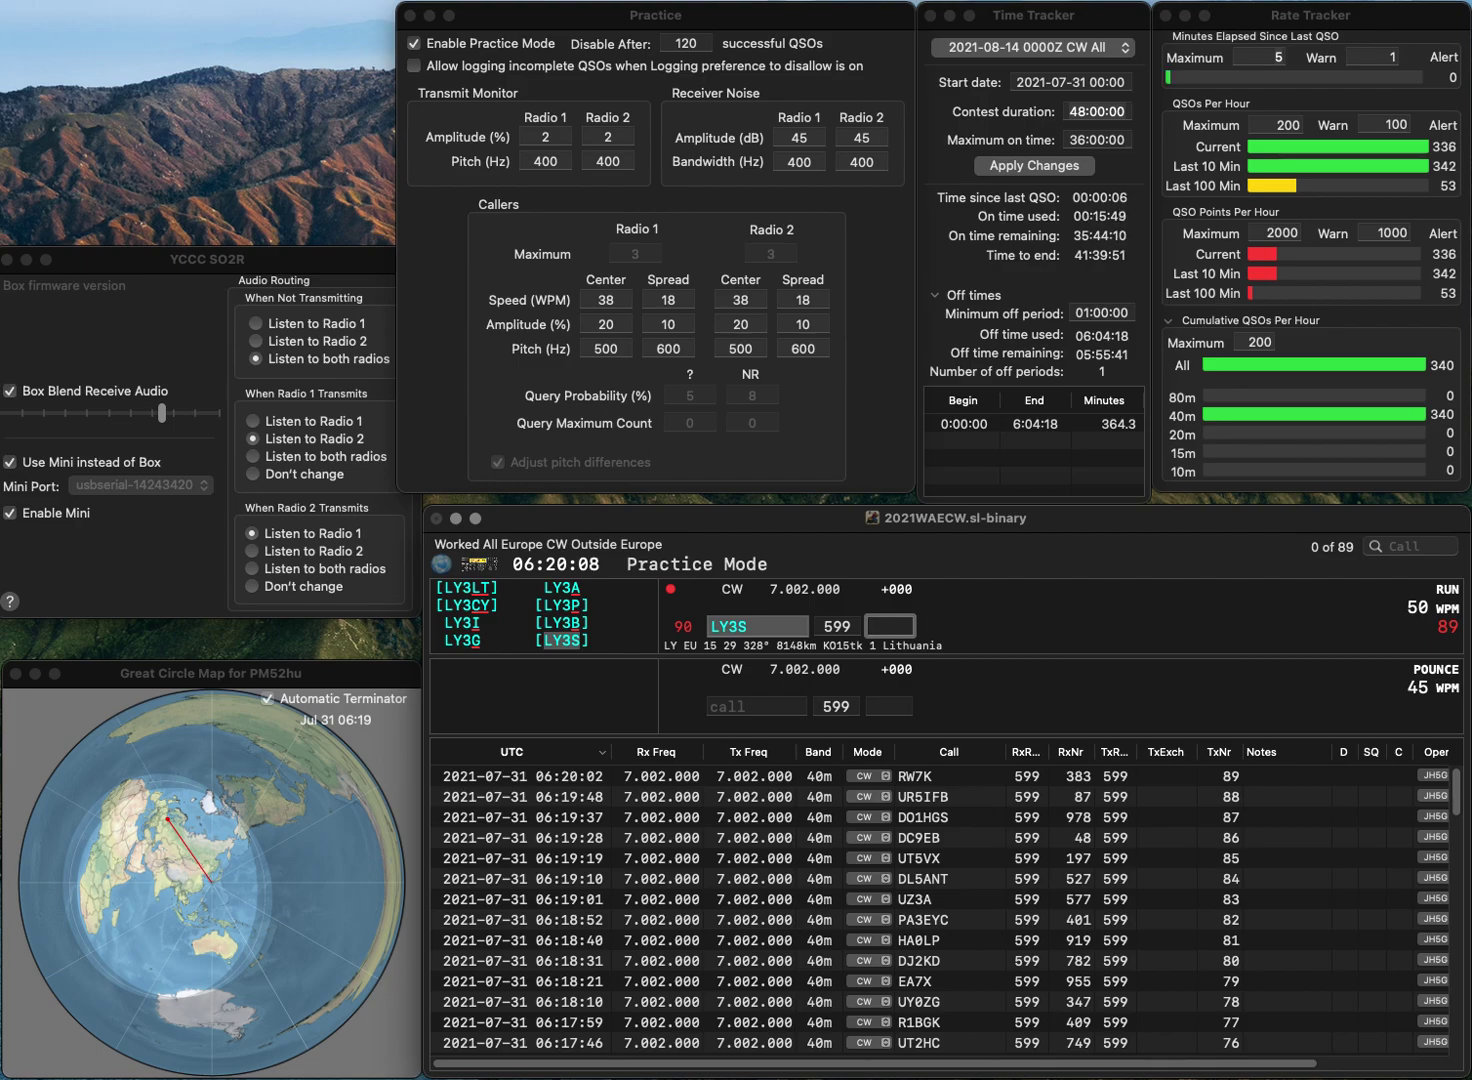
{"action": "type", "text": "973"}
{"action": "key", "text": "Return"}
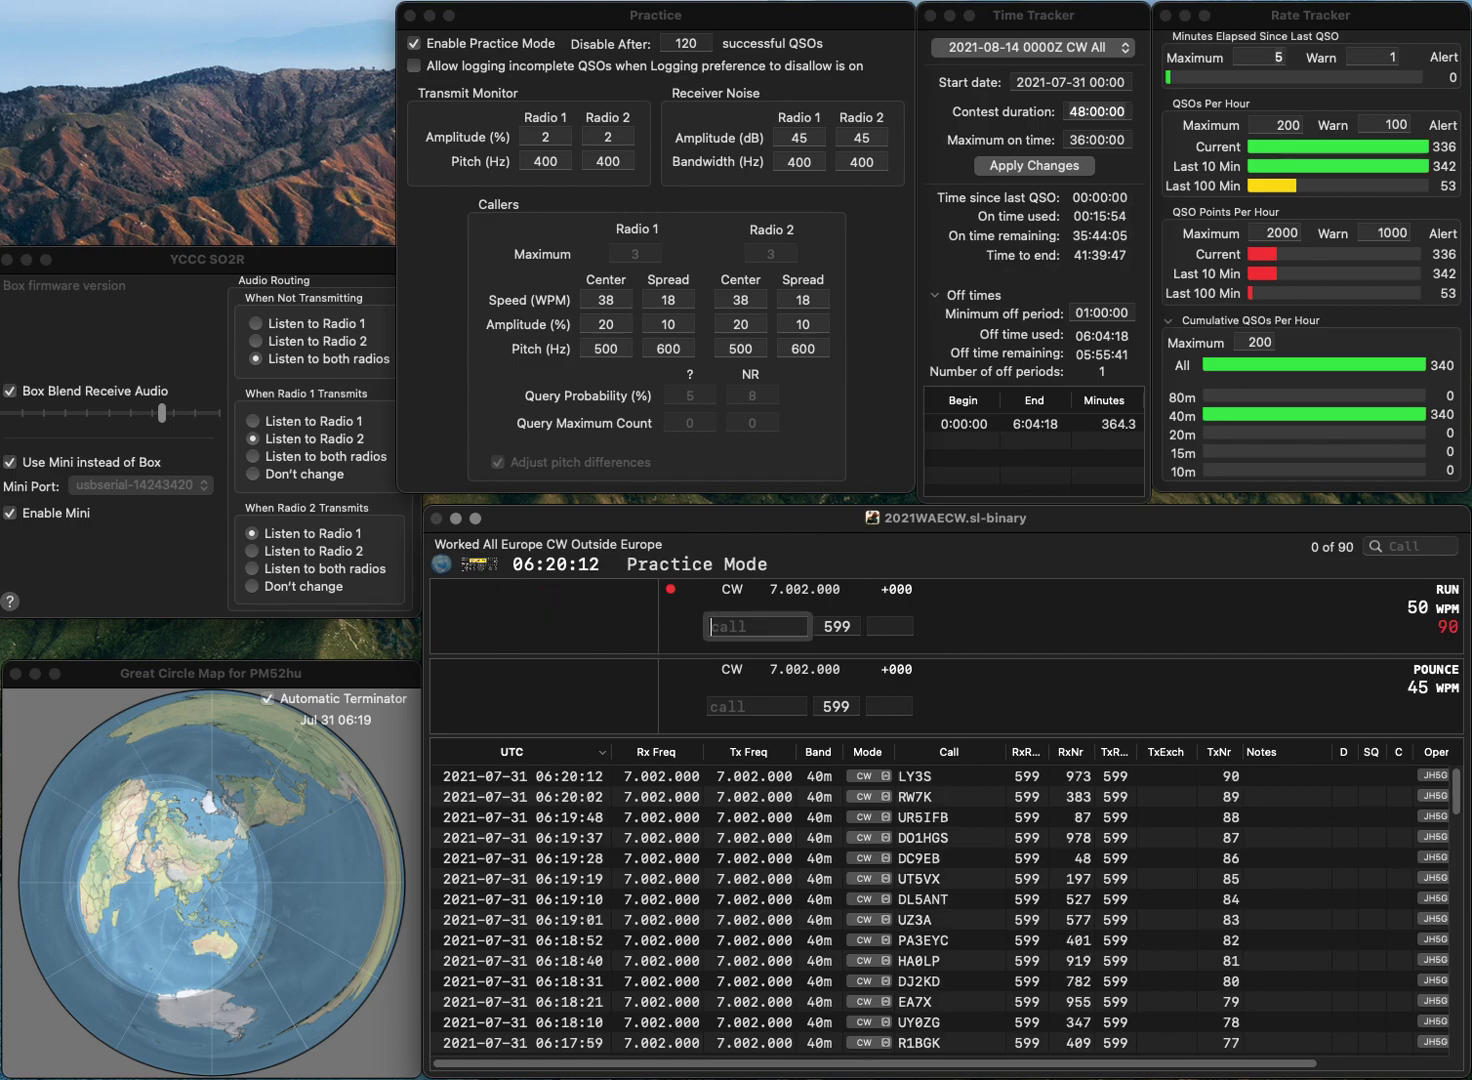
{"action": "type", "text": "9A3"}
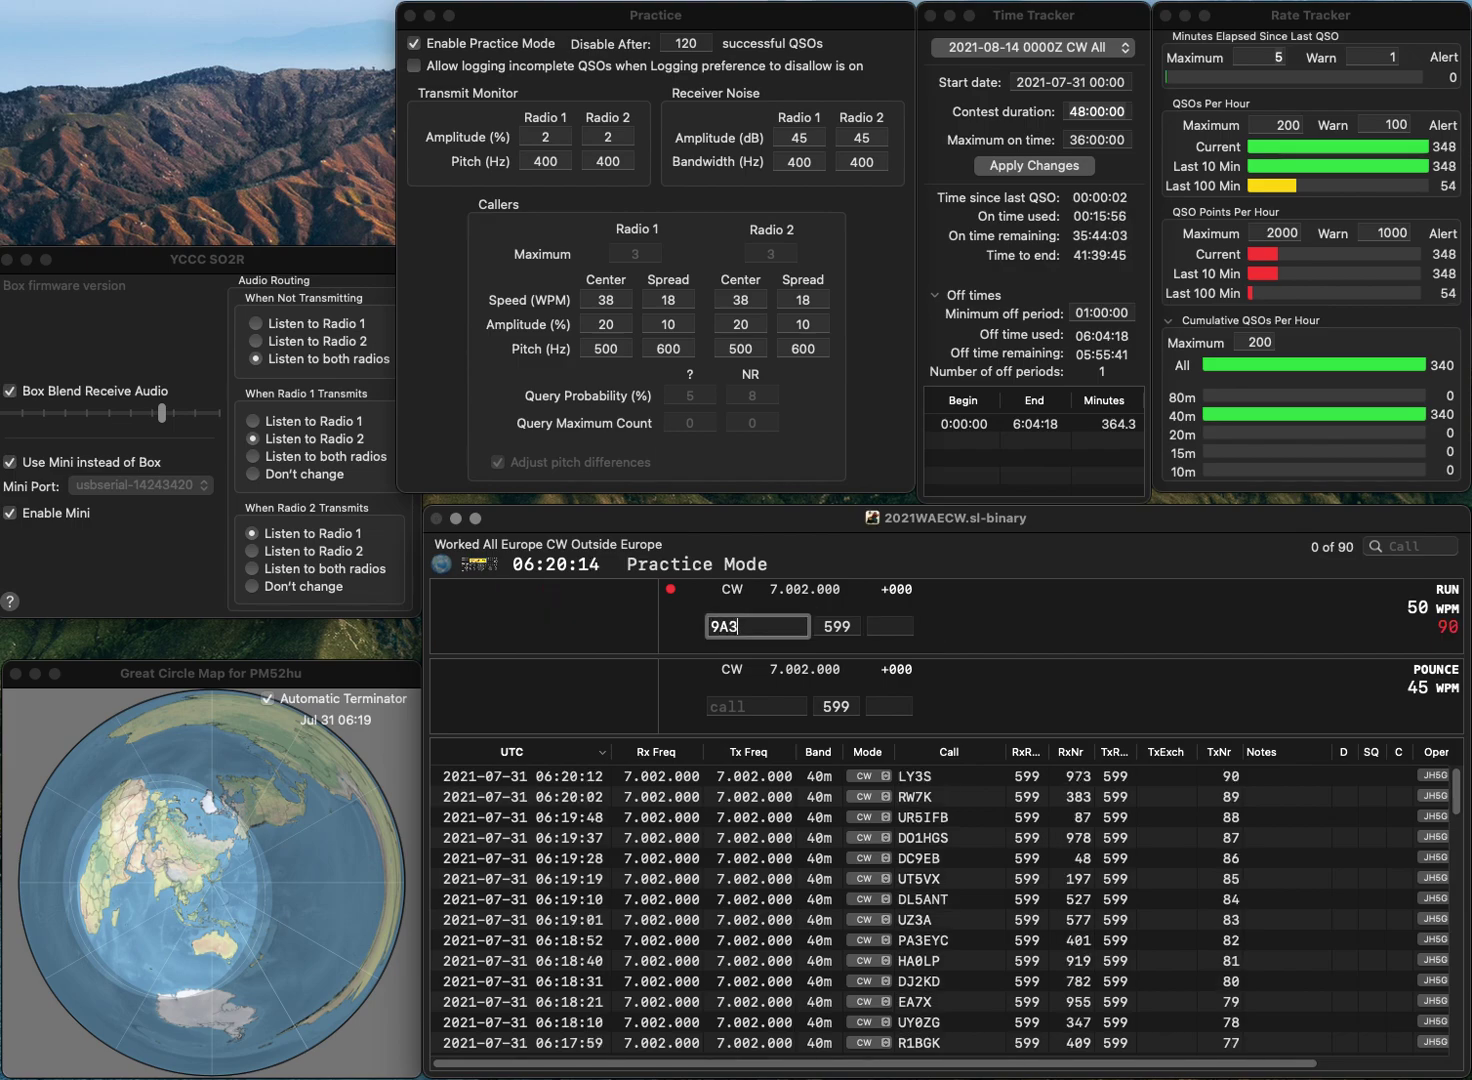
{"action": "type", "text": "ST"}
{"action": "key", "text": "space"}
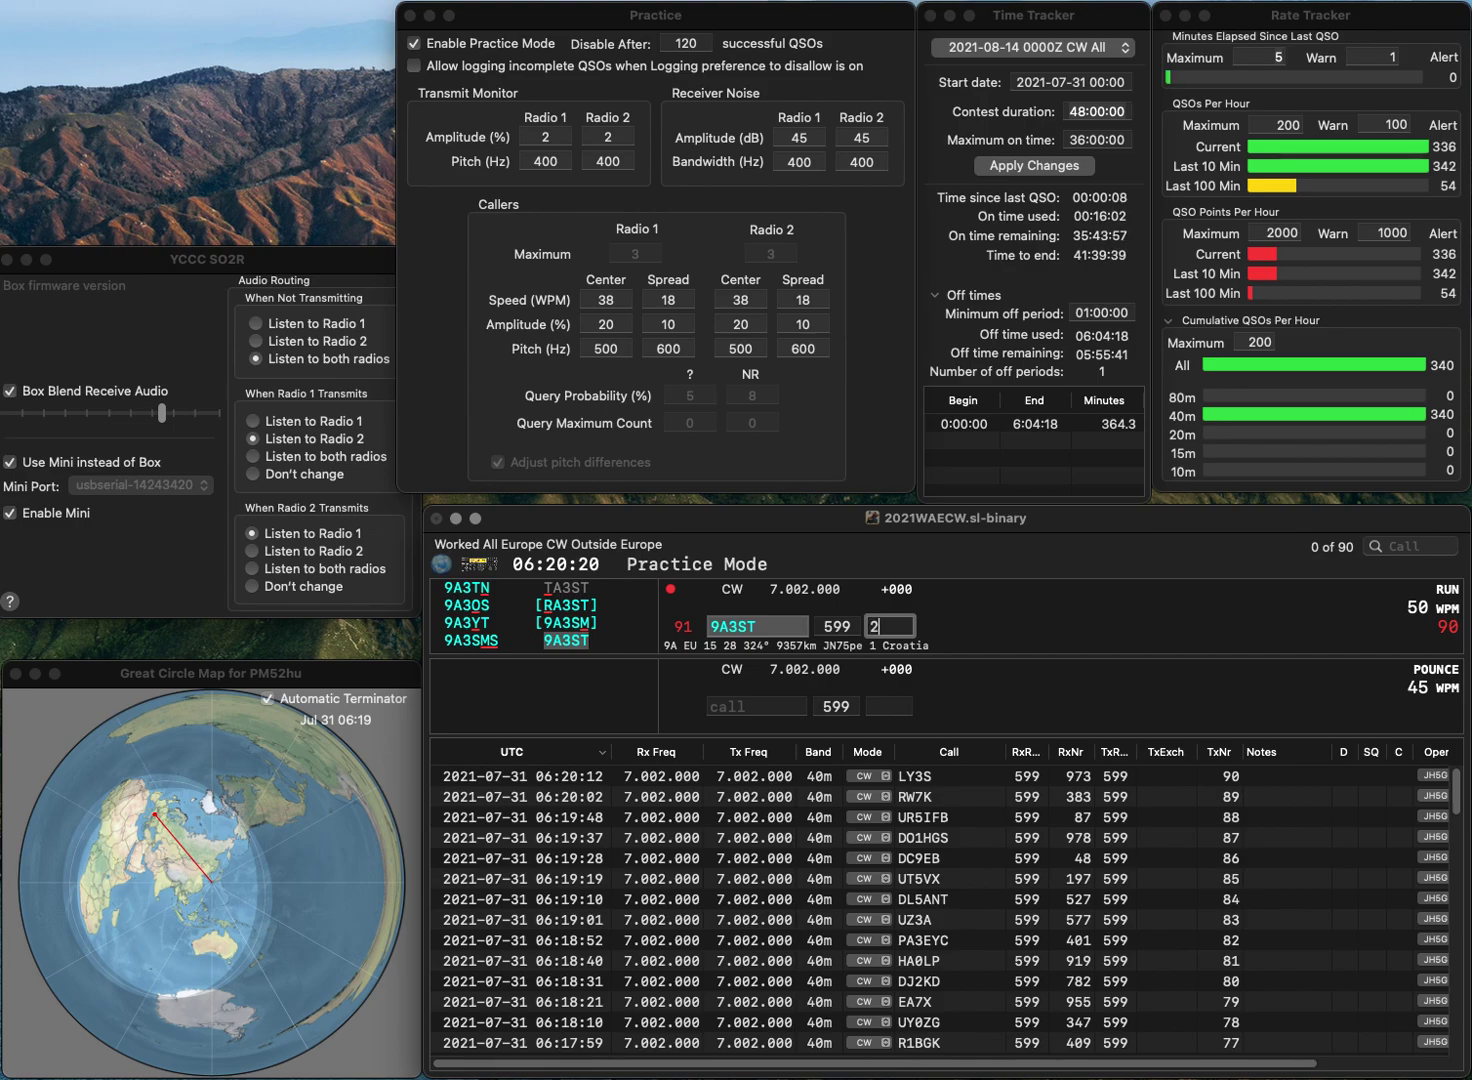
{"action": "type", "text": "46"}
{"action": "key", "text": "Return"}
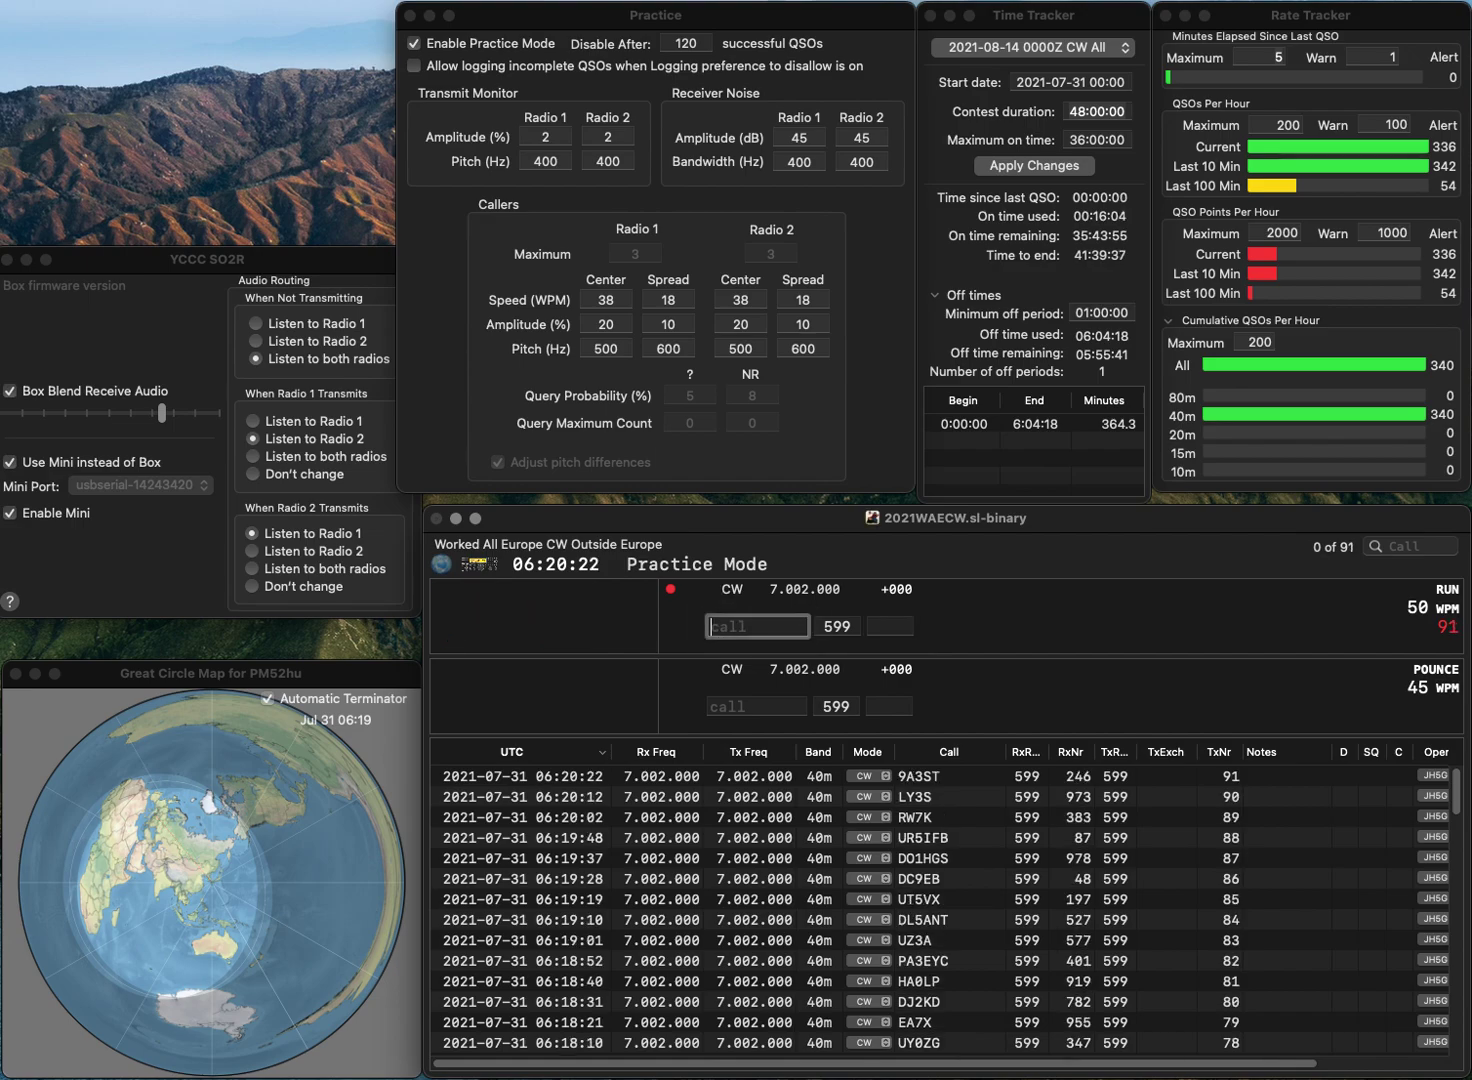
Step: Log a run-radio contact with call sign EF4R, entering 984 as the received serial number
{"action": "type", "text": "EF4R"}
{"action": "key", "text": "Return"}
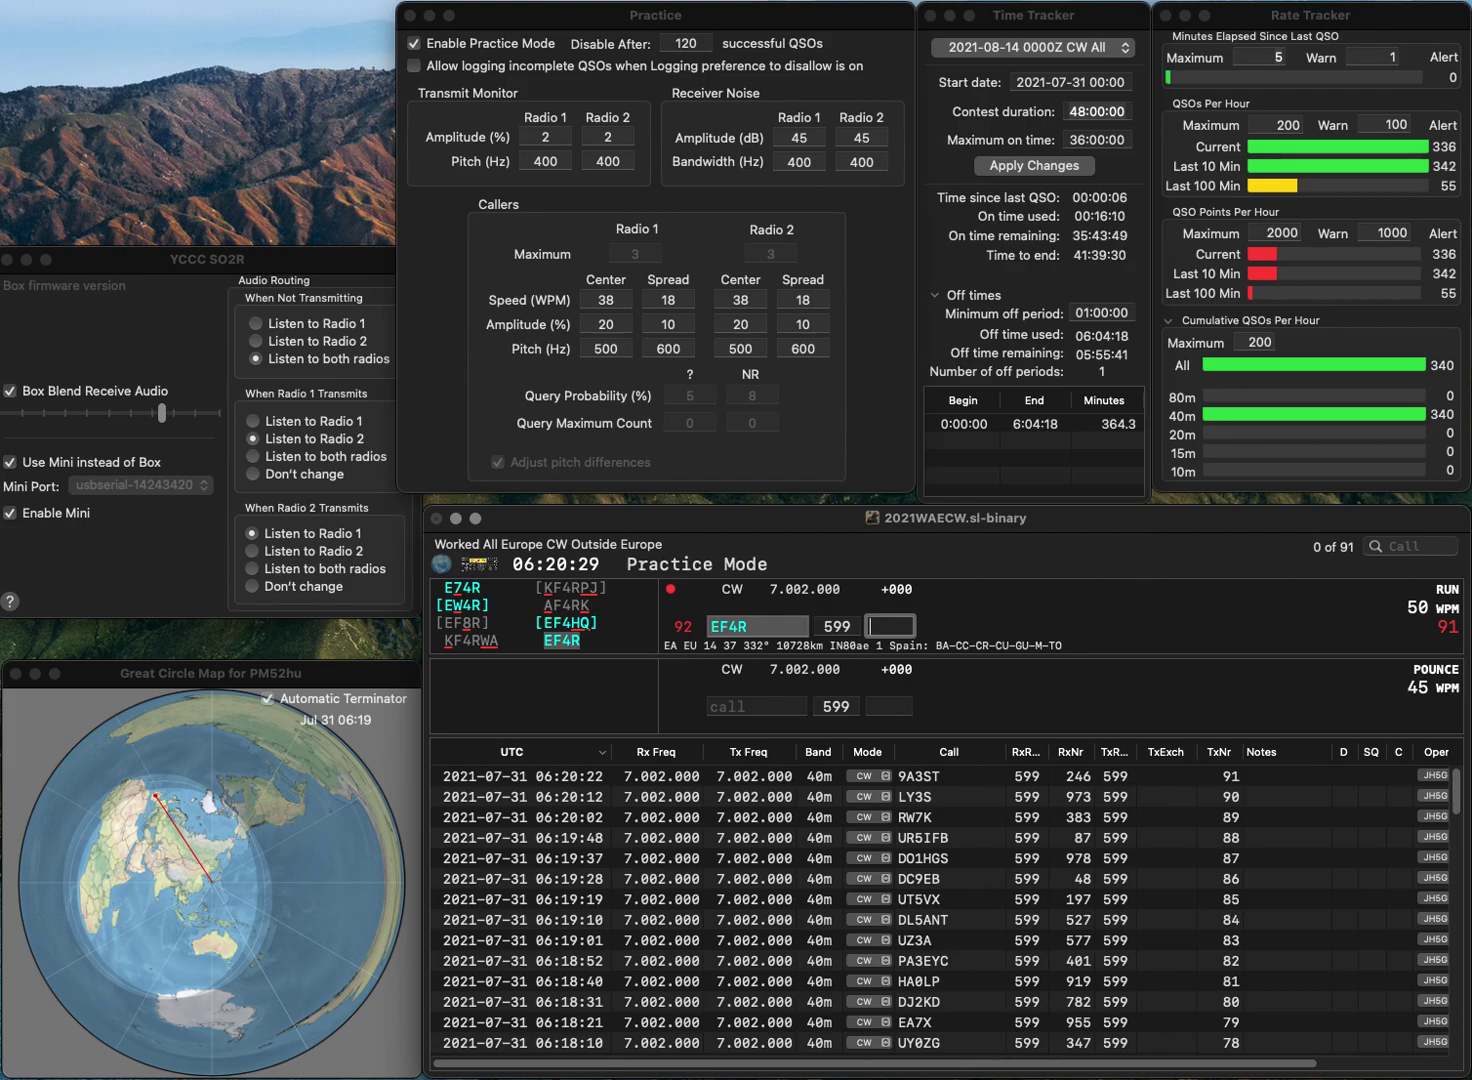
{"action": "type", "text": "984"}
{"action": "key", "text": "Return"}
Step: Log a run-radio contact with call sign OK1A, entering 73 as the received serial number
{"action": "type", "text": "OK1A"}
{"action": "key", "text": "space"}
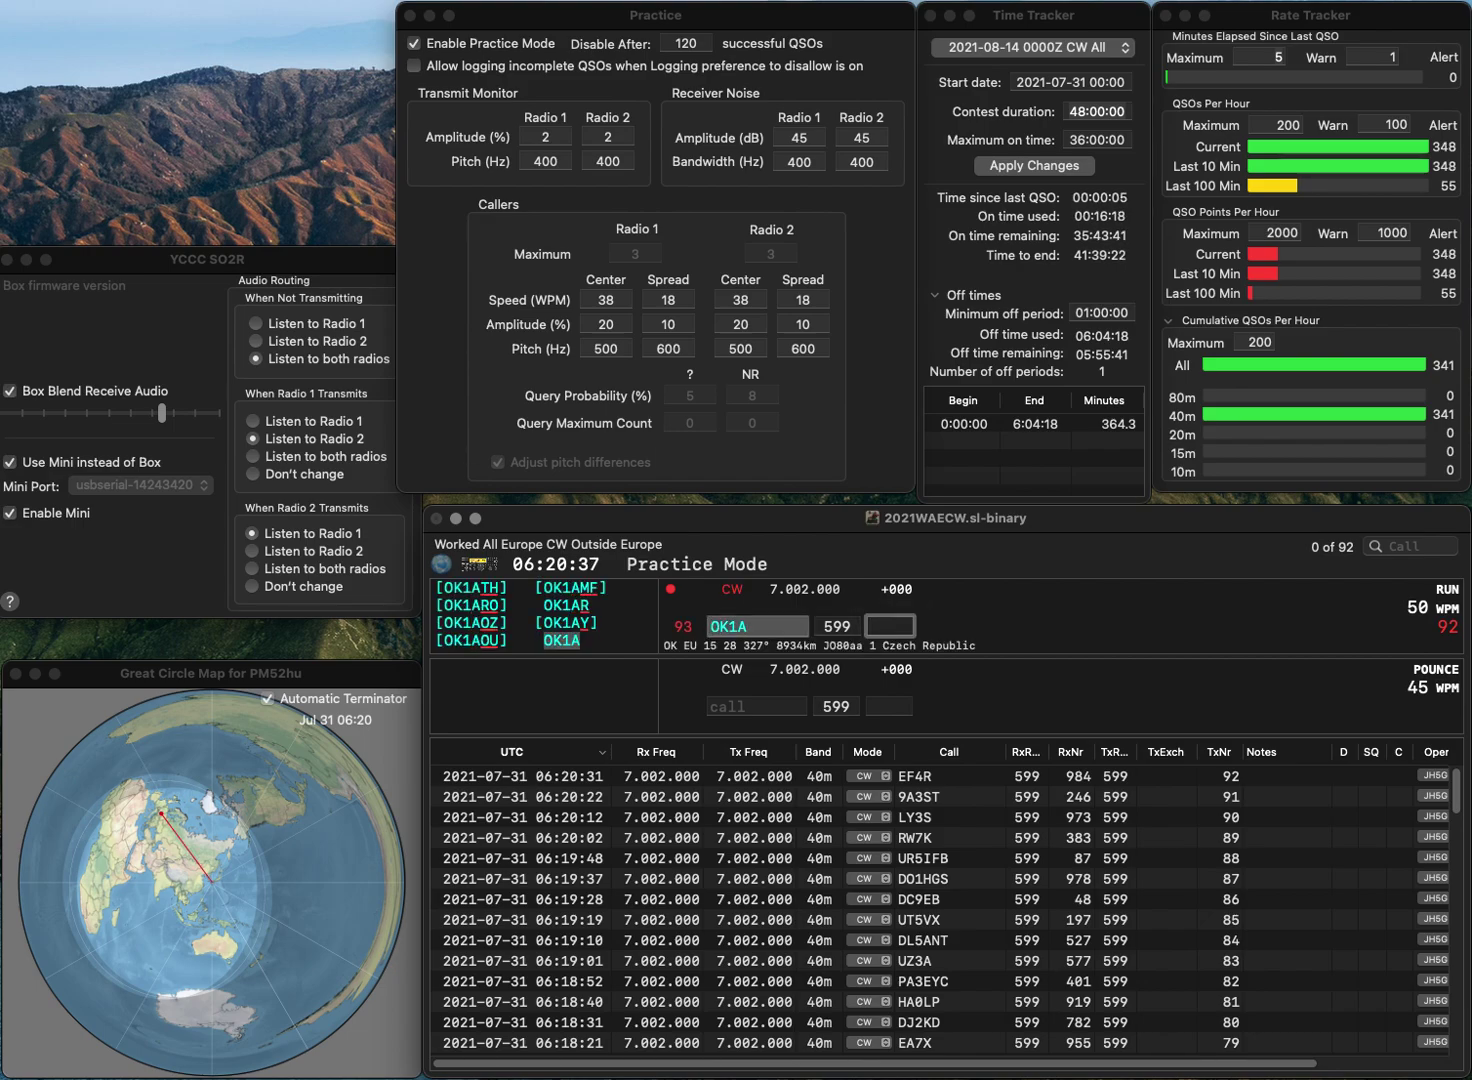
{"action": "type", "text": "73"}
{"action": "key", "text": "Return"}
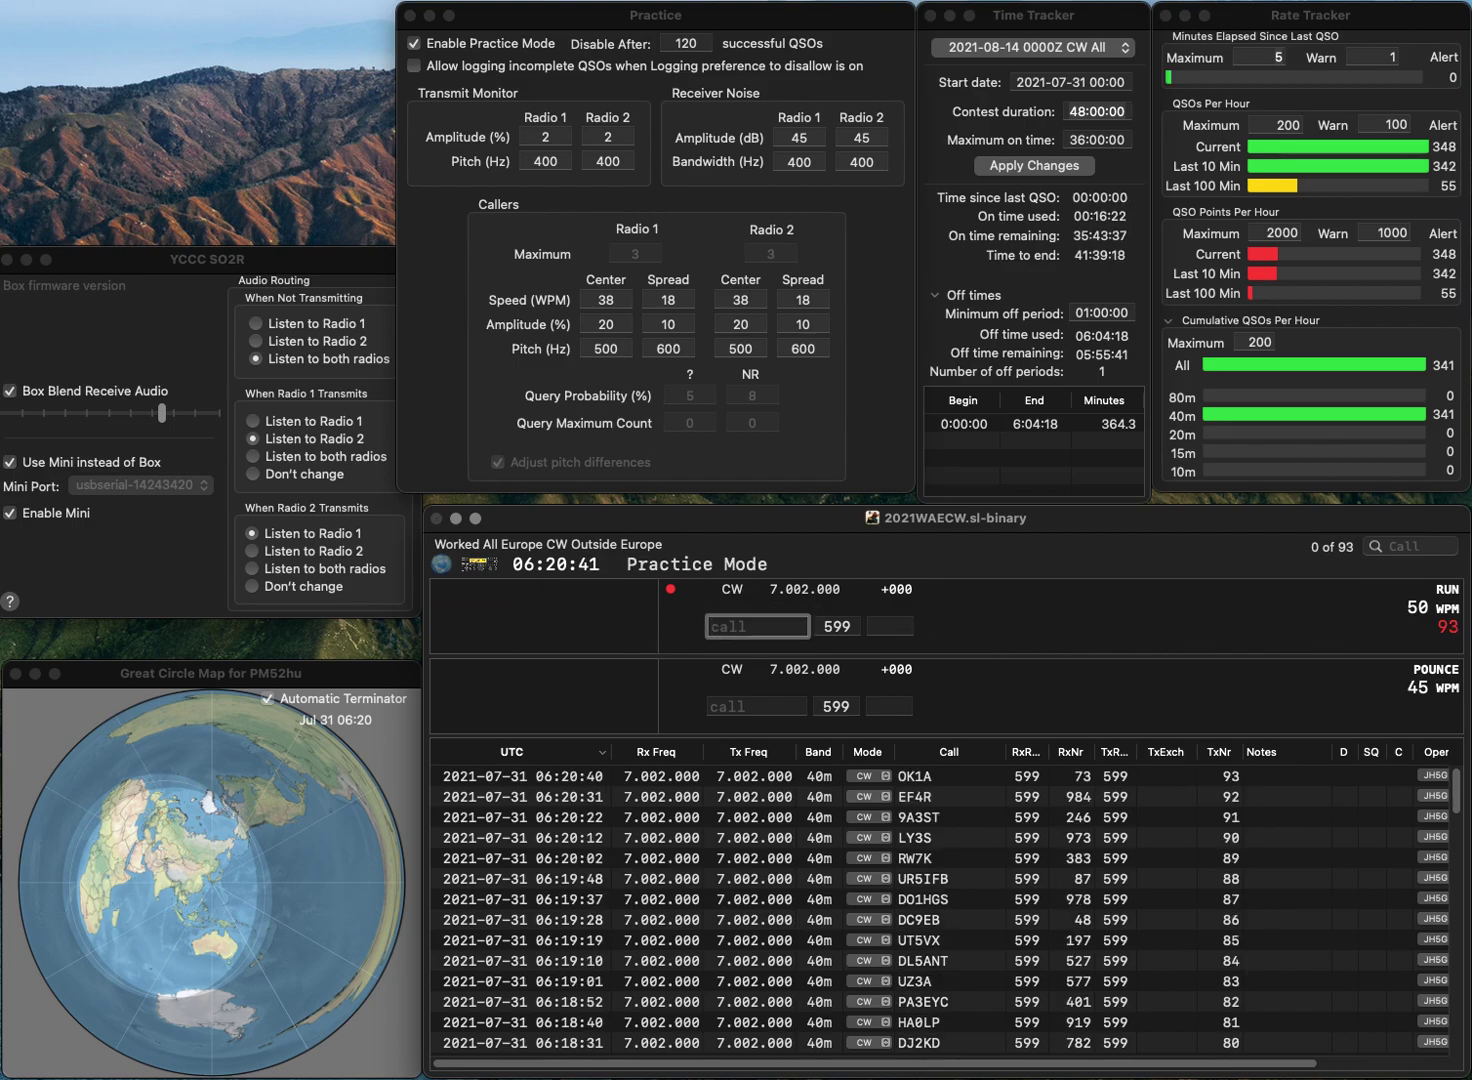
Step: Log a run-radio contact with call sign UR1G, entering 888 as the received serial number
{"action": "type", "text": "UR1G"}
{"action": "key", "text": "Return"}
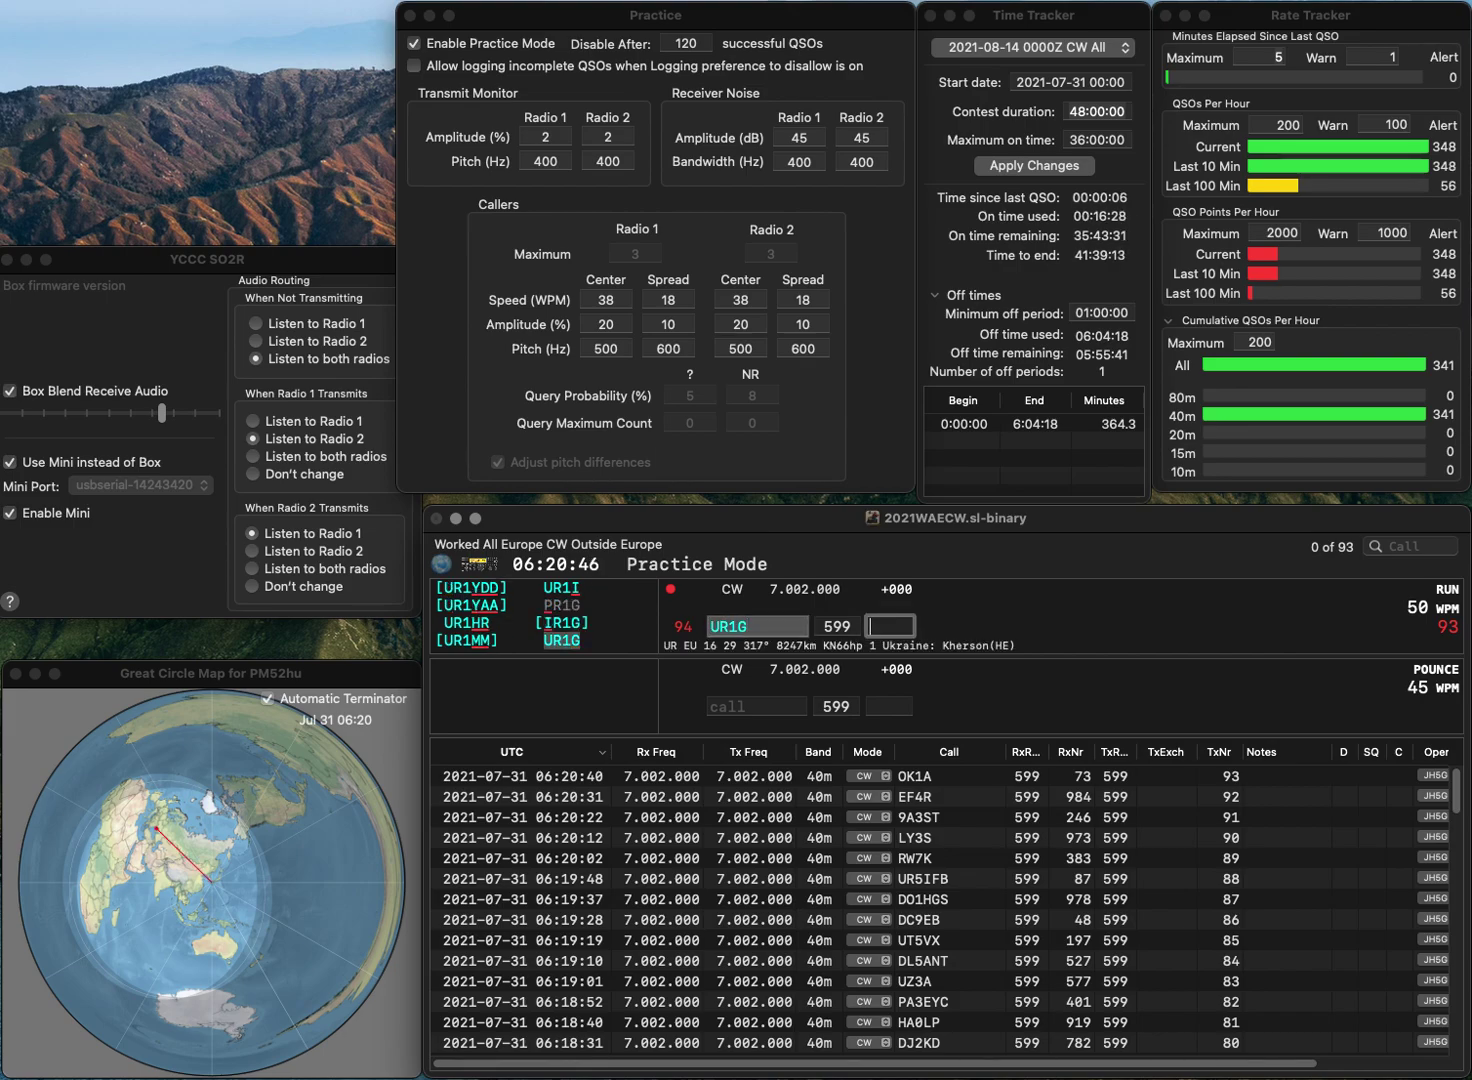
{"action": "type", "text": "888"}
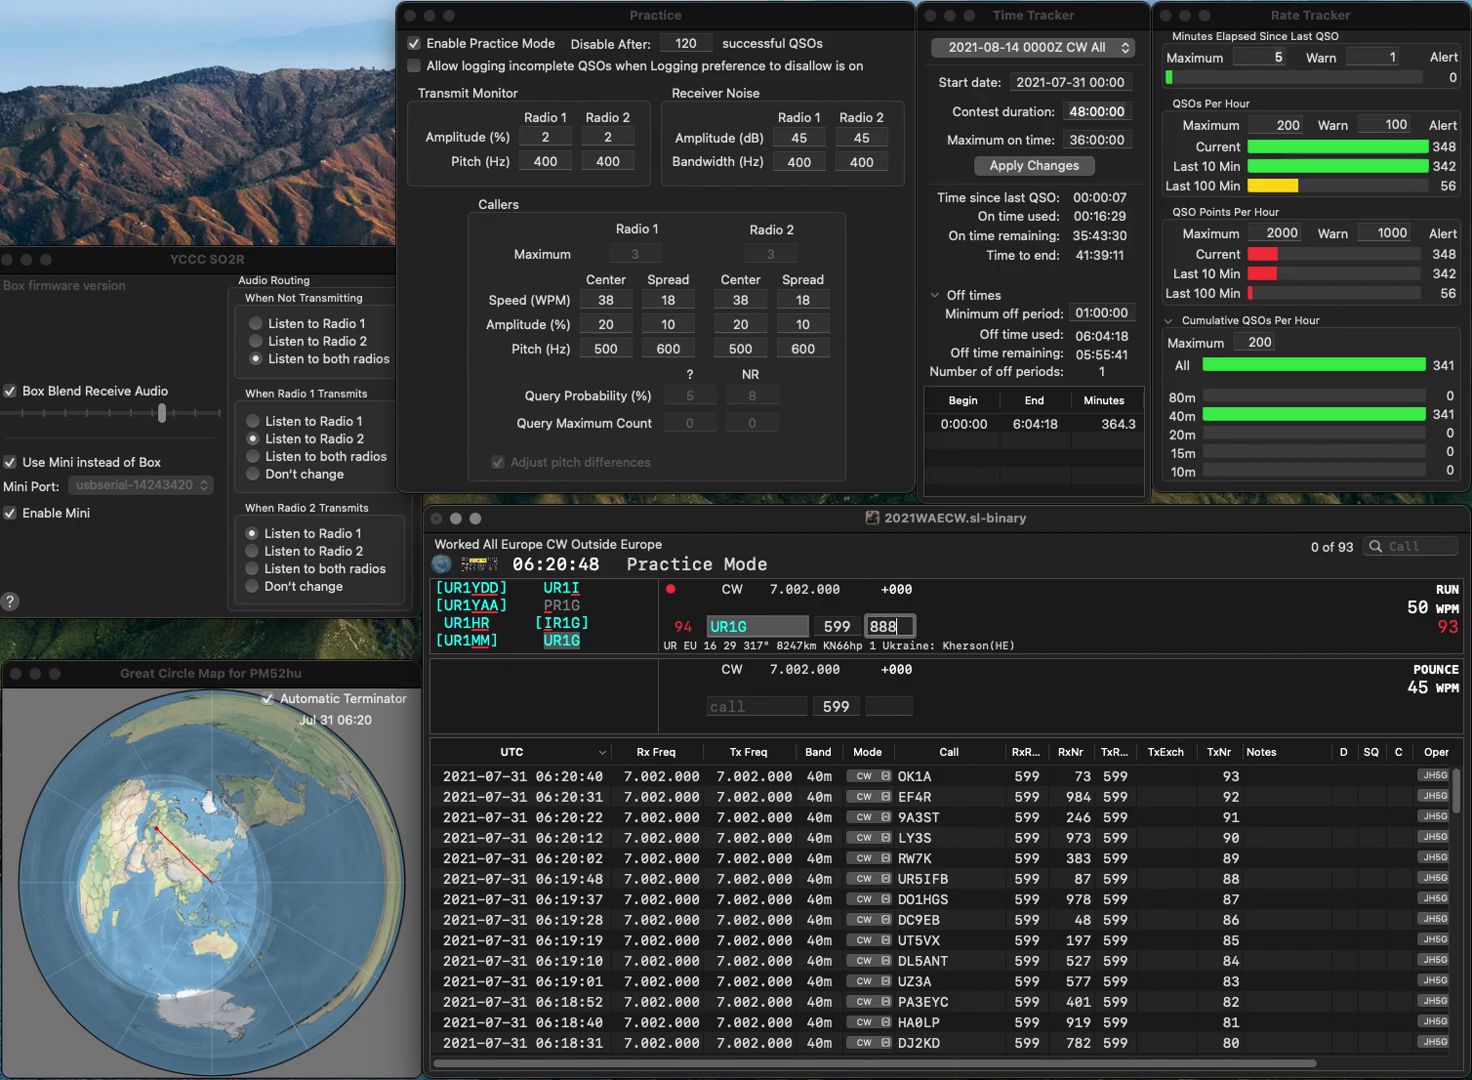
{"action": "key", "text": "Return"}
{"action": "type", "text": "HB2K"}
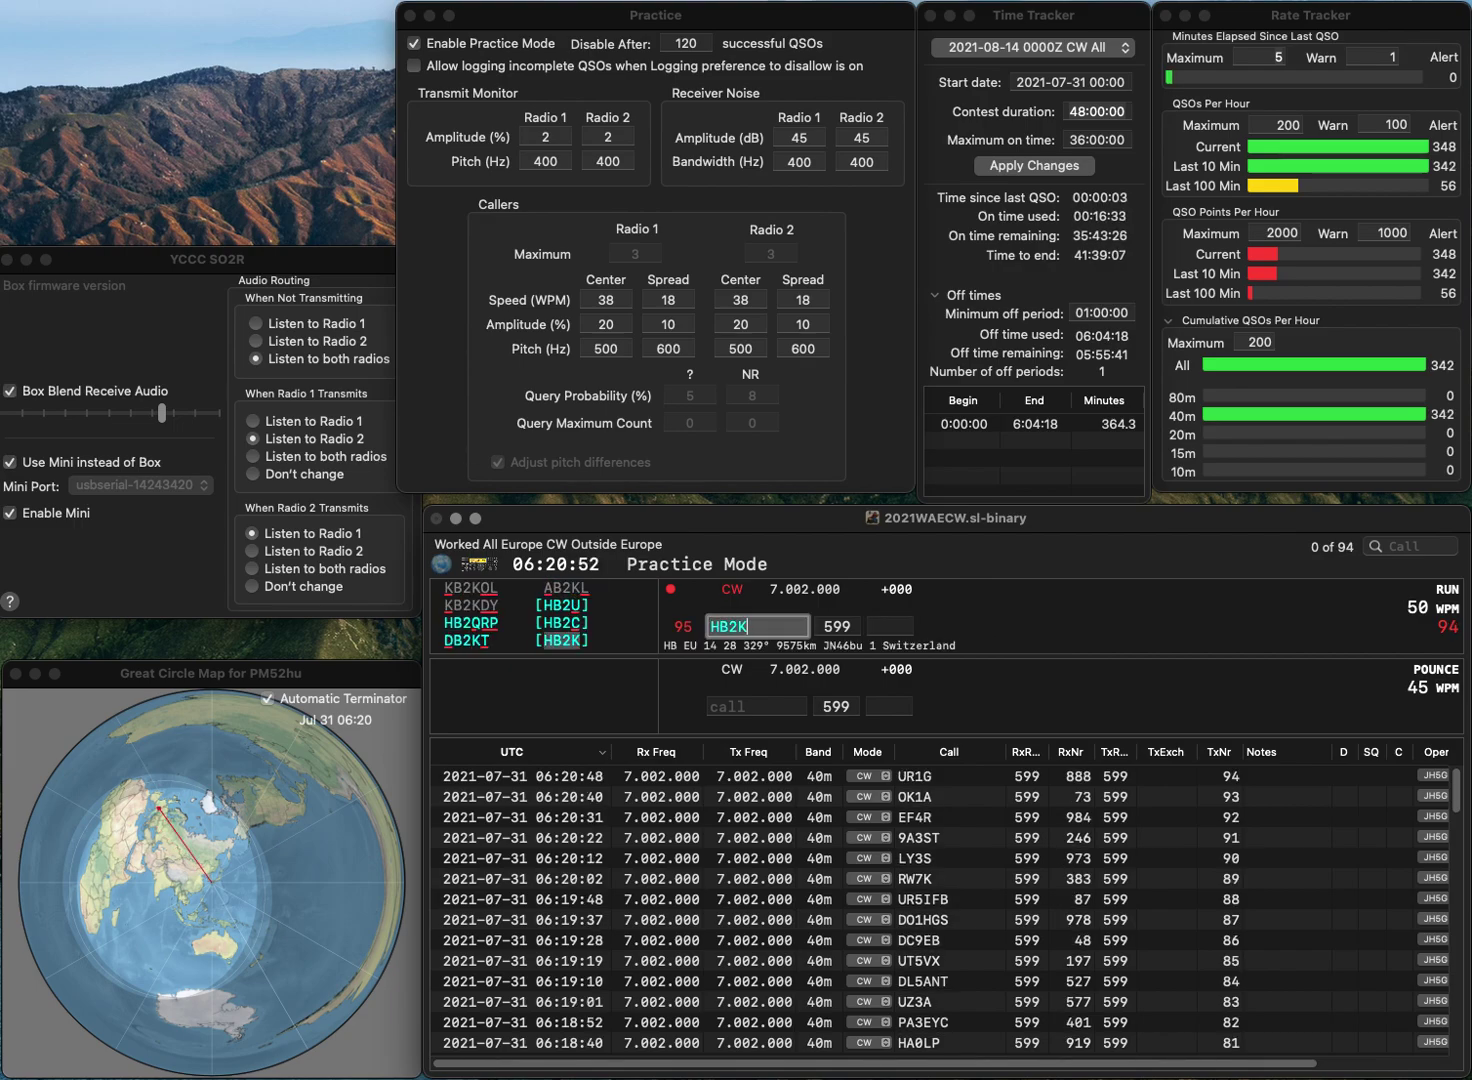
{"action": "key", "text": "Return"}
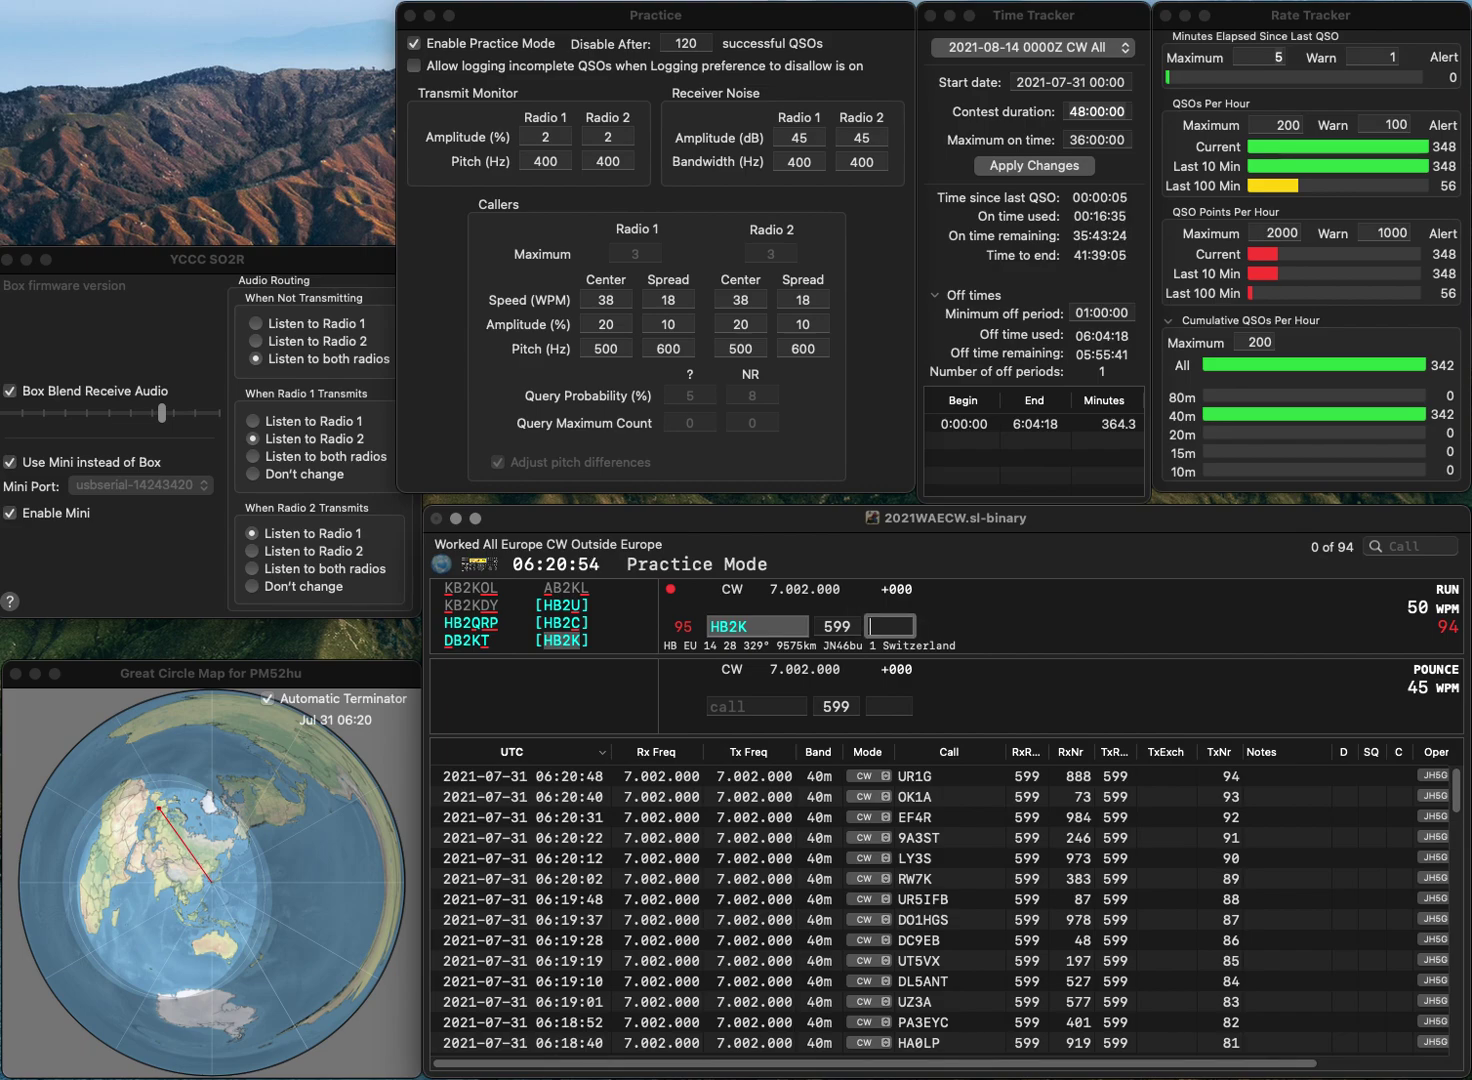
{"action": "type", "text": "10"}
{"action": "key", "text": "Return"}
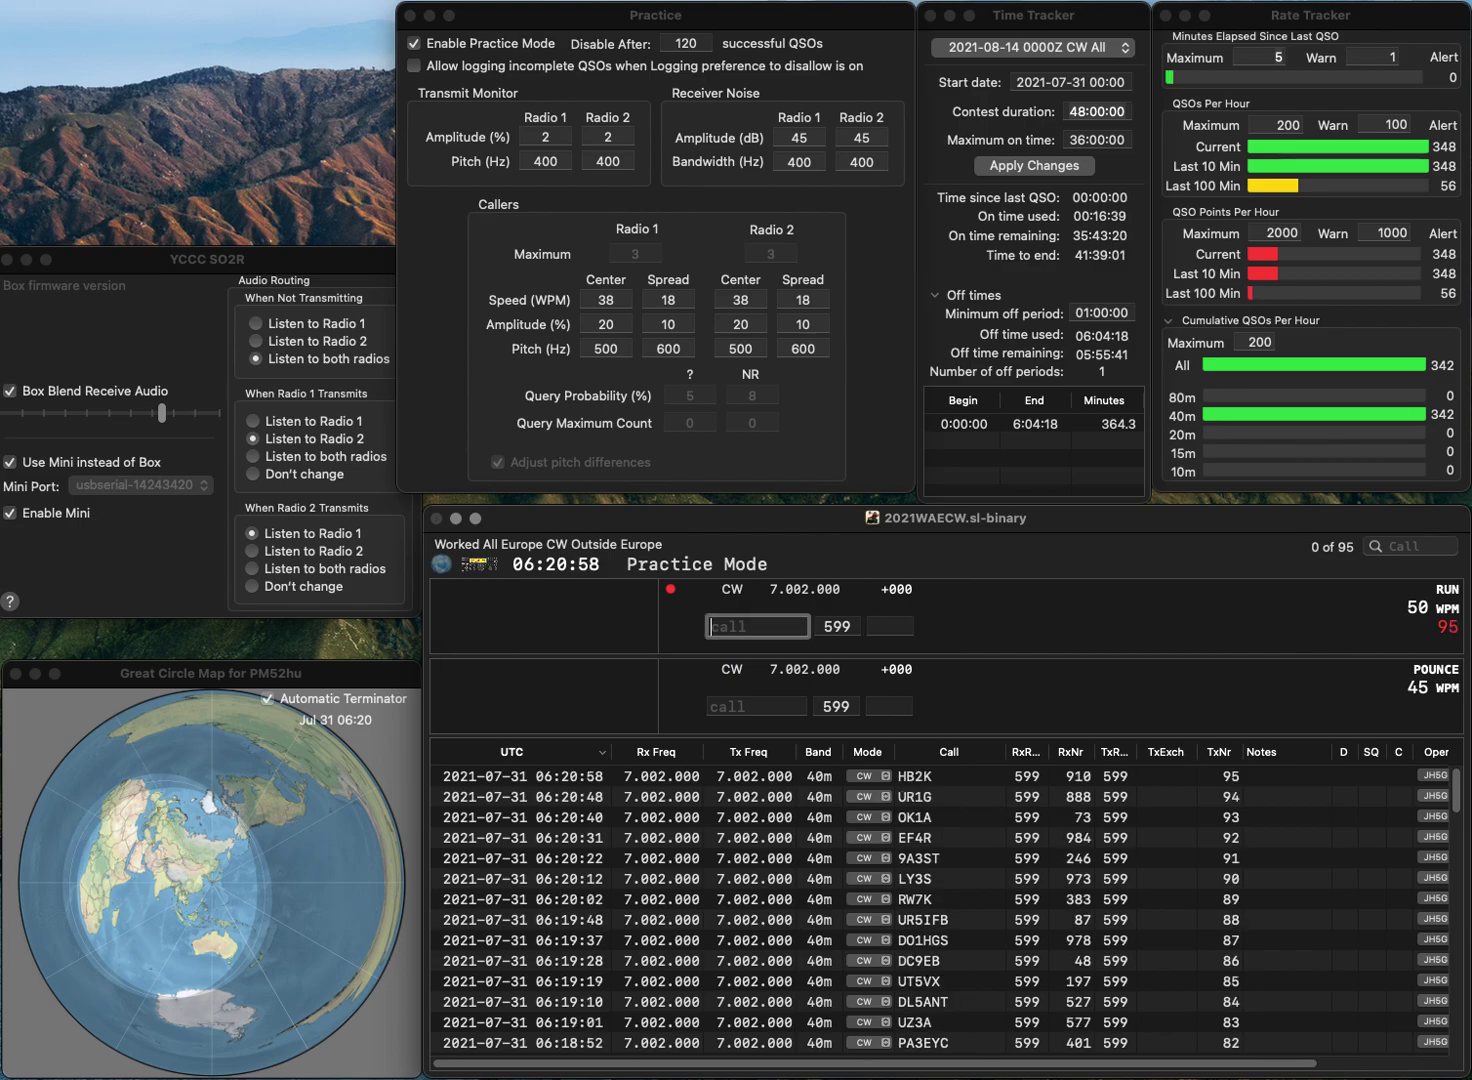
{"action": "type", "text": "DG1"}
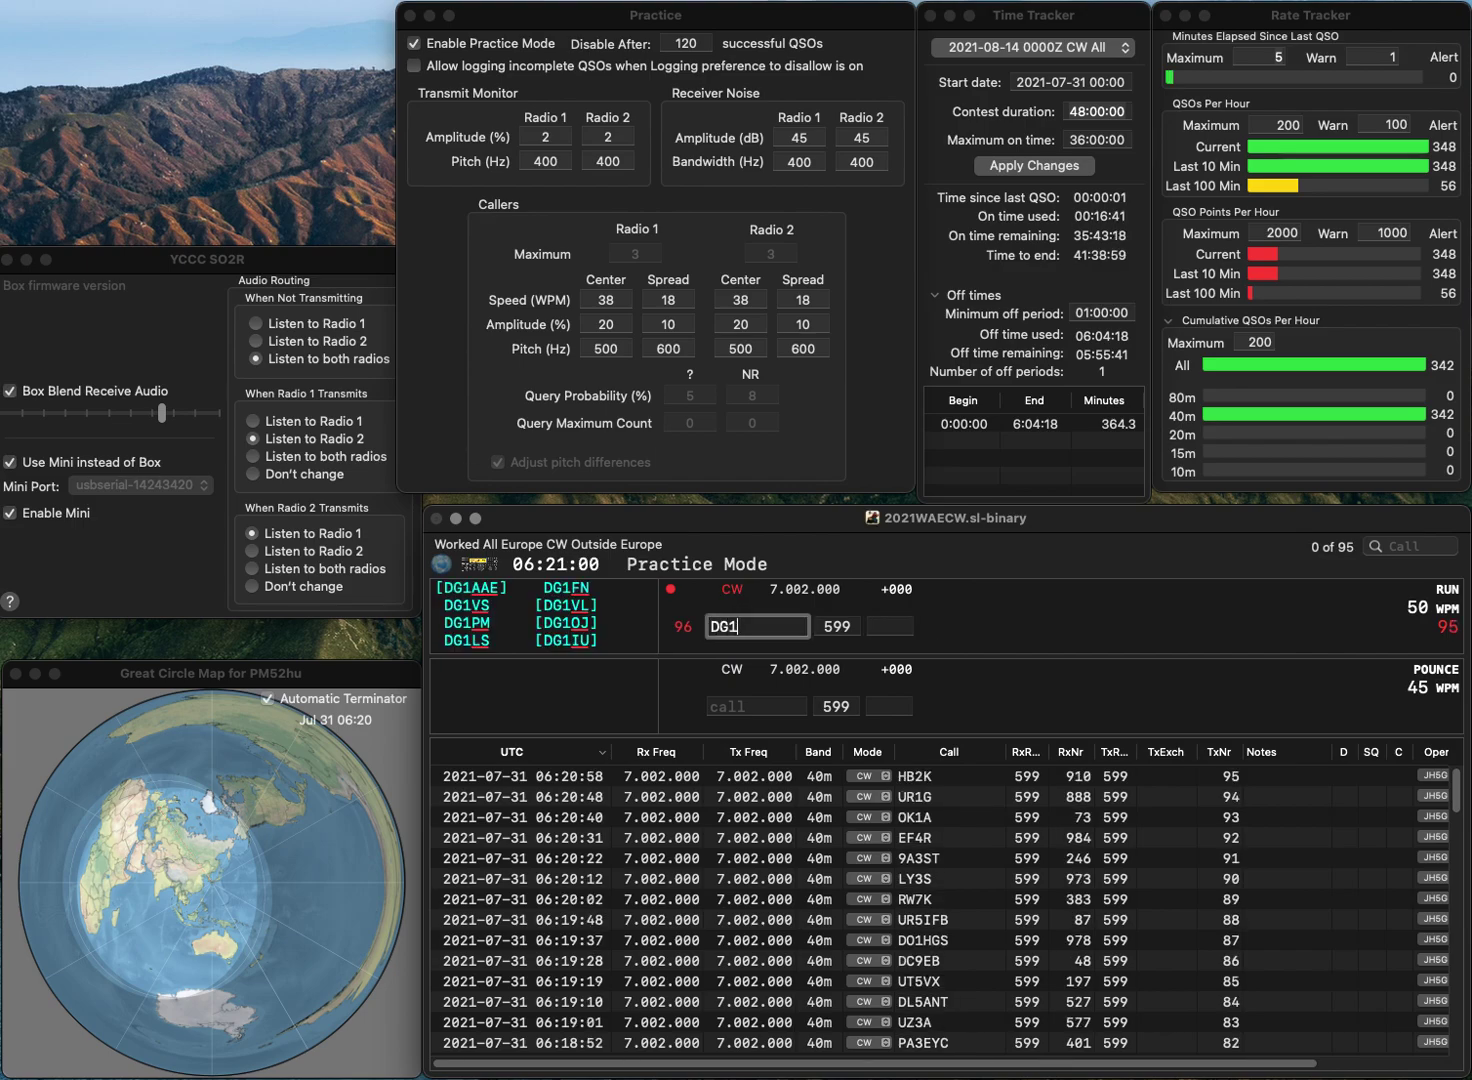
{"action": "type", "text": "YKW"}
{"action": "key", "text": "Return"}
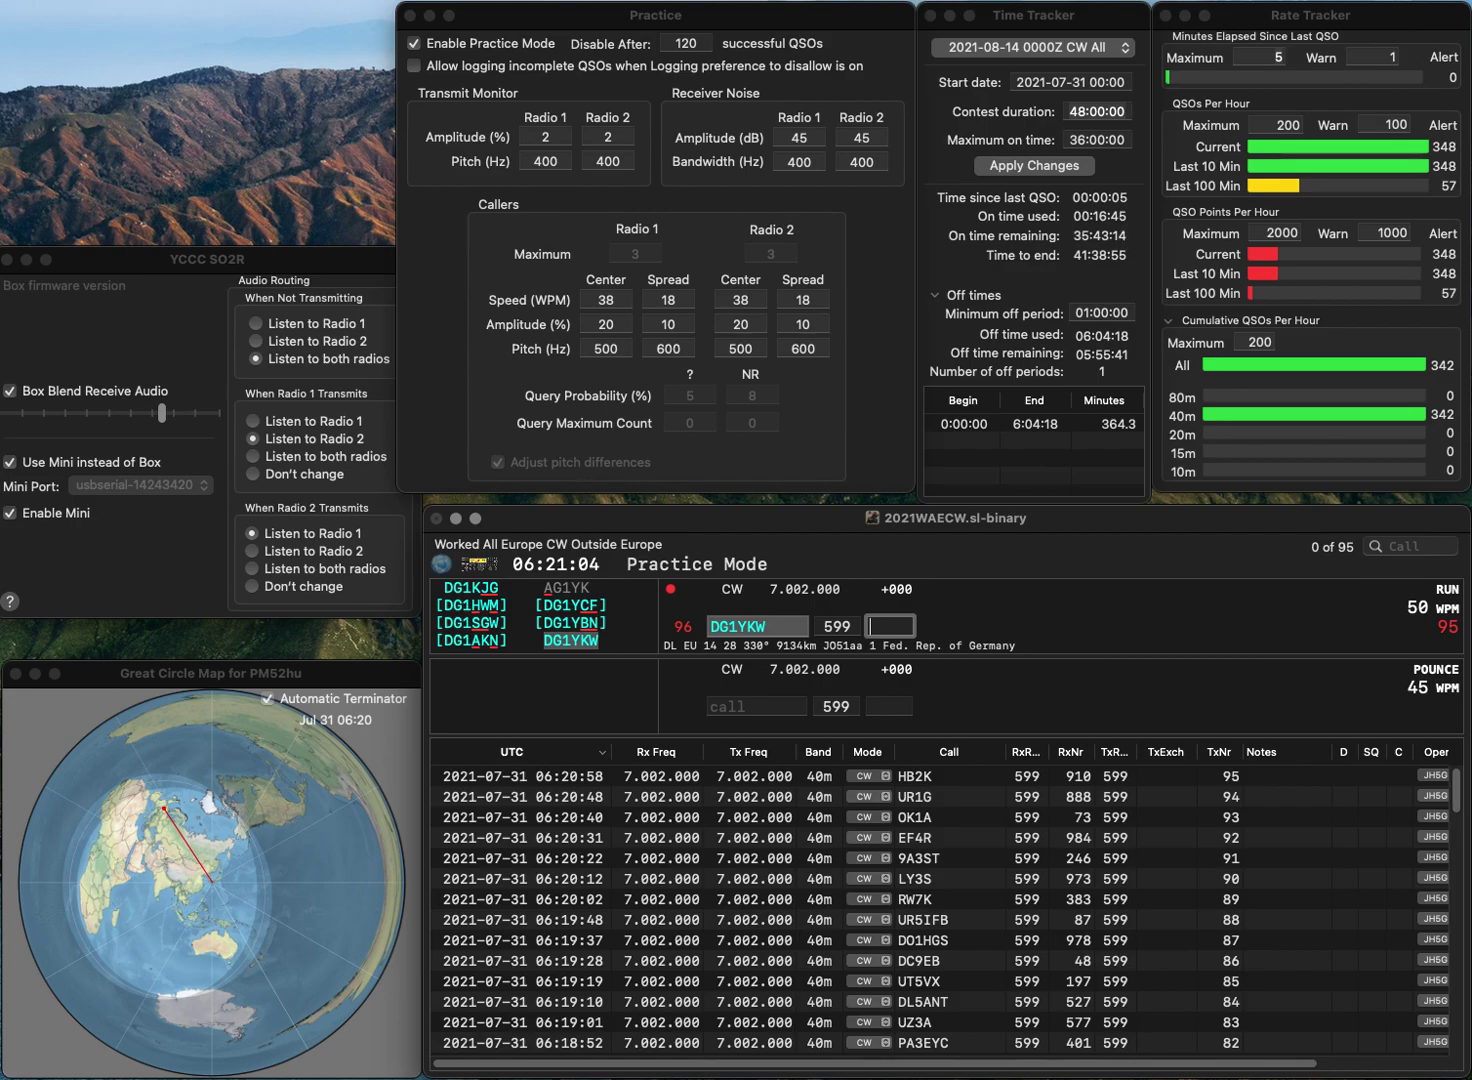
{"action": "type", "text": "551"}
{"action": "key", "text": "Return"}
{"action": "type", "text": "IZ3KIF"}
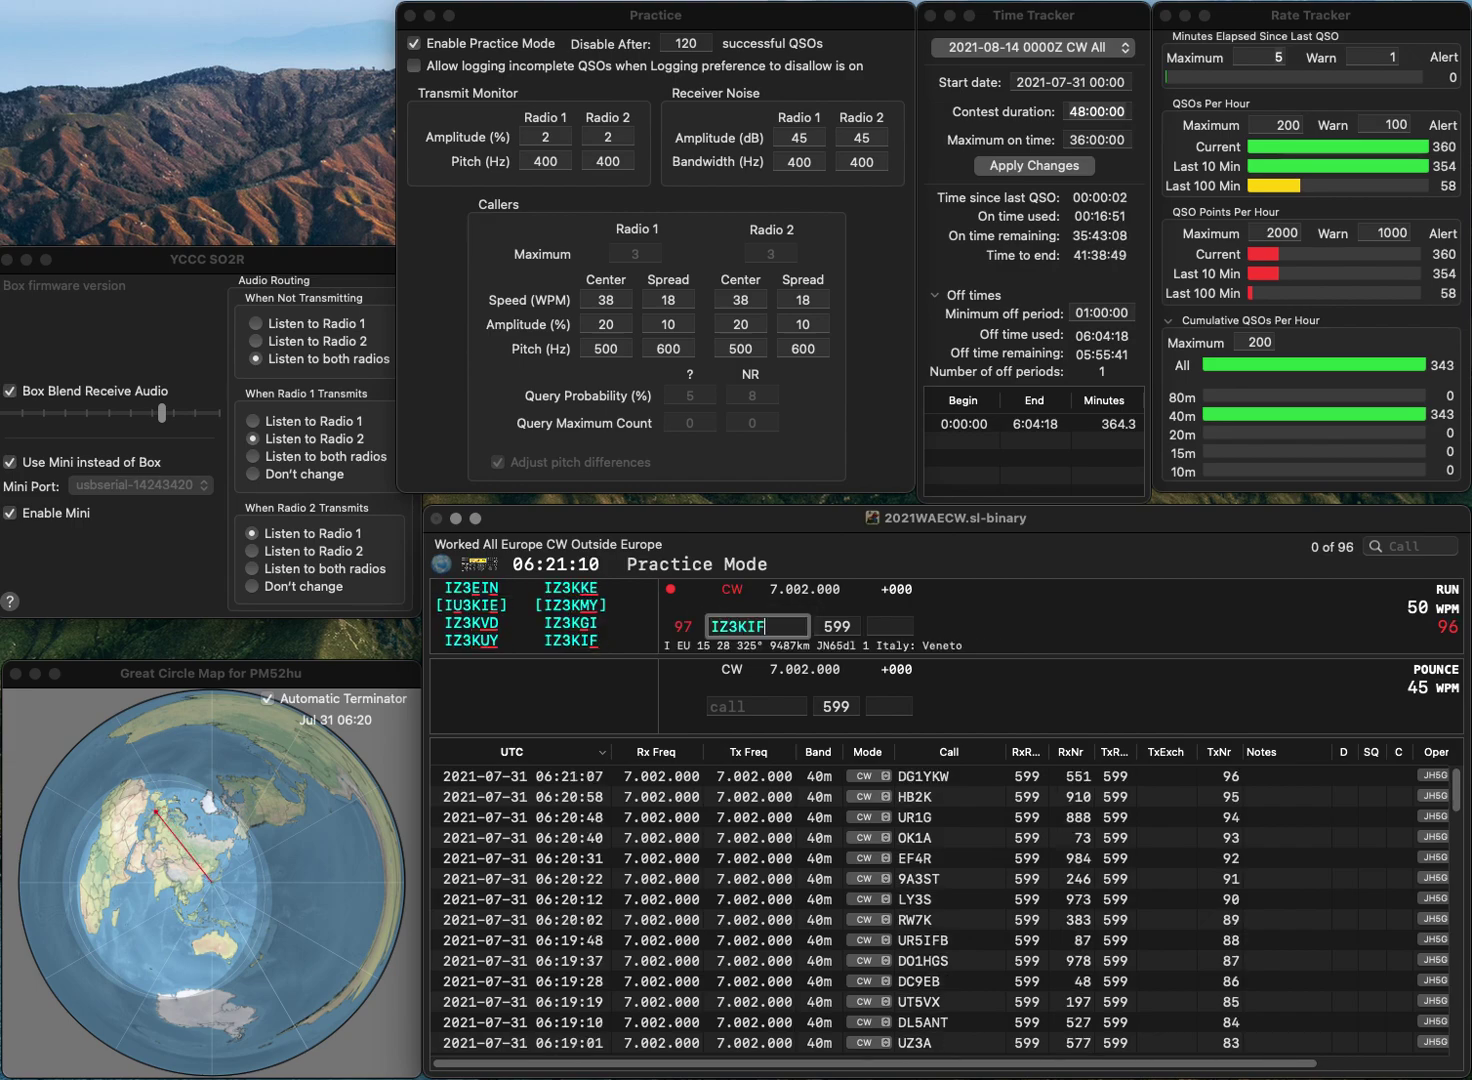
{"action": "key", "text": "Return"}
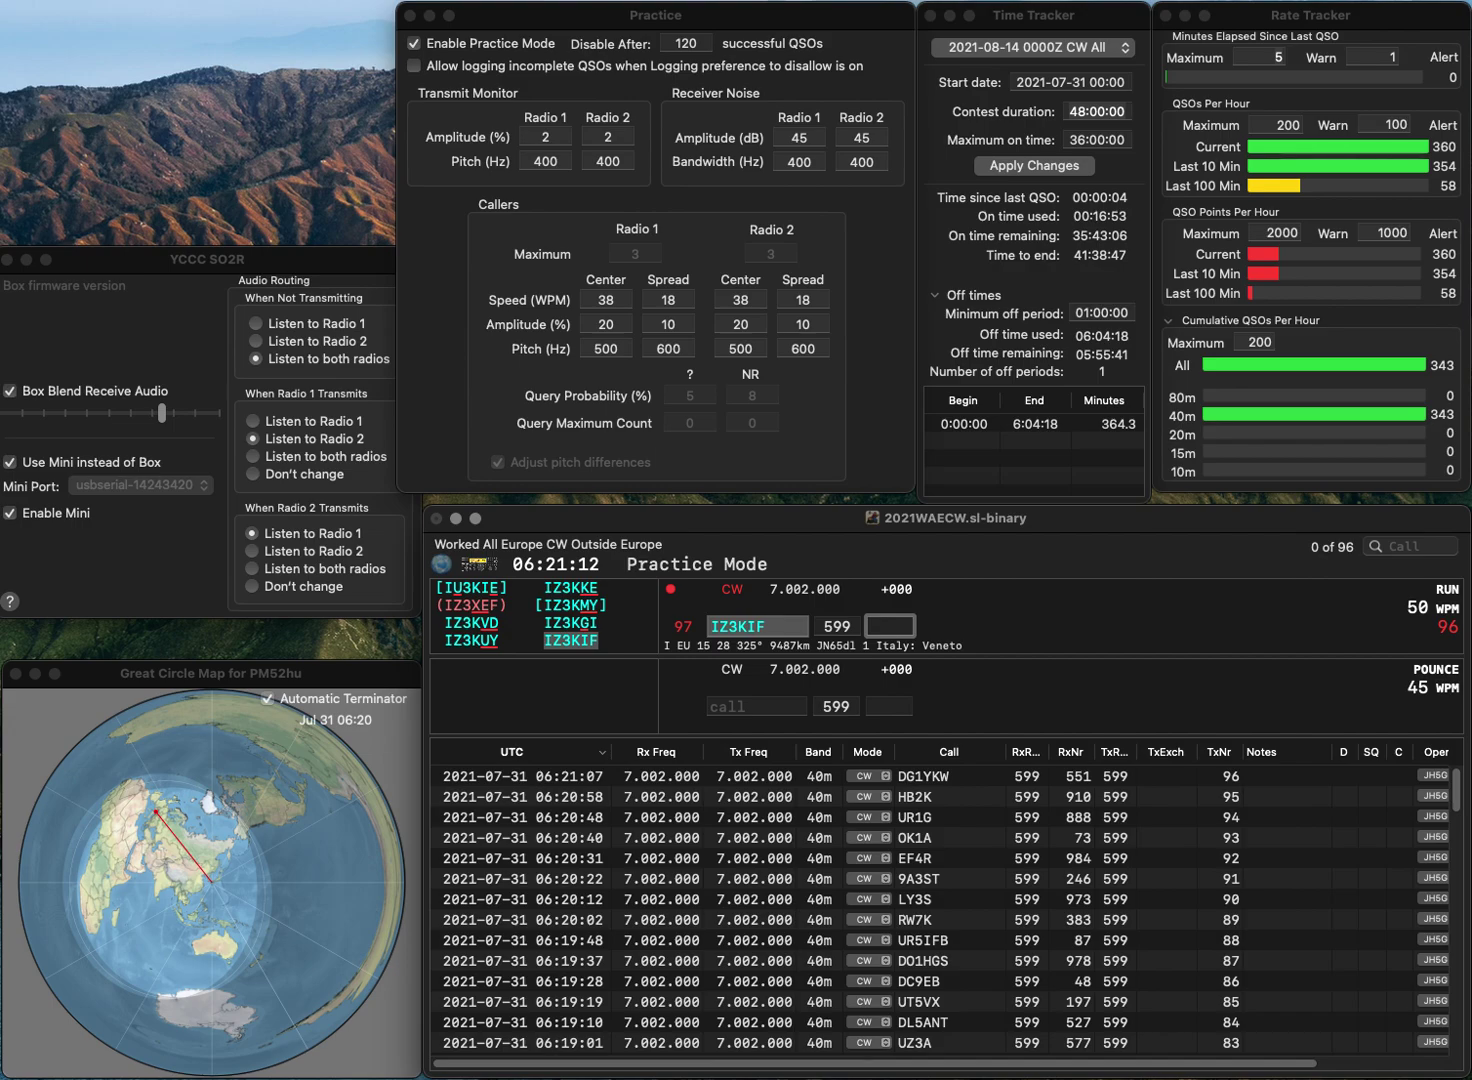
{"action": "type", "text": "251"}
{"action": "key", "text": "Return"}
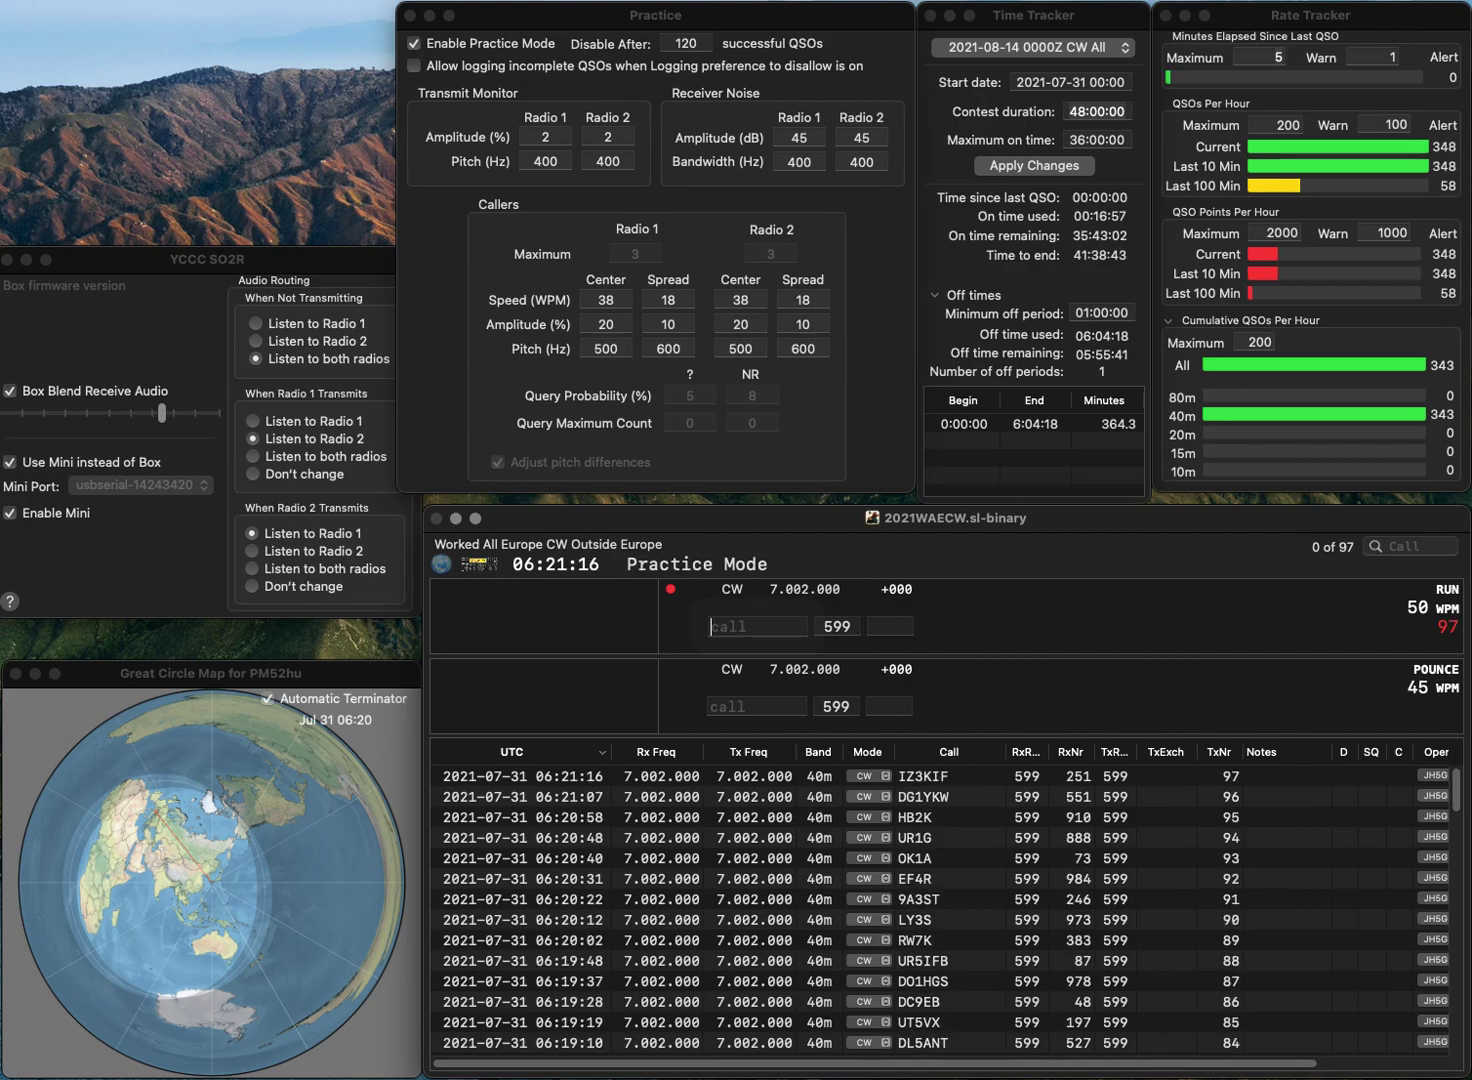
{"action": "type", "text": "N1H"}
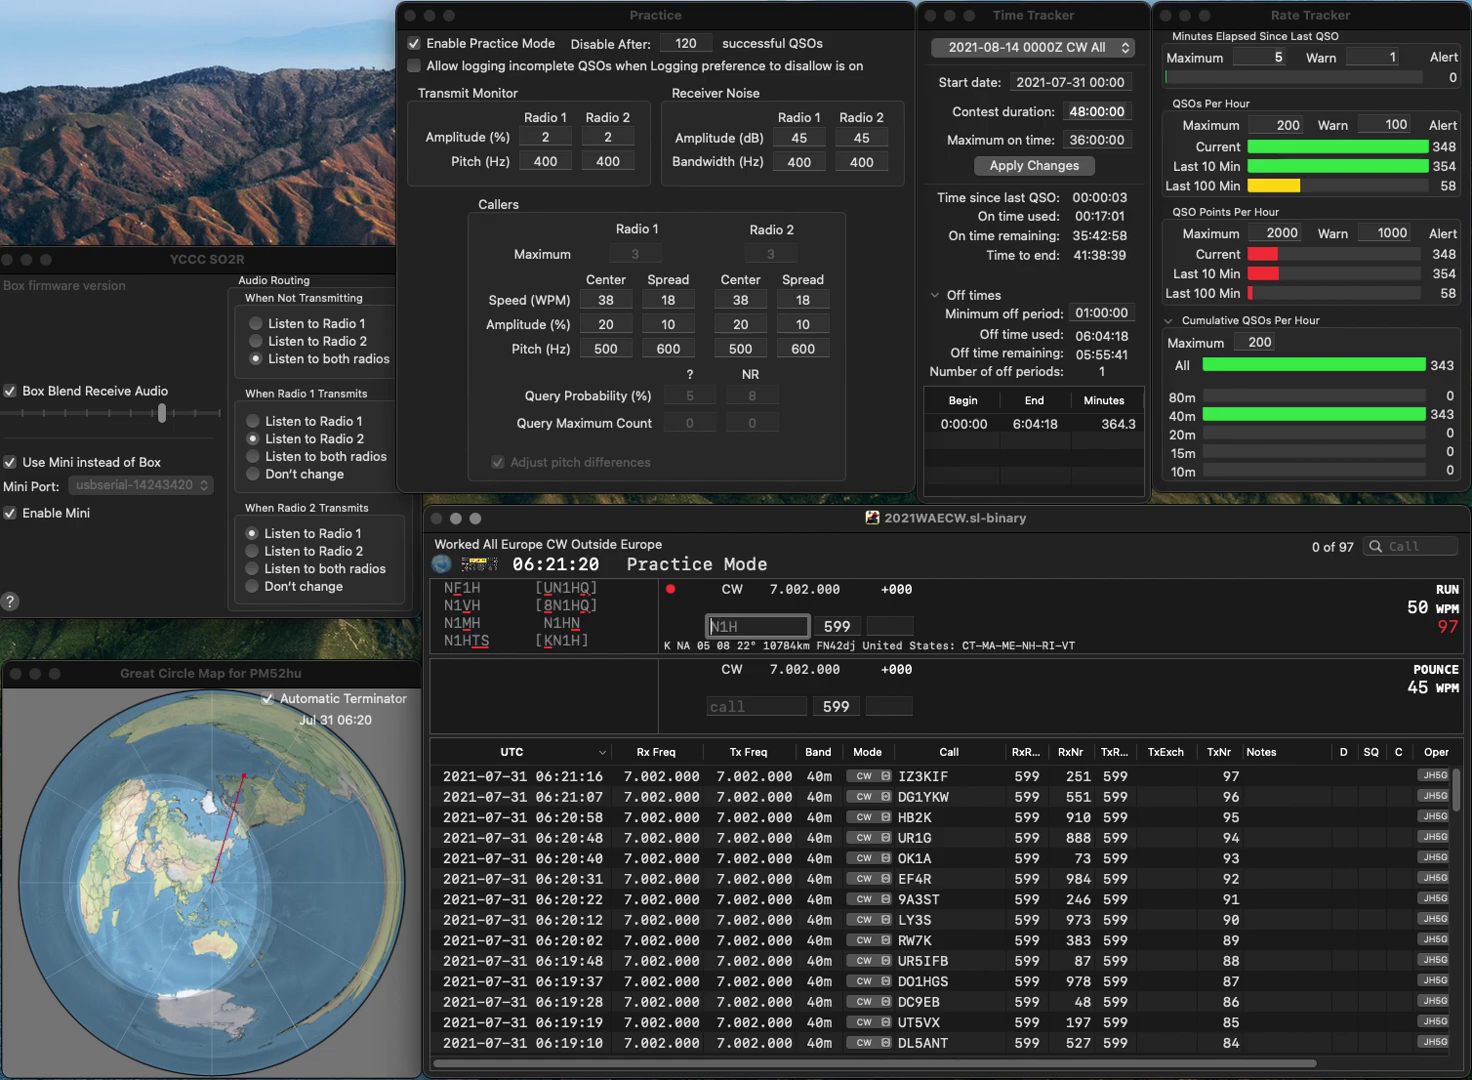
{"action": "key", "text": "Home"}
{"action": "key", "text": "Delete"}
{"action": "type", "text": "DC"}
{"action": "key", "text": "End"}
{"action": "type", "text": "R"}
{"action": "left_click", "coordinate": [890, 625]}
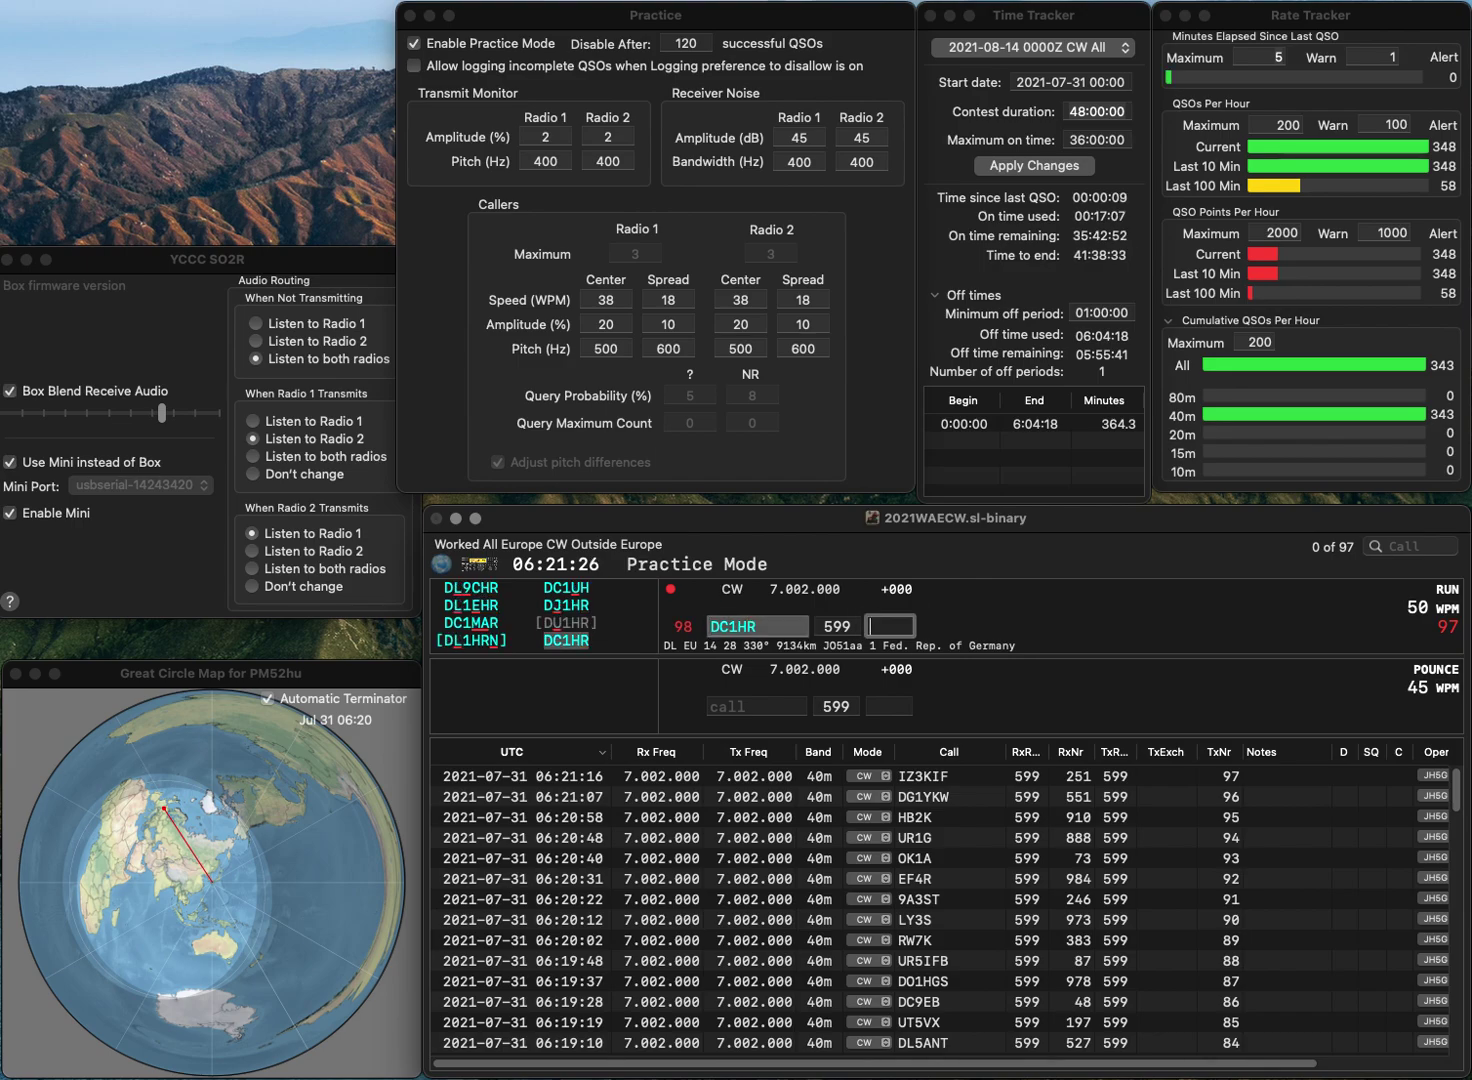
{"action": "type", "text": "723"}
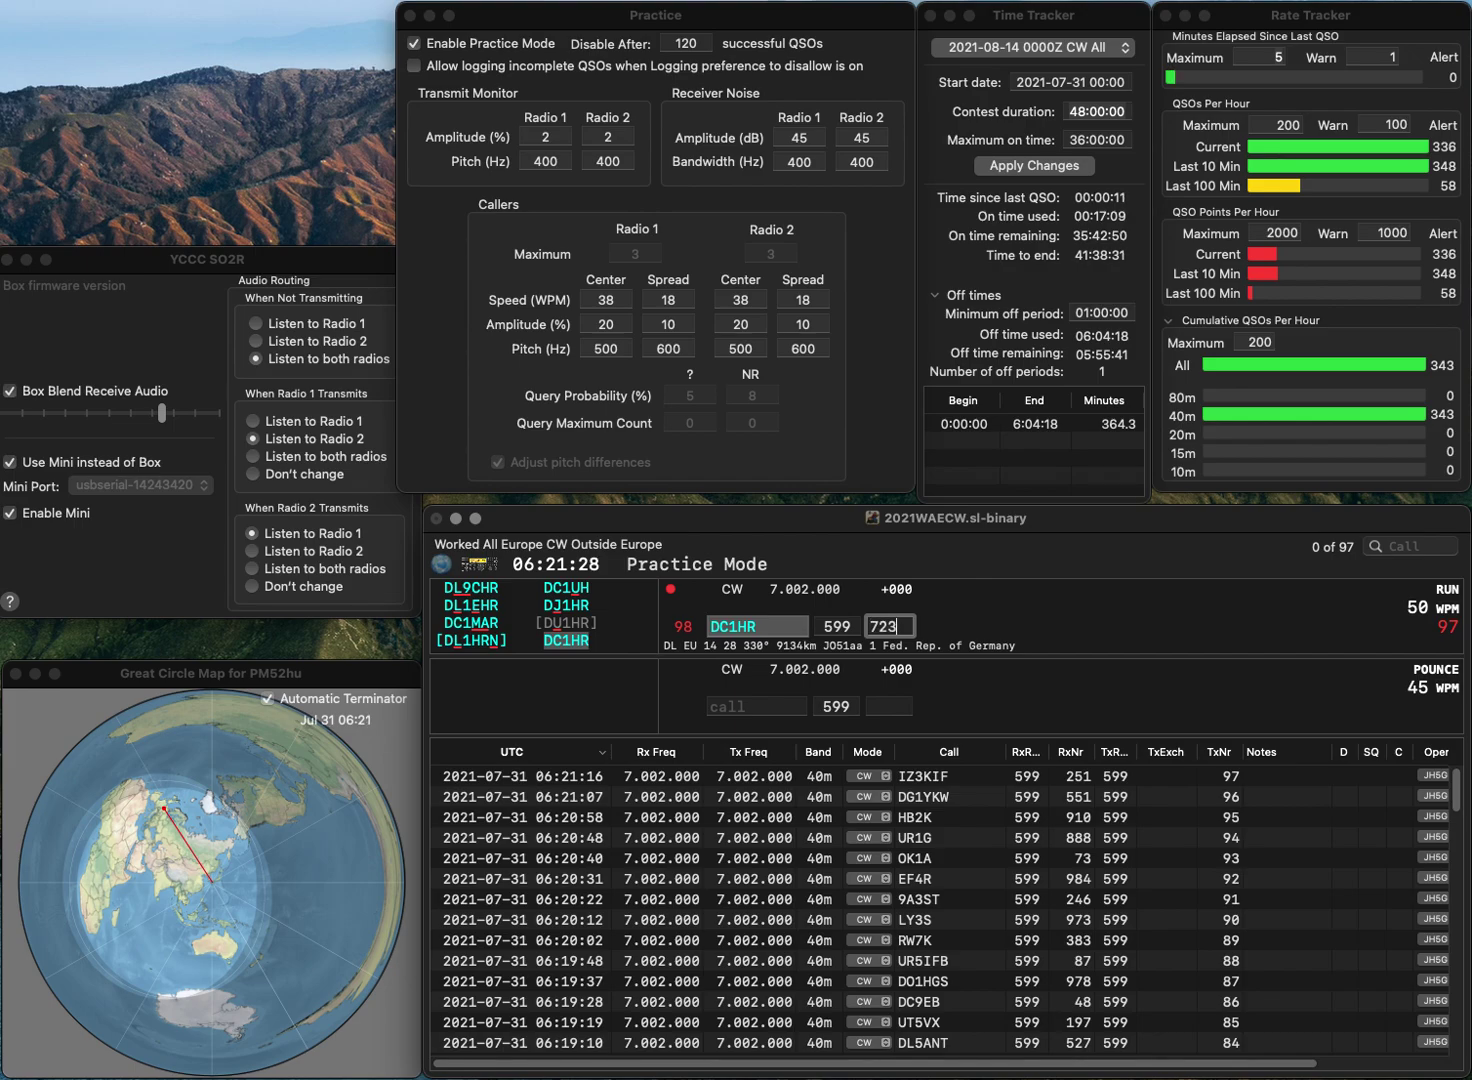
{"action": "key", "text": "Return"}
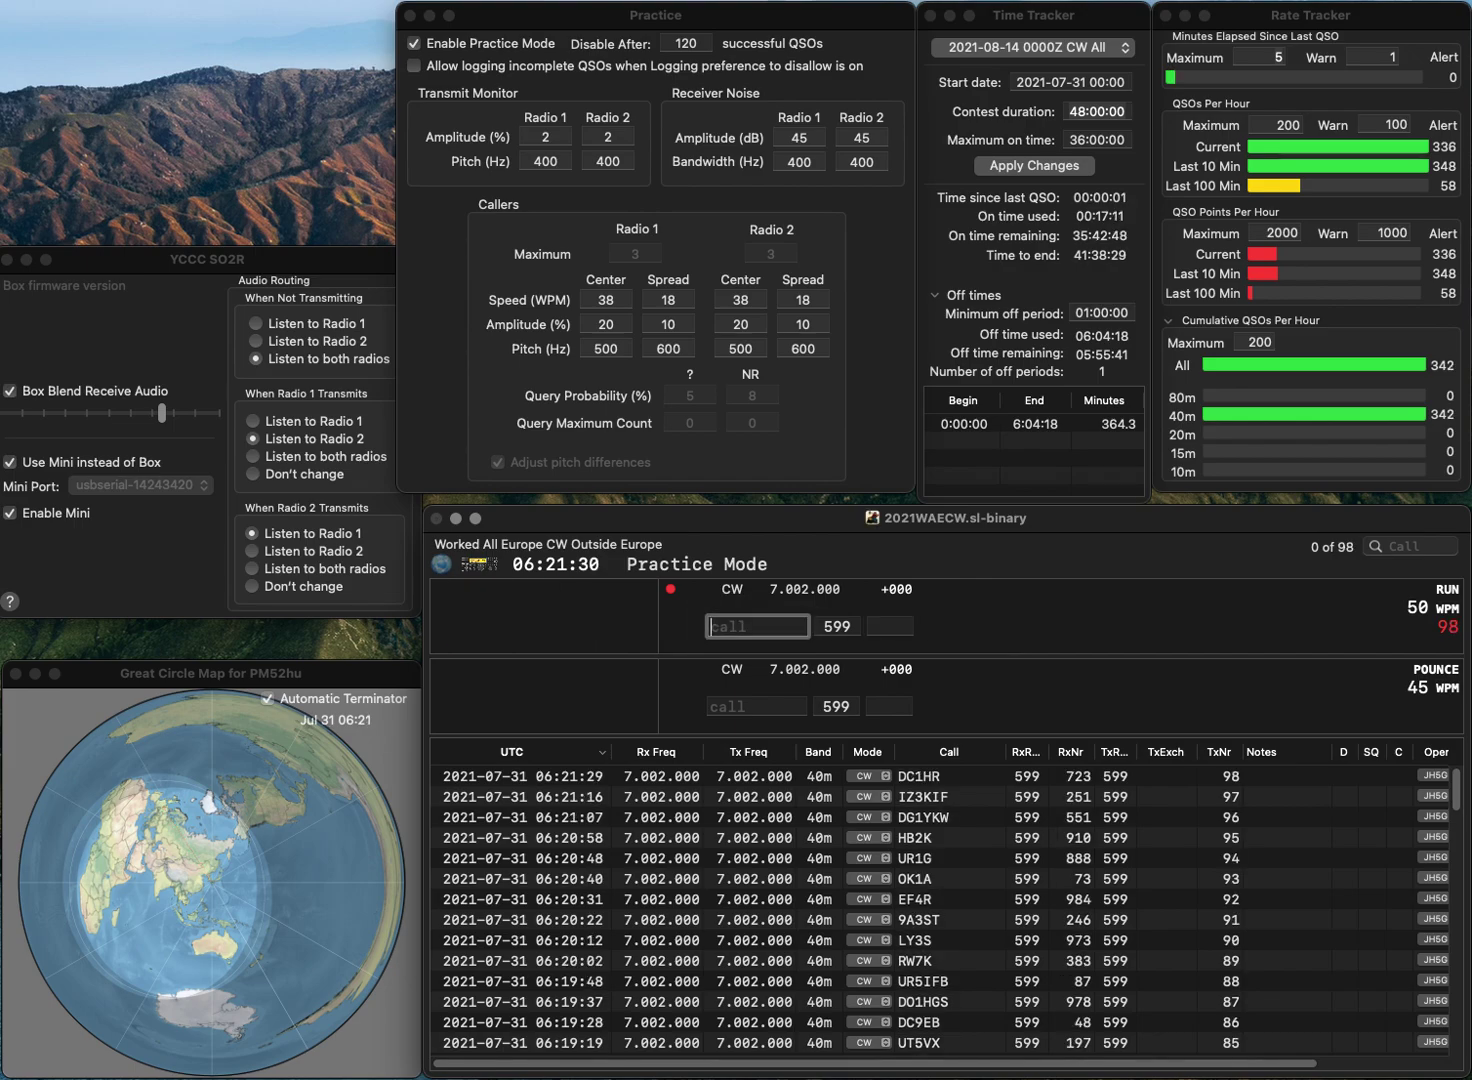
{"action": "type", "text": "IK8HEE"}
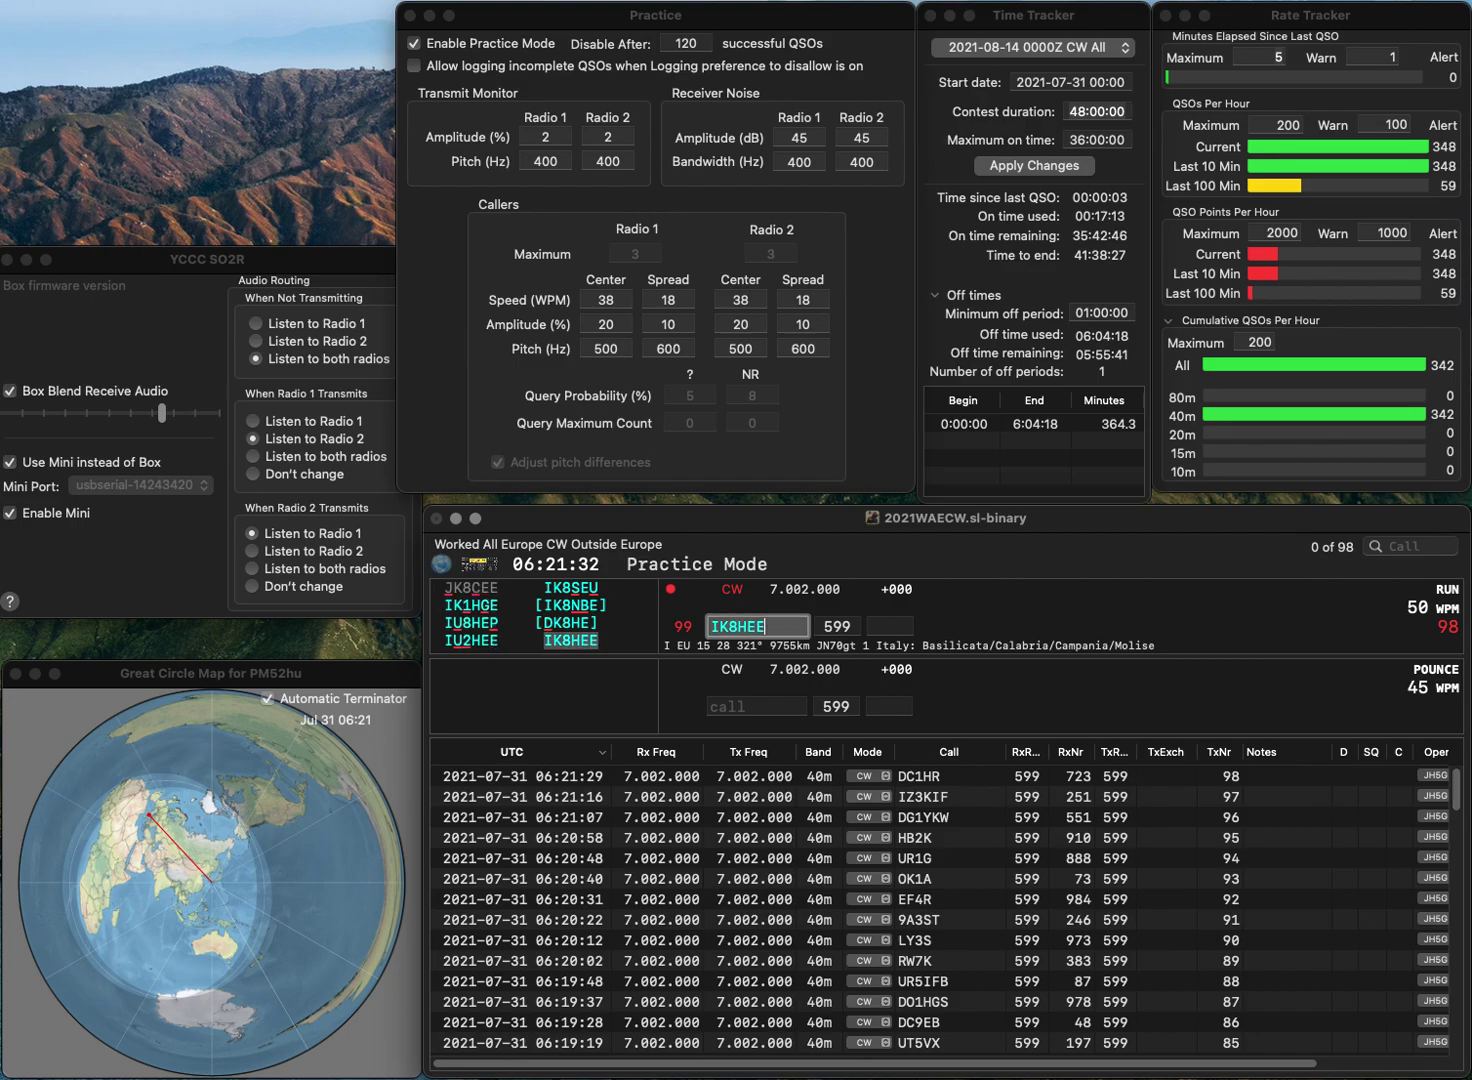
{"action": "key", "text": "space"}
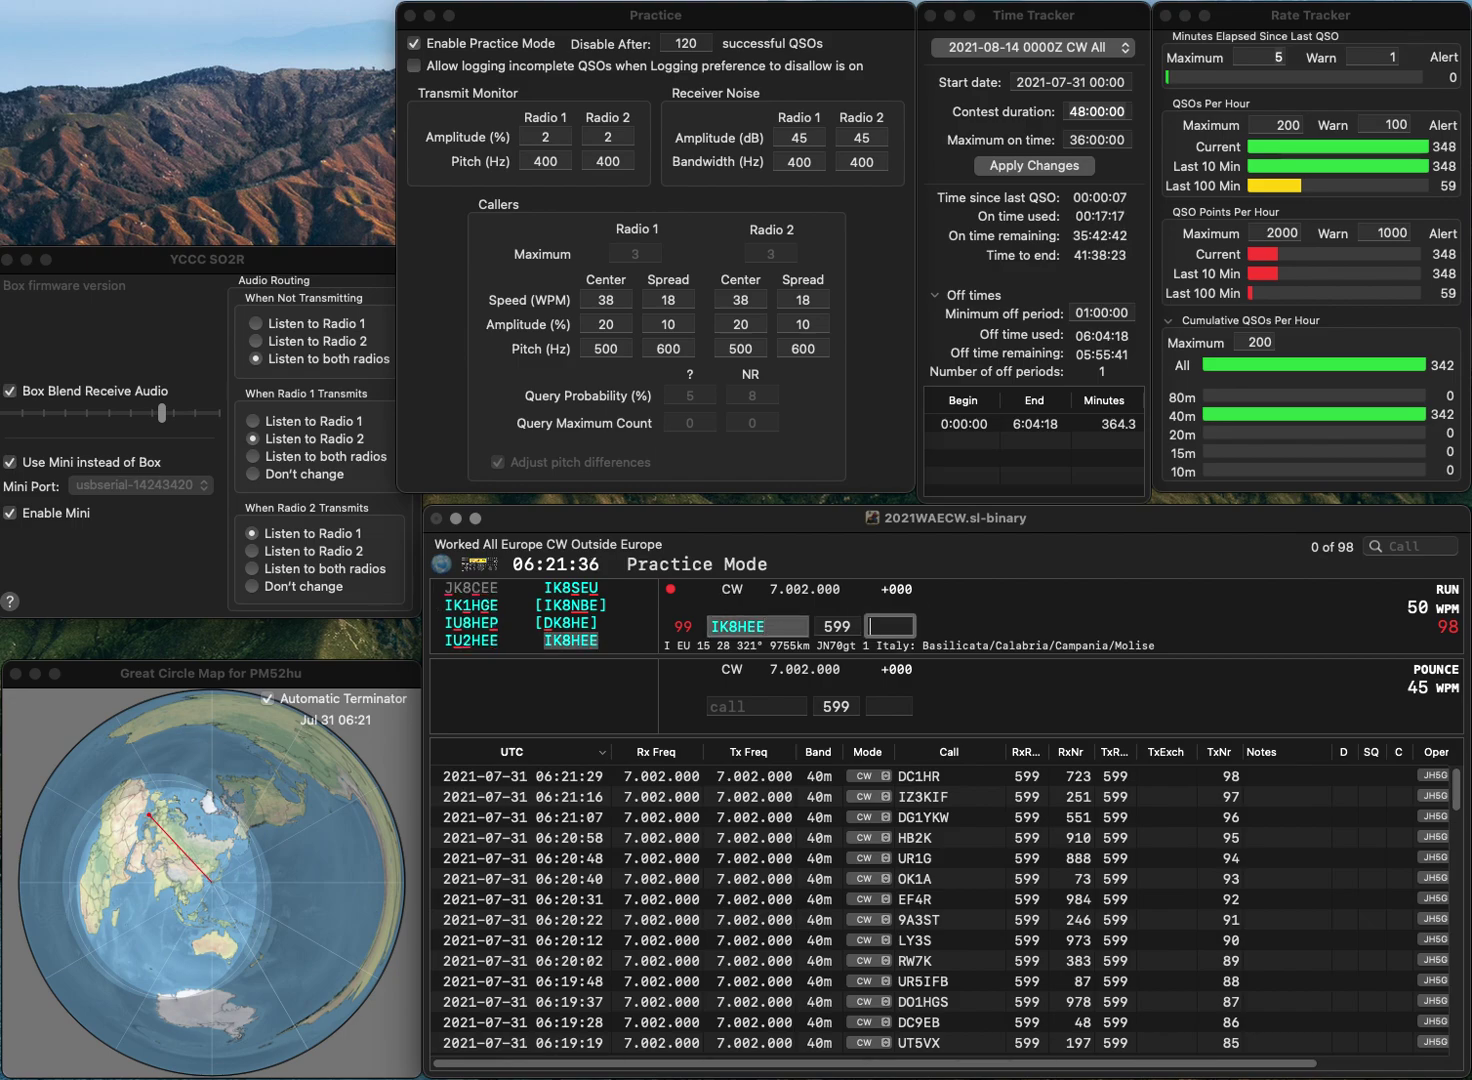
{"action": "type", "text": "459"}
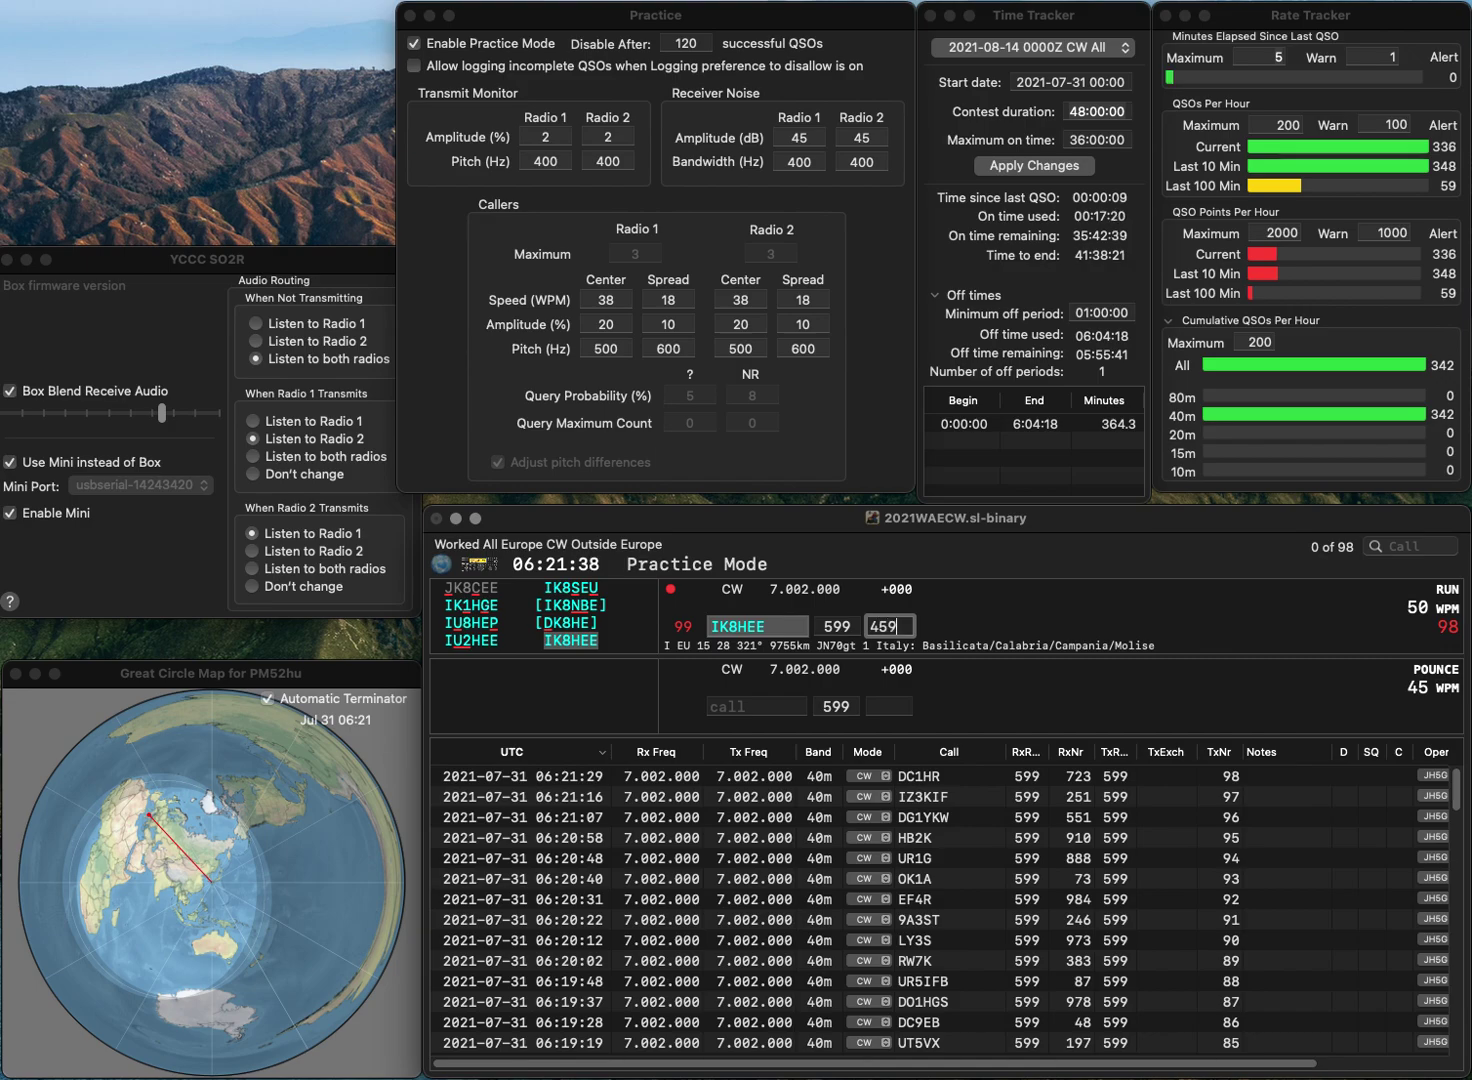
{"action": "key", "text": "Return"}
Step: Enter G1GZD as the next run-radio caller's call sign and revise it to G1ZHD
{"action": "type", "text": "G"}
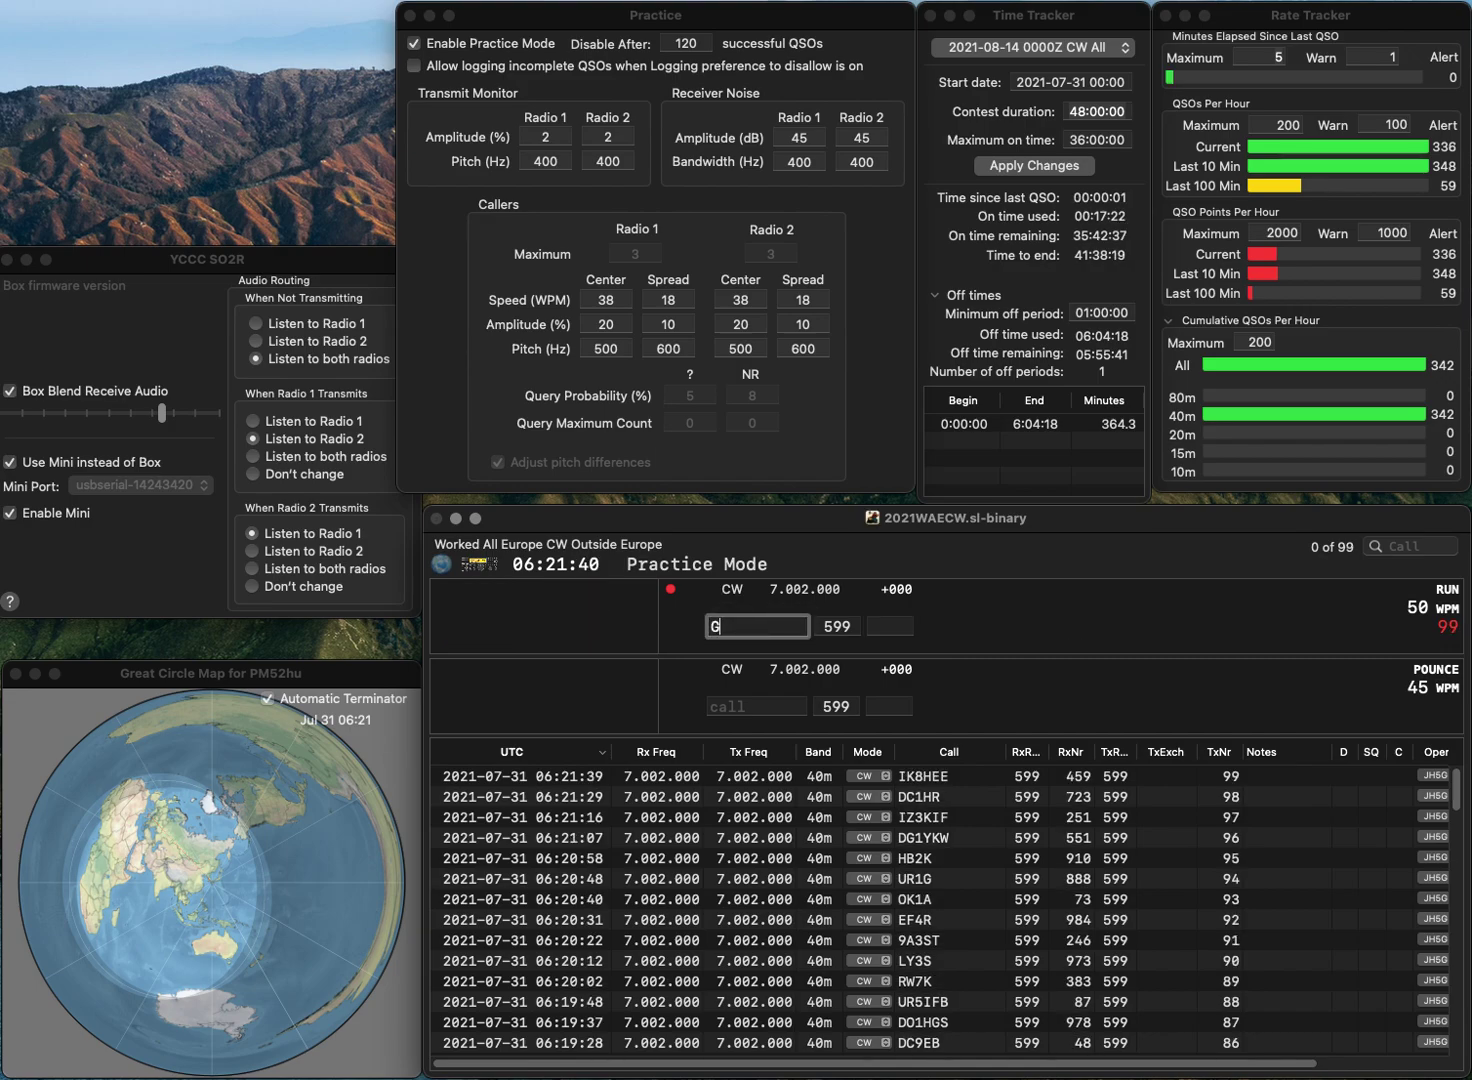
{"action": "type", "text": "1GZD"}
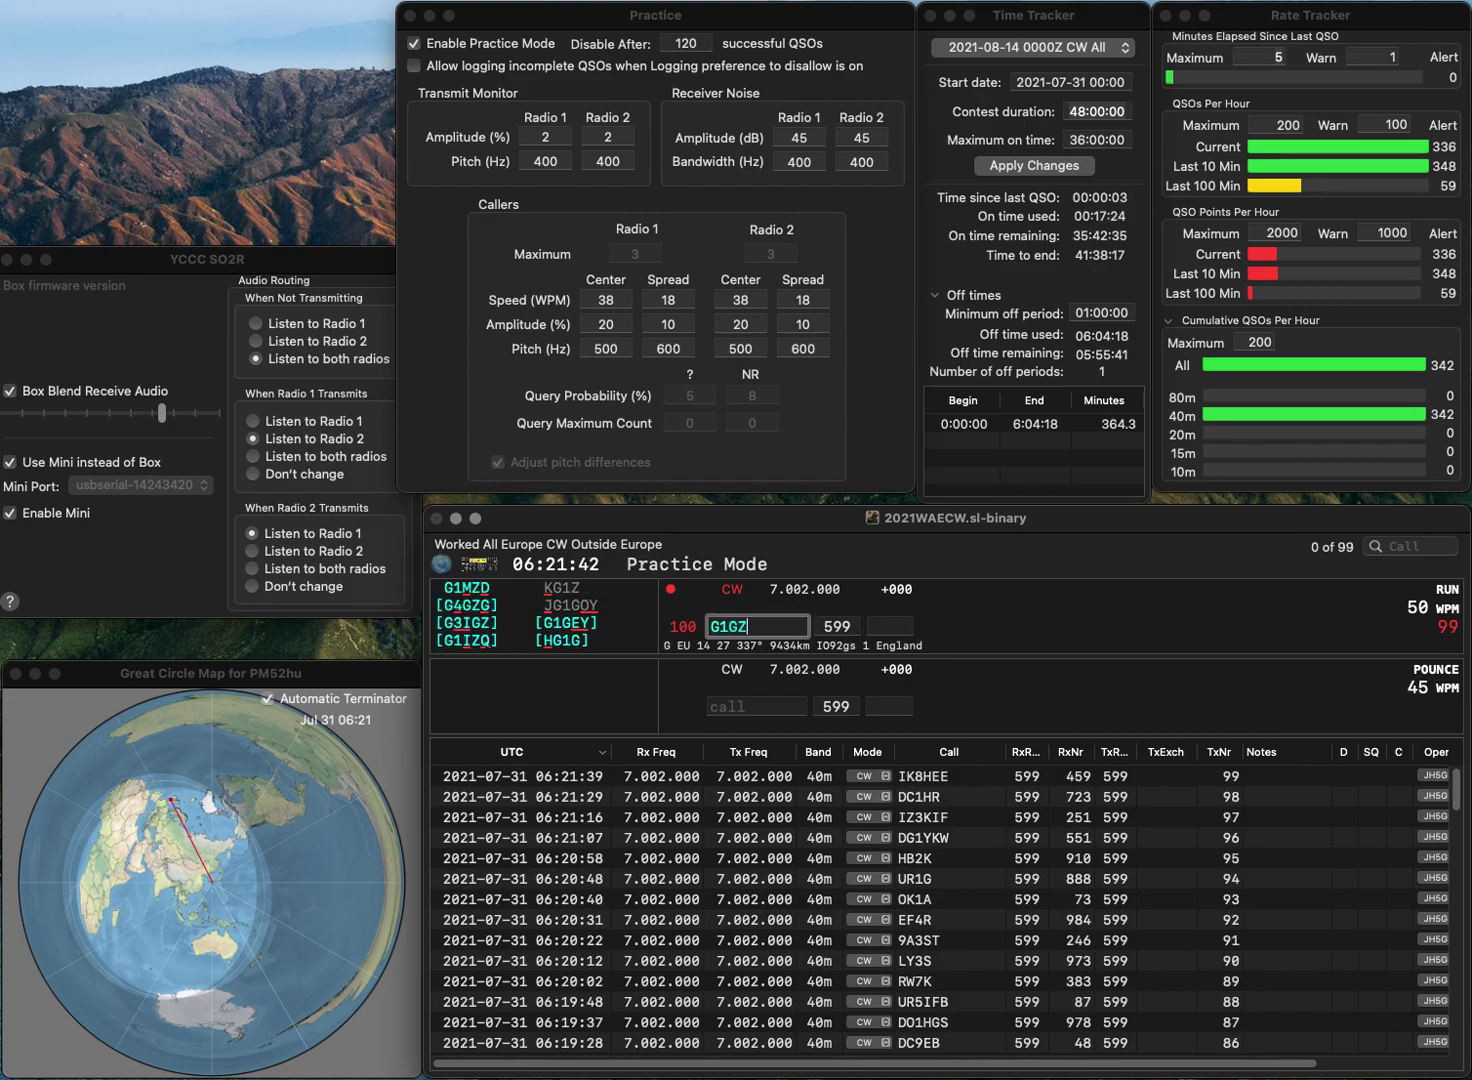
{"action": "key", "text": "Left"}
{"action": "key", "text": "Left"}
{"action": "key", "text": "BackSpace"}
{"action": "type", "text": "Z"}
{"action": "key", "text": "Delete"}
{"action": "type", "text": "H"}
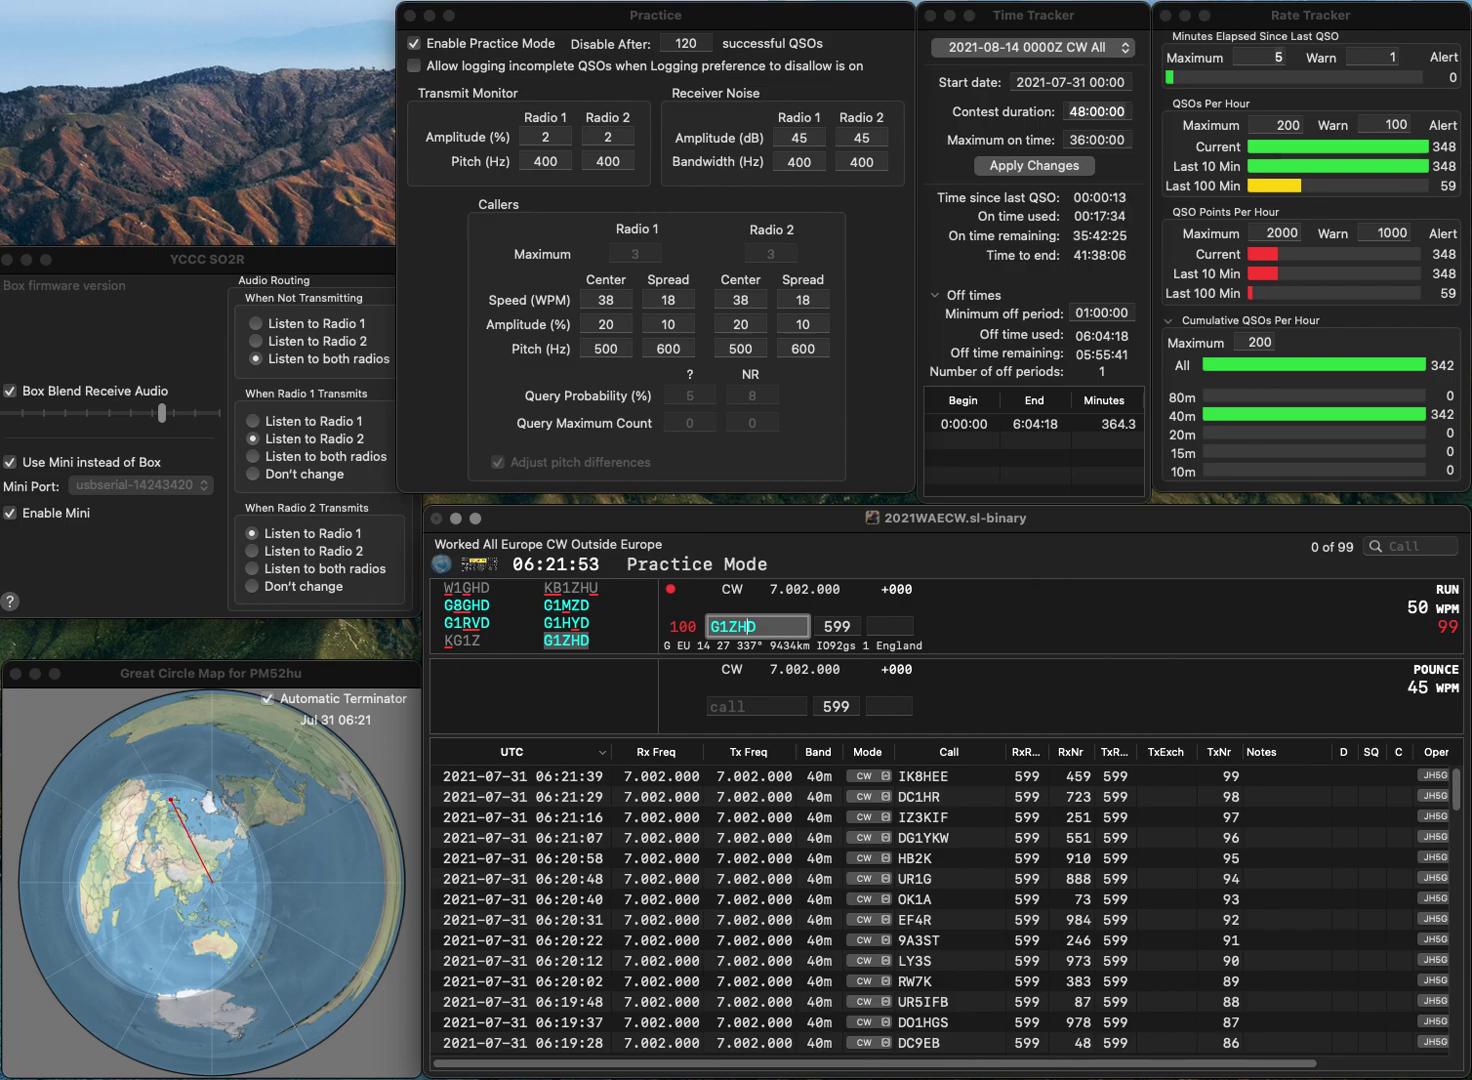
Step: Correct the run-radio call sign to G1MZD and log the contact with 412 as the received serial number
{"action": "key", "text": "Left"}
{"action": "key", "text": "BackSpace"}
{"action": "type", "text": "M"}
{"action": "key", "text": "Delete"}
{"action": "type", "text": "Z"}
{"action": "key", "text": "Return"}
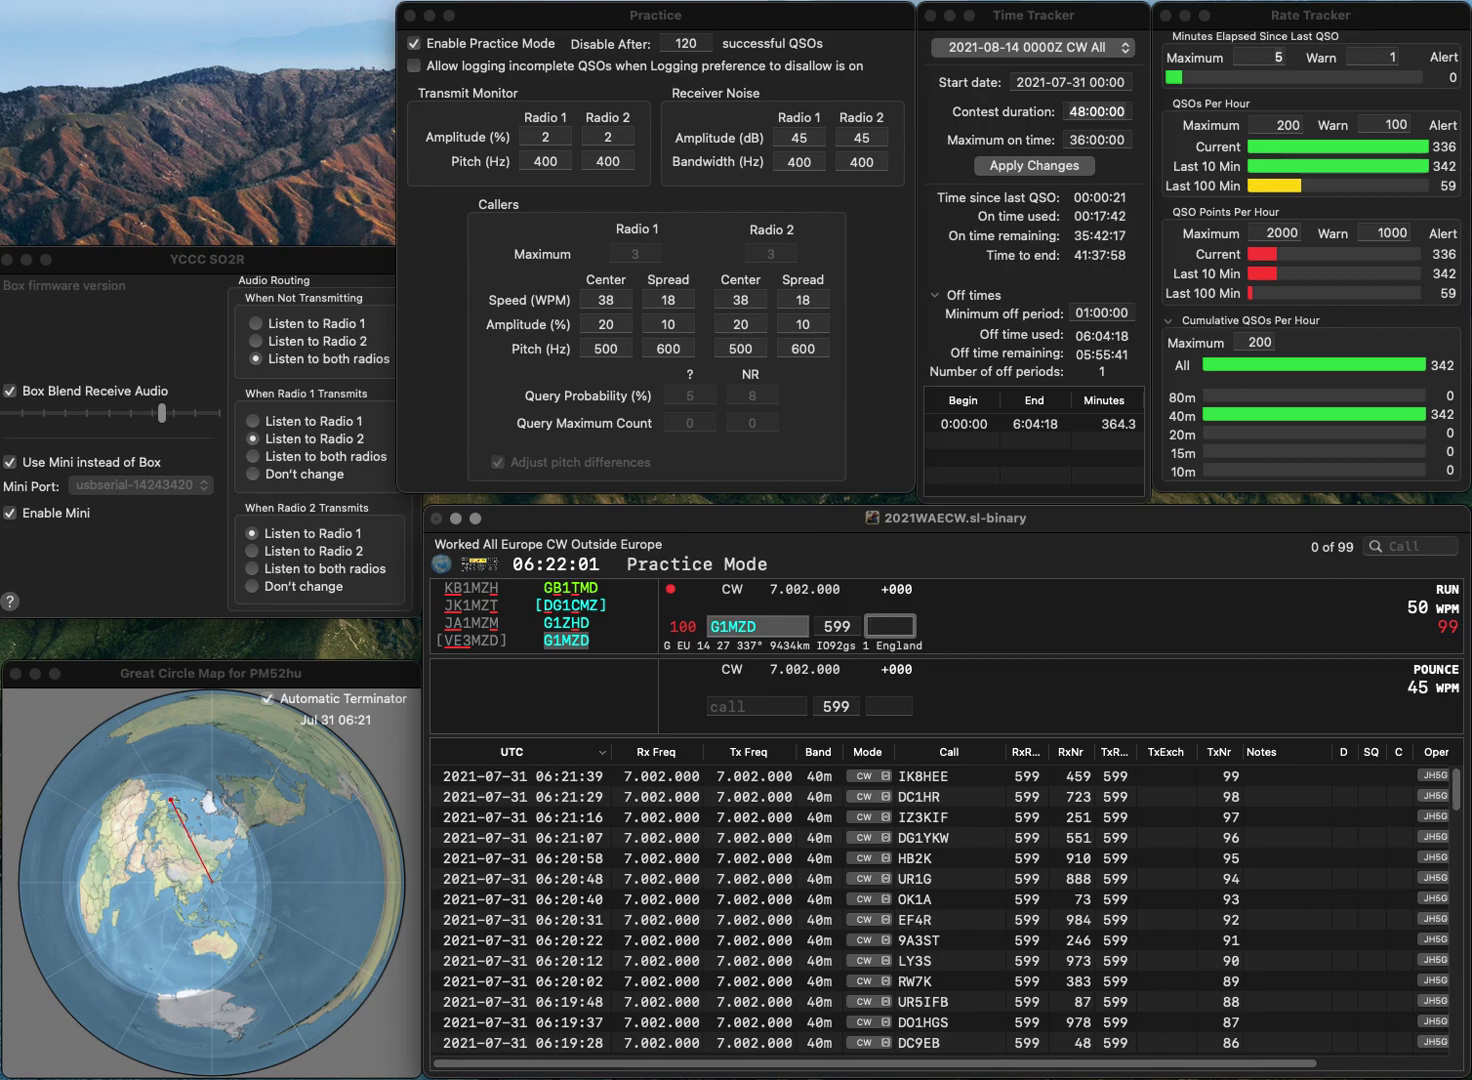
{"action": "type", "text": "412"}
{"action": "key", "text": "Return"}
{"action": "type", "text": "EW8S"}
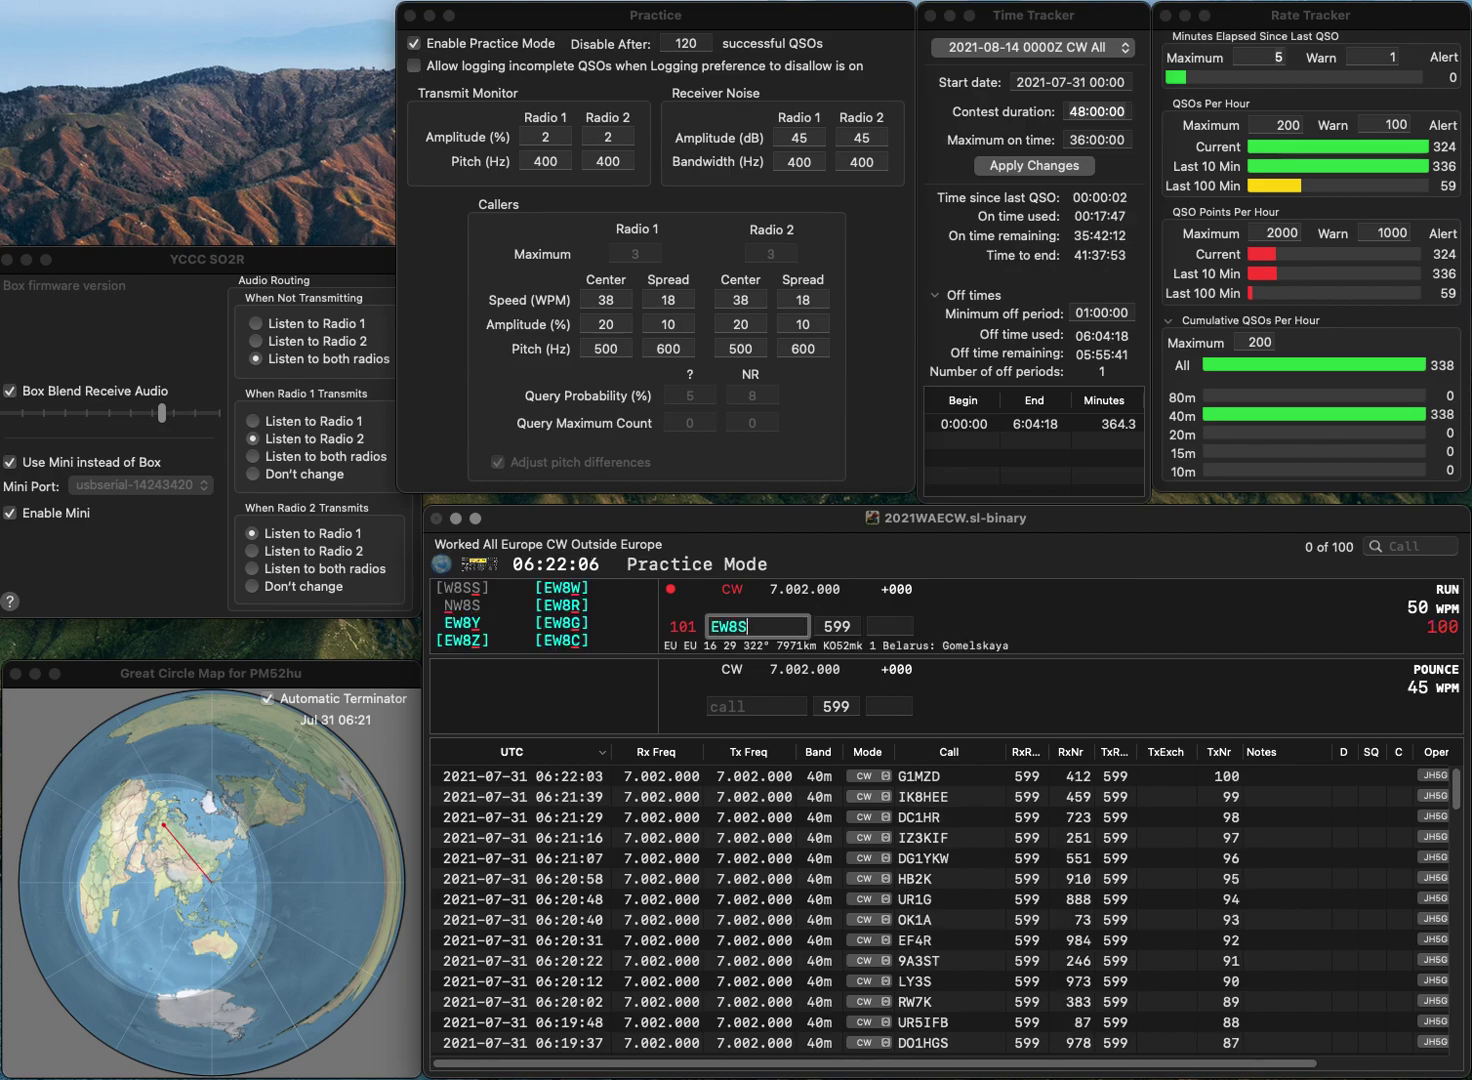
{"action": "key", "text": "BackSpace"}
{"action": "type", "text": "H"}
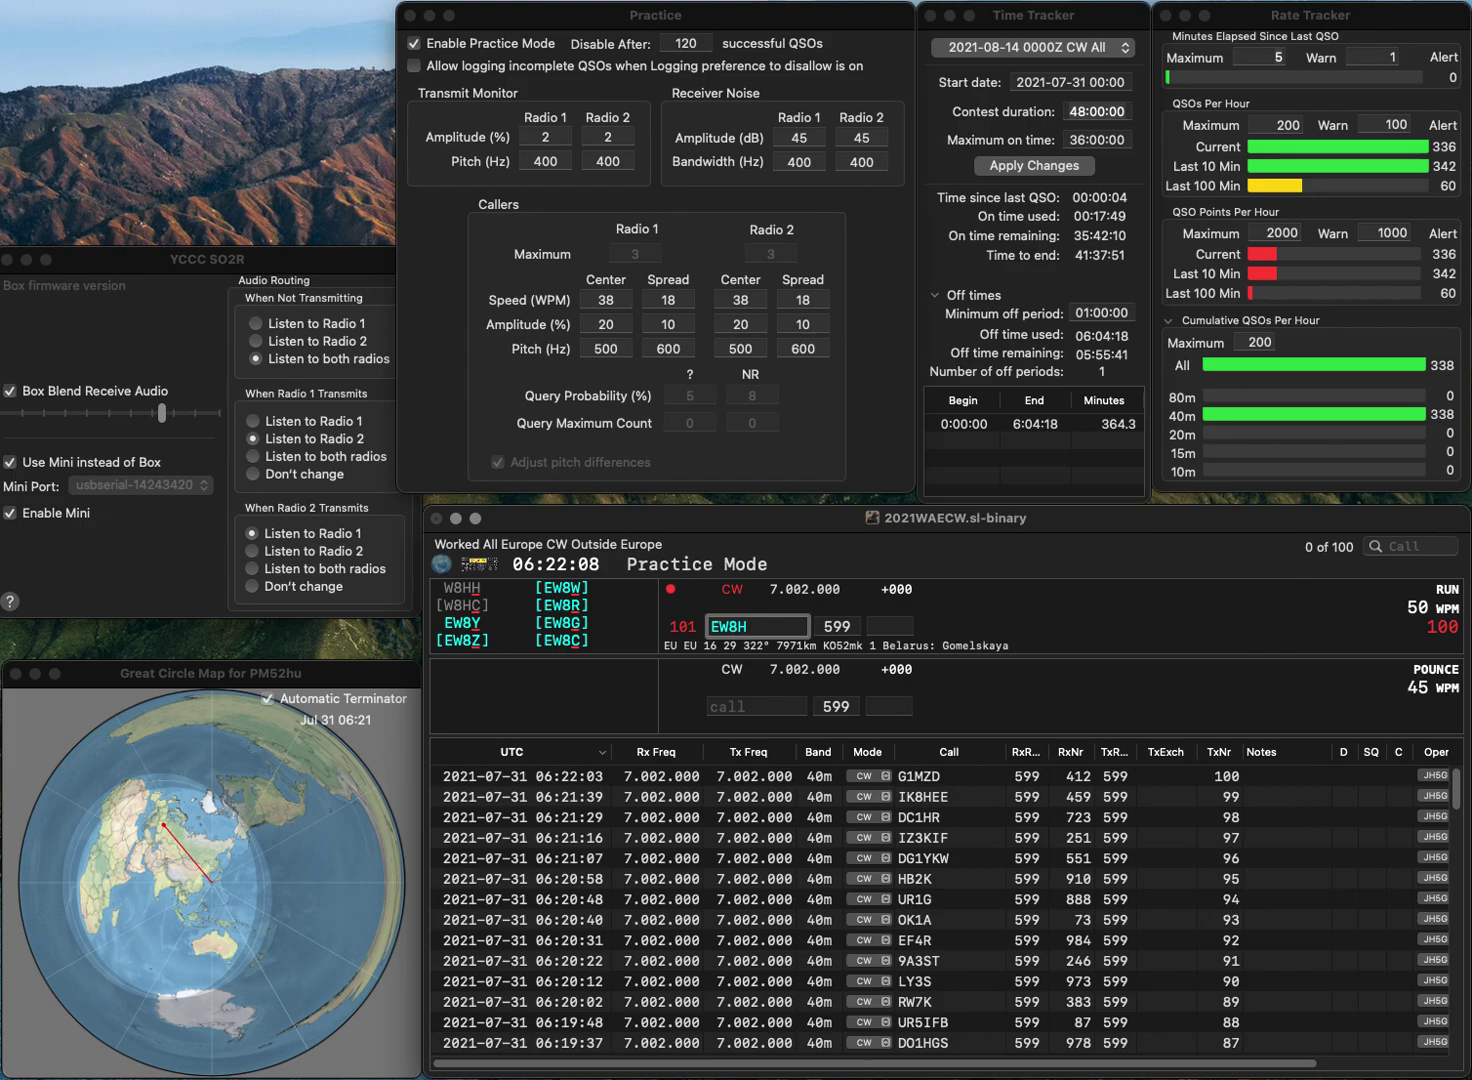
{"action": "key", "text": "BackSpace"}
{"action": "key", "text": "BackSpace"}
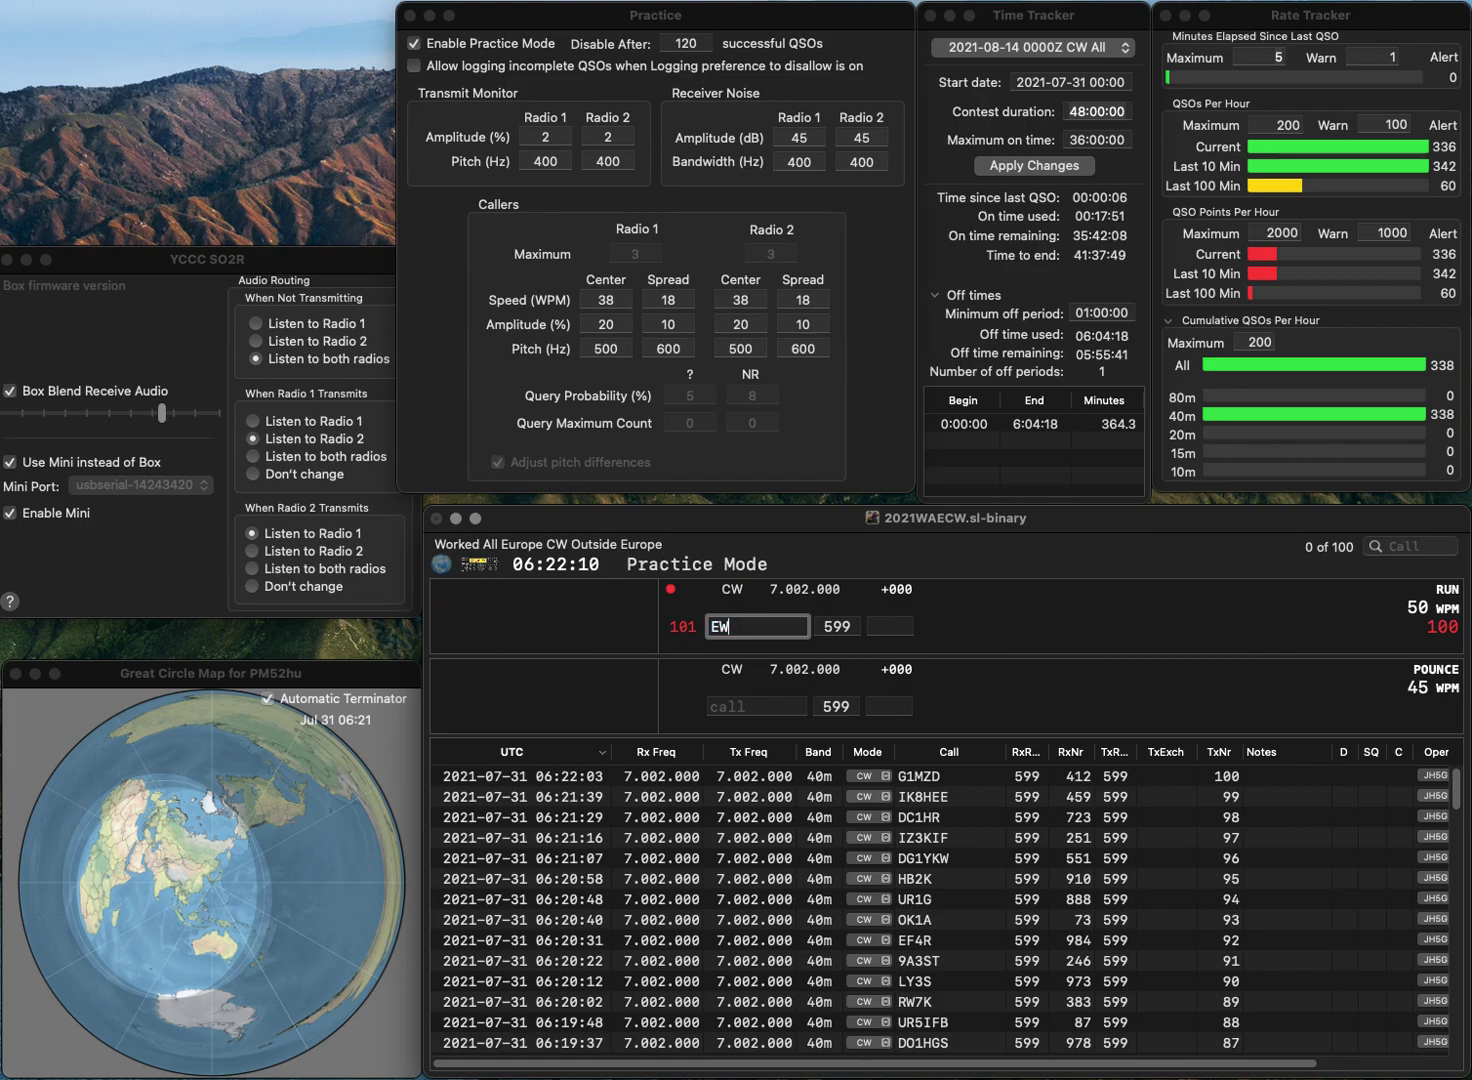
{"action": "type", "text": "8R"}
{"action": "key", "text": "space"}
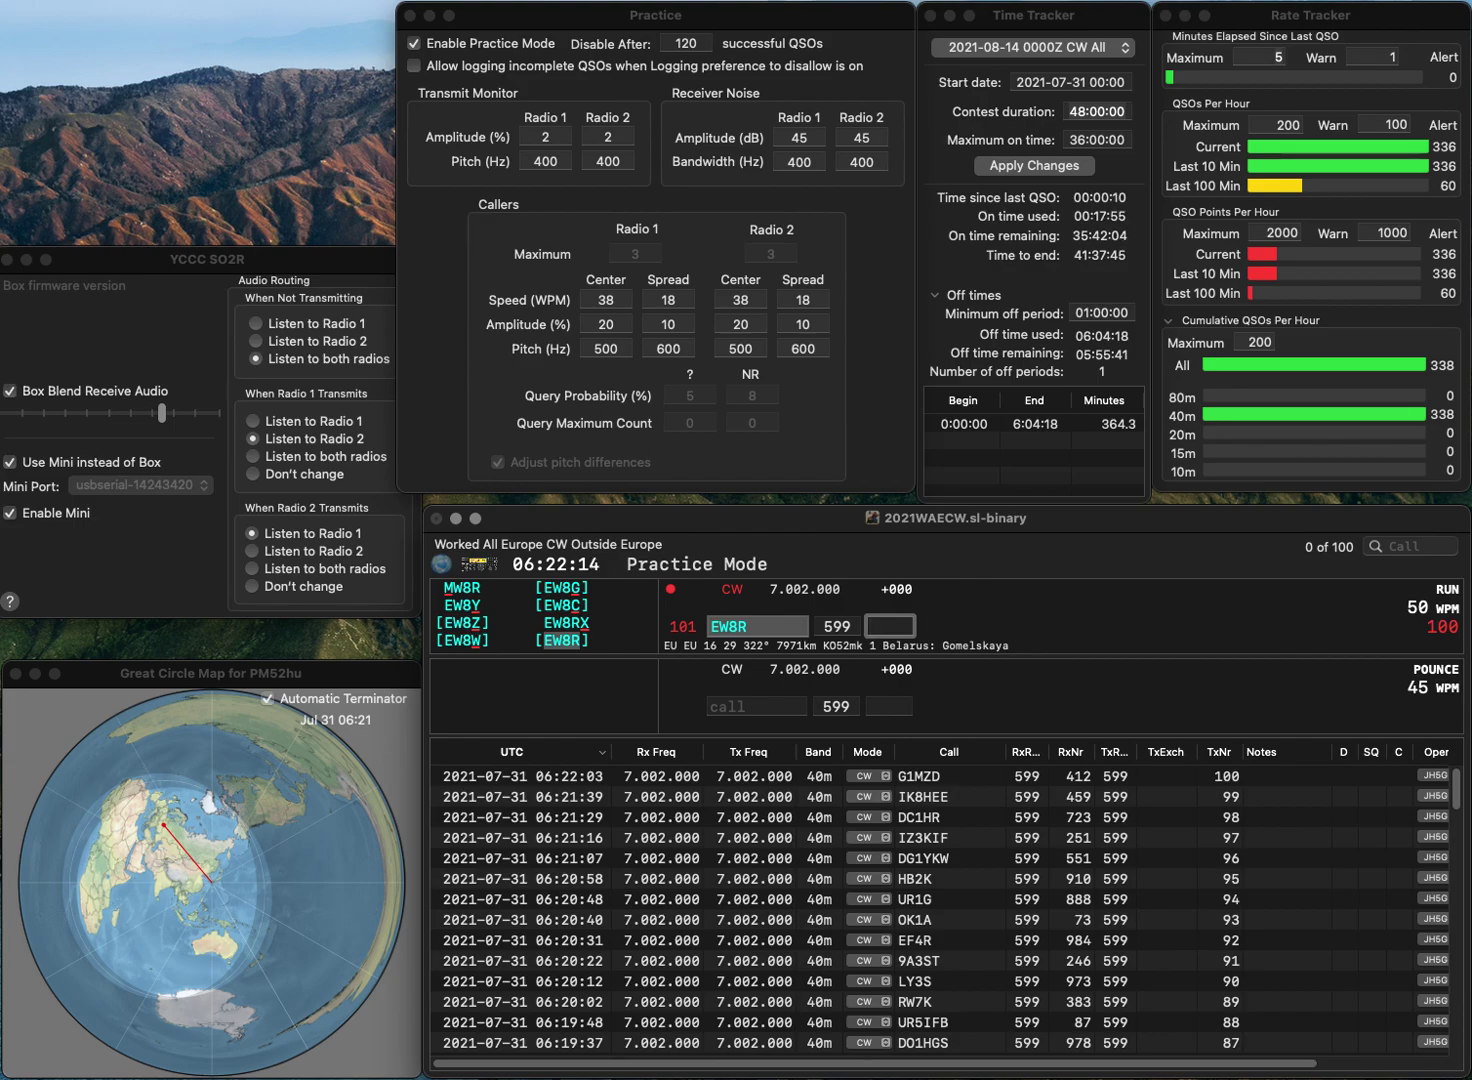
{"action": "type", "text": "483"}
{"action": "key", "text": "Return"}
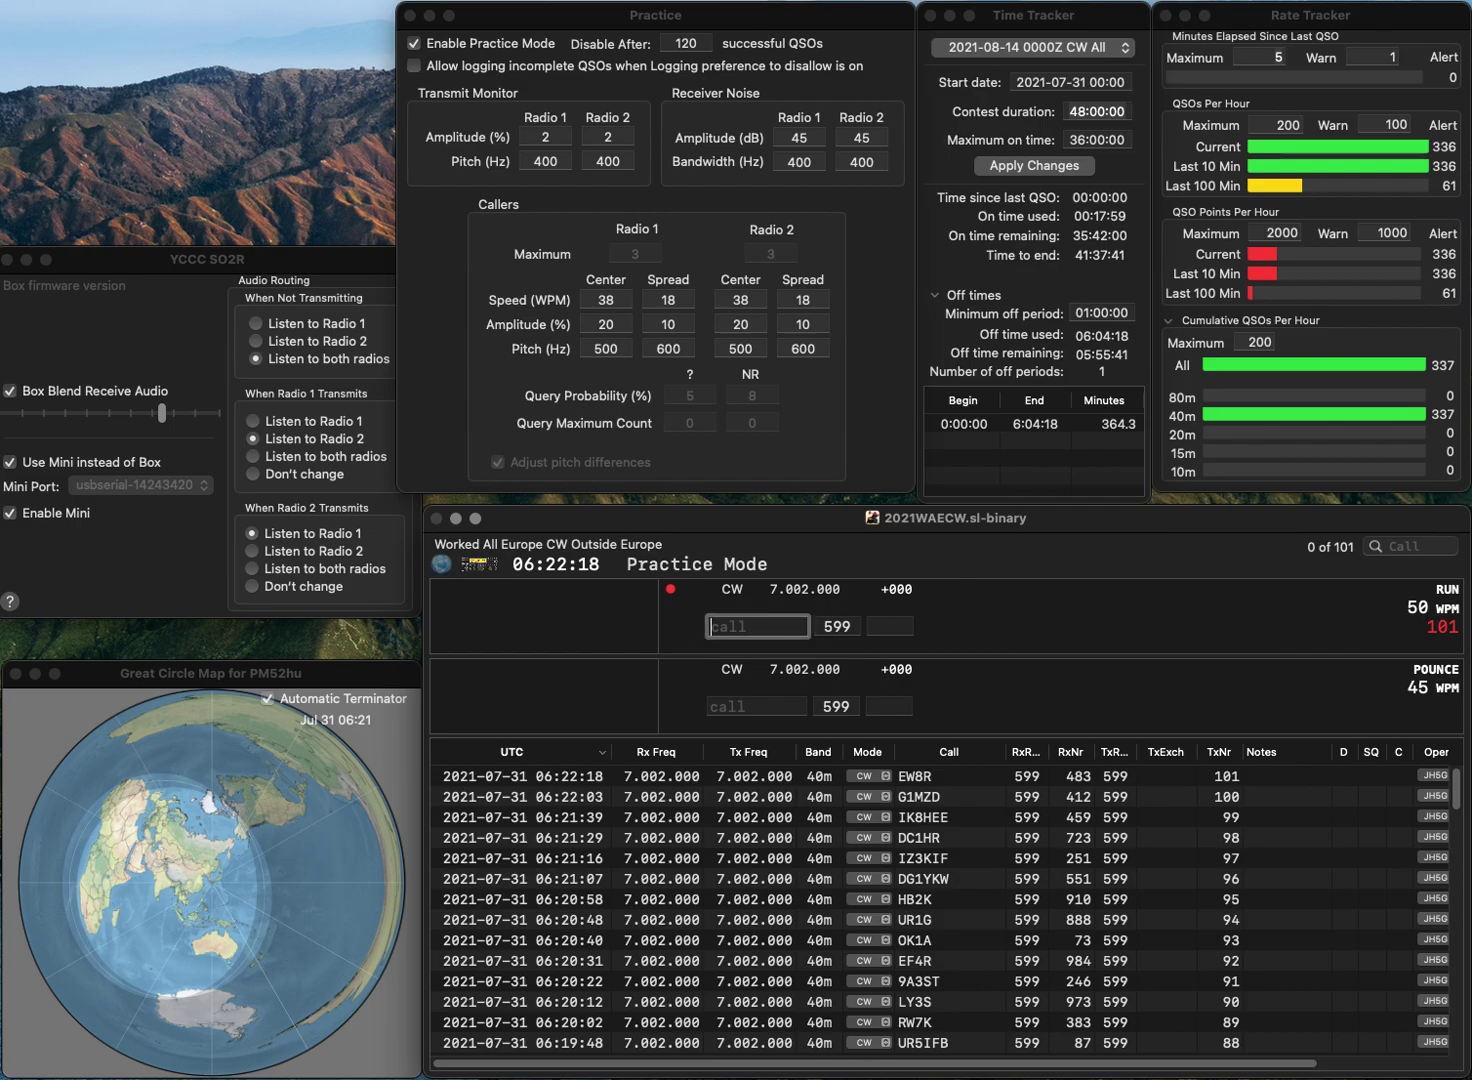
{"action": "type", "text": "UT5NY"}
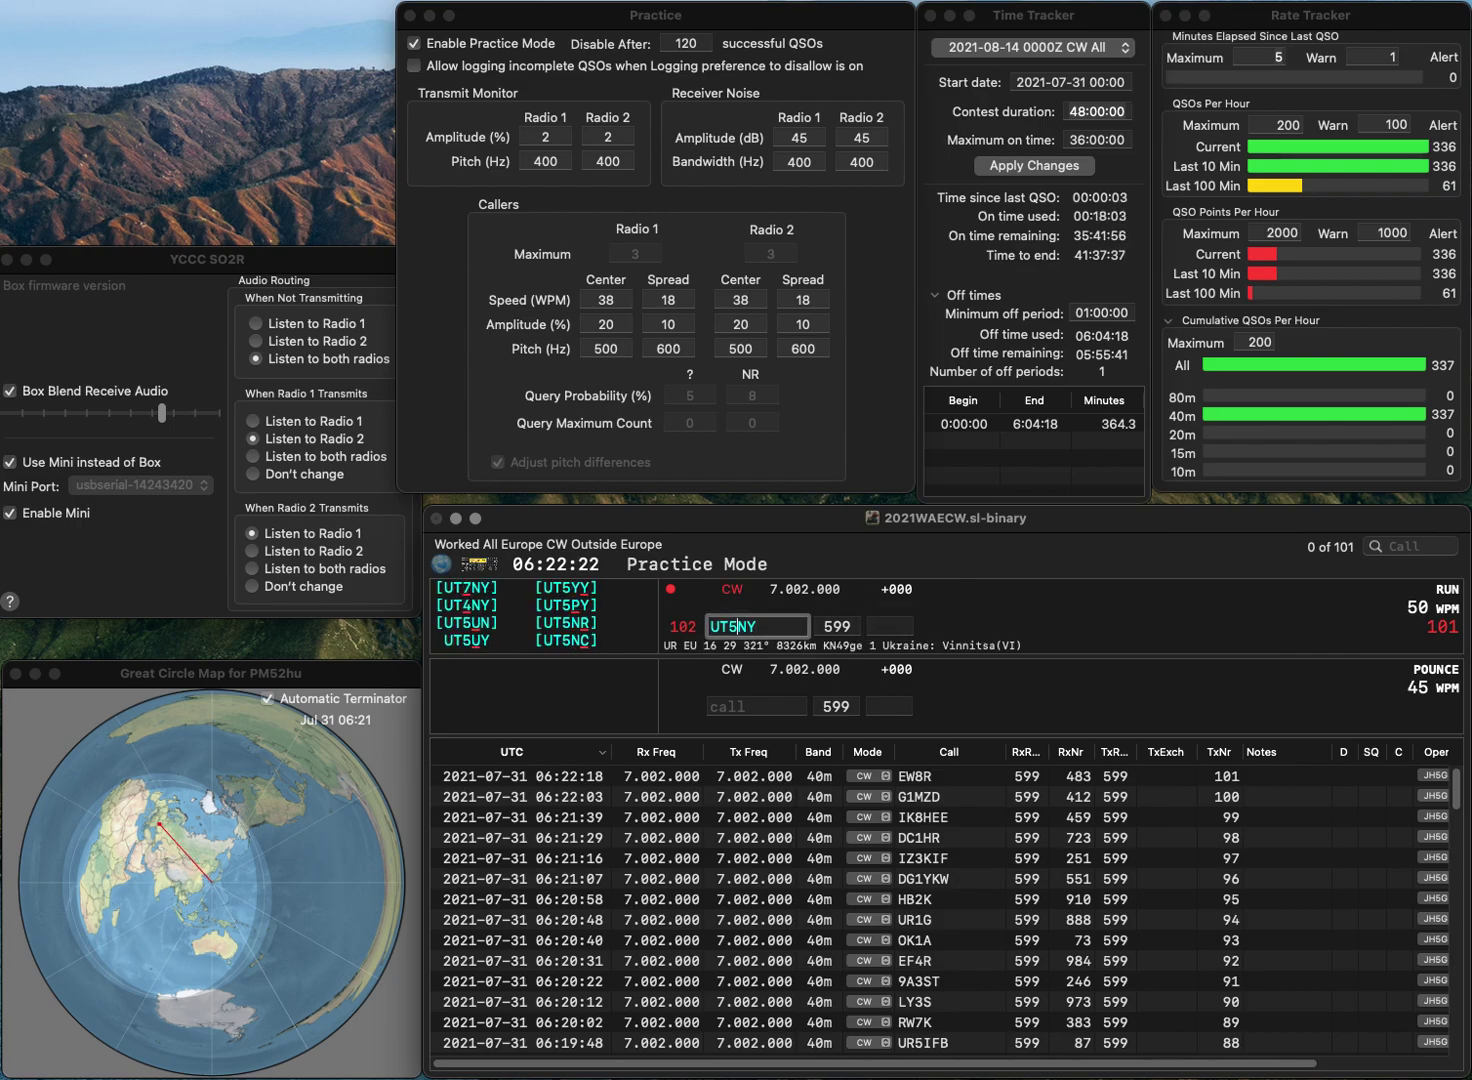
{"action": "key", "text": "BackSpace"}
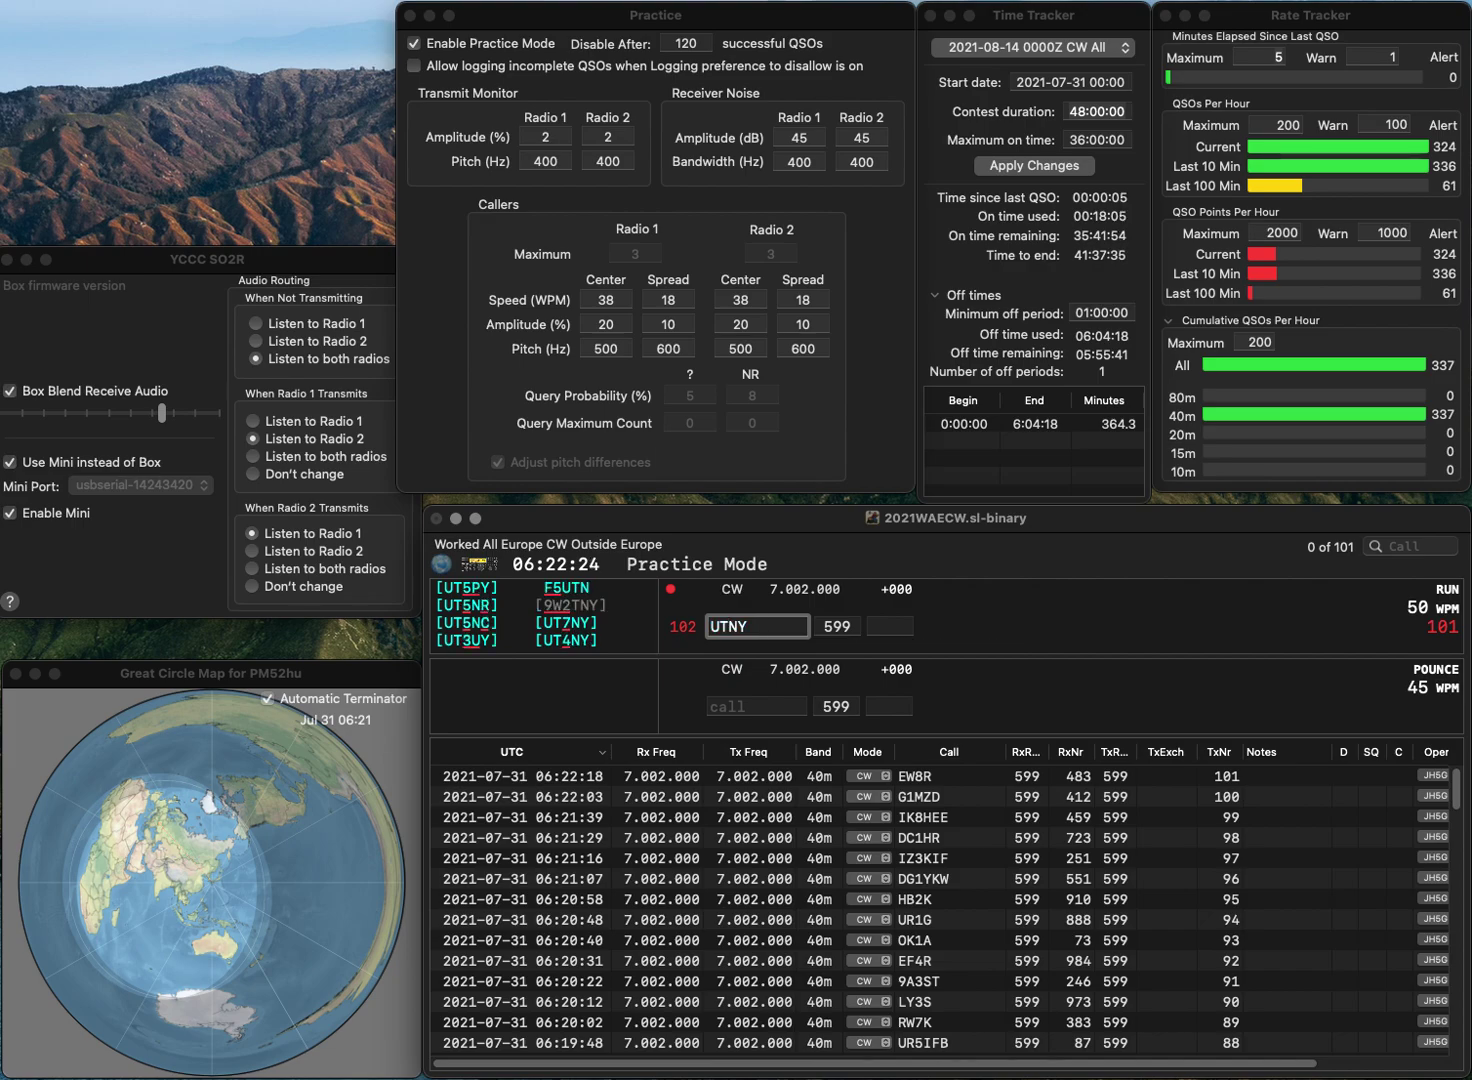
{"action": "type", "text": "4"}
{"action": "key", "text": "Return"}
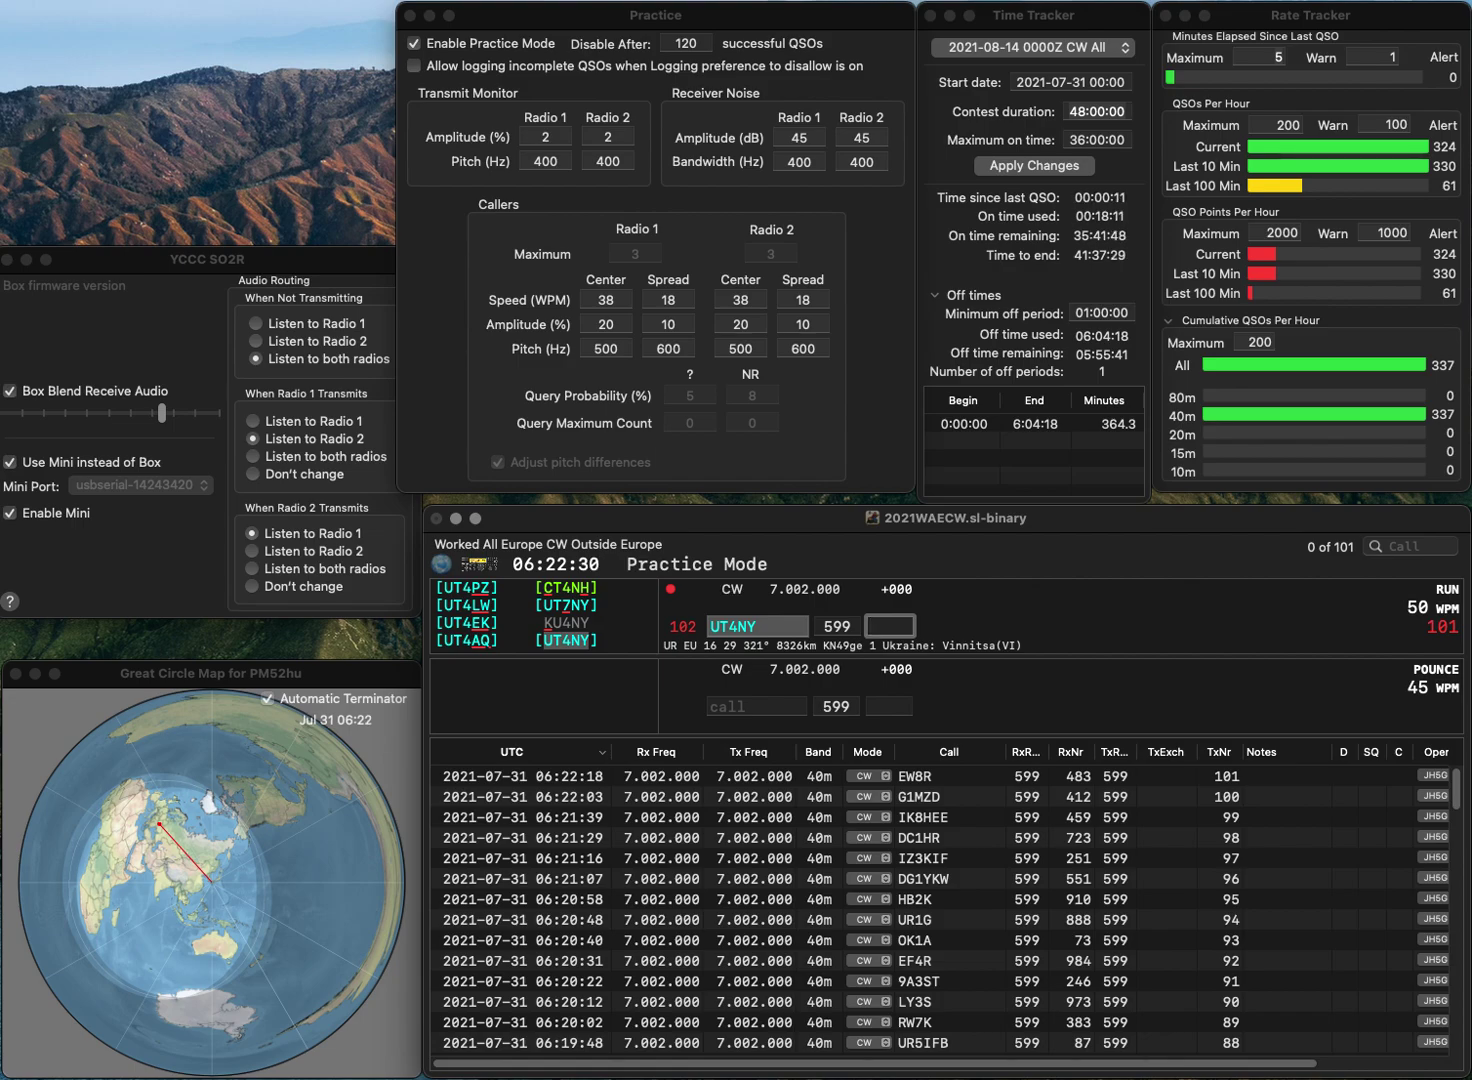
{"action": "type", "text": "587"}
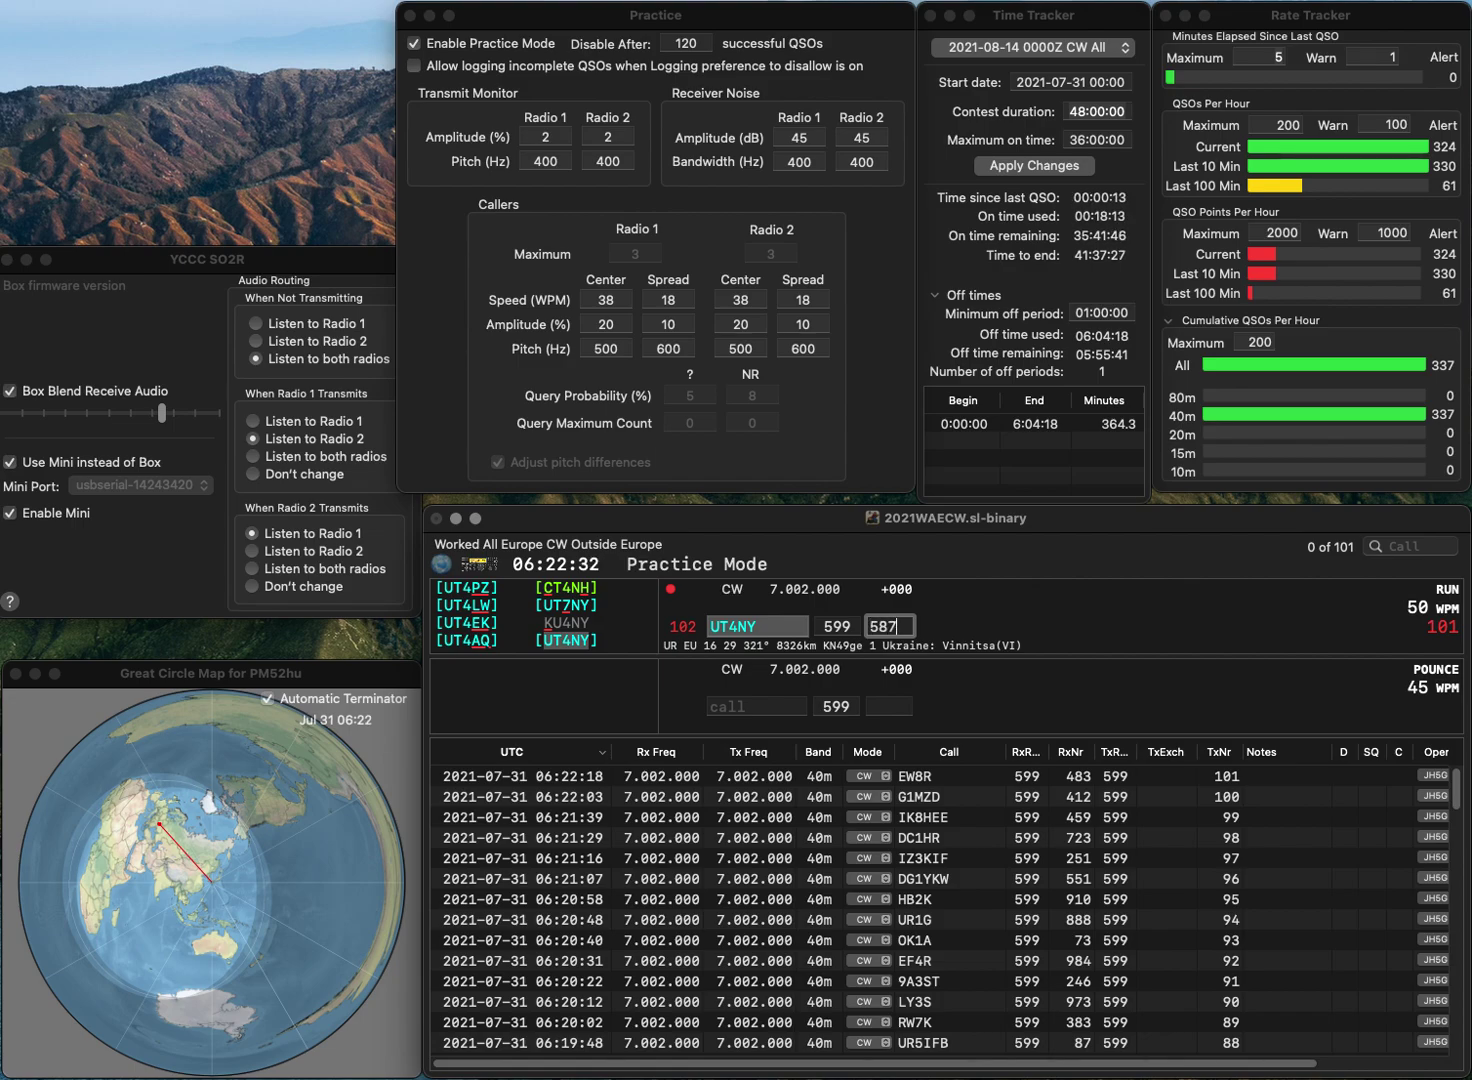
{"action": "key", "text": "Return"}
{"action": "type", "text": "DF"}
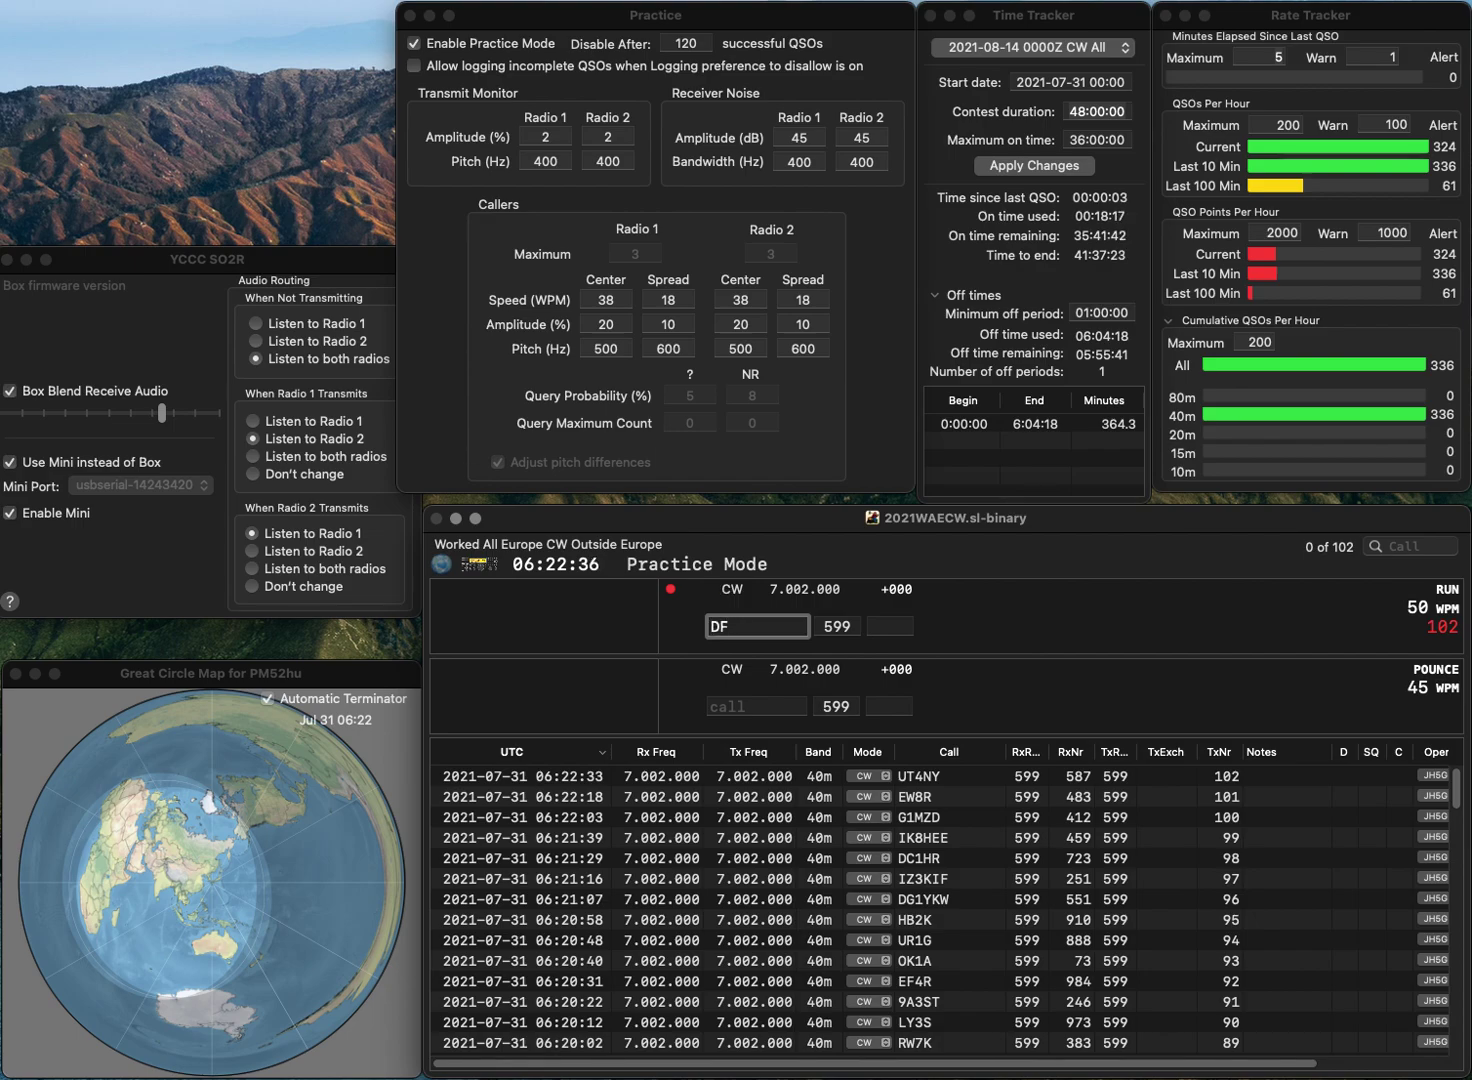
{"action": "type", "text": "5AU"}
{"action": "key", "text": "space"}
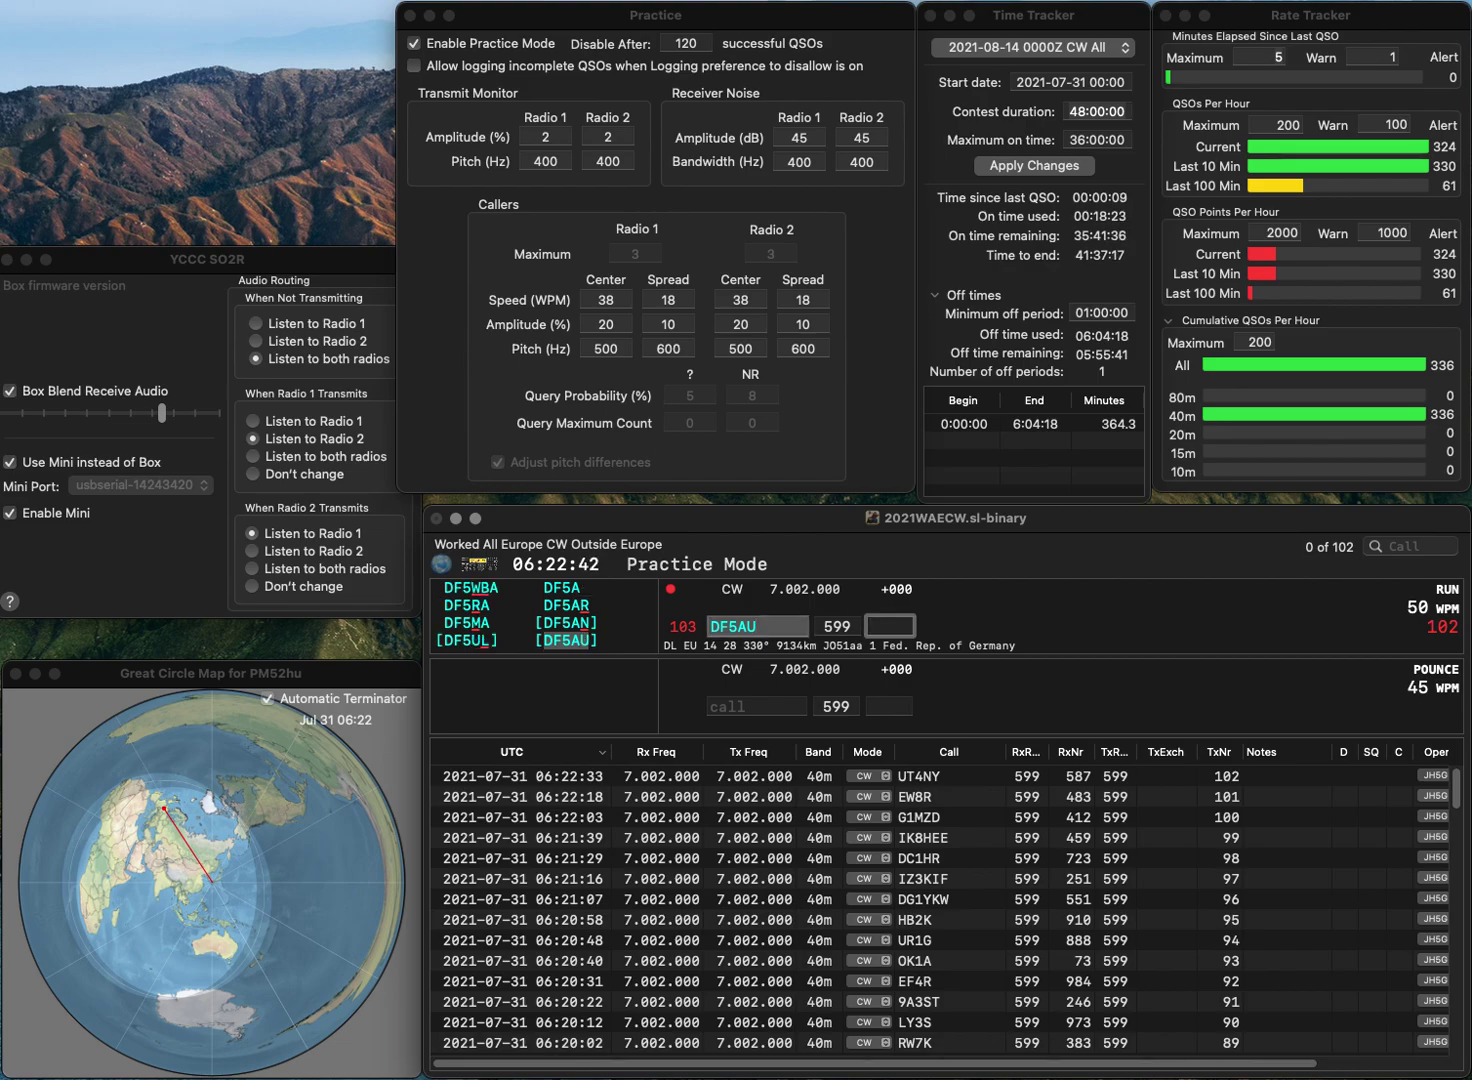
{"action": "type", "text": "445"}
{"action": "key", "text": "Return"}
Step: Log a run-radio contact with call sign DL2DRU, entering 389 as the received serial number
{"action": "type", "text": "DL"}
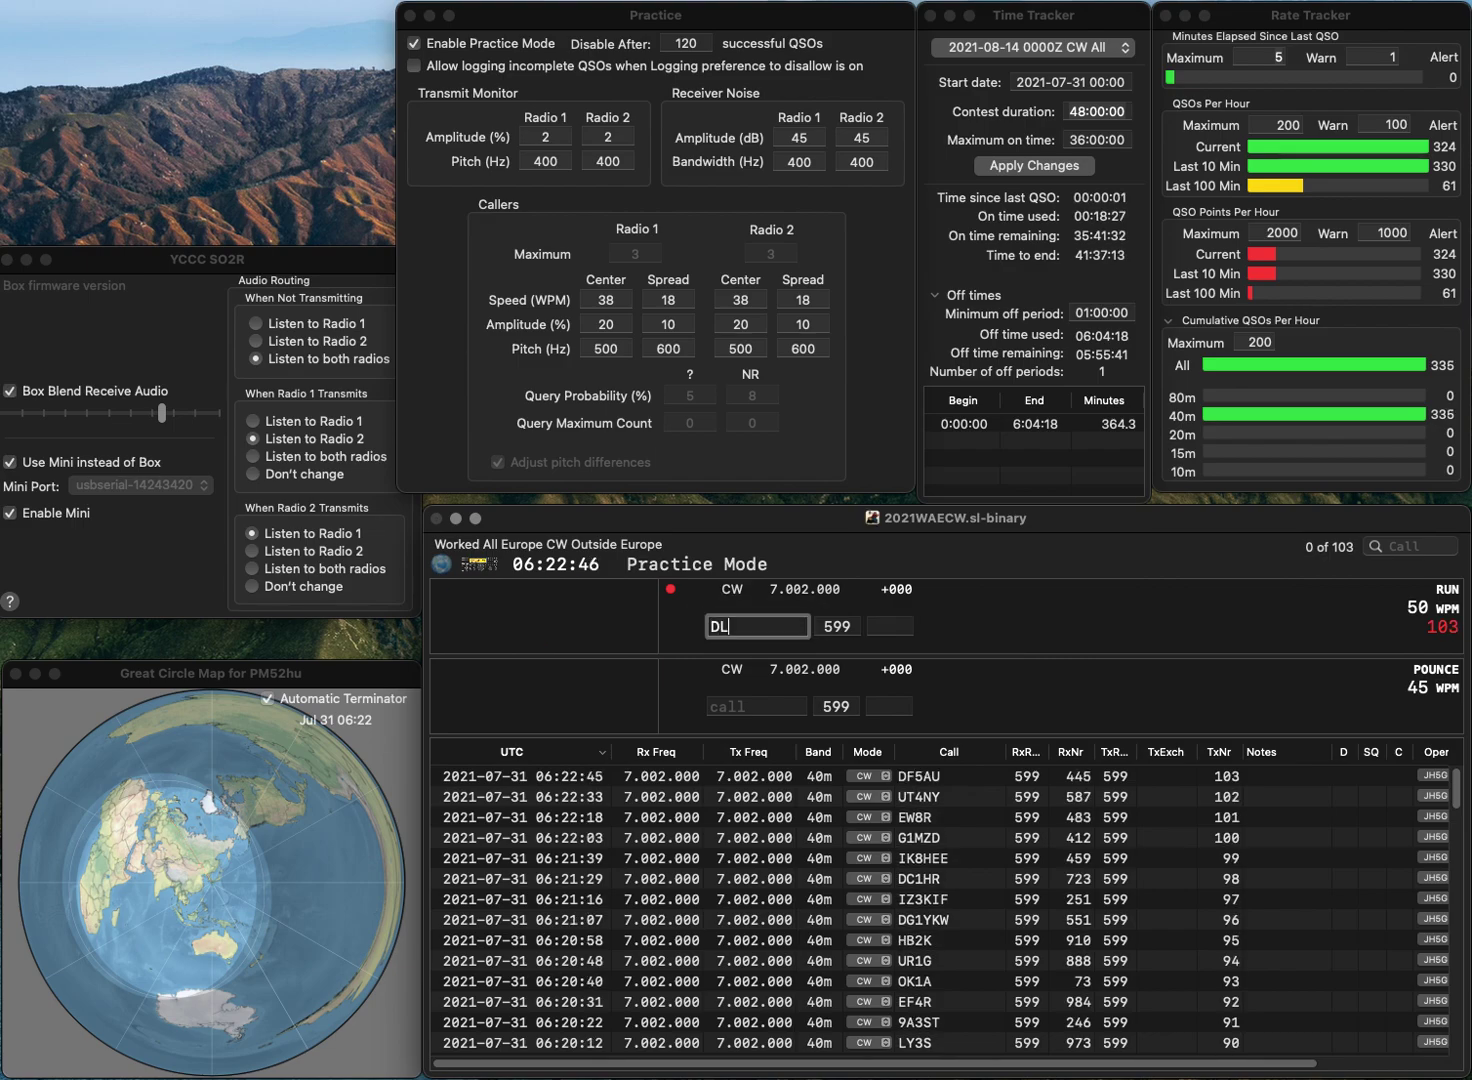
{"action": "type", "text": "2DRU"}
{"action": "key", "text": "Return"}
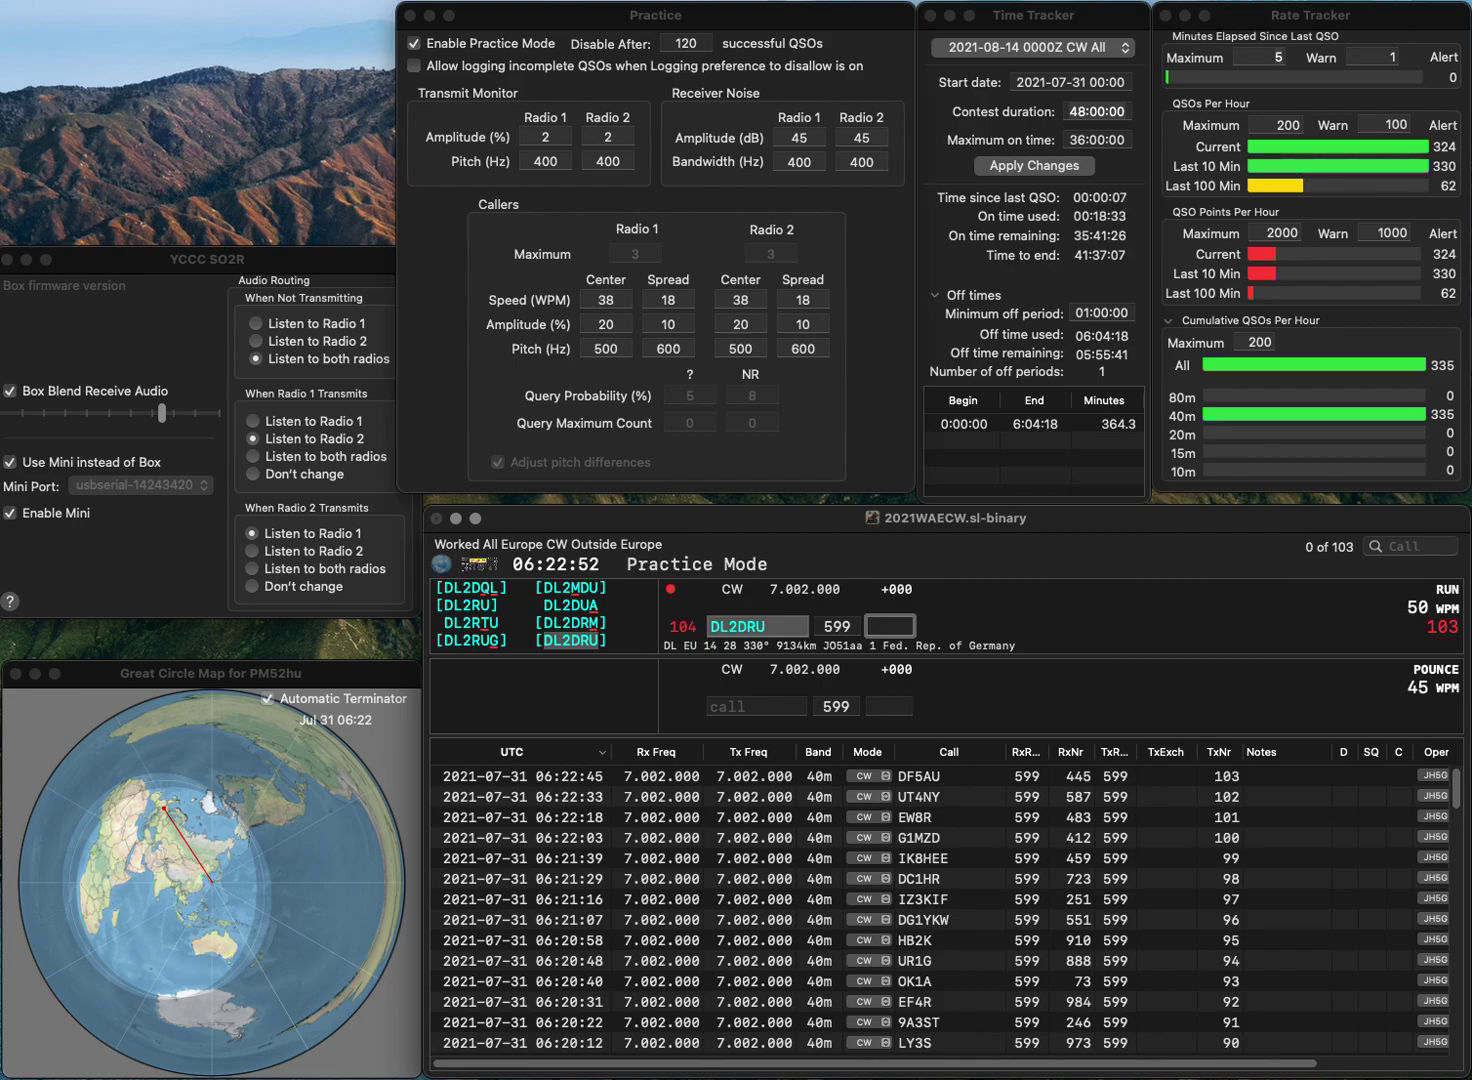
{"action": "type", "text": "89"}
{"action": "key", "text": "Return"}
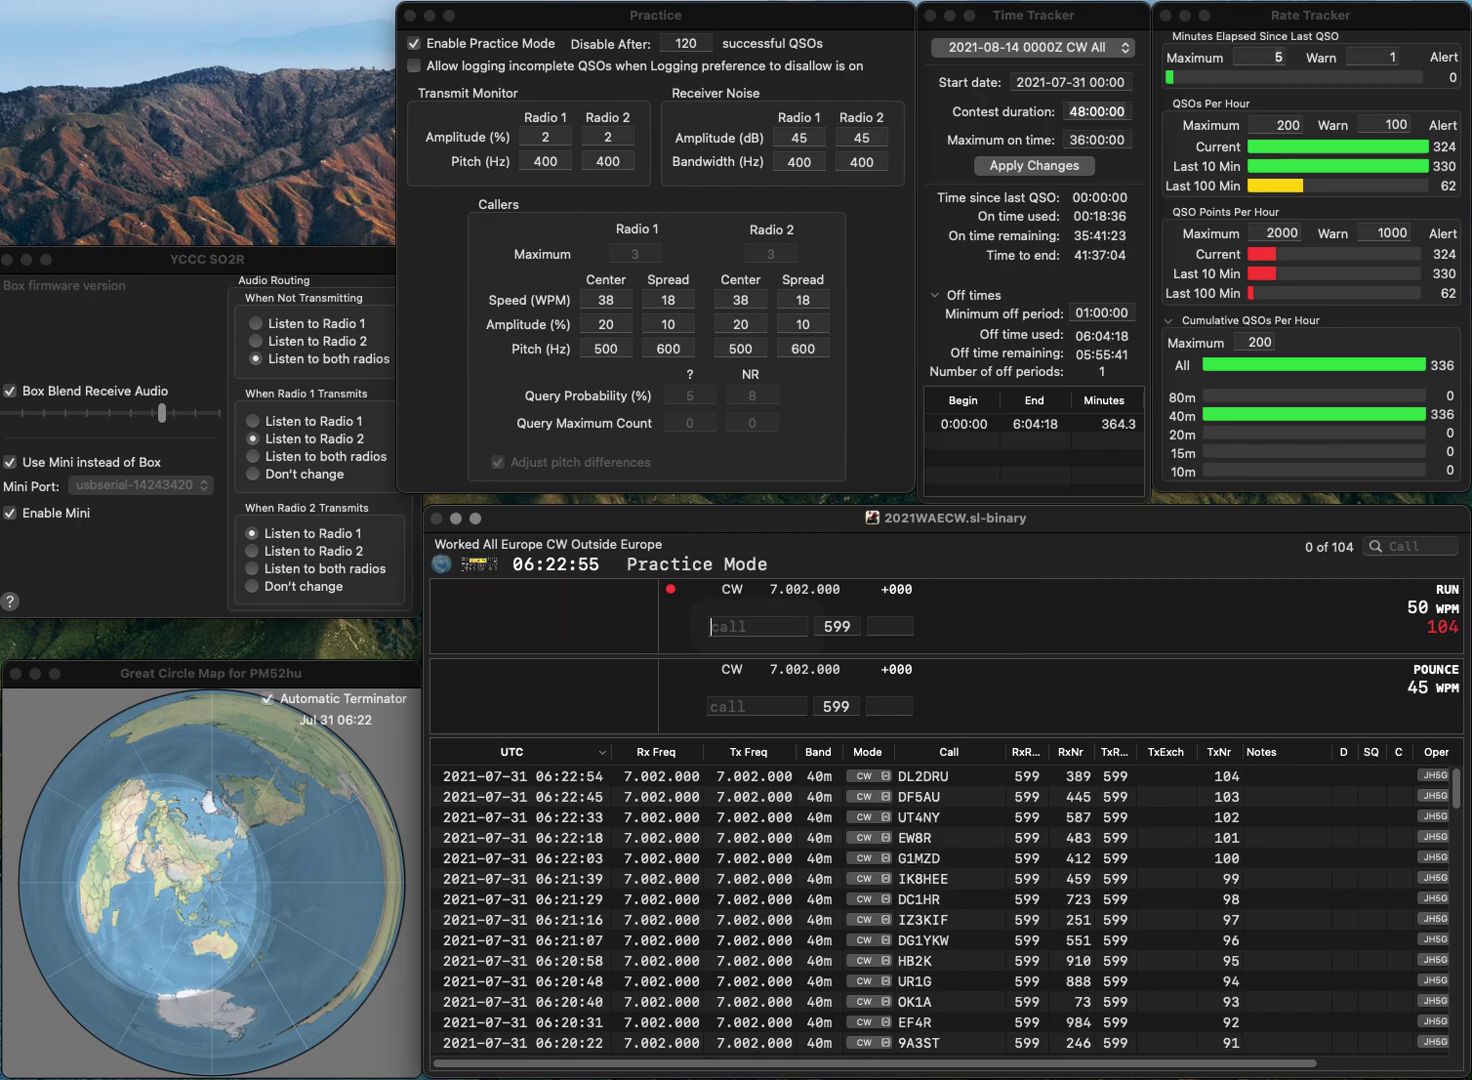
{"action": "type", "text": "OE3FVU"}
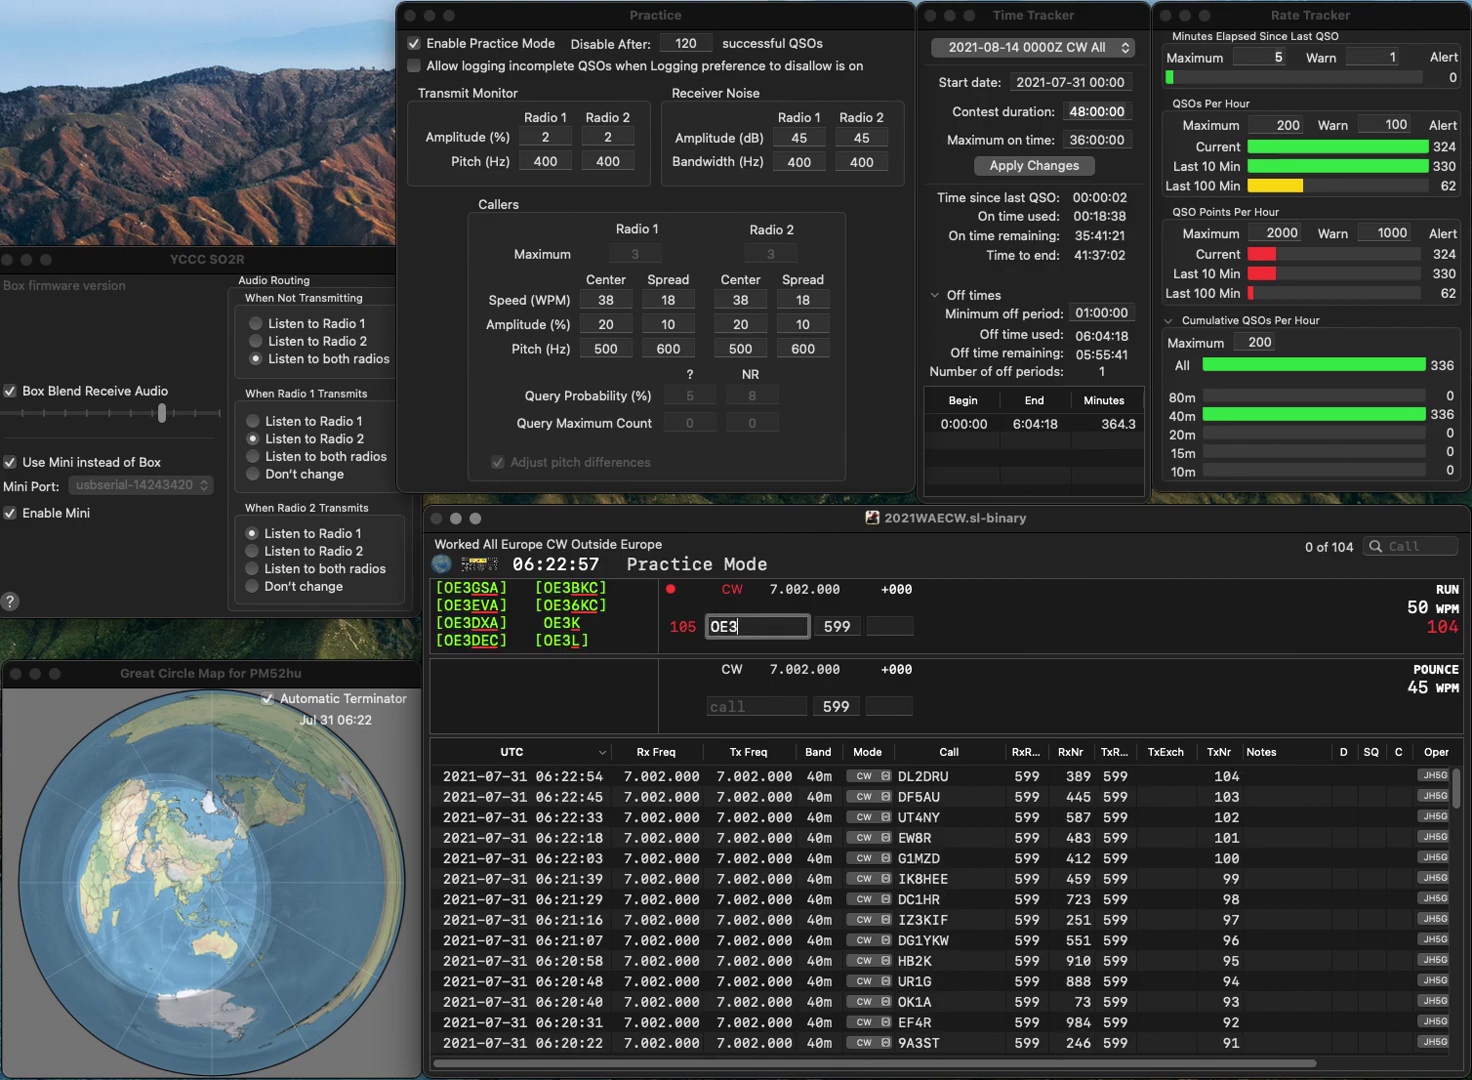
{"action": "key", "text": "space"}
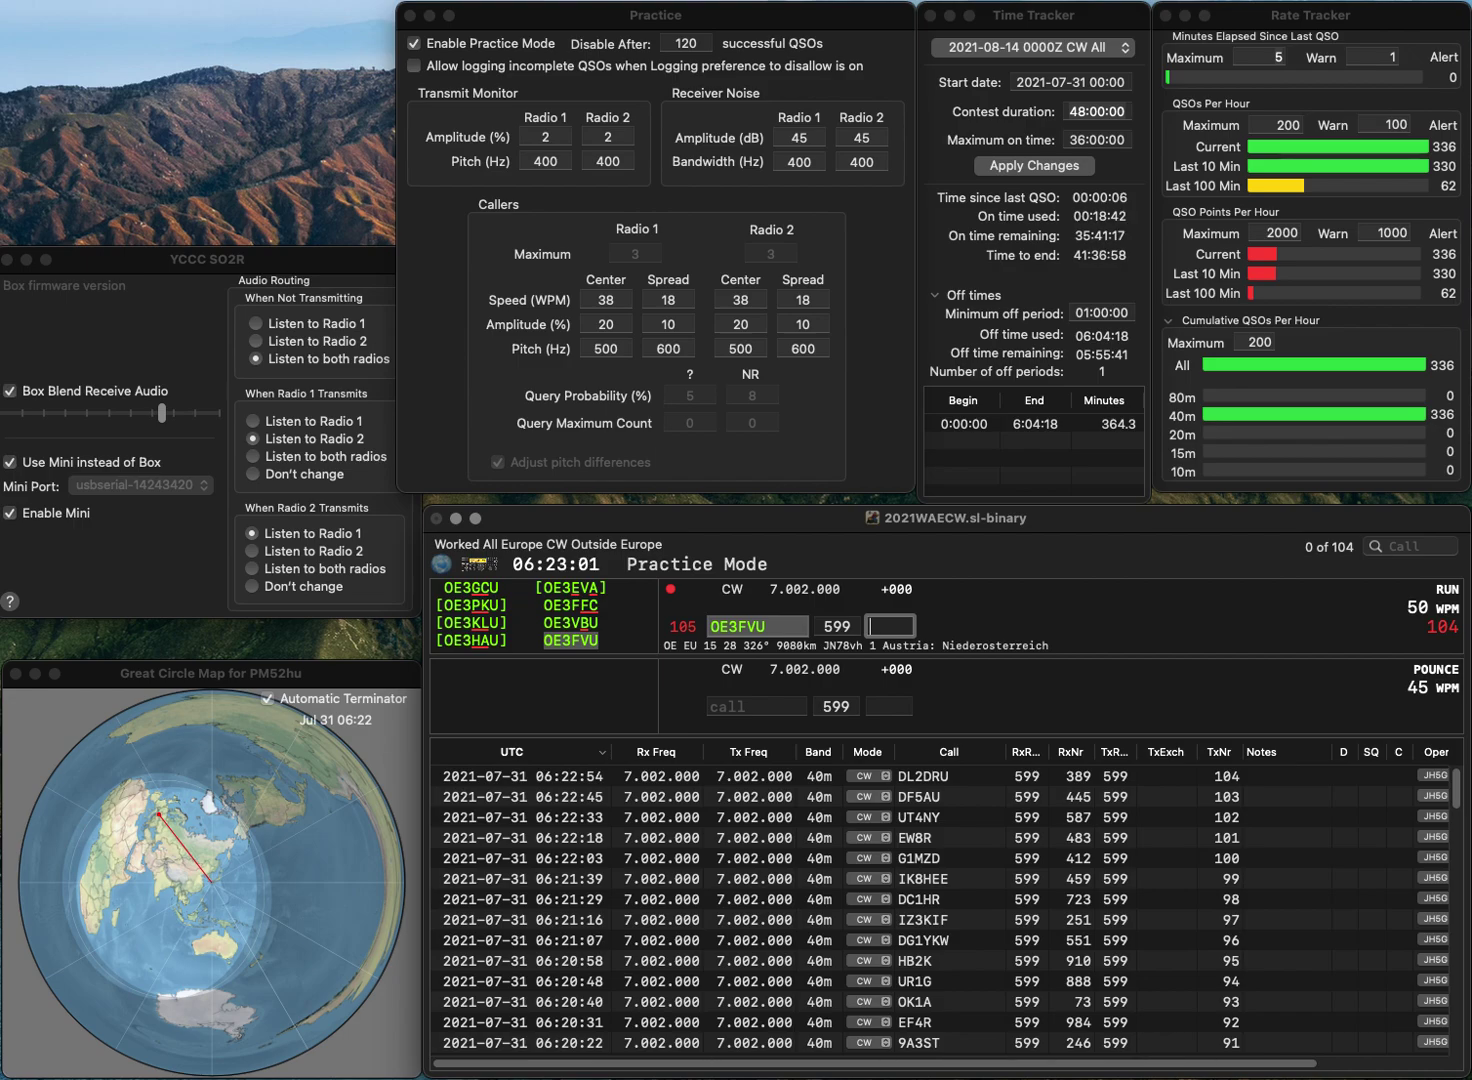
{"action": "type", "text": "31"}
{"action": "key", "text": "Return"}
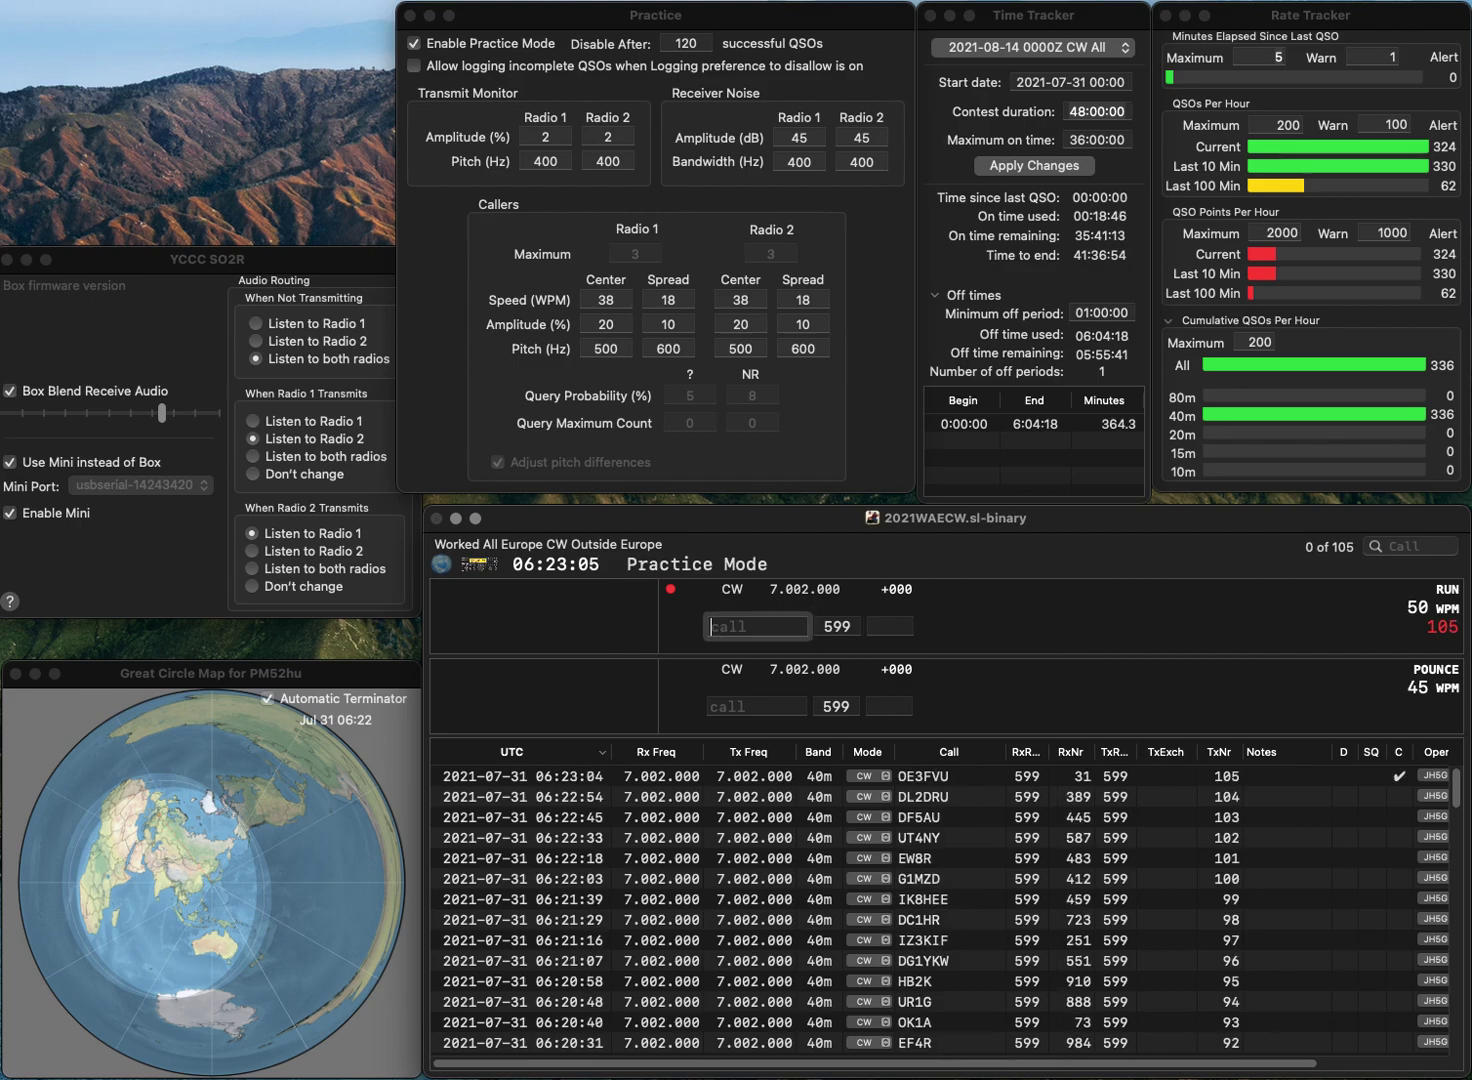
Step: Enter ES7M as the run-radio call sign, correct it to EI7M, and log the contact with received serial number 158
{"action": "type", "text": "ES7"}
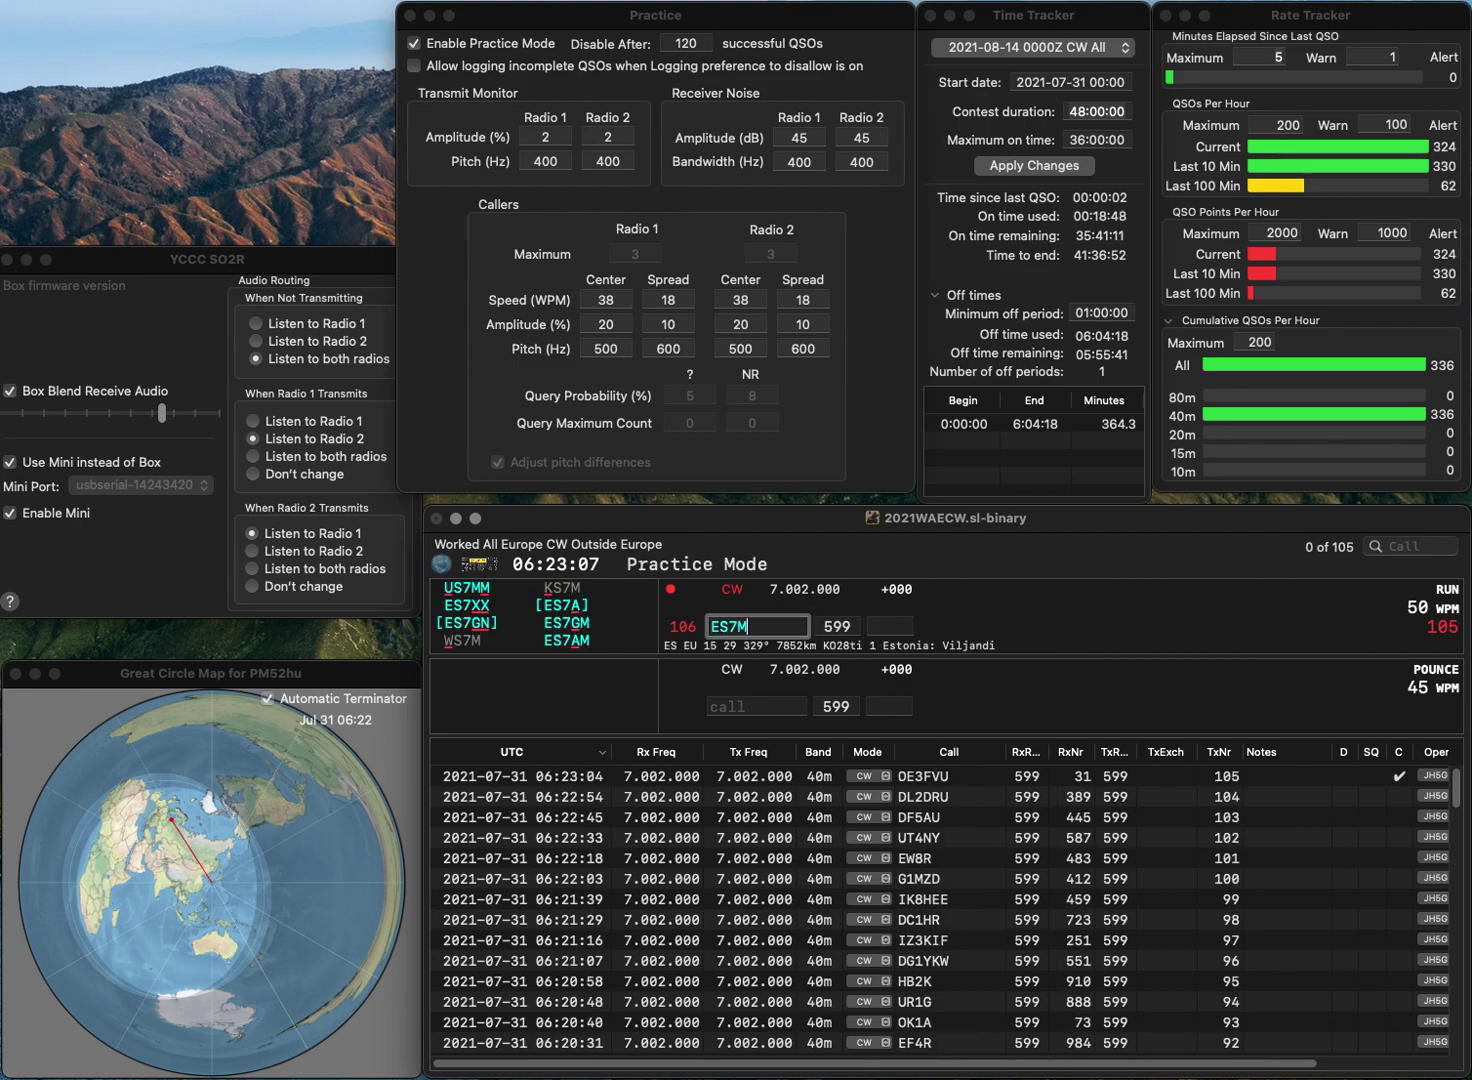
{"action": "type", "text": "M"}
{"action": "key", "text": "BackSpace"}
{"action": "type", "text": "I"}
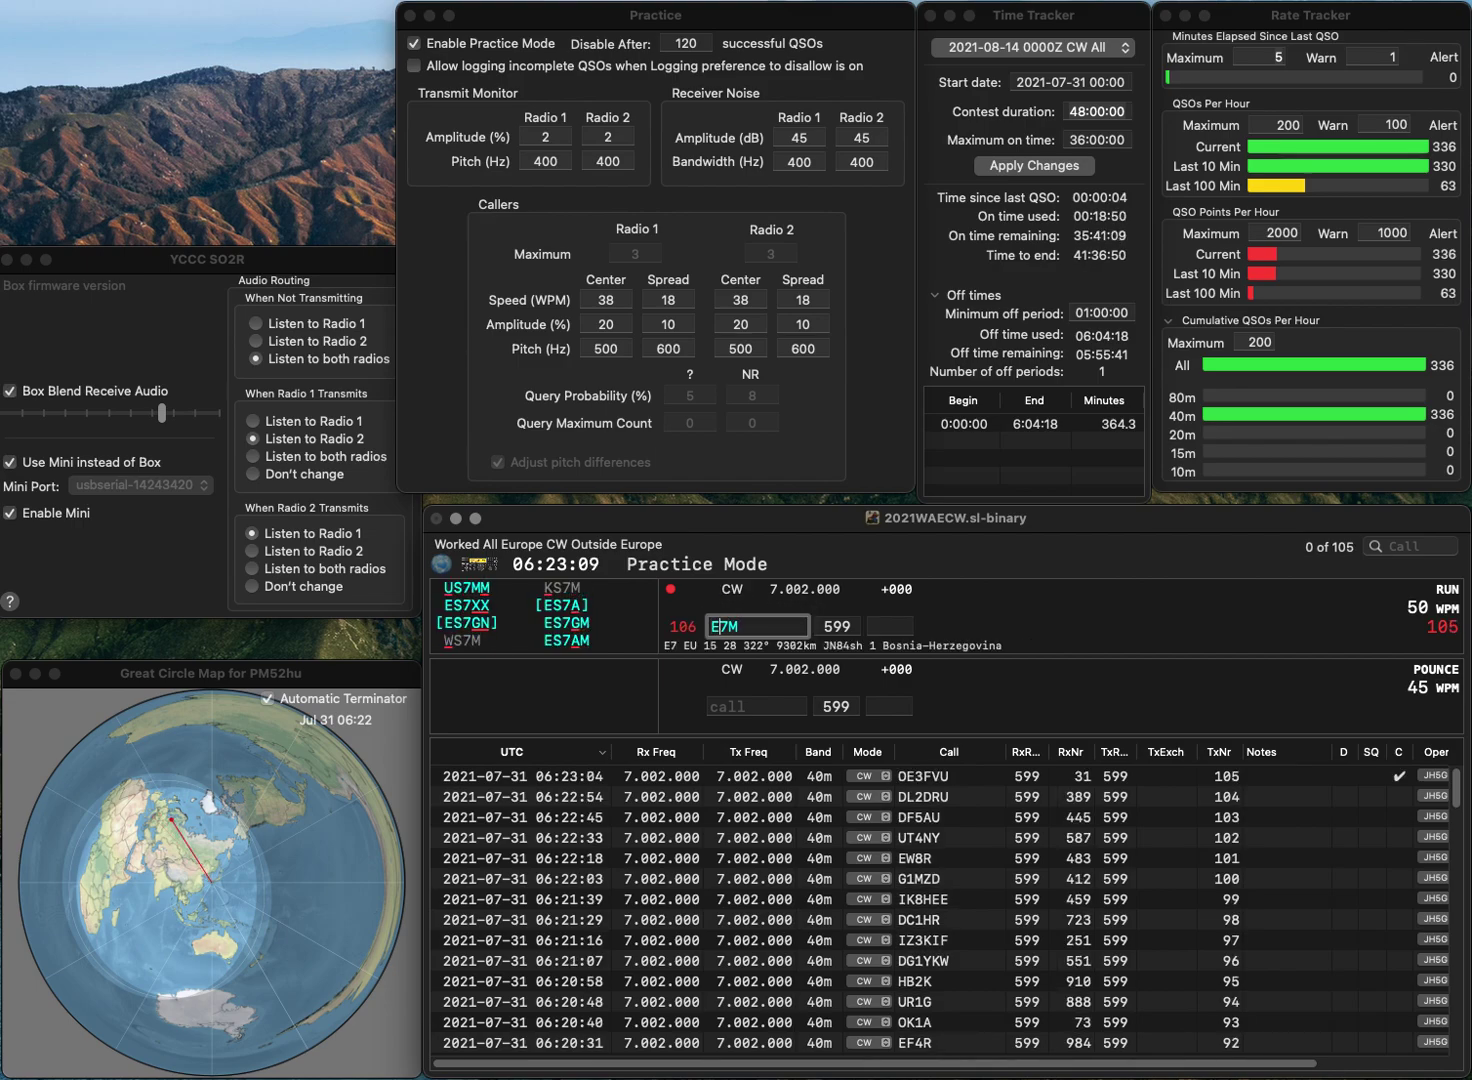
{"action": "key", "text": "Tab"}
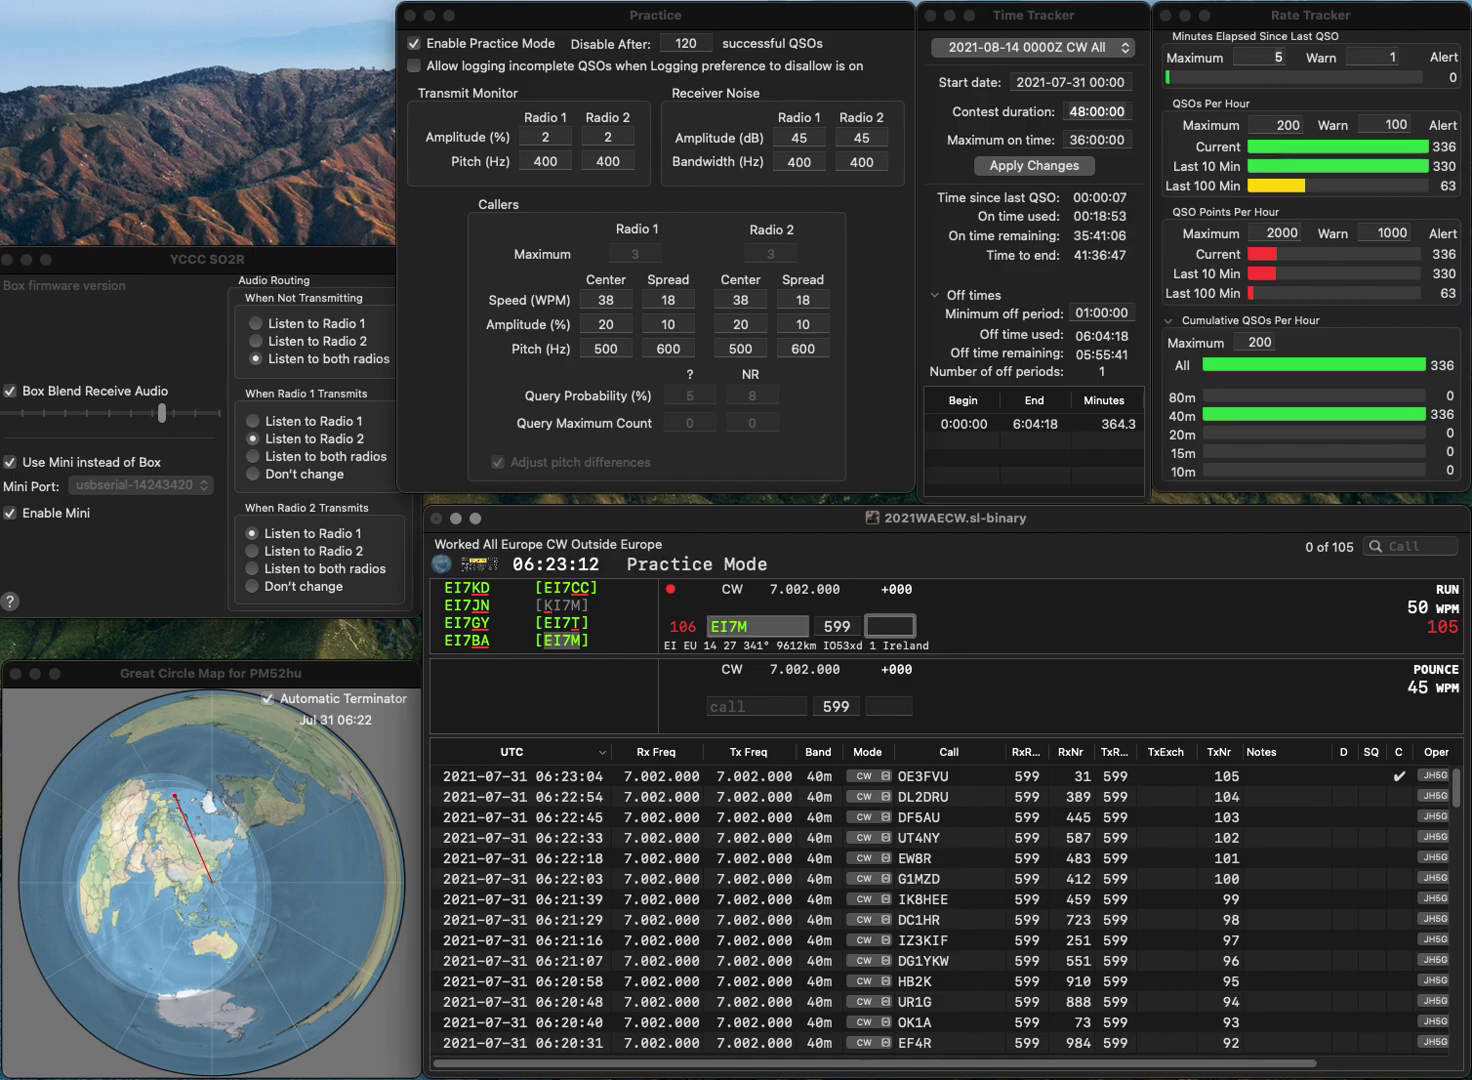
{"action": "type", "text": "158"}
{"action": "key", "text": "Return"}
Step: Log a run-radio contact with call sign SA6U, entering 83 as the received serial number
{"action": "type", "text": "SAU"}
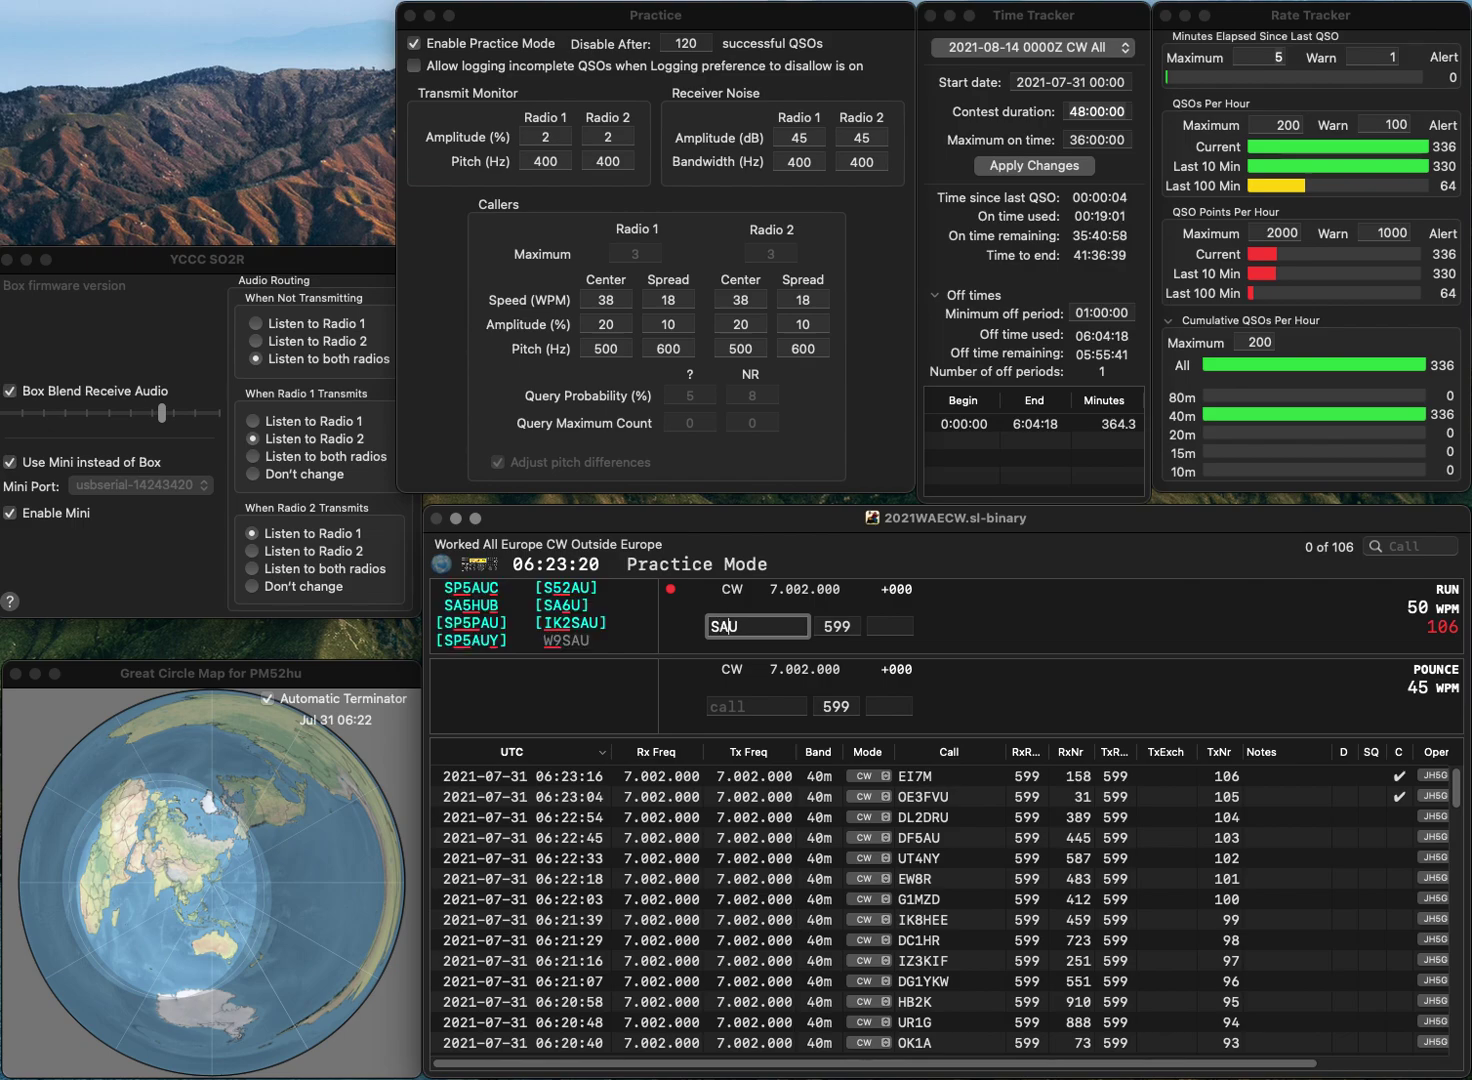
{"action": "type", "text": "6"}
{"action": "key", "text": "Return"}
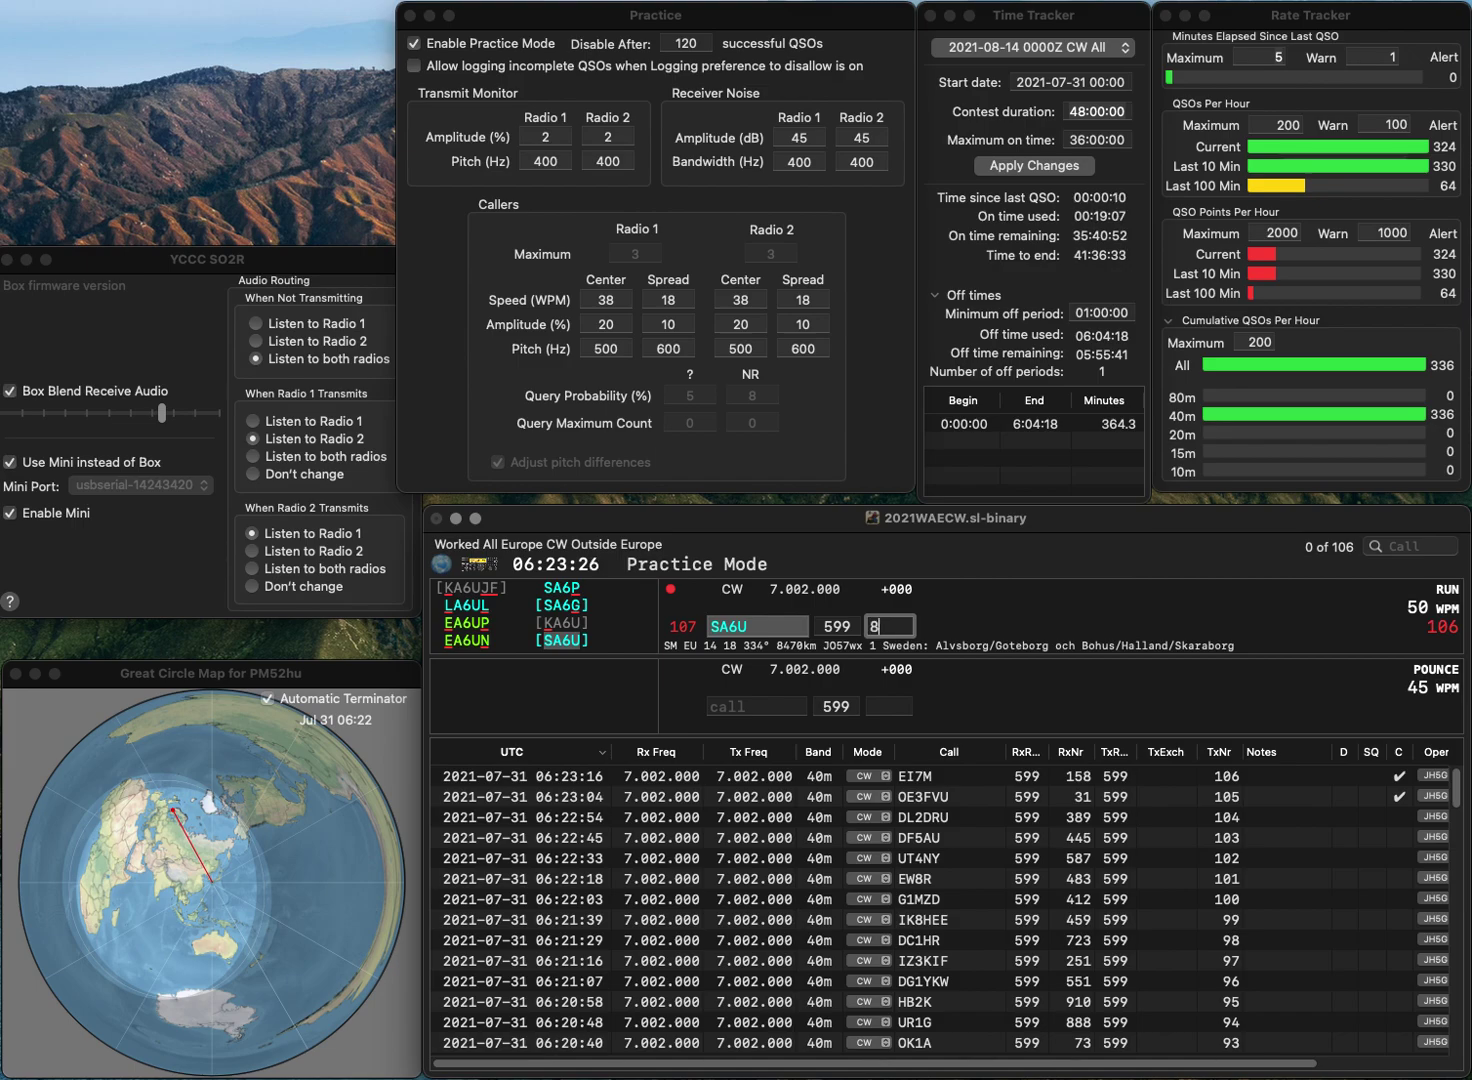
{"action": "type", "text": "83"}
{"action": "key", "text": "Return"}
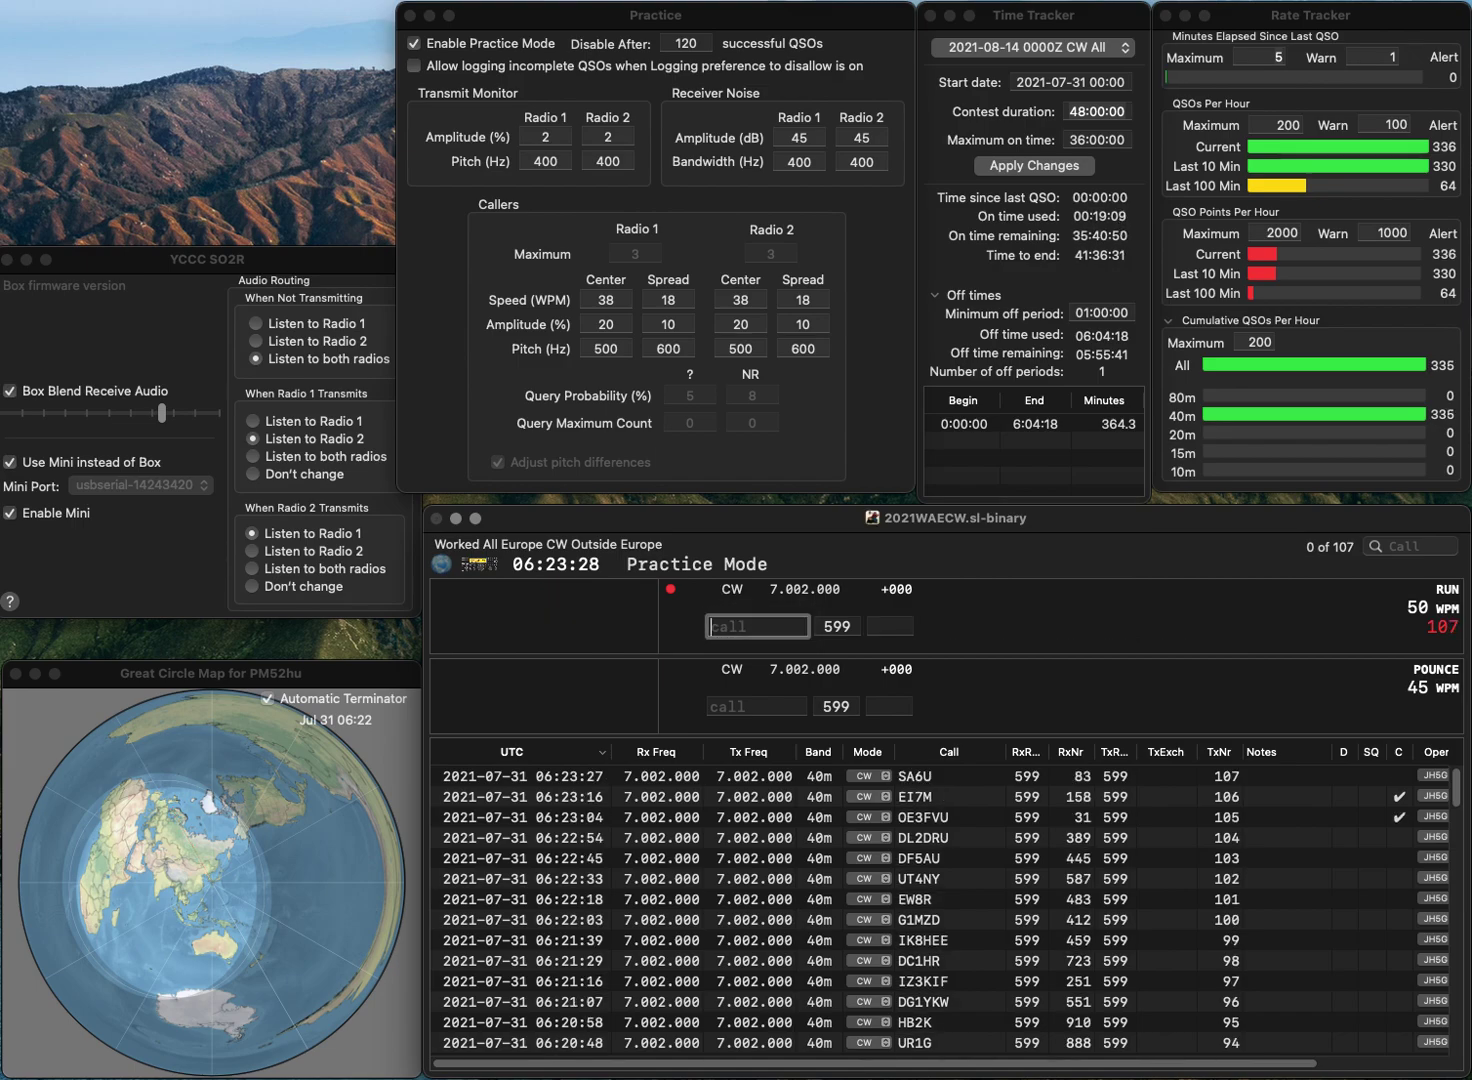
Step: Enter M0EVH as the run-radio call sign, correct it to 2I0EVH, and log the contact with received serial number 564
{"action": "type", "text": "M0EVH"}
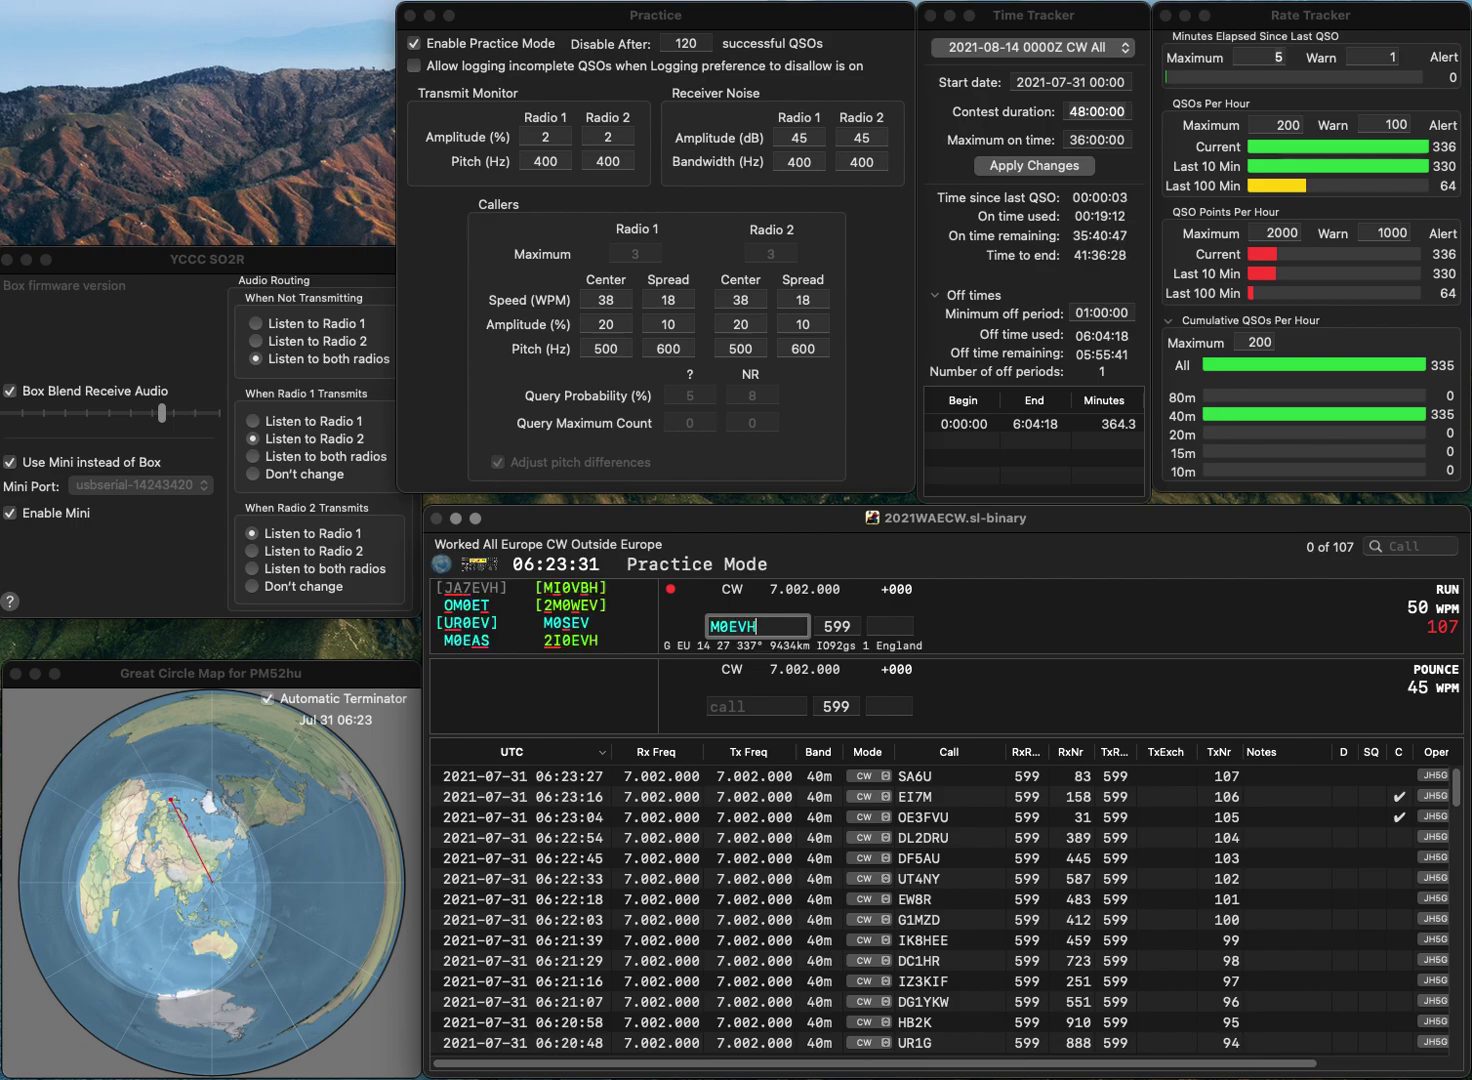
{"action": "key", "text": "Home"}
{"action": "type", "text": "2"}
{"action": "key", "text": "Return"}
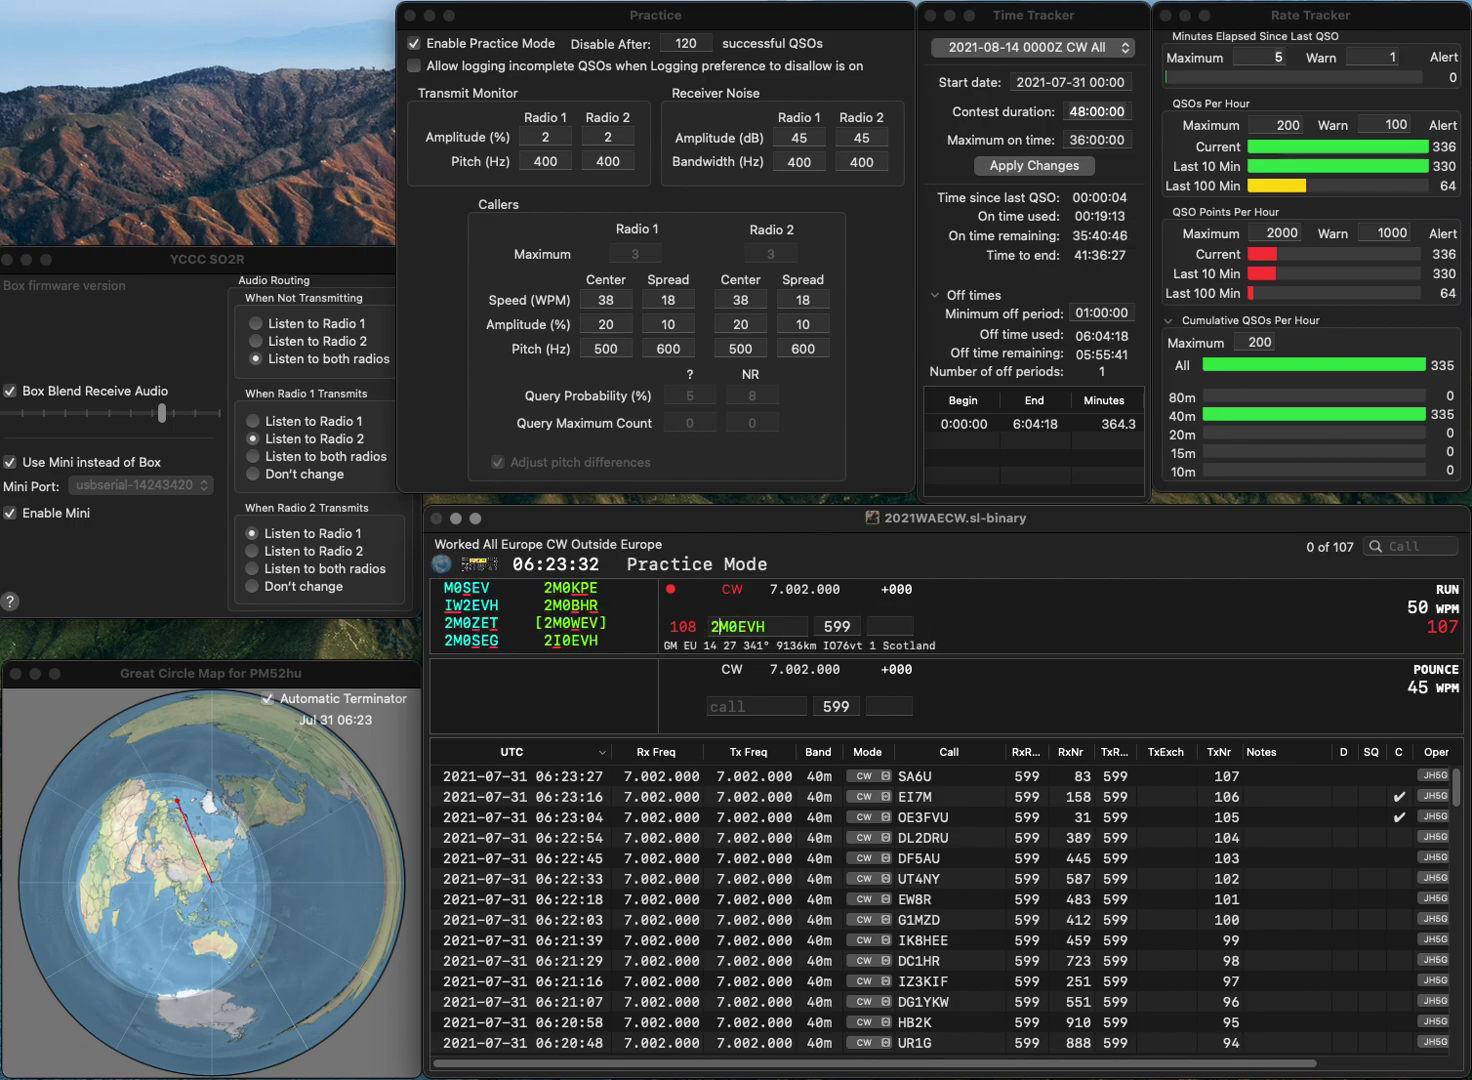
{"action": "key", "text": "Delete"}
{"action": "type", "text": "I"}
{"action": "key", "text": "Return"}
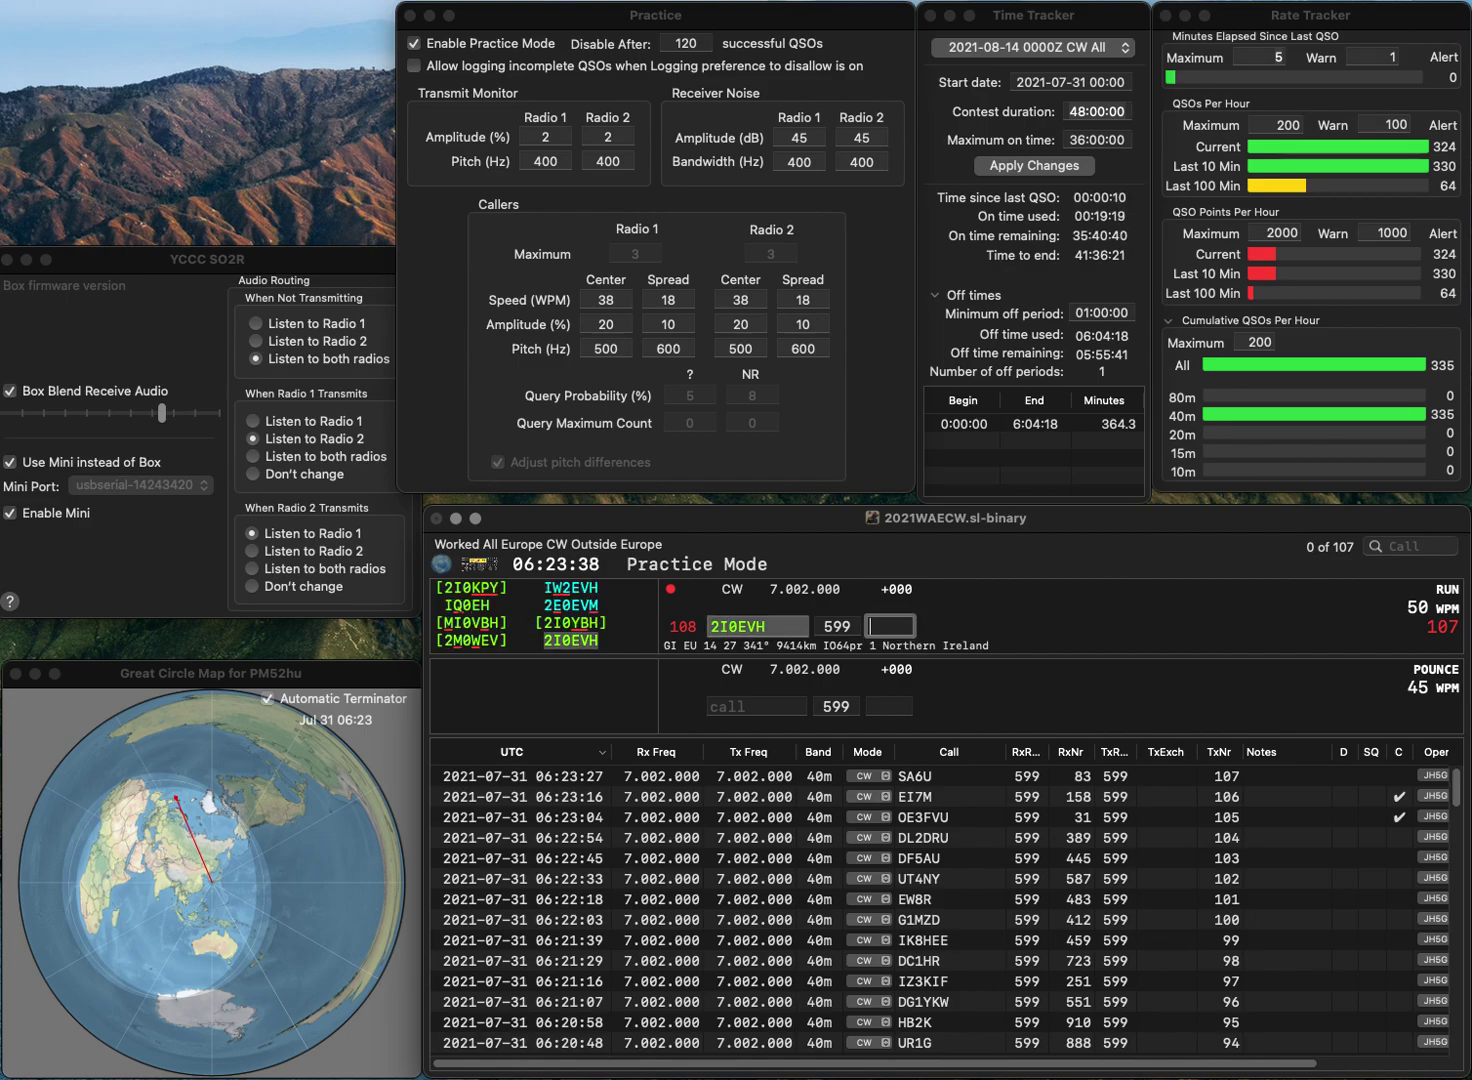
{"action": "type", "text": "64"}
{"action": "key", "text": "Return"}
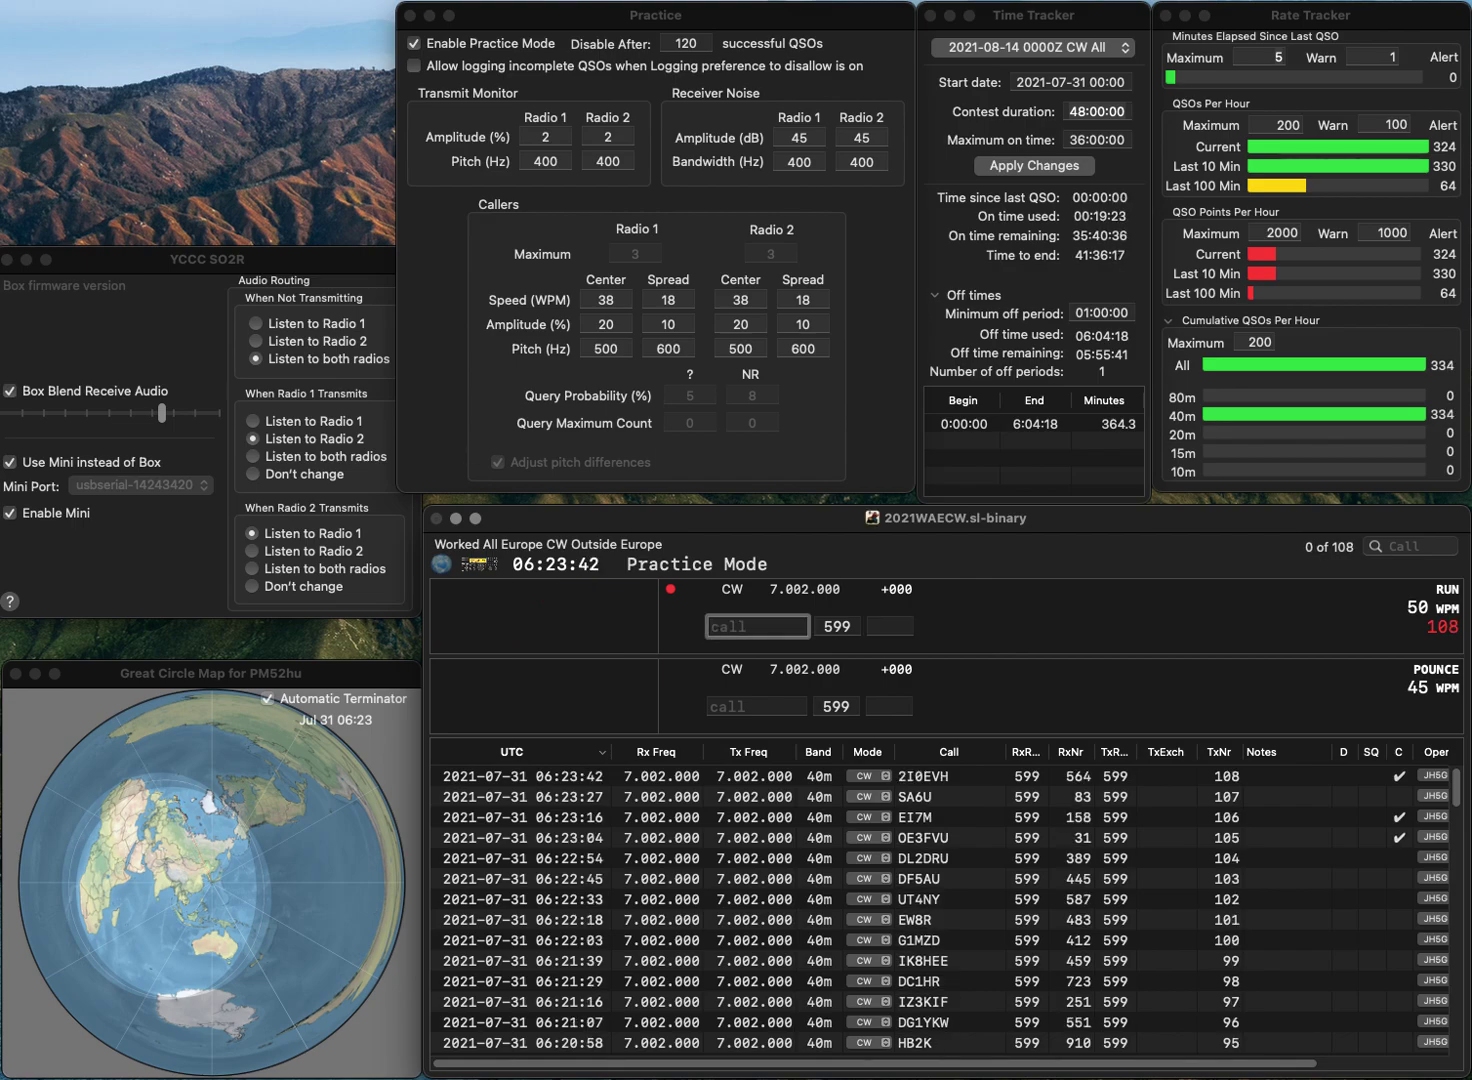
Step: Log a run-radio contact with call sign G5LP, entering 25 as the received serial number
{"action": "type", "text": "G5LP"}
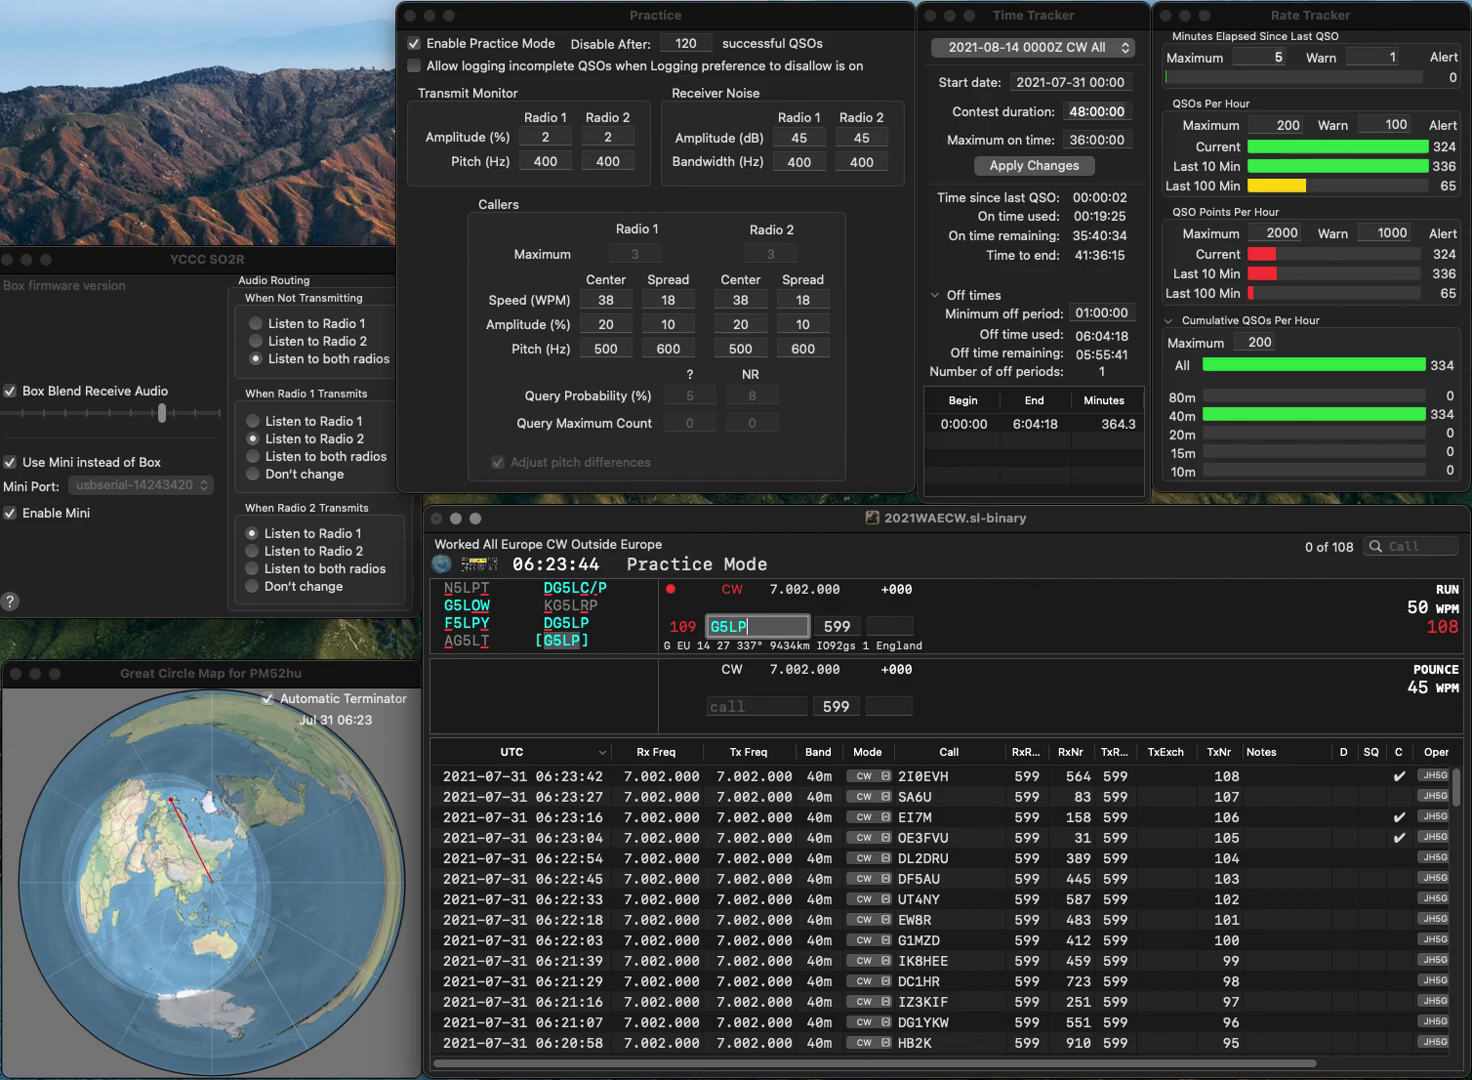
{"action": "key", "text": "Return"}
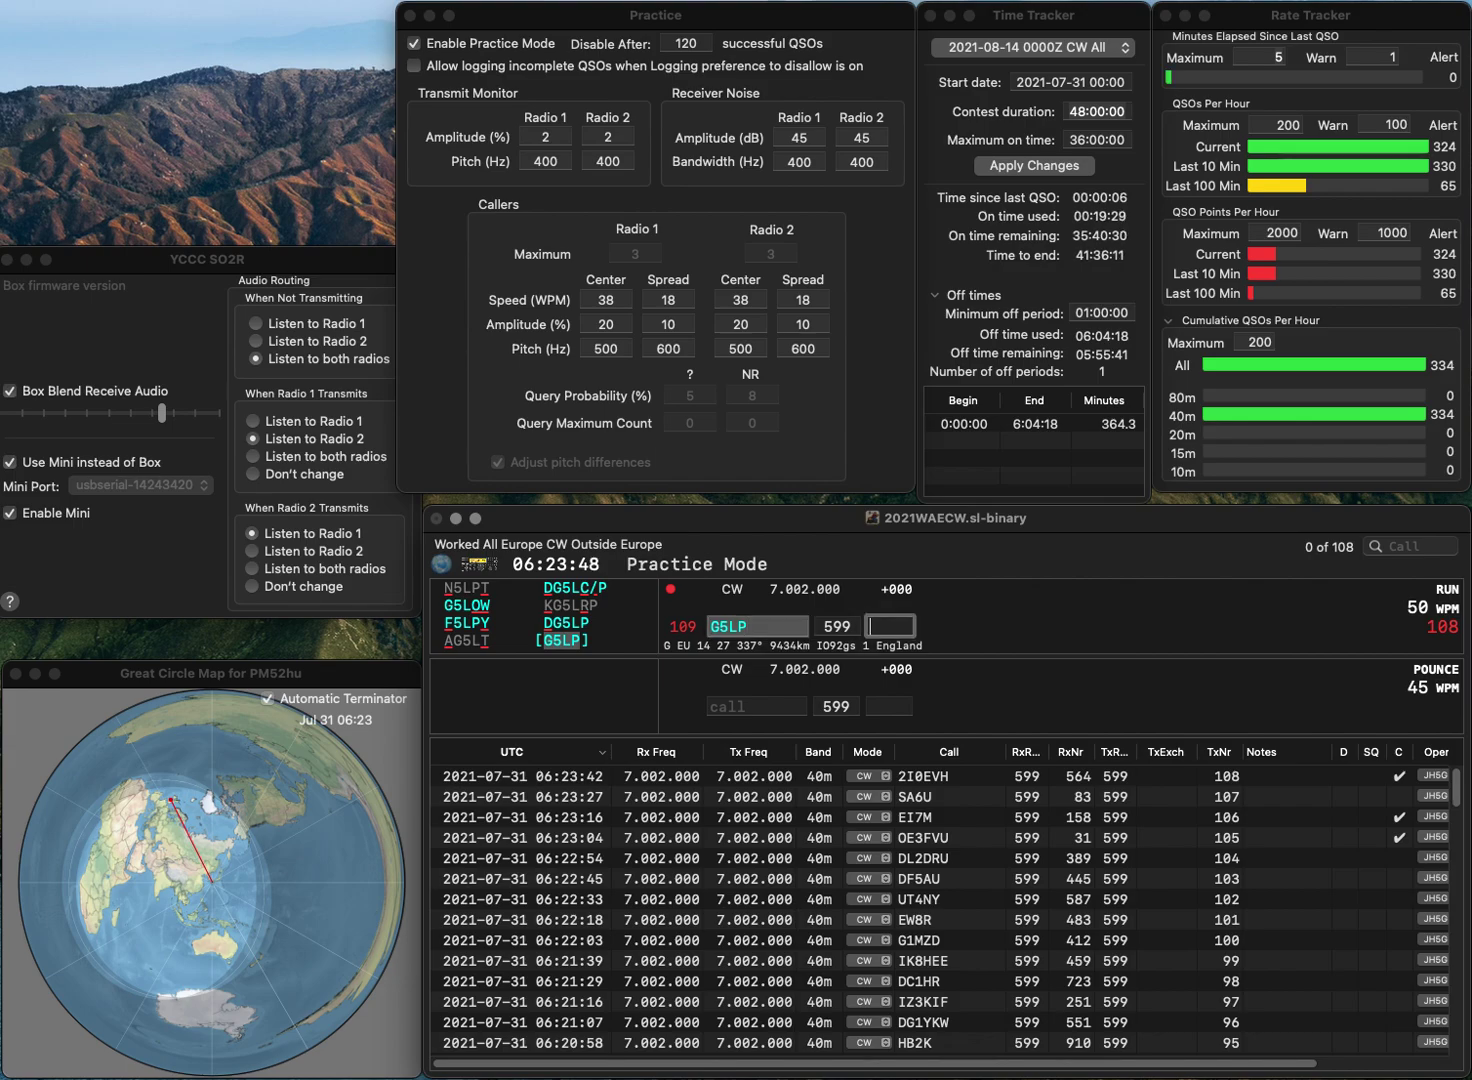
{"action": "key", "text": "Return"}
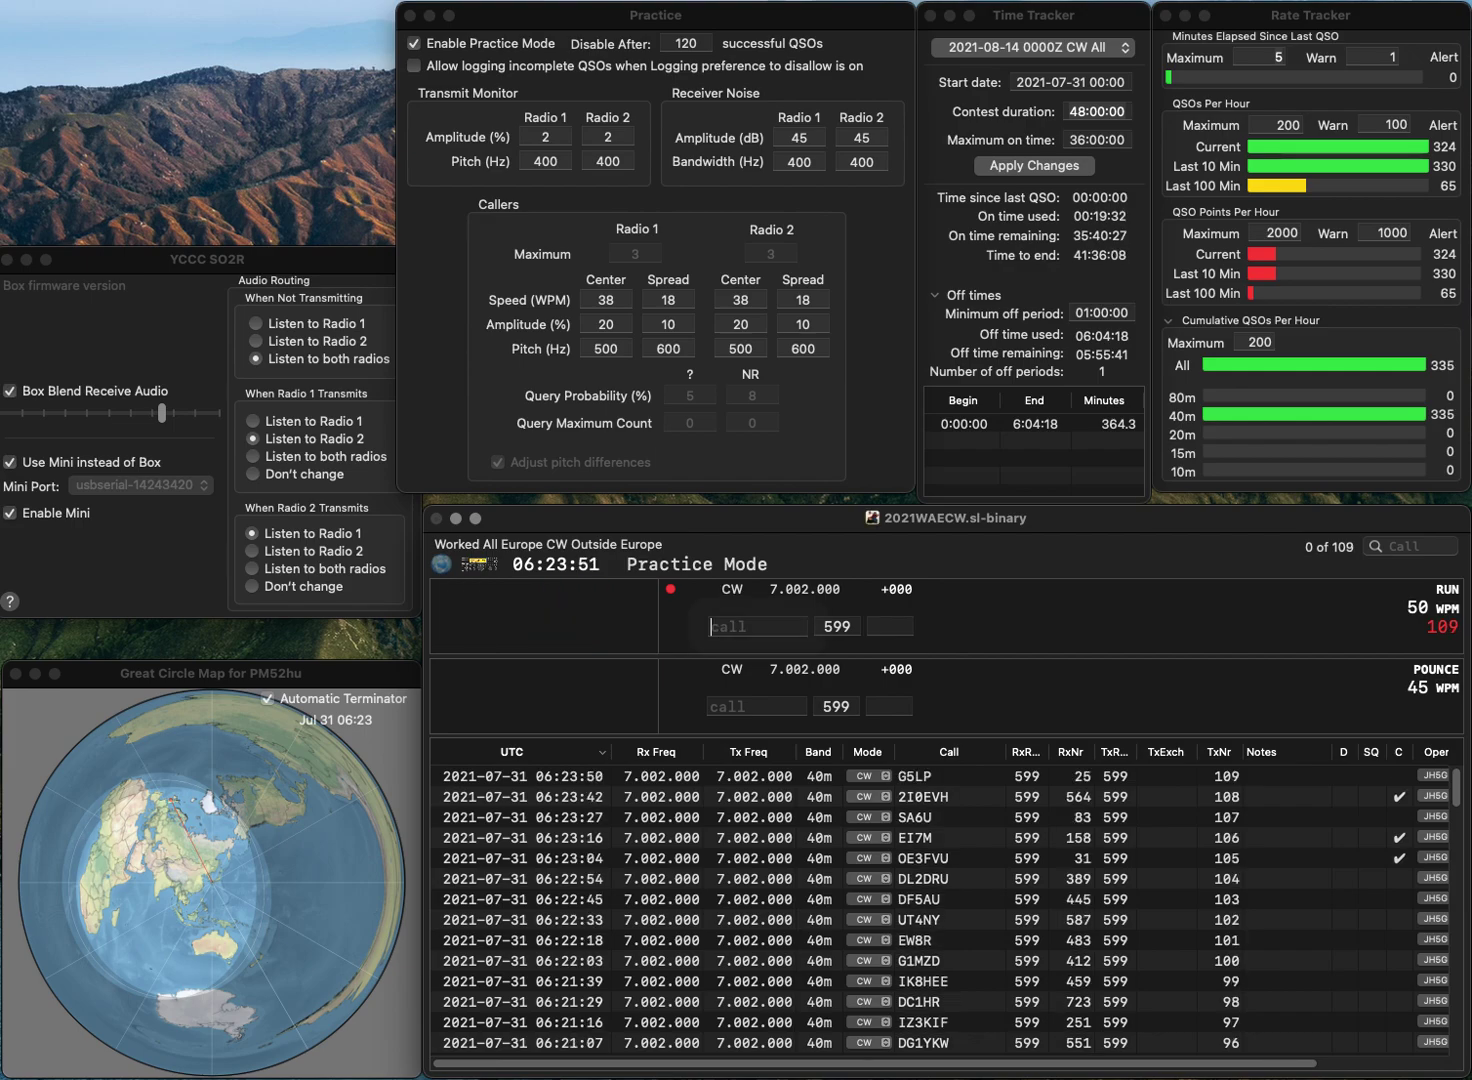
Step: Log a run-radio contact with call sign OZ2A, entering 174 as the received serial number
{"action": "type", "text": "OZ2A"}
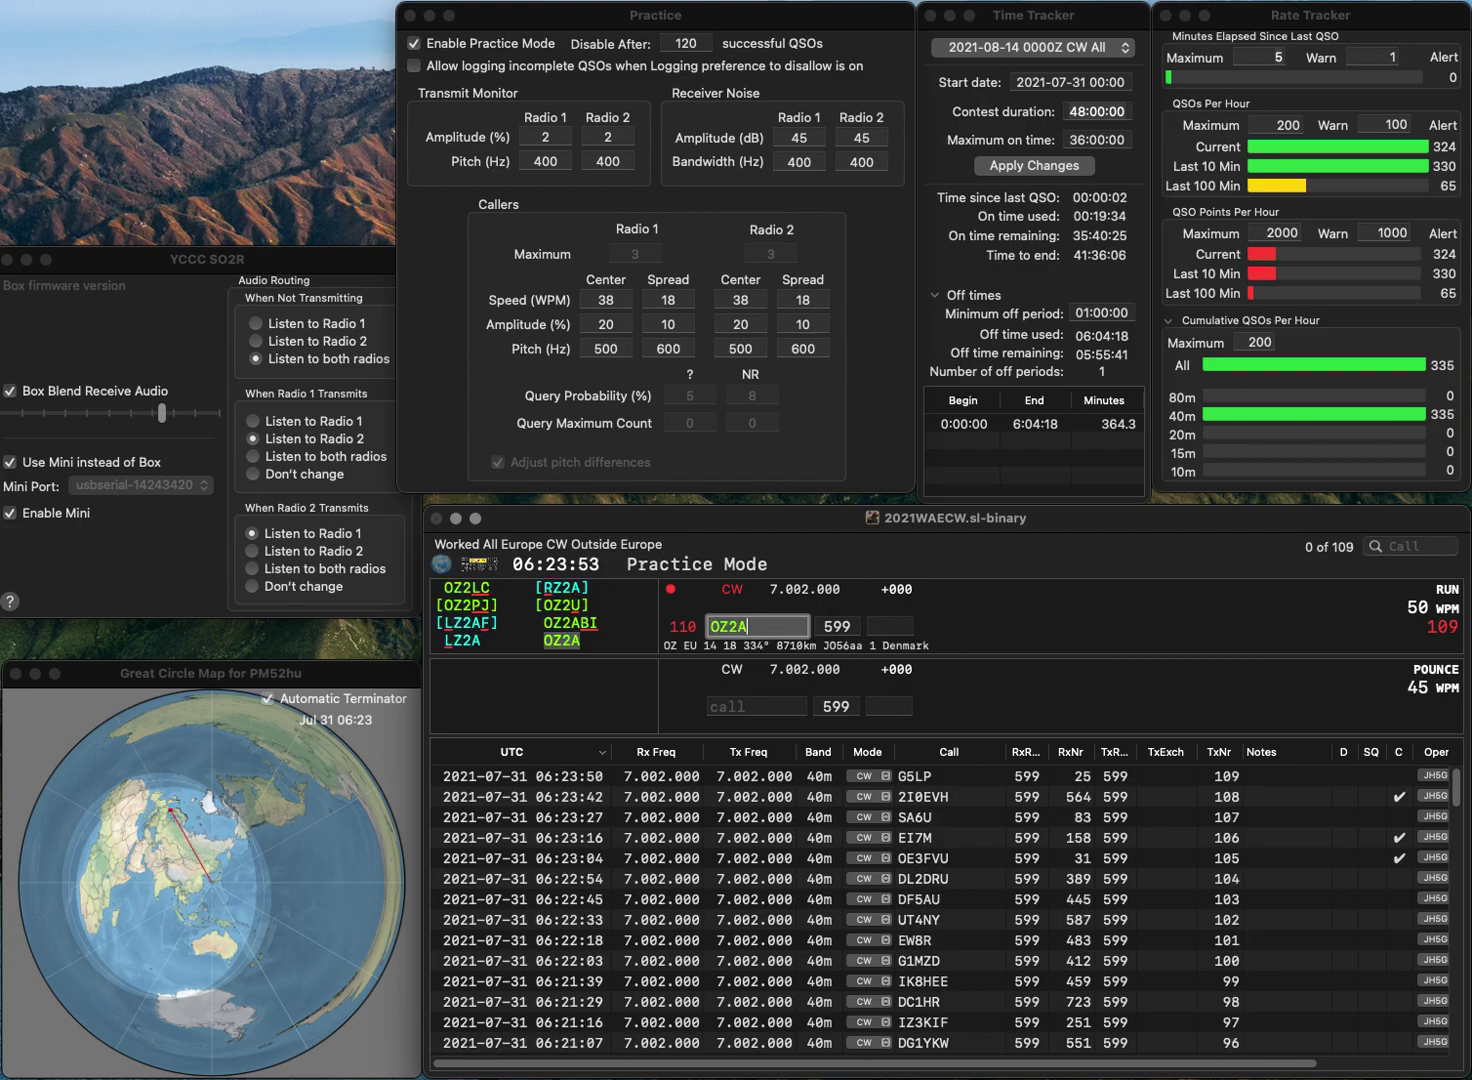
{"action": "key", "text": "Return"}
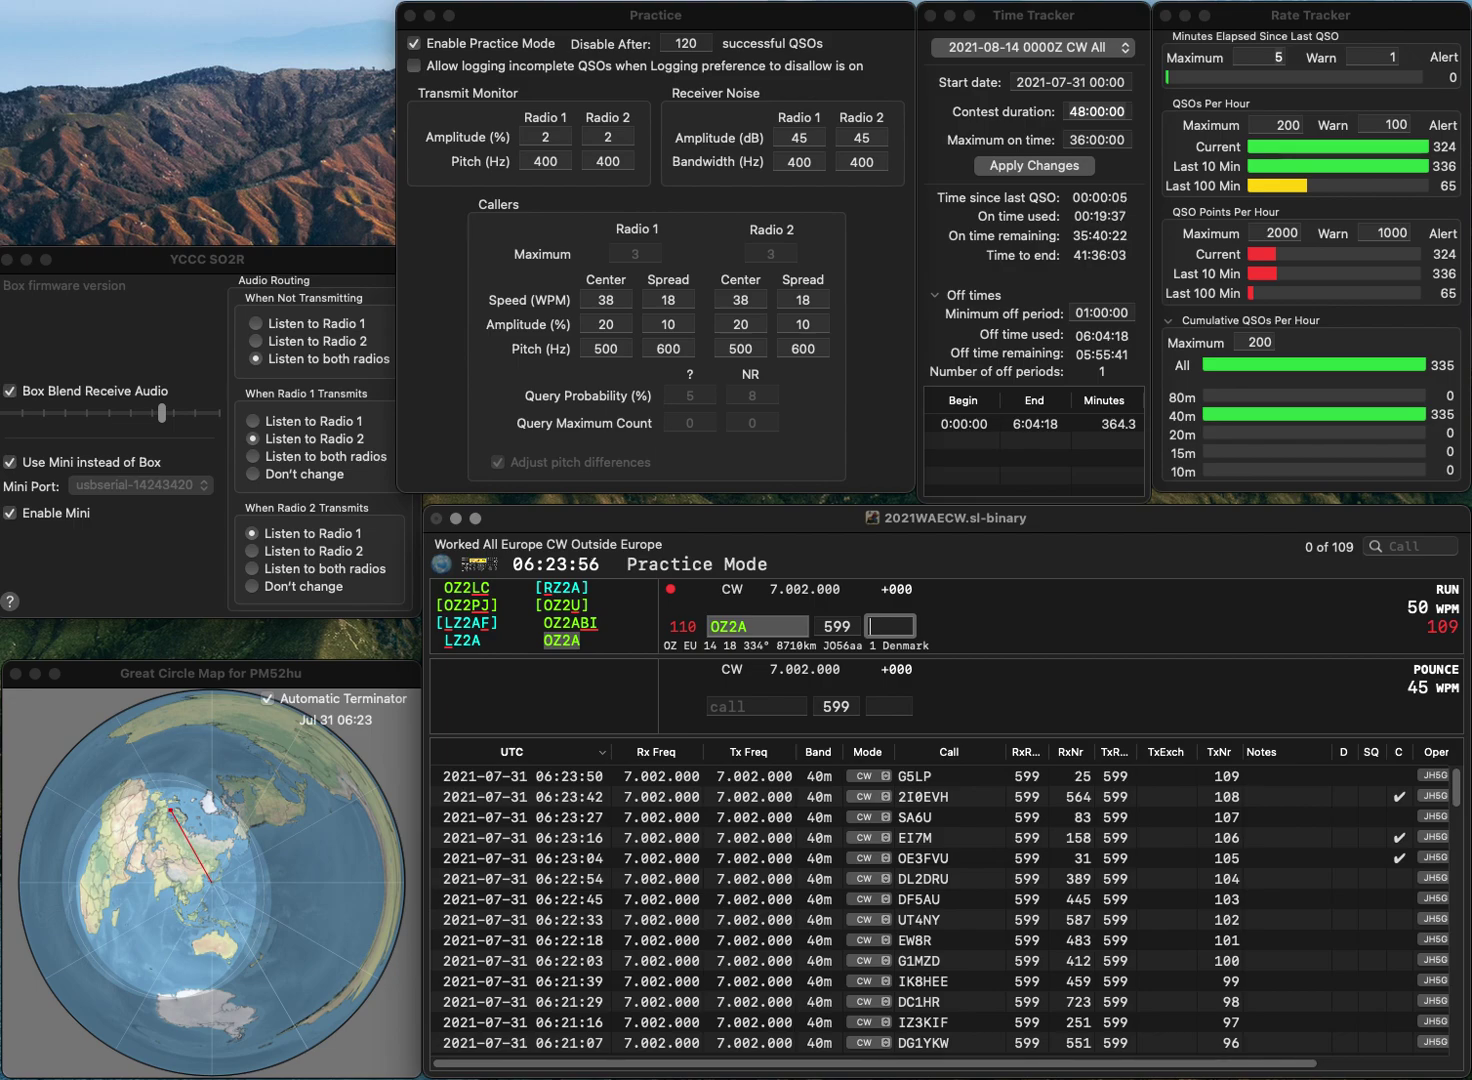
{"action": "type", "text": "174"}
{"action": "key", "text": "Return"}
{"action": "type", "text": "R19"}
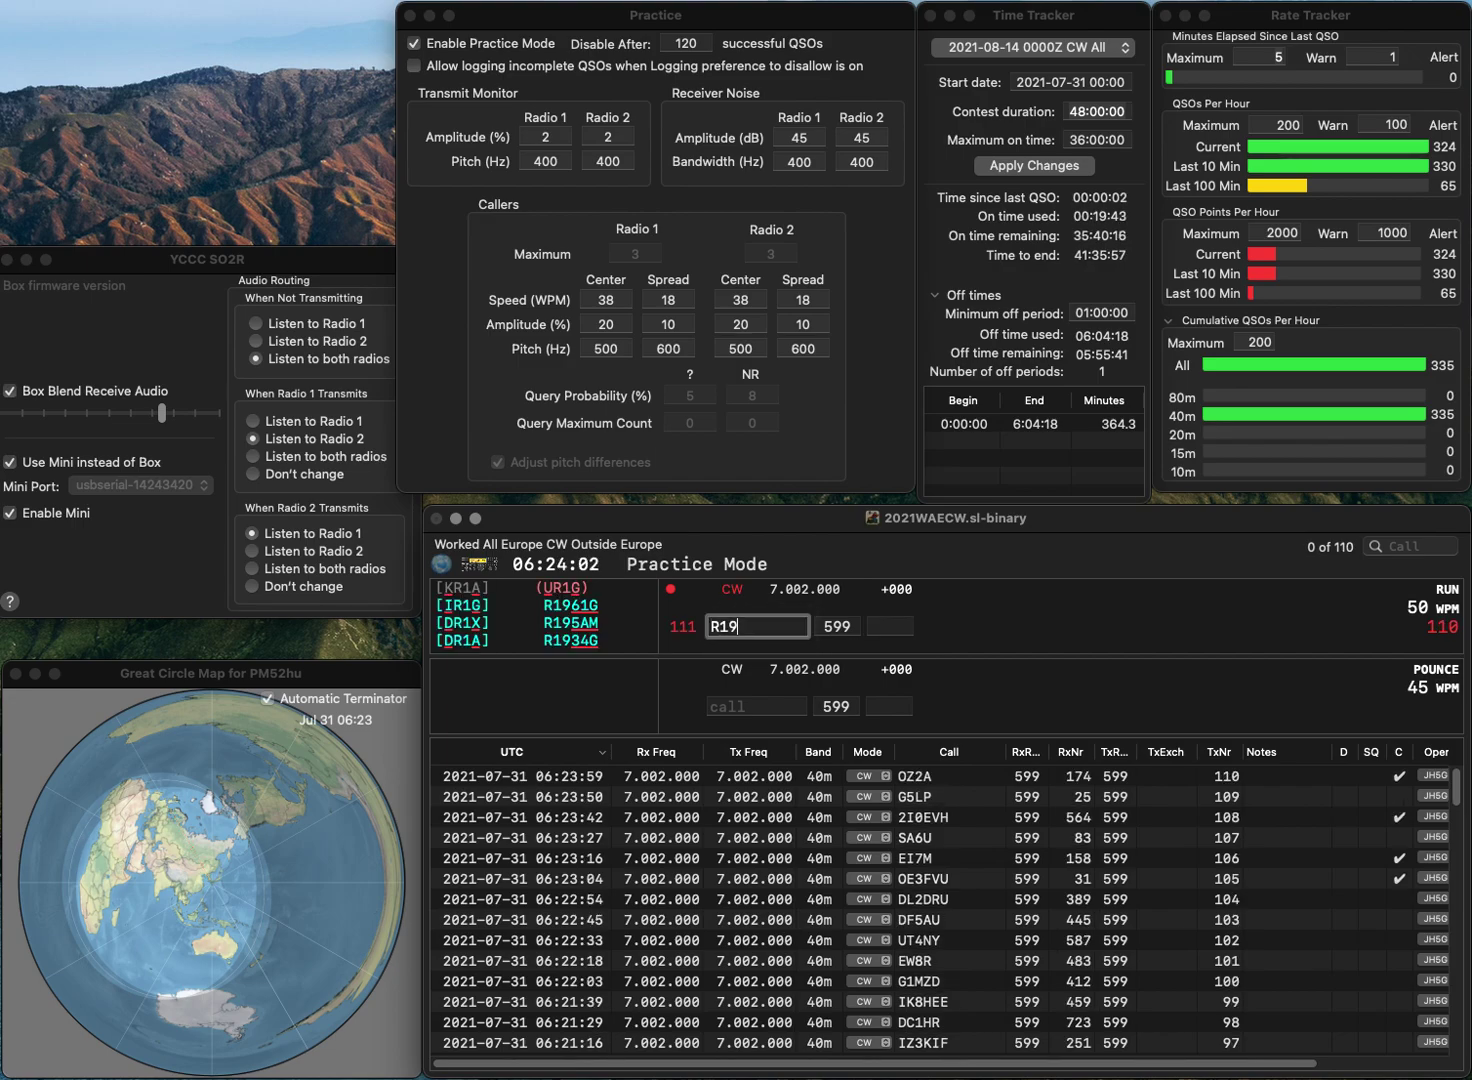
{"action": "type", "text": "HAM"}
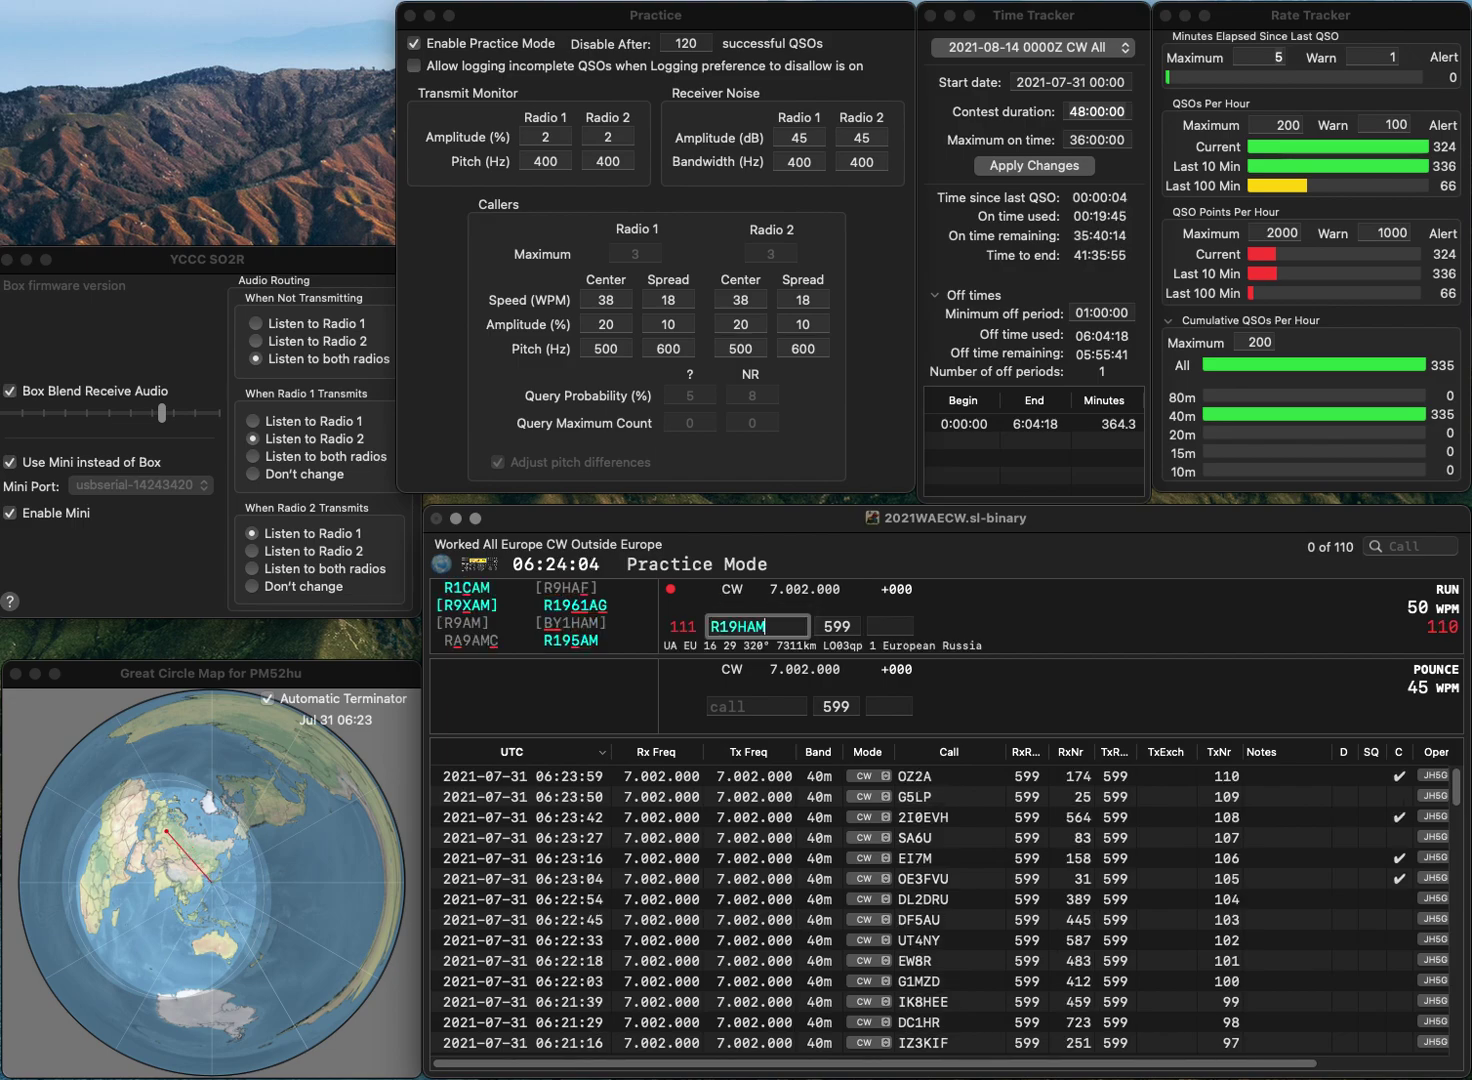
{"action": "key", "text": "Return"}
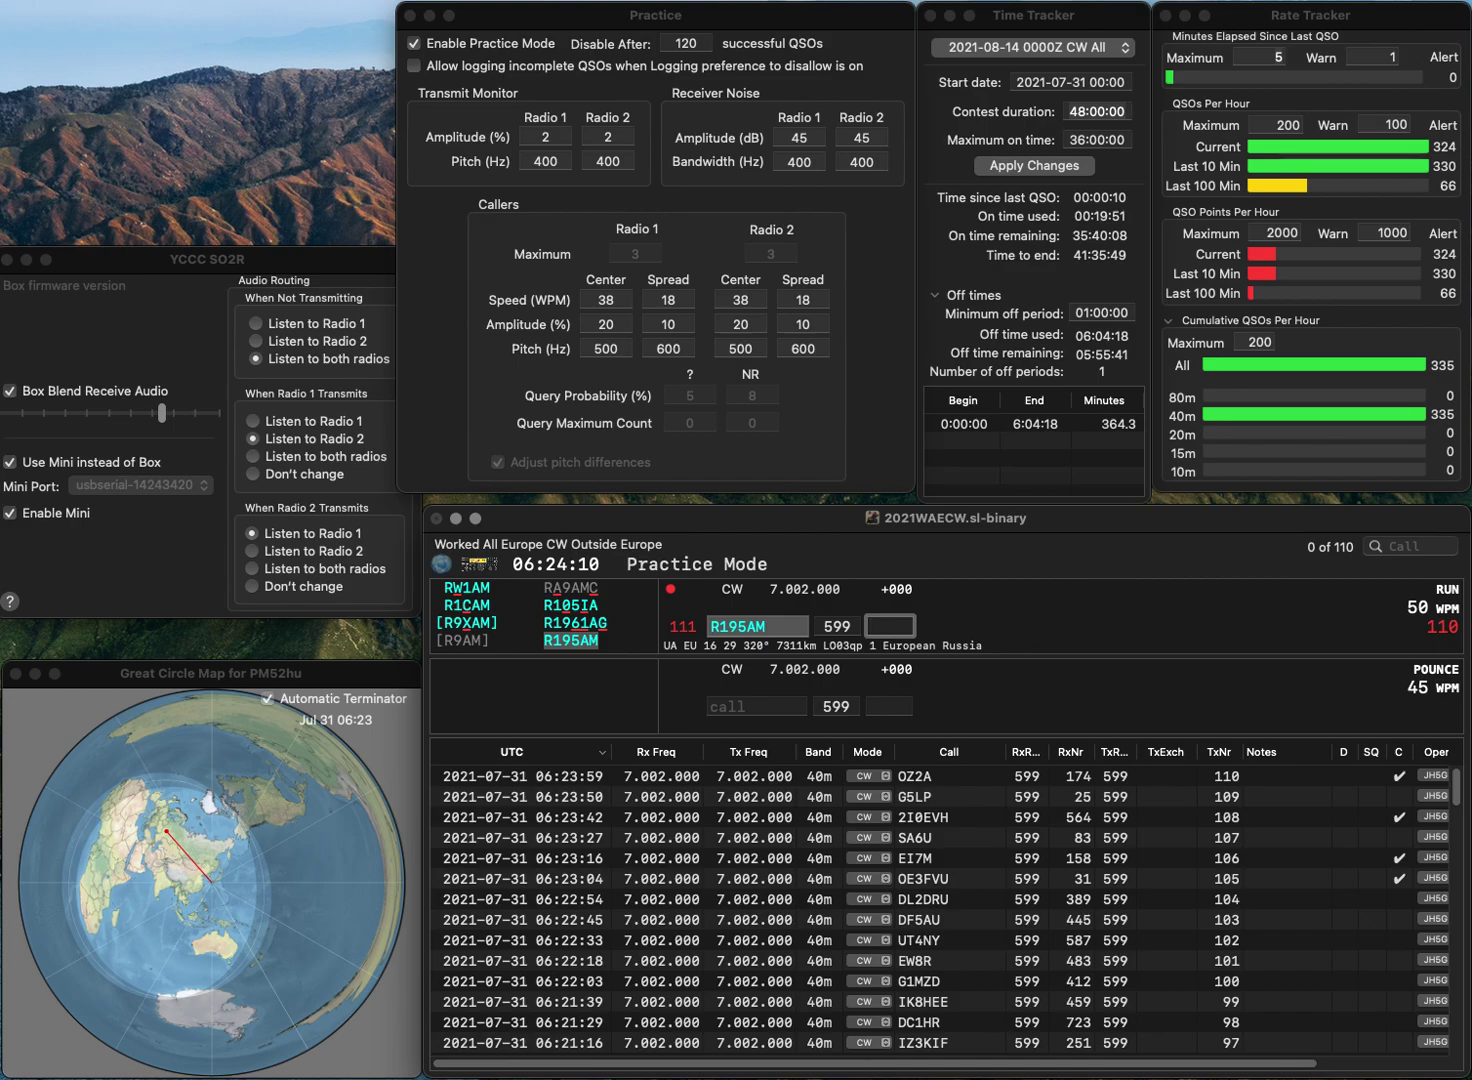
{"action": "type", "text": "3"}
{"action": "type", "text": "3"}
{"action": "key", "text": "Return"}
{"action": "type", "text": "UIJ"}
{"action": "type", "text": "CC"}
{"action": "key", "text": "Home"}
{"action": "key", "text": "Delete"}
{"action": "key", "text": "Right"}
{"action": "type", "text": "U"}
{"action": "key", "text": "BackSpace"}
{"action": "key", "text": "BackSpace"}
{"action": "type", "text": "V3"}
{"action": "key", "text": "Home"}
{"action": "type", "text": "I"}
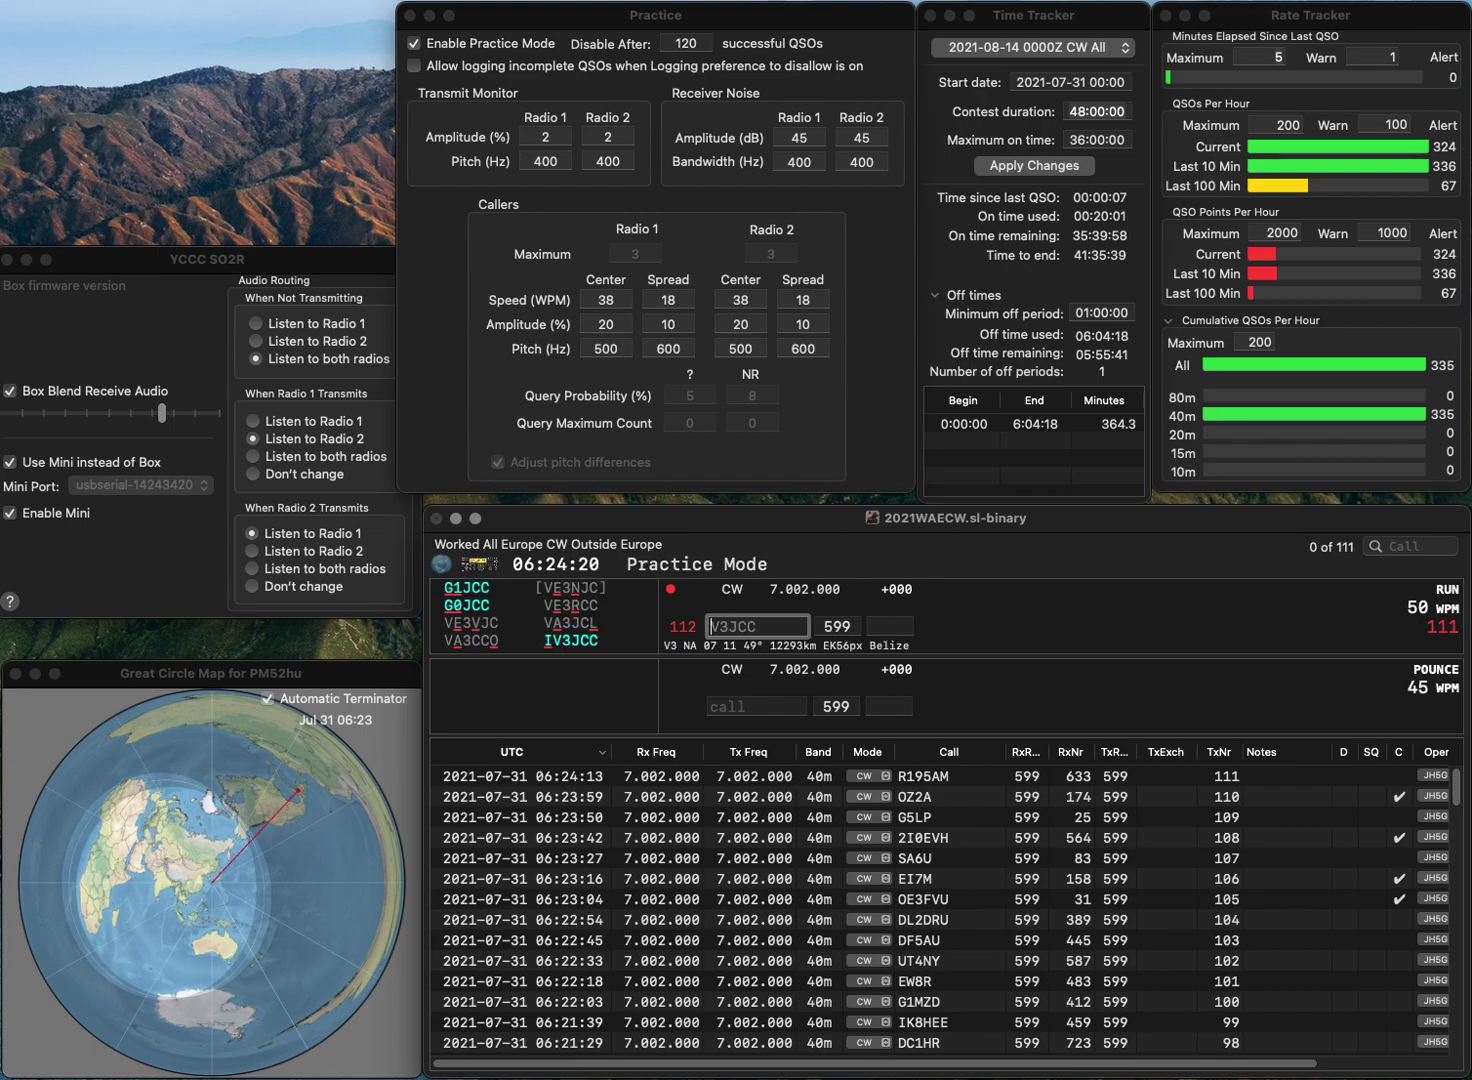
{"action": "key", "text": "Tab"}
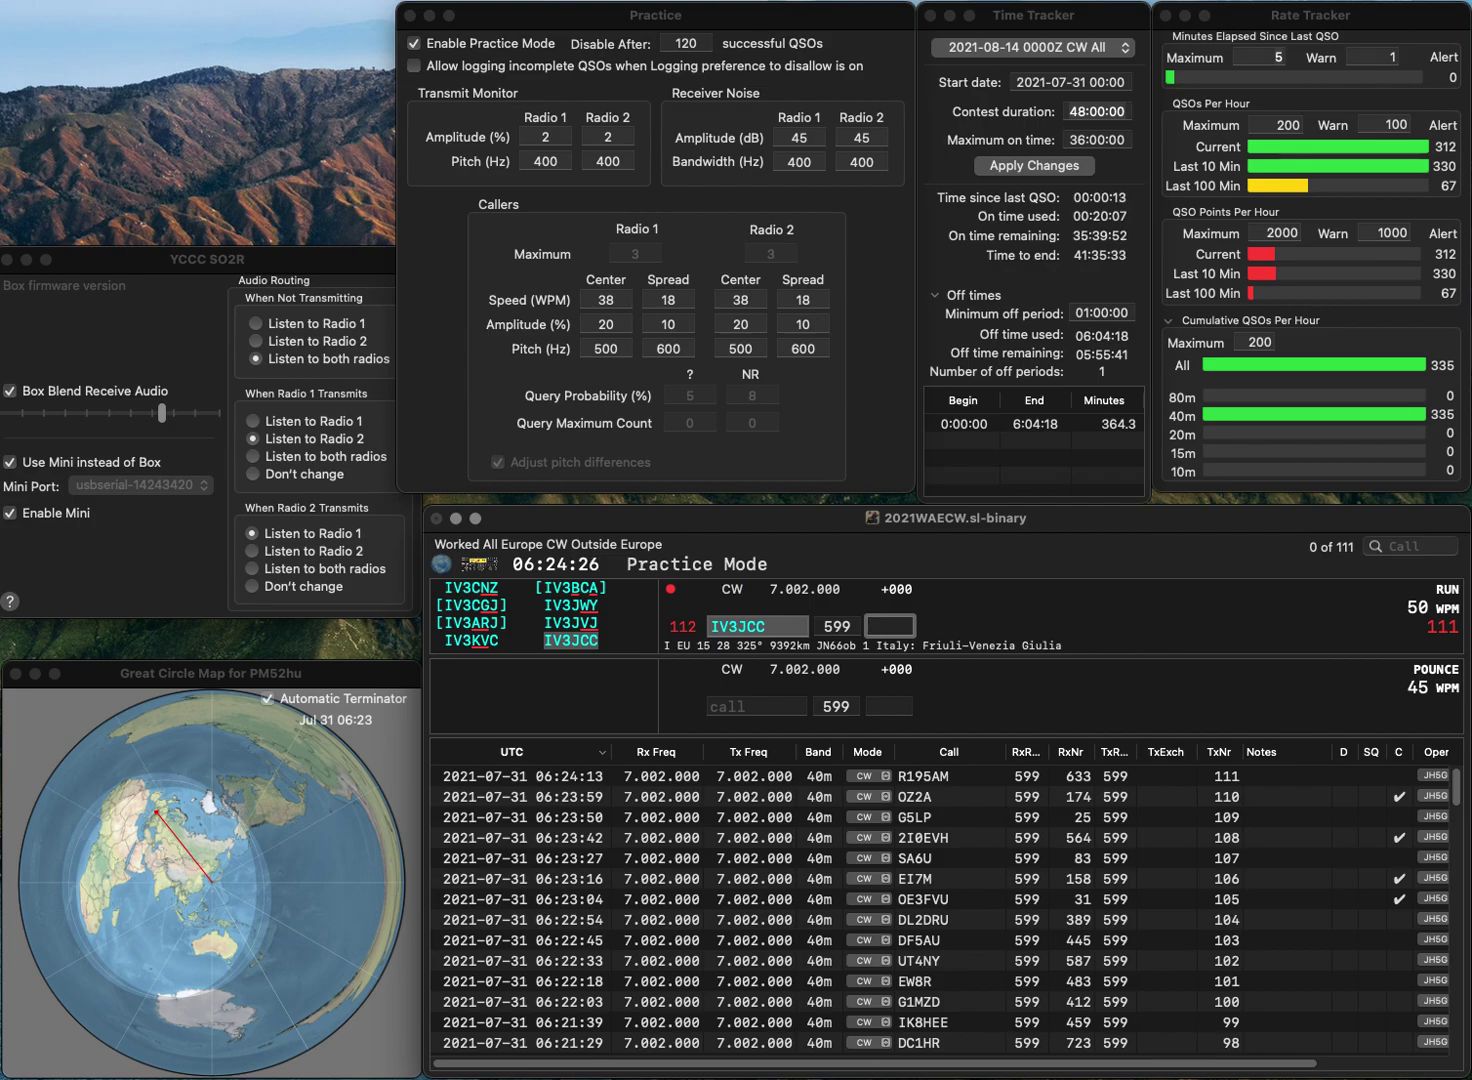
{"action": "type", "text": "990"}
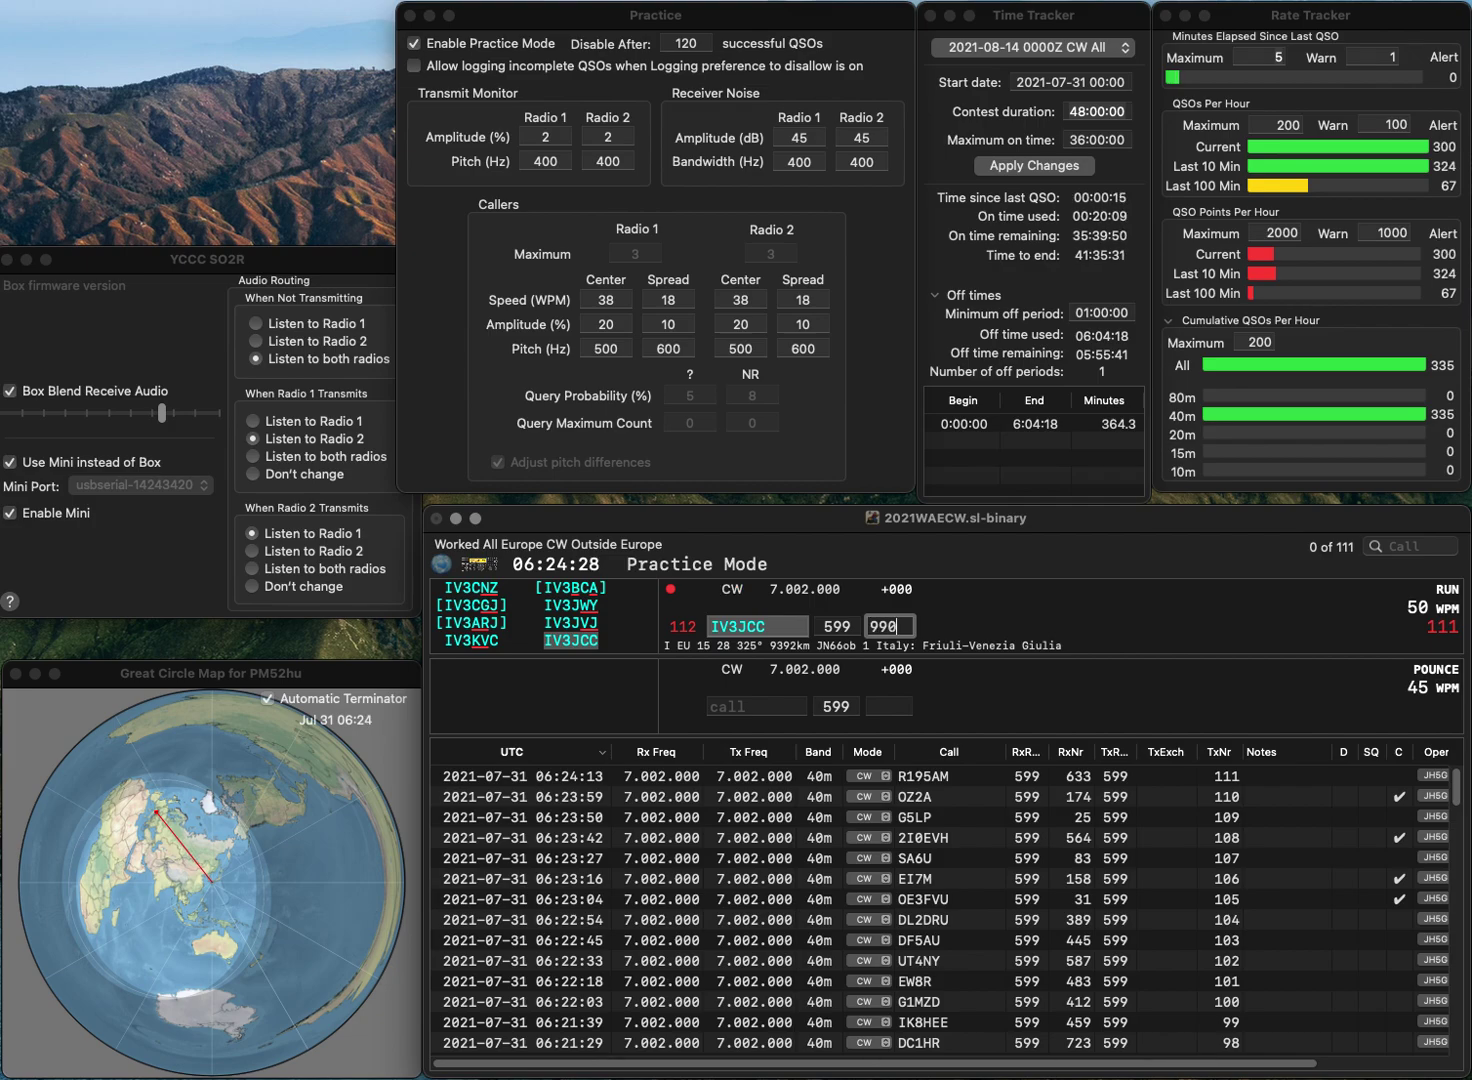
{"action": "key", "text": "Return"}
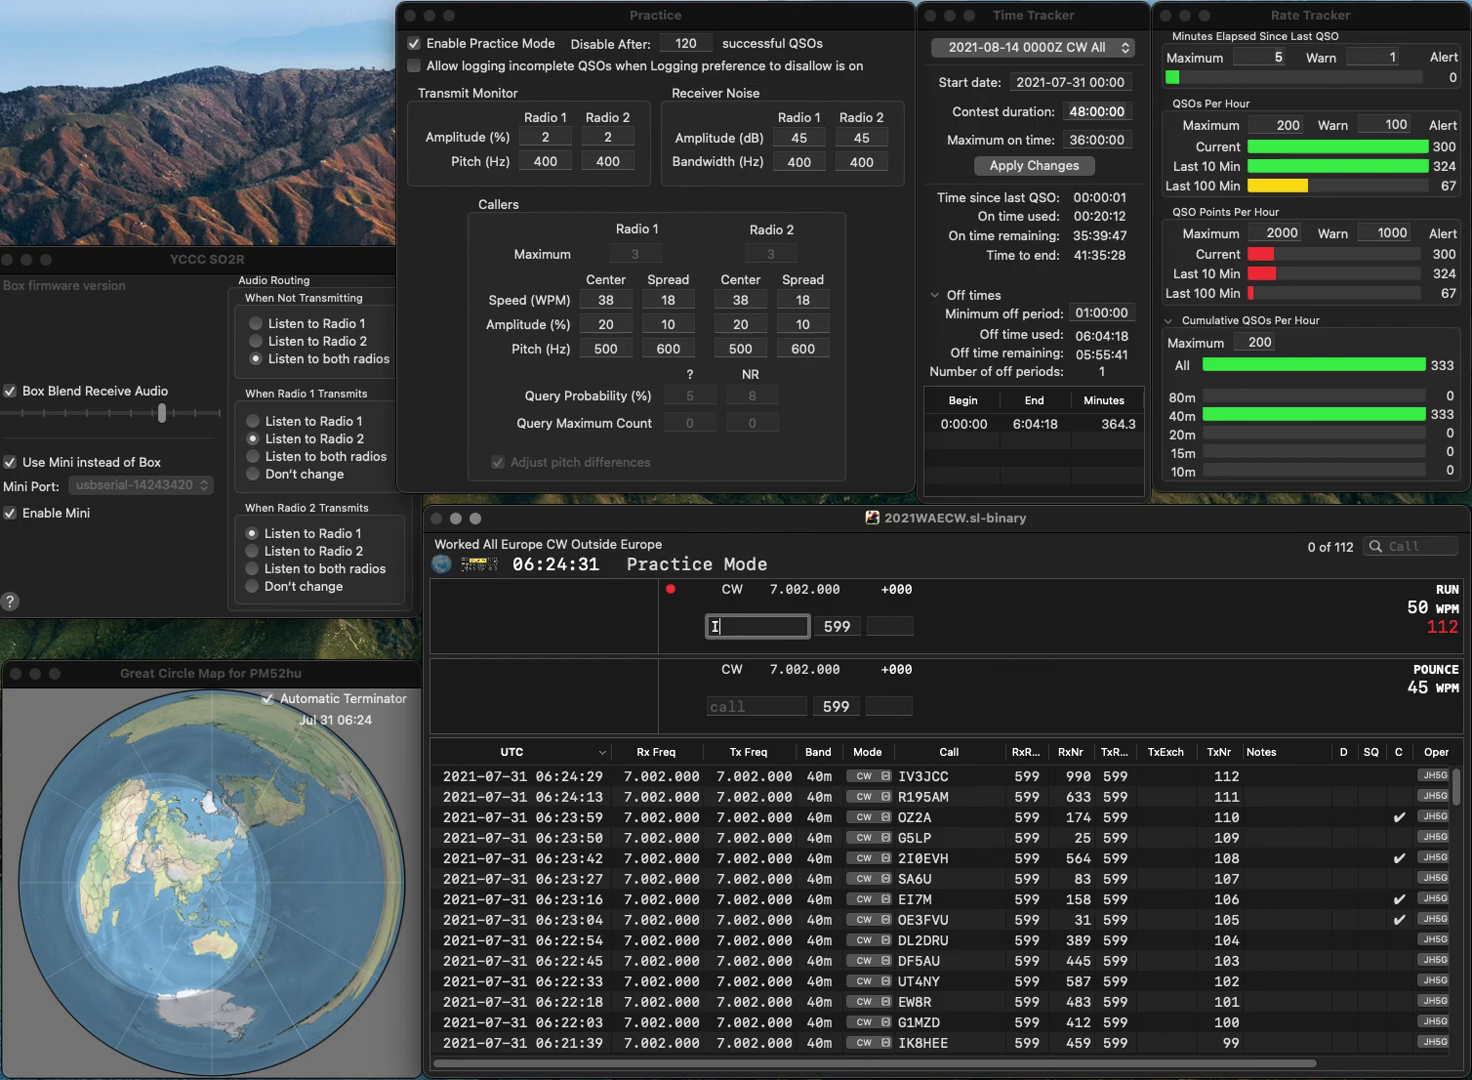
Step: Log a run-radio contact with call sign IT9ZTX, entering 166 as the received serial number
{"action": "type", "text": "IT9"}
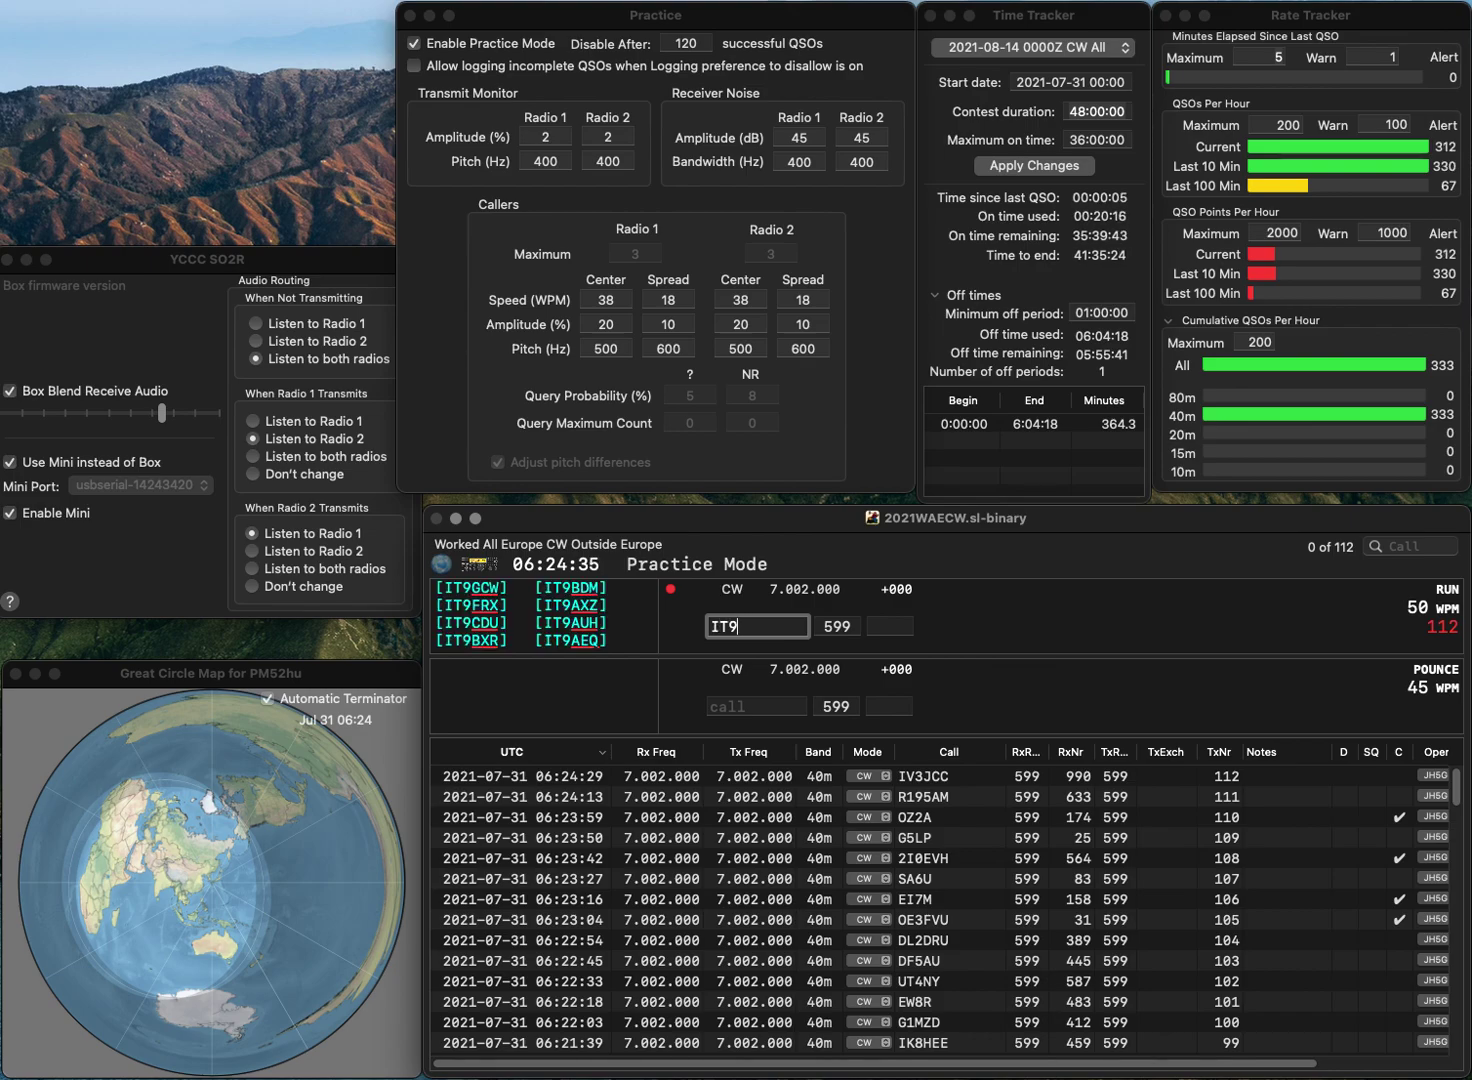
{"action": "type", "text": "ZTX"}
{"action": "key", "text": "Return"}
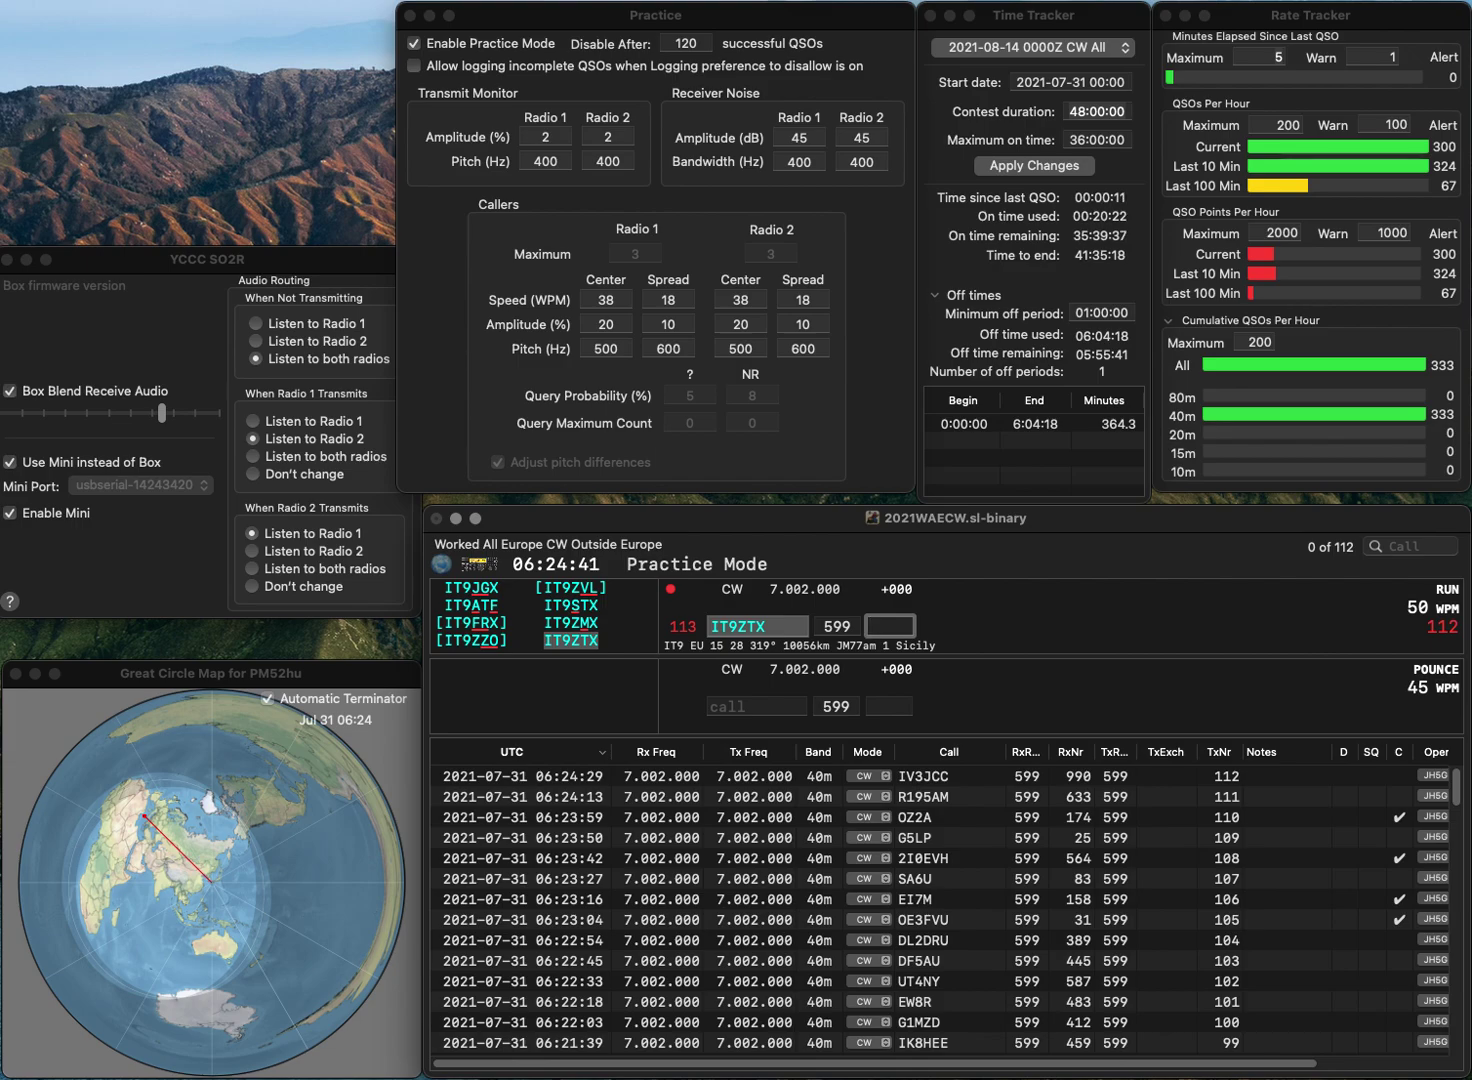
{"action": "type", "text": "166"}
{"action": "key", "text": "Return"}
{"action": "type", "text": "O"}
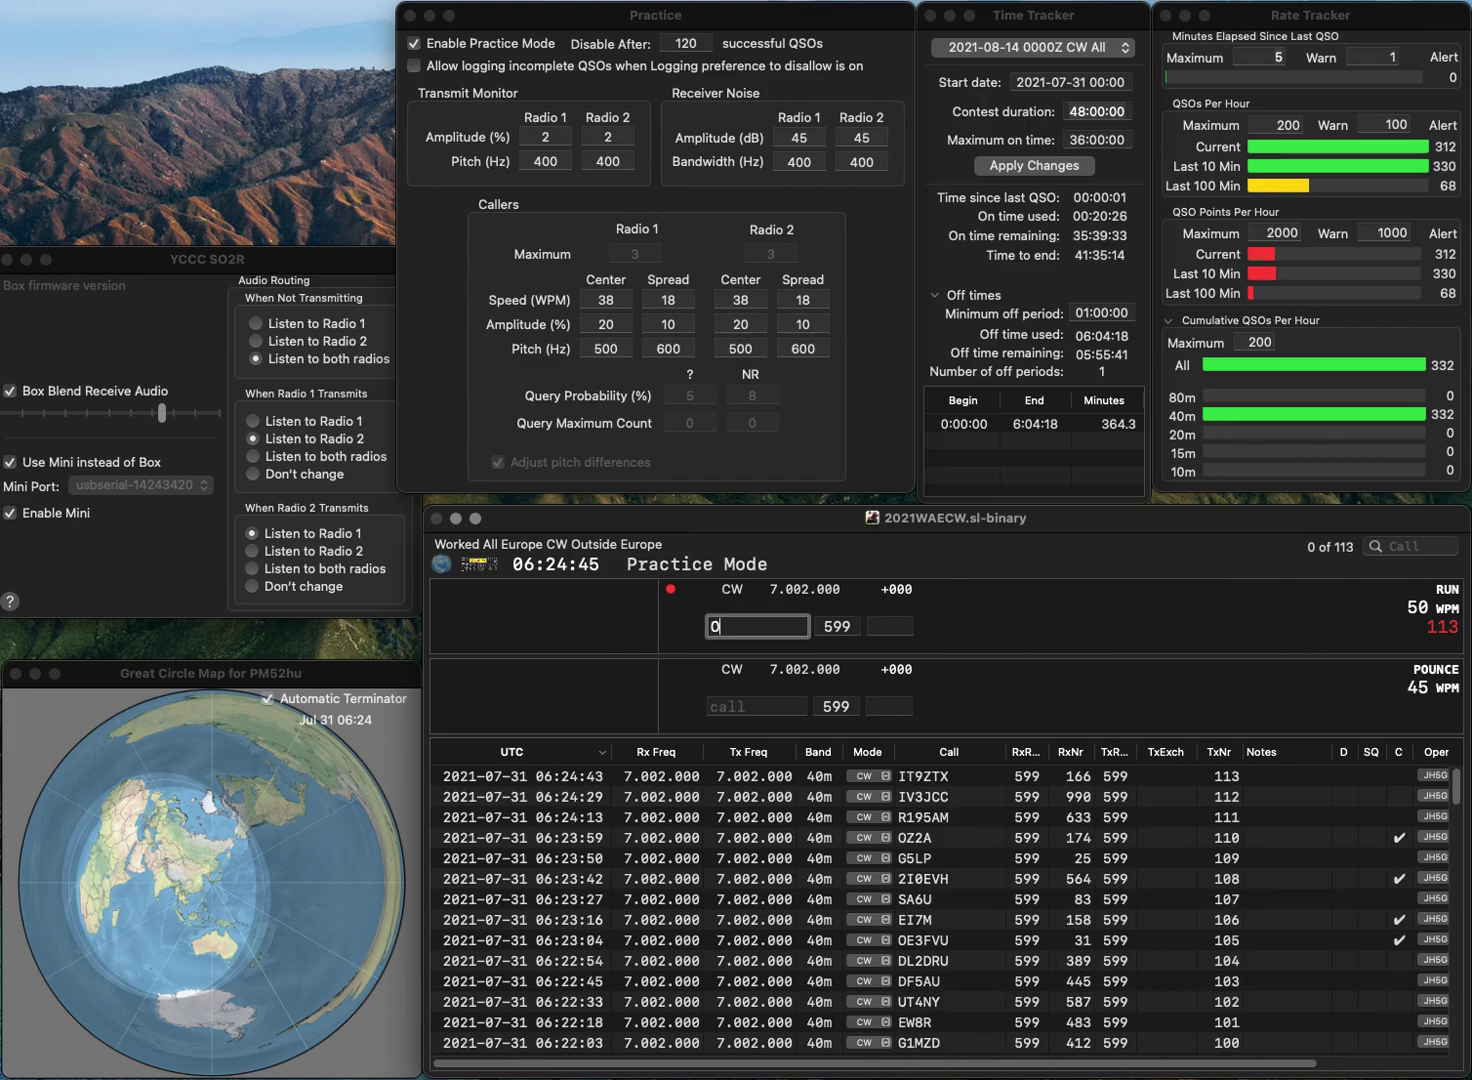
{"action": "type", "text": "K1FGD"}
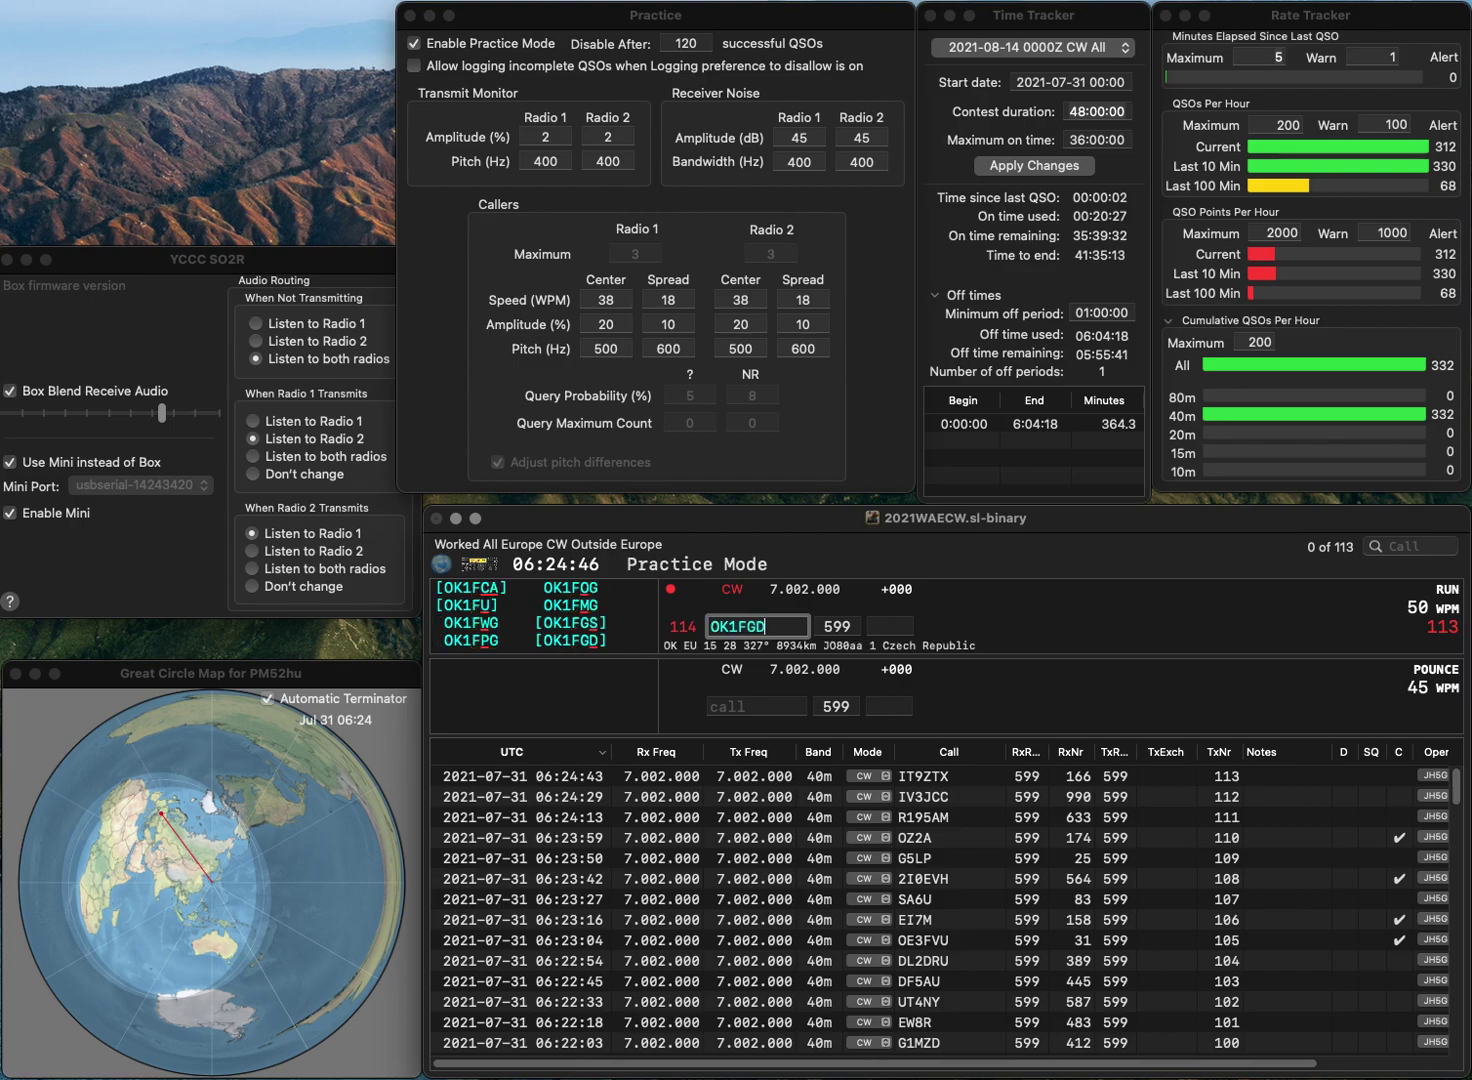
{"action": "key", "text": "Tab"}
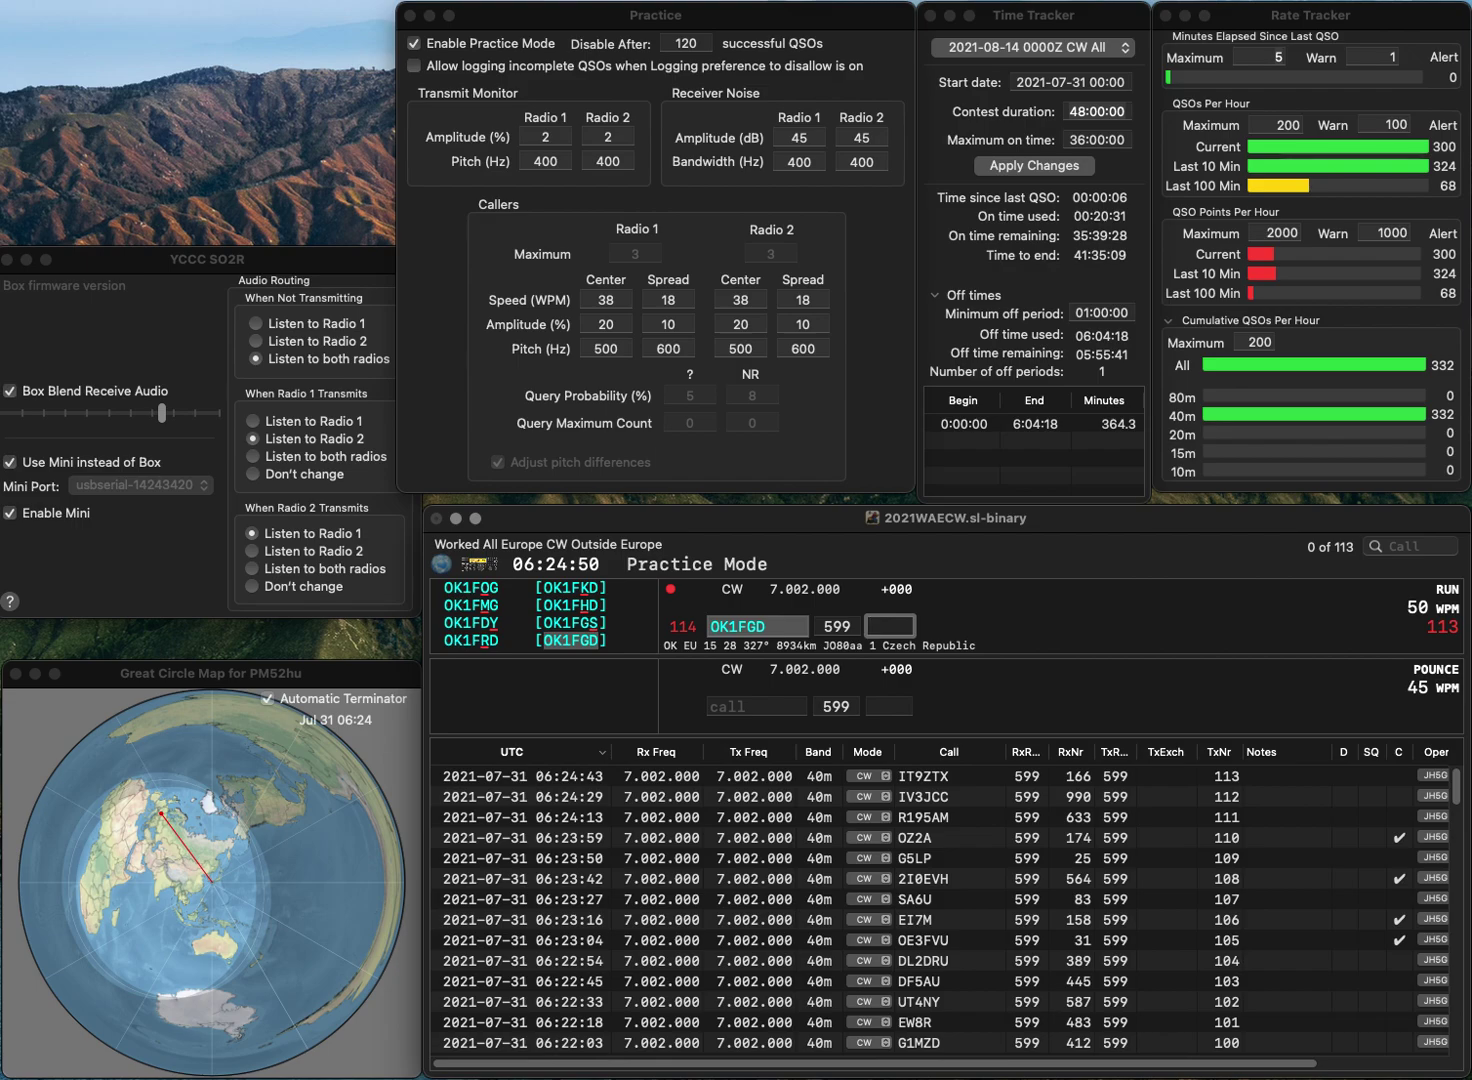
{"action": "type", "text": "133"}
{"action": "key", "text": "Return"}
{"action": "type", "text": "G7"}
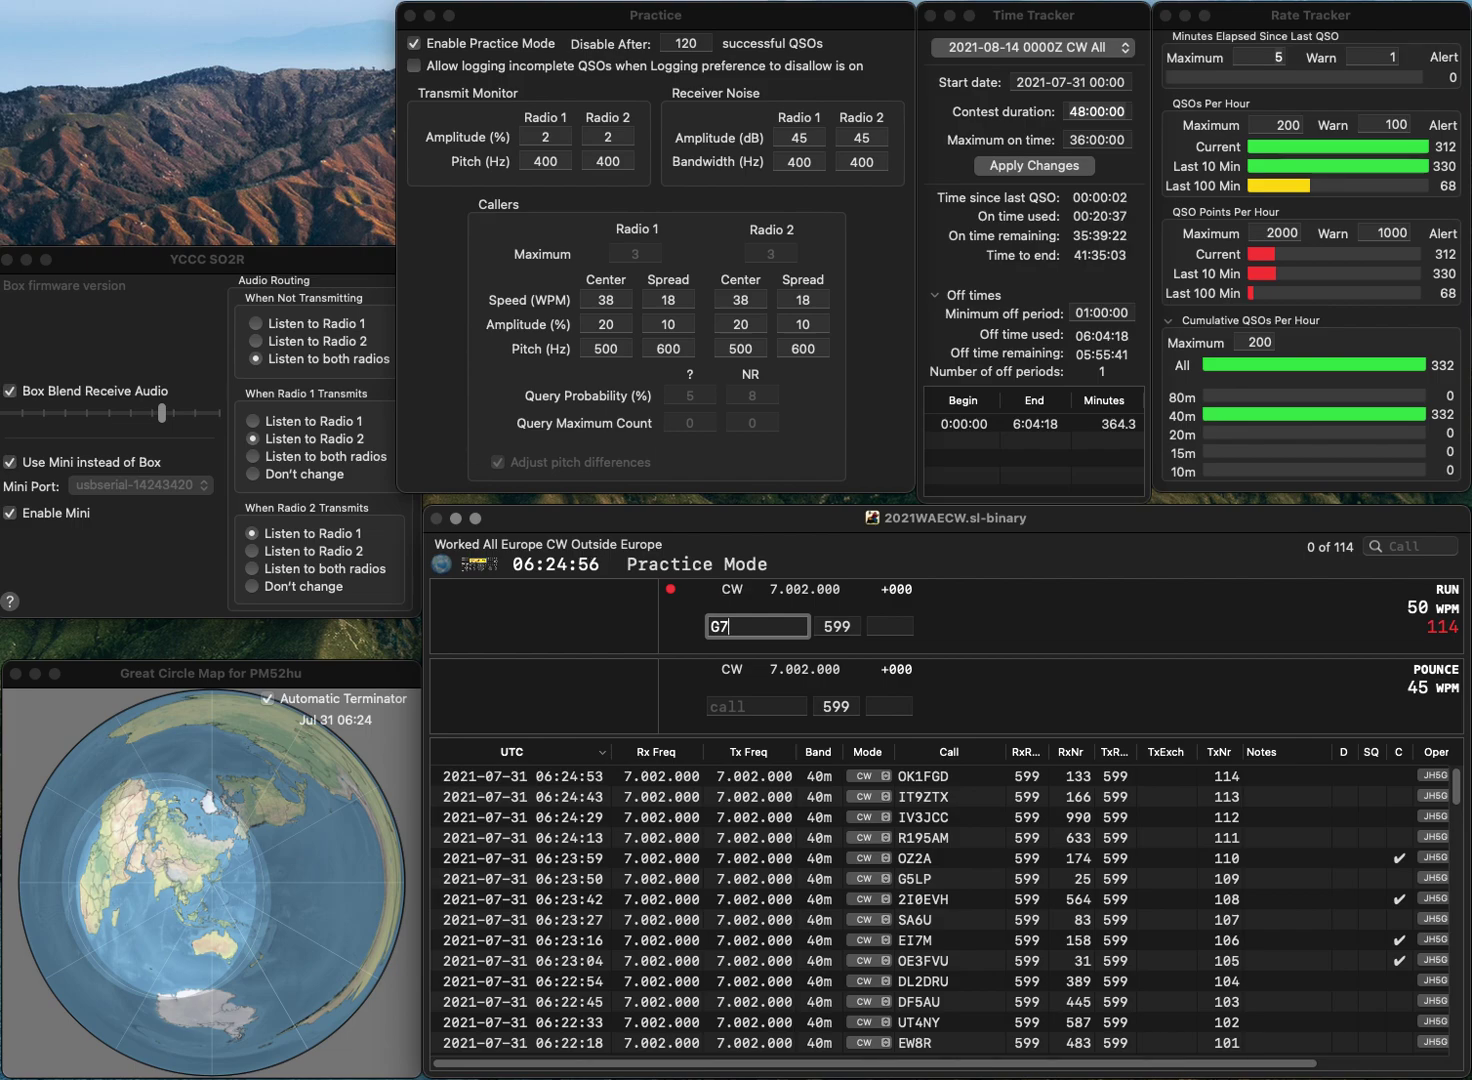
{"action": "key", "text": "BackSpace"}
{"action": "type", "text": "1JCC"}
{"action": "key", "text": "space"}
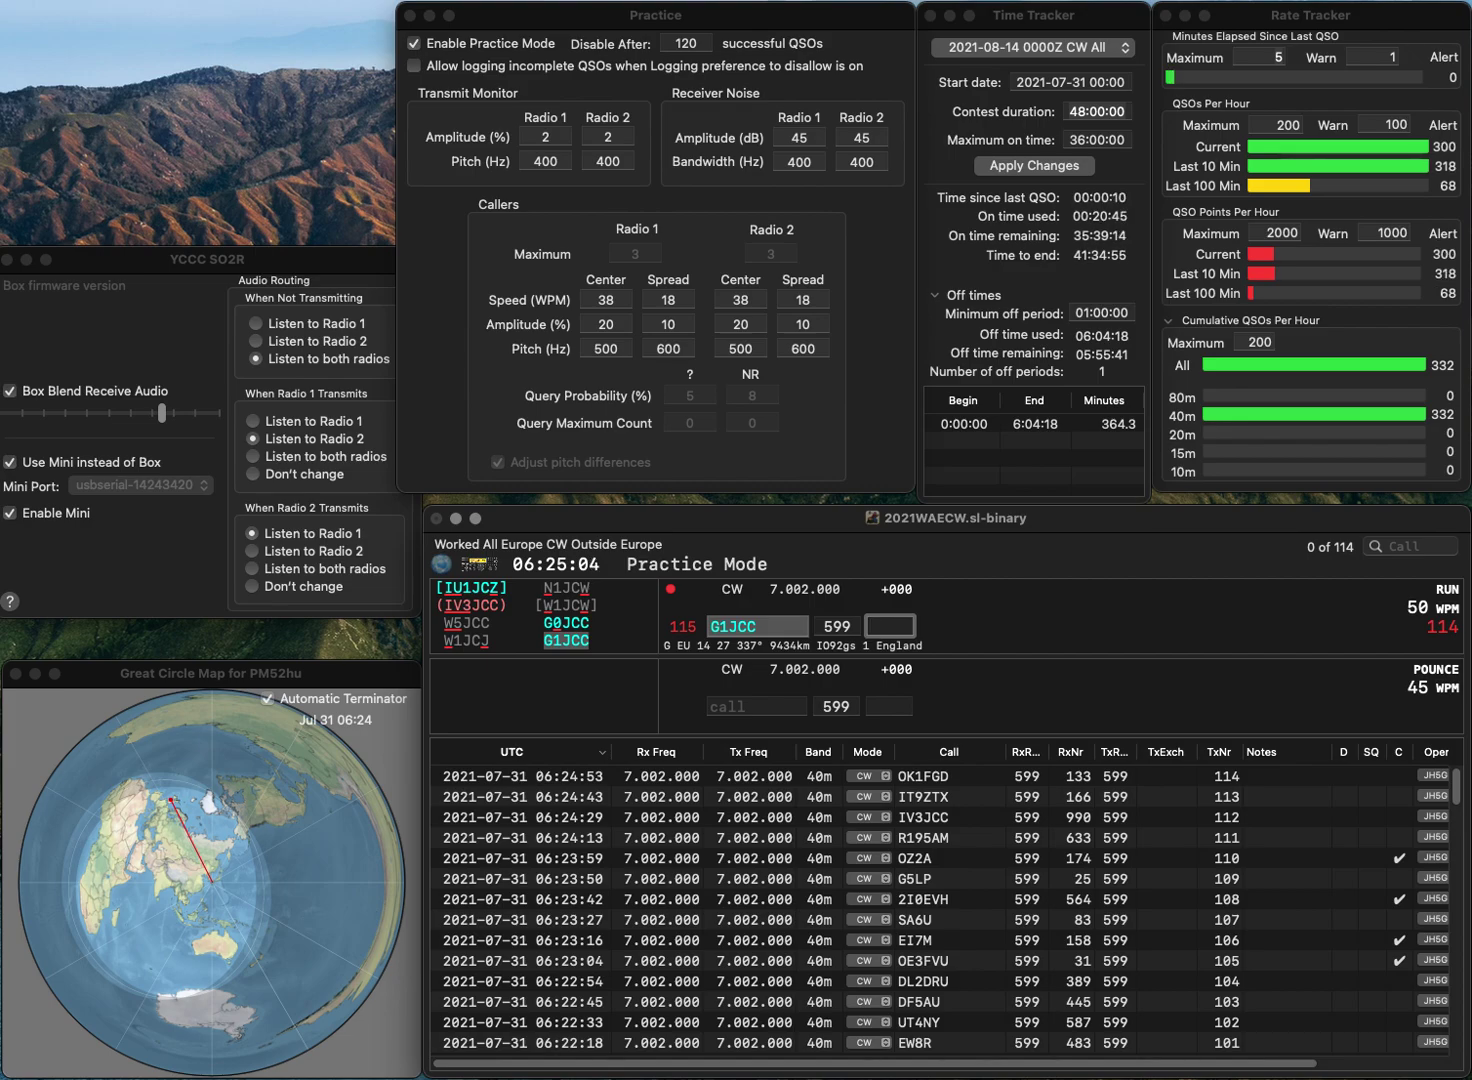
{"action": "type", "text": "16"}
{"action": "key", "text": "Return"}
{"action": "type", "text": "G"}
{"action": "key", "text": "BackSpace"}
{"action": "type", "text": "OZ"}
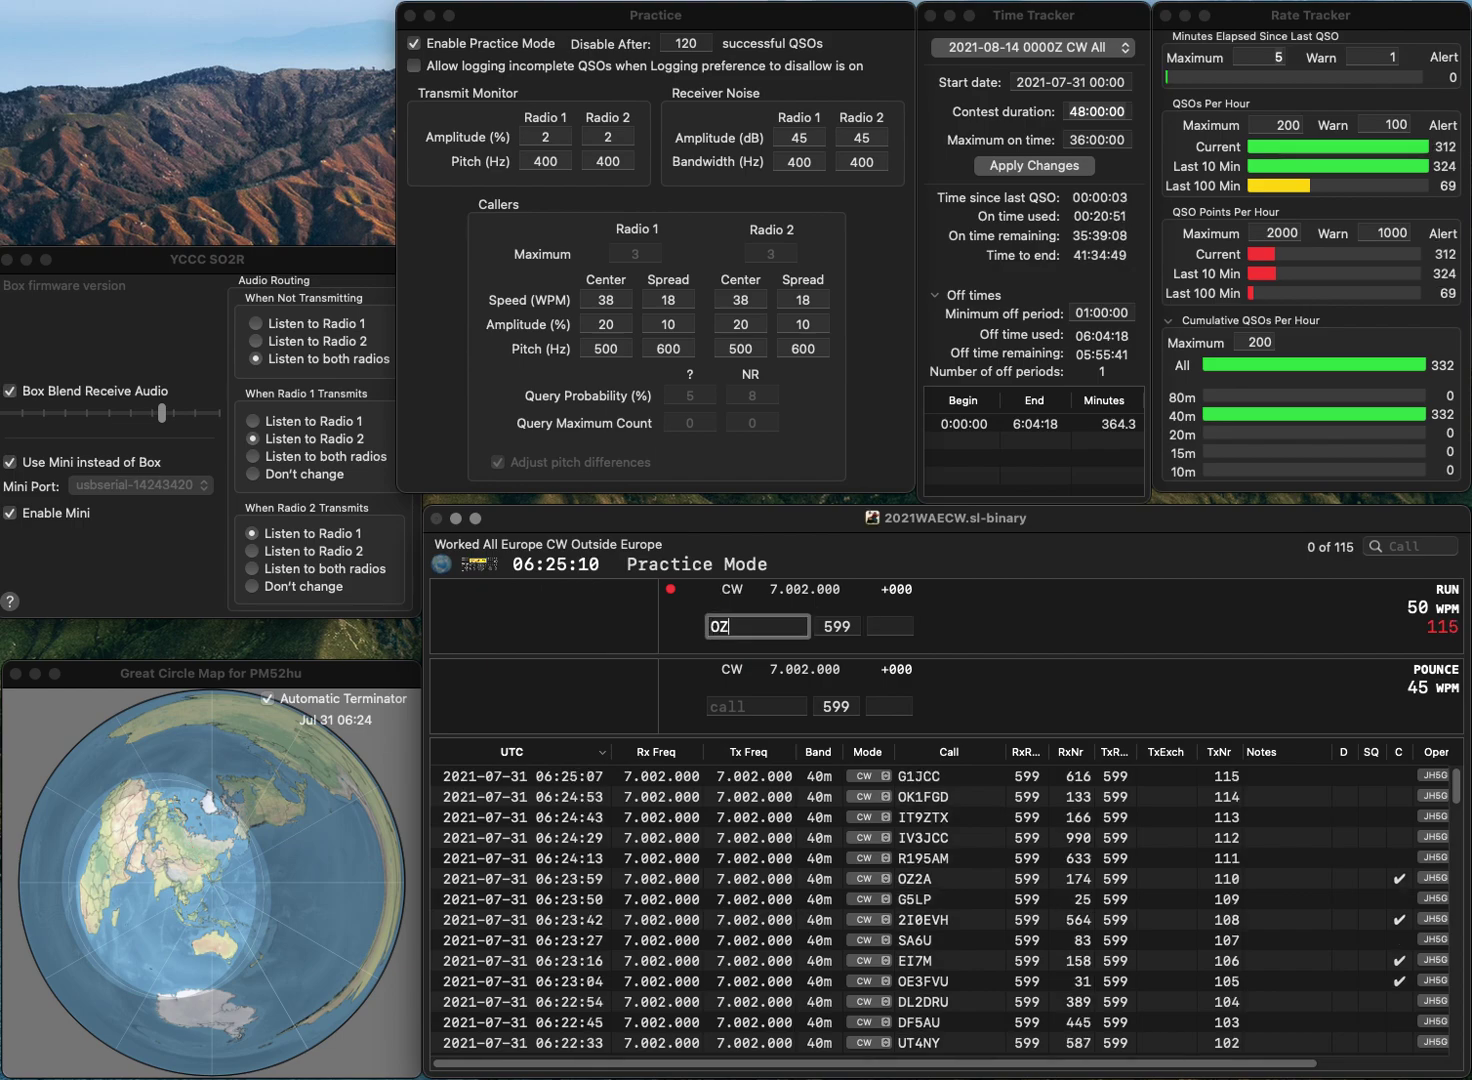
{"action": "type", "text": "3SM"}
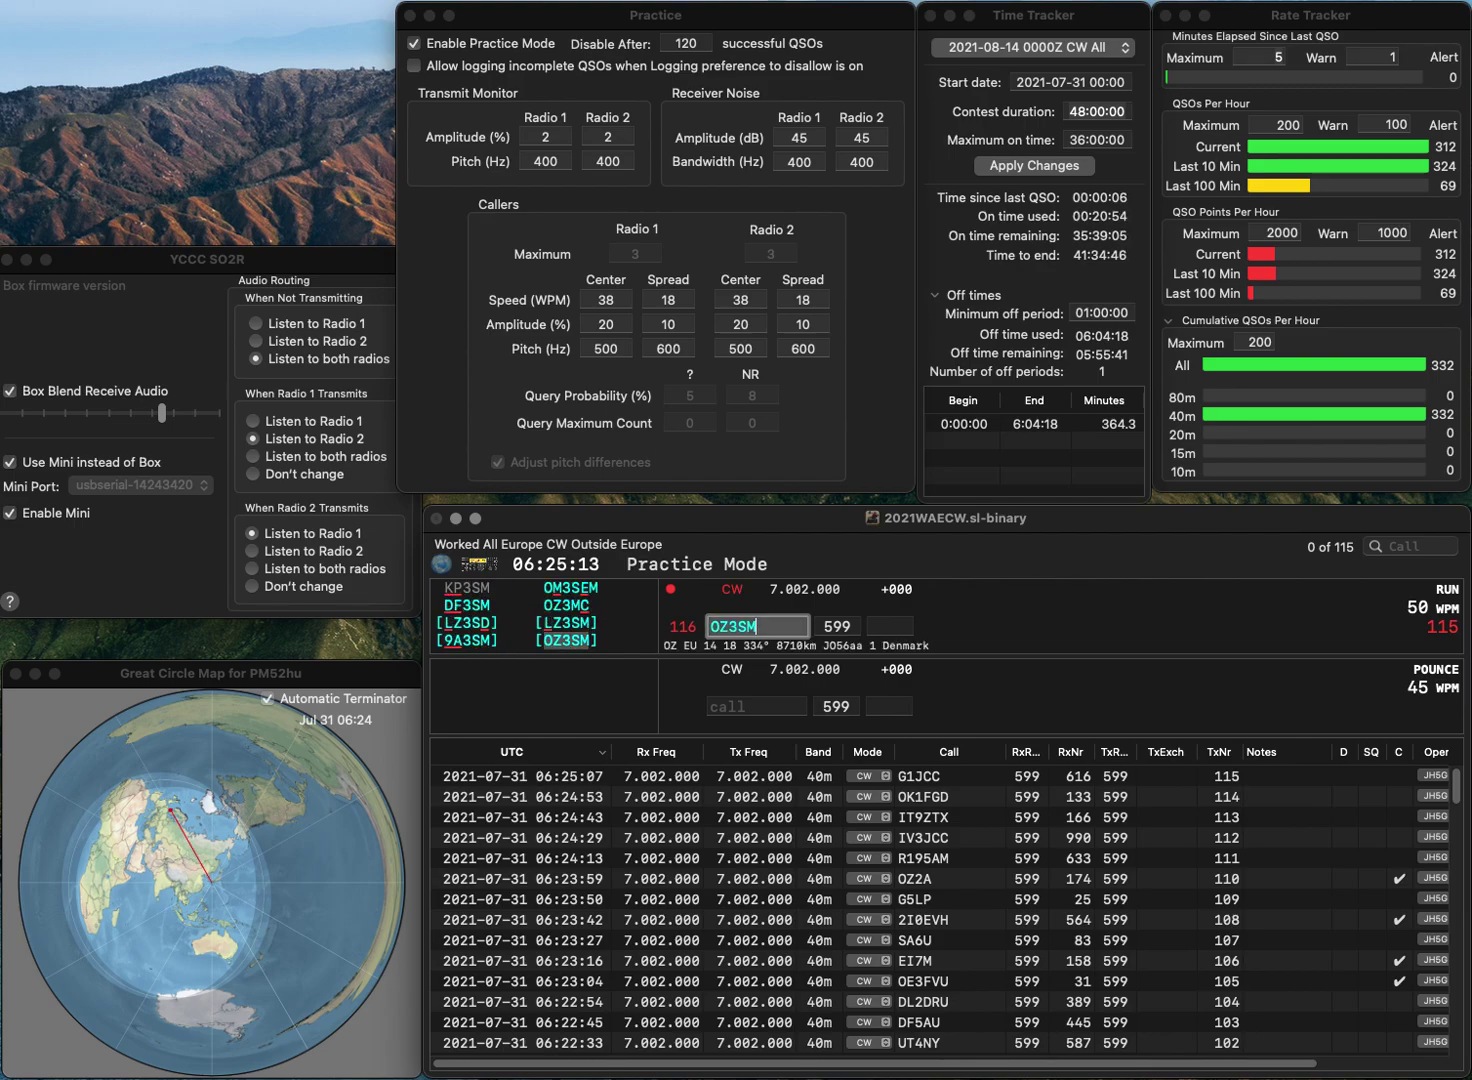
{"action": "key", "text": "Return"}
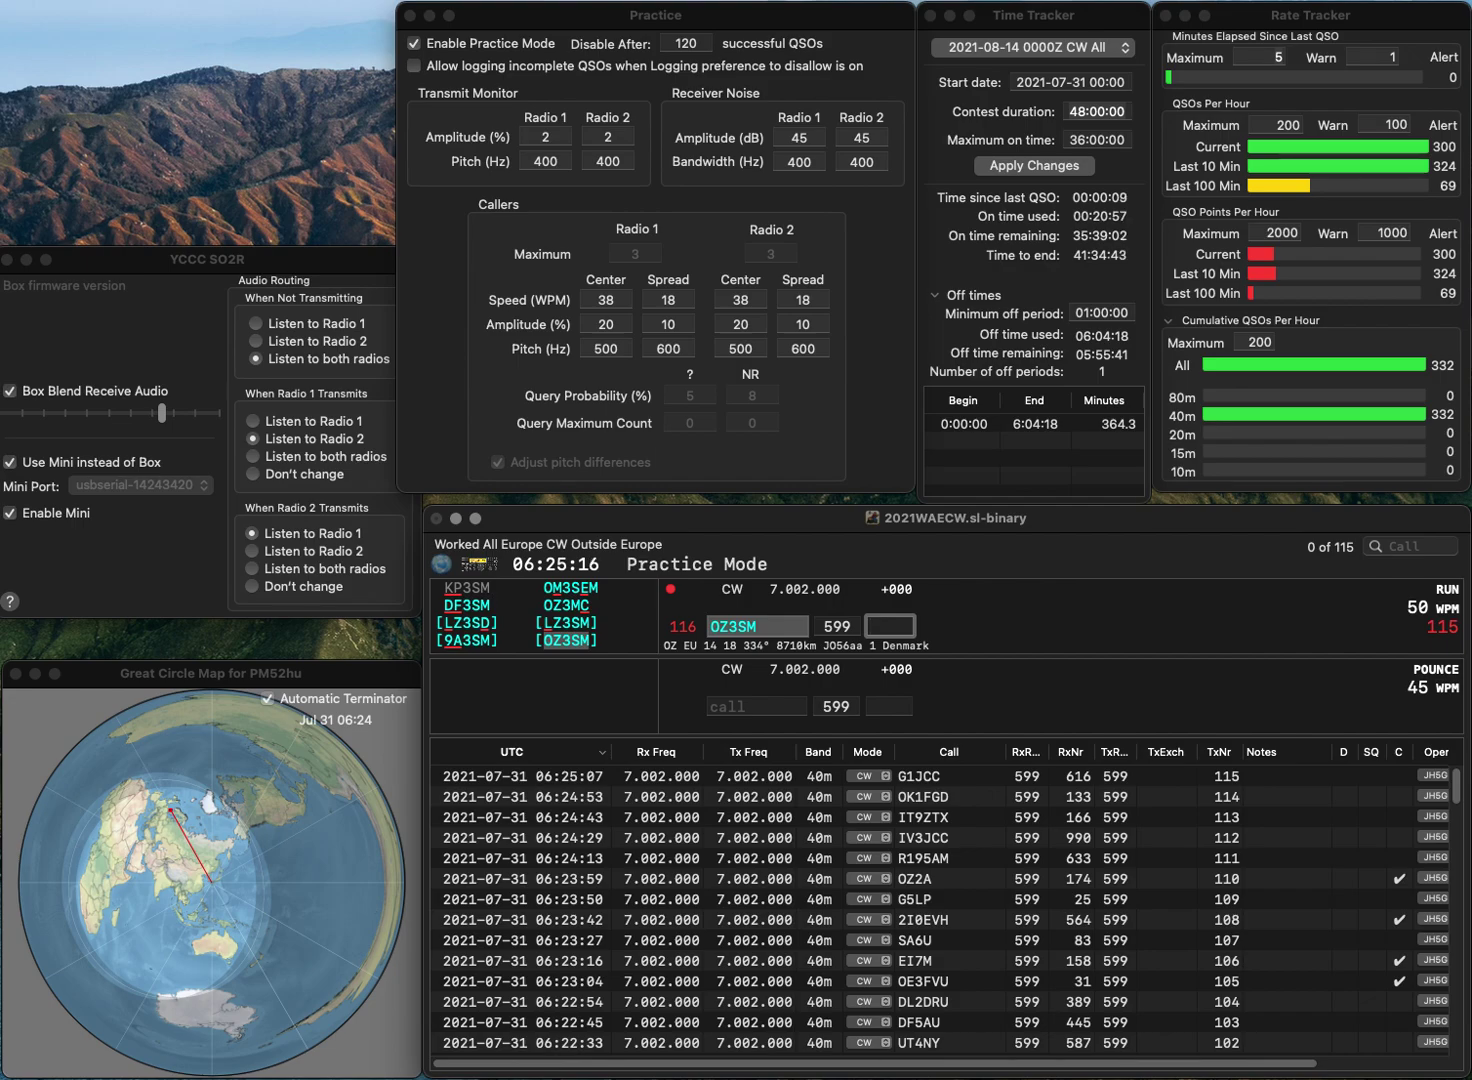
{"action": "type", "text": "938"}
{"action": "key", "text": "Return"}
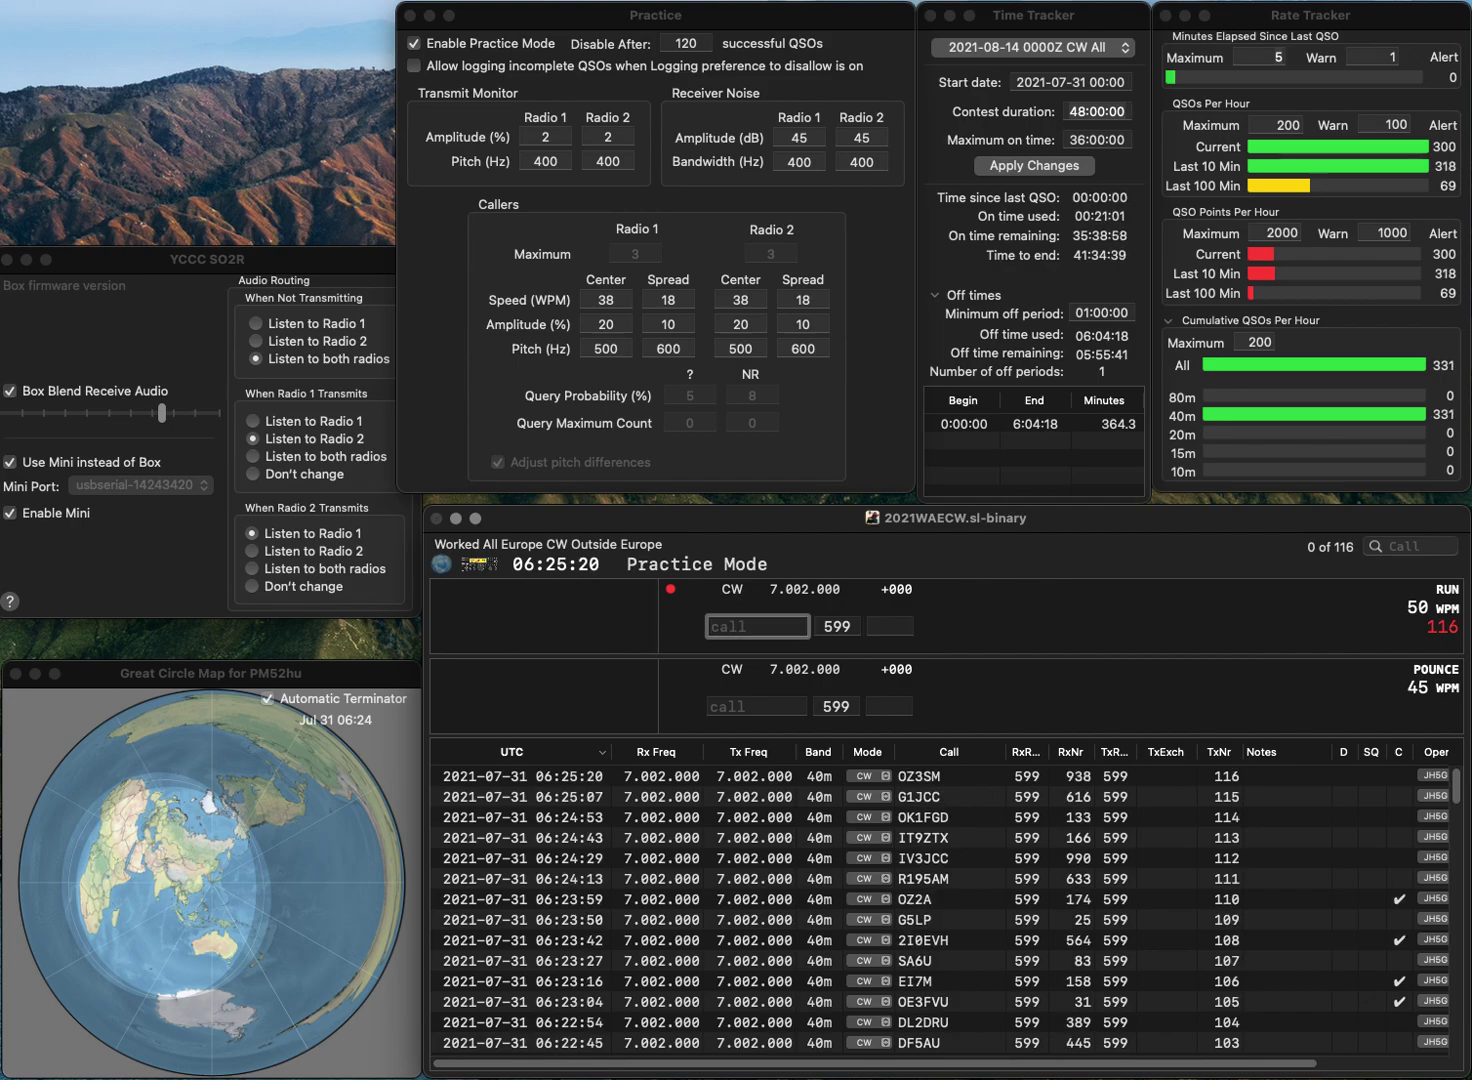
{"action": "type", "text": "SP8ONN"}
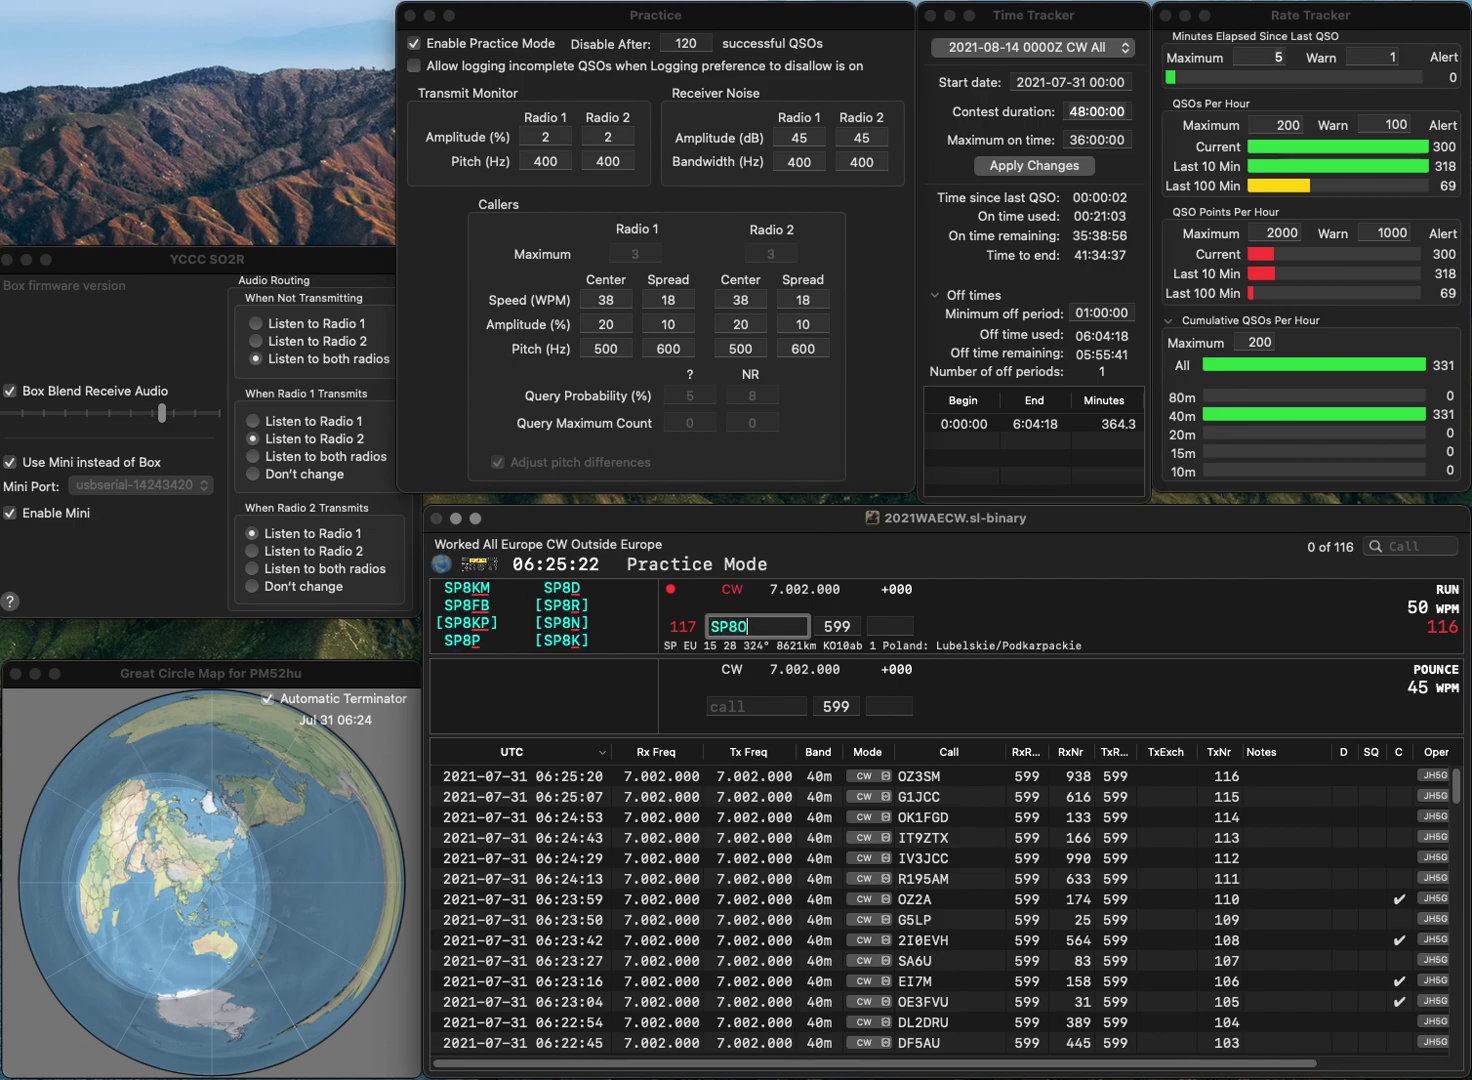
{"action": "key", "text": "Return"}
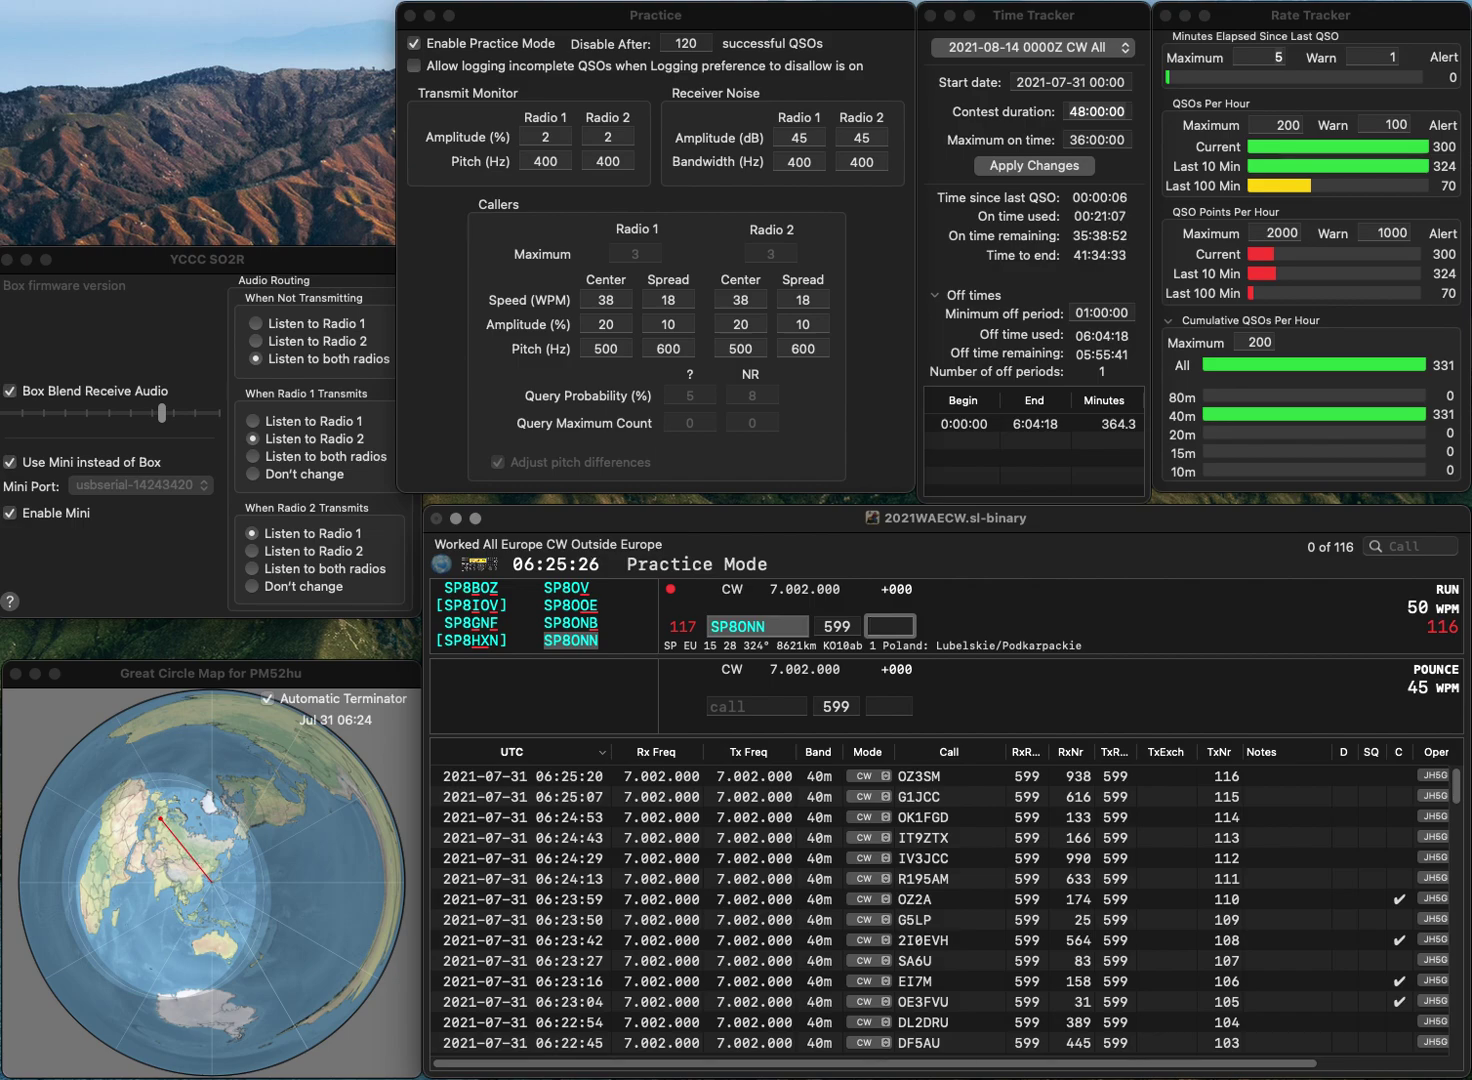
{"action": "type", "text": "743"}
{"action": "key", "text": "Return"}
{"action": "type", "text": "IZ8QNS"}
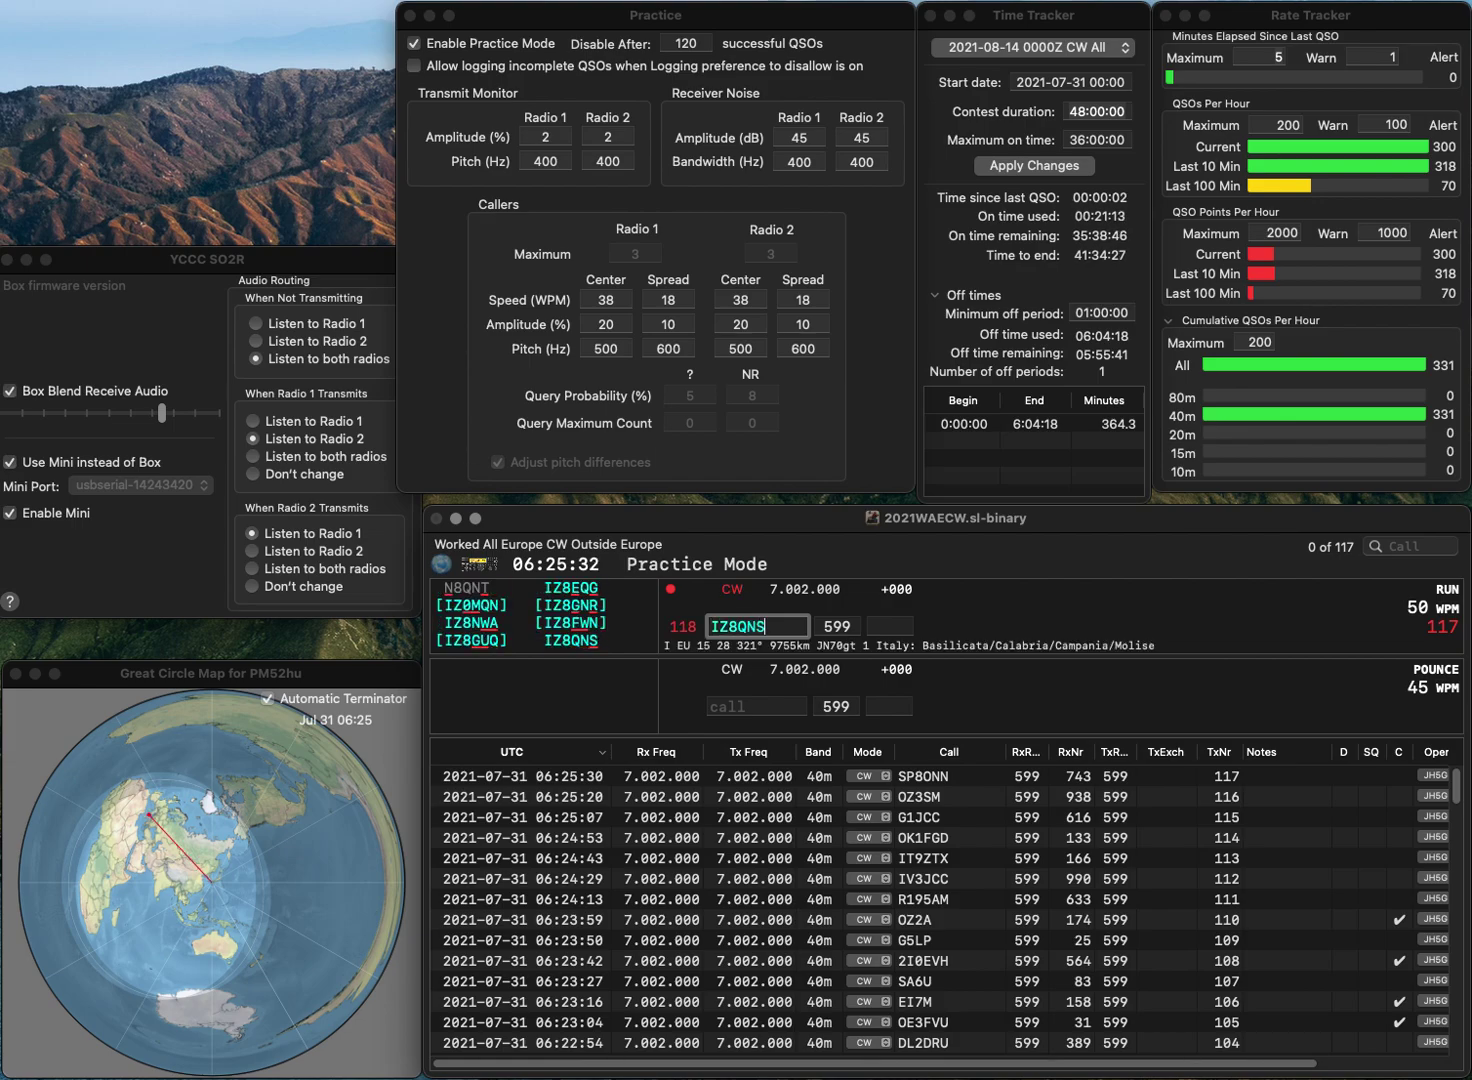
{"action": "key", "text": "Return"}
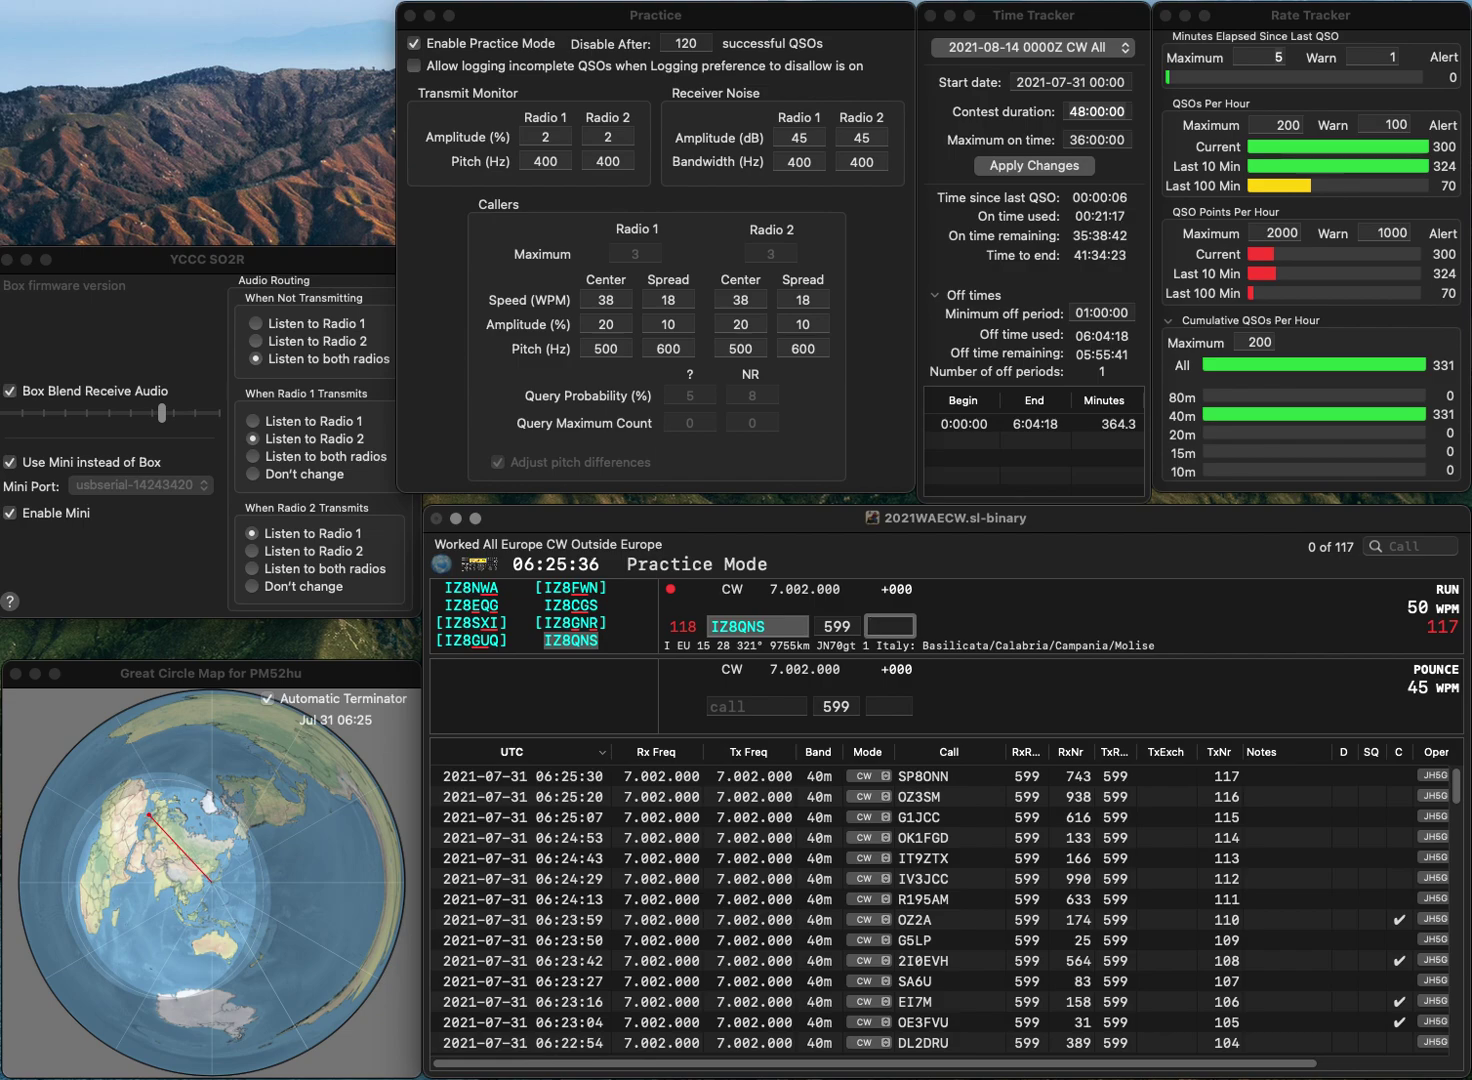
{"action": "type", "text": "40"}
{"action": "key", "text": "Return"}
{"action": "type", "text": "2"}
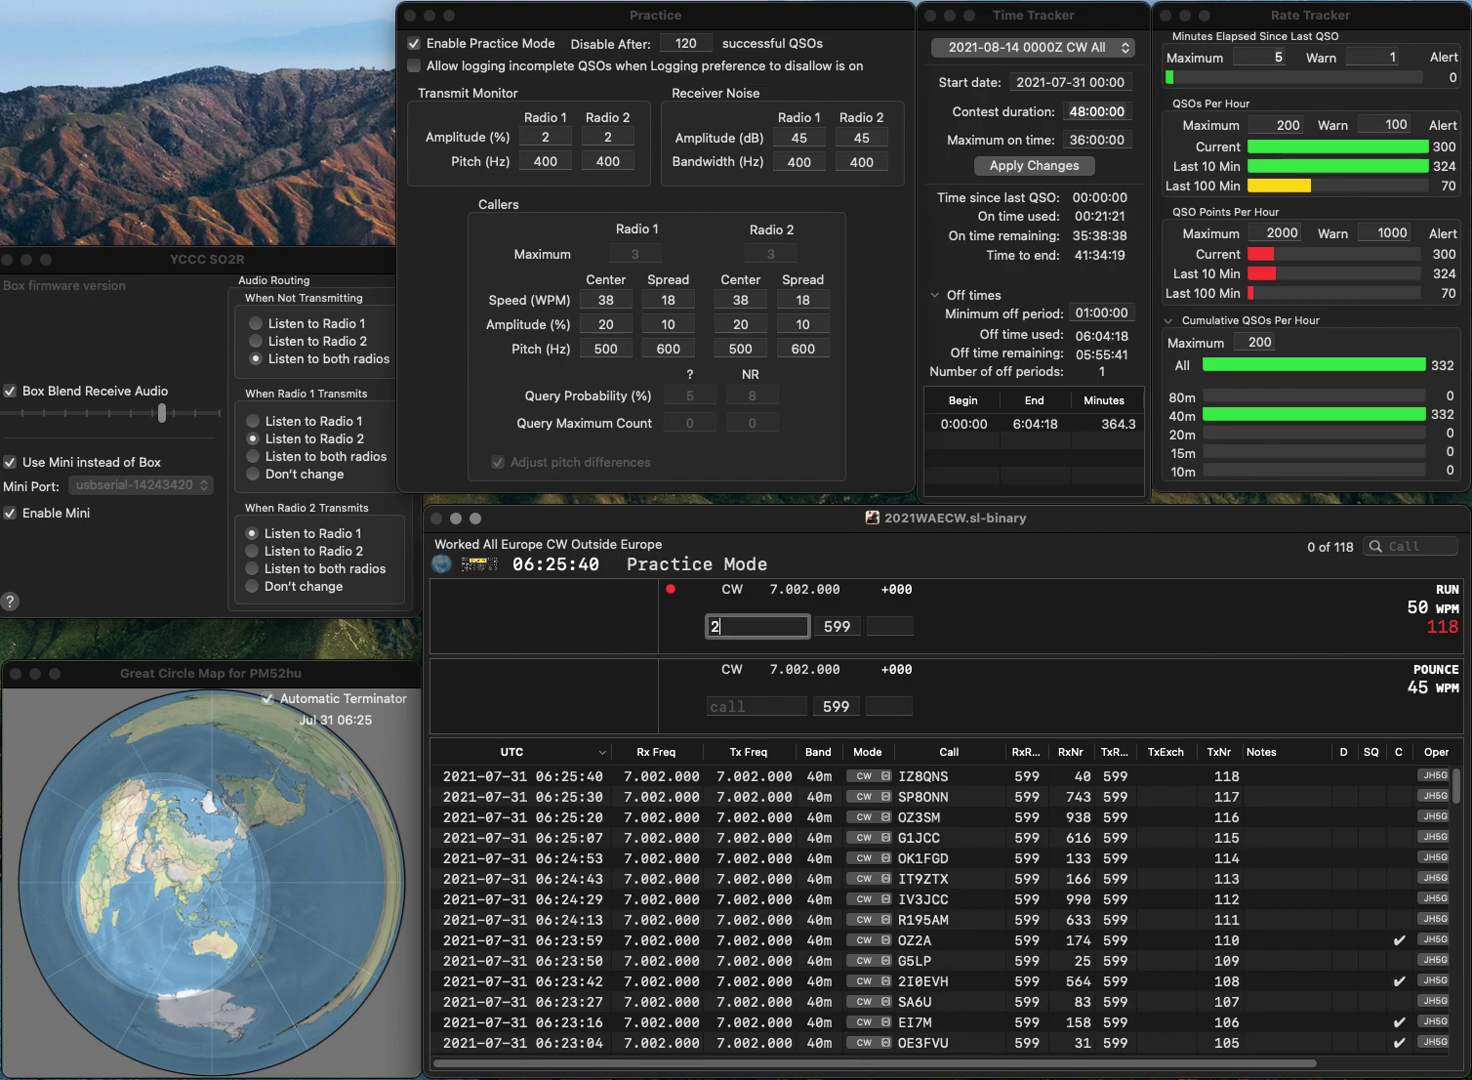
{"action": "type", "text": "E0"}
{"action": "key", "text": "BackSpace"}
{"action": "type", "text": "E0"}
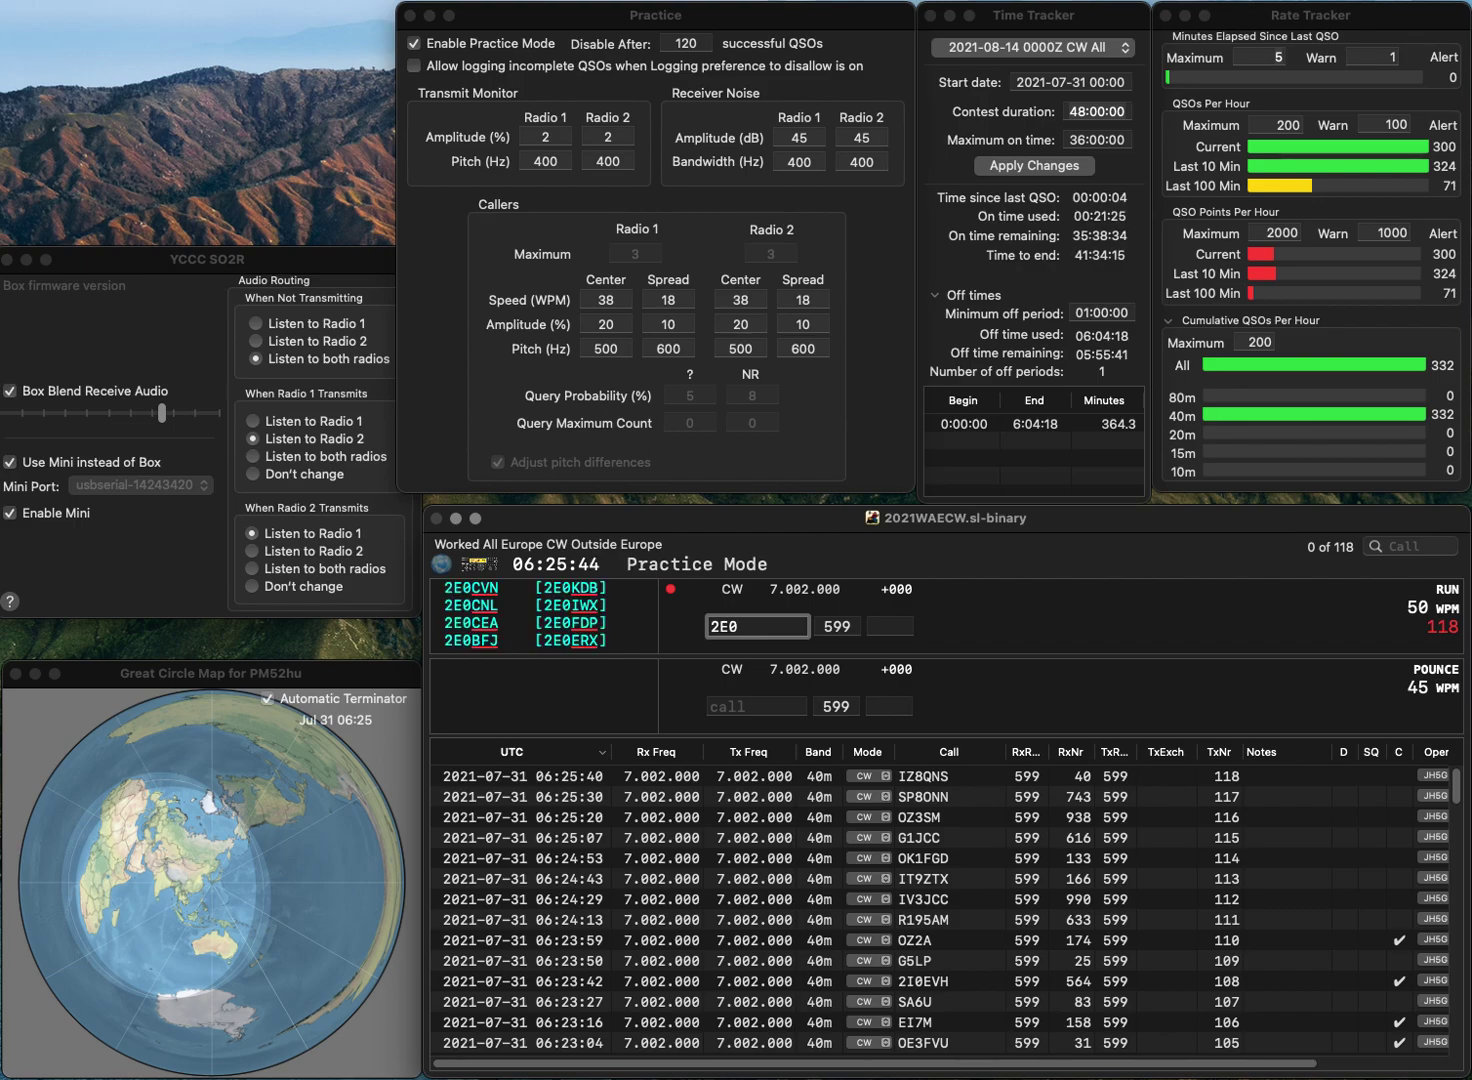
{"action": "type", "text": "CNL"}
{"action": "key", "text": "Return"}
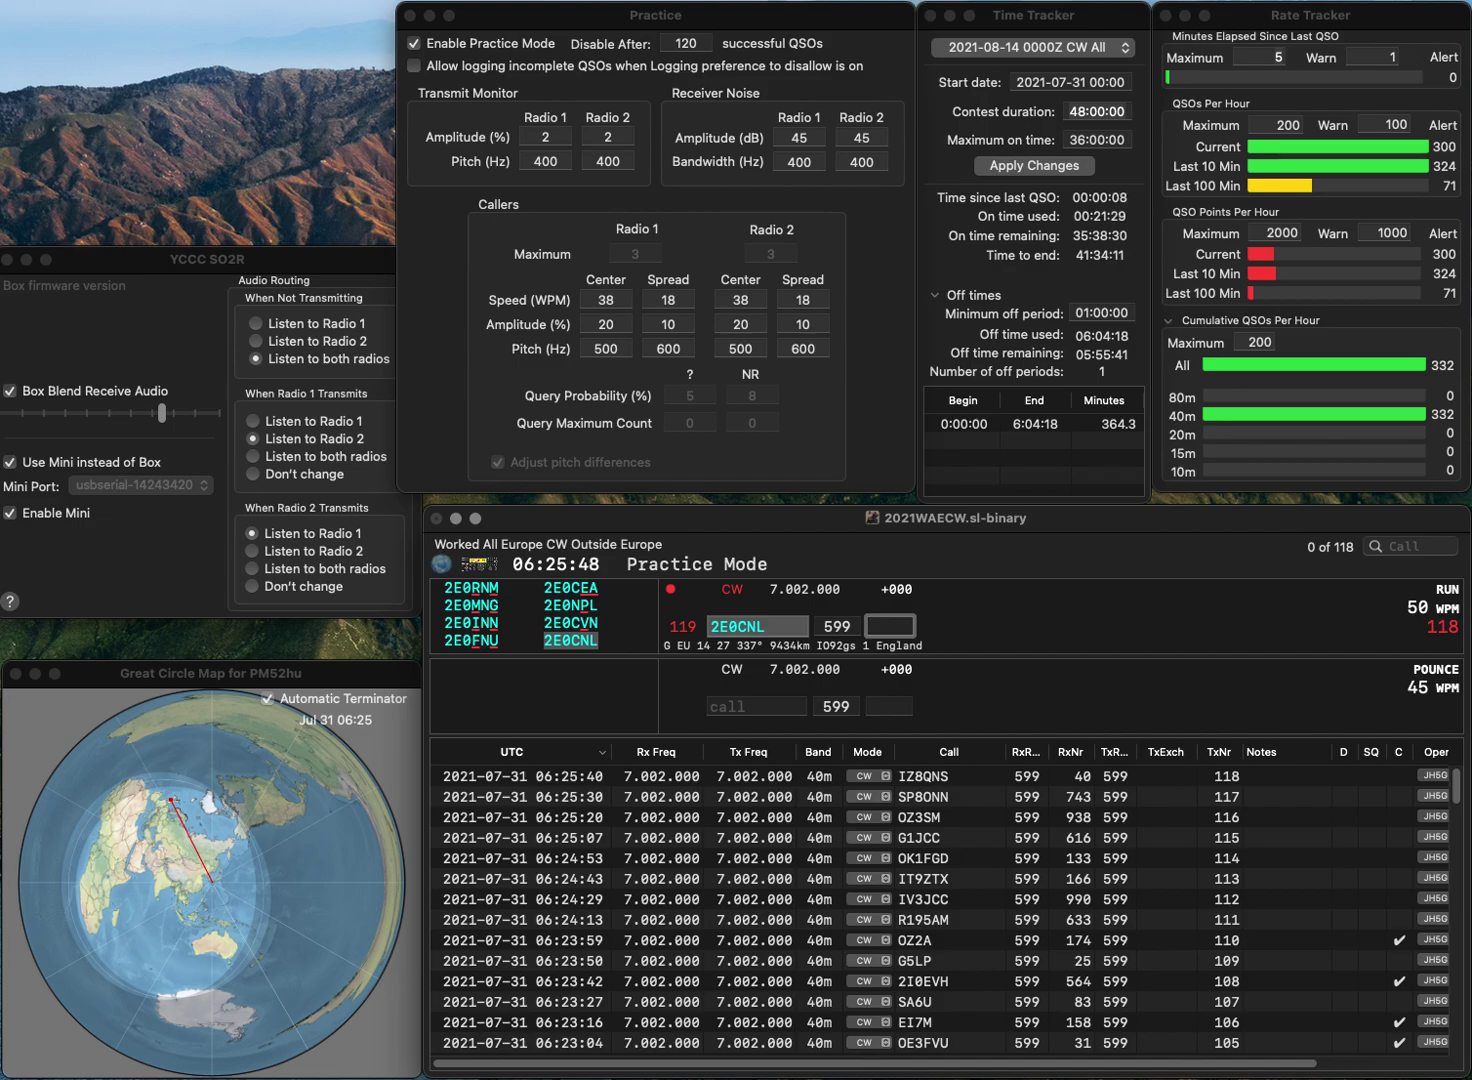
{"action": "type", "text": "737"}
{"action": "key", "text": "Return"}
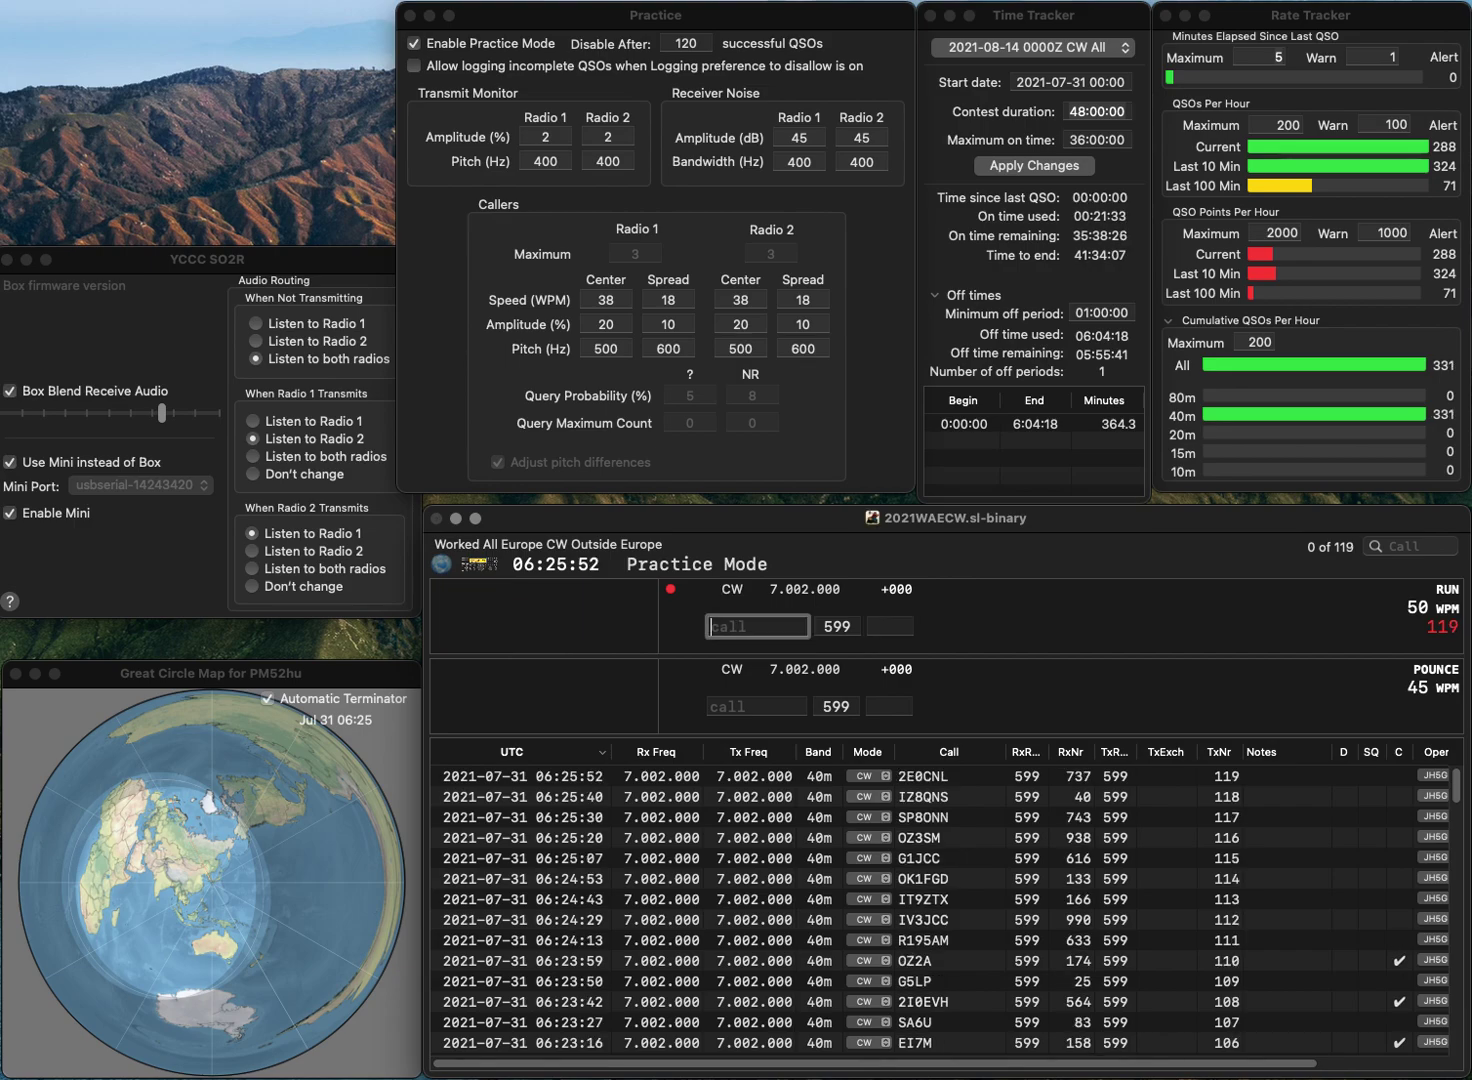
{"action": "type", "text": "IK2LTR"}
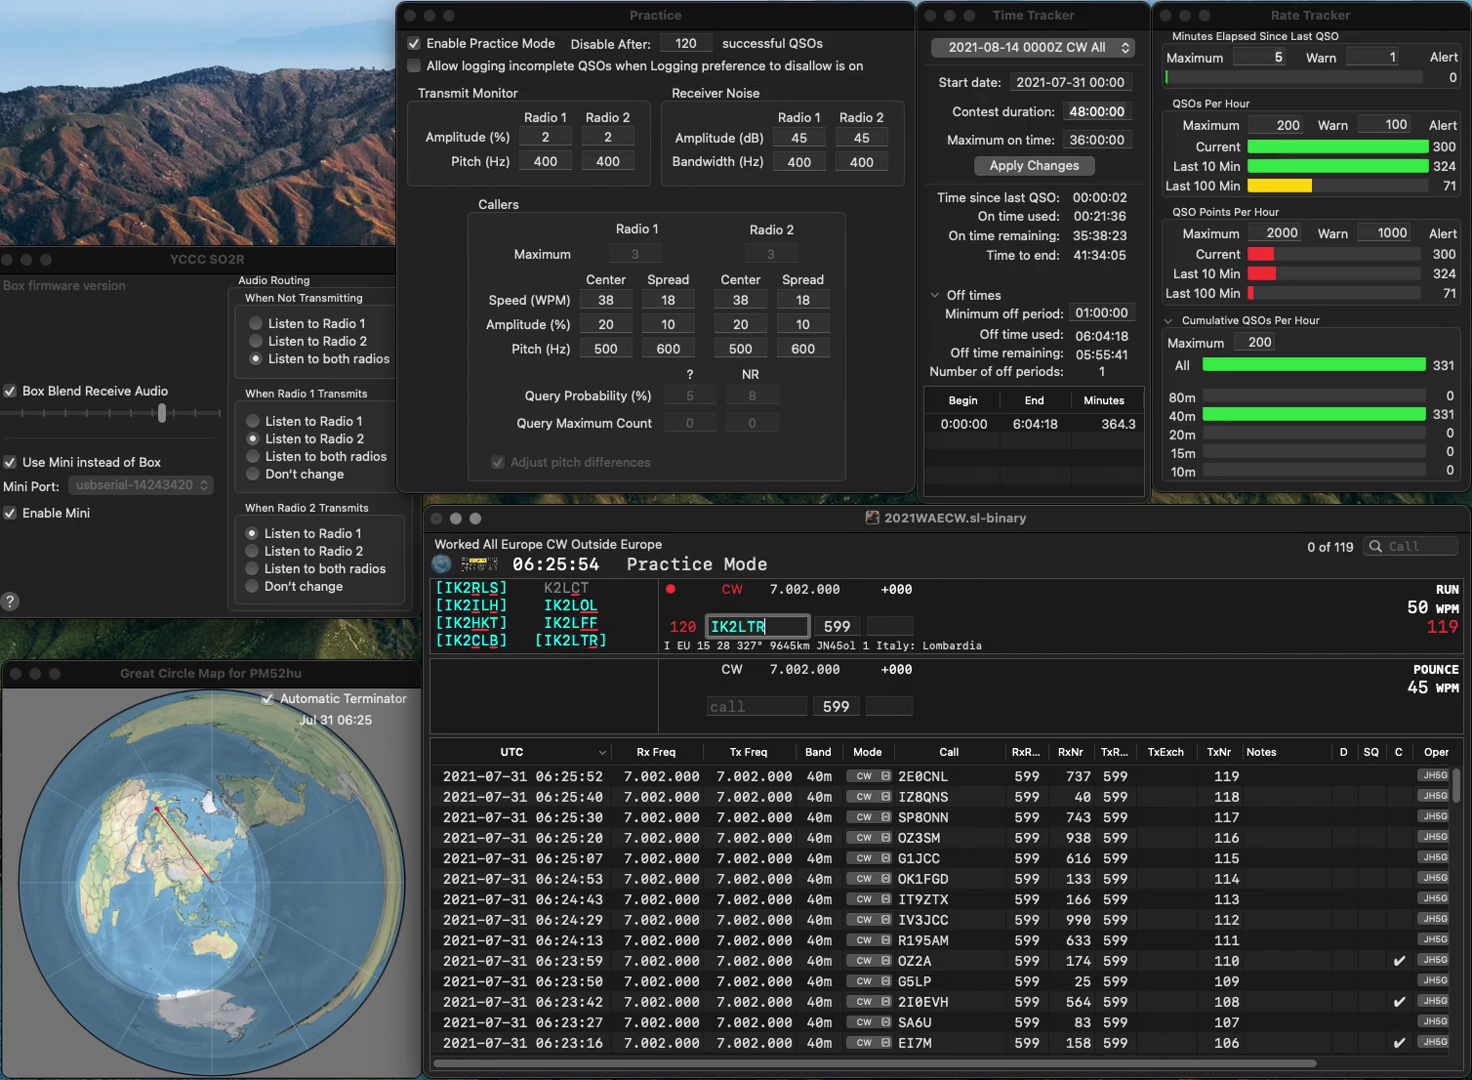
{"action": "key", "text": "Return"}
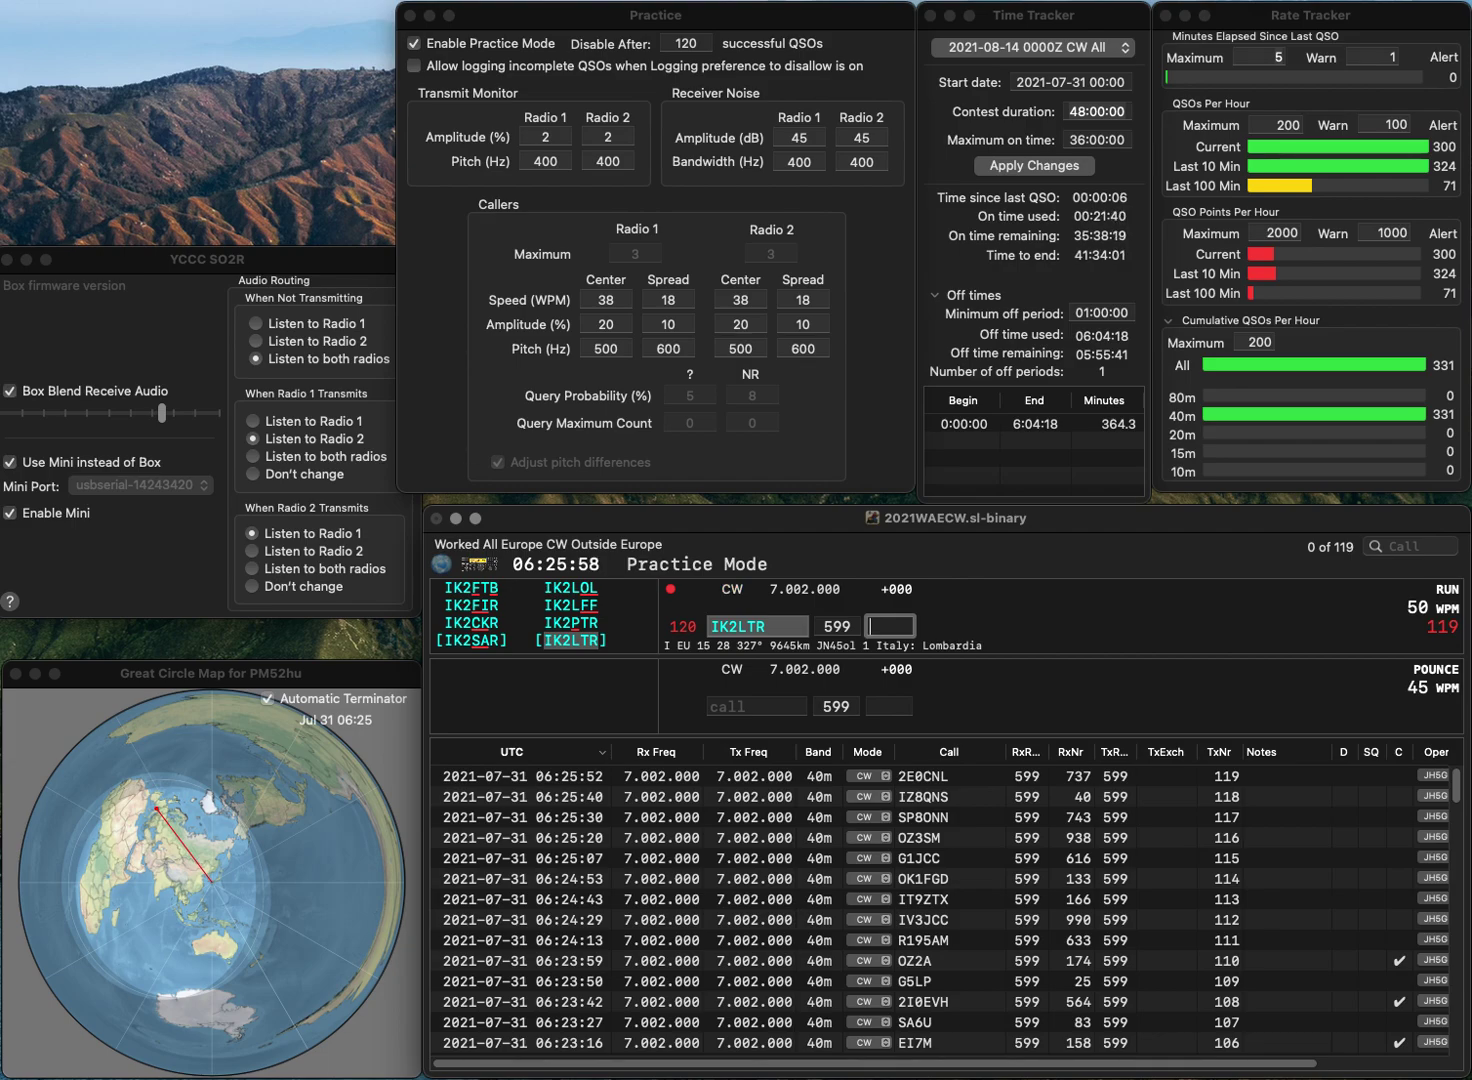
{"action": "type", "text": "182"}
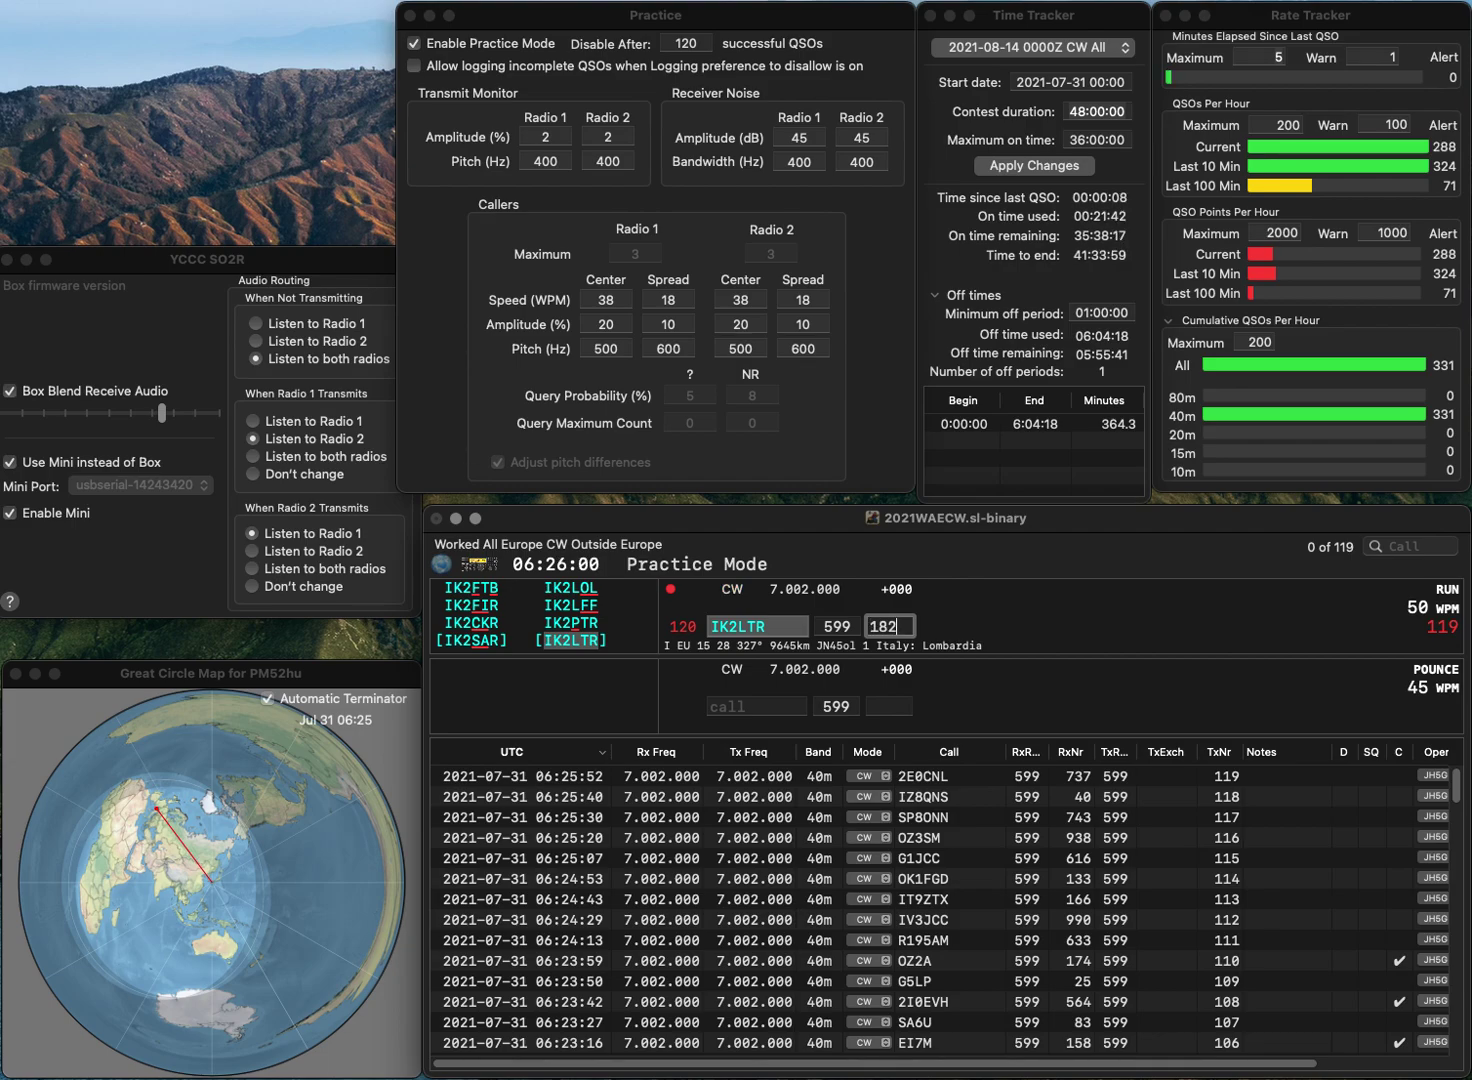
{"action": "key", "text": "Return"}
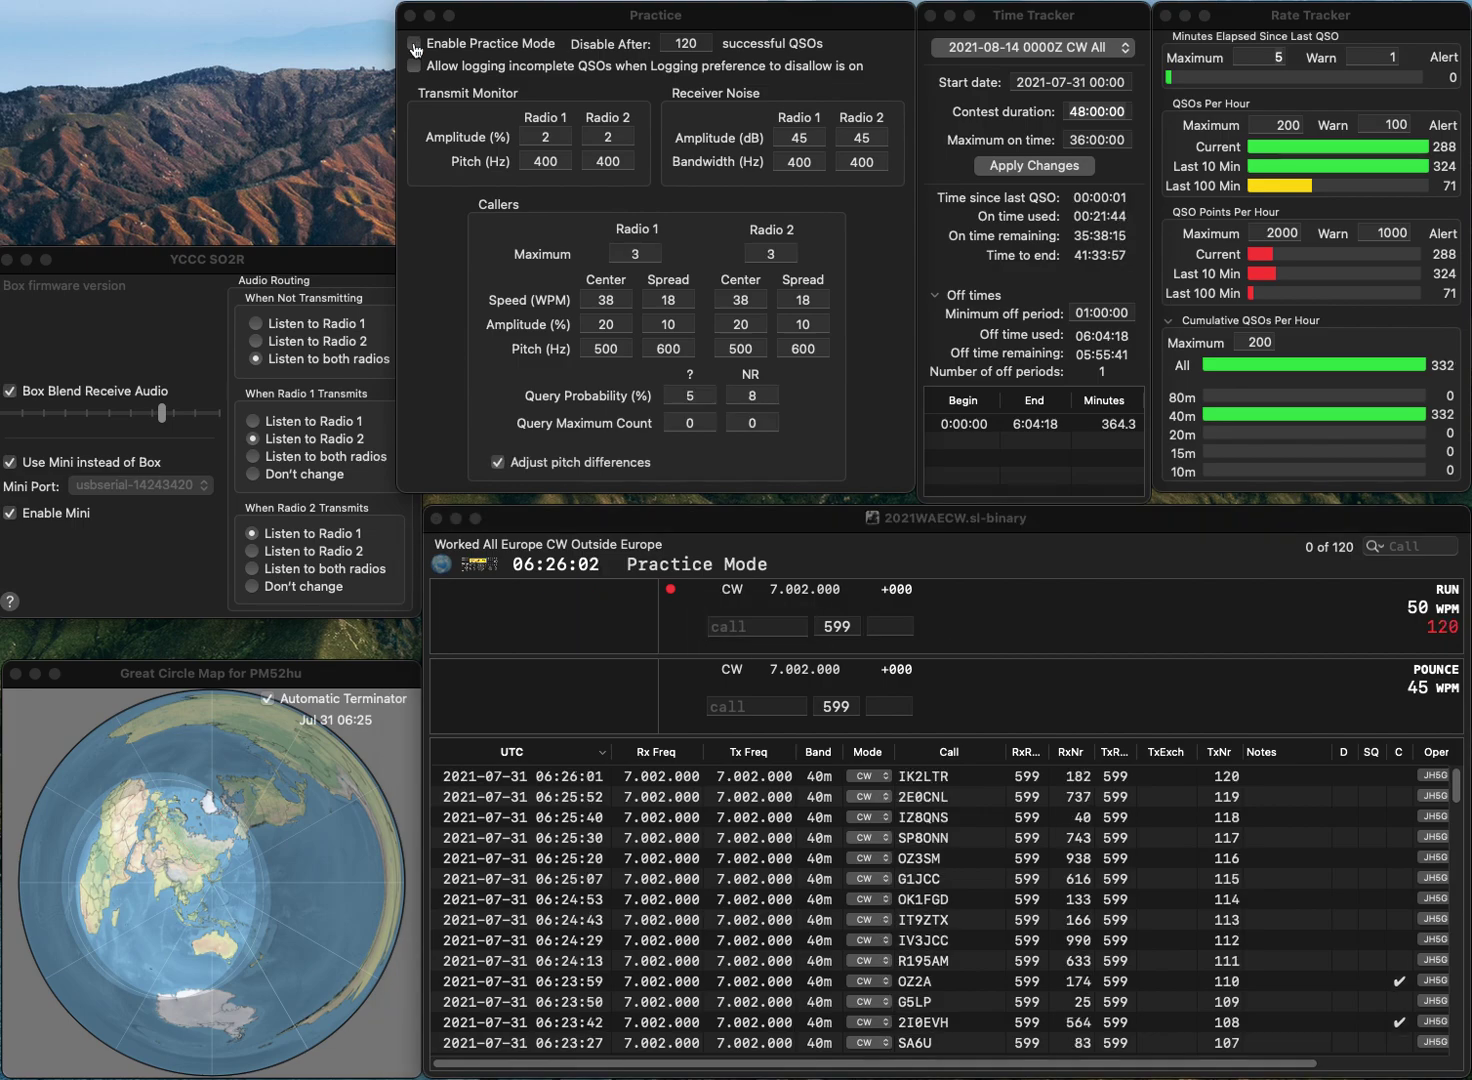